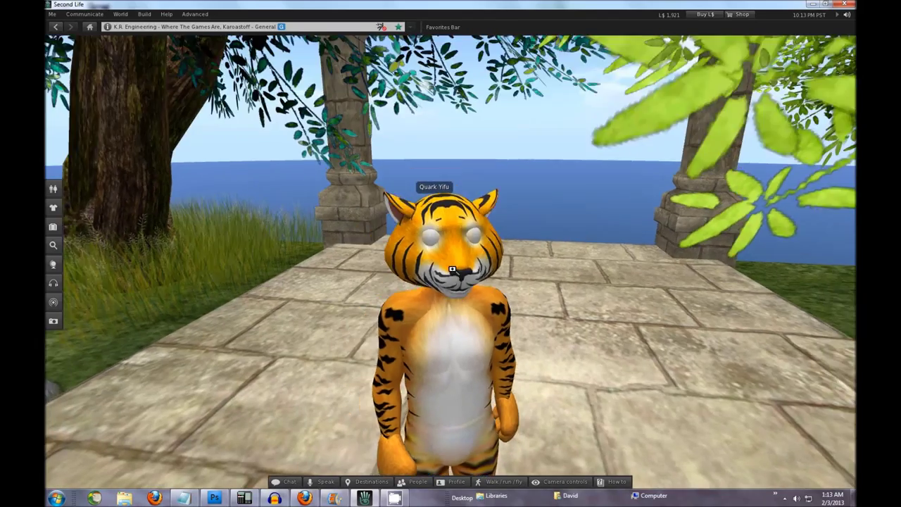
Edit the tiger head attachment and shrink it with the Stretch corner handles.
alt+click(451, 259)
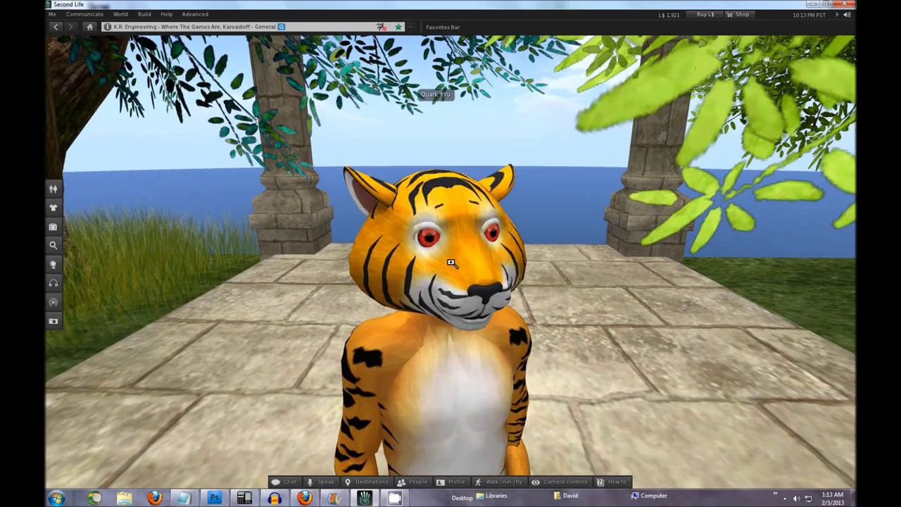
right_click(450, 261)
click(468, 273)
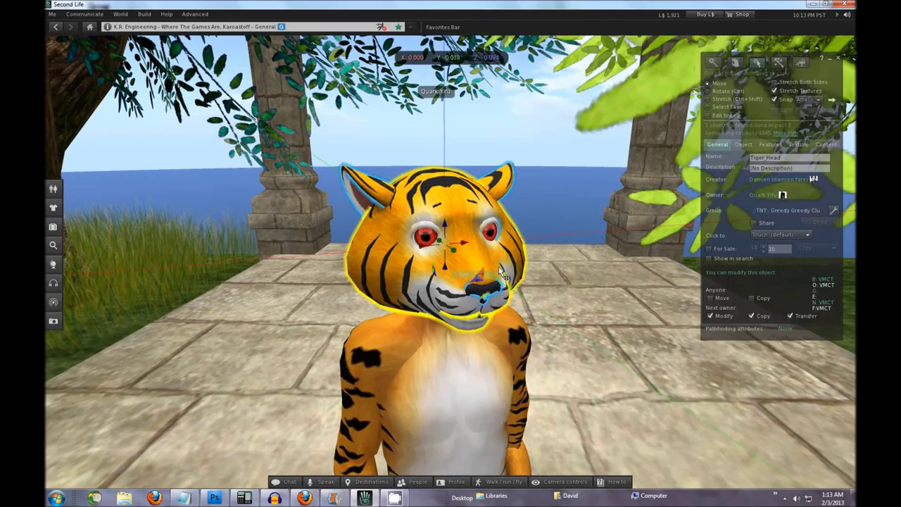
key(ctrl+shift)
drag(503, 172, 425, 242)
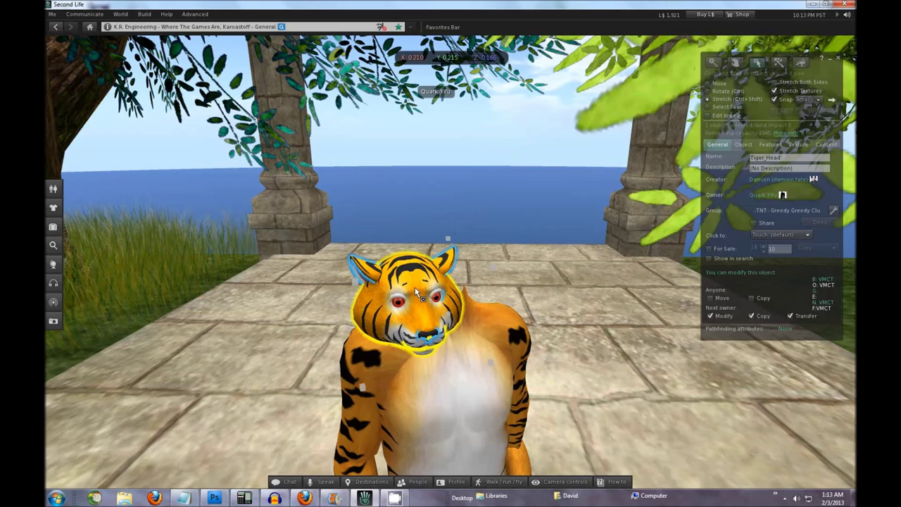
drag(435, 303, 459, 261)
Lower the tiger head onto the avatar's neck, then finish editing and deselect it.
drag(459, 386, 445, 204)
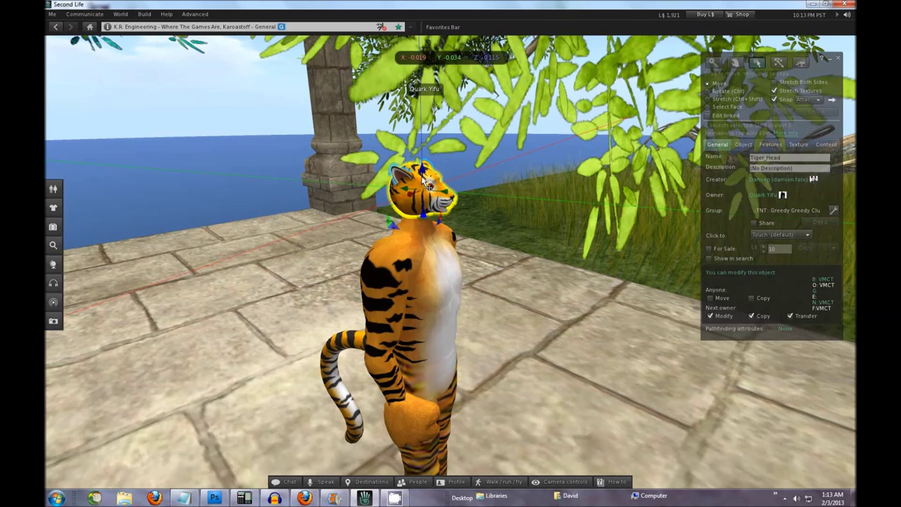
drag(424, 174, 425, 185)
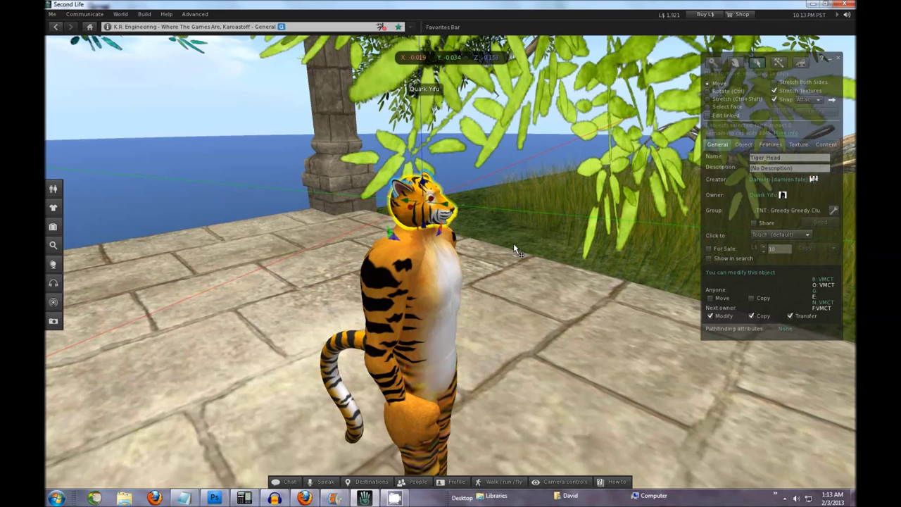
key(Return)
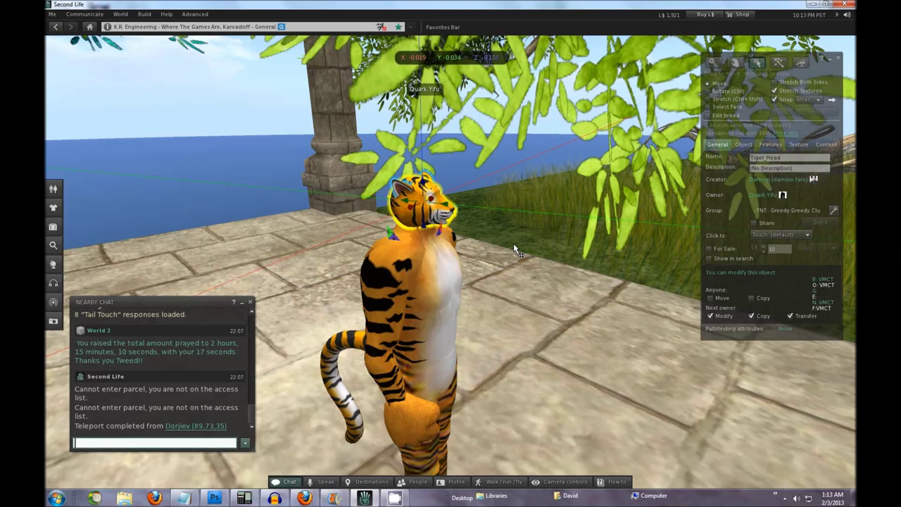
click(250, 302)
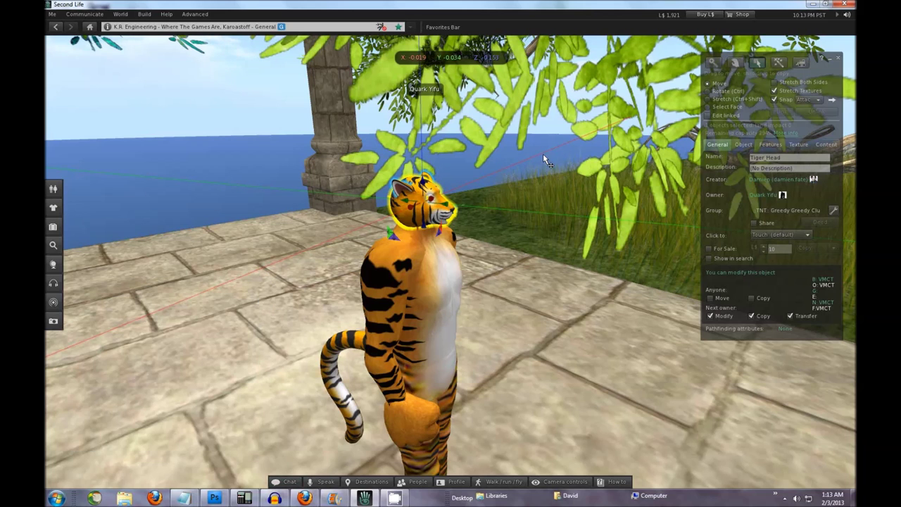
click(837, 58)
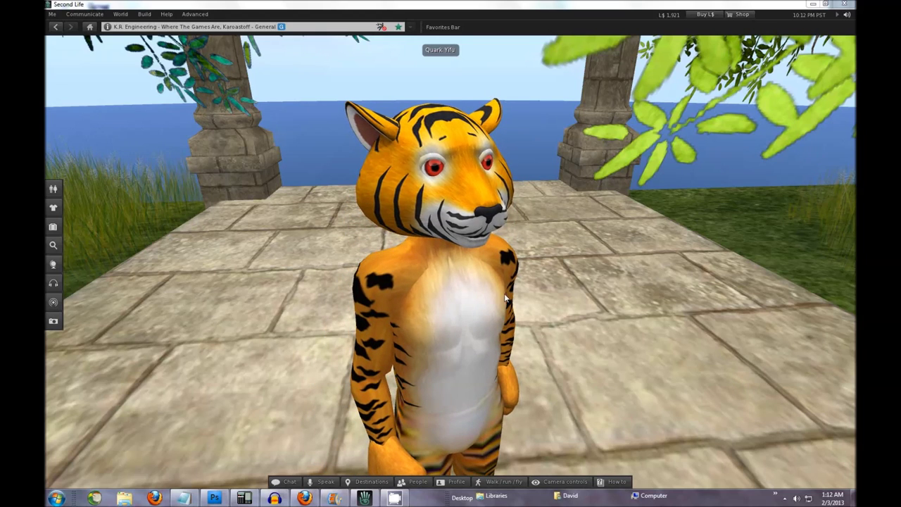
Edit the tiger head again and raise it higher on the neck.
right_click(411, 212)
click(426, 220)
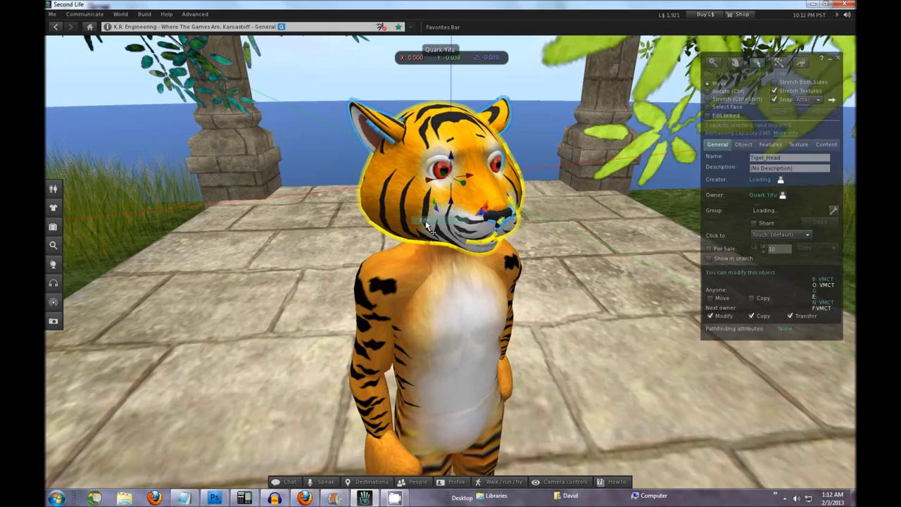
drag(451, 158, 331, 192)
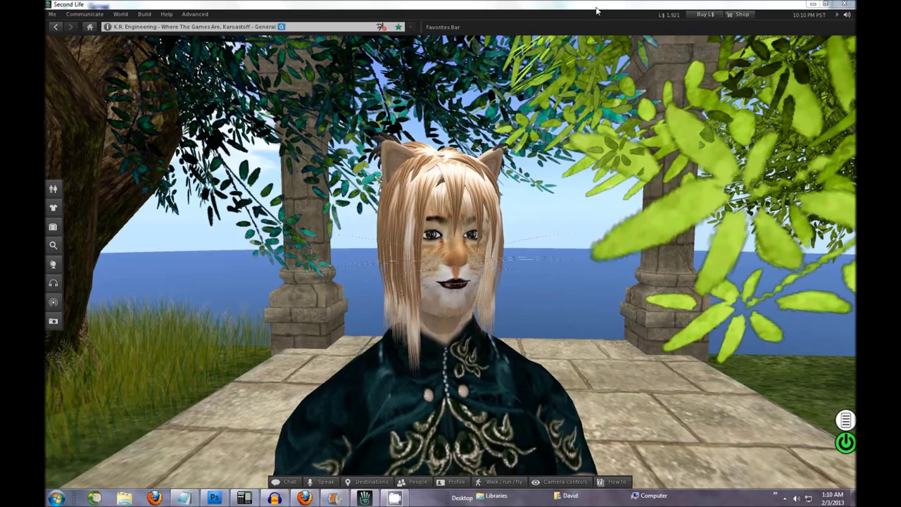
Pull the camera back from the avatar's mouth to a half-body view.
alt+click(474, 281)
drag(474, 281, 451, 263)
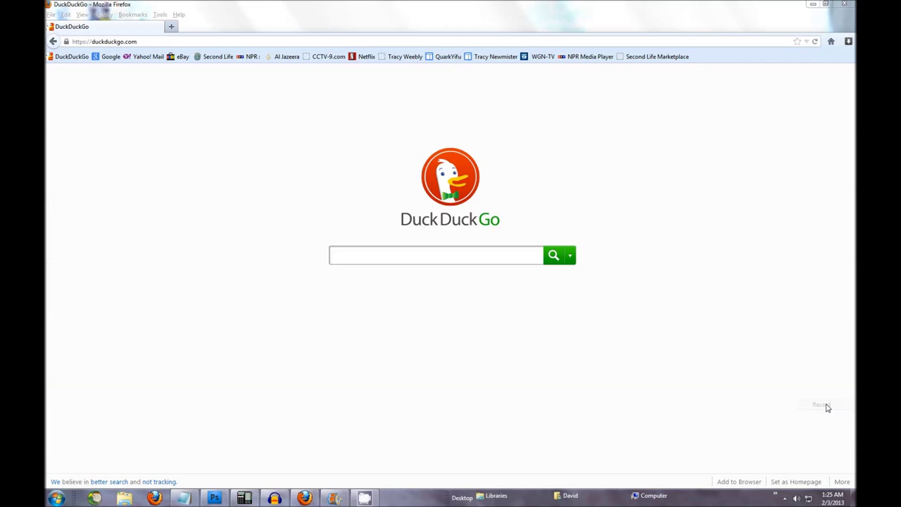
Search the Second Life Marketplace for the author's skins and go to results page 2.
click(659, 58)
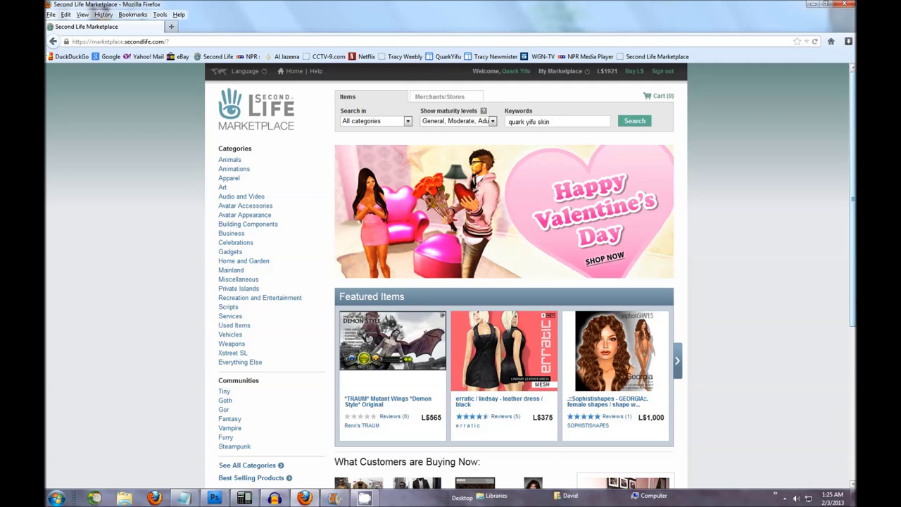
key(Return)
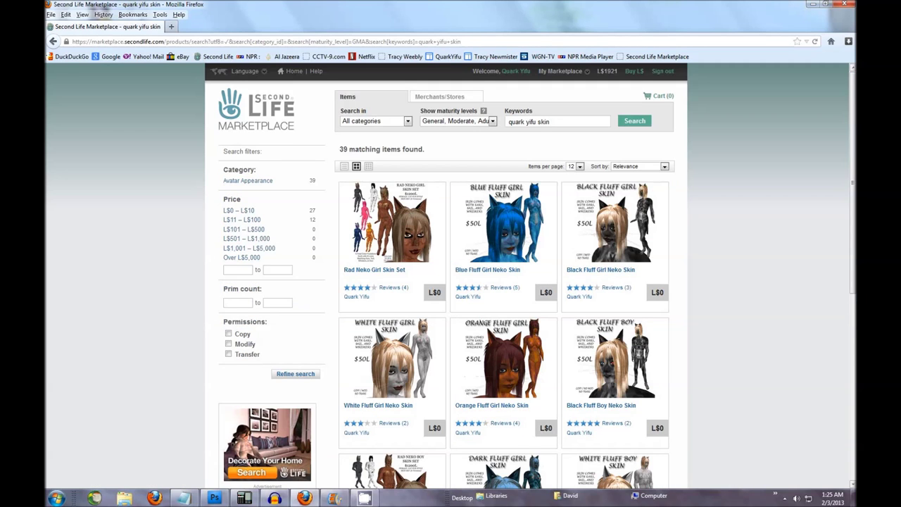
scroll(809, 282, down, 3)
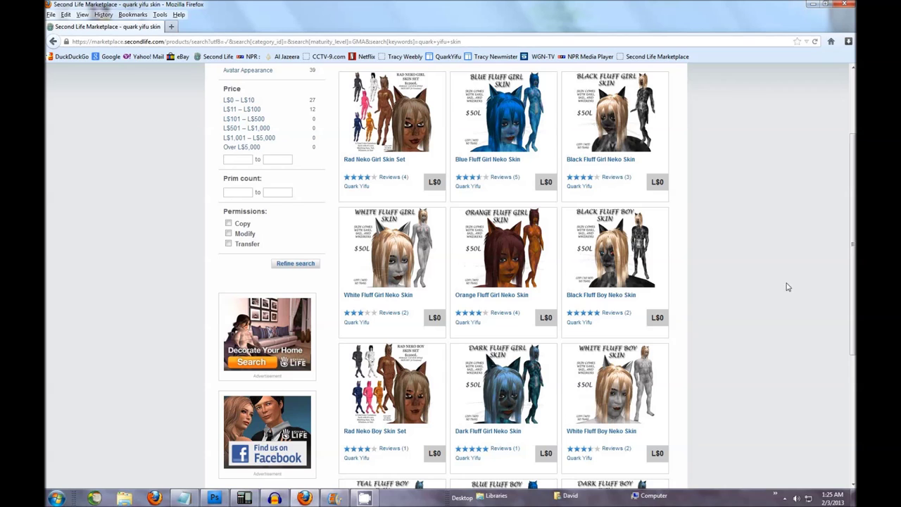
scroll(788, 287, down, 4)
scroll(788, 286, down, 2)
click(663, 407)
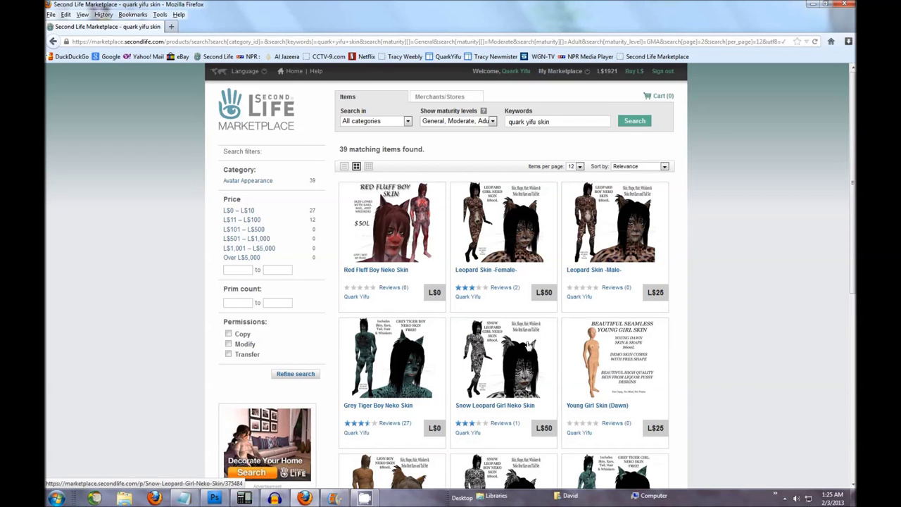
Open the Kitty Tiger Girl Neko Skin listing and view its enlarged product images.
scroll(526, 343, down, 1)
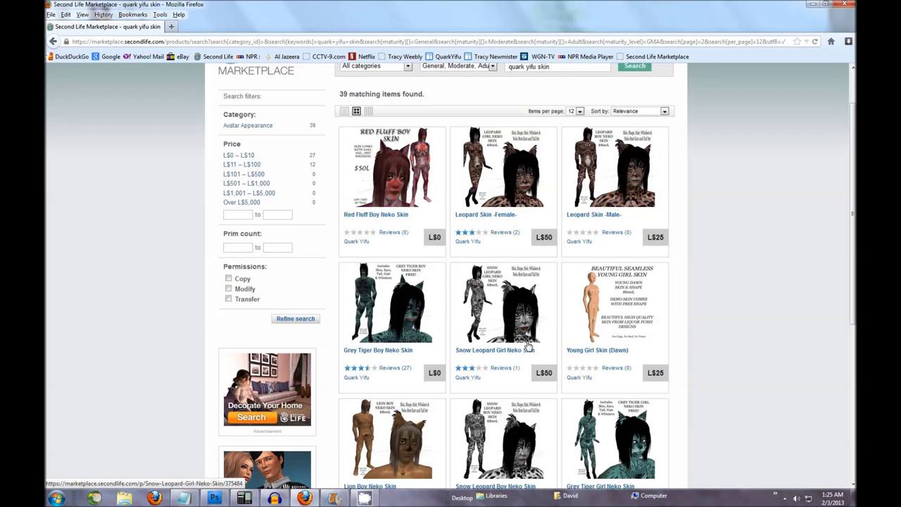
scroll(526, 344, down, 2)
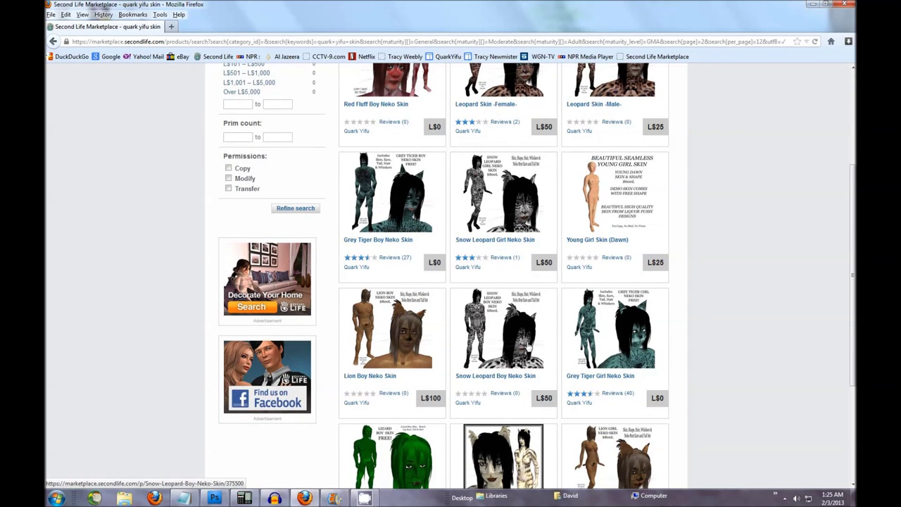
scroll(527, 344, down, 2)
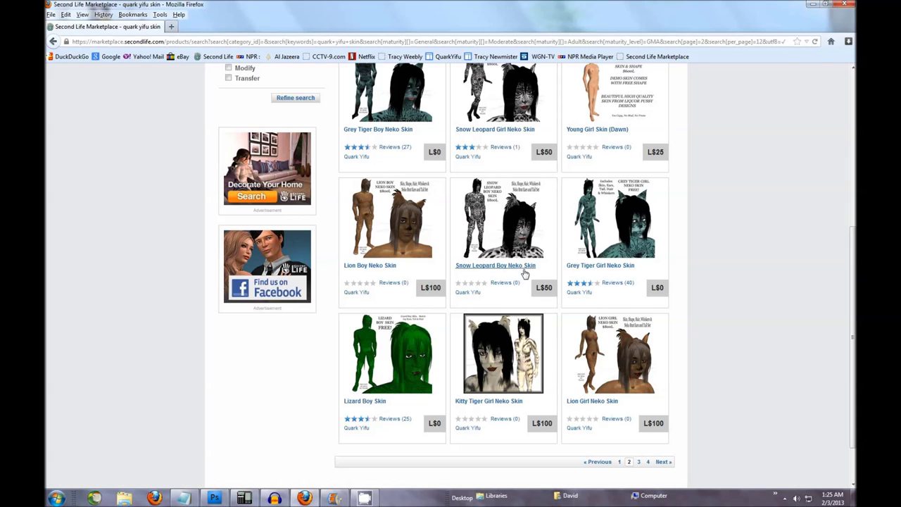
click(507, 379)
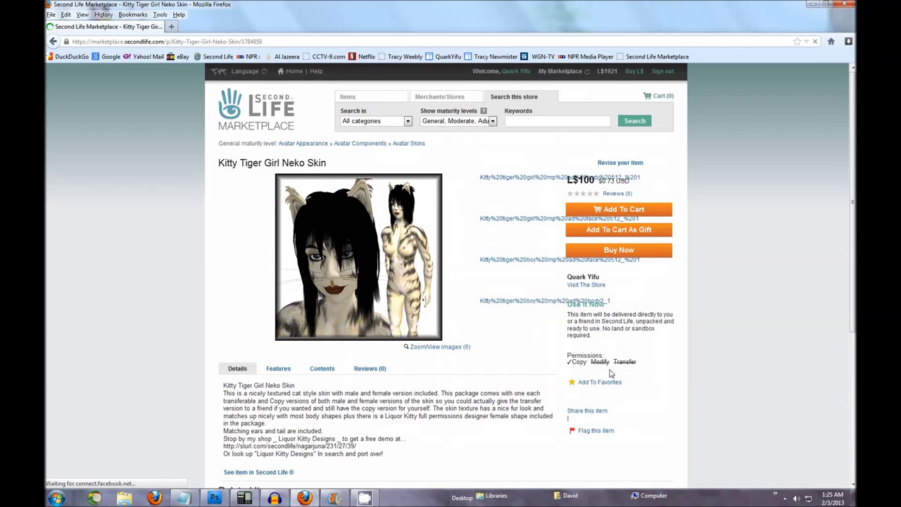
click(508, 210)
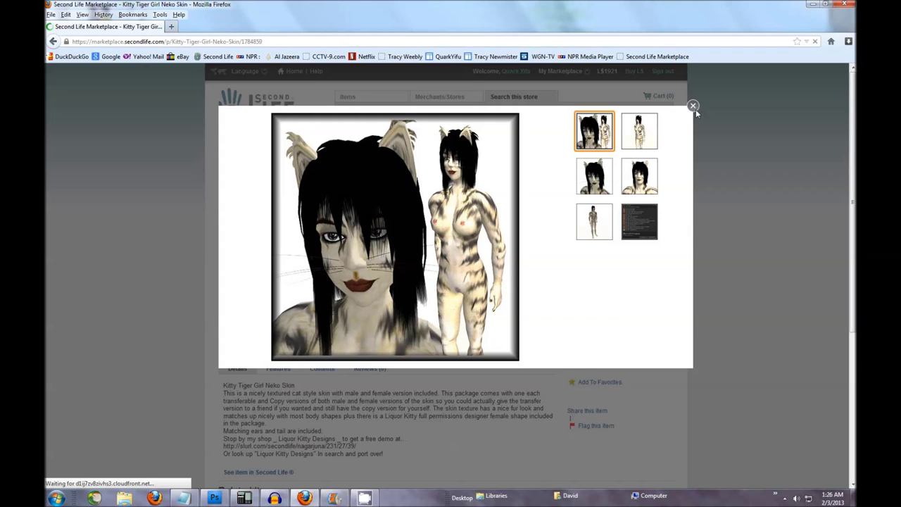
click(693, 106)
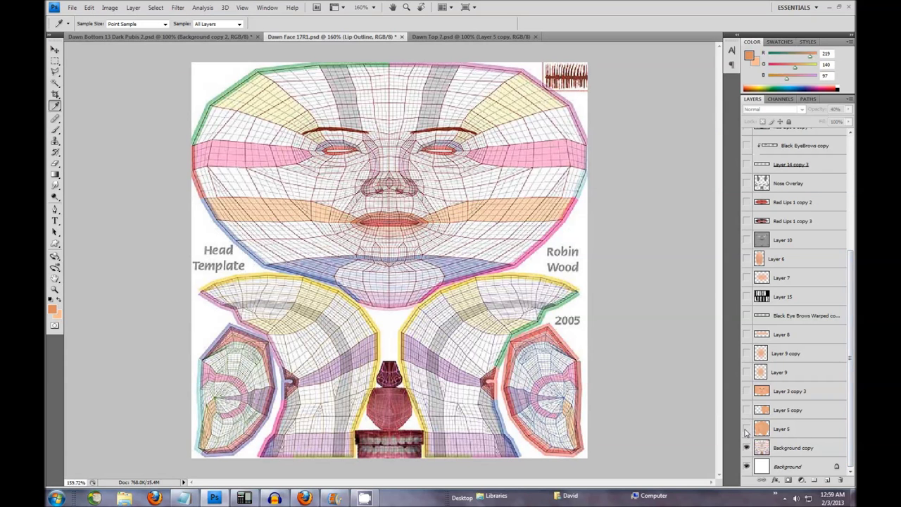
Show Layer 5 and Layer 5 copy, testing the Layer 9 cheek blush layers.
click(747, 429)
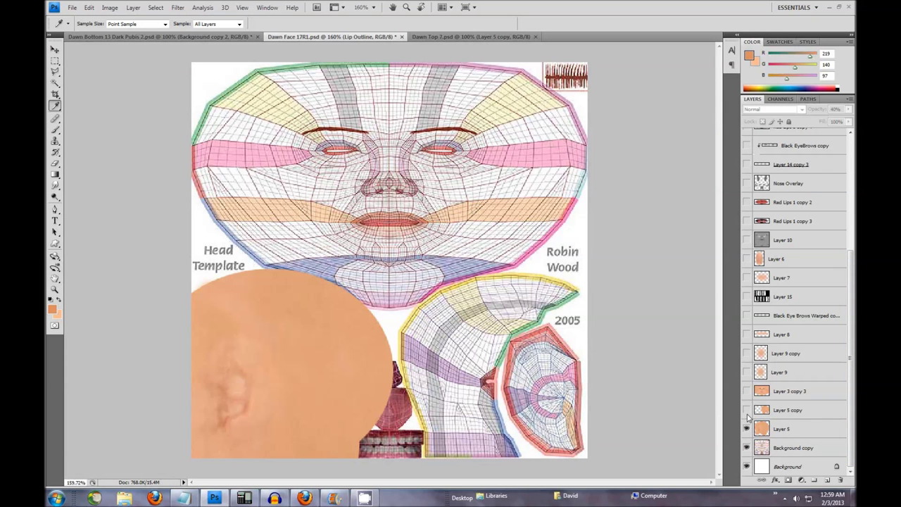
click(747, 413)
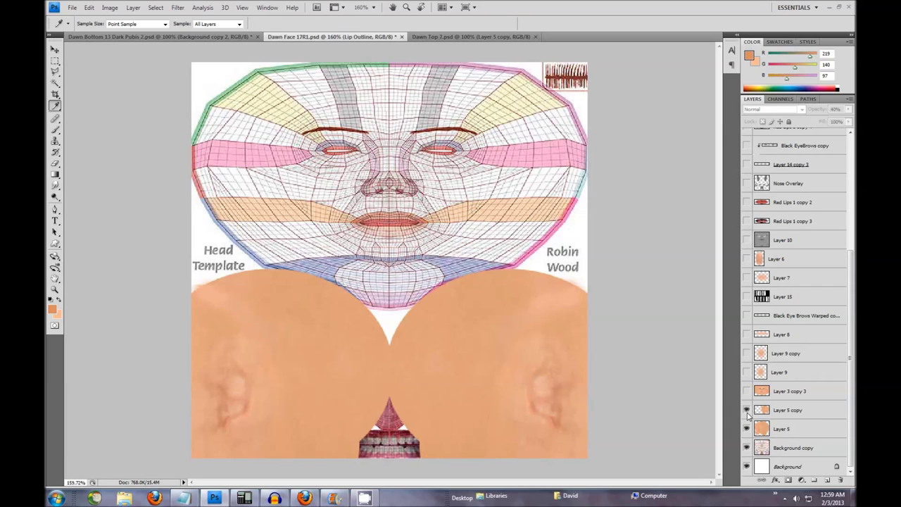
click(747, 372)
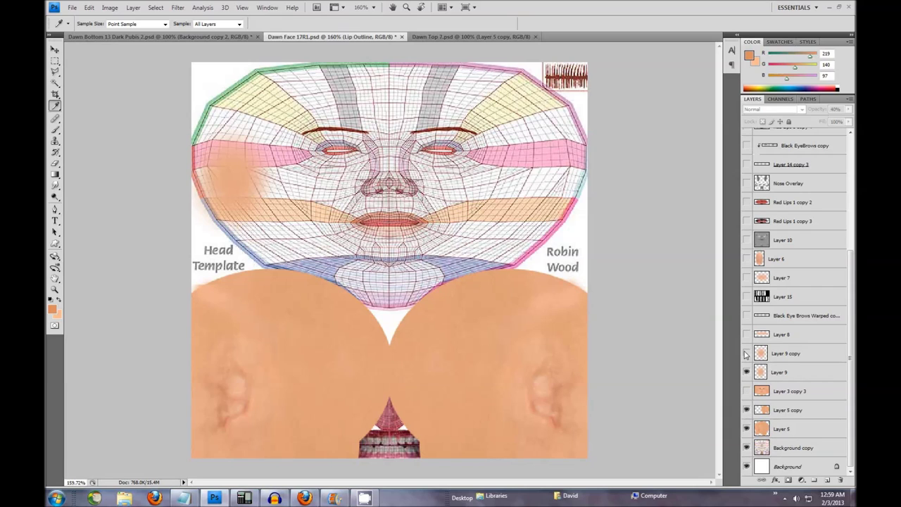
click(747, 352)
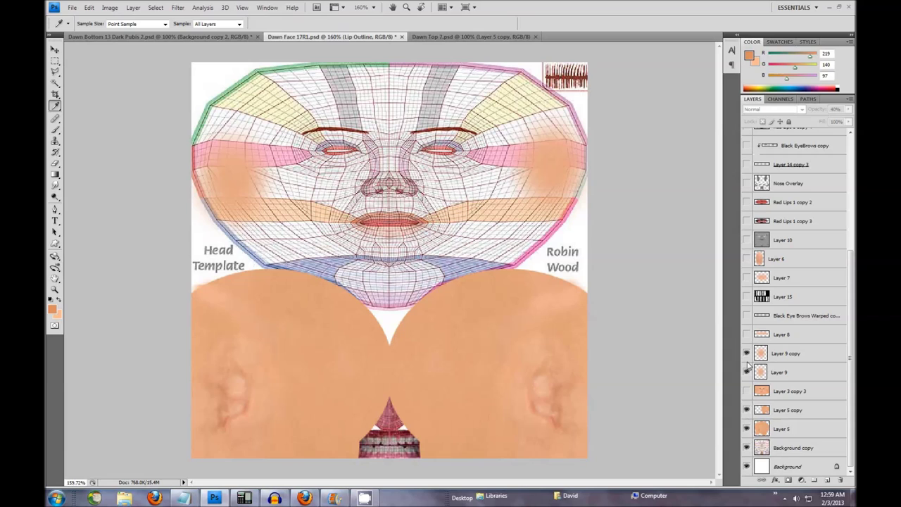
click(747, 353)
click(747, 372)
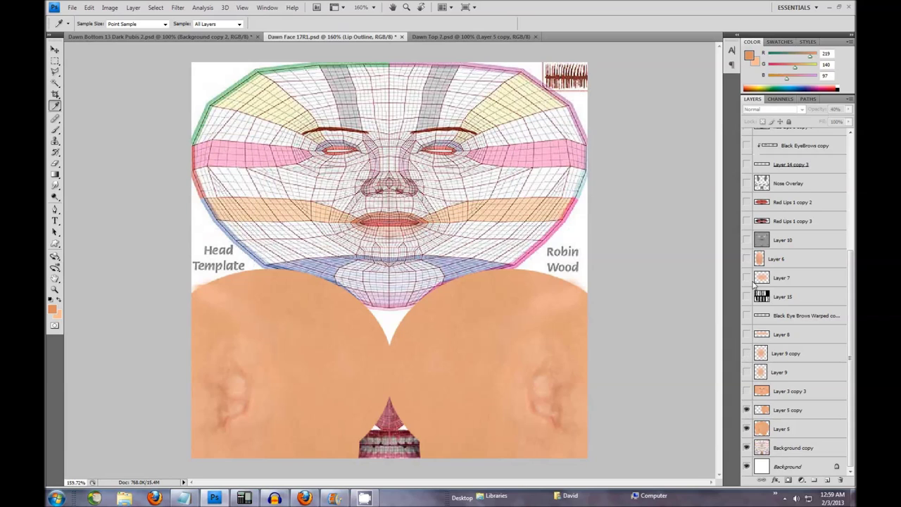
Show Layer 3 copy 3, the Layer 9 cheek shading layers and Layer 8.
click(747, 391)
click(747, 372)
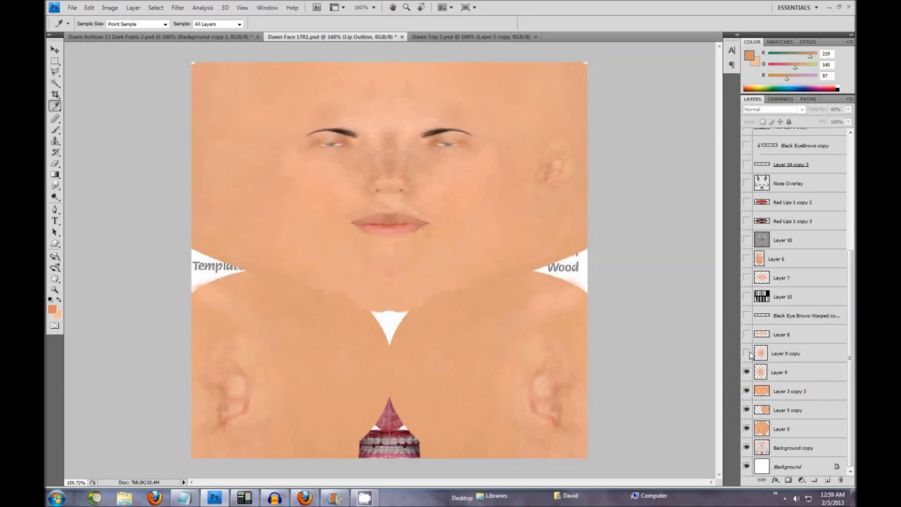
click(747, 353)
click(747, 334)
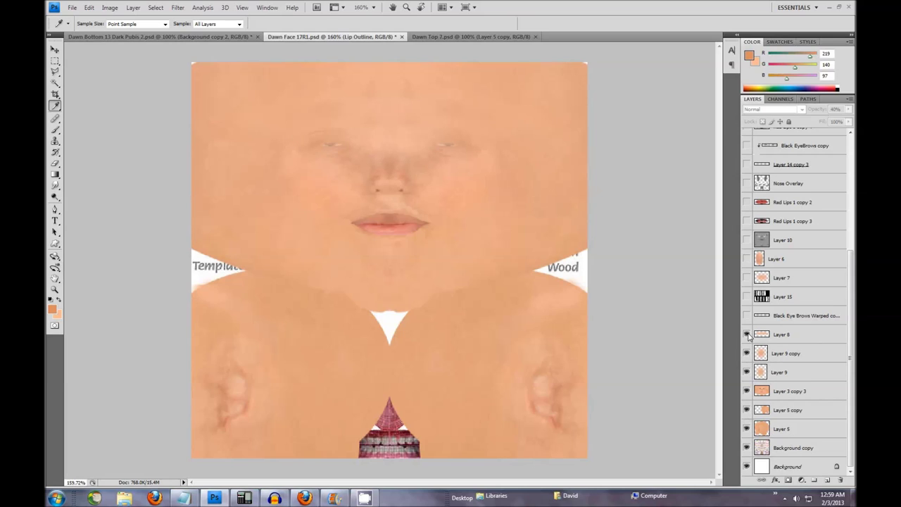
Turn on Layers 7, 6 and 10 for nose shading and face detail.
click(747, 278)
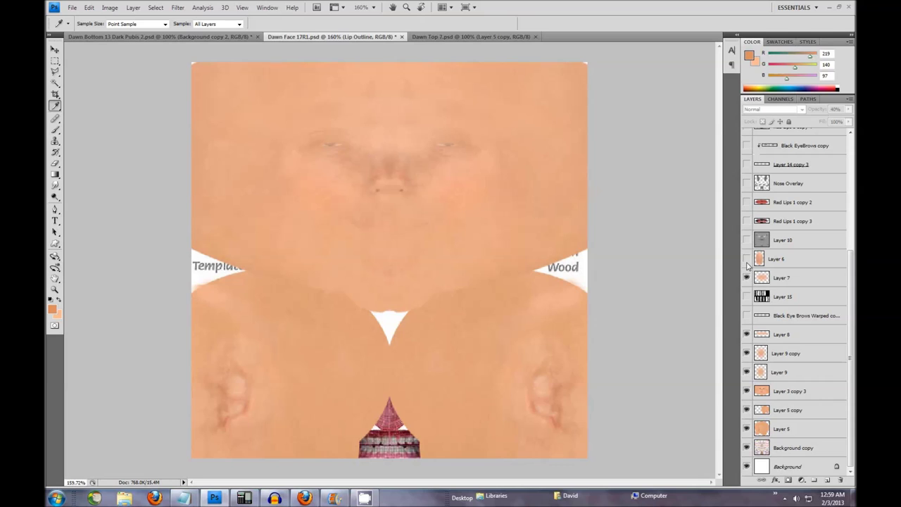
click(747, 259)
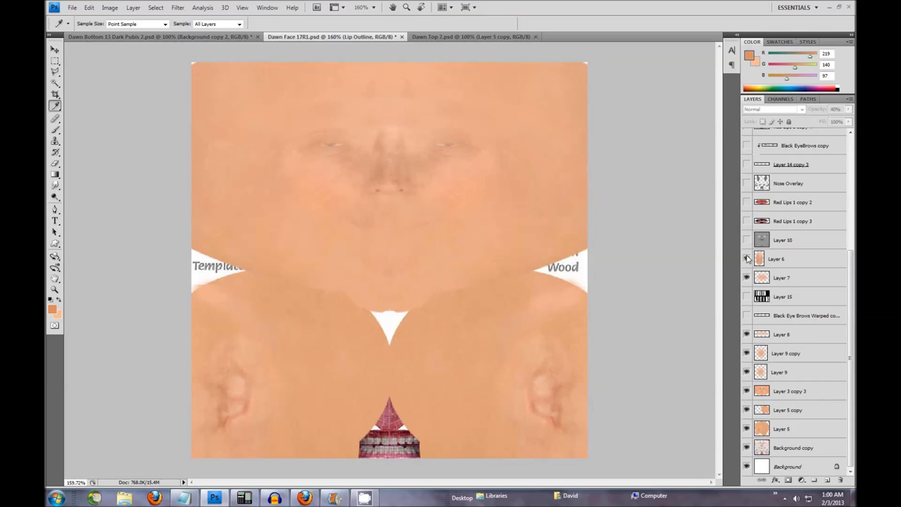
click(747, 240)
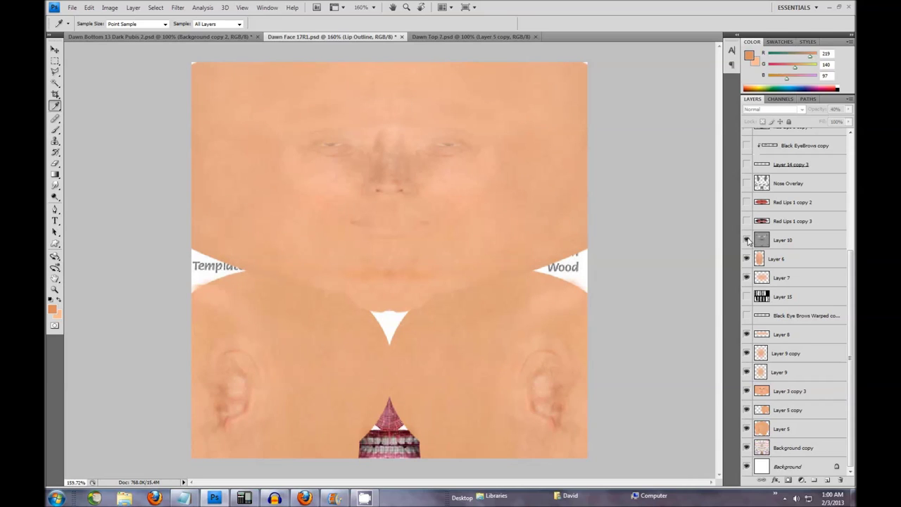
Turn on the Nose Overlay layer and adjust its opacity.
click(788, 239)
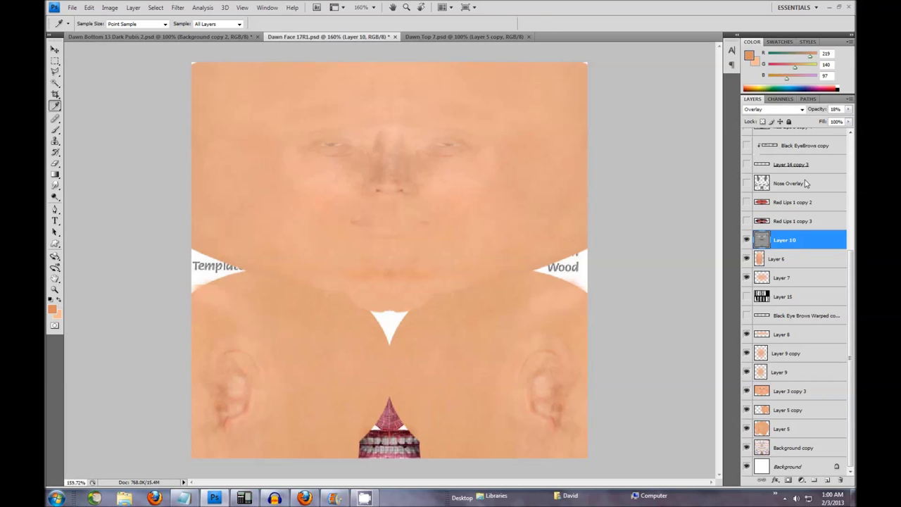
click(747, 183)
click(791, 191)
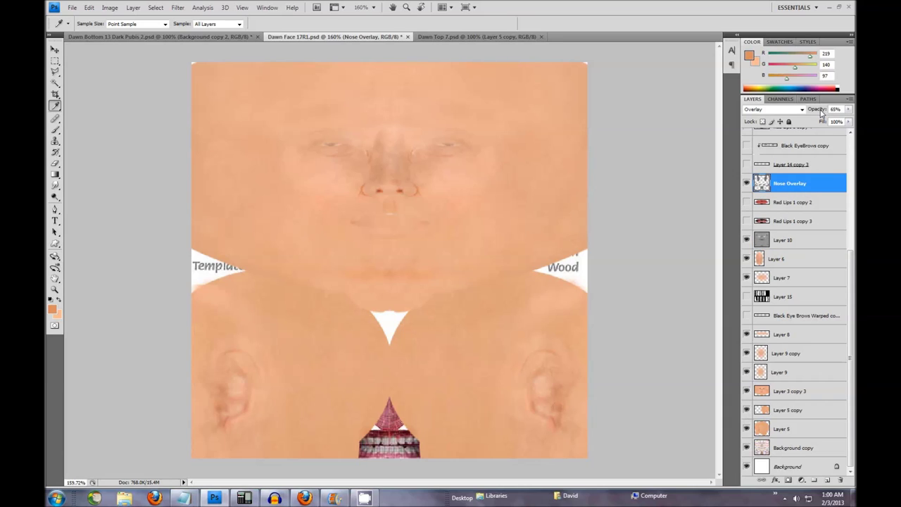
mouse_move(829, 113)
mouse_down()
mouse_move(850, 112)
mouse_move(809, 112)
mouse_move(823, 111)
mouse_up()
Try the Red Lips copies, settling on bright red lips deepened by Red Lips 1 copy 3.
click(747, 202)
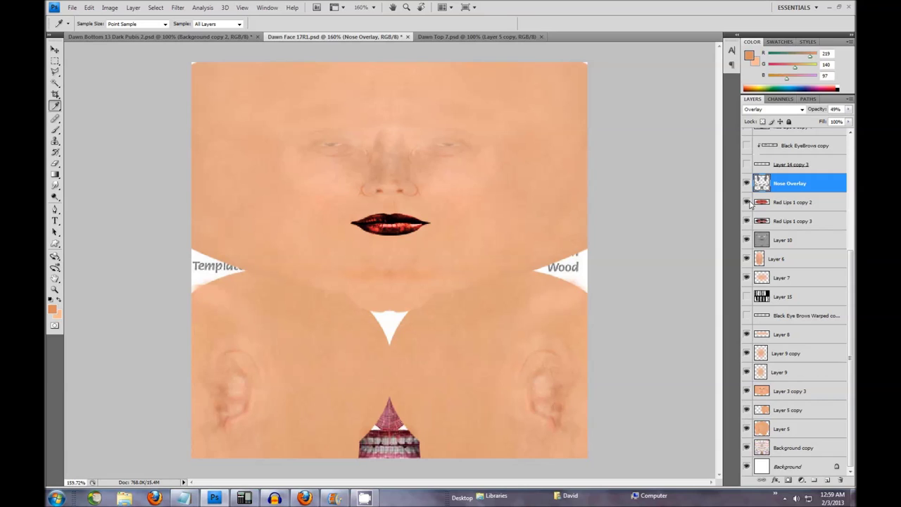
click(747, 202)
click(747, 221)
scroll(756, 218, up, 2)
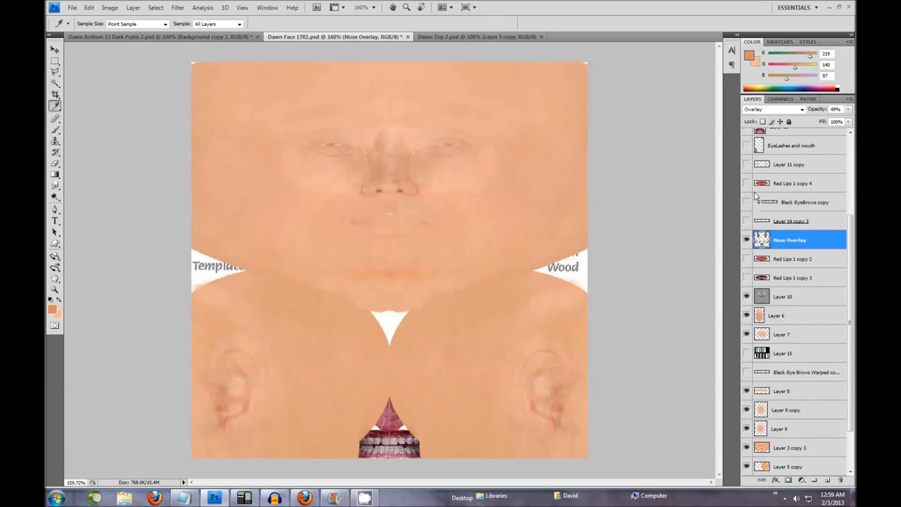
click(747, 183)
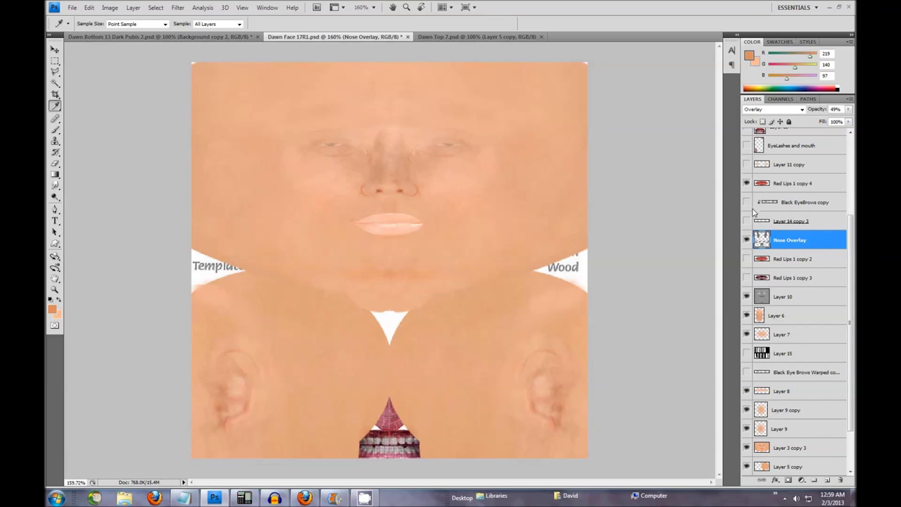
click(747, 259)
click(747, 278)
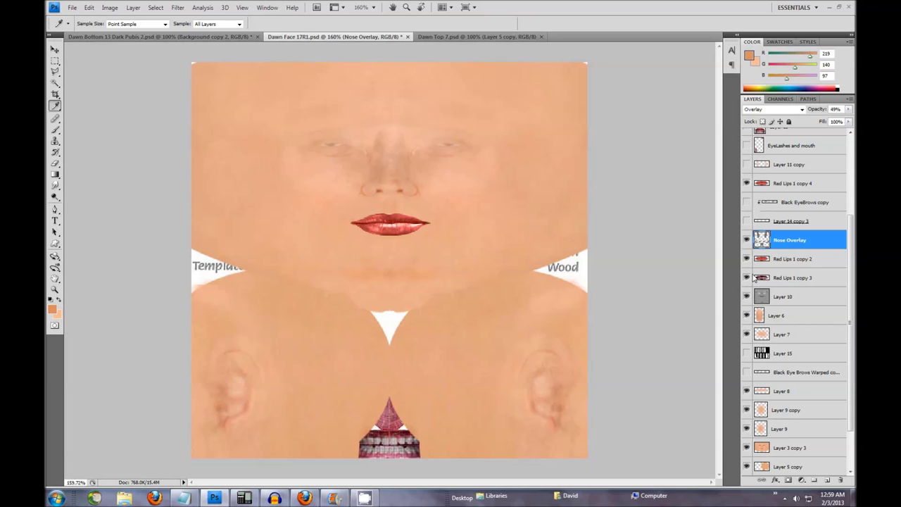
Show Layer 11 copy, Layer 13 mouth, EyeLashes and mouth, and Layer 12.
click(747, 164)
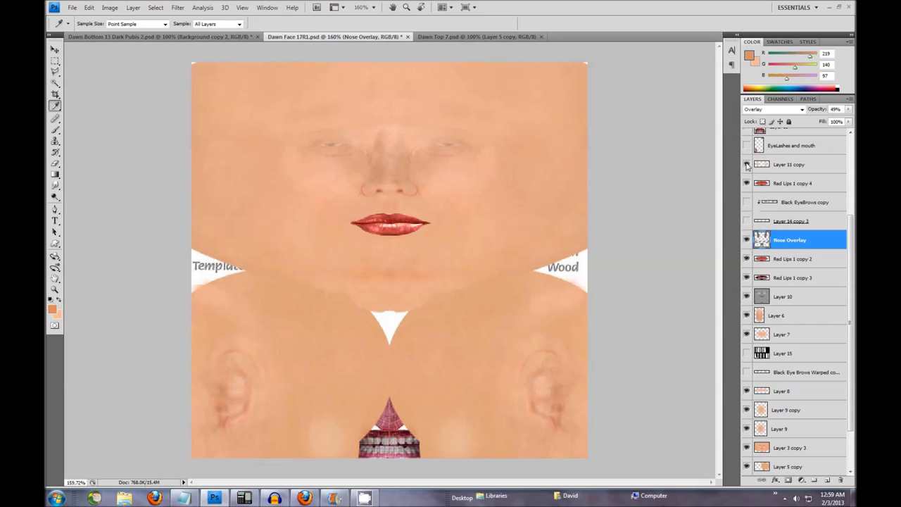
scroll(794, 190, up, 5)
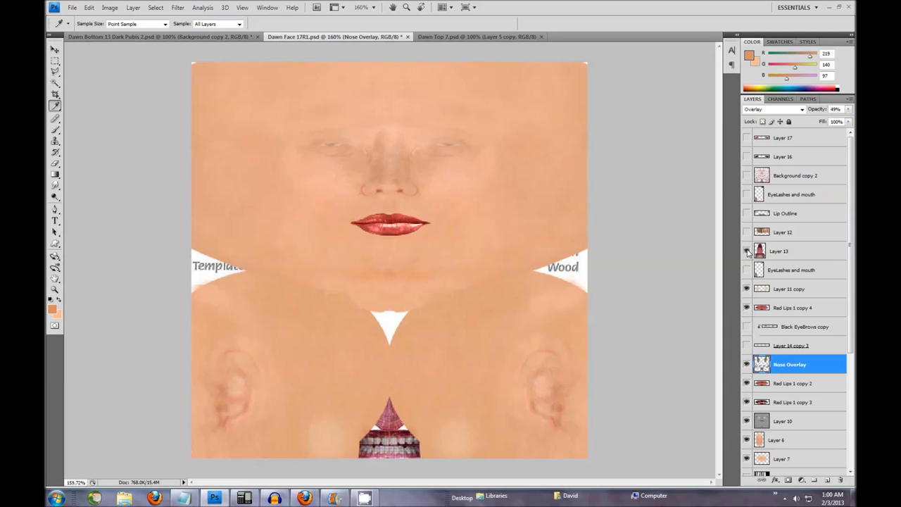
click(747, 251)
click(747, 194)
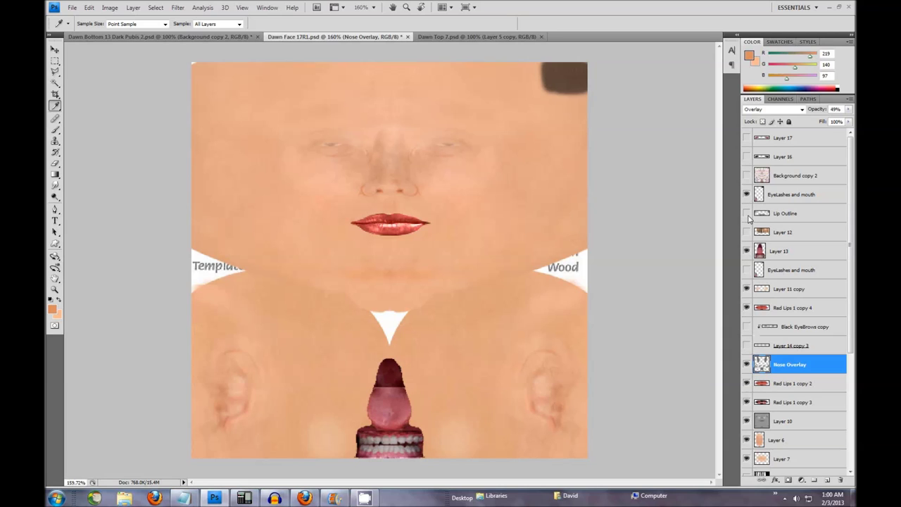
click(747, 232)
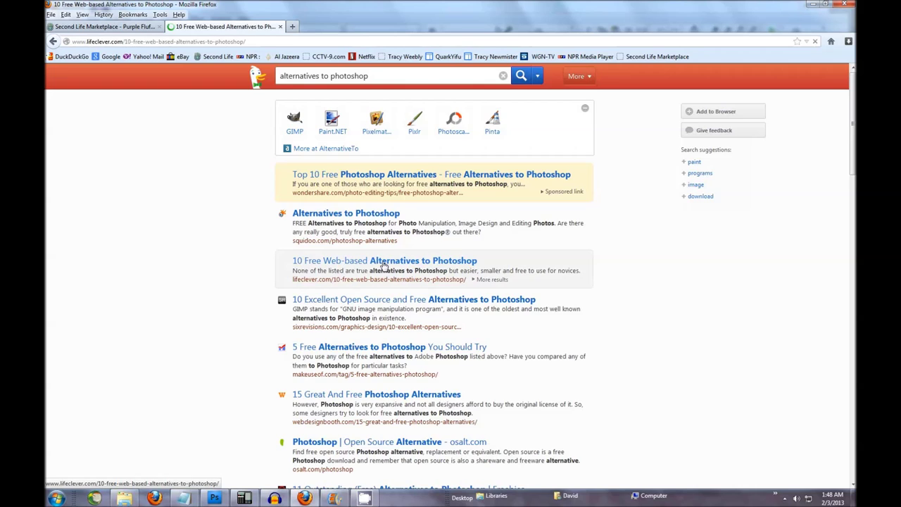
Read the Photoshop-alternatives article and start a new blank image in GIMP via File > New.
scroll(403, 316, down, 3)
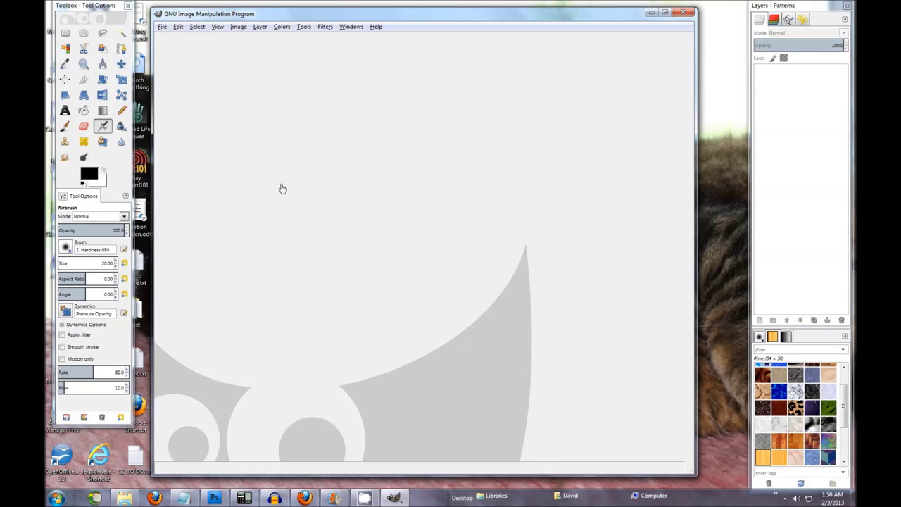
click(162, 29)
click(176, 40)
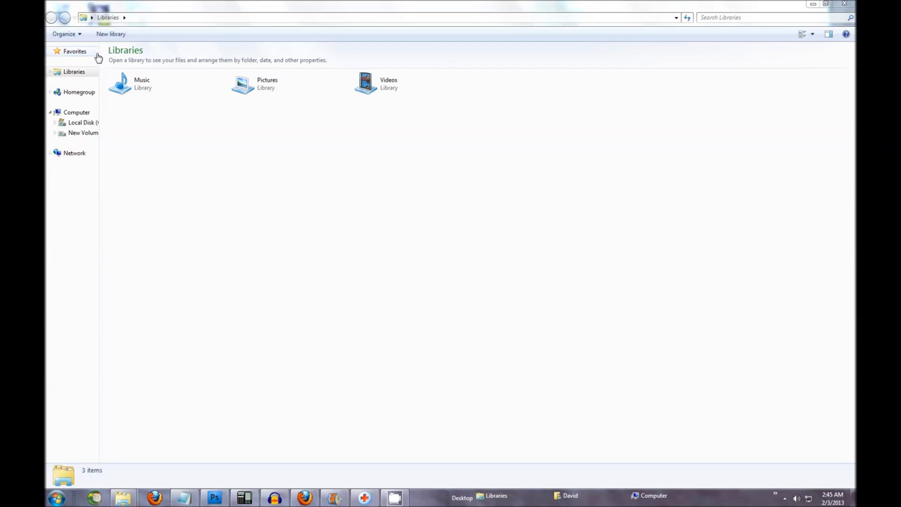
Widen the Explorer navigation pane and expand New Volume (D:).
drag(102, 72, 130, 81)
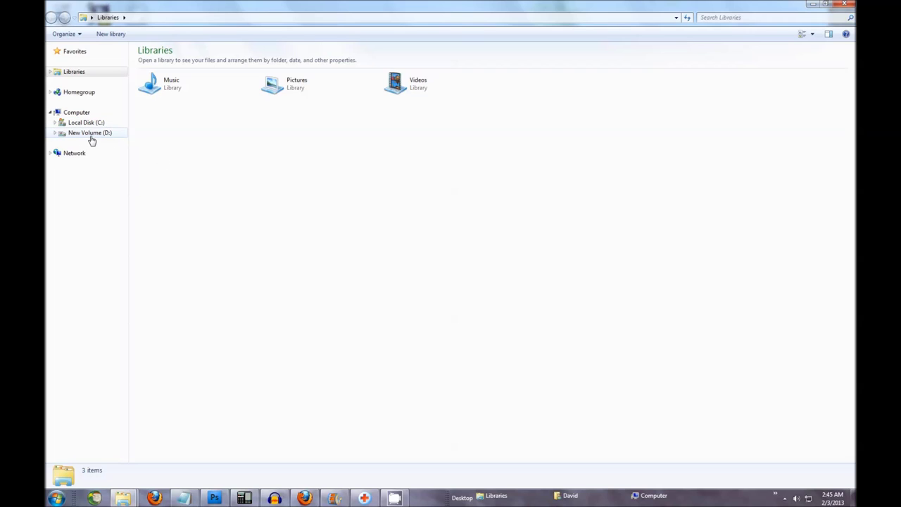
click(55, 123)
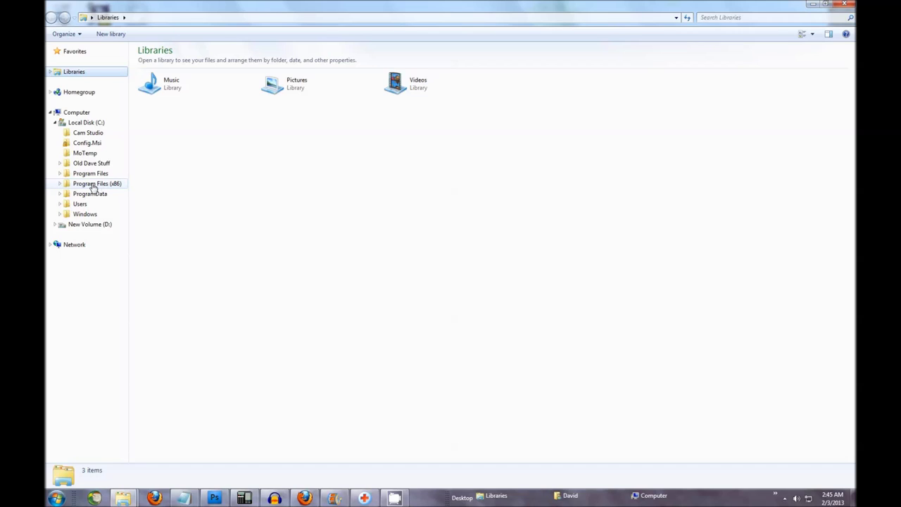
click(55, 122)
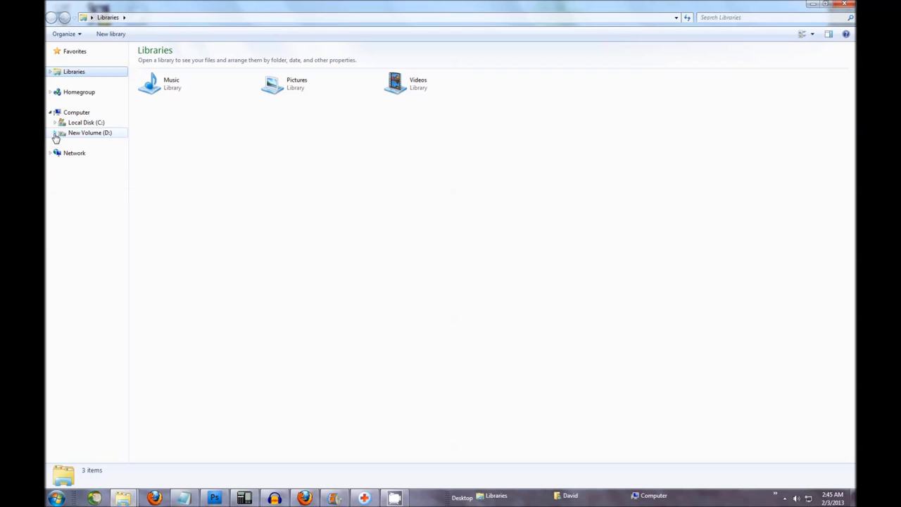
click(55, 134)
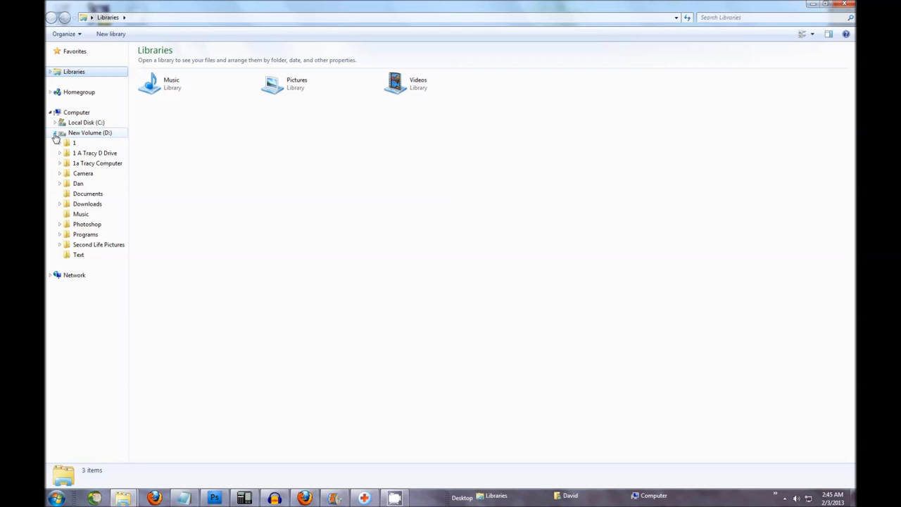
Open Programs > SecondLifeViewer > character and scroll down to its TGA files.
click(60, 236)
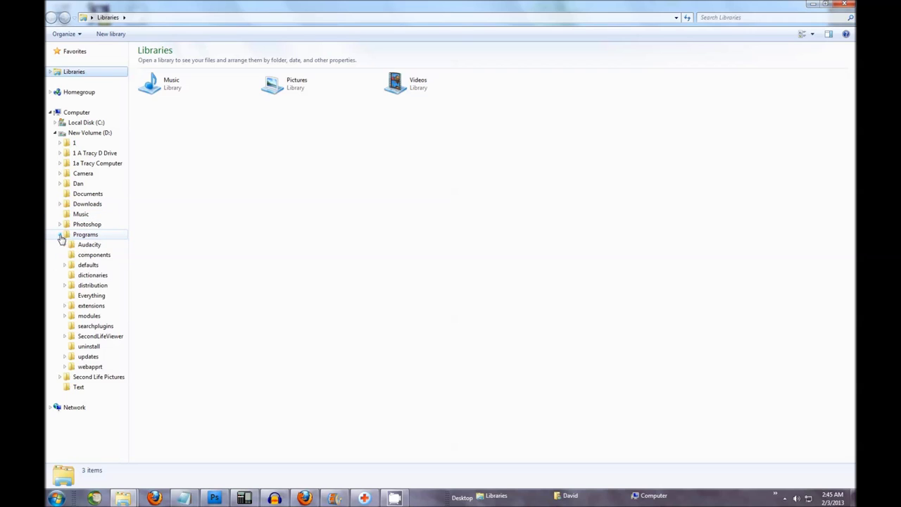
click(71, 336)
click(64, 337)
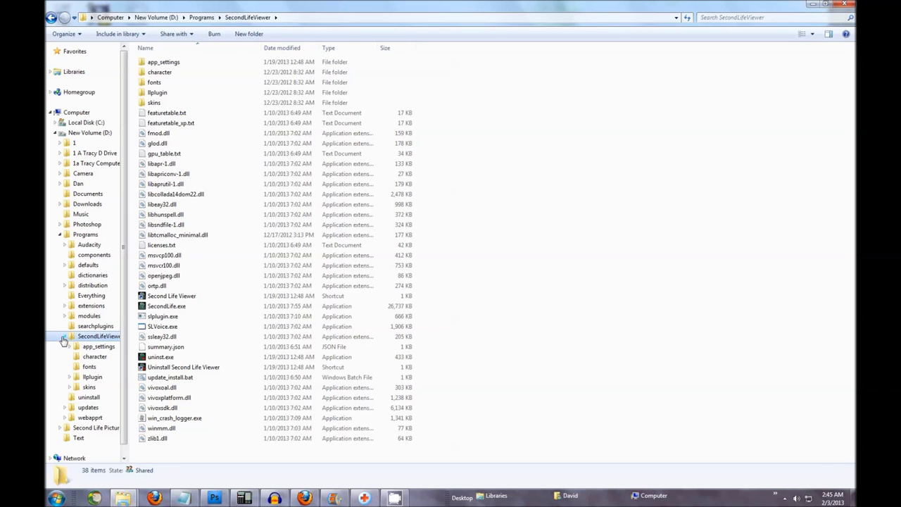
click(92, 356)
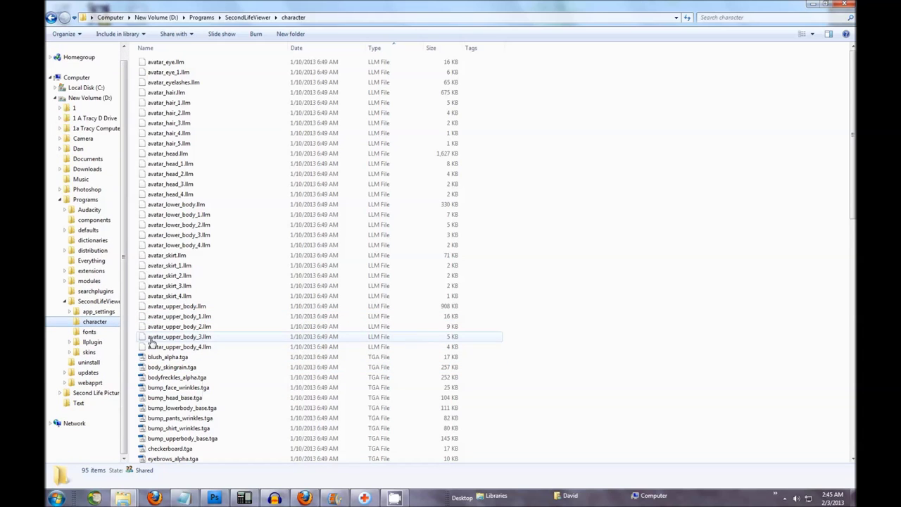
click(352, 341)
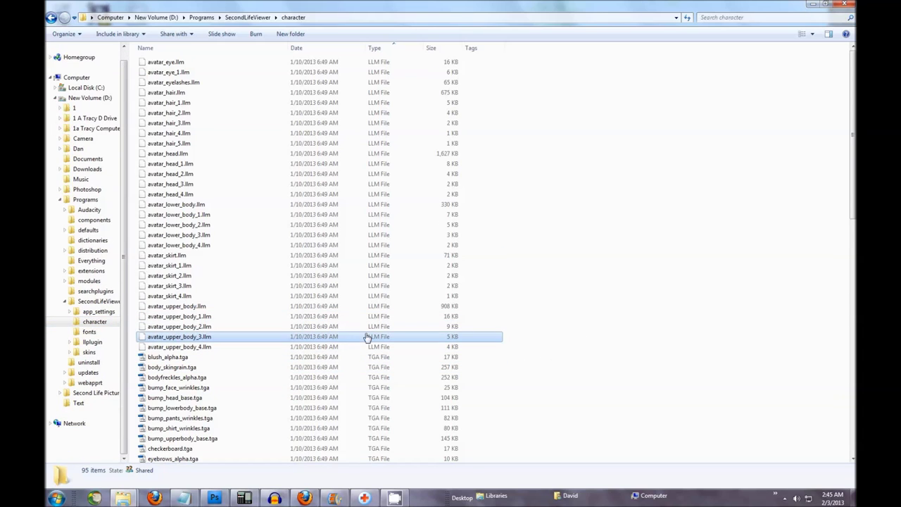
scroll(373, 303, down, 11)
scroll(373, 303, down, 5)
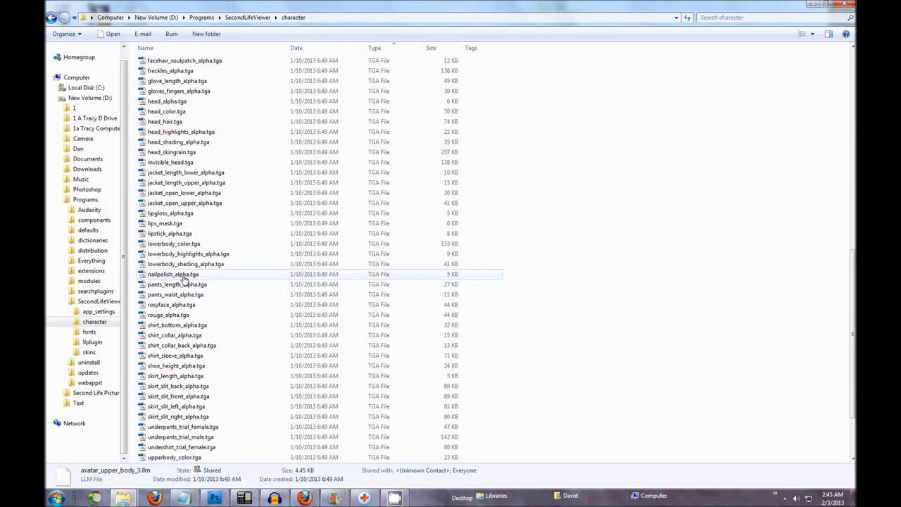
scroll(235, 305, down, 3)
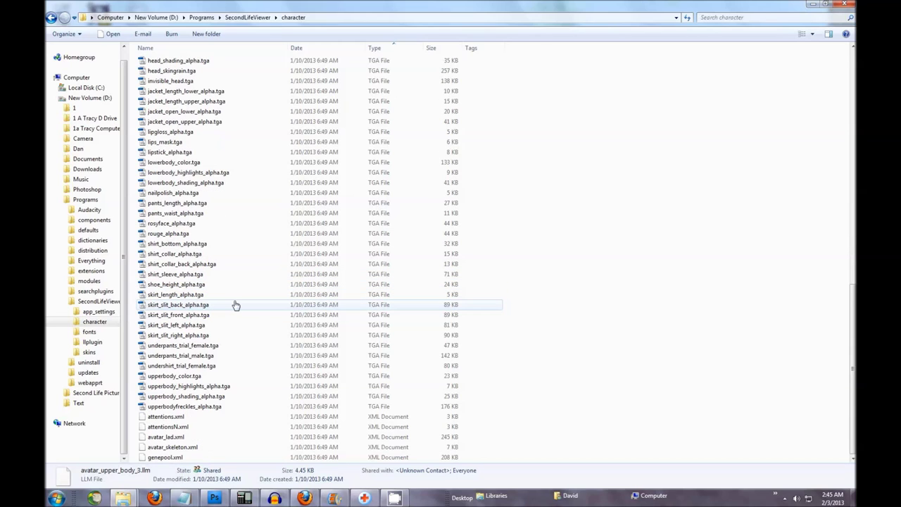
Preview bump_head_base.jpg and facehair_chincurtains_alpha.jpg from the JPEG shader folder in Photo Viewer.
mouse_move(123, 498)
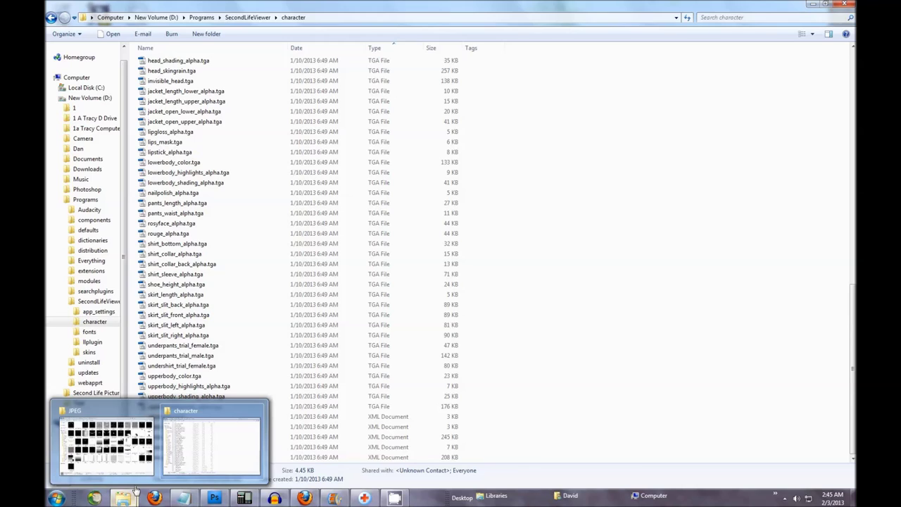
click(137, 461)
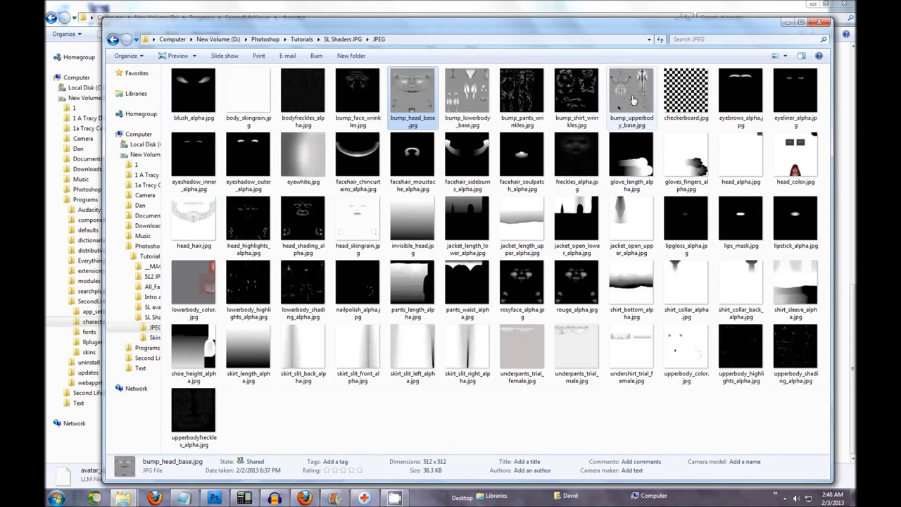
double_click(413, 91)
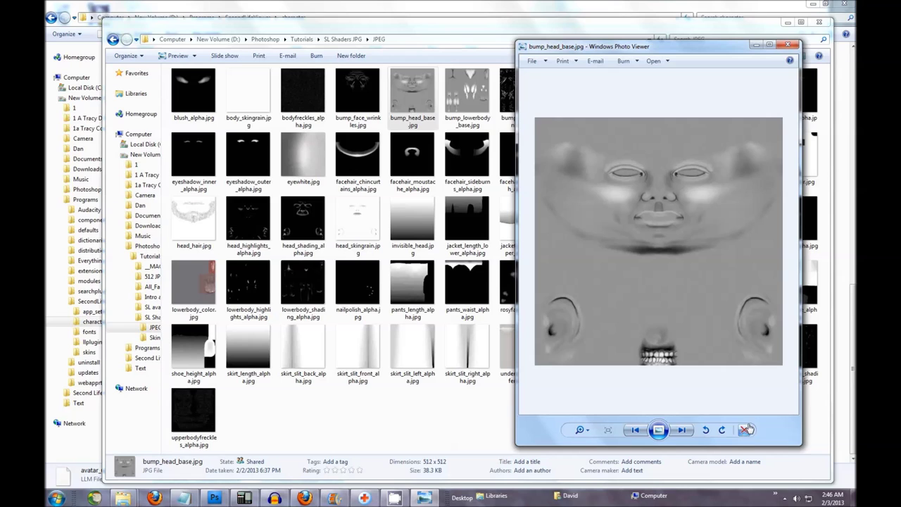
click(788, 45)
double_click(359, 161)
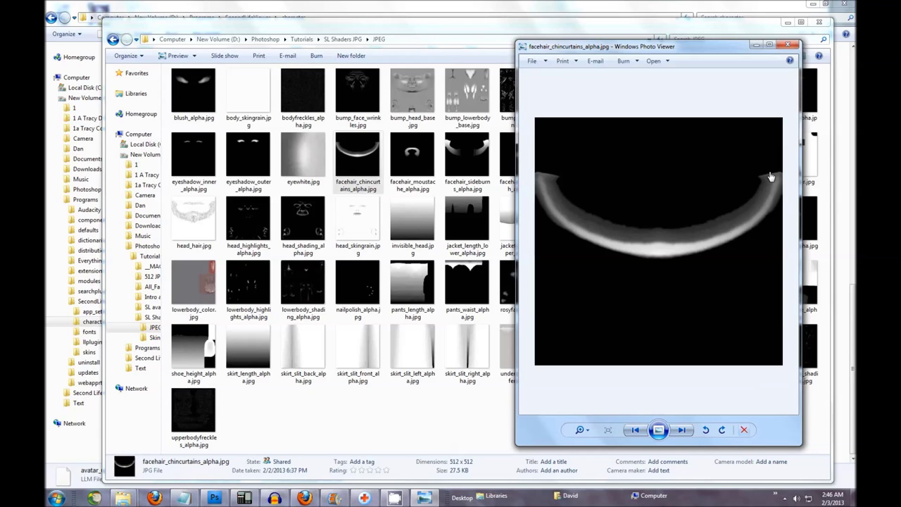
click(788, 46)
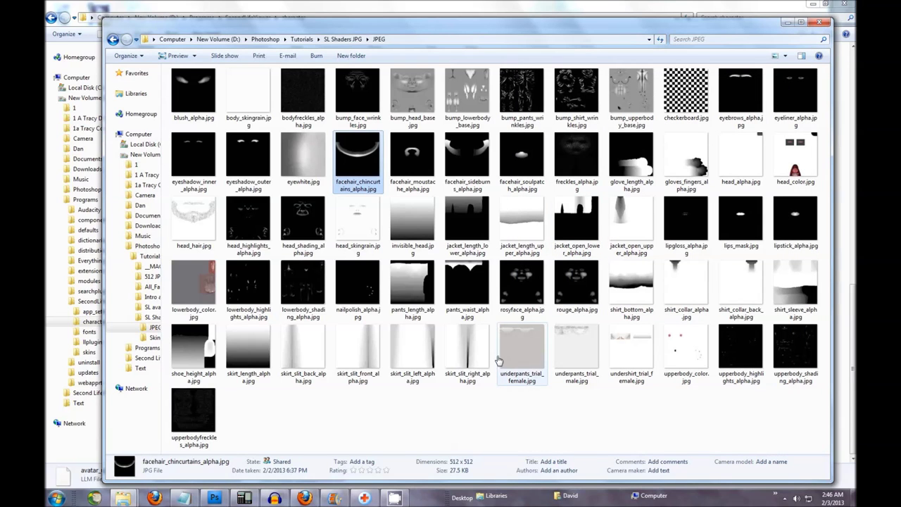
Preview rouge_alpha.jpg, then close the viewer and the JPEG folder window.
double_click(569, 297)
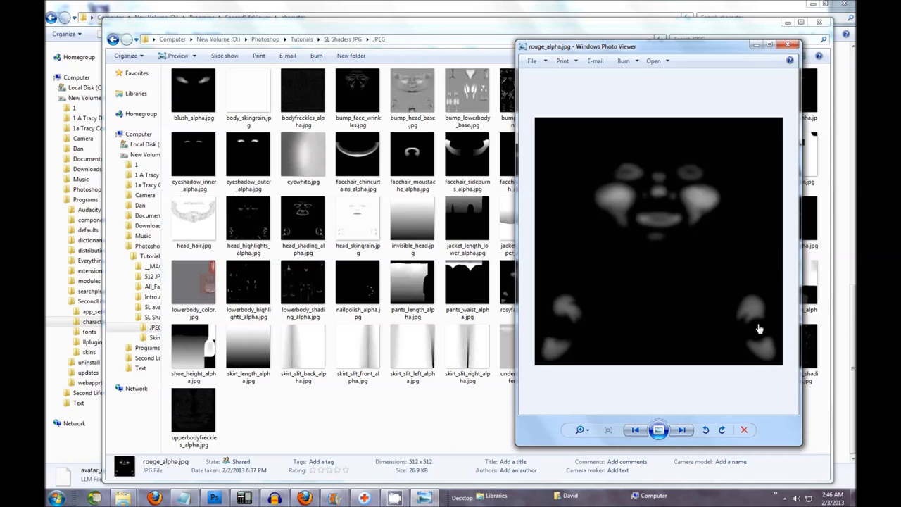
click(787, 47)
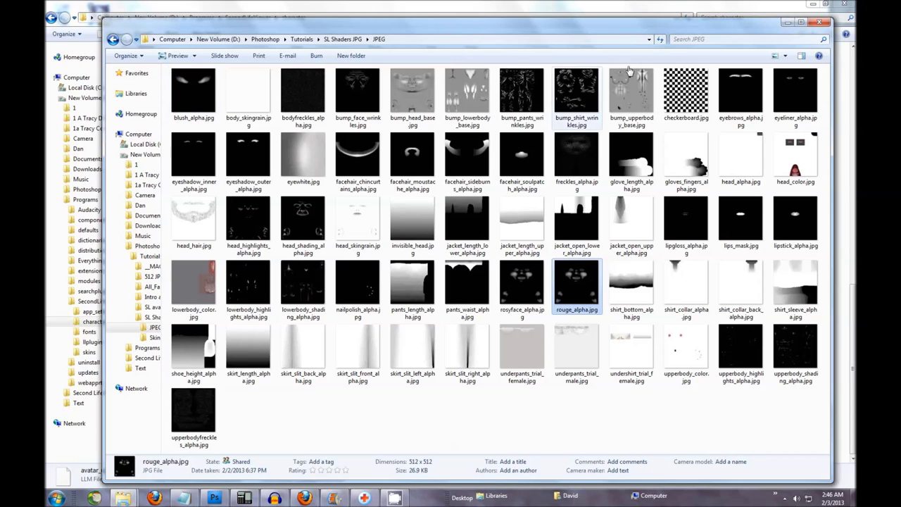
click(787, 25)
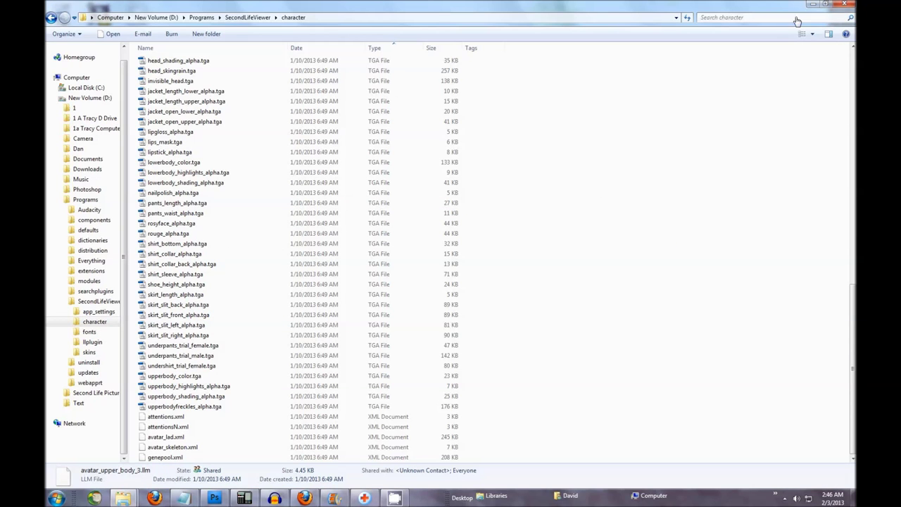
Minimize the character folder, restore Firefox and go to the author's site home page.
click(814, 5)
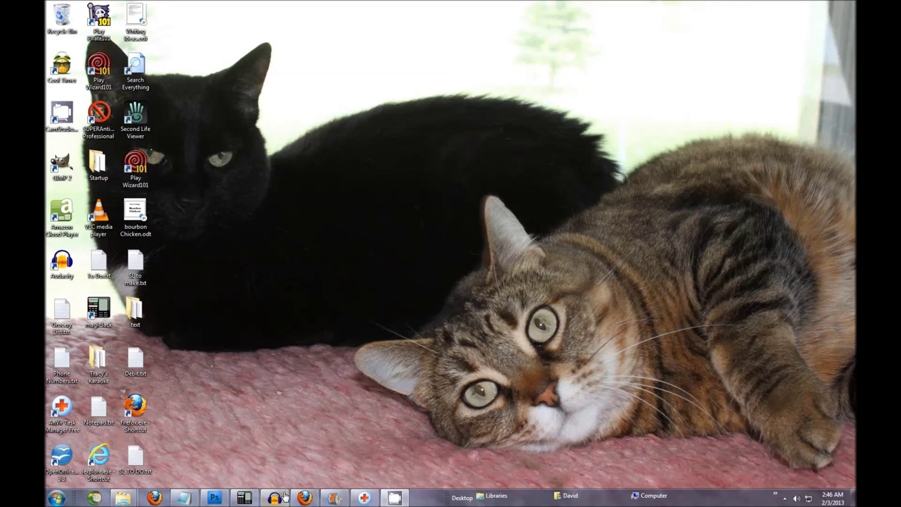
mouse_move(308, 501)
click(435, 363)
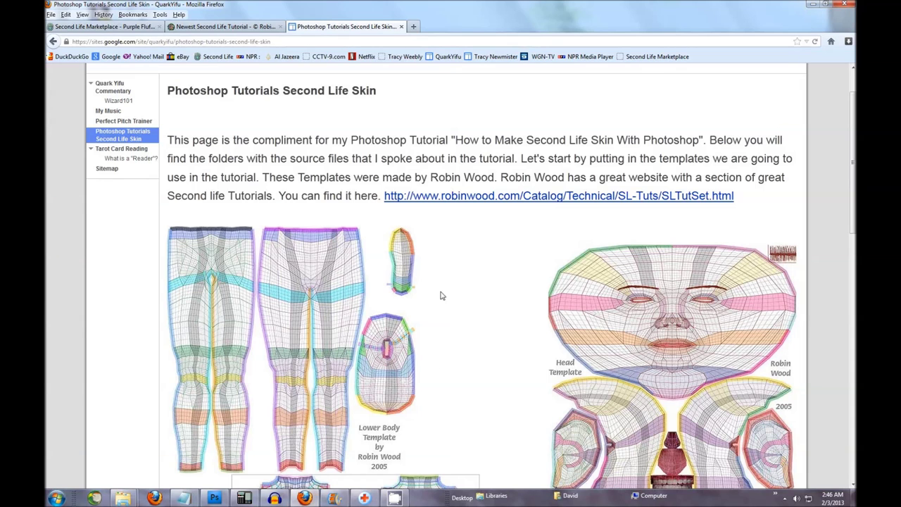
click(447, 56)
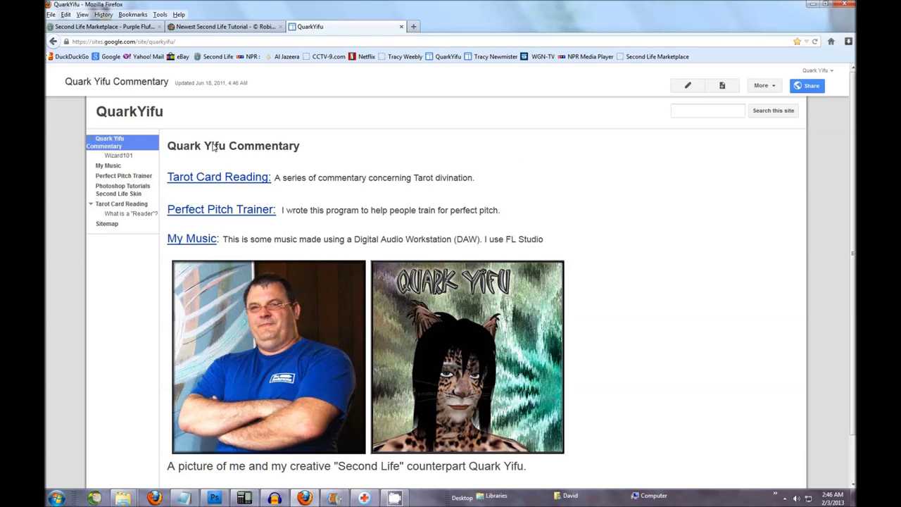
Google the author's name, open their Google Sites result and its Photoshop Tutorials Second Life Skin page.
click(110, 57)
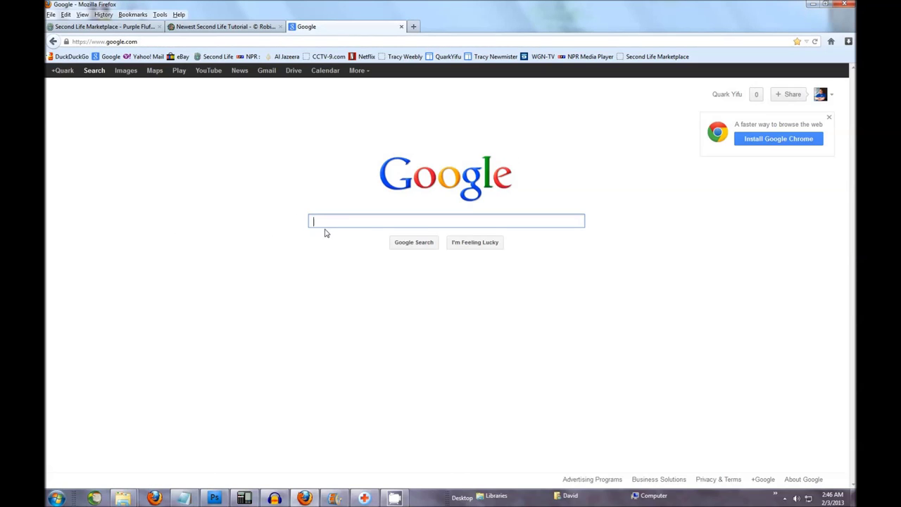
text(quark)
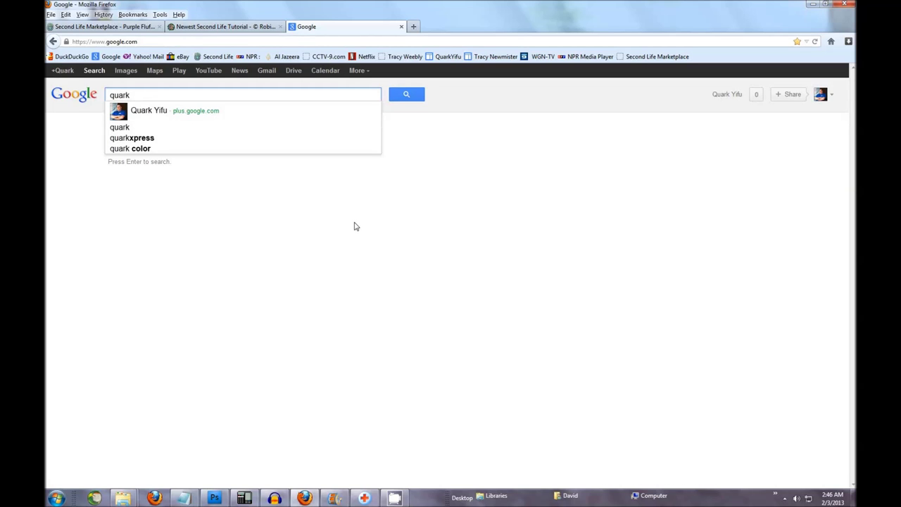
text( yif)
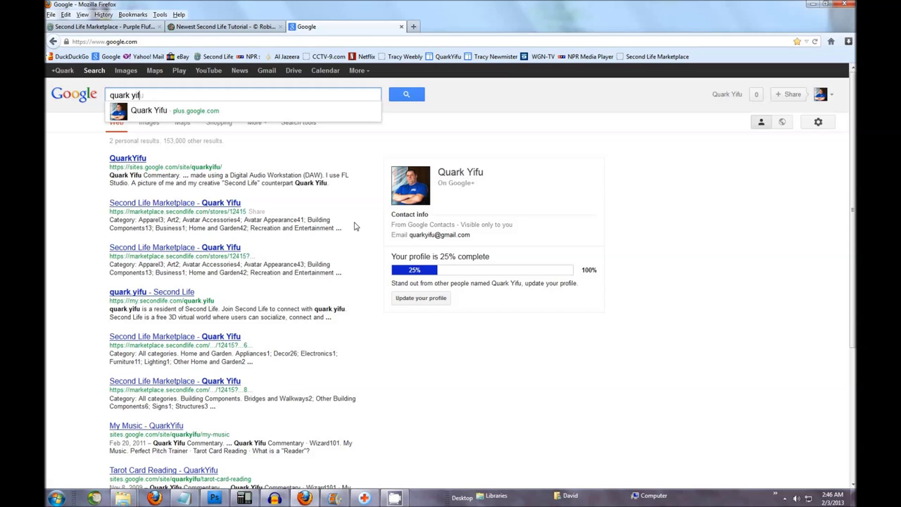
text(u)
key(Return)
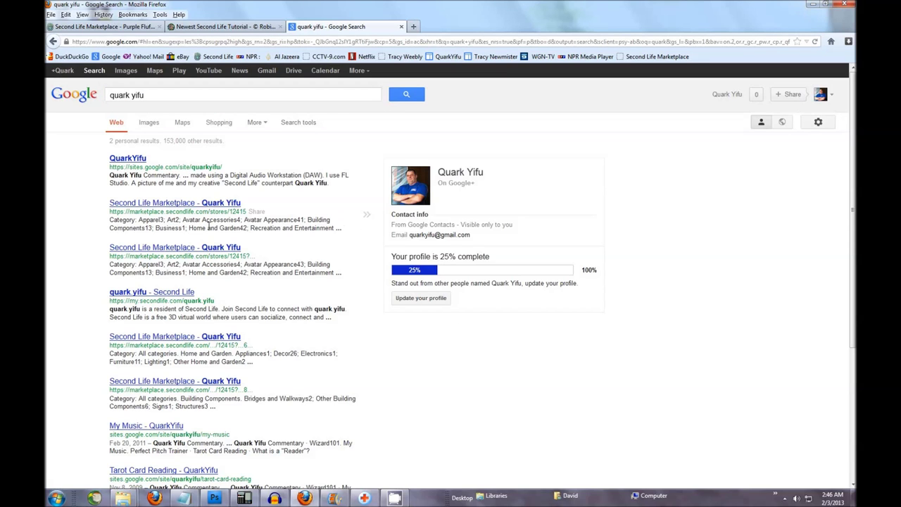
click(131, 158)
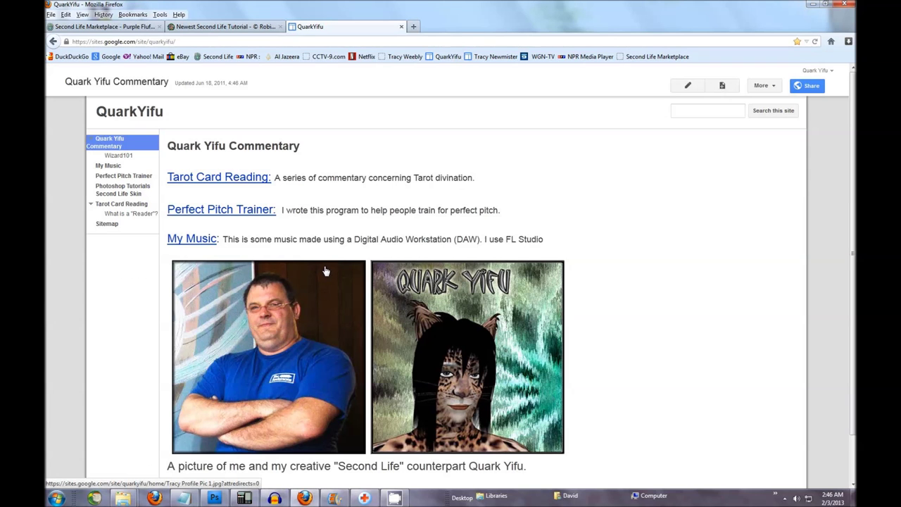
click(118, 191)
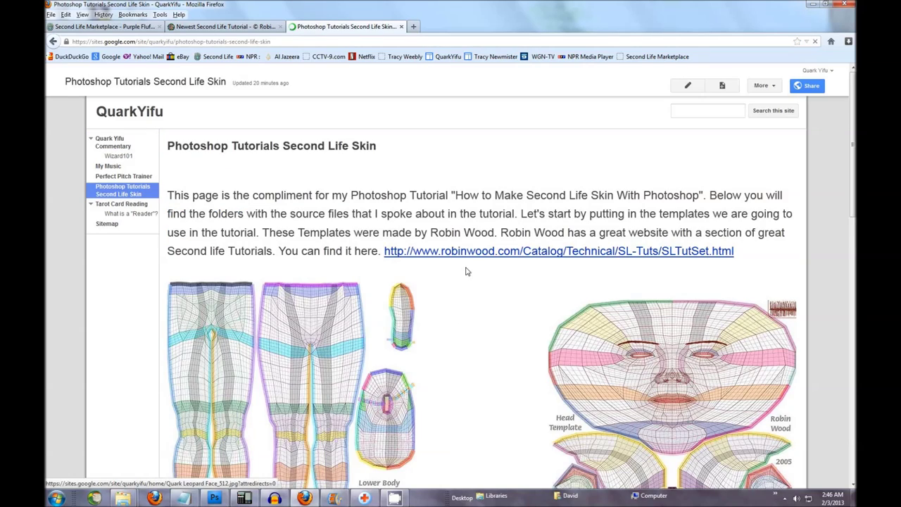
Scroll through the tutorial page's skin templates and downloadable .zi shader attachments.
scroll(539, 246, down, 5)
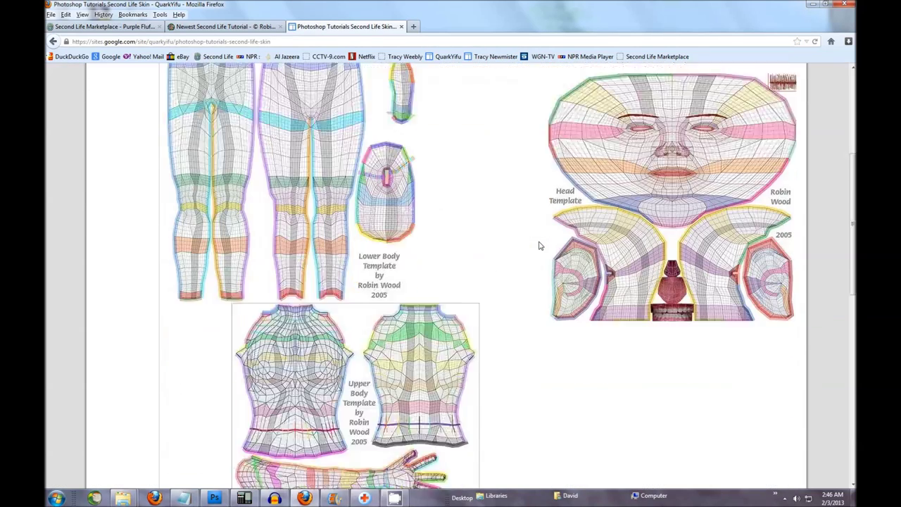
scroll(539, 246, down, 10)
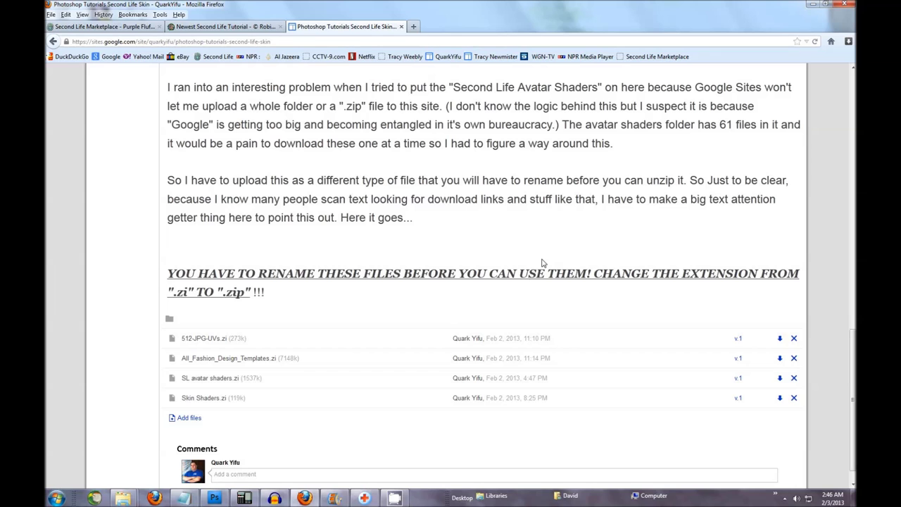
scroll(531, 252, up, 8)
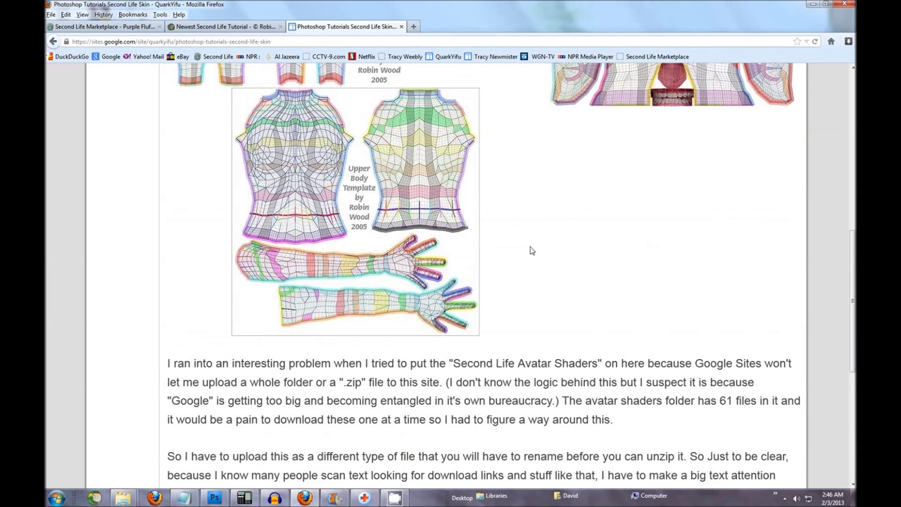
scroll(423, 337, down, 8)
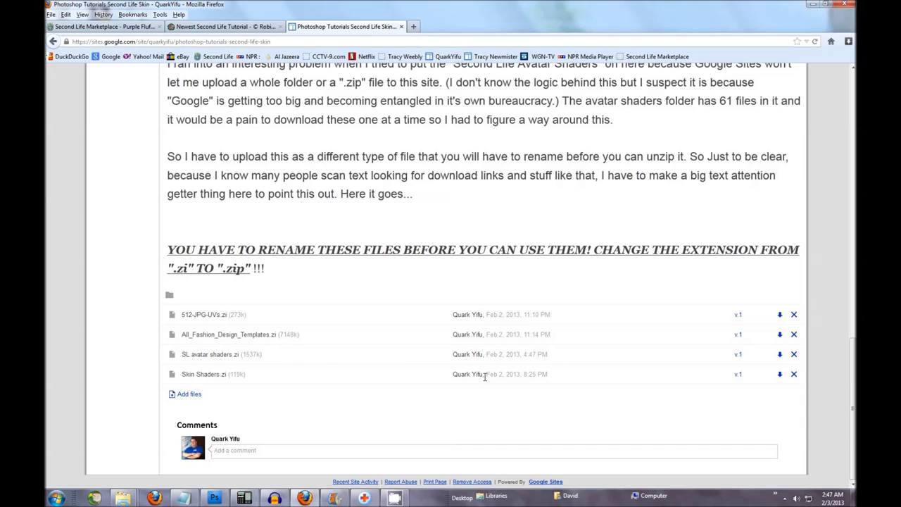
scroll(437, 352, up, 15)
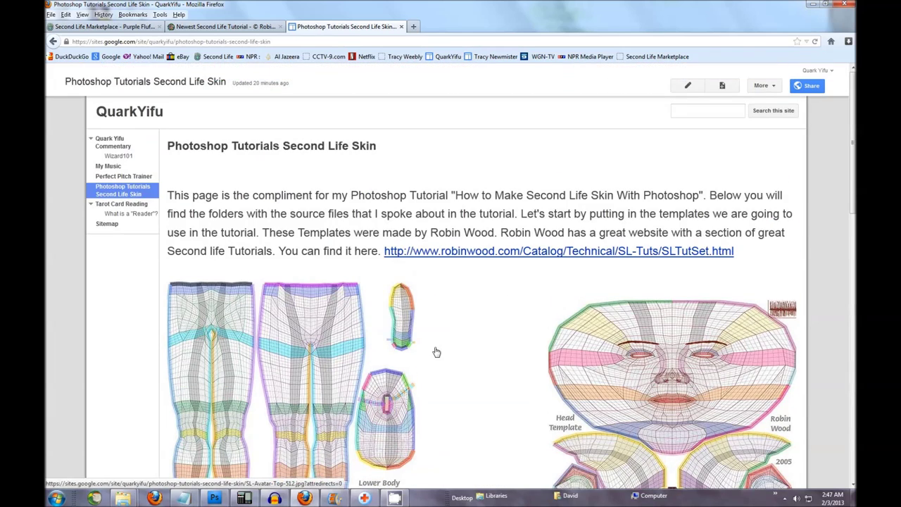
scroll(435, 350, down, 7)
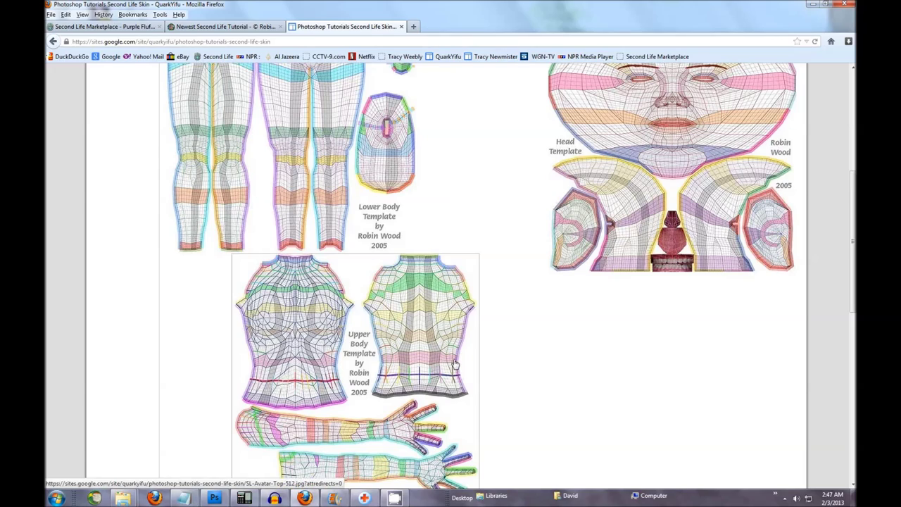
scroll(454, 364, up, 5)
scroll(455, 364, down, 10)
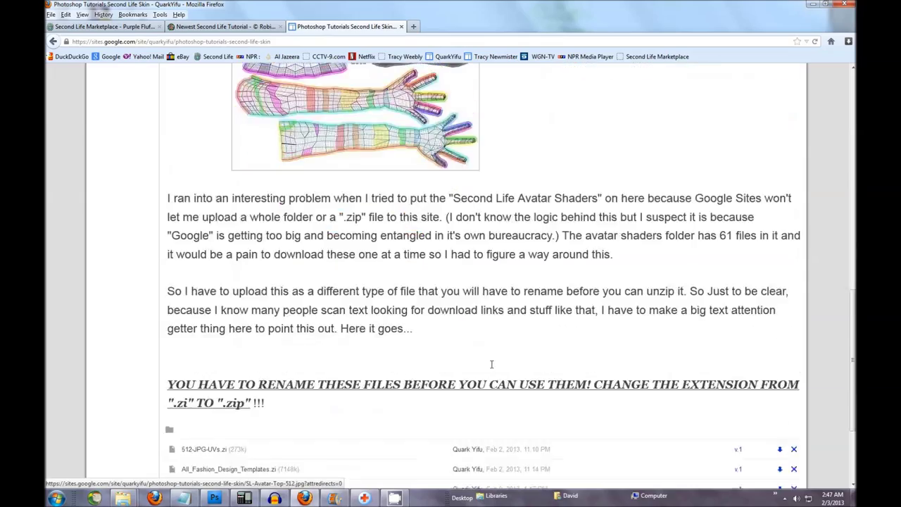
scroll(479, 366, down, 7)
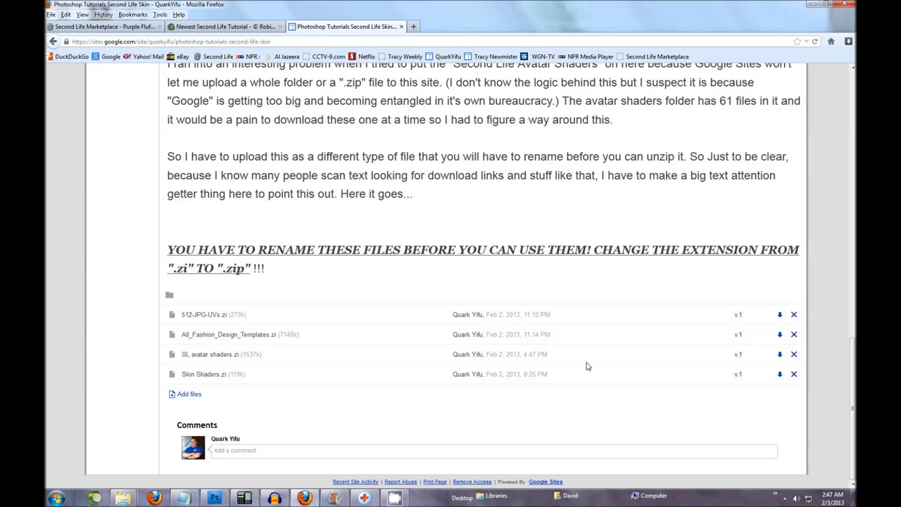
scroll(752, 290, up, 8)
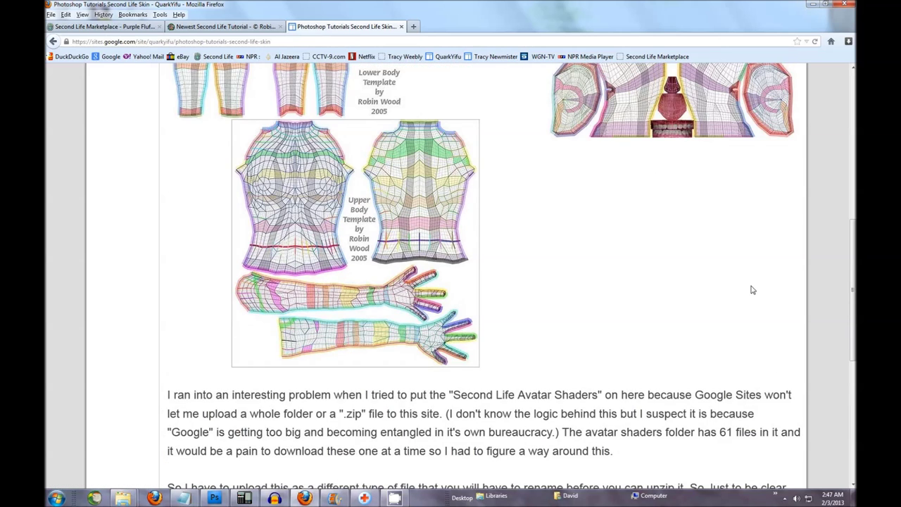
scroll(752, 290, up, 10)
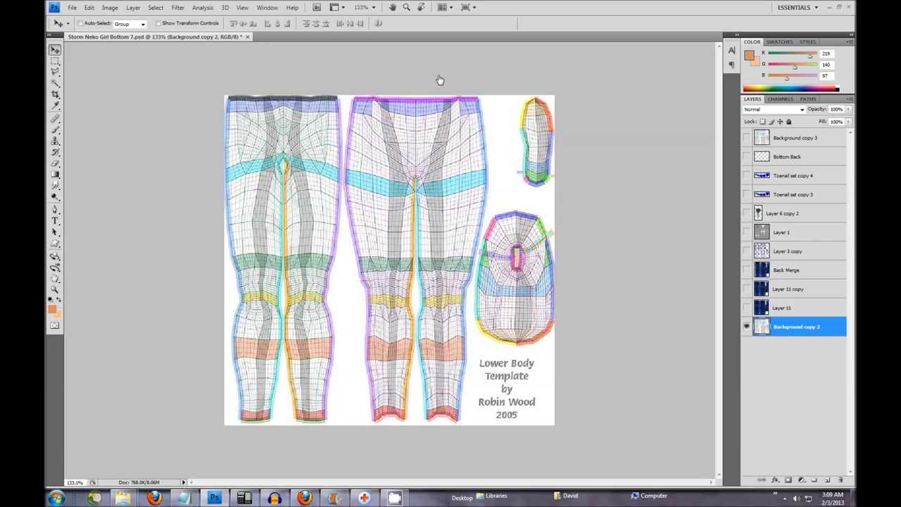
Open Image Size to confirm the lower body template is 512 pixels.
click(109, 8)
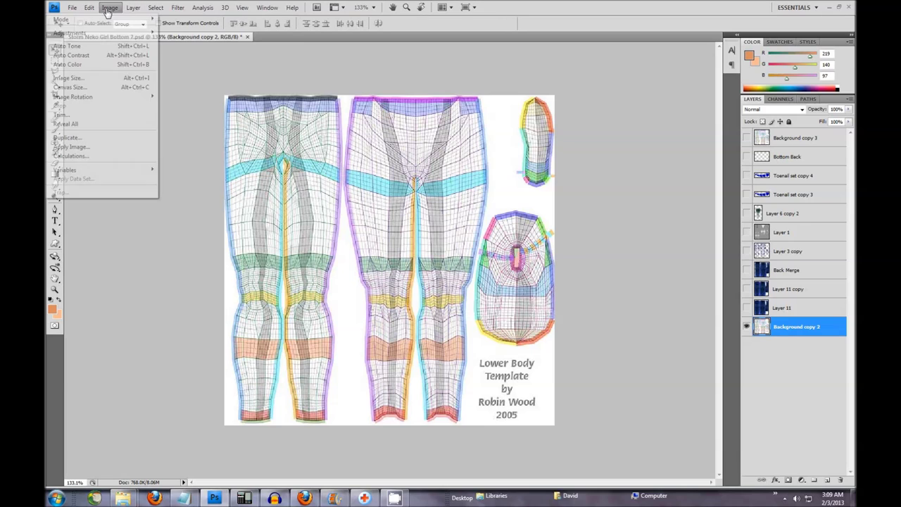
click(97, 79)
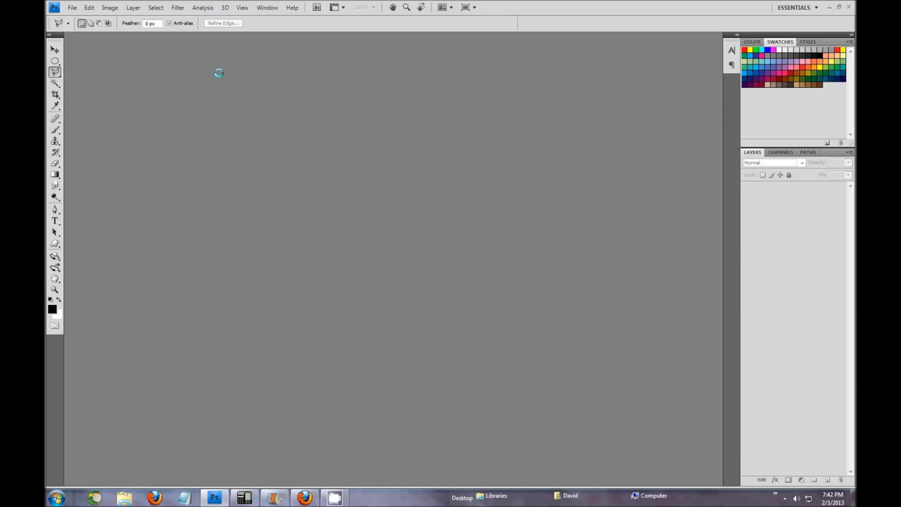
Create a new blank document with width and height both 512 pixels.
click(71, 7)
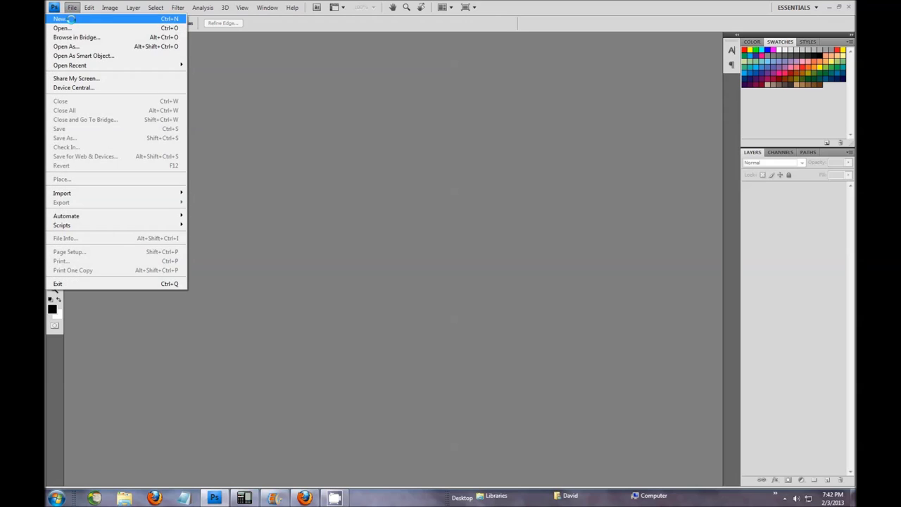
click(70, 28)
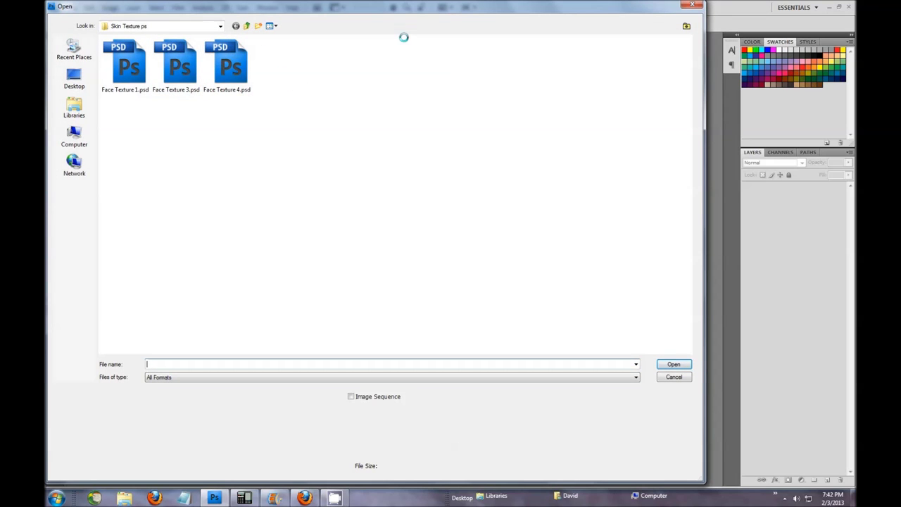
click(674, 376)
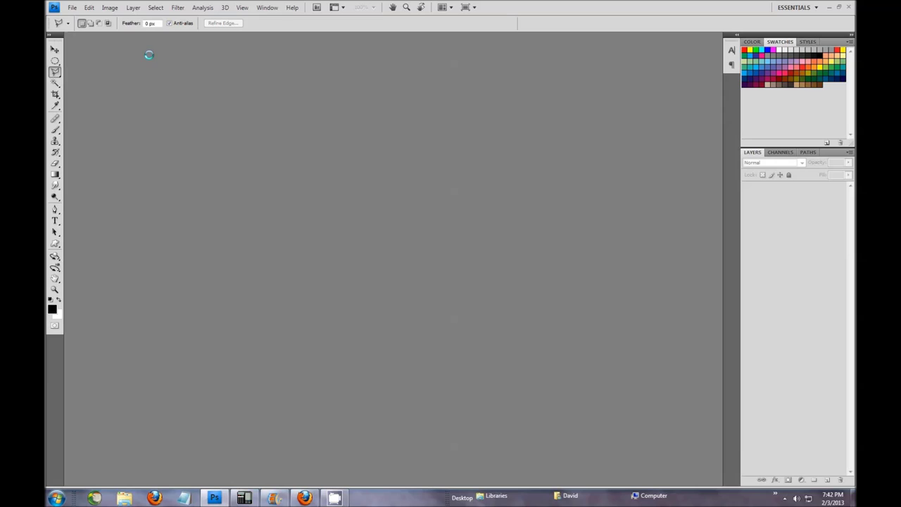
click(71, 7)
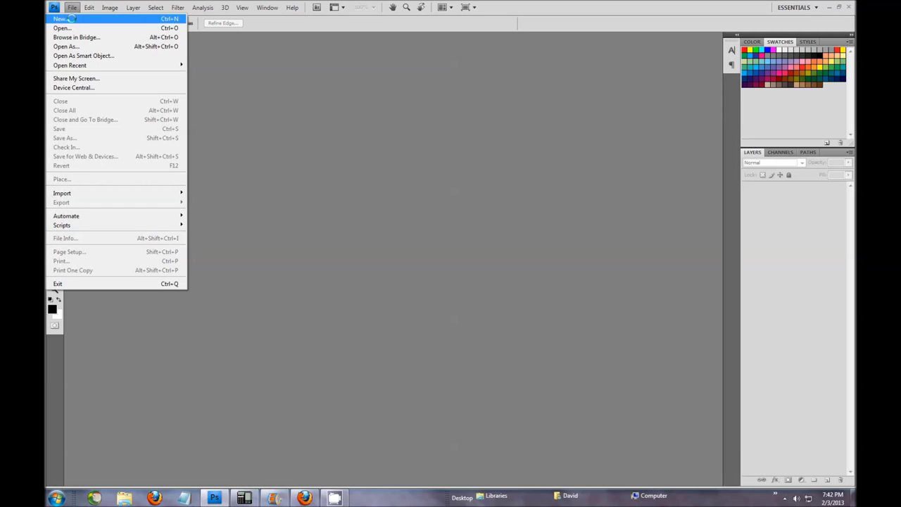
click(72, 20)
double_click(404, 170)
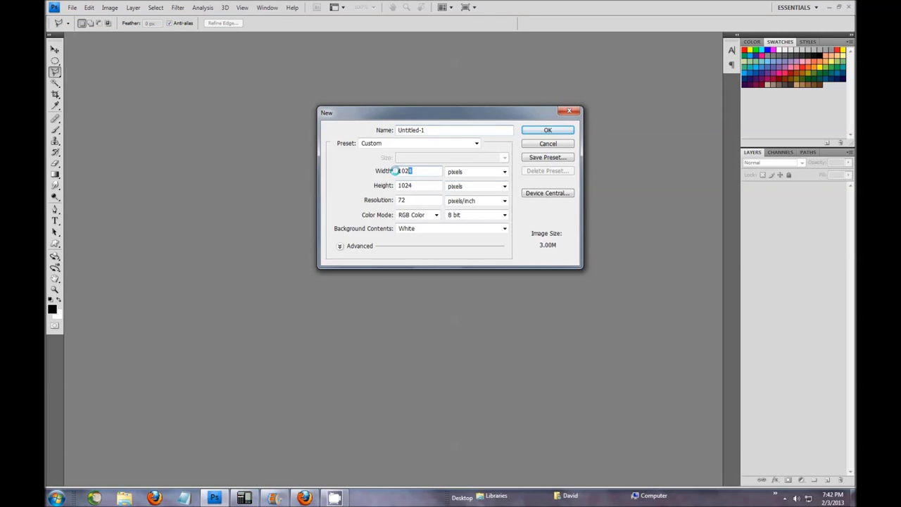
text(512)
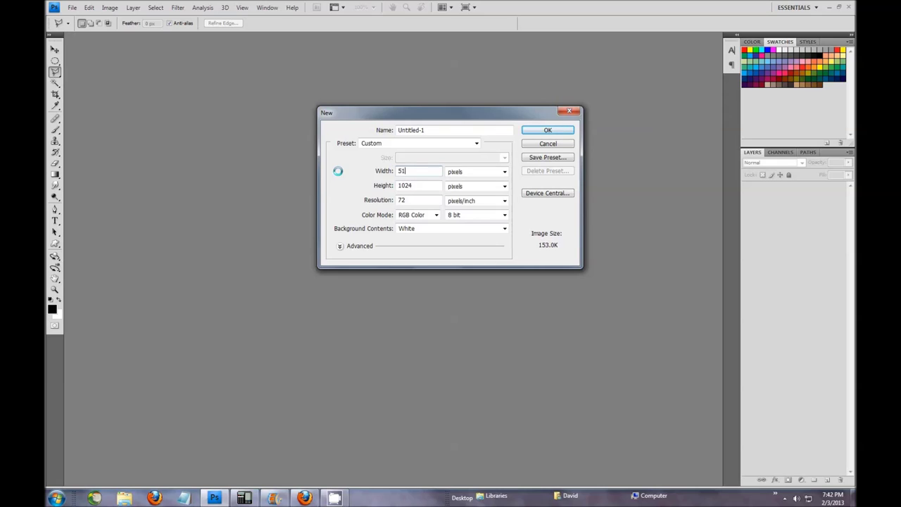
double_click(414, 186)
text(512)
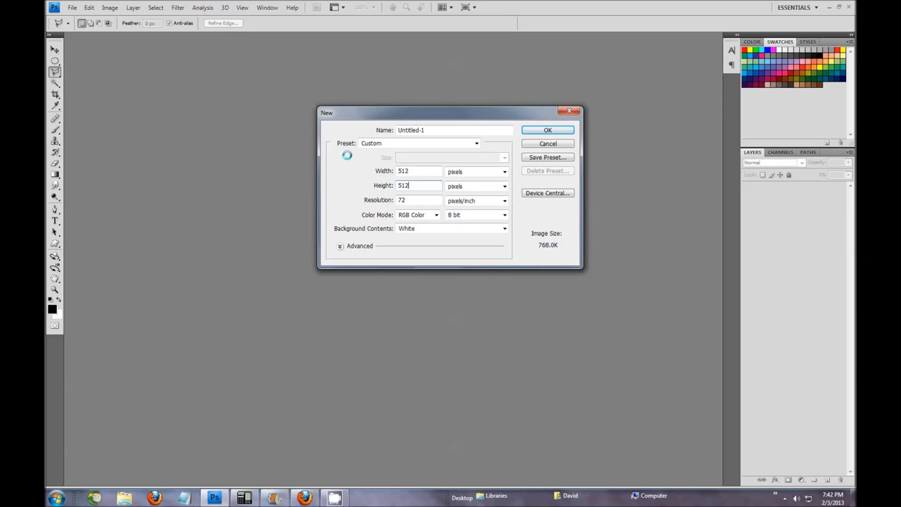
click(553, 131)
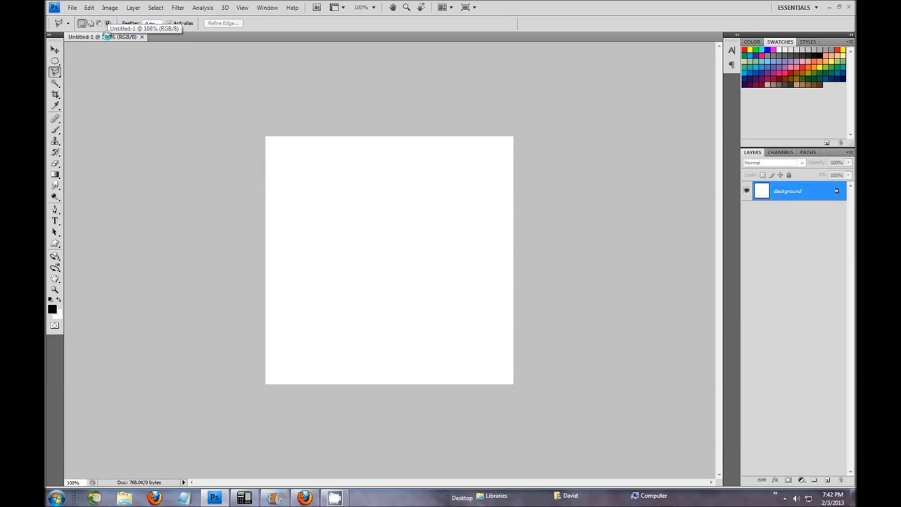
Float the Untitled-1 document in its own window and move it down and right.
click(55, 49)
drag(110, 37, 125, 62)
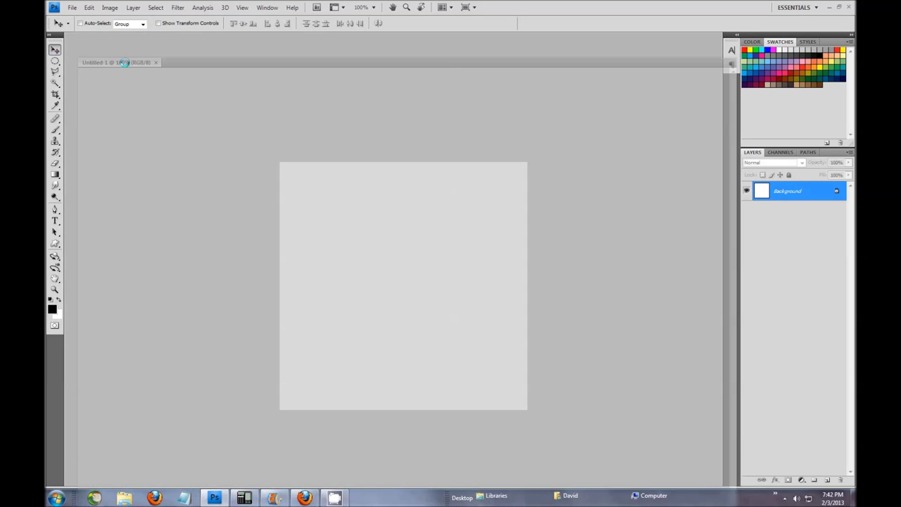
drag(191, 45, 352, 93)
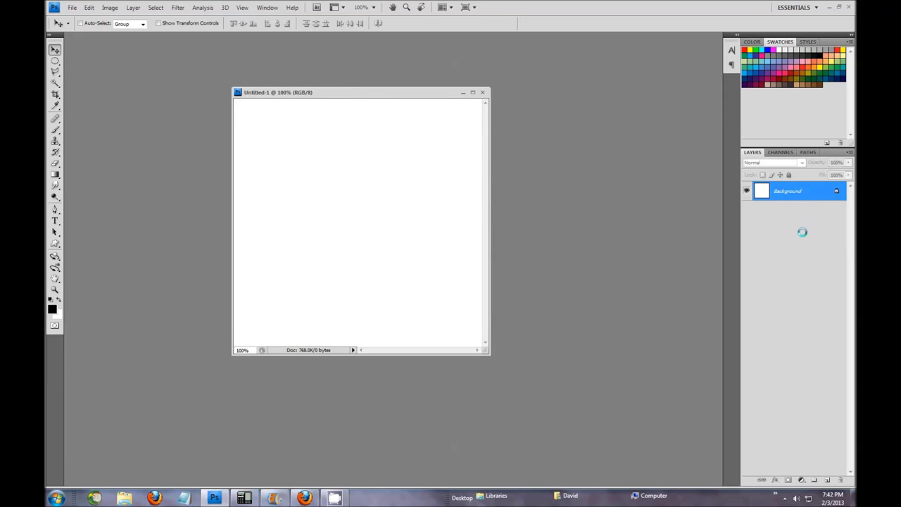
Add a new layer named 'Base Layer' above Background and enlarge the Untitled-1 window.
key(ctrl+shift+alt+n)
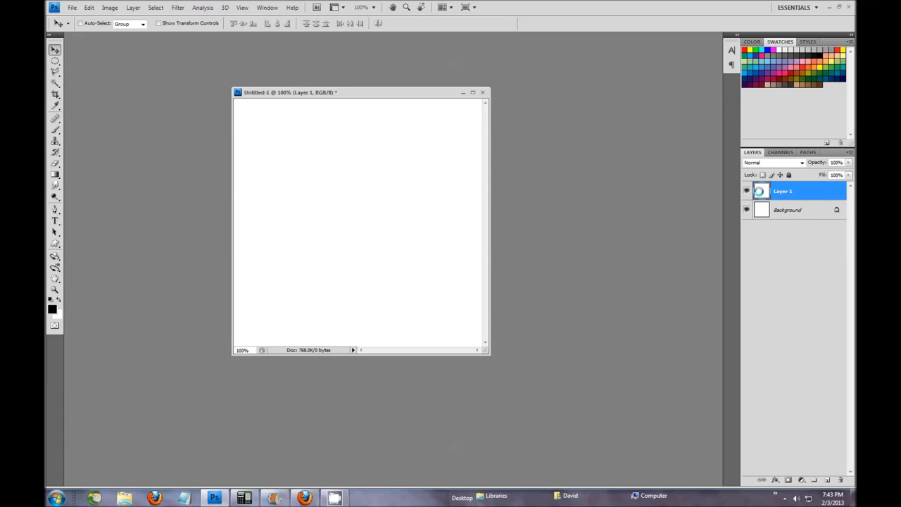
double_click(779, 190)
text(Bac)
key(BackSpace)
text(se Layer)
key(Return)
drag(487, 353, 569, 399)
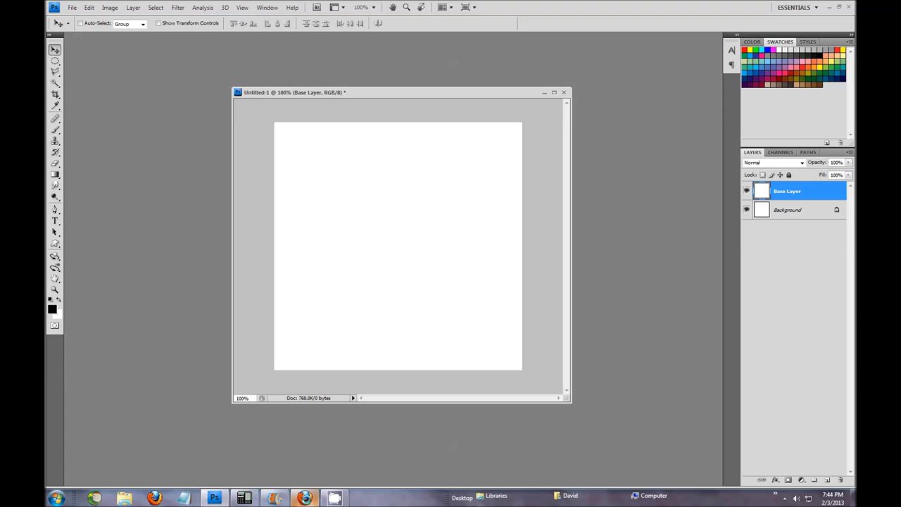
click(304, 497)
Search Google Images for 'face' and open the full-size close-up of a woman's face.
click(125, 72)
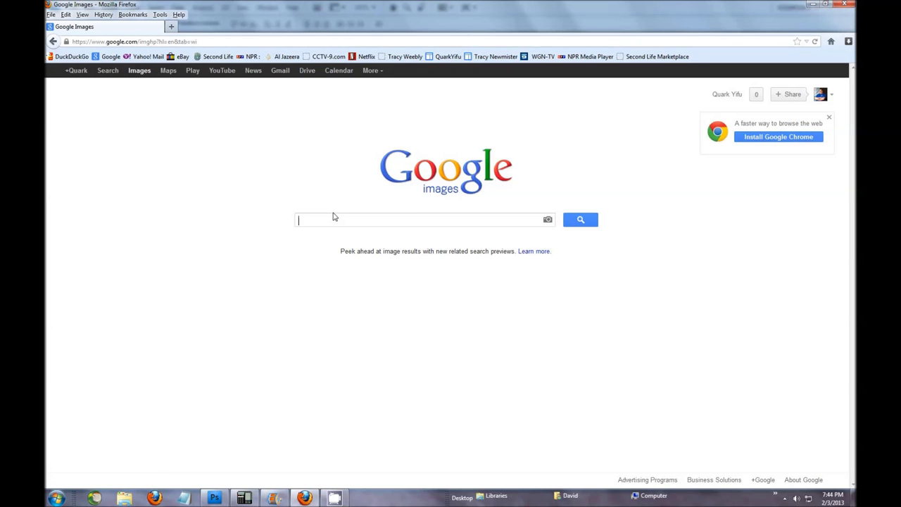
text(fac)
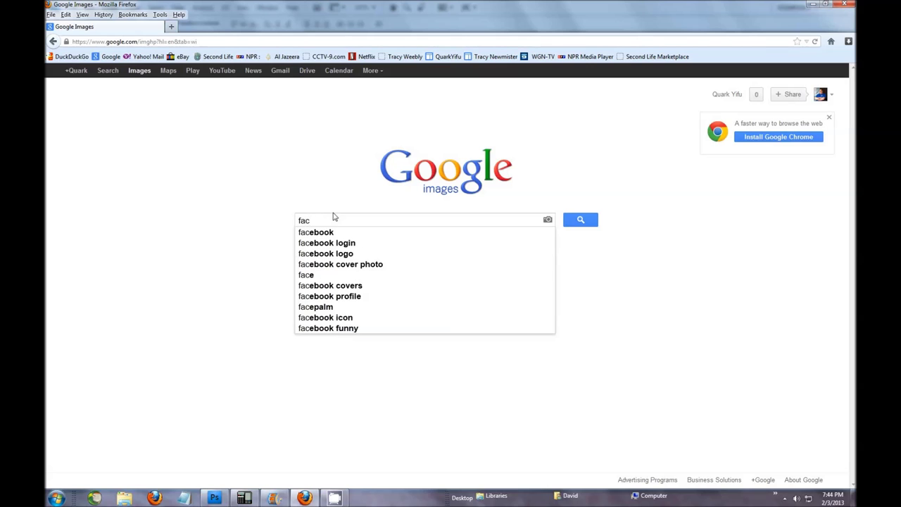
text(e)
key(Return)
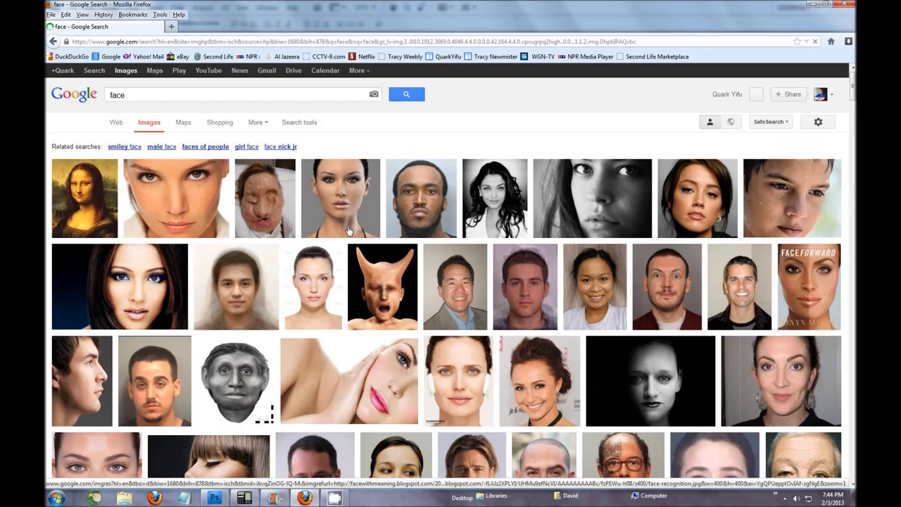
click(187, 215)
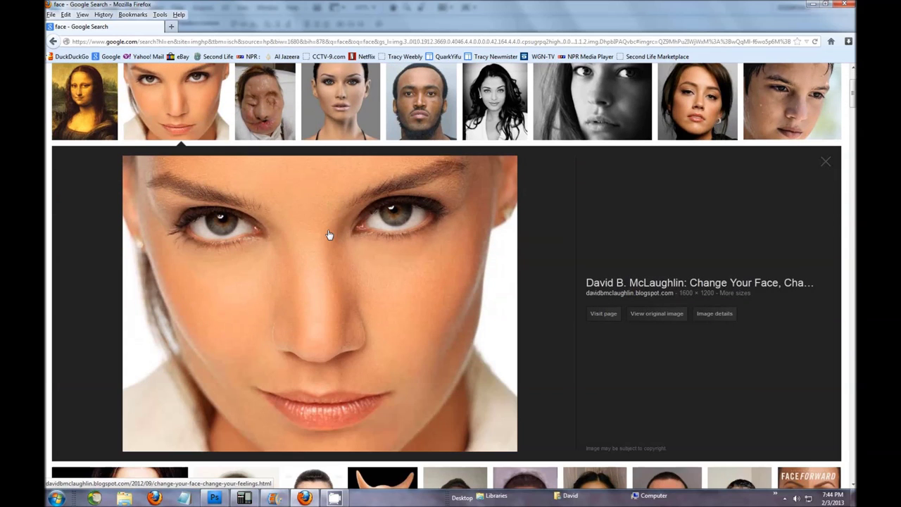
click(673, 319)
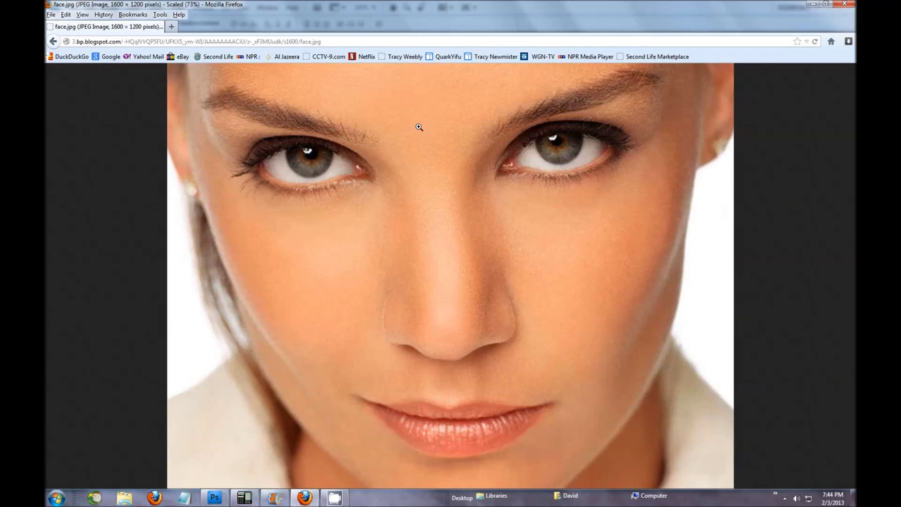
Save the image as face.jpg in D:\Photoshop\Tutorials, then return to Photoshop.
right_click(432, 213)
click(498, 253)
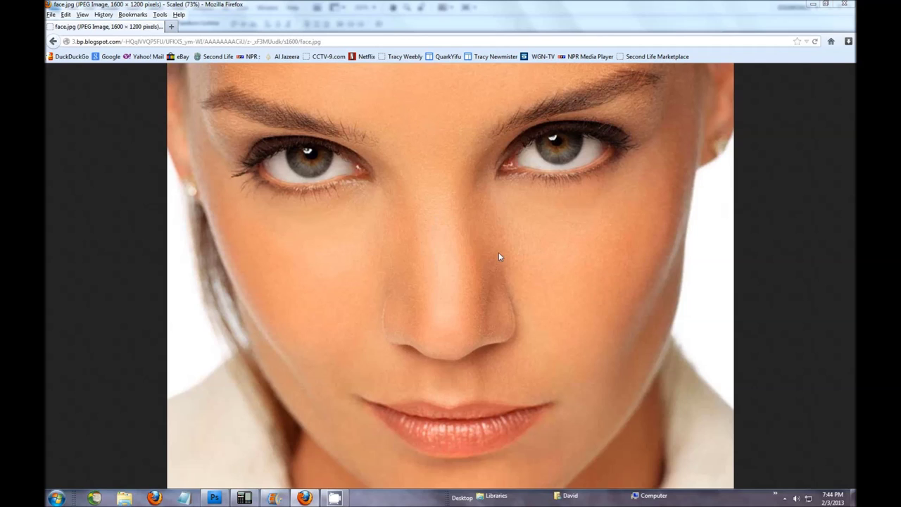
click(248, 217)
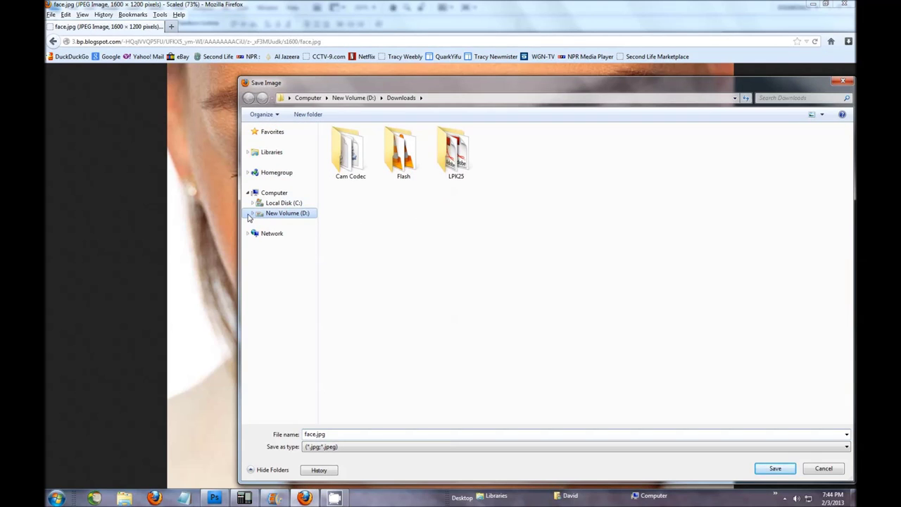
click(251, 213)
click(258, 304)
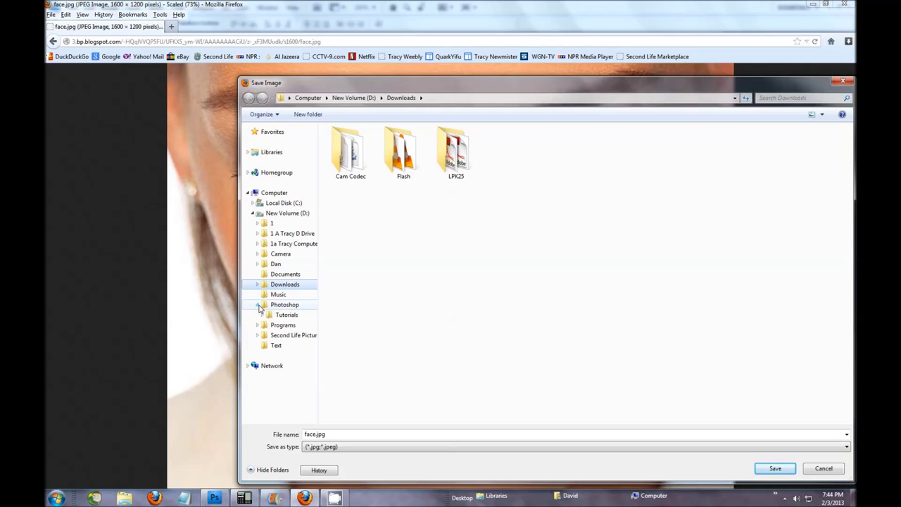
click(277, 317)
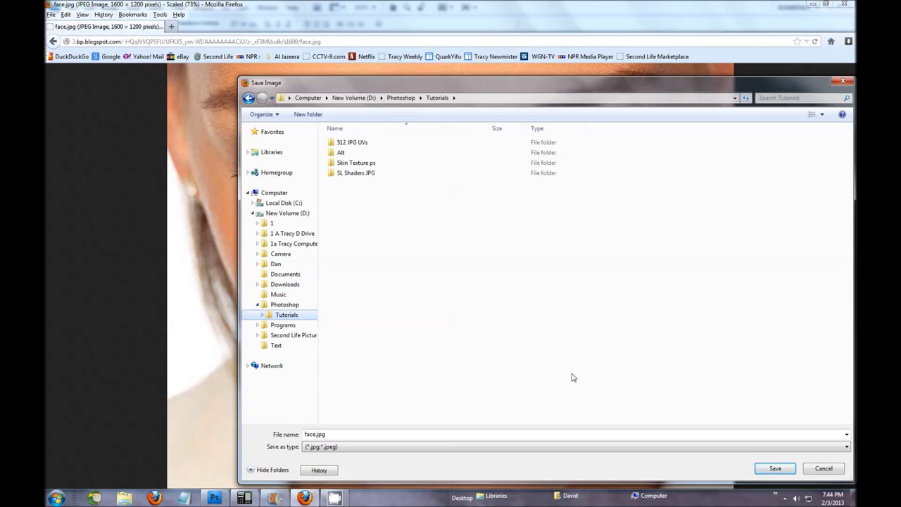
click(794, 468)
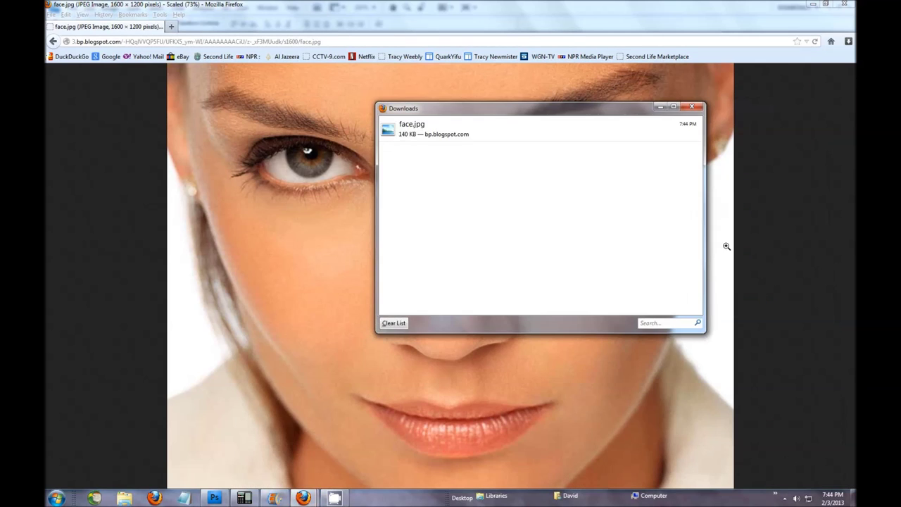
click(694, 108)
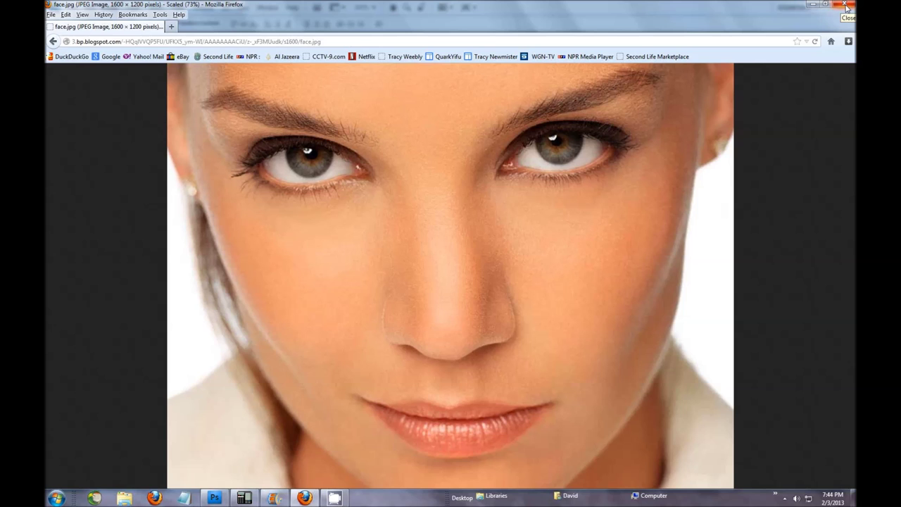
click(811, 5)
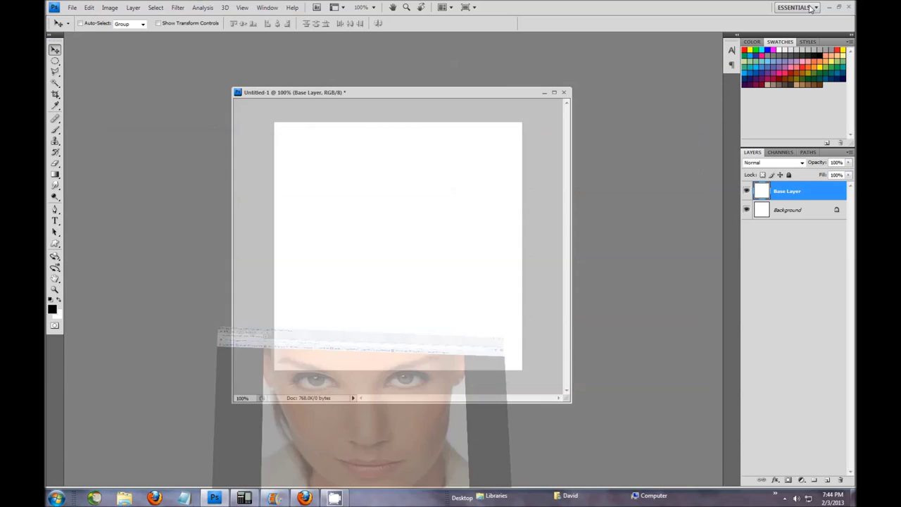
Open face.jpg from the Tutorials folder in a floating window beside Untitled-1.
click(72, 8)
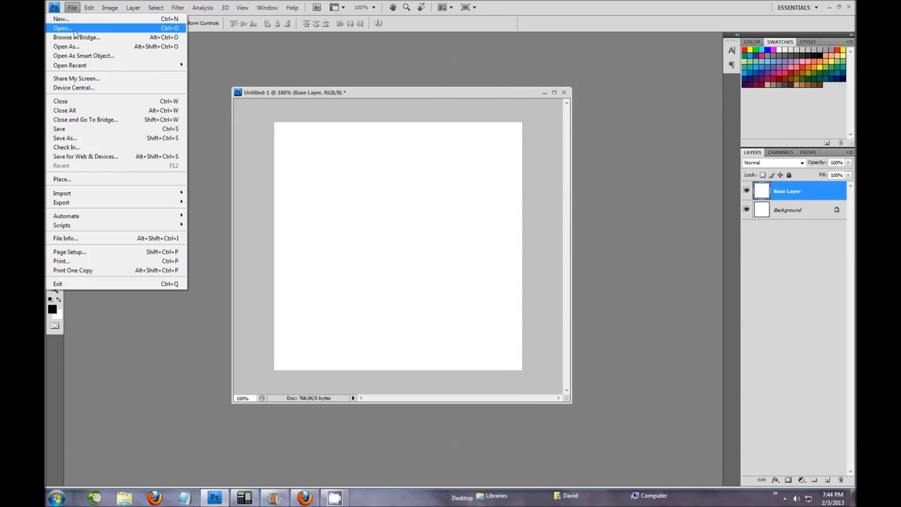
click(75, 31)
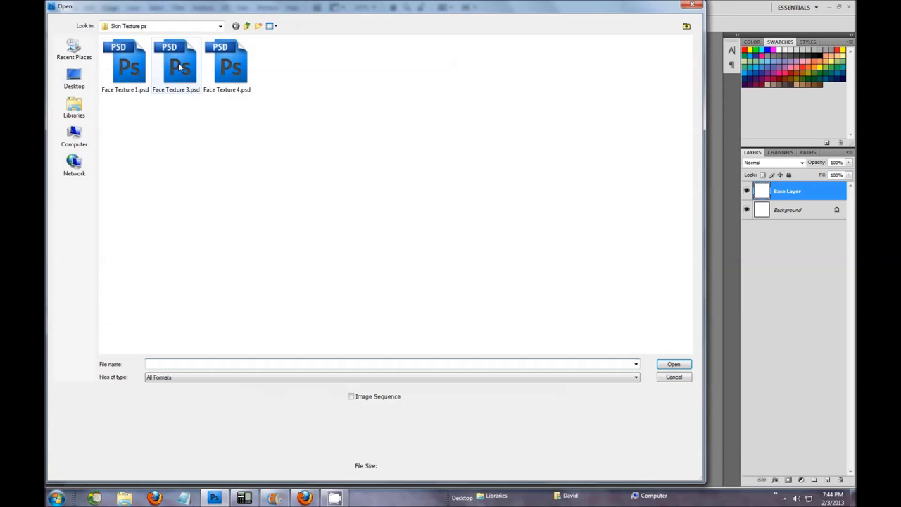
click(246, 25)
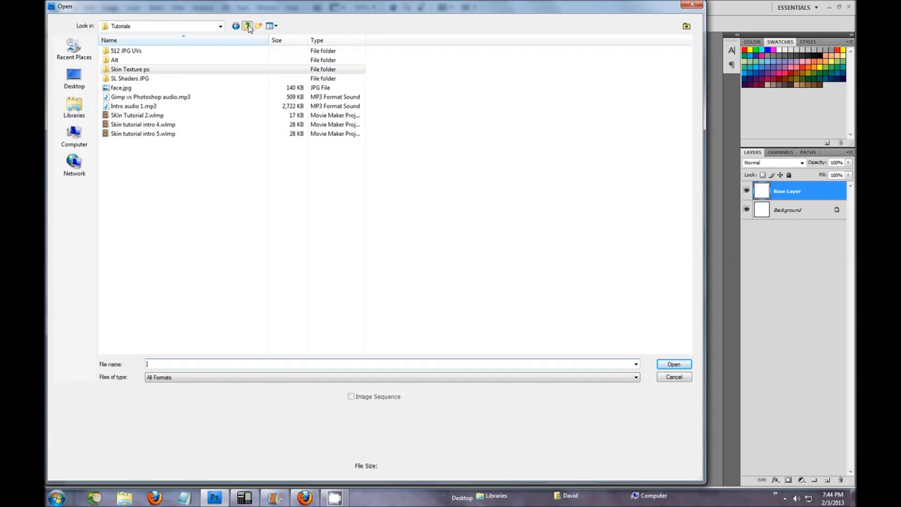
click(123, 87)
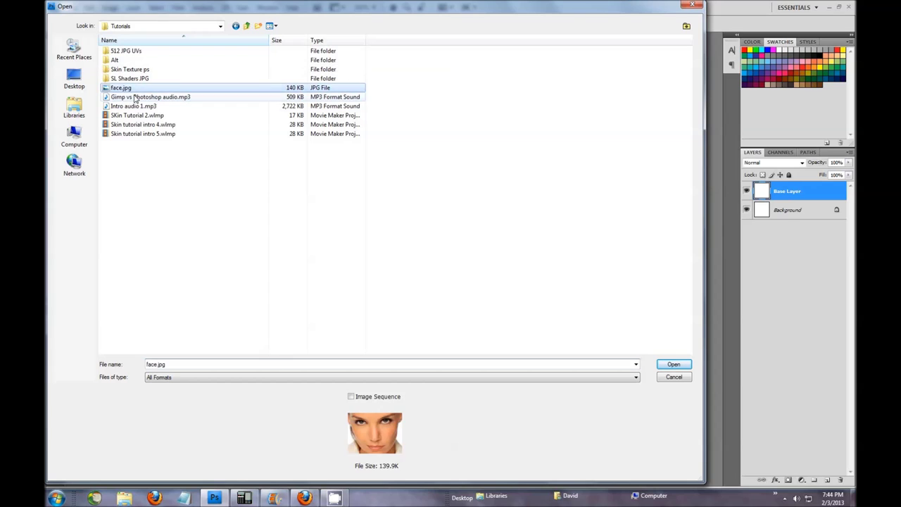
click(673, 364)
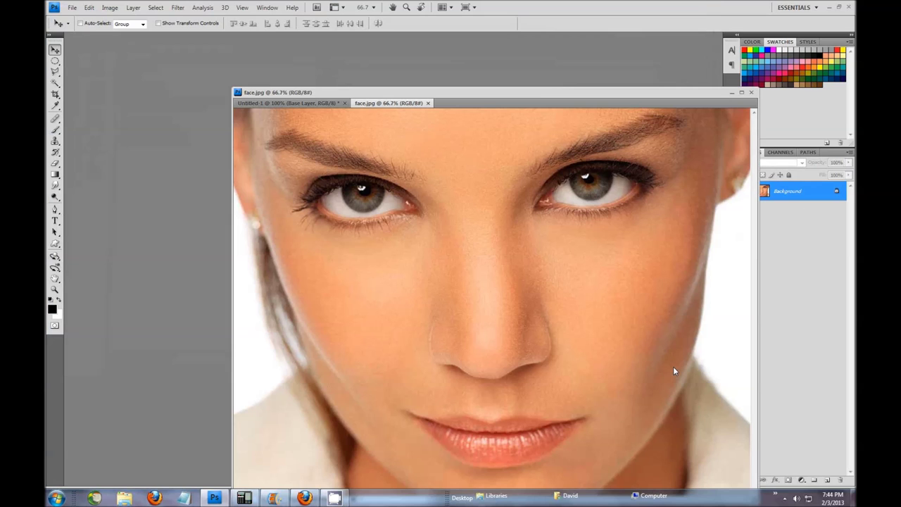
drag(380, 103, 286, 96)
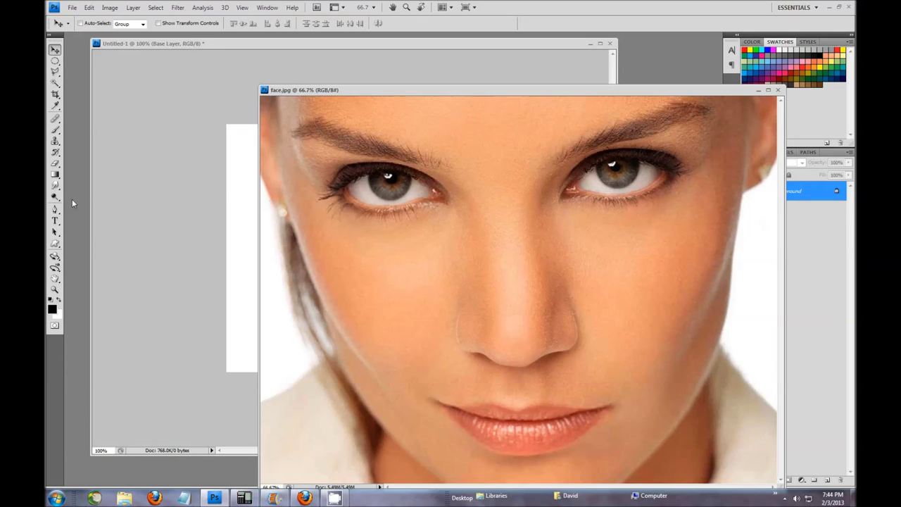
click(55, 106)
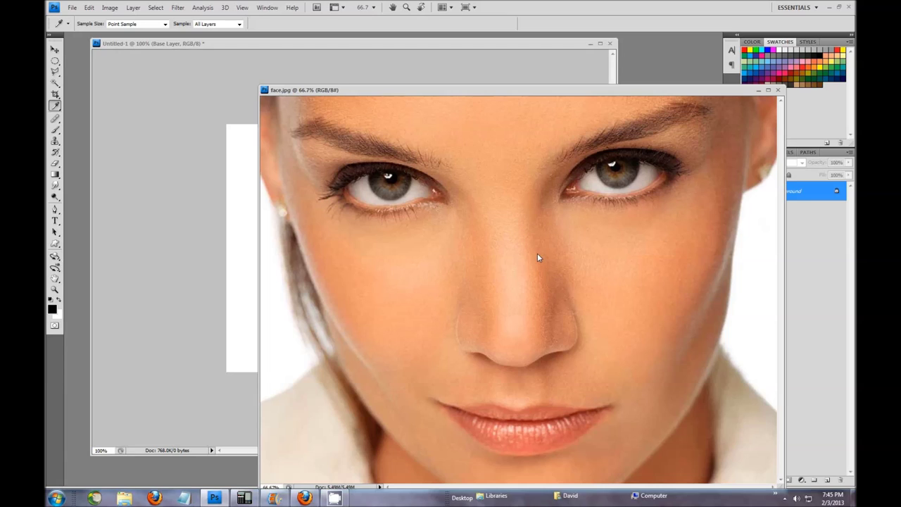
Sample a light cheek skin tone (249, 174, 132) as foreground colour, then close face.jpg.
drag(651, 94, 589, 80)
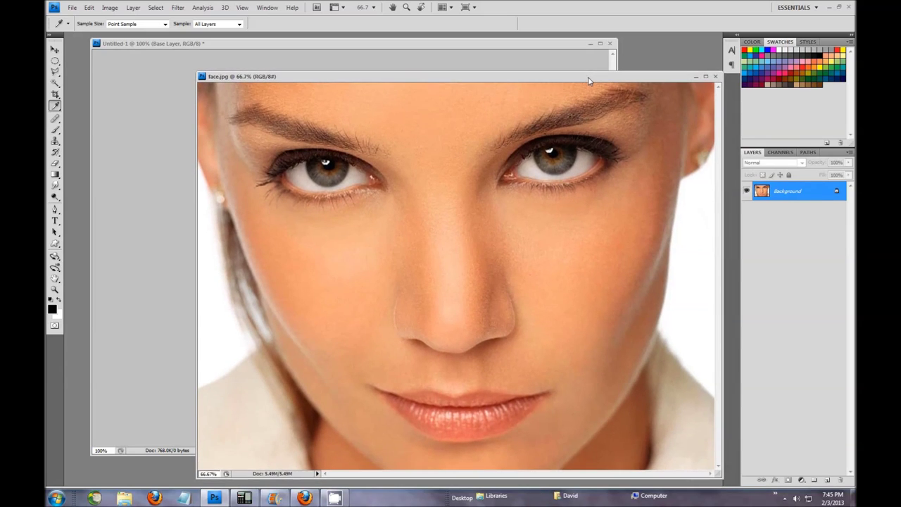
click(752, 42)
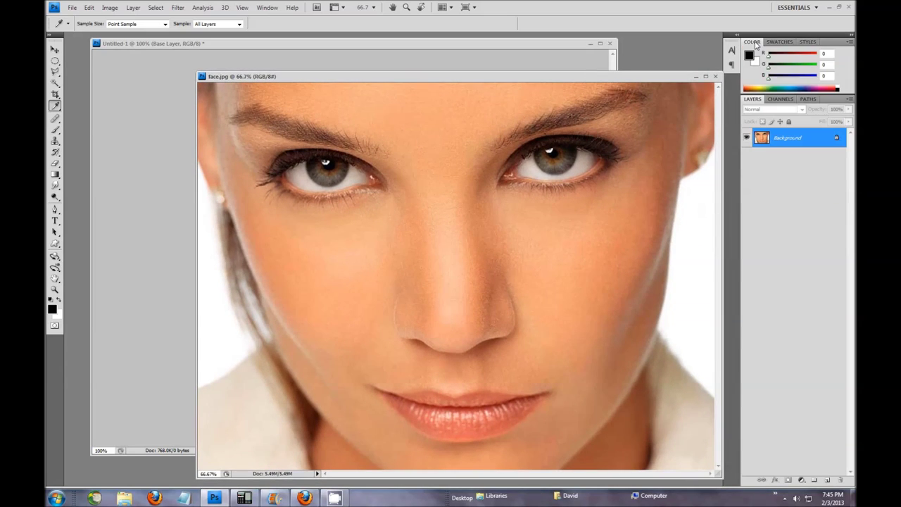
click(475, 234)
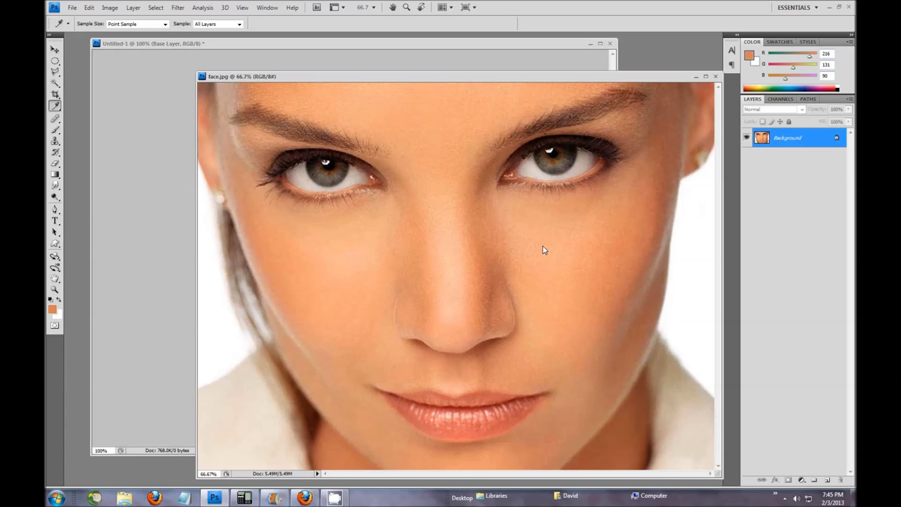
click(522, 256)
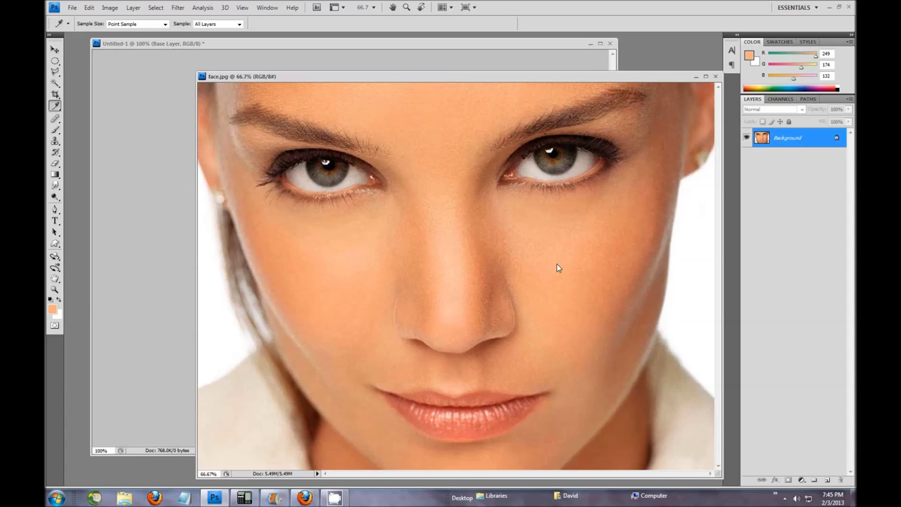
click(715, 76)
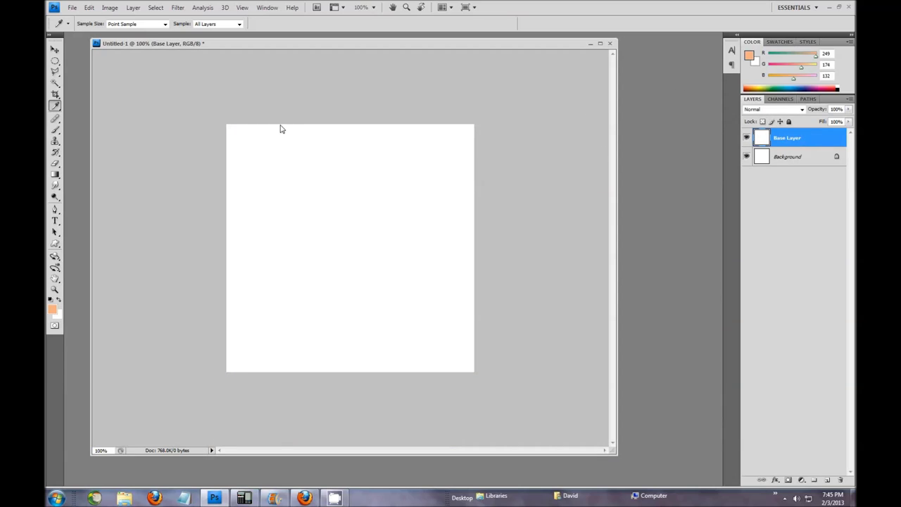
Fill Base Layer with the peach foreground colour at 100% opacity.
click(88, 8)
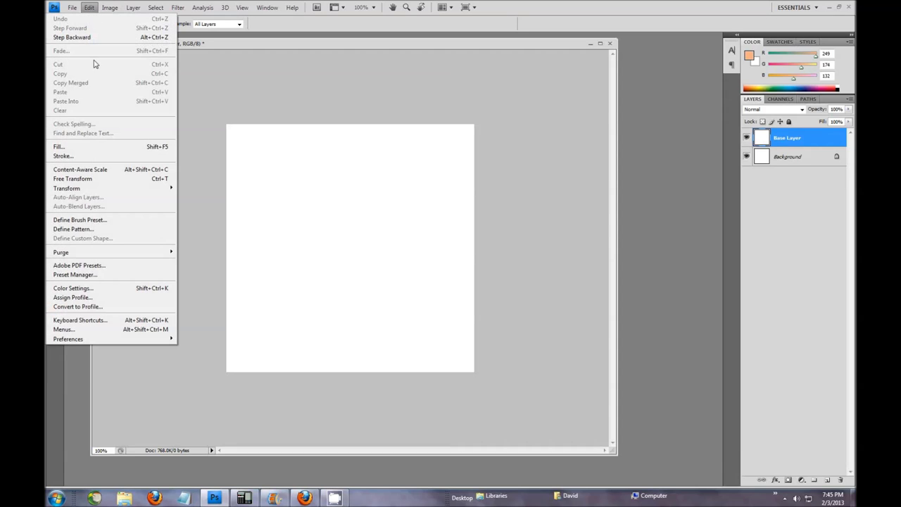
click(89, 148)
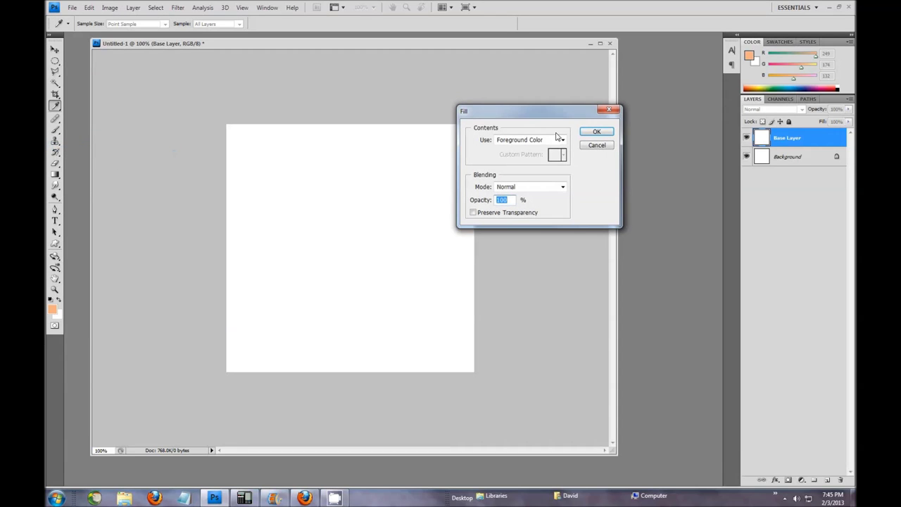
click(596, 132)
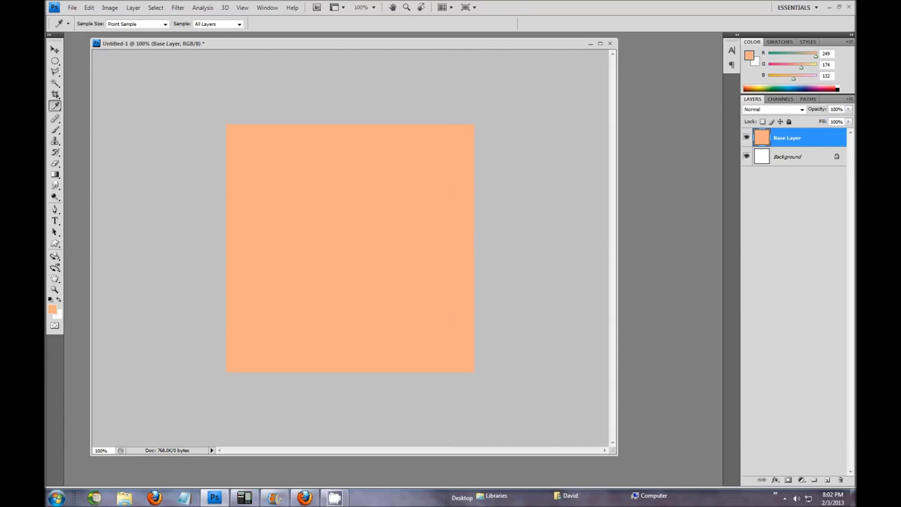
Look through the menus for the file-opening command.
click(90, 8)
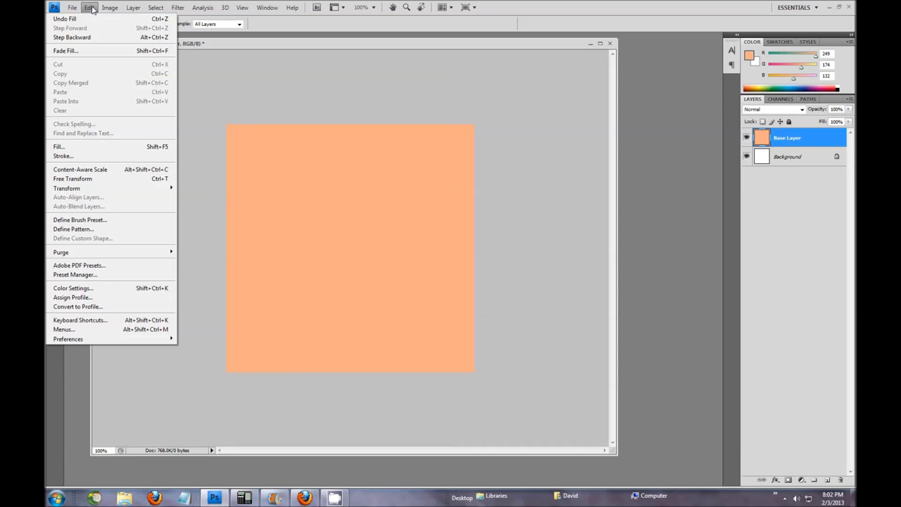
mouse_move(106, 12)
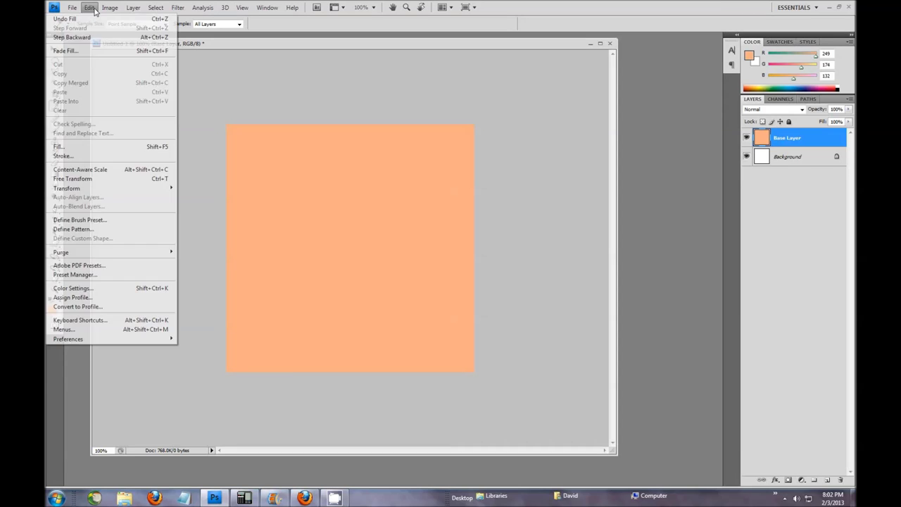
click(73, 9)
Open SL-Avatar-Head-512.jpg from the 512 JPG UVs folder and place it beside Untitled-1.
click(76, 10)
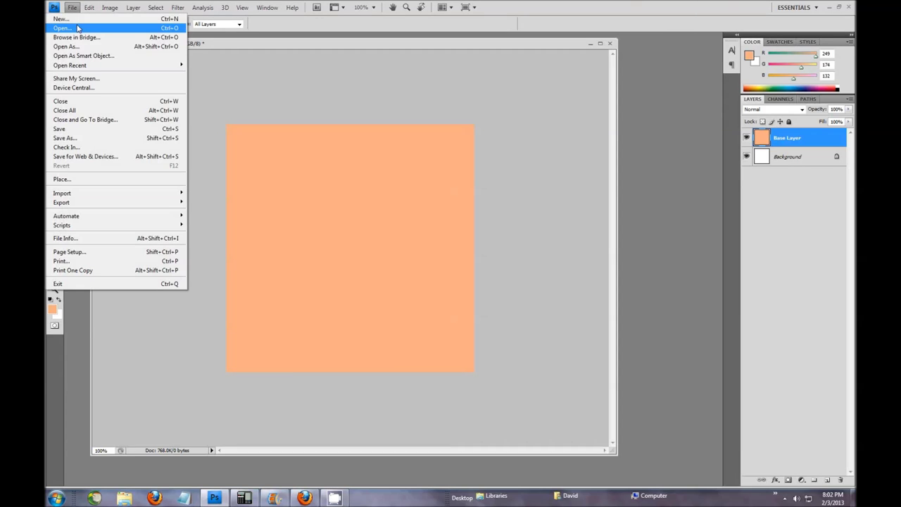
click(80, 28)
double_click(141, 52)
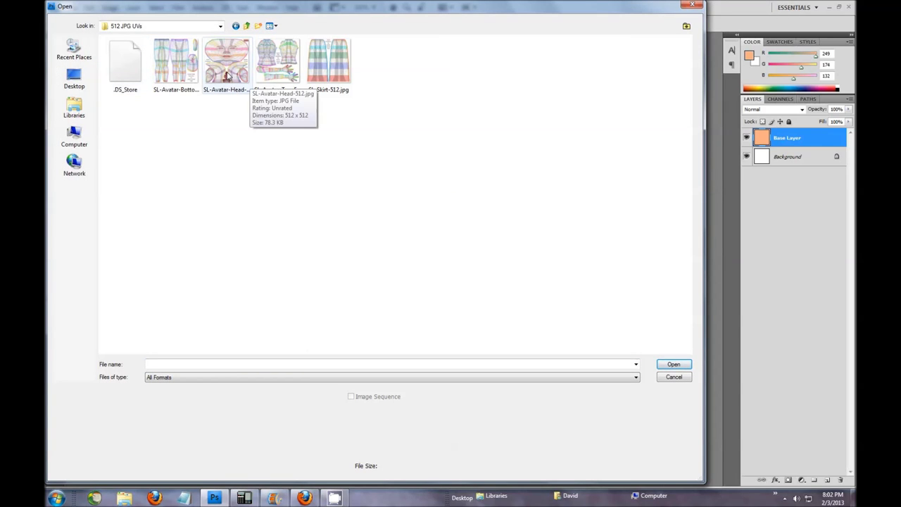
click(227, 76)
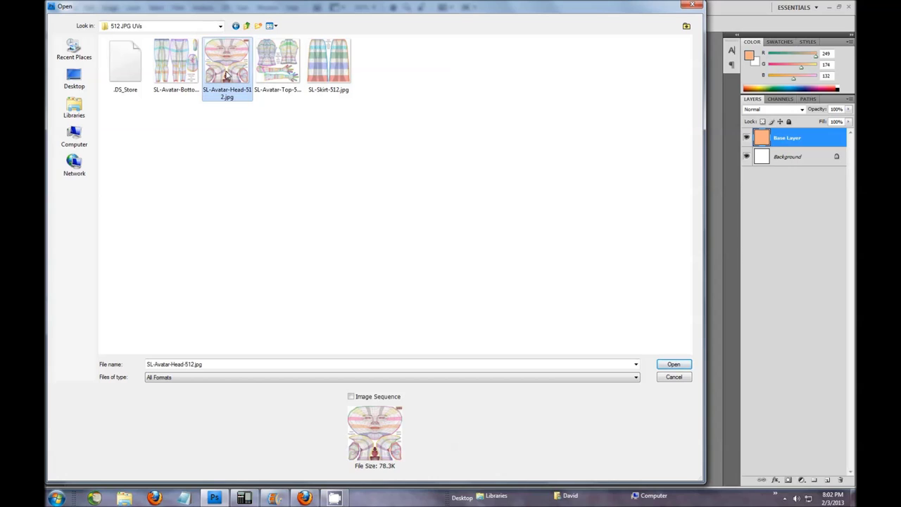
click(673, 364)
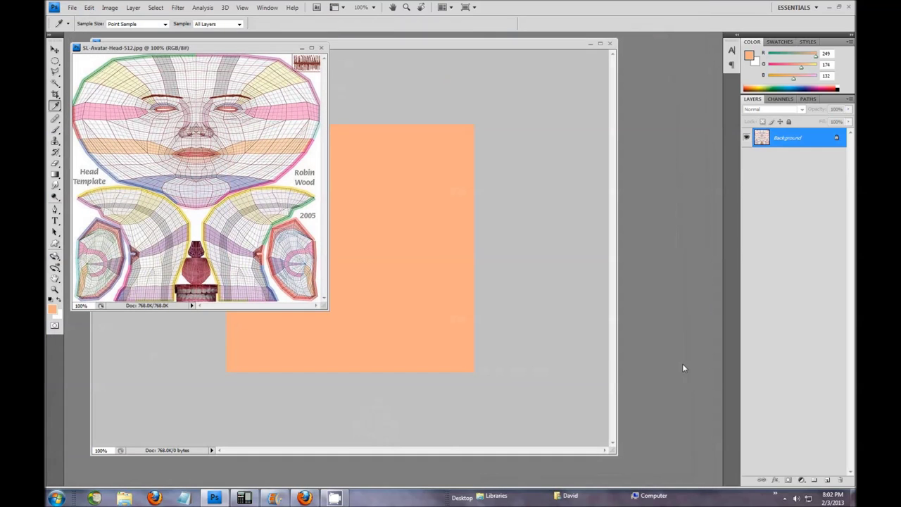
drag(224, 54, 686, 183)
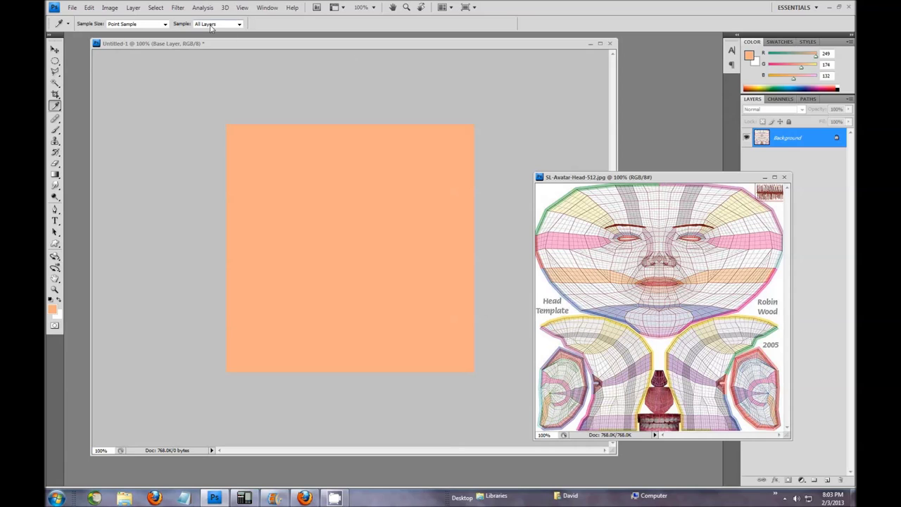
Confirm both documents are 512 × 512 pixels, then drag the template layer toward Untitled-1.
click(110, 7)
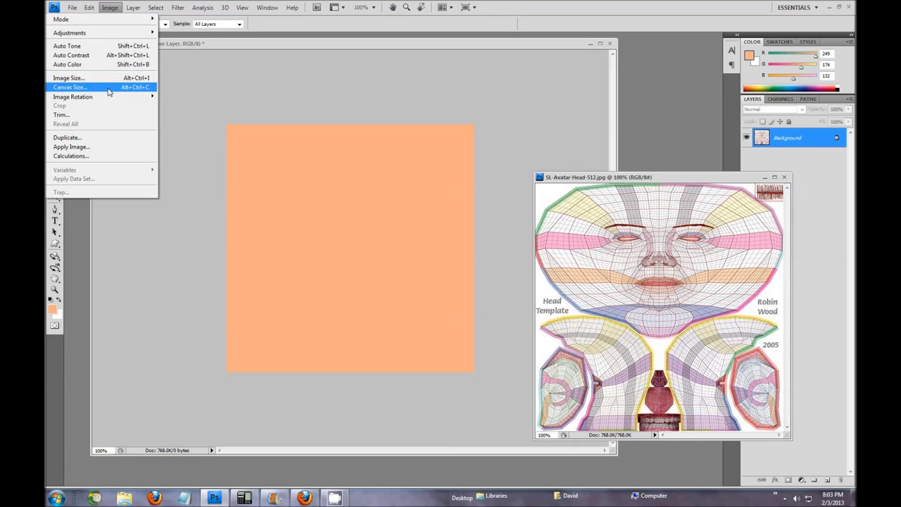
click(104, 83)
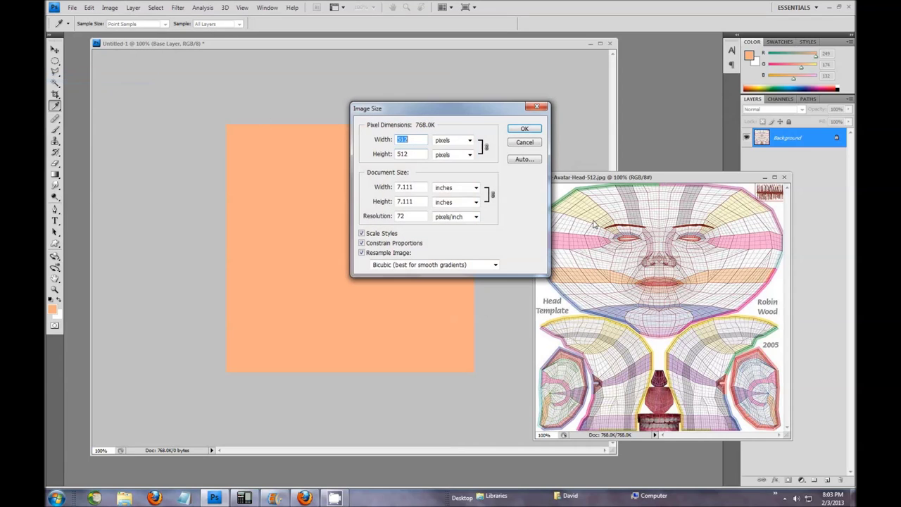
click(525, 129)
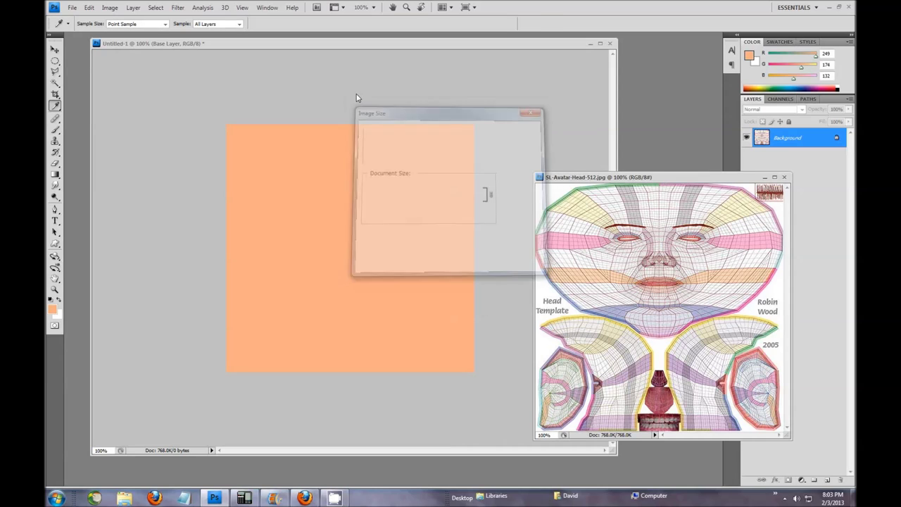
click(302, 45)
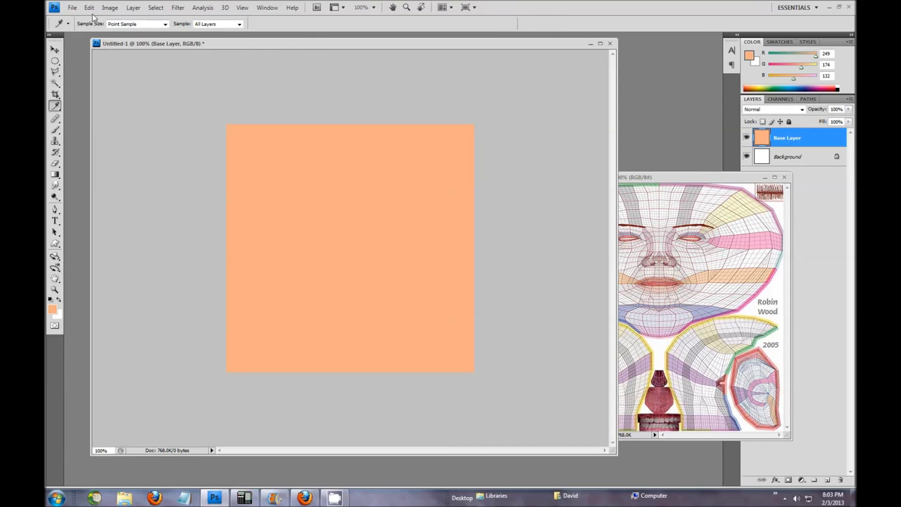
click(72, 9)
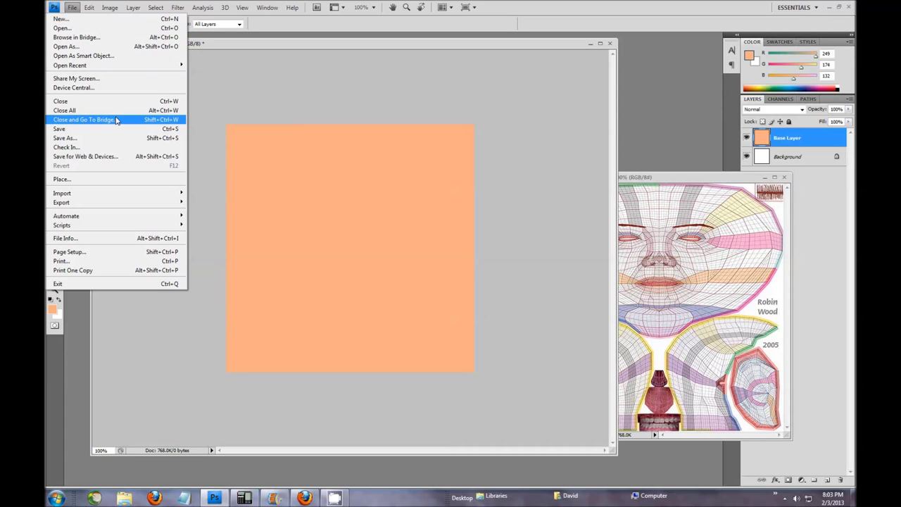
mouse_move(110, 8)
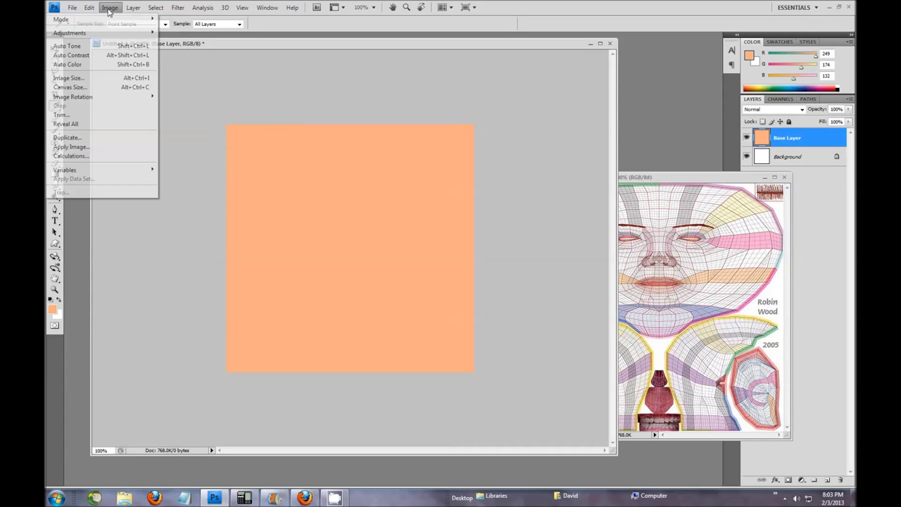
click(109, 78)
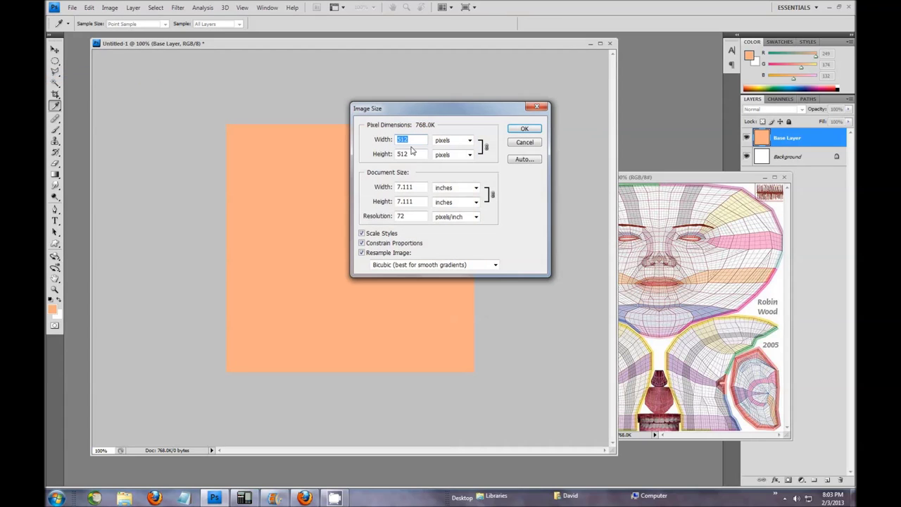
click(524, 129)
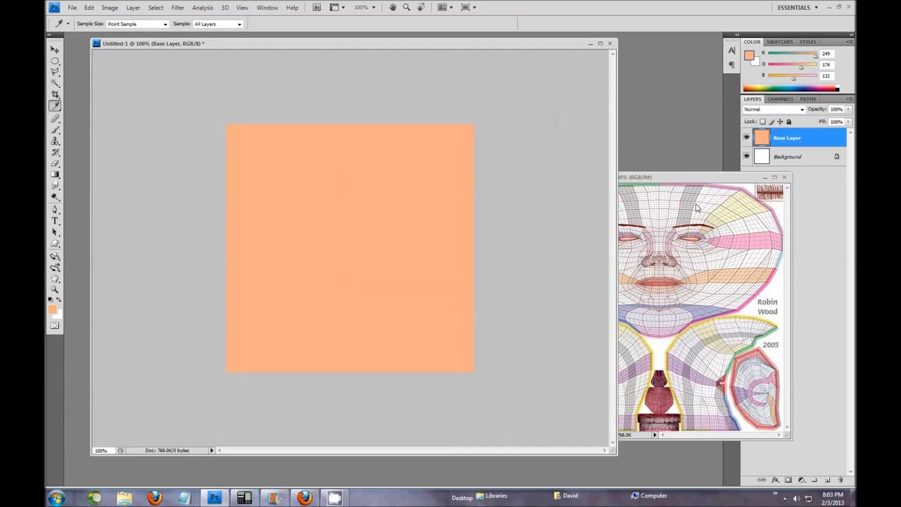
click(670, 181)
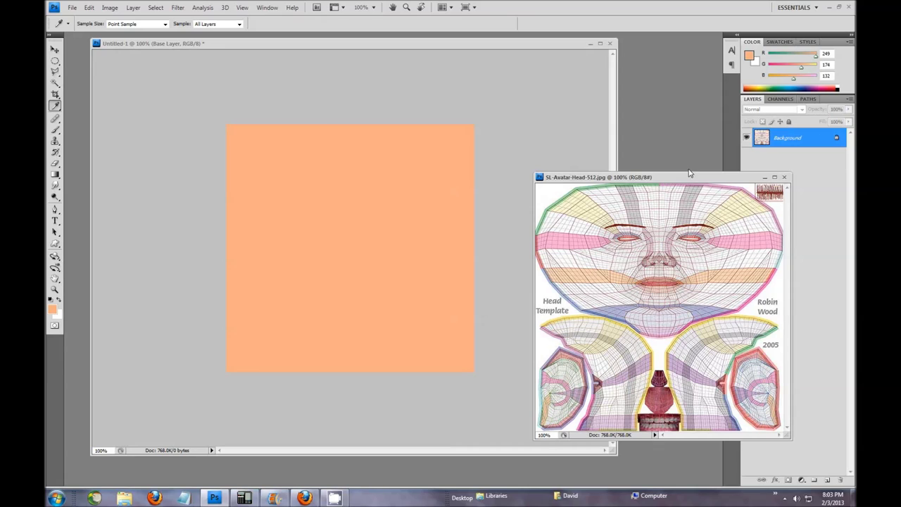
drag(812, 141, 338, 217)
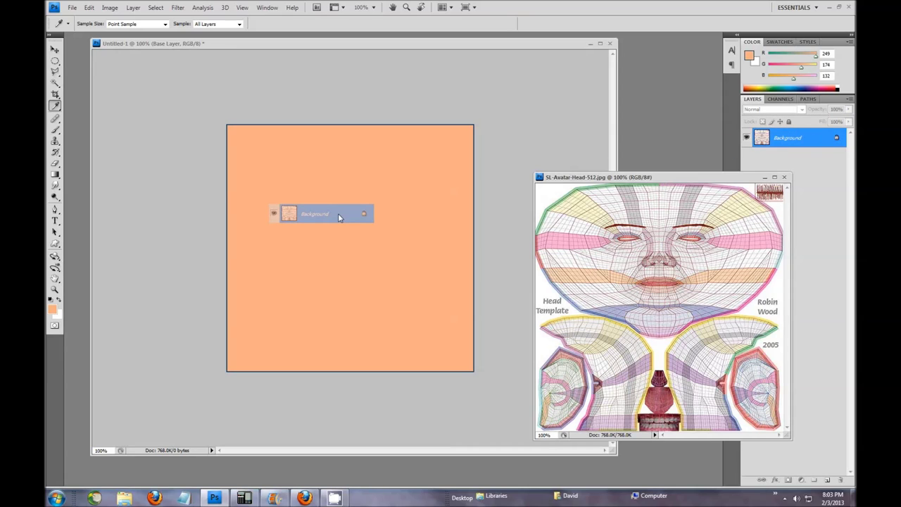
Drop the head template into Untitled-1, close the template file, and move Base Layer above it.
drag(338, 217, 338, 215)
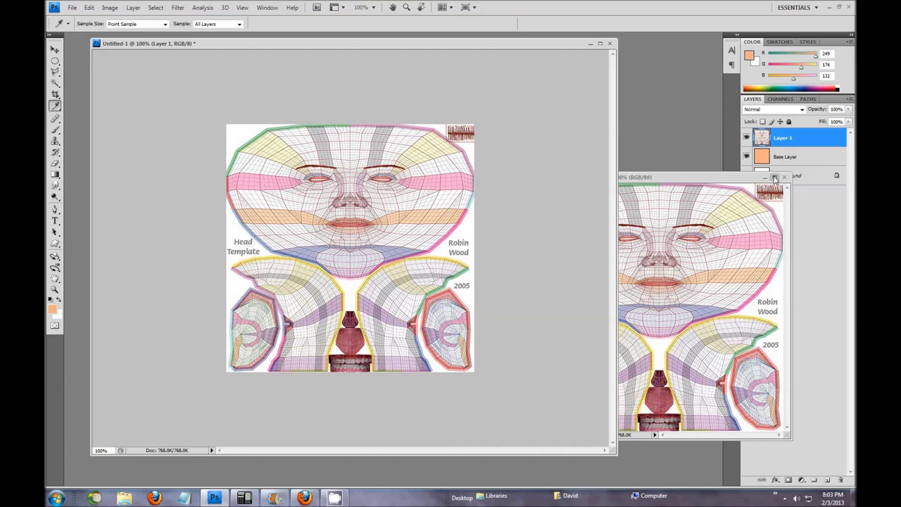
click(785, 178)
click(785, 178)
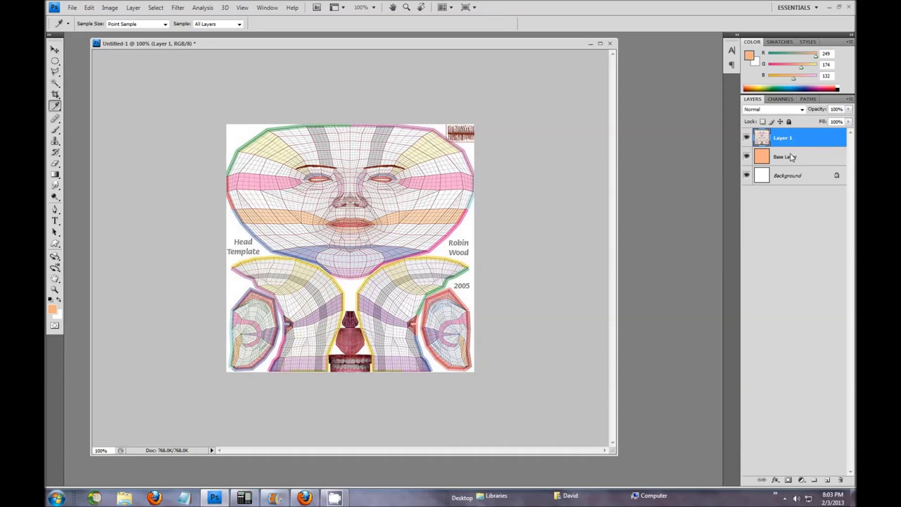
drag(791, 157, 796, 138)
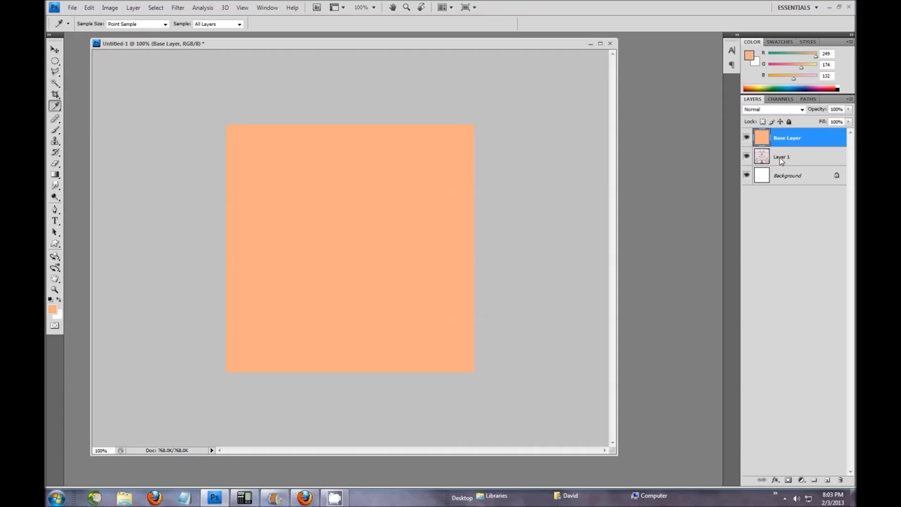
Rename Layer 1 to 'Face Template' and reselect Base Layer.
double_click(780, 158)
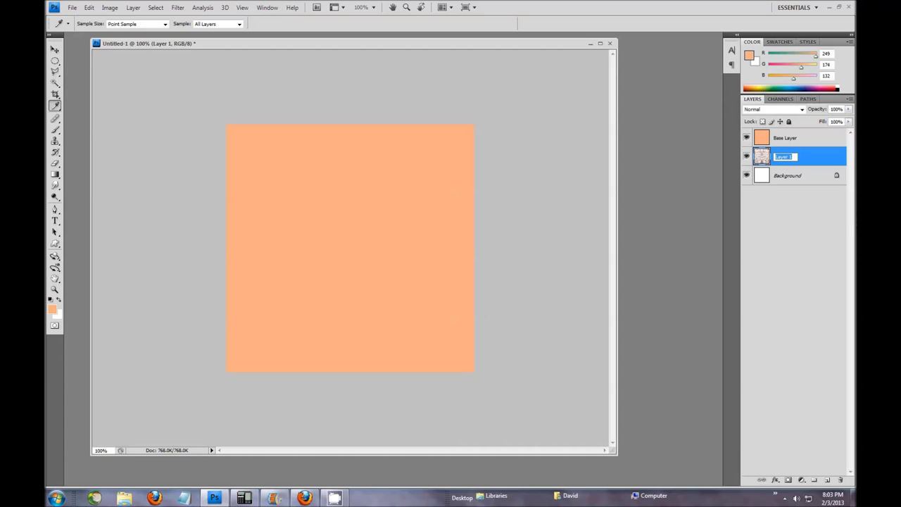
text(Face Template)
key(Return)
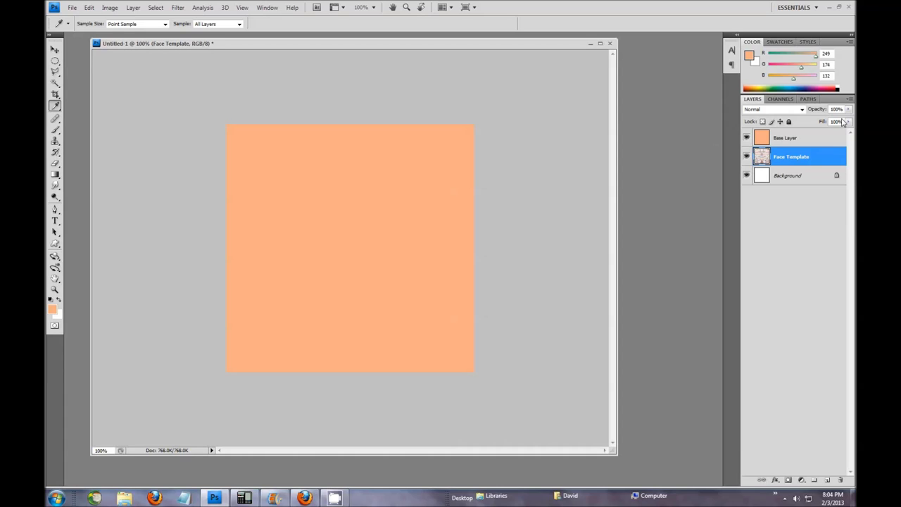
click(811, 140)
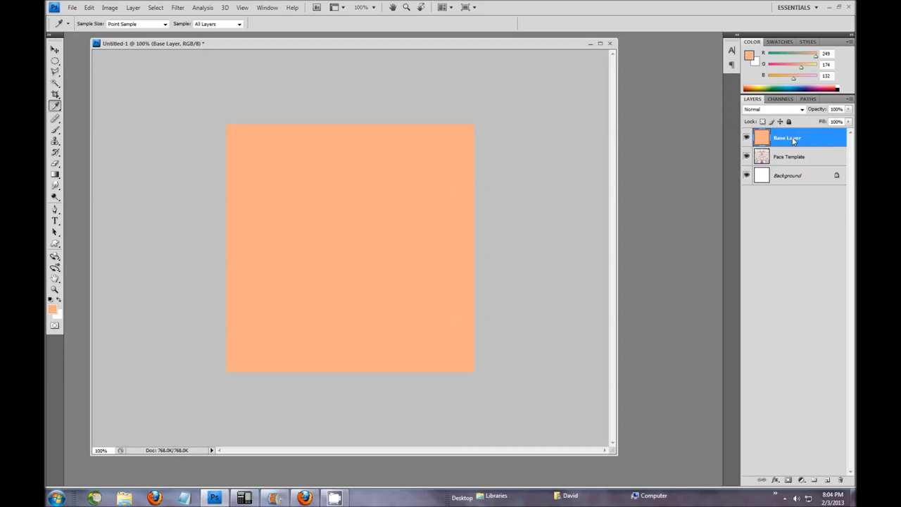
Open head_highlights_alpha and head_shading_alpha together from Tutorials > SL Shaders JPG > JPEG.
click(73, 9)
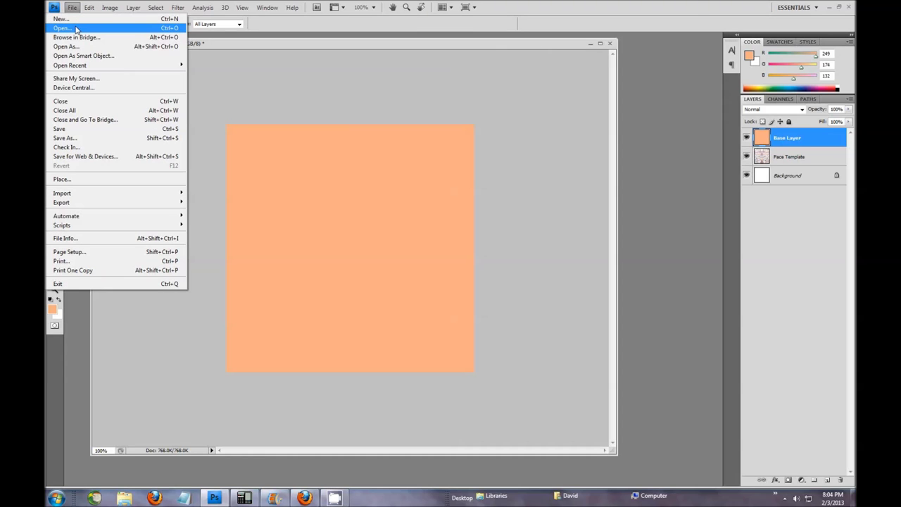
click(64, 29)
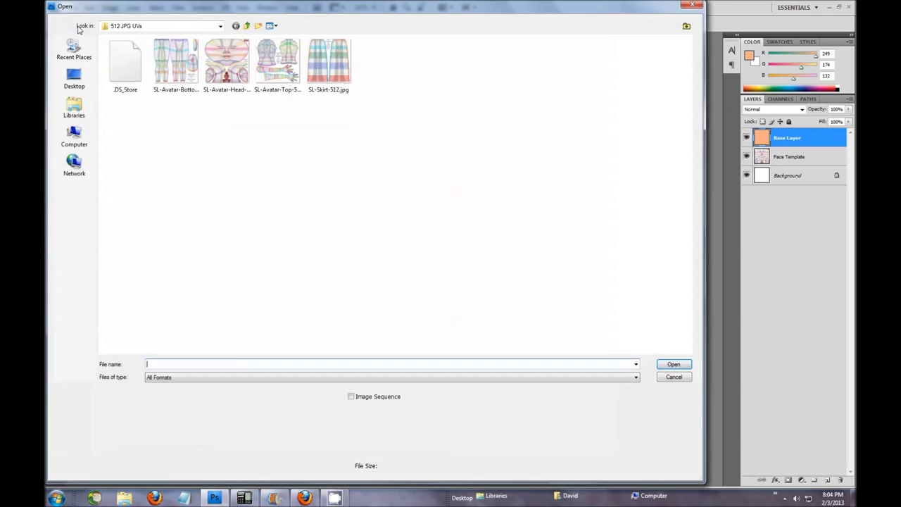
click(247, 26)
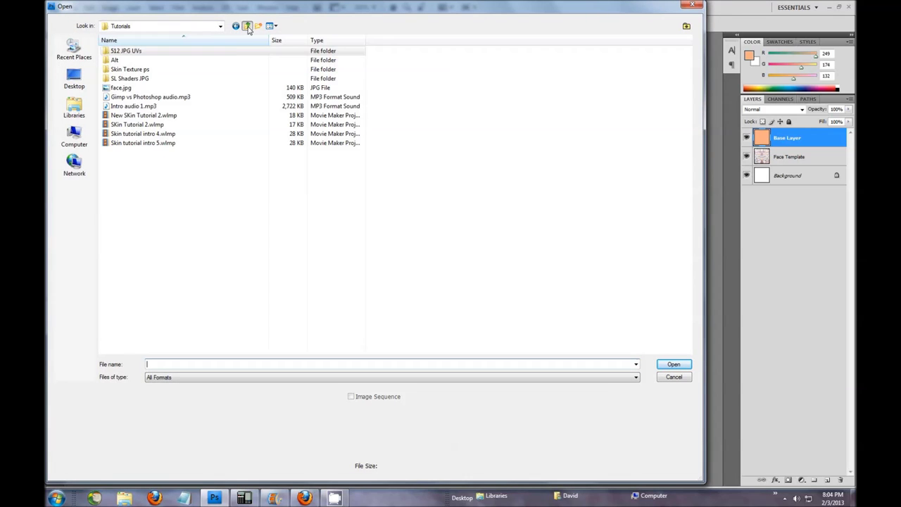
click(148, 79)
double_click(147, 80)
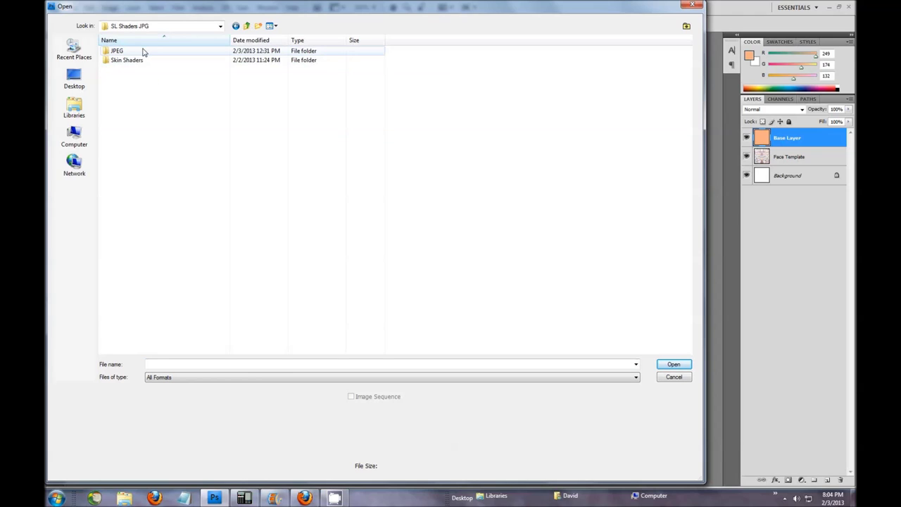
double_click(145, 52)
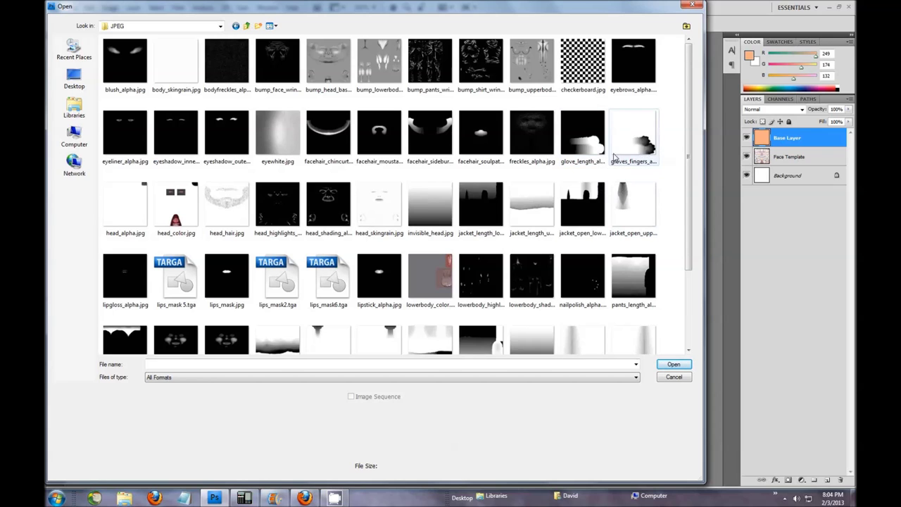
mouse_move(694, 153)
mouse_down()
mouse_move(690, 236)
mouse_move(685, 147)
mouse_up()
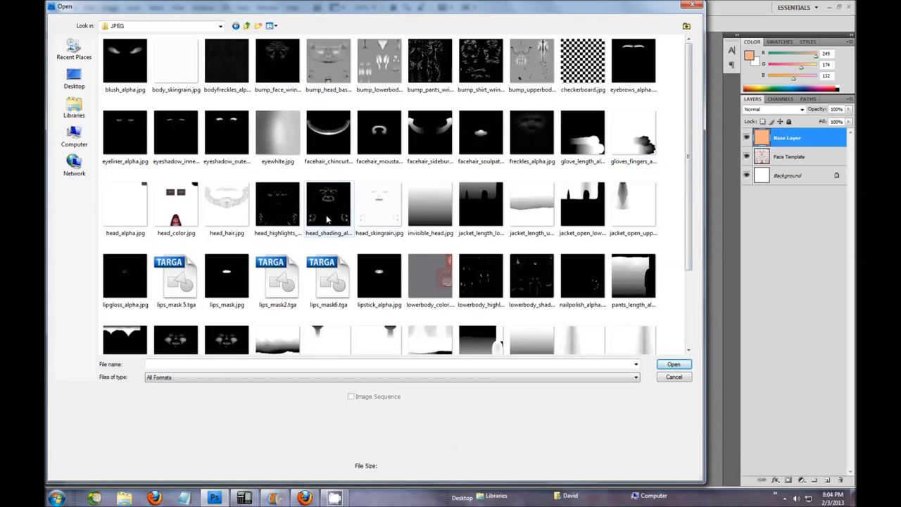
click(277, 208)
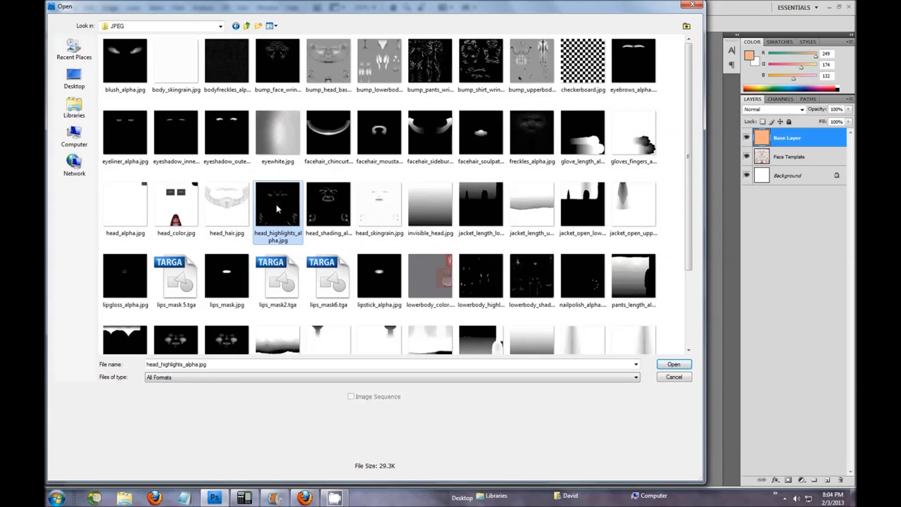
ctrl+click(329, 213)
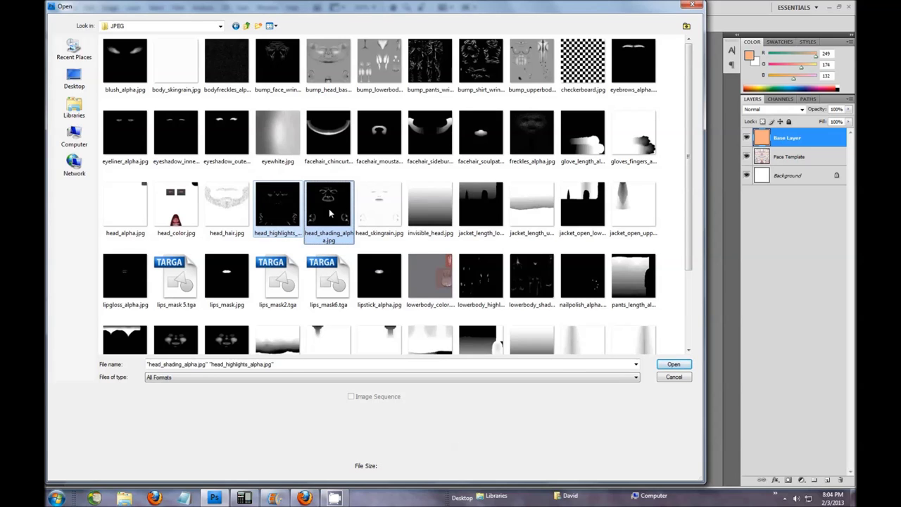
click(669, 365)
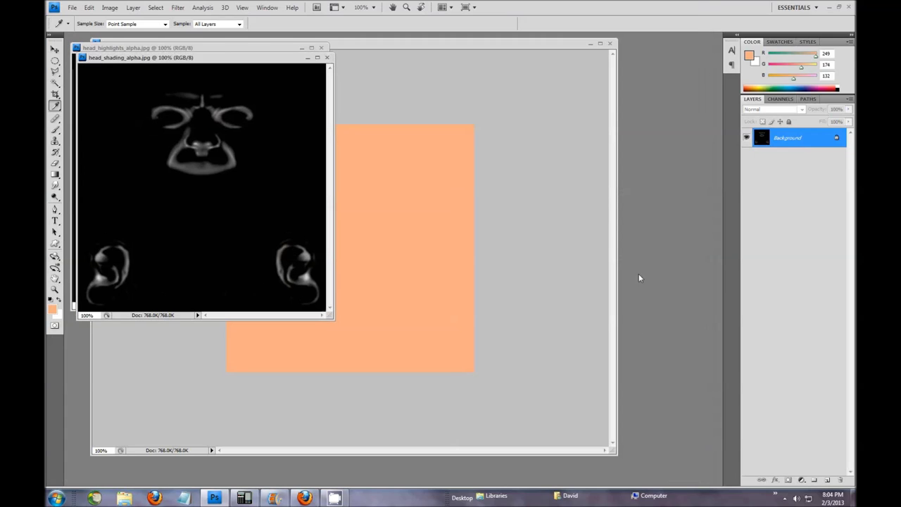
Copy the head_shading_alpha and head_highlights_alpha images into Untitled-1 as new layers.
drag(200, 61, 639, 181)
drag(798, 144, 395, 255)
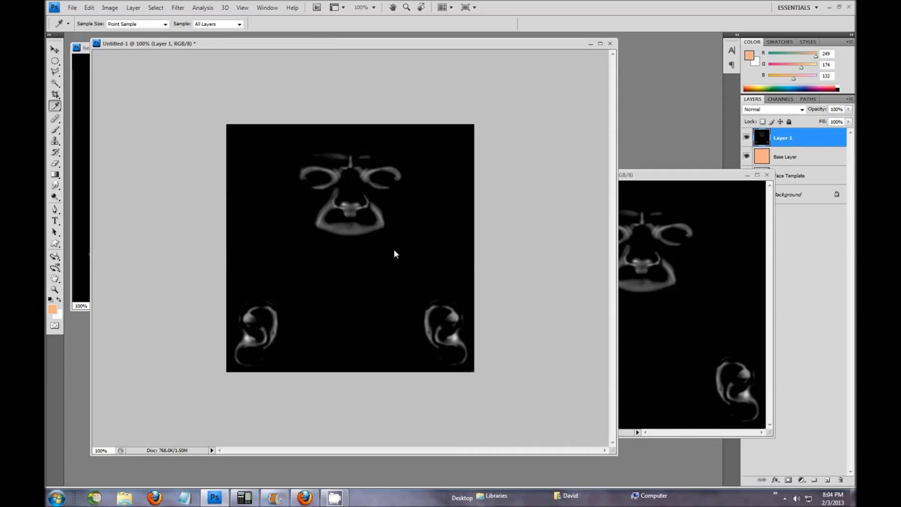
key(v)
click(76, 68)
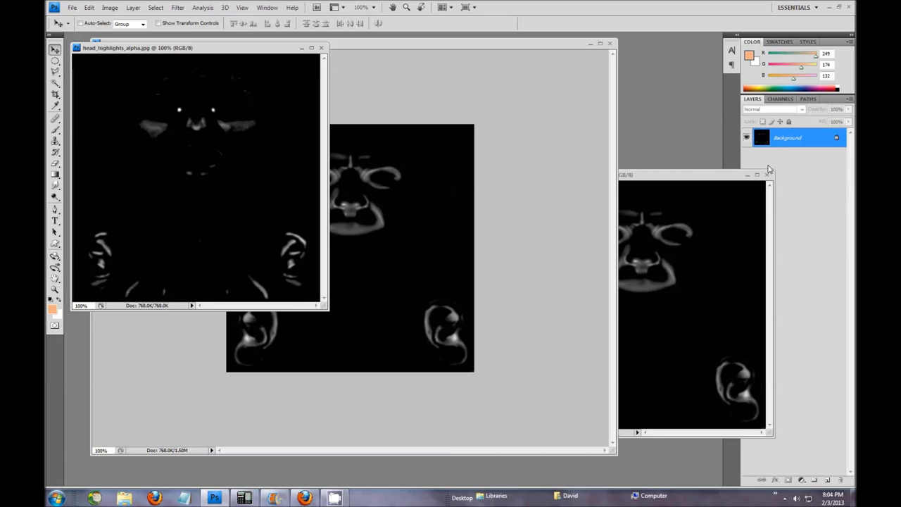
drag(797, 141, 433, 200)
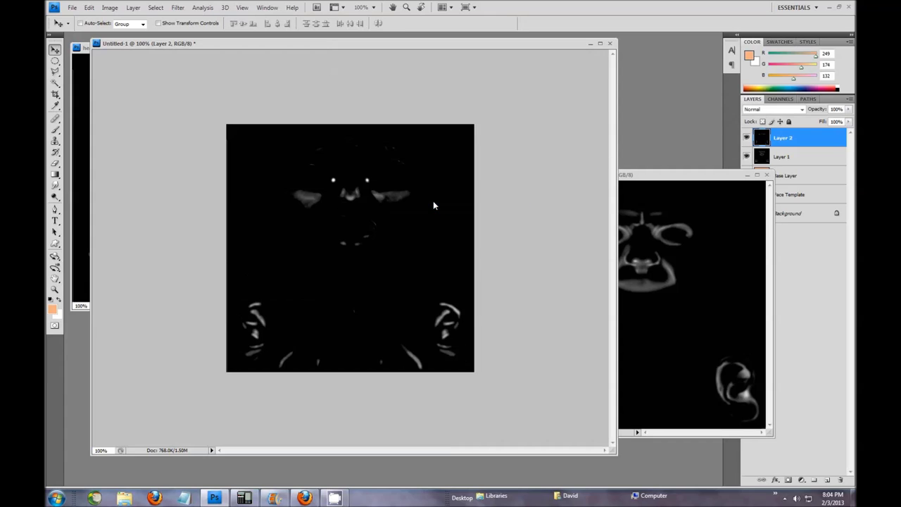
Close both source images and rename Layer 2 to Head Highlights.
click(767, 175)
drag(242, 48, 327, 51)
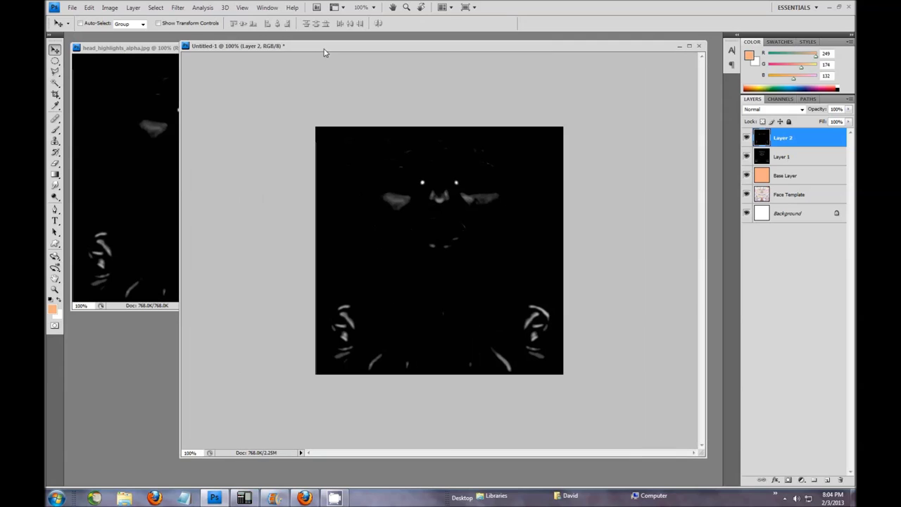
click(161, 51)
click(321, 48)
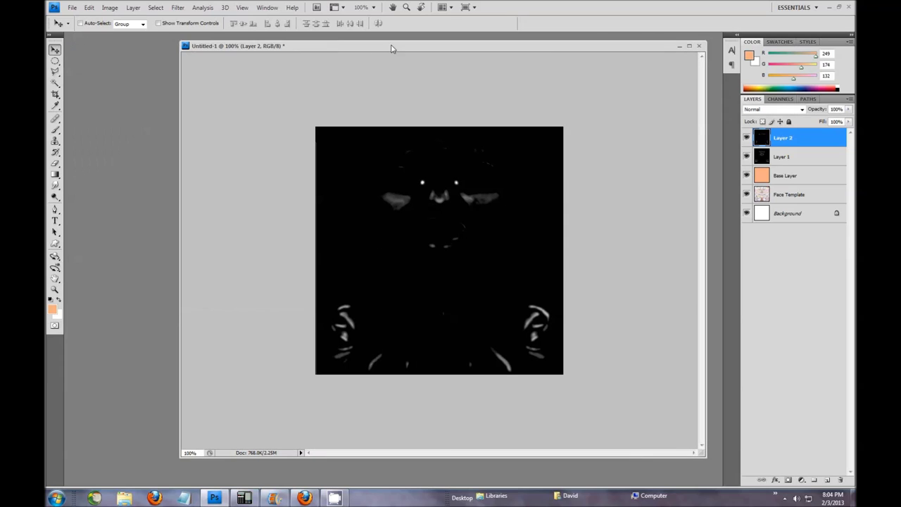
drag(392, 45, 332, 49)
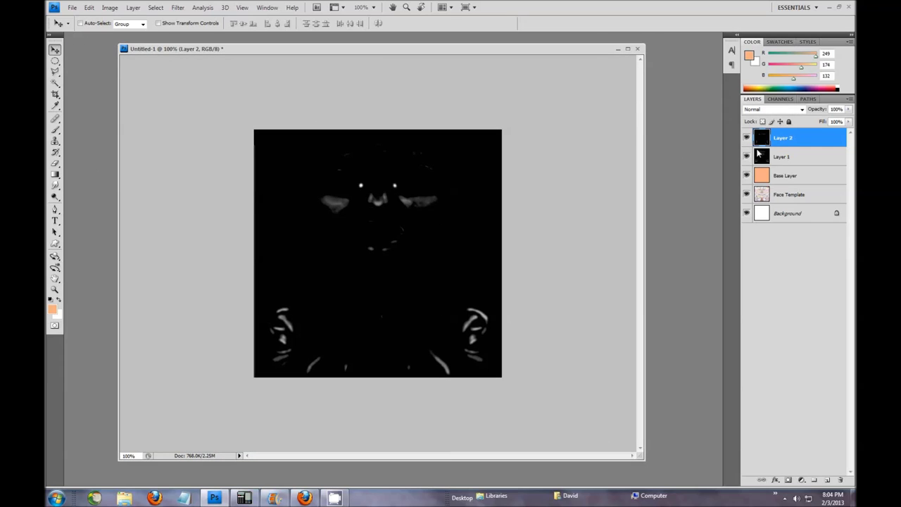
double_click(785, 138)
text(Head Highlights)
Hide Head Highlights and rename Layer 1 to Head Shading.
click(747, 137)
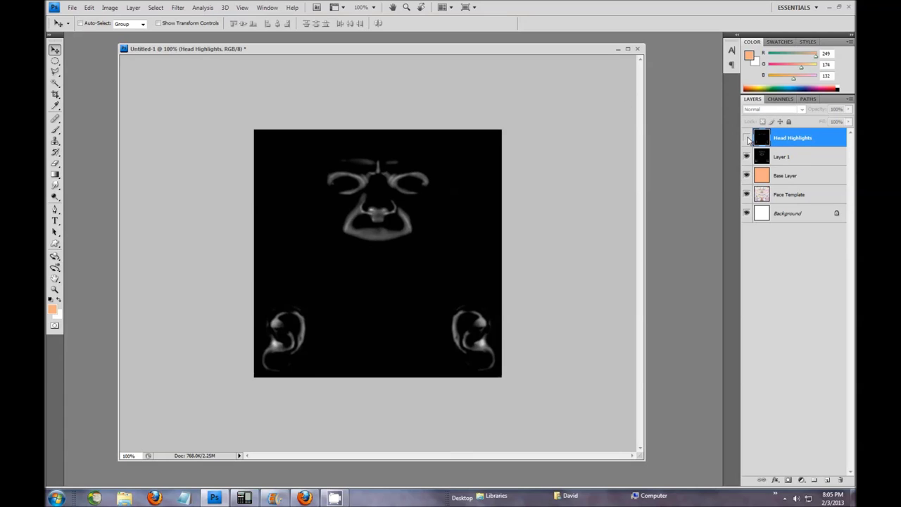
double_click(782, 161)
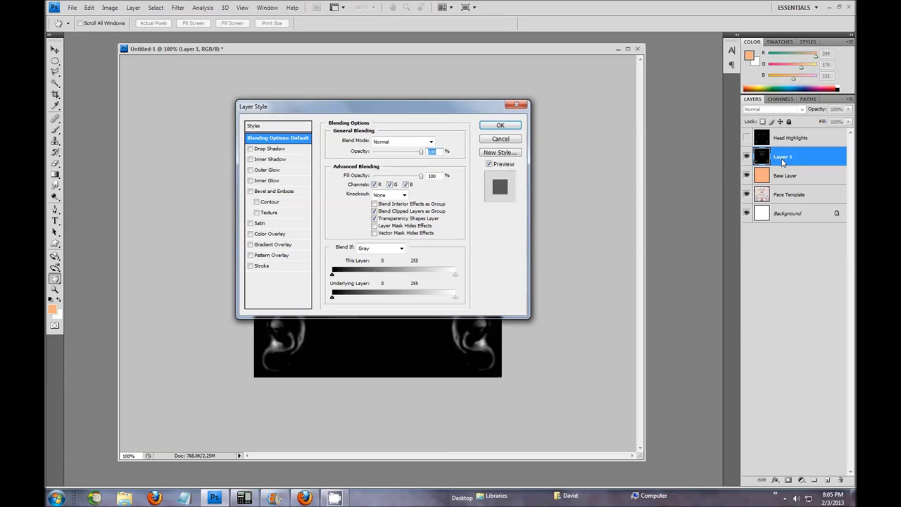
click(499, 139)
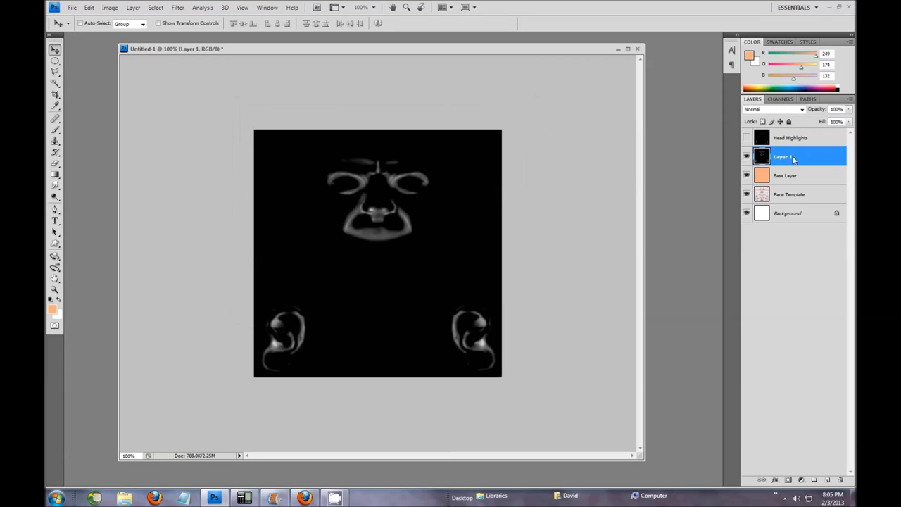
double_click(783, 158)
text(Head Shading)
click(828, 162)
Invert the Head Shading layer so the shading is grey on white.
click(110, 8)
mouse_move(108, 37)
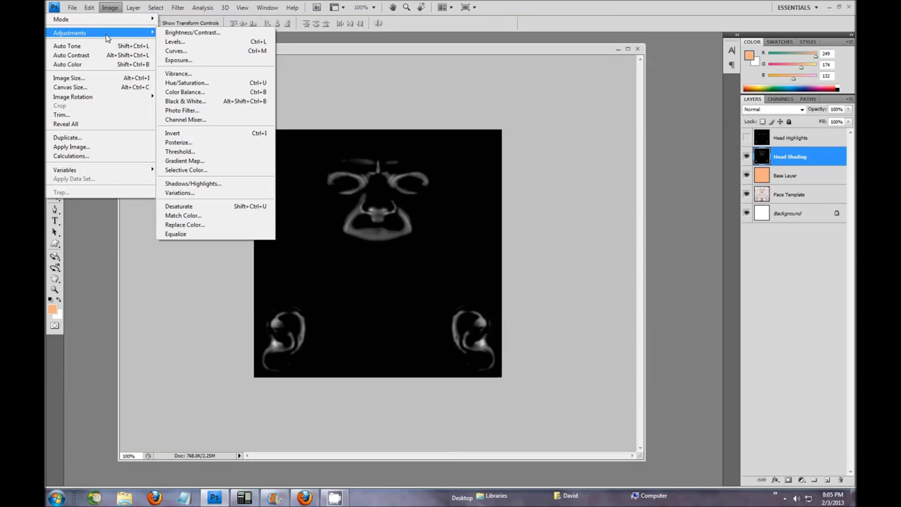
click(235, 134)
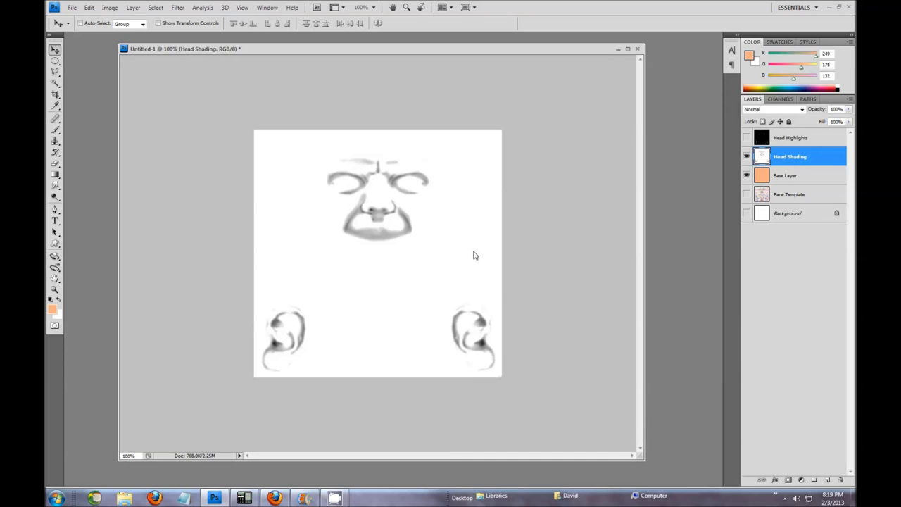
Compare Darken and Multiply blend modes on Head Shading, toggling its visibility against the base.
click(801, 111)
click(768, 133)
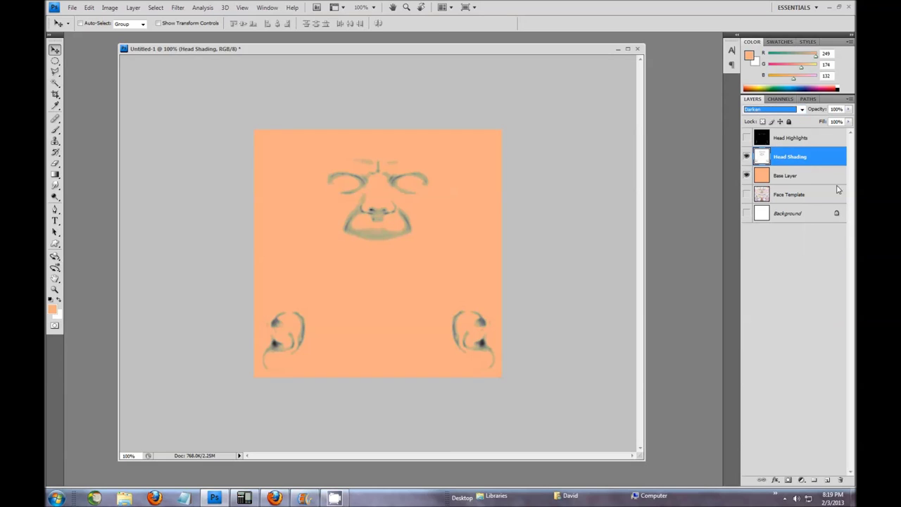
click(801, 110)
click(774, 149)
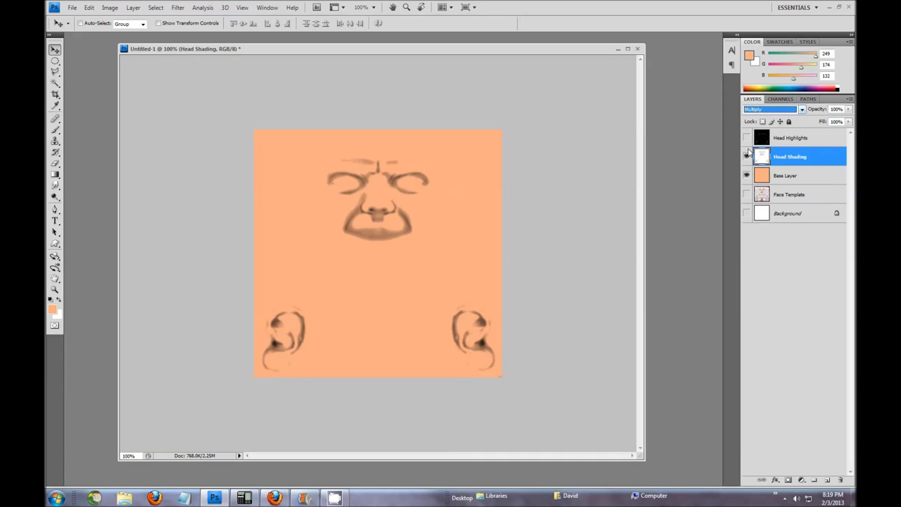
click(802, 111)
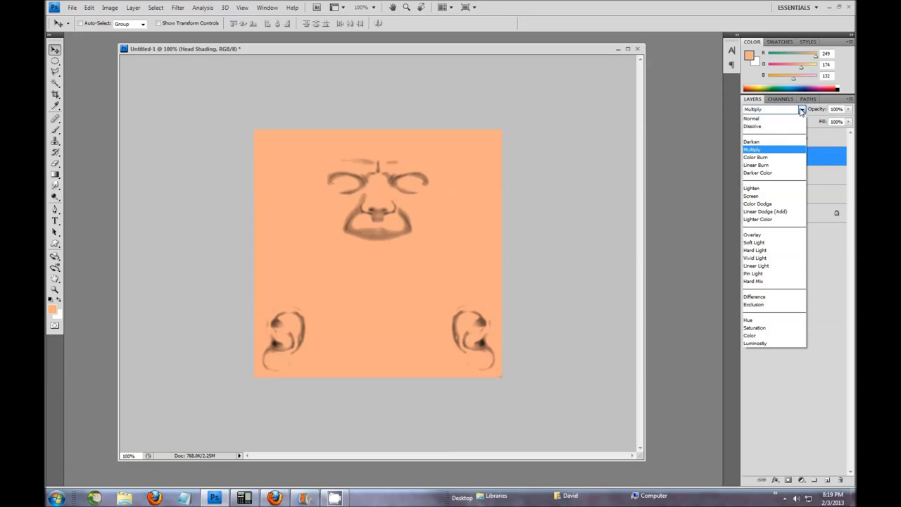
click(775, 143)
click(747, 157)
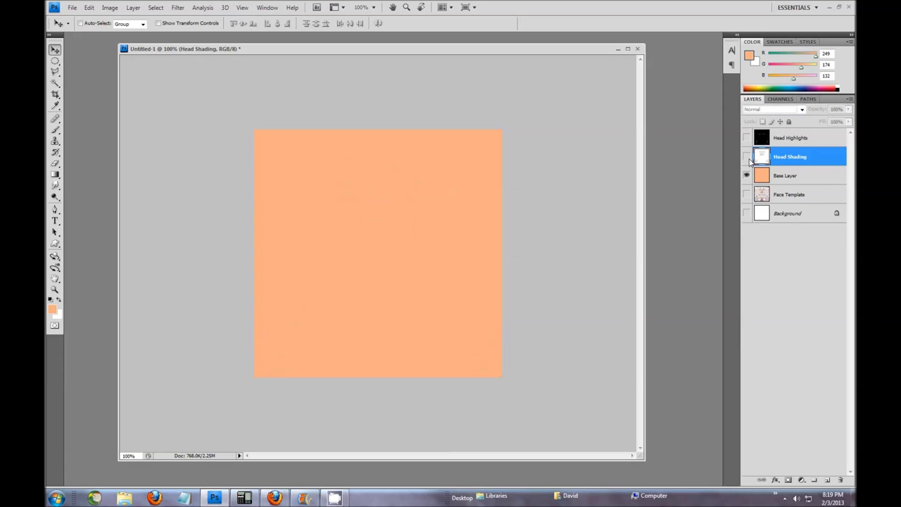
click(748, 157)
Set Head Shading to Multiply and make Head Highlights visible again.
click(802, 111)
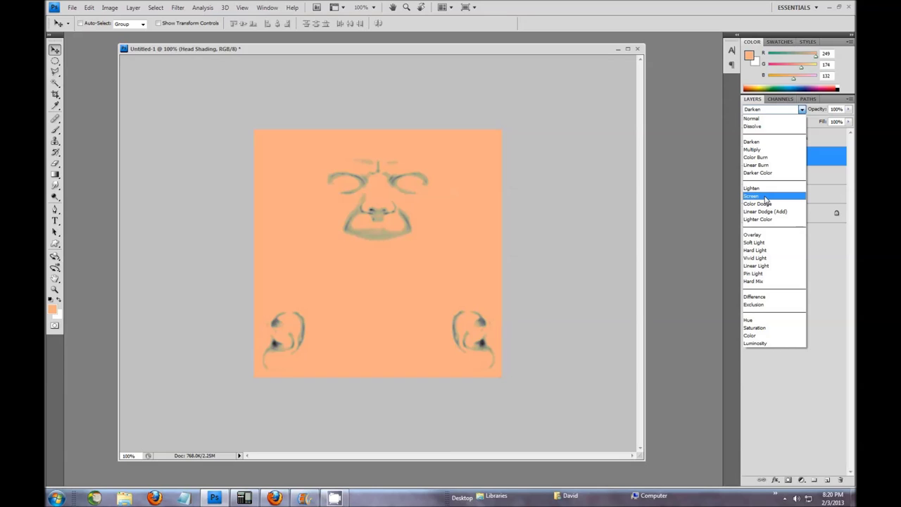
click(767, 154)
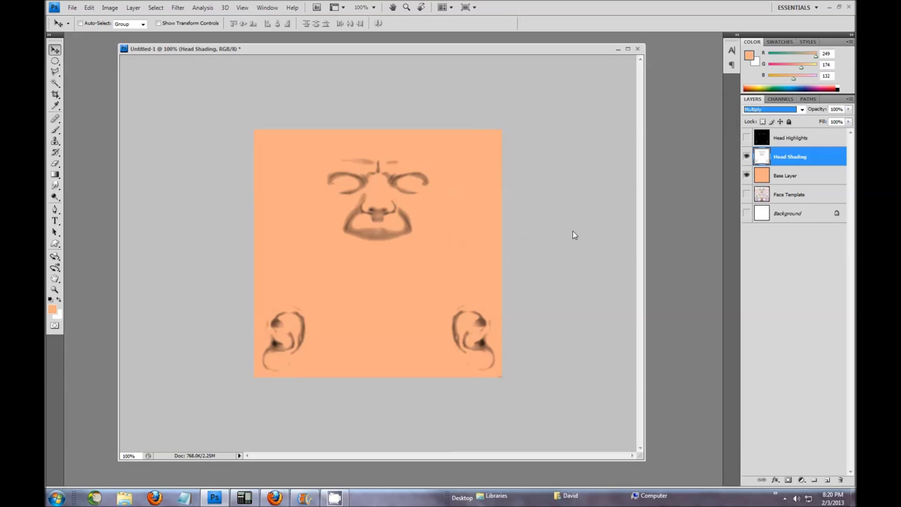
click(747, 138)
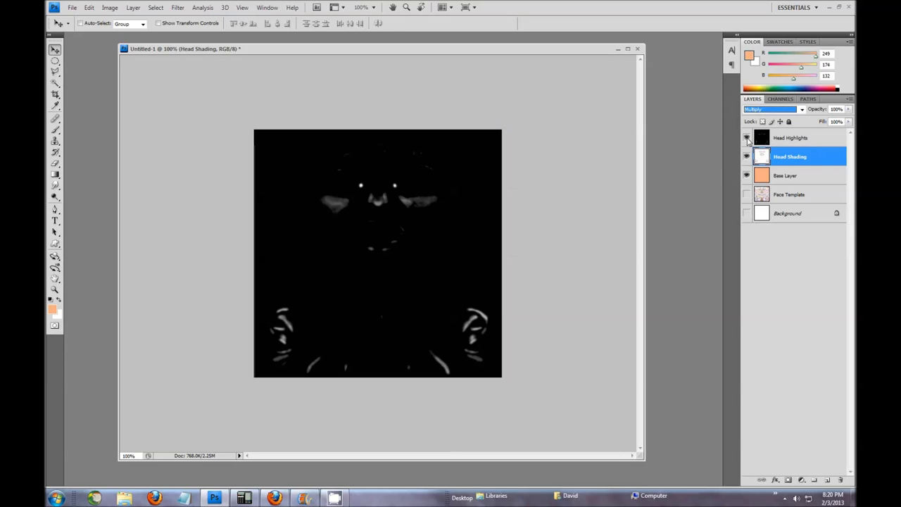
Try Darken and Multiply on Head Highlights, then settle on the Screen blend mode.
click(795, 143)
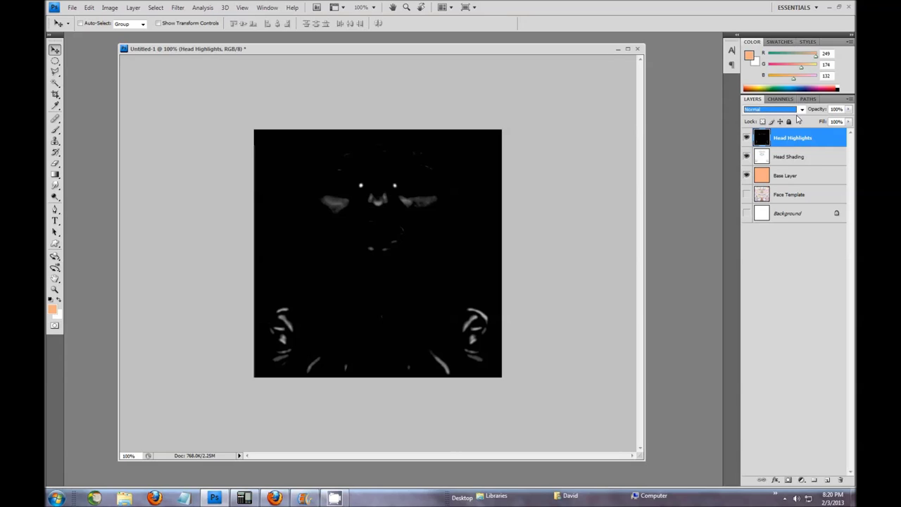
click(801, 111)
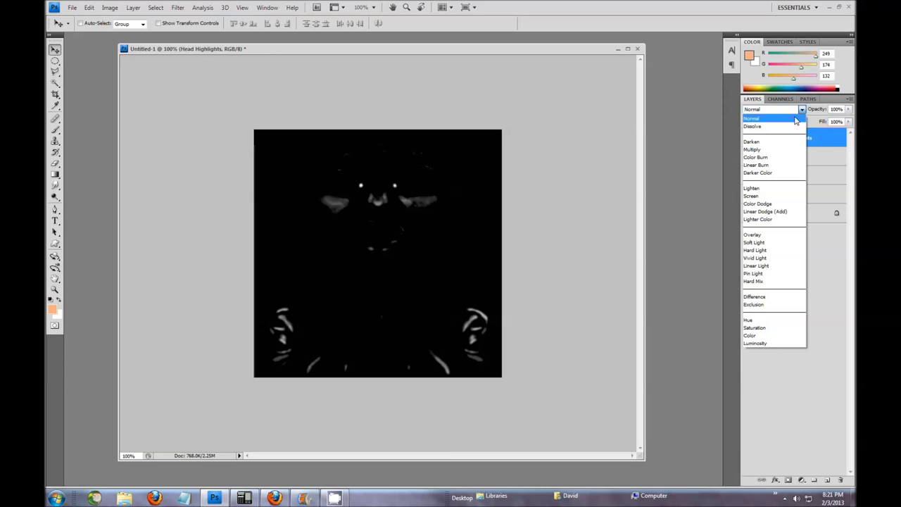
click(771, 143)
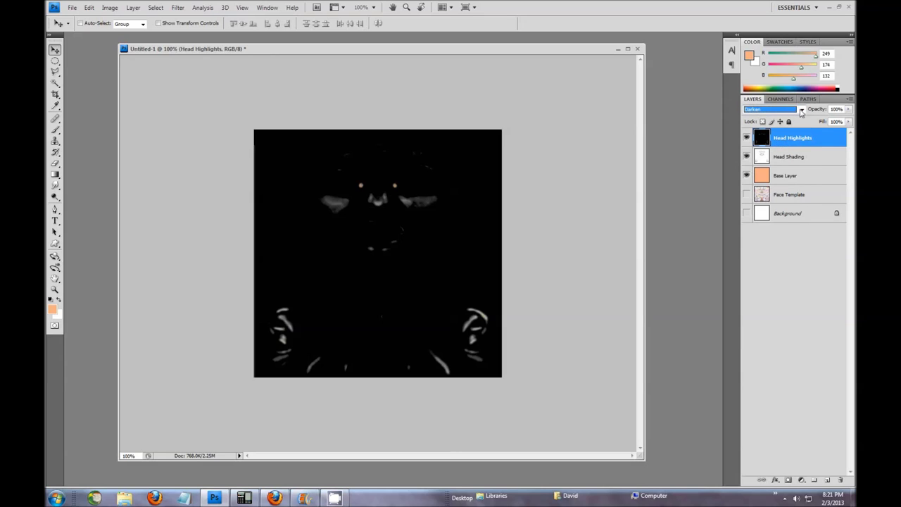
click(801, 111)
click(775, 150)
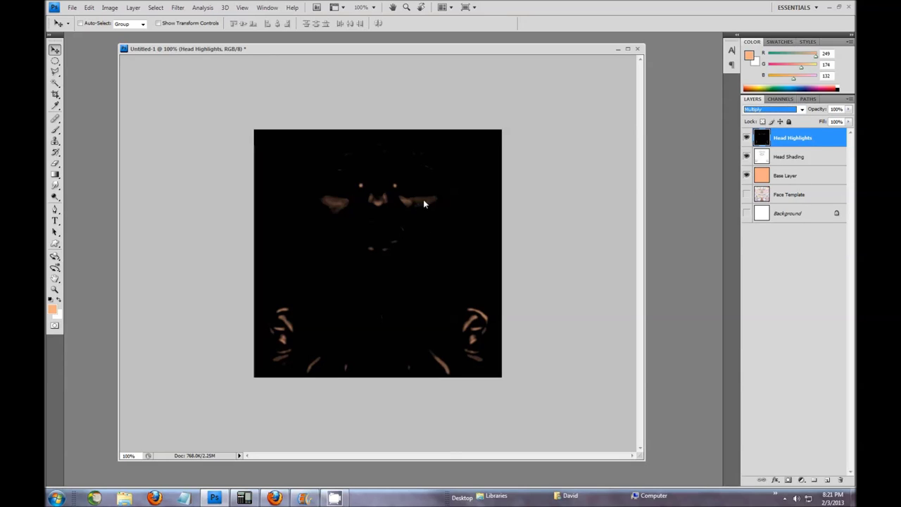
click(747, 138)
click(747, 138)
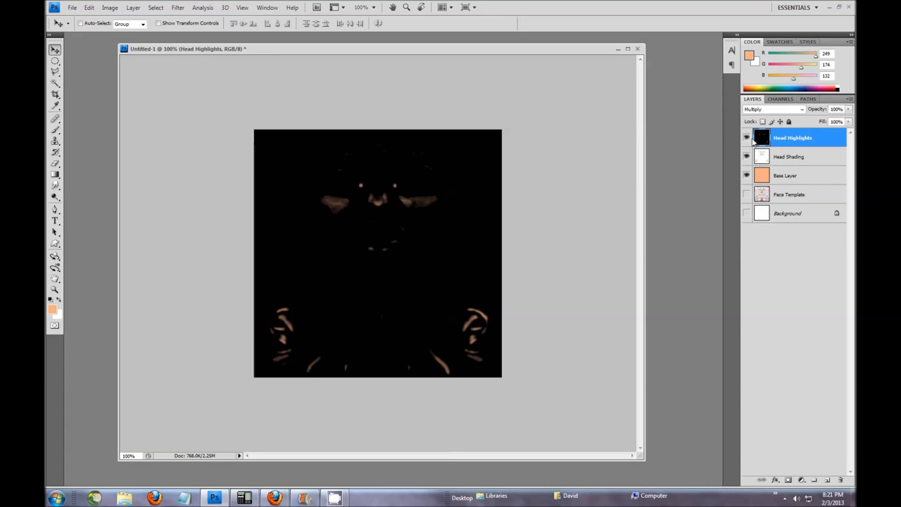
click(802, 109)
click(773, 197)
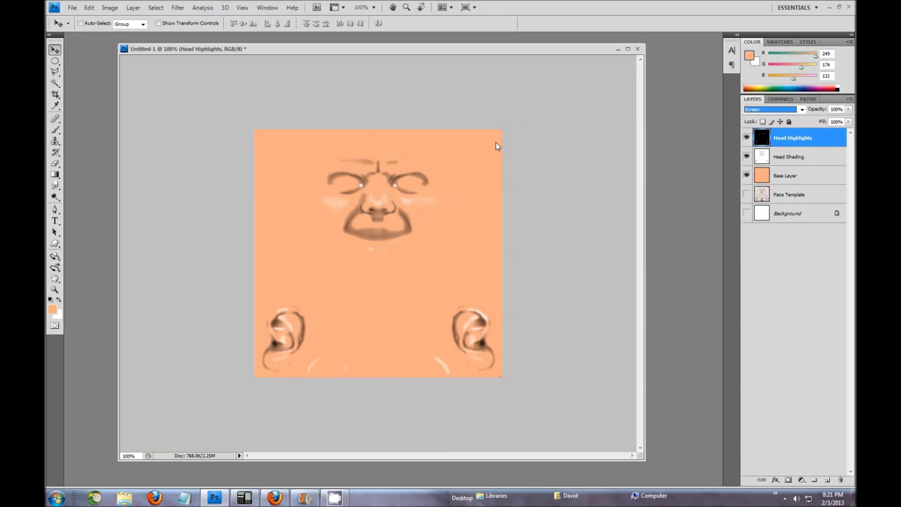
click(425, 208)
Reduce the Head Shading layer's opacity to 75%.
scroll(474, 216, up, 5)
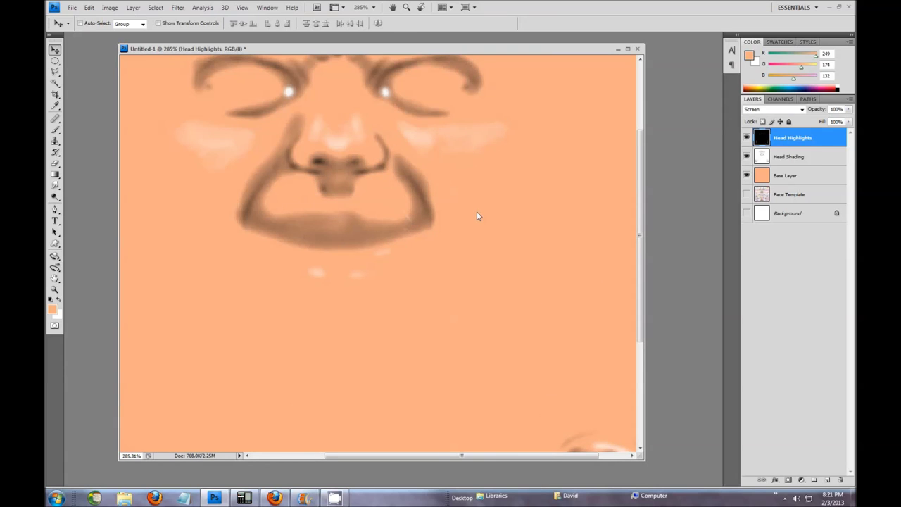
scroll(477, 216, down, 2)
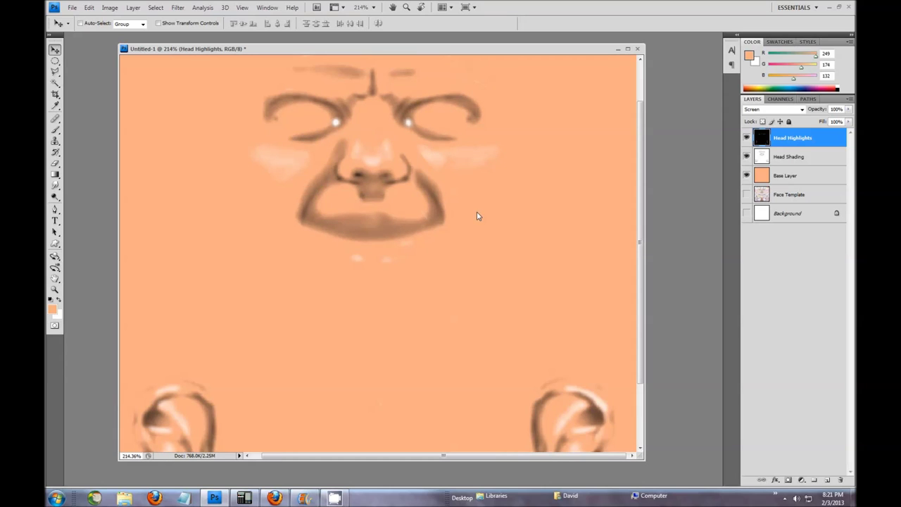
scroll(476, 215, down, 2)
scroll(476, 216, down, 1)
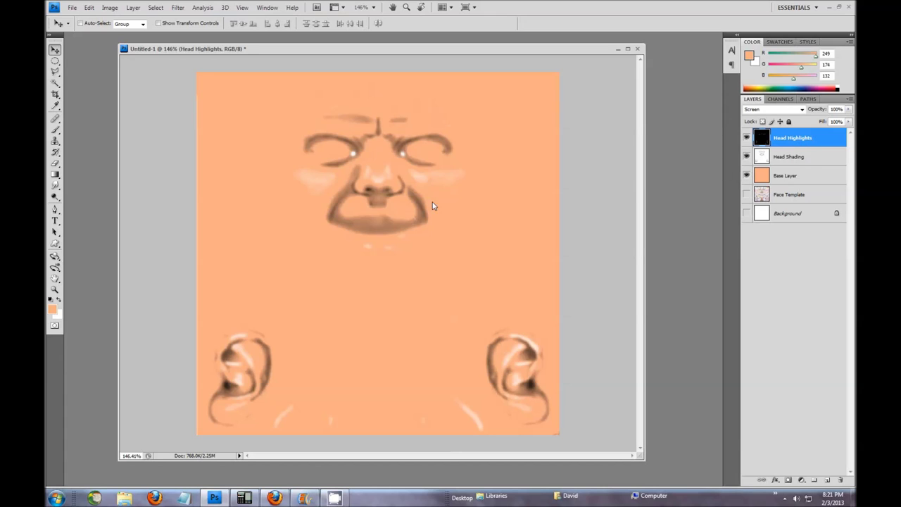
scroll(396, 212, up, 3)
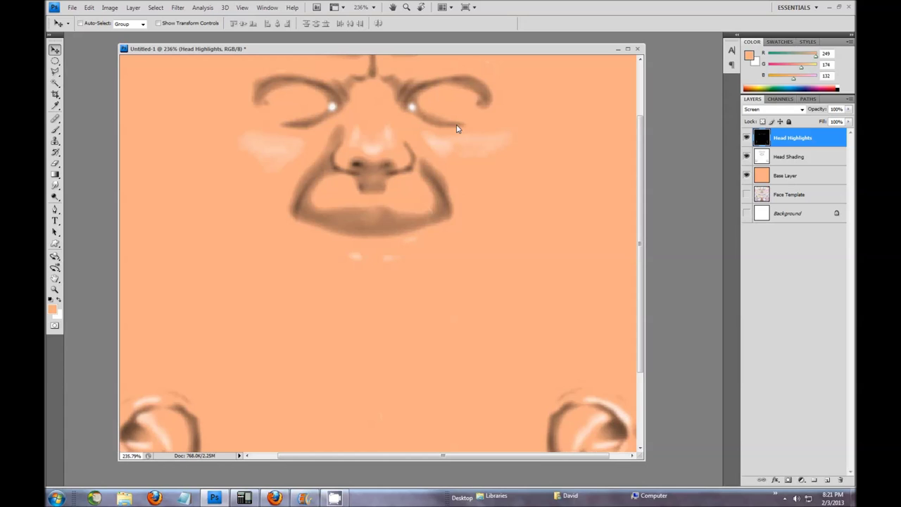
click(810, 158)
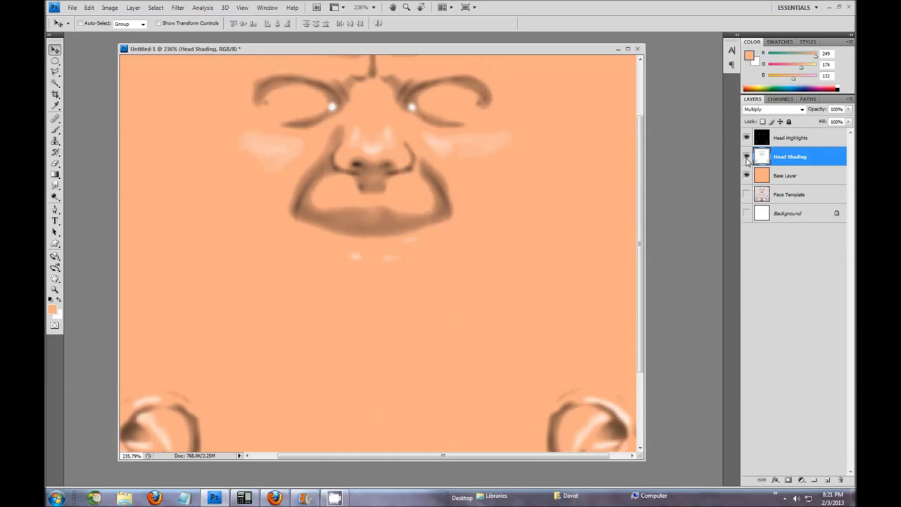
click(747, 157)
click(747, 157)
mouse_move(820, 110)
mouse_down()
mouse_move(792, 111)
mouse_move(840, 112)
mouse_up()
click(177, 7)
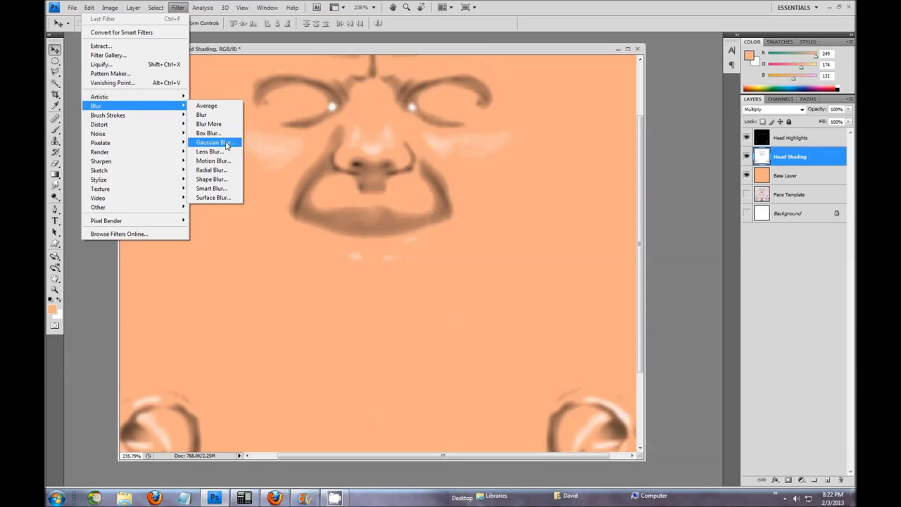
click(215, 142)
mouse_move(667, 217)
mouse_down()
mouse_move(635, 227)
mouse_move(844, 214)
mouse_move(639, 220)
mouse_move(650, 220)
mouse_up()
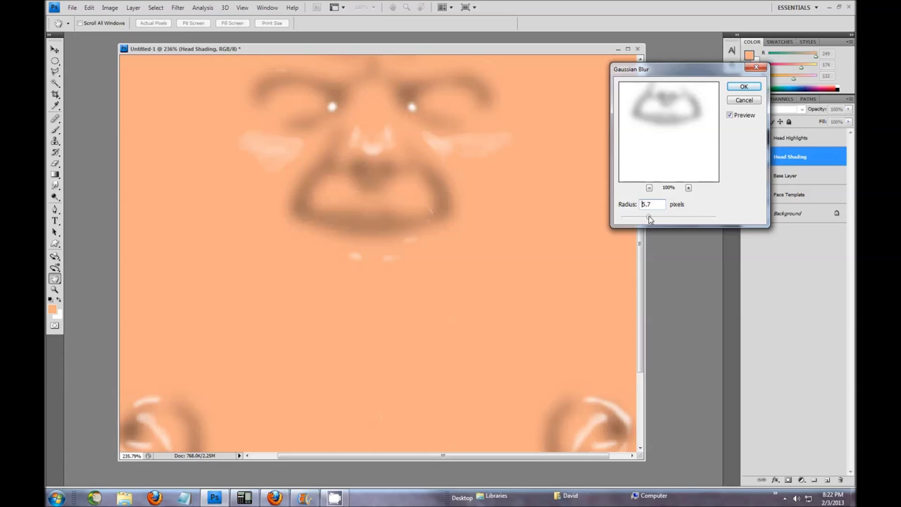
drag(650, 220, 626, 217)
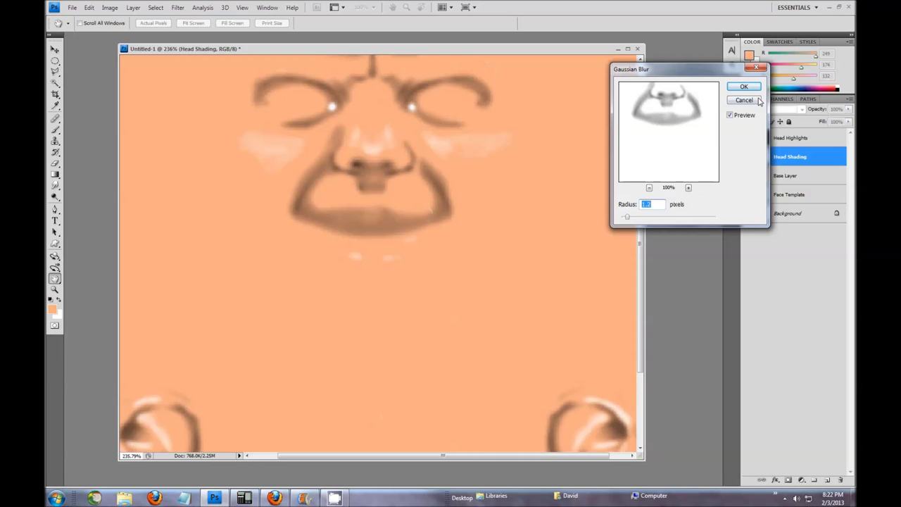
click(757, 101)
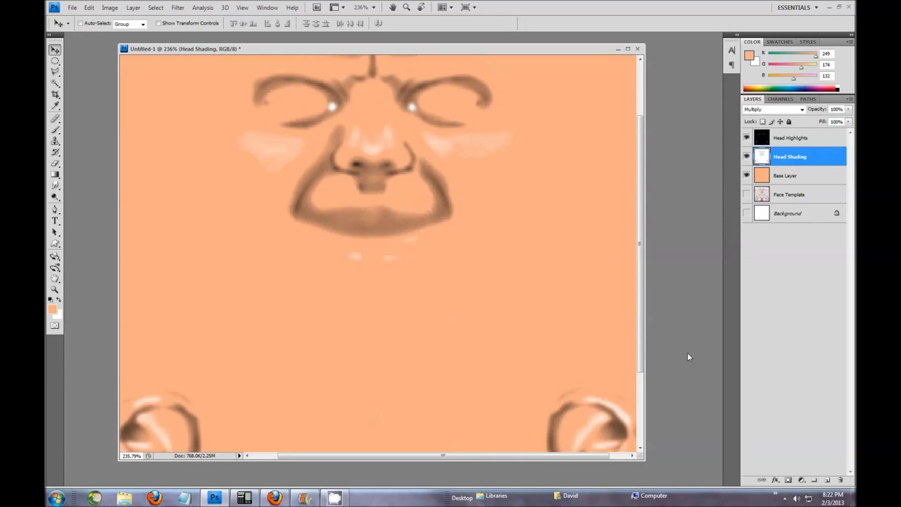
Open eyeliner_alpha.jpg, eyeshadow_inner_alpha.jpg and eyeshadow_outer_alpha.jpg together from File > Open.
scroll(670, 278, down, 5)
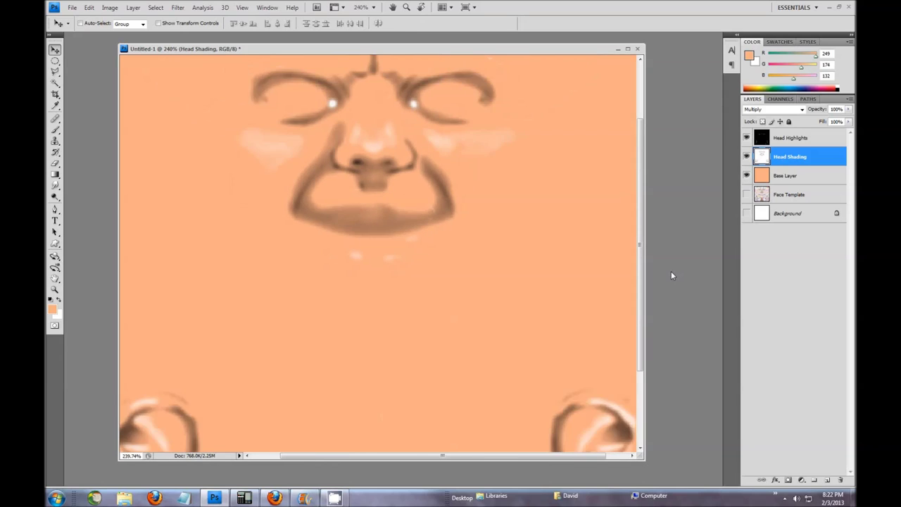
click(72, 7)
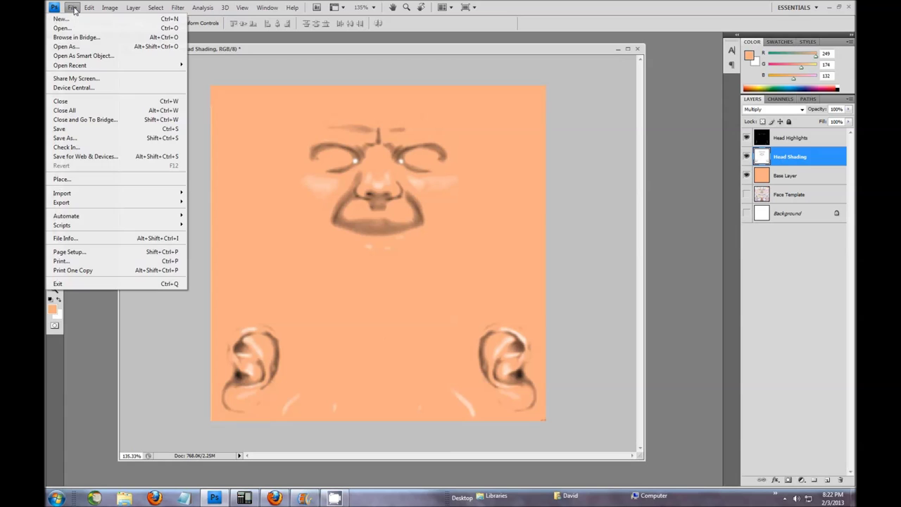
click(75, 29)
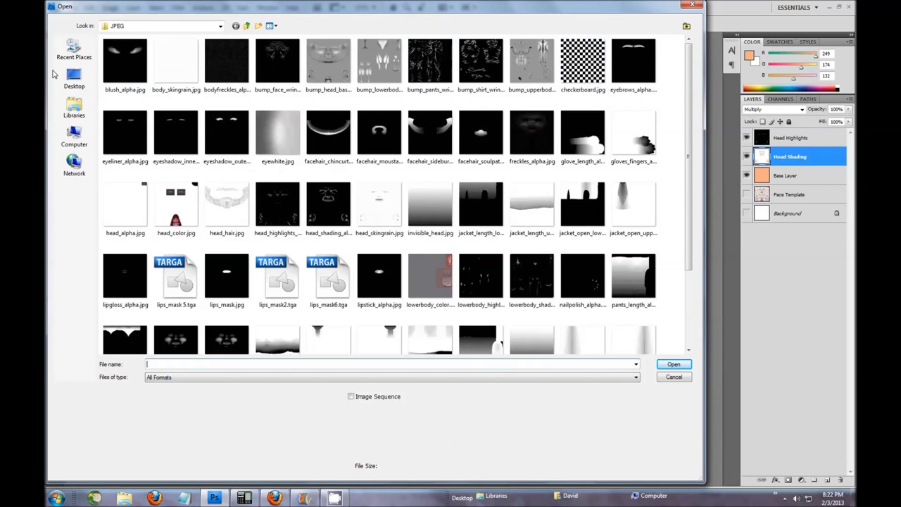
click(132, 135)
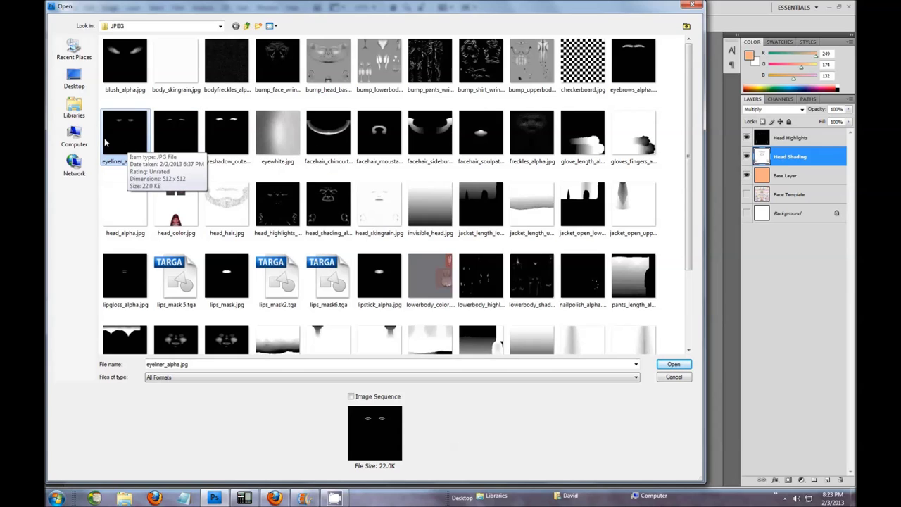
shift+click(230, 142)
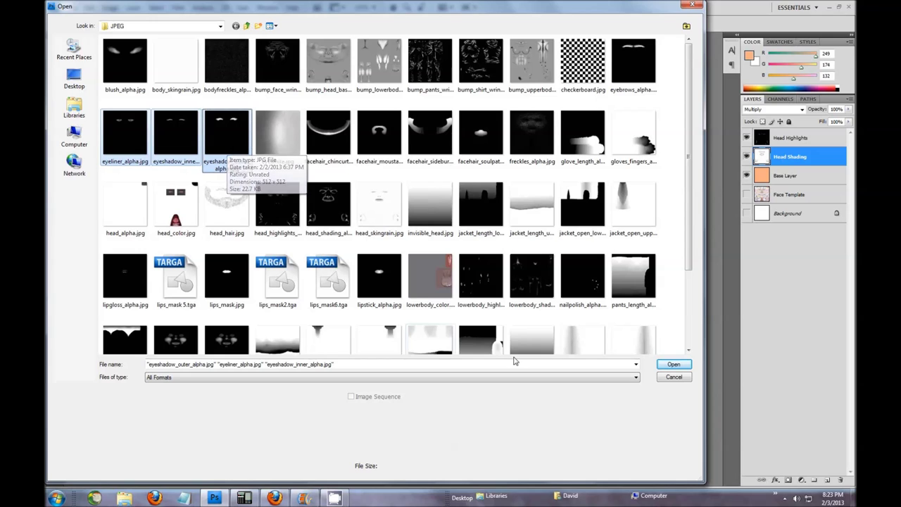
click(680, 365)
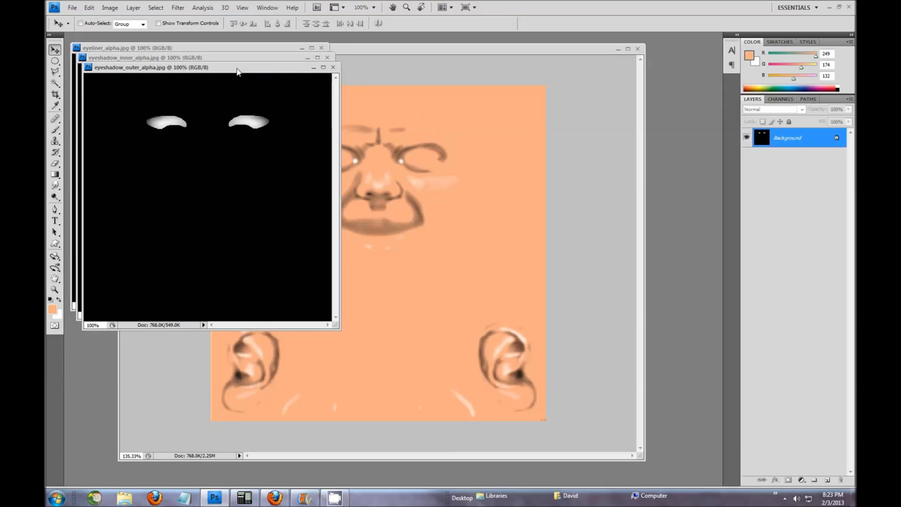
Copy the outer eyeshadow alpha into Untitled-1 as a layer named Eey liner outer.
drag(792, 142, 459, 221)
double_click(785, 157)
text(Es)
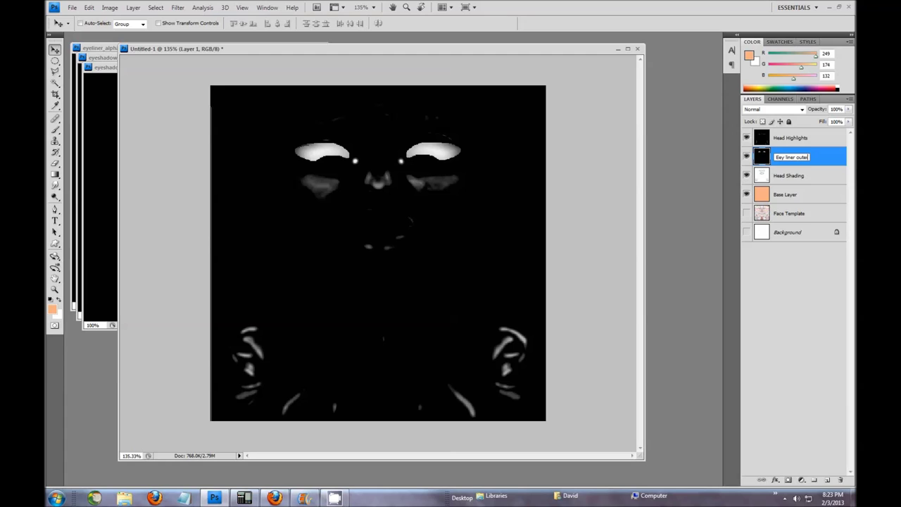
click(747, 157)
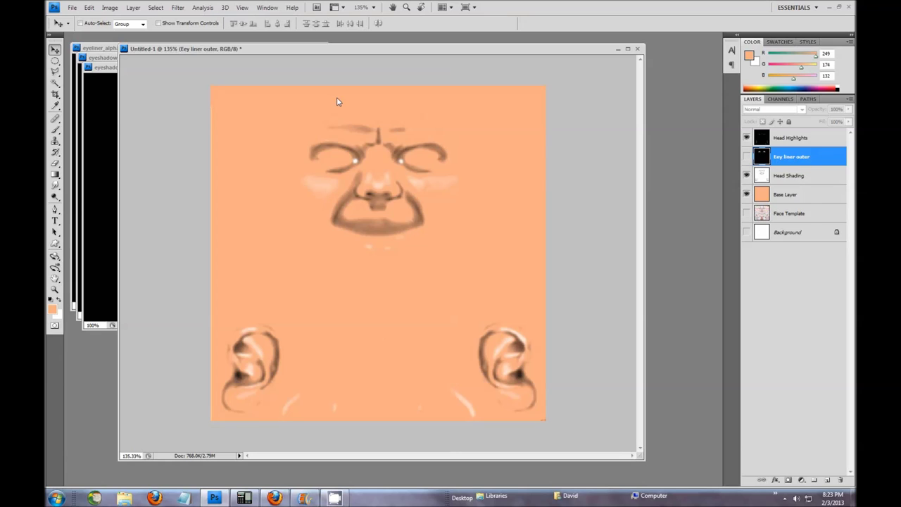
Compare the Eey liner outer layer with its source image, leaving it visible, and close eyeshadow_outer_alpha.
click(95, 72)
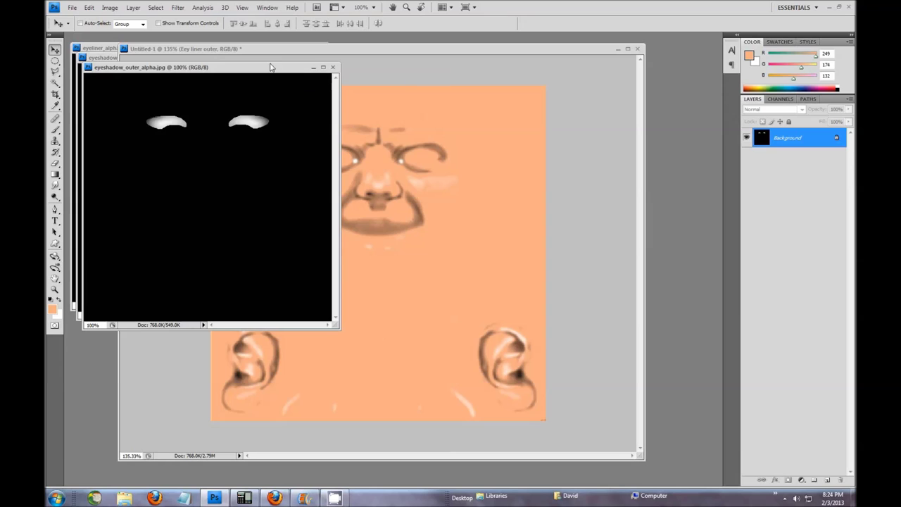
drag(263, 72, 506, 262)
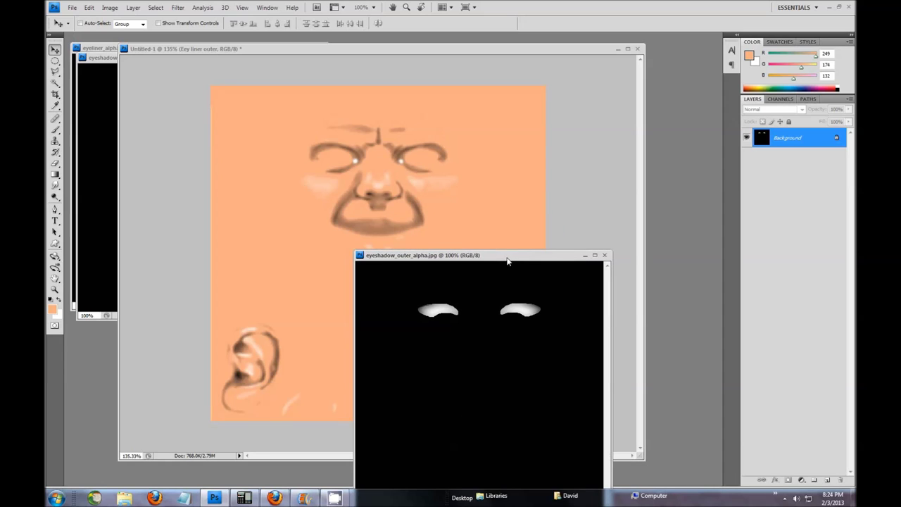
click(405, 50)
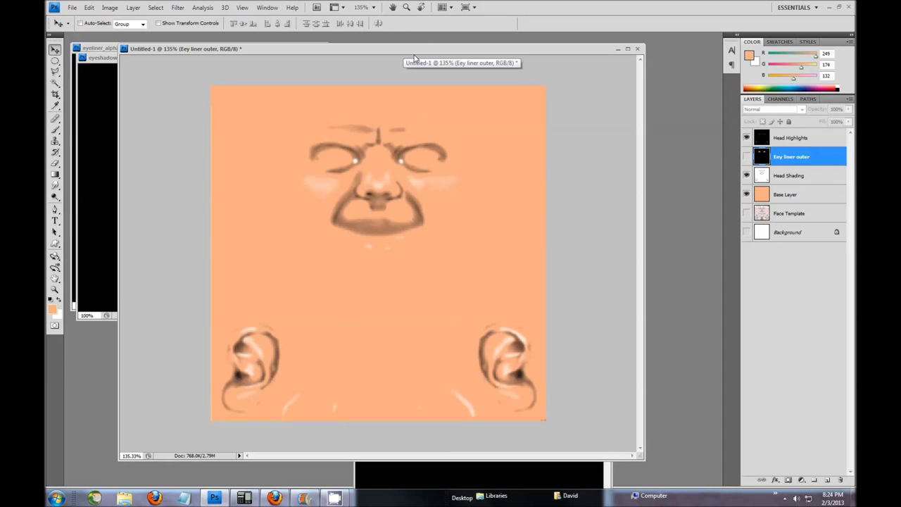
click(747, 157)
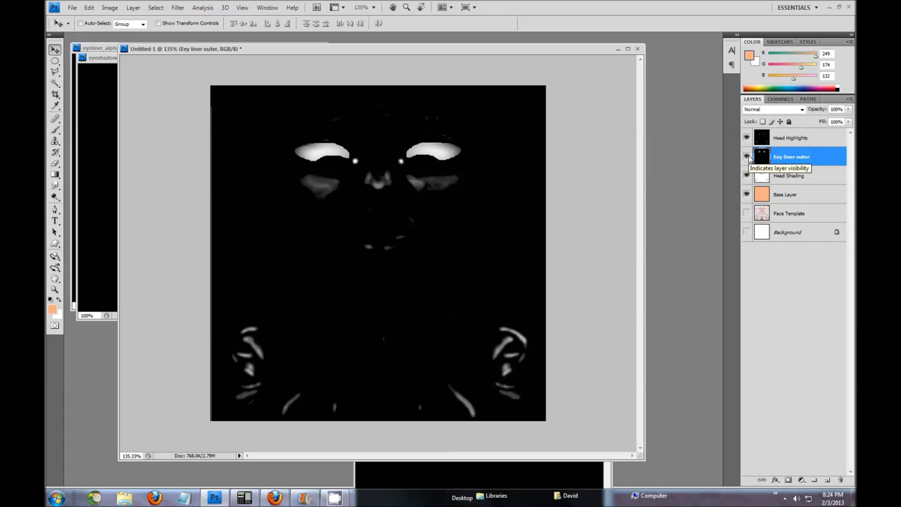
click(747, 156)
click(561, 468)
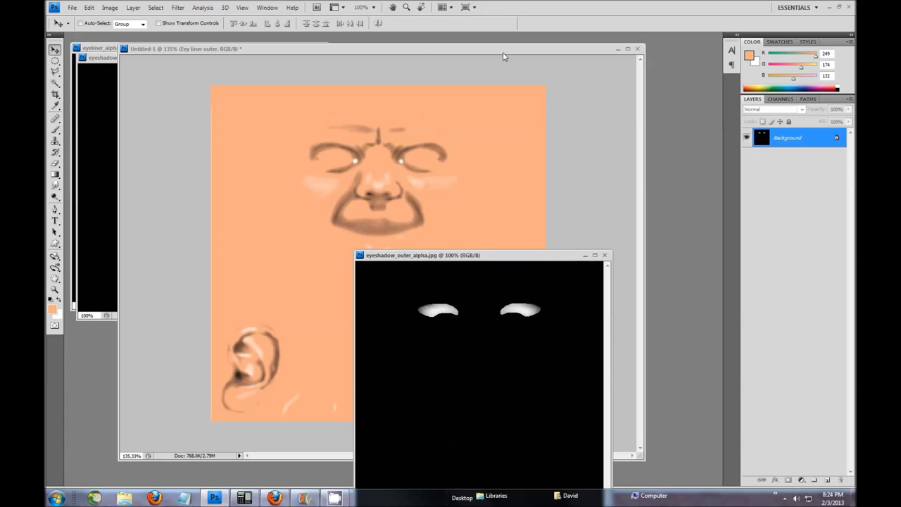
click(416, 47)
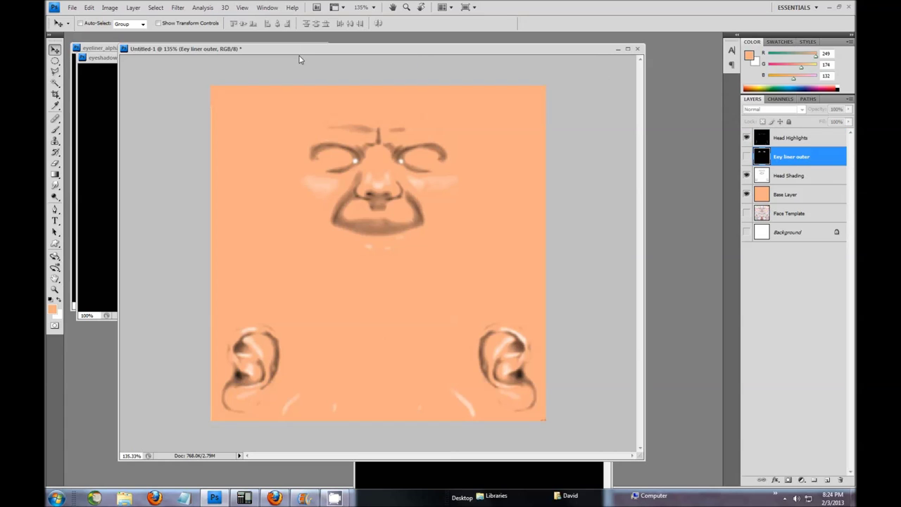
click(747, 157)
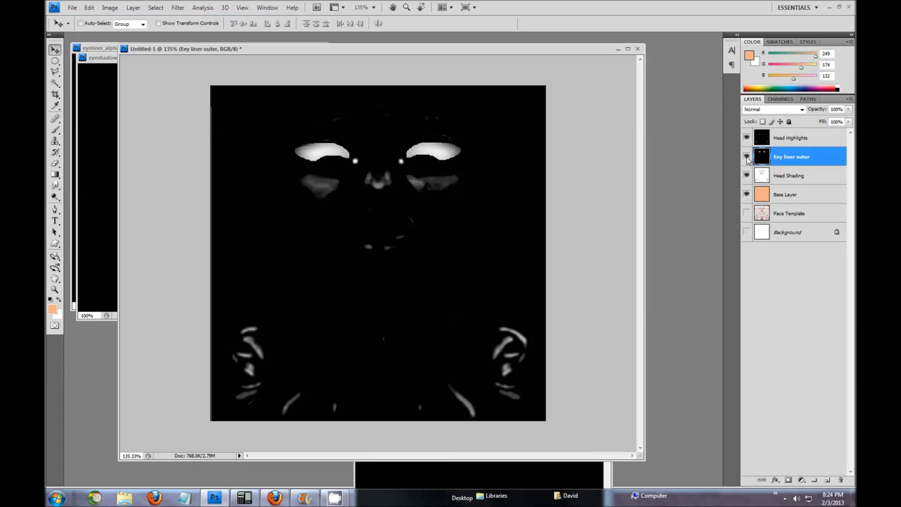
click(560, 482)
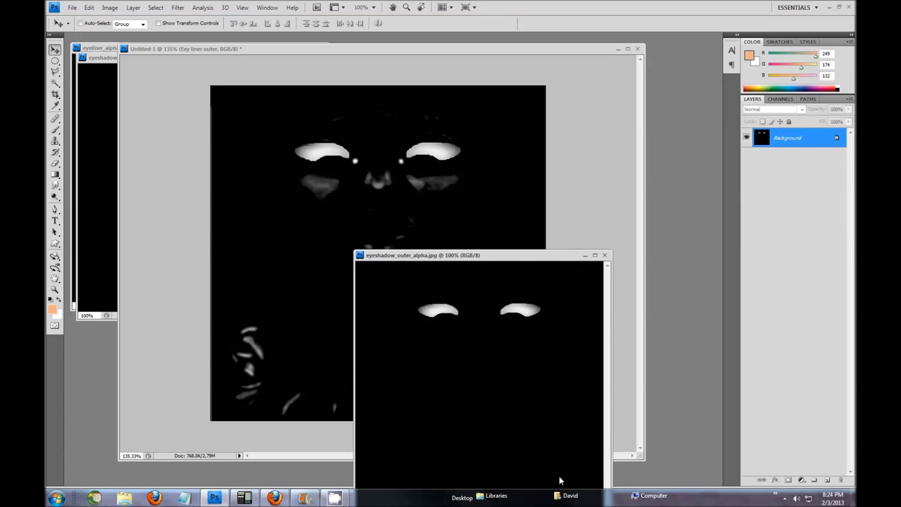
click(604, 256)
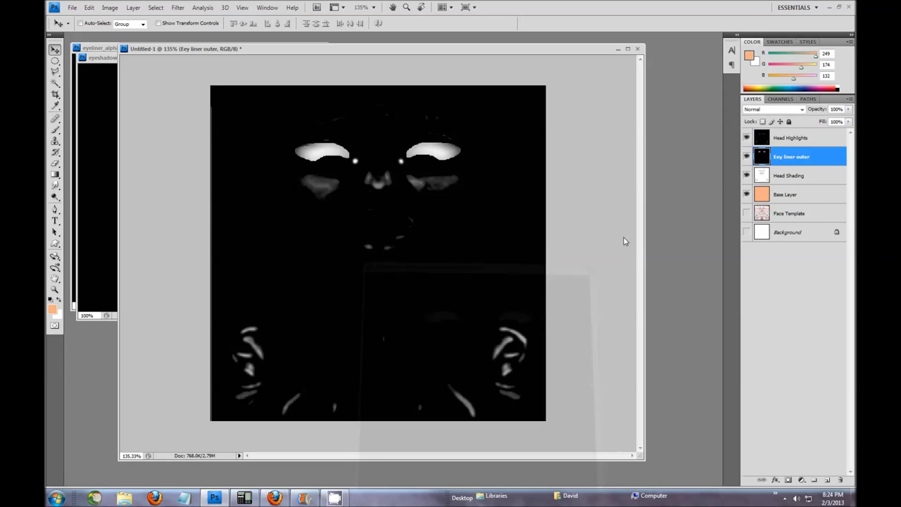
Rename the layer to Eye shadow outer and move it above Head Highlights.
double_click(790, 161)
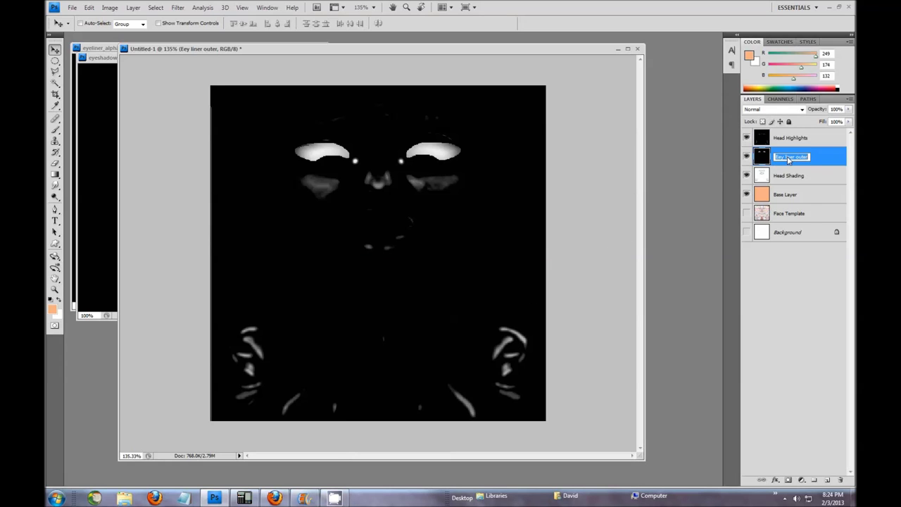
drag(785, 159, 797, 159)
key(BackSpace)
key(BackSpace)
text(ye shadow)
click(827, 155)
drag(827, 156, 821, 136)
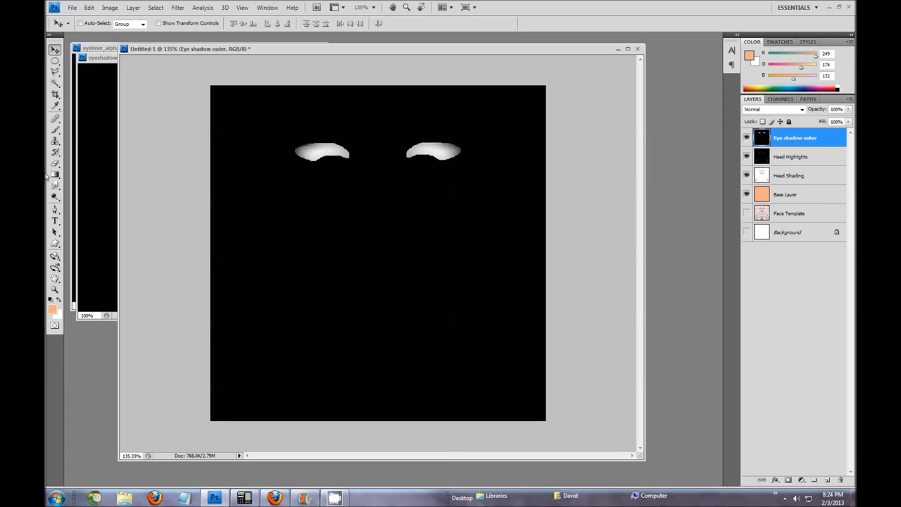
click(101, 147)
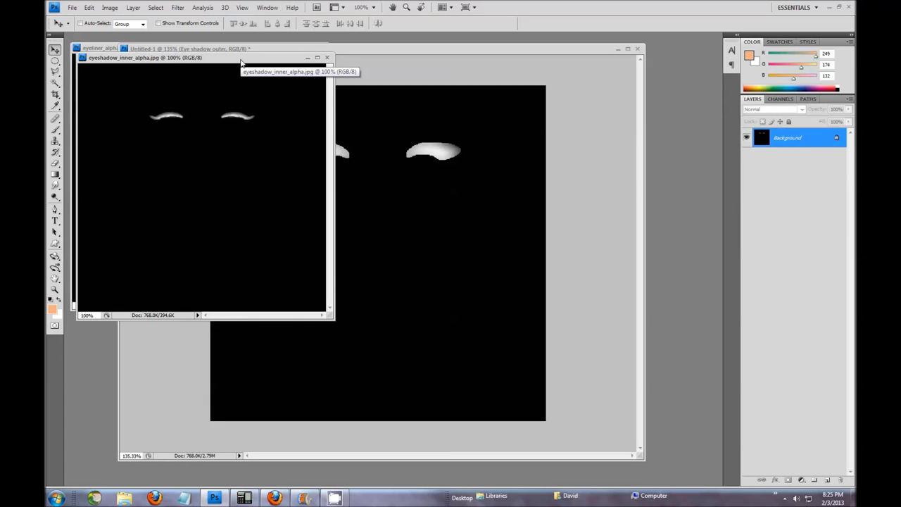
Copy eyeshadow_inner_alpha into Untitled-1 as a new layer named Eye shadow inner.
drag(805, 143, 445, 283)
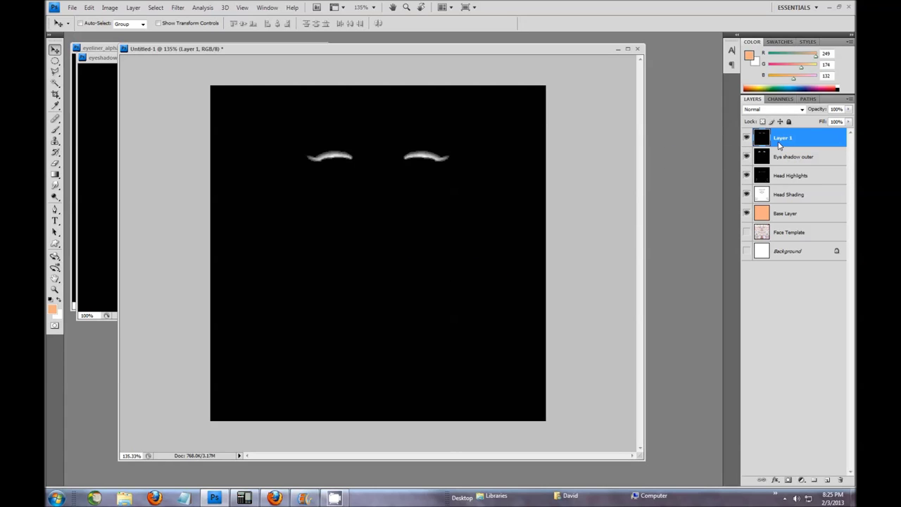
double_click(779, 145)
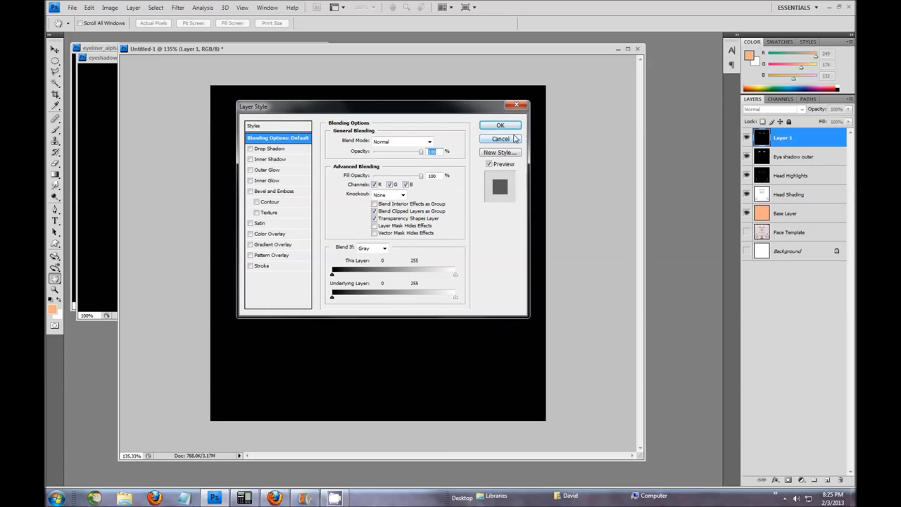
click(514, 139)
double_click(785, 139)
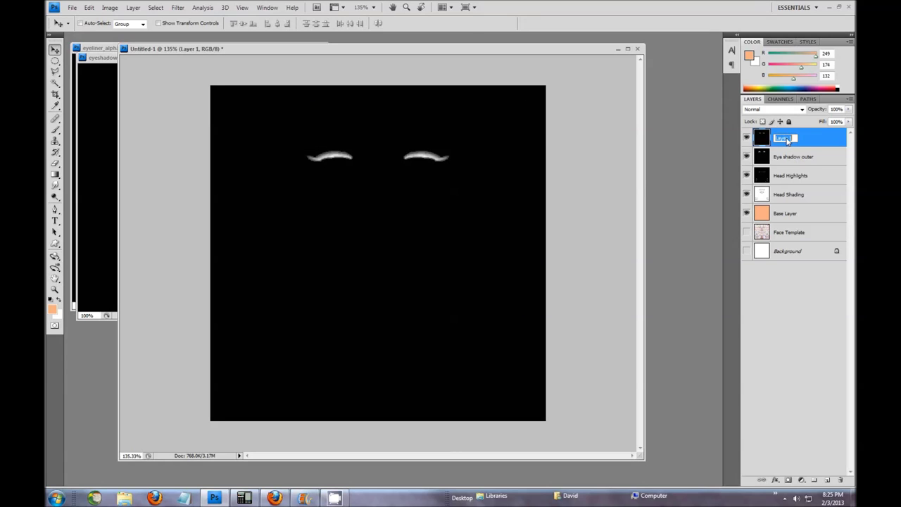
text(Eye shadow inner)
key(Return)
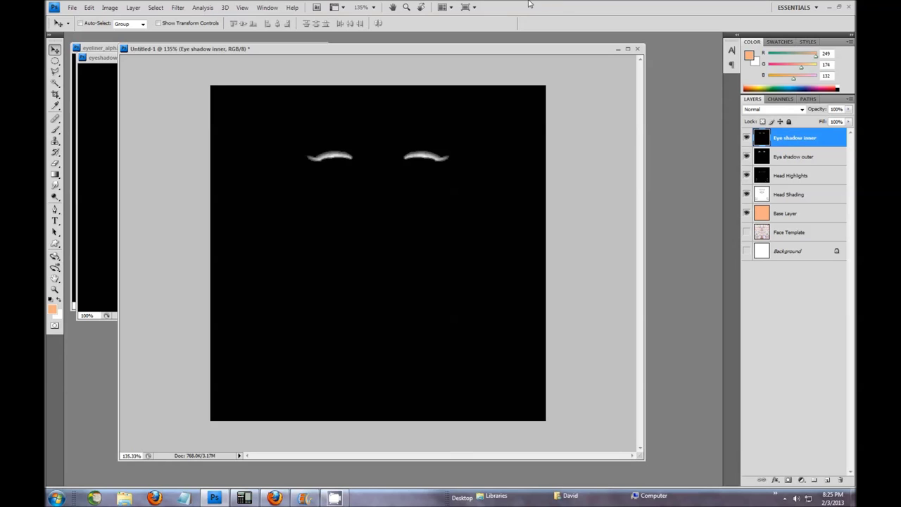
click(103, 58)
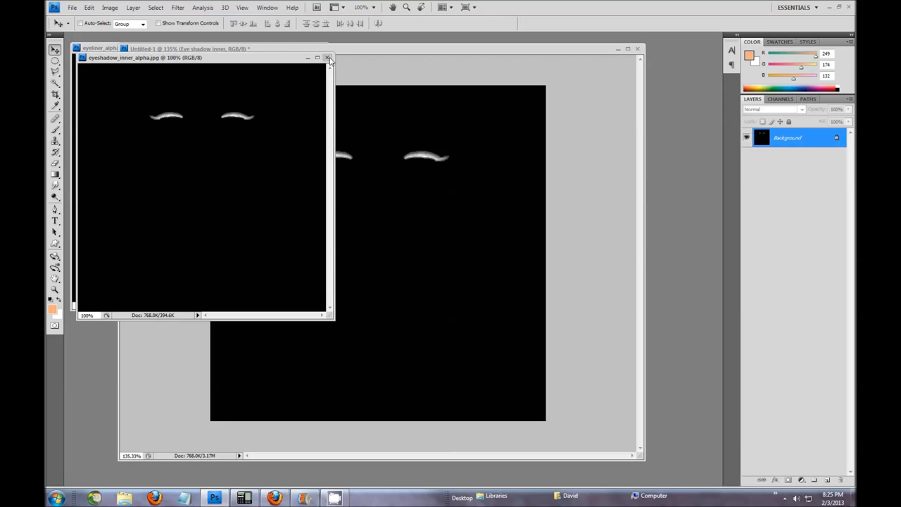
Close eyeshadow_inner_alpha and copy the eyeliner image into Untitled-1, redoing it aligned.
click(328, 59)
click(109, 48)
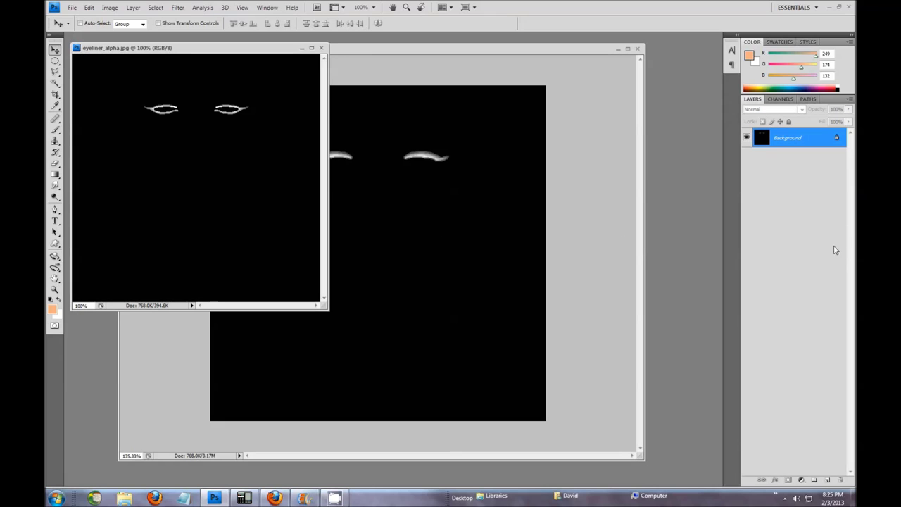
drag(808, 141, 442, 227)
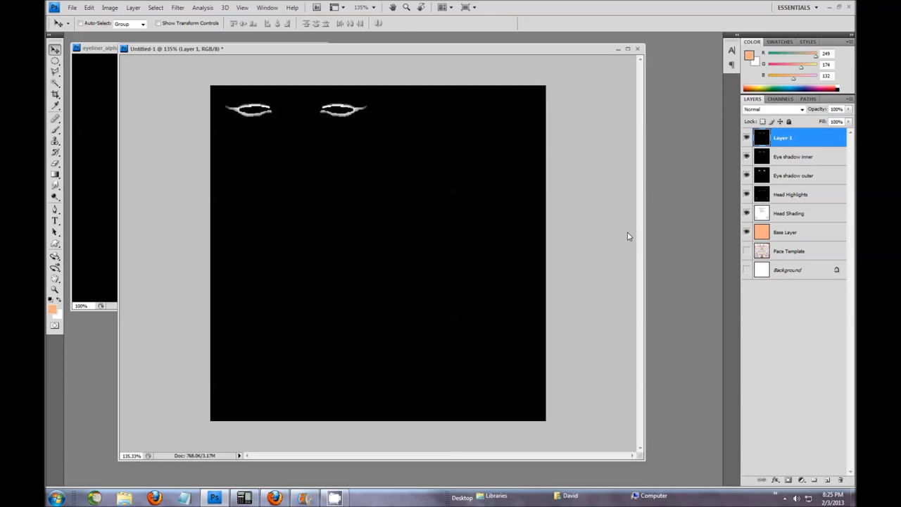
key(ctrl+z)
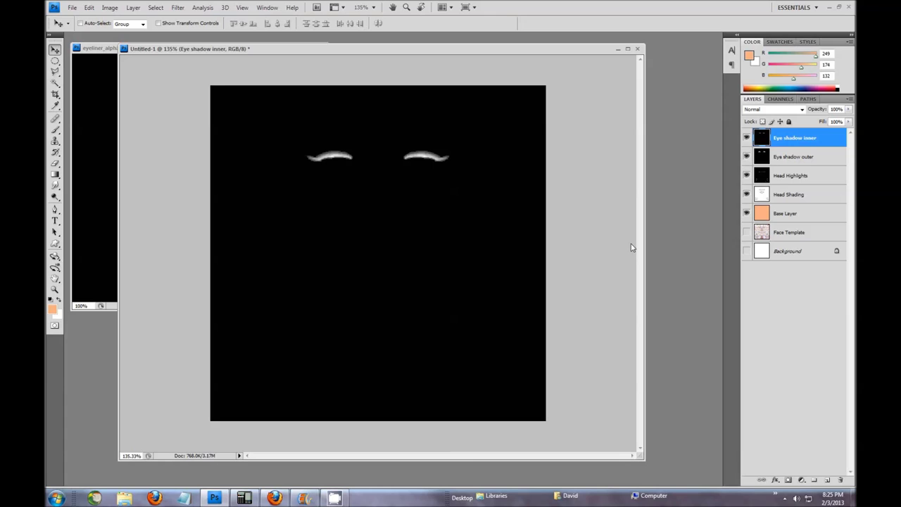
click(86, 104)
drag(806, 139, 450, 228)
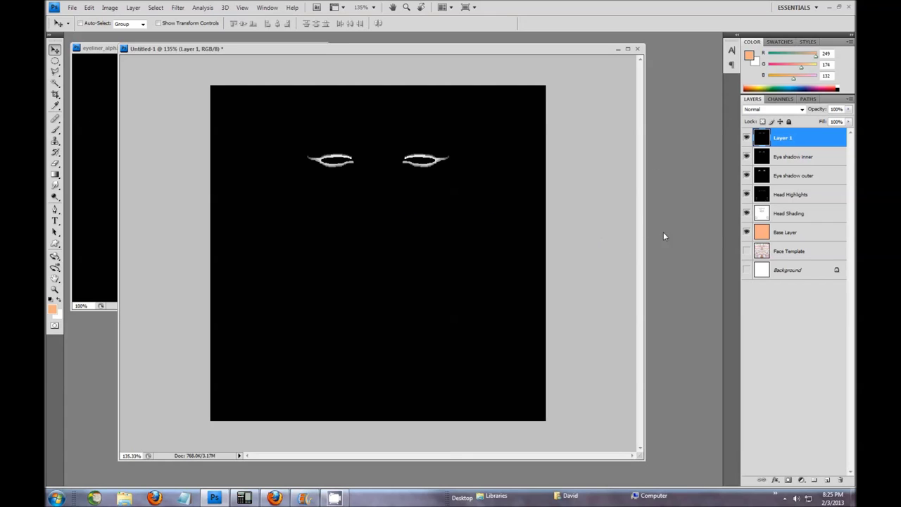
Name the new layer Eye liner alpha and close eyeliner_alpha.jpg.
double_click(787, 140)
text(Eye liner)
key(Return)
click(88, 54)
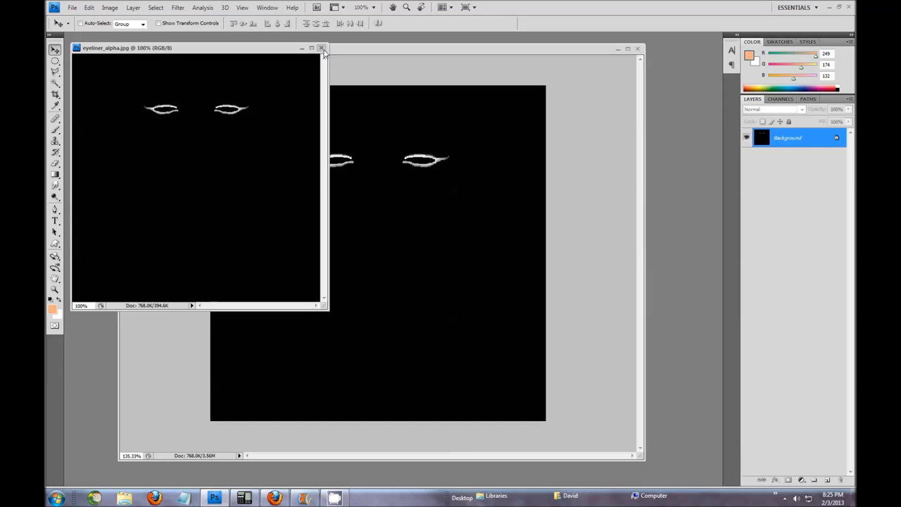
click(321, 49)
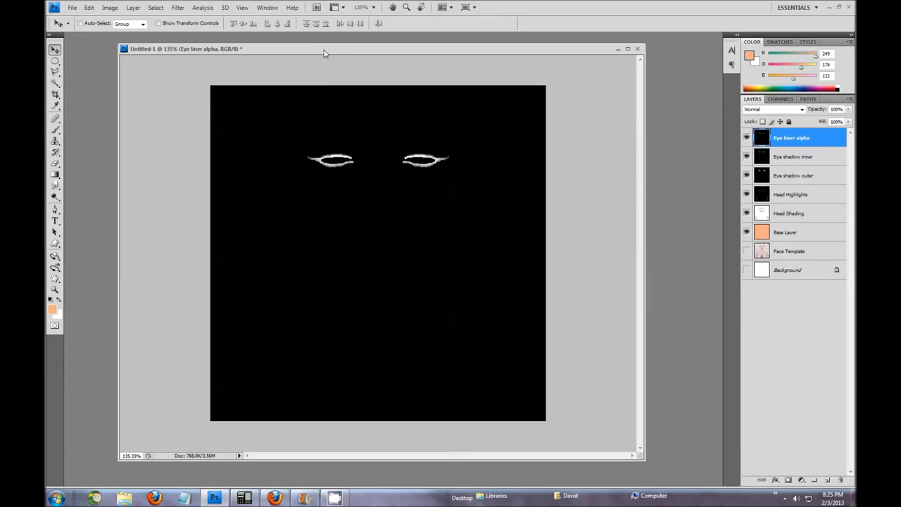
Hide the Eye liner alpha, Eye shadow inner and Eye shadow outer layers, then load Eye shadow outer as a selection.
click(803, 182)
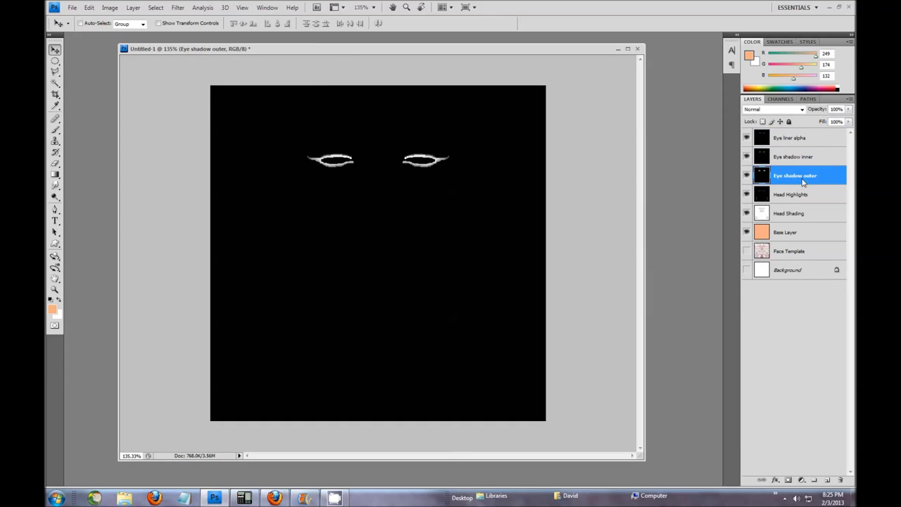
click(747, 156)
click(747, 138)
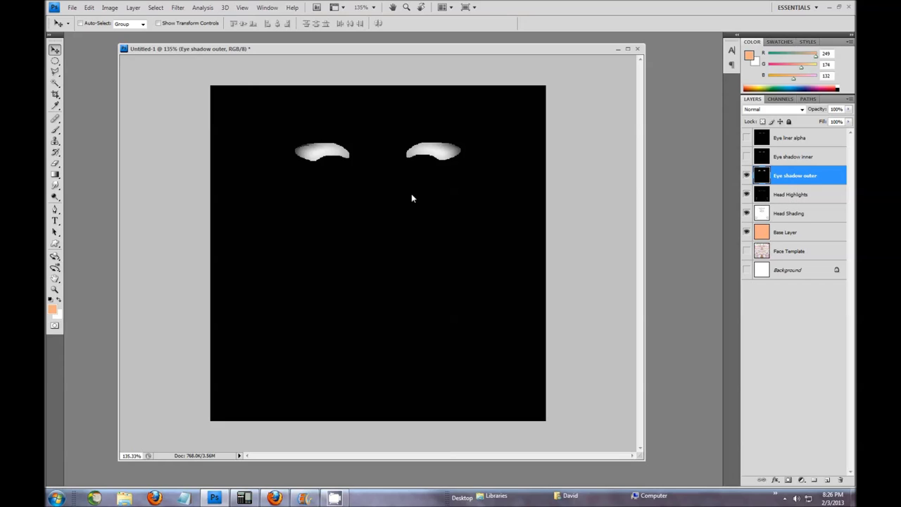
click(747, 175)
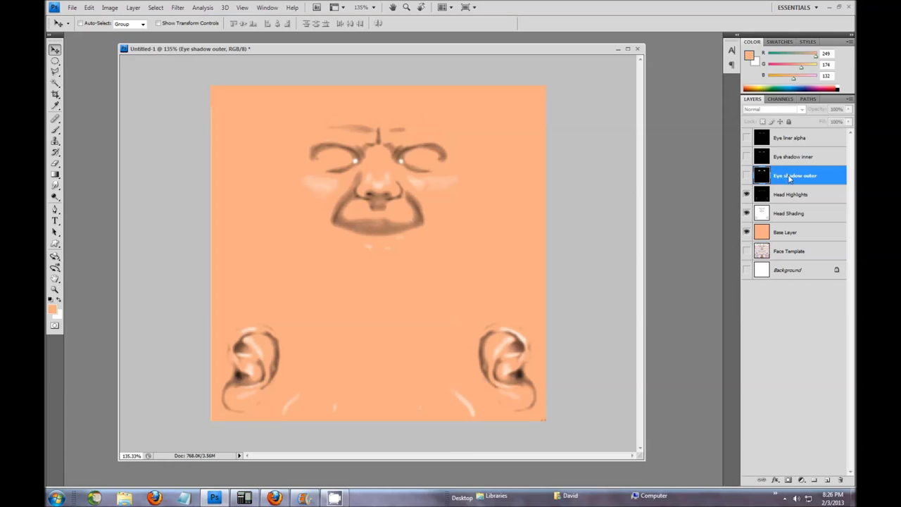
ctrl+click(766, 176)
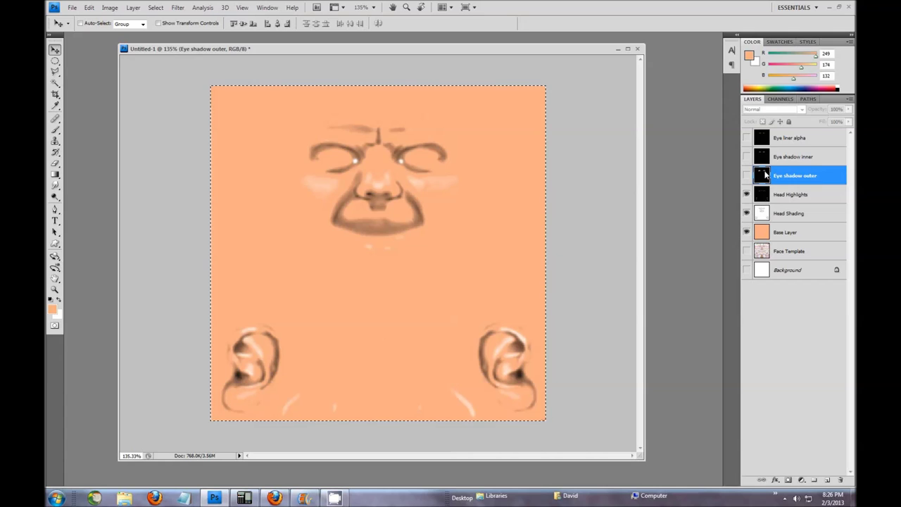
Show Eye shadow outer again and test a Magic Wand selection of both eye-shadow shapes, then deselect.
click(747, 175)
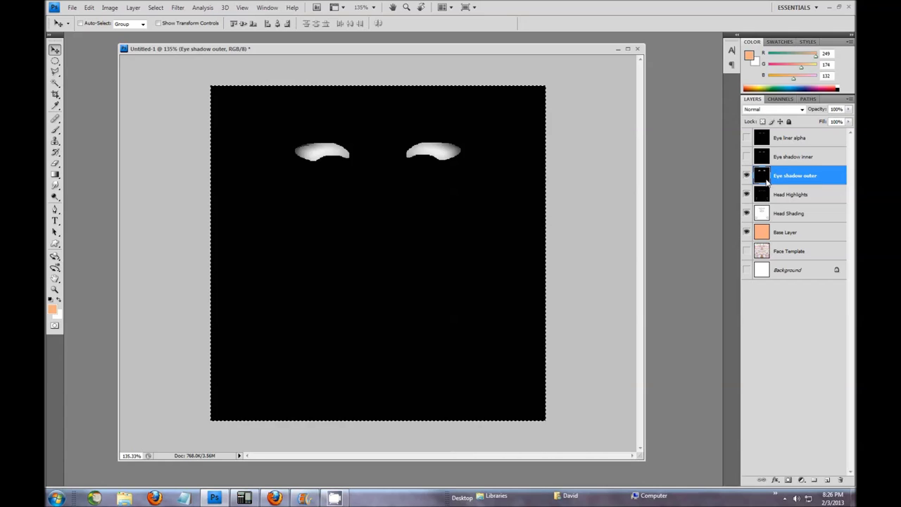
click(55, 83)
key(ctrl+d)
click(328, 153)
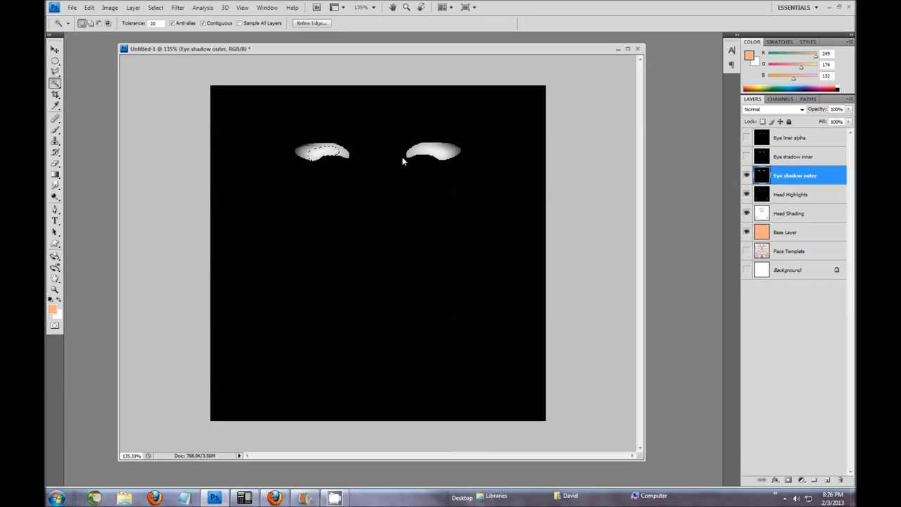
shift+click(442, 158)
click(747, 176)
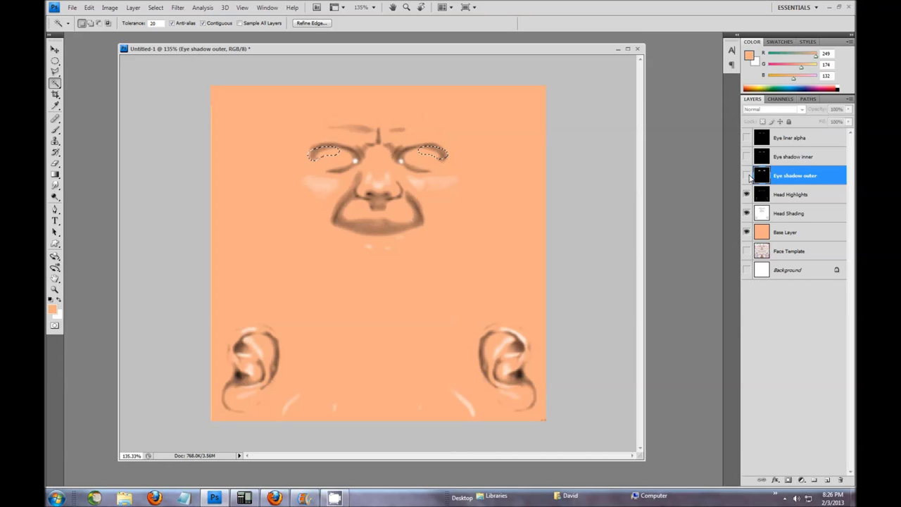
click(747, 176)
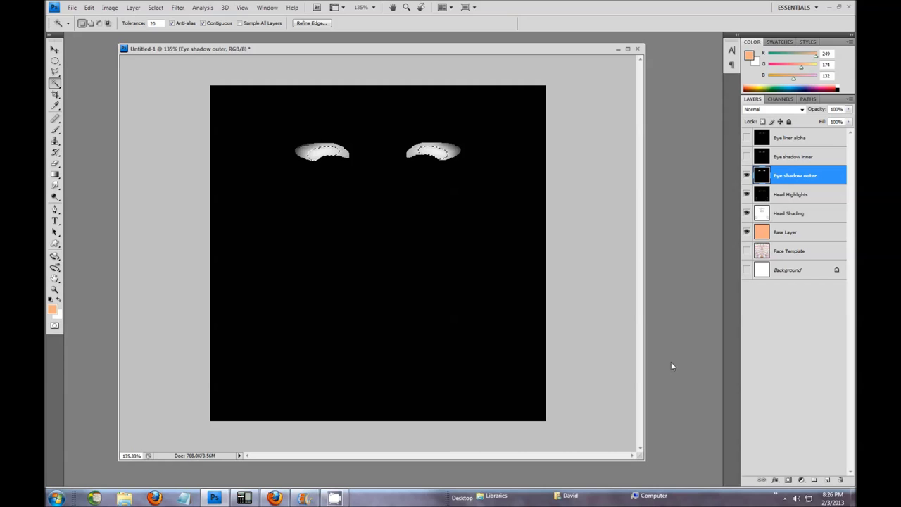
key(ctrl+d)
Invert the colours of the Eye shadow outer layer with Image > Adjustments > Invert.
click(76, 9)
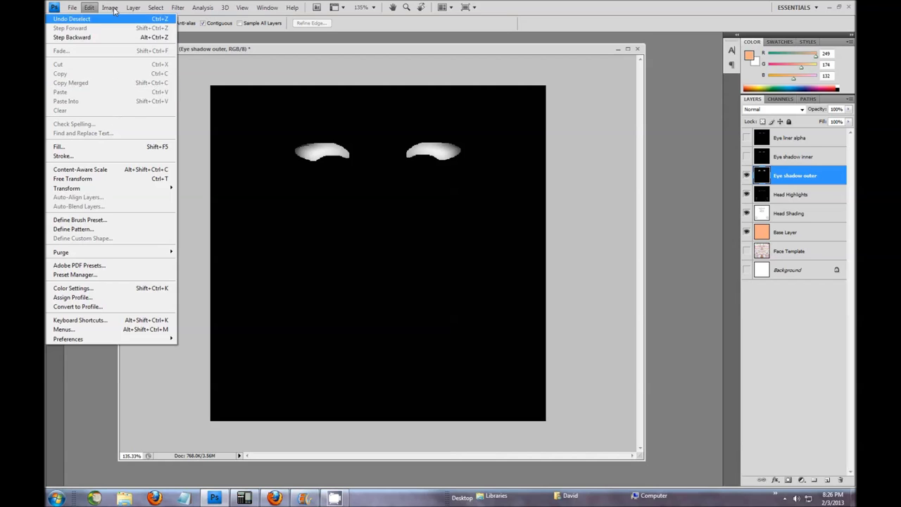
mouse_move(113, 9)
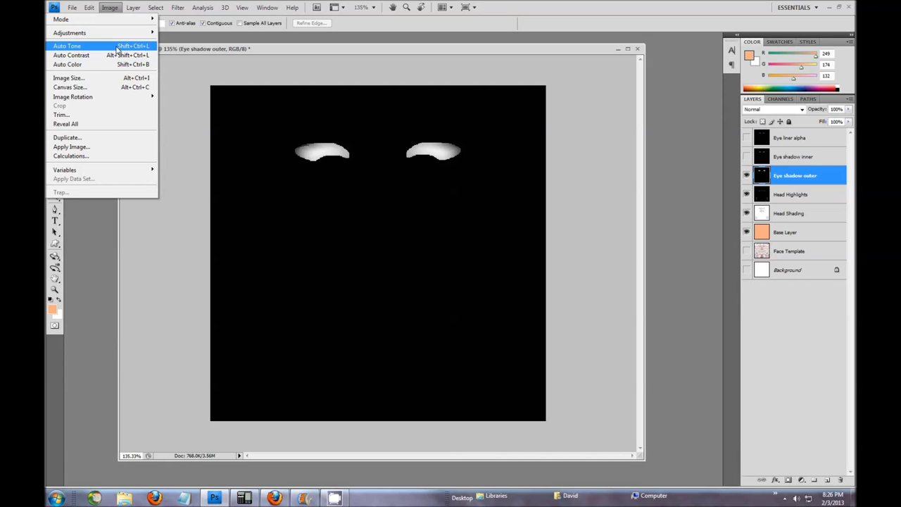
mouse_move(121, 33)
click(221, 137)
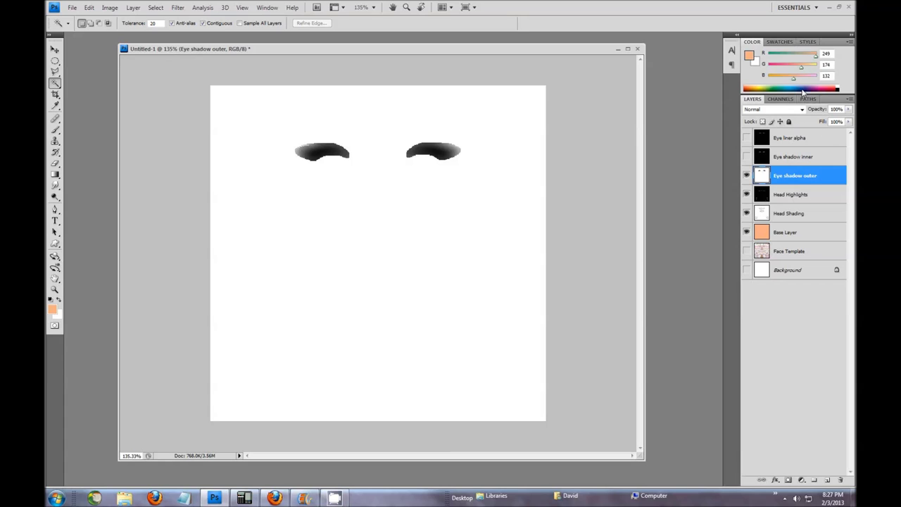
Pick a dark violet-purple swatch from the Swatches panel as the foreground colour.
click(784, 43)
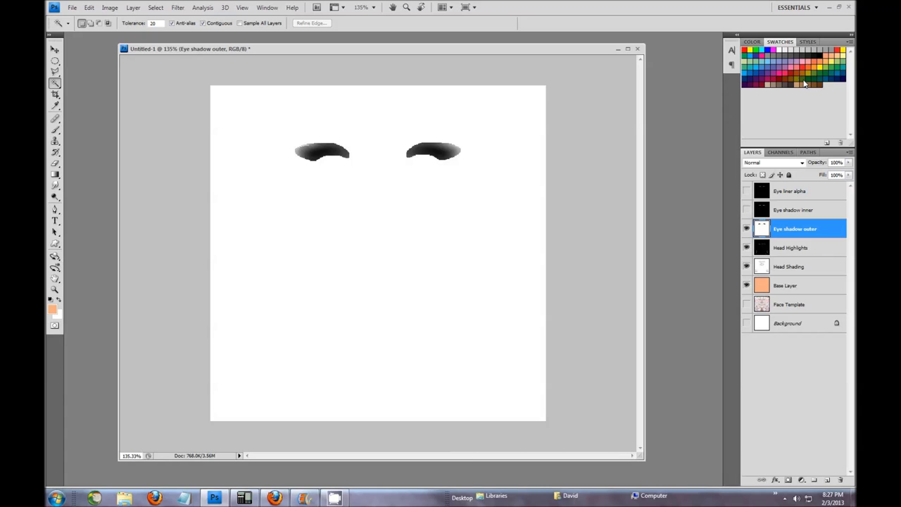
click(764, 83)
Add new Layer 1 and fill it completely with the purple foreground colour at 100% opacity.
click(828, 481)
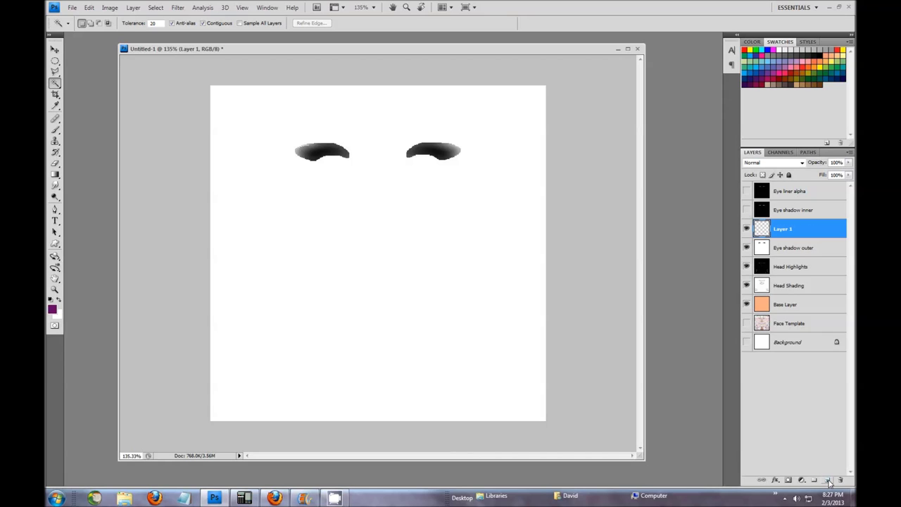
click(89, 8)
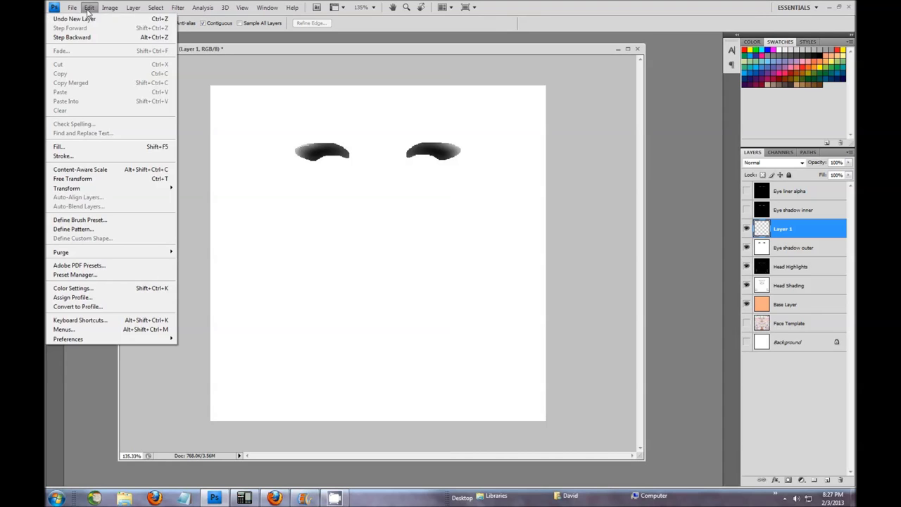
click(89, 150)
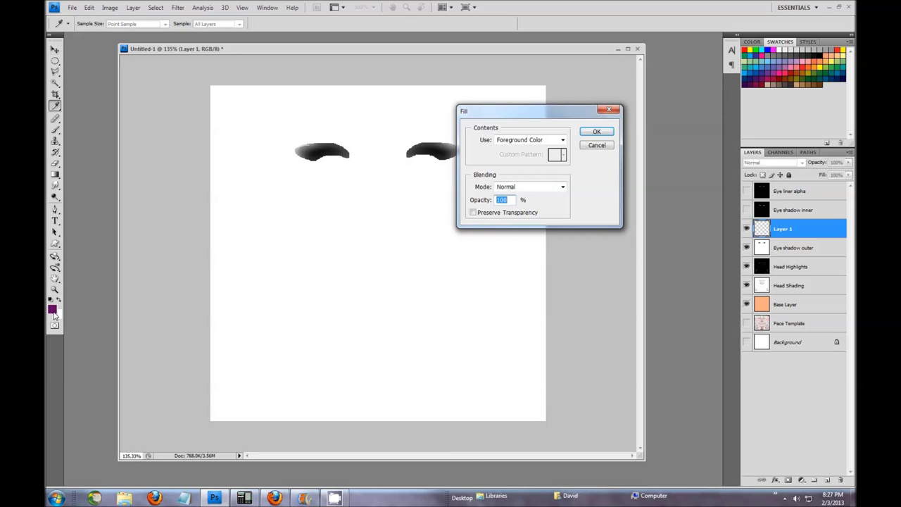
click(597, 132)
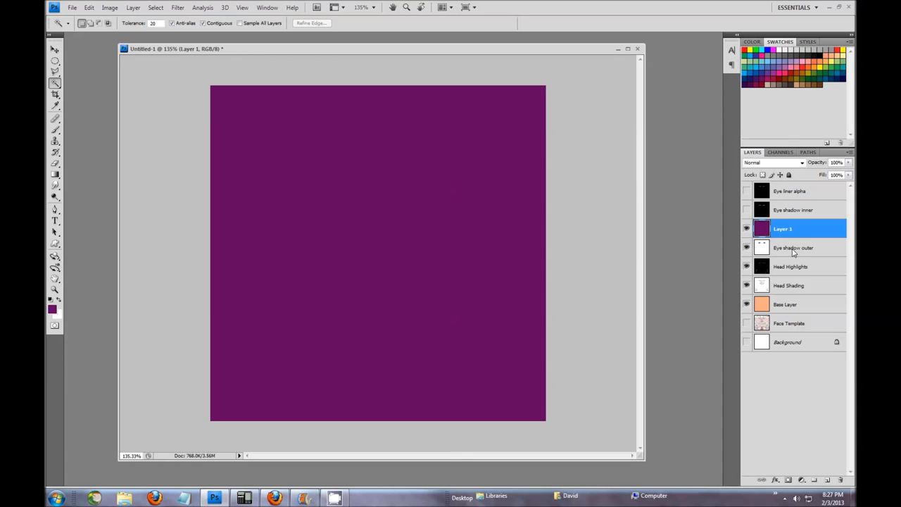
click(802, 163)
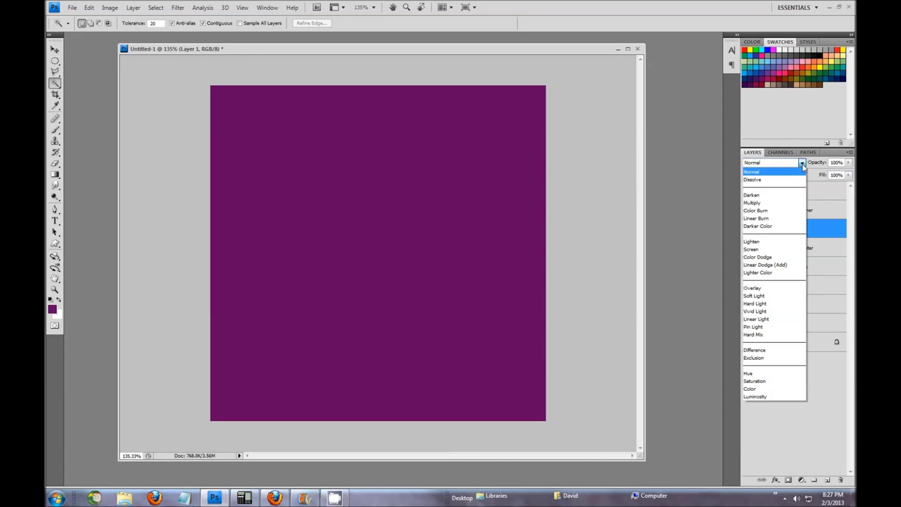
Set Layer 1 to Screen blending and compare it against Eye shadow outer.
click(762, 250)
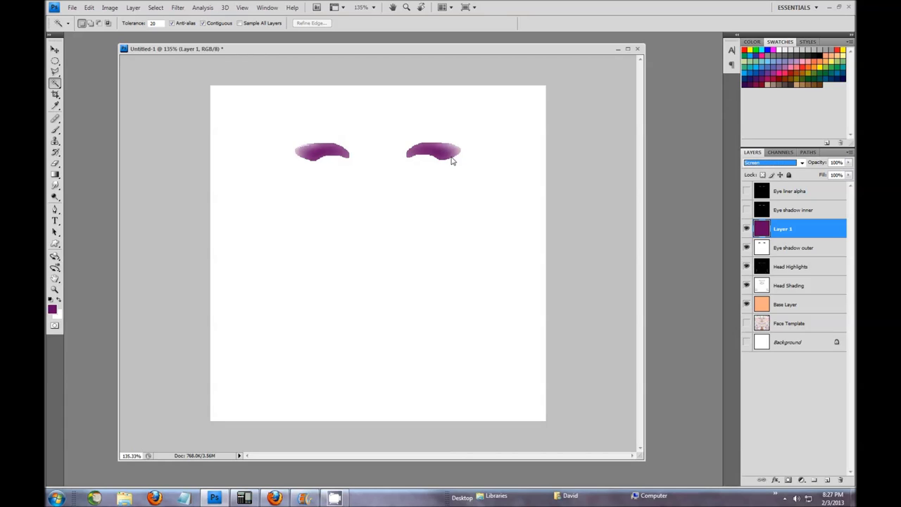
click(748, 247)
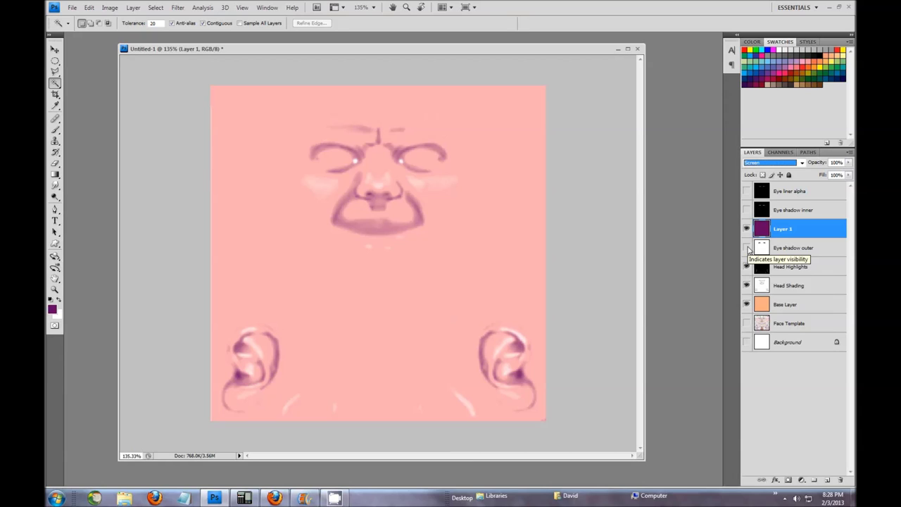
click(748, 248)
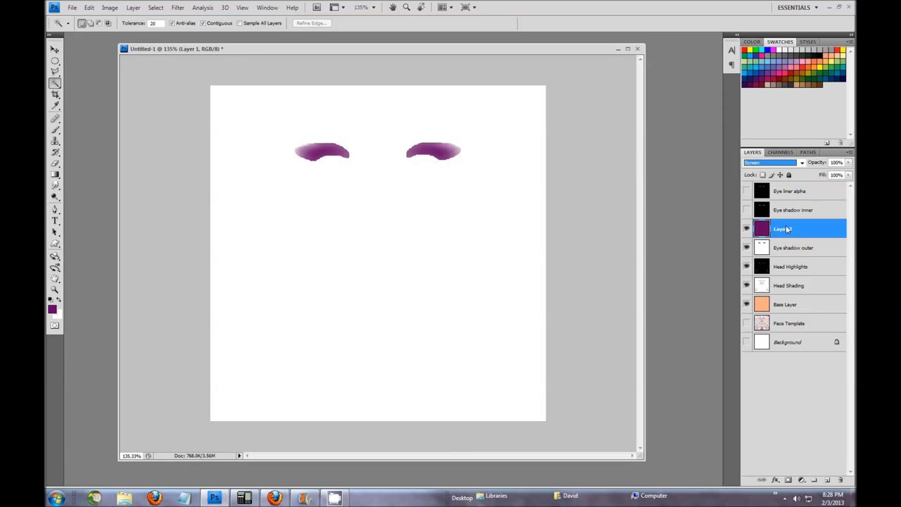
click(747, 230)
click(747, 229)
Try Multiply on Eye shadow outer, compare the result, then revert it to Normal.
click(798, 250)
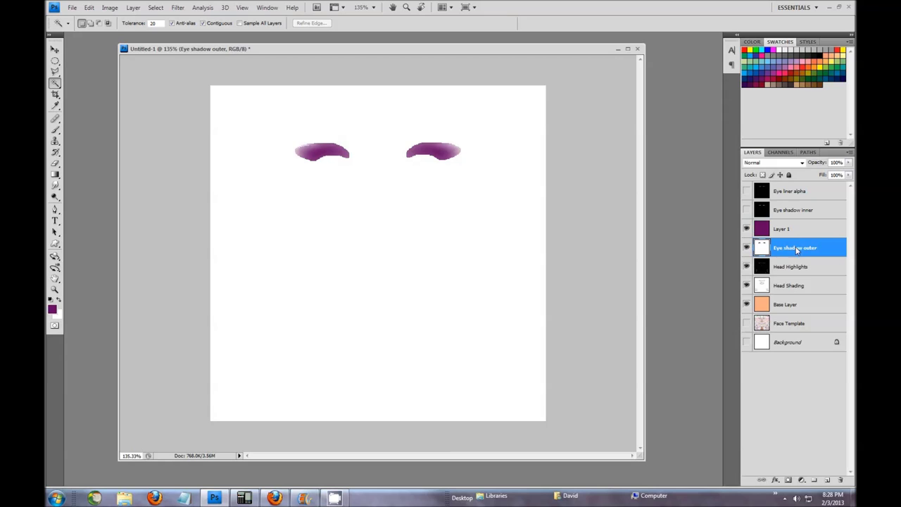
click(802, 163)
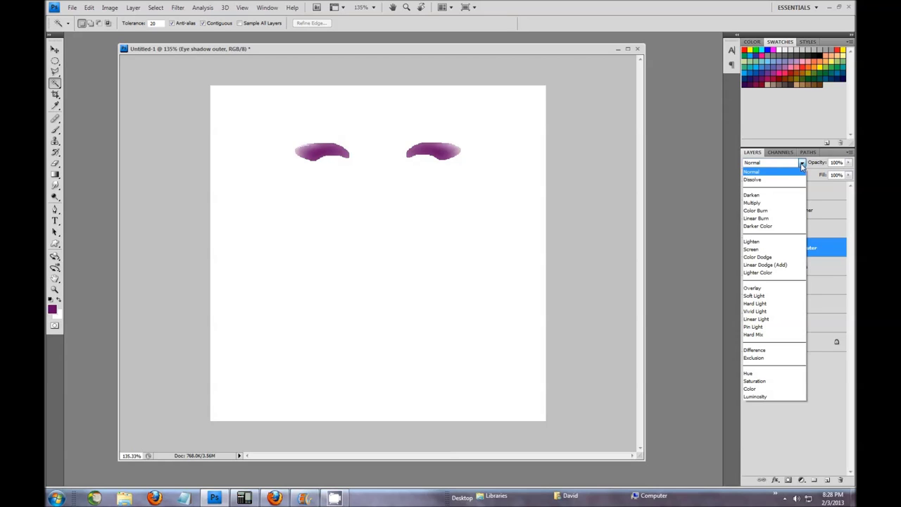
click(764, 204)
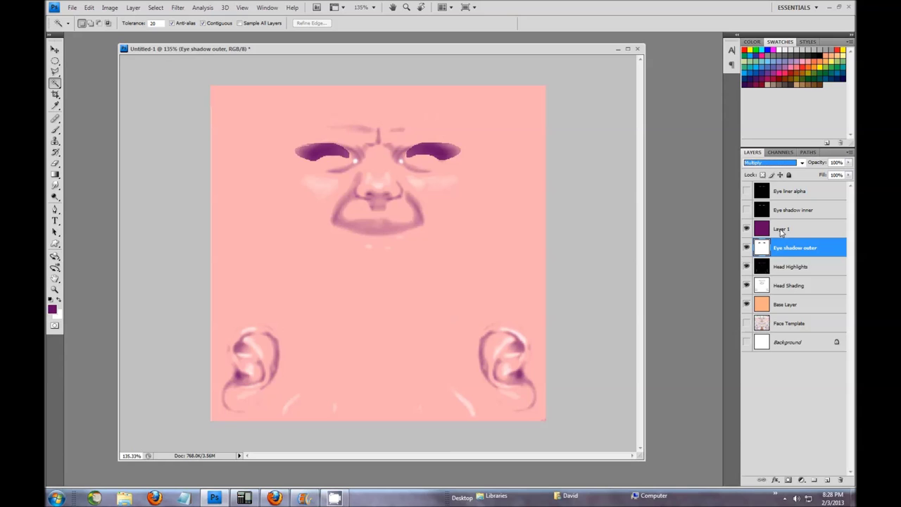
click(747, 228)
click(747, 229)
click(747, 229)
click(747, 229)
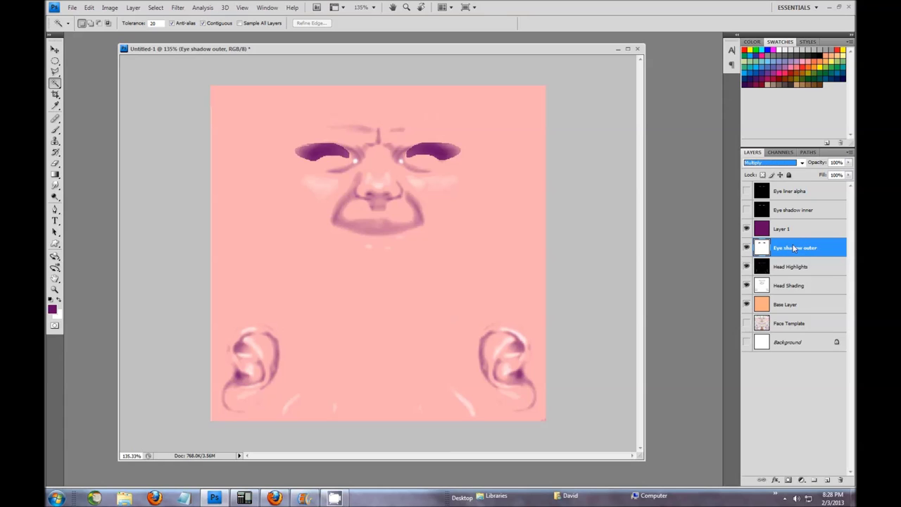
click(798, 164)
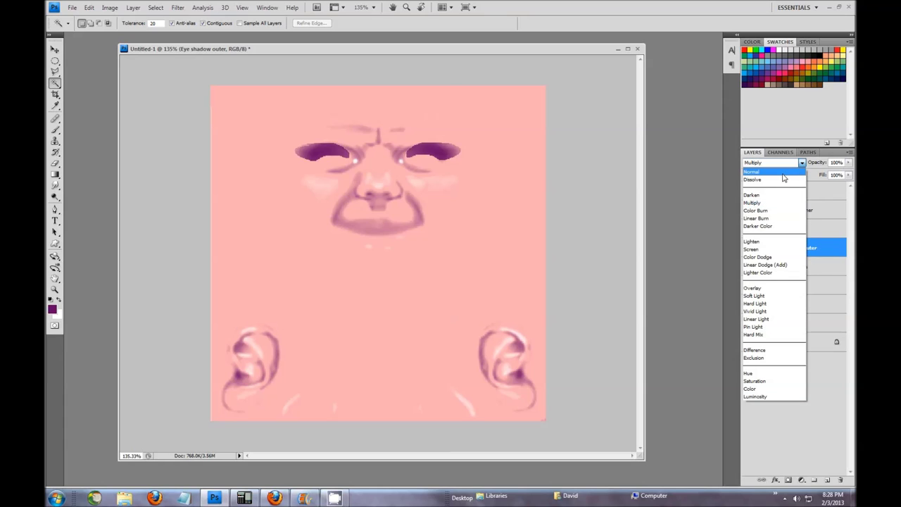
click(782, 174)
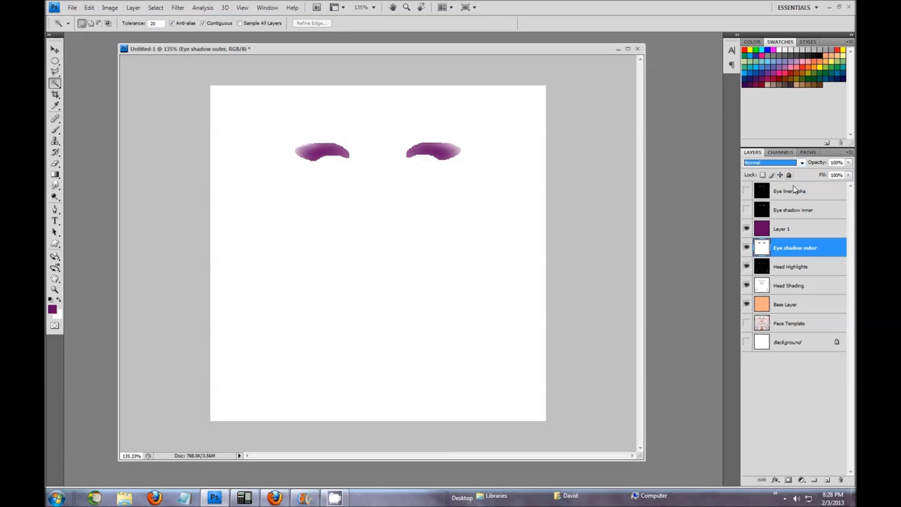
Select Layer 1 and Eye shadow outer together.
click(795, 233)
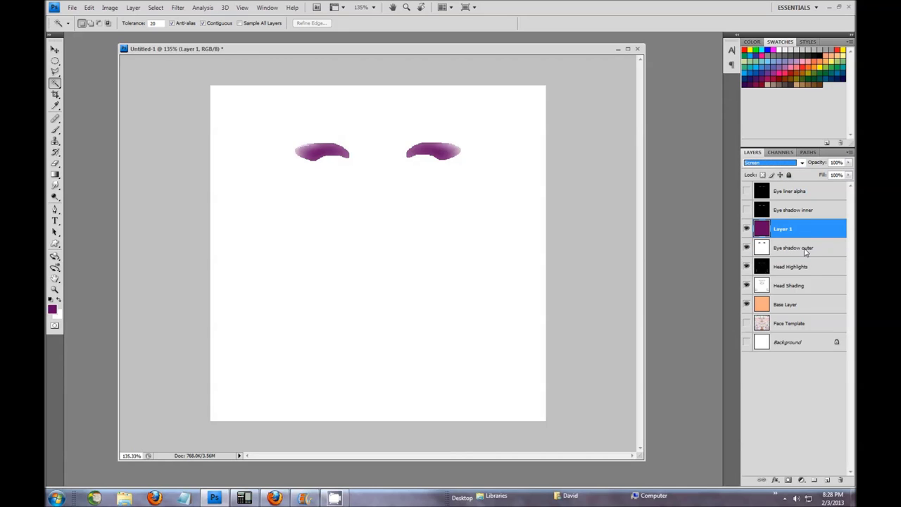
ctrl+click(806, 252)
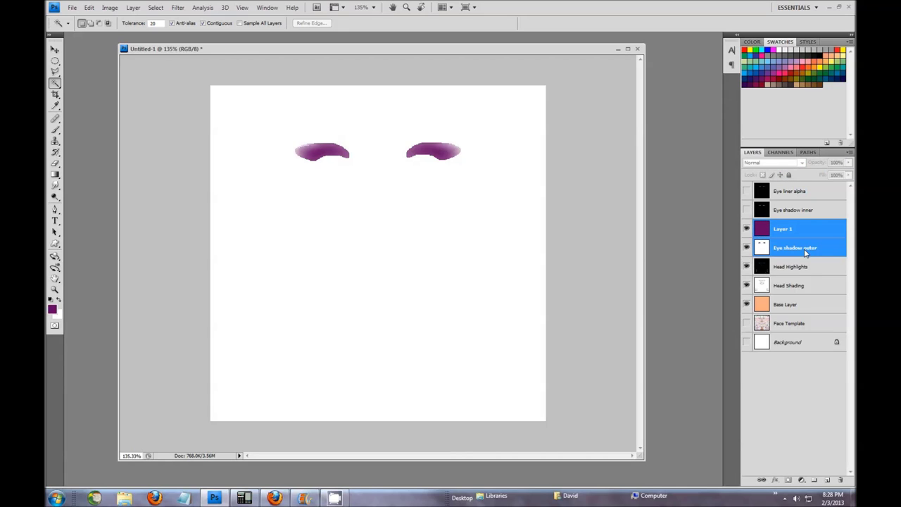
right_click(806, 252)
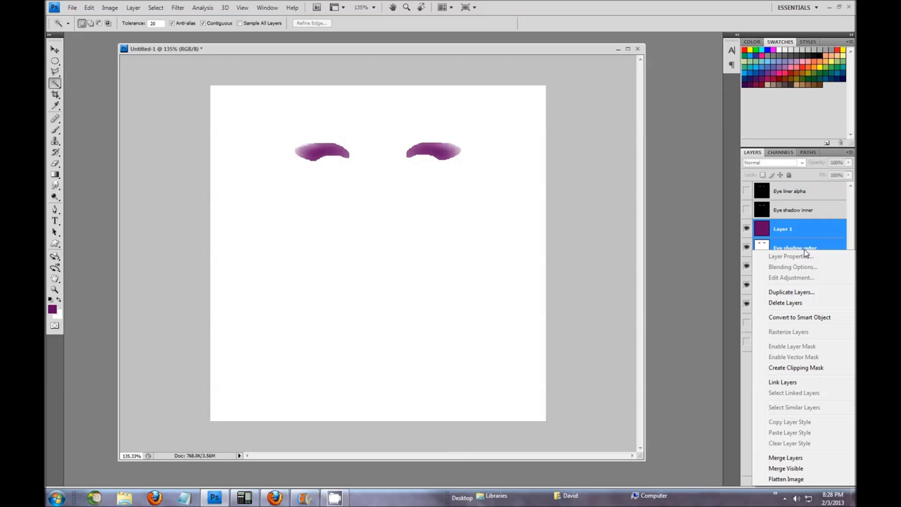
Merge the purple tint into the eye shadow and set the merged Layer 1 to Multiply.
click(785, 458)
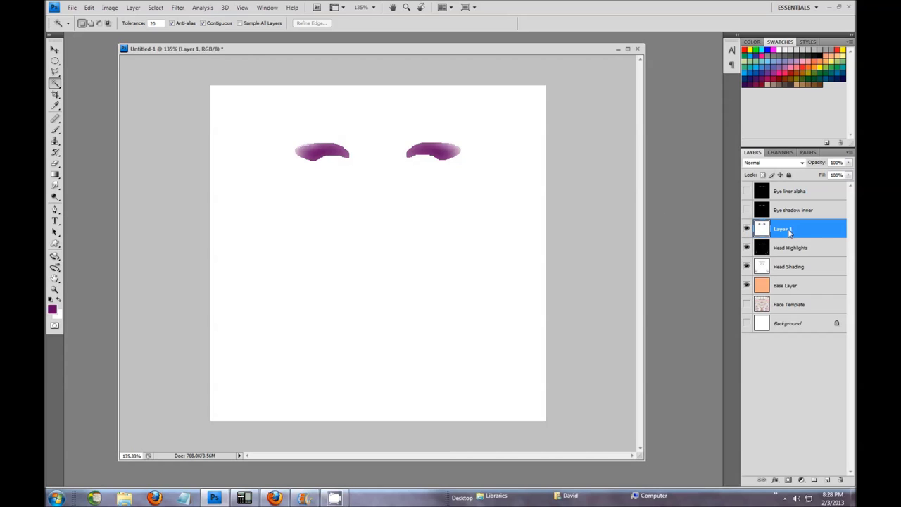
click(801, 162)
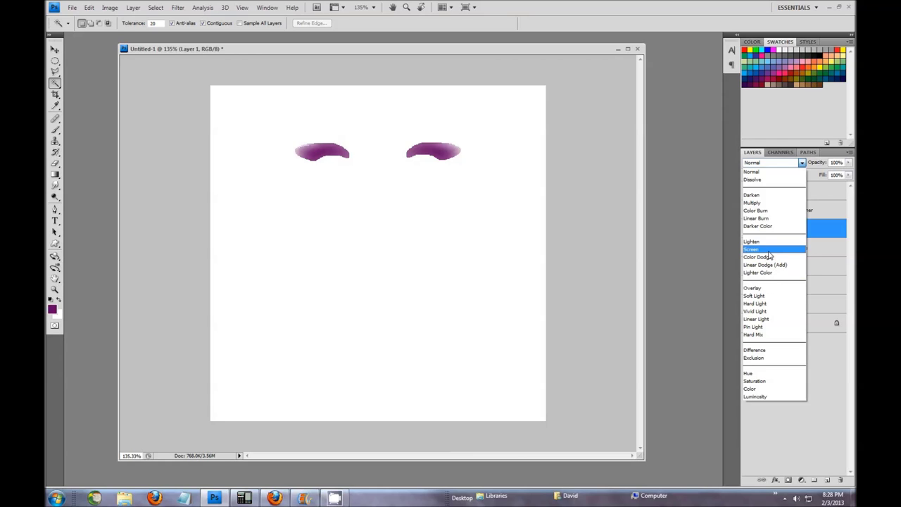
click(760, 203)
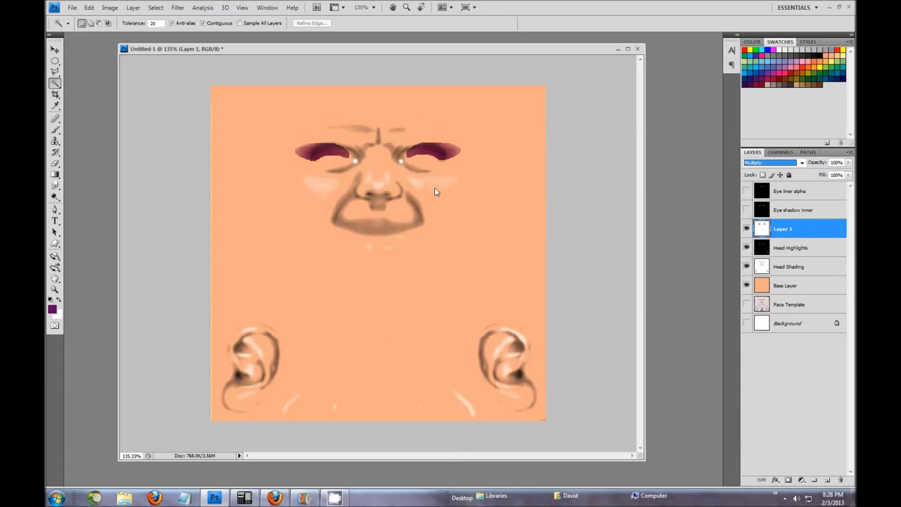
click(55, 50)
Zoom in on the eyes and apply a 1.8-pixel Gaussian Blur to Layer 1's eye shadow.
scroll(431, 123, up, 3)
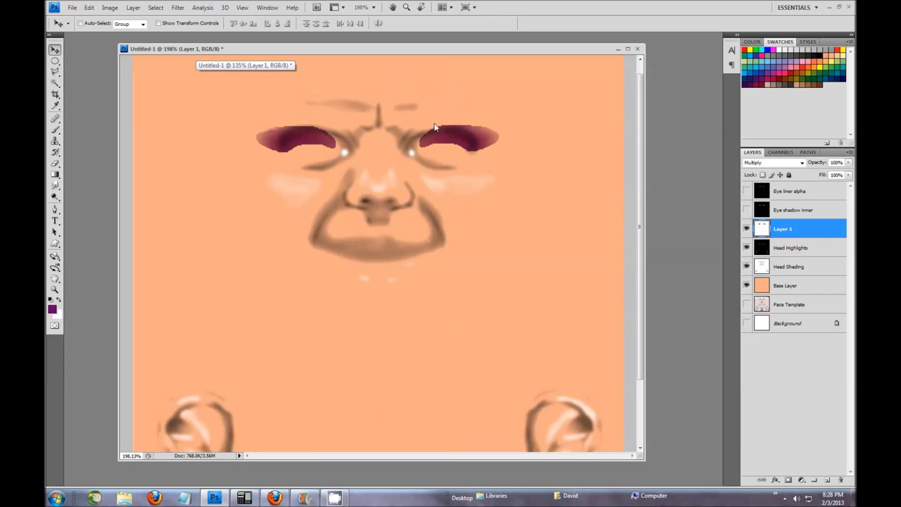
scroll(493, 121, up, 1)
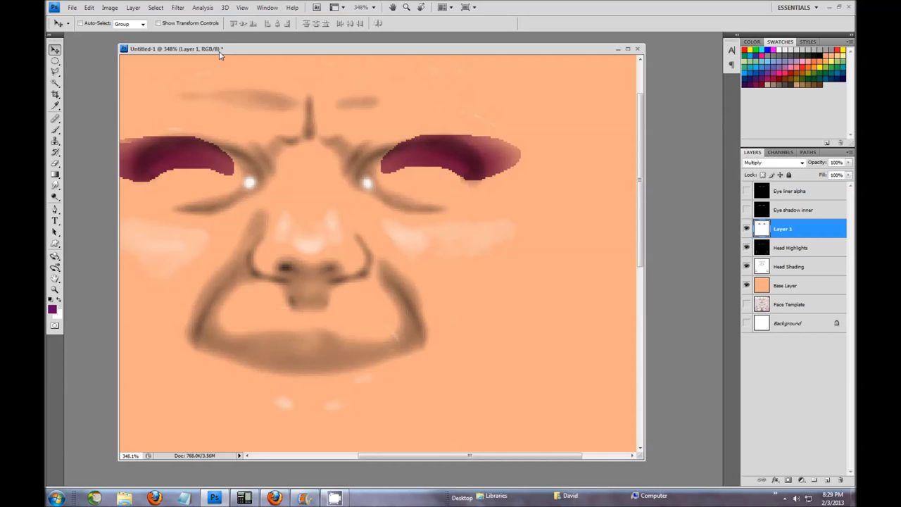
click(178, 8)
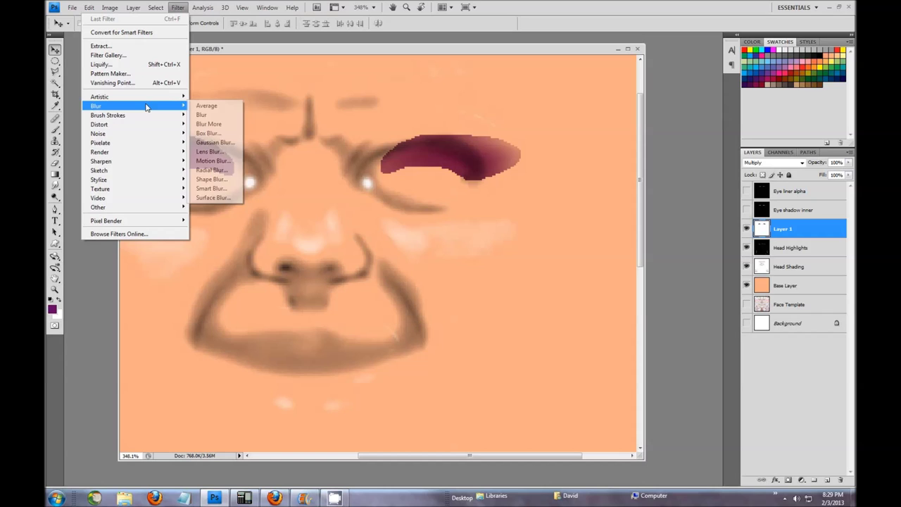
click(217, 143)
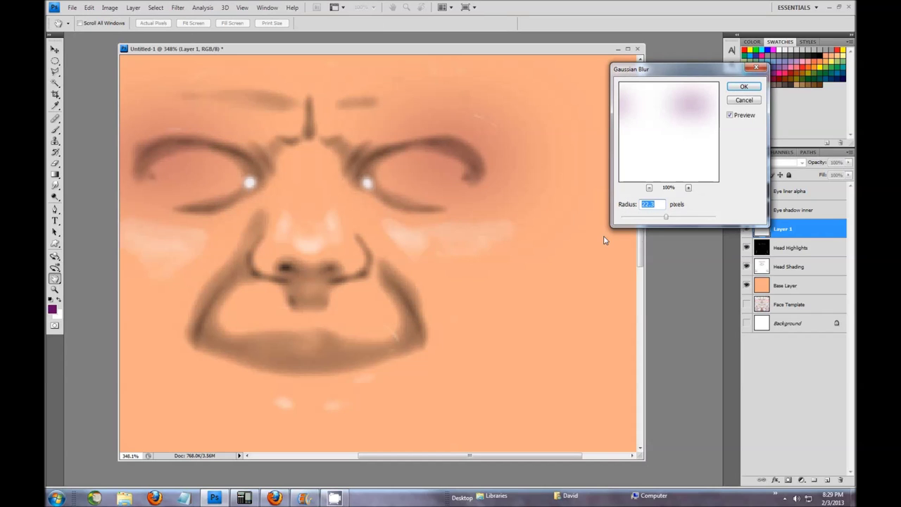
drag(669, 218, 631, 226)
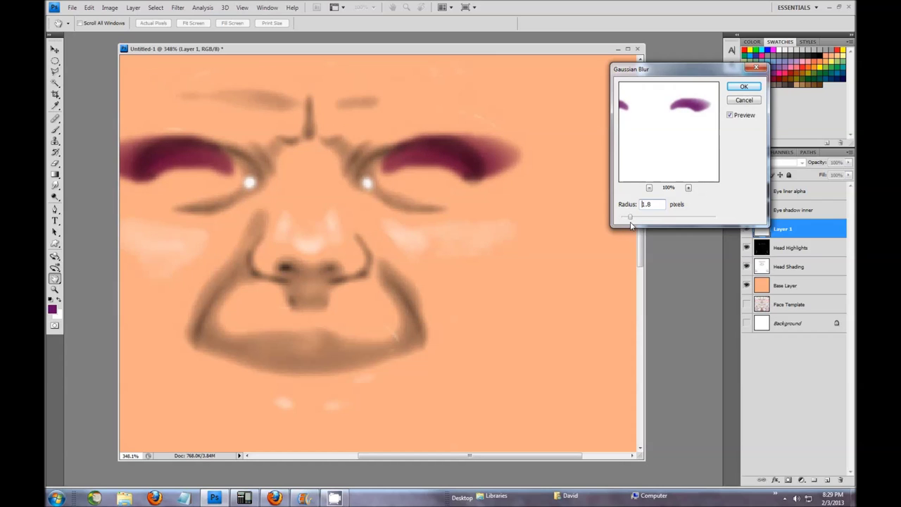
drag(630, 225, 632, 225)
click(744, 87)
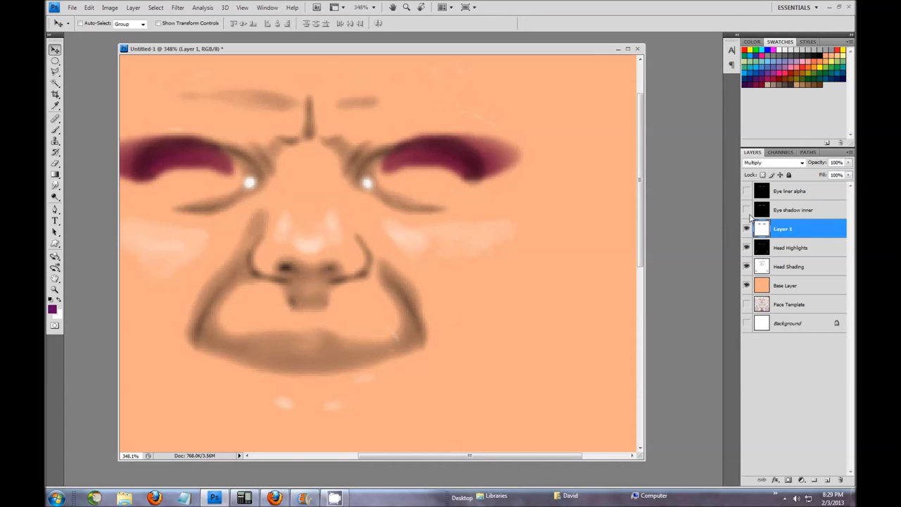
alt+click(747, 210)
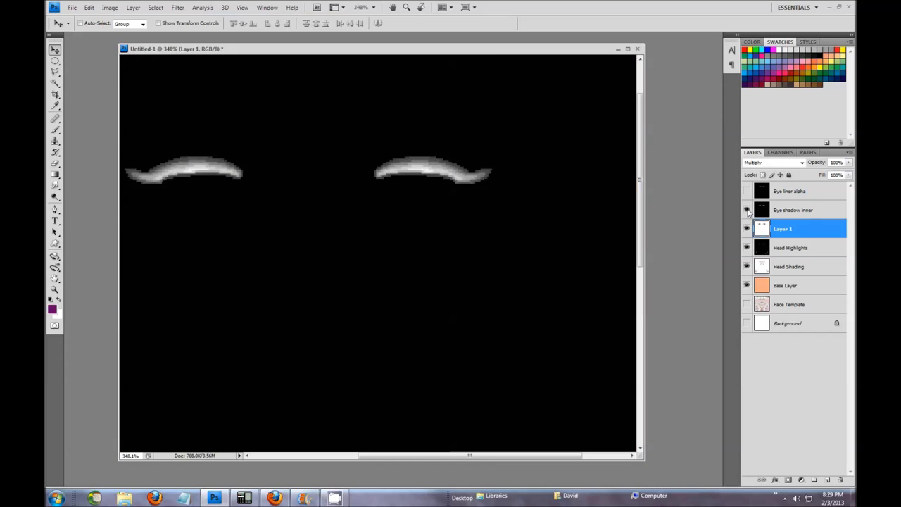
Select Eye shadow inner and invert it so the brow strokes become dark on white.
alt+click(747, 211)
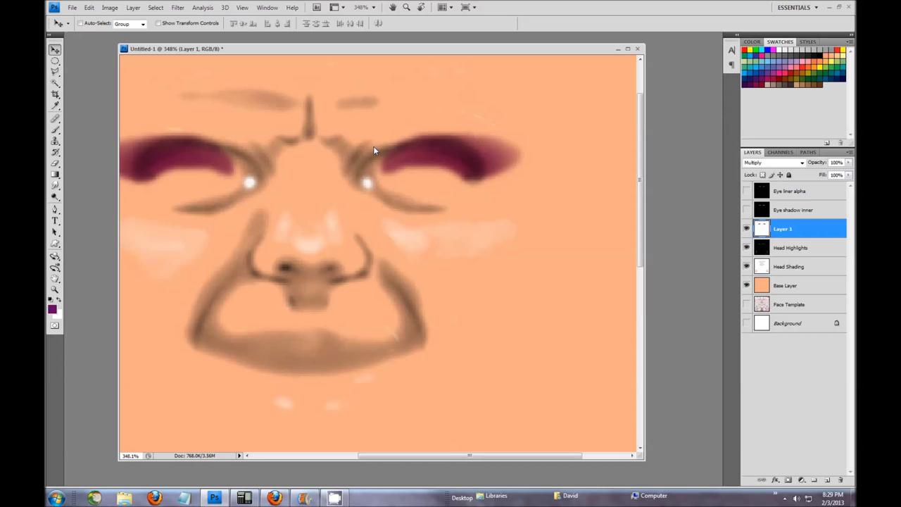
alt+click(747, 211)
click(793, 210)
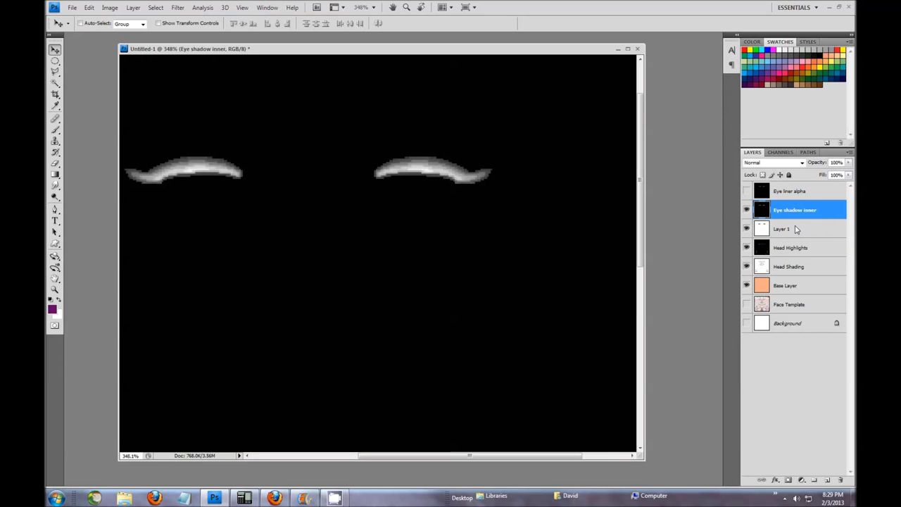
scroll(399, 227, down, 3)
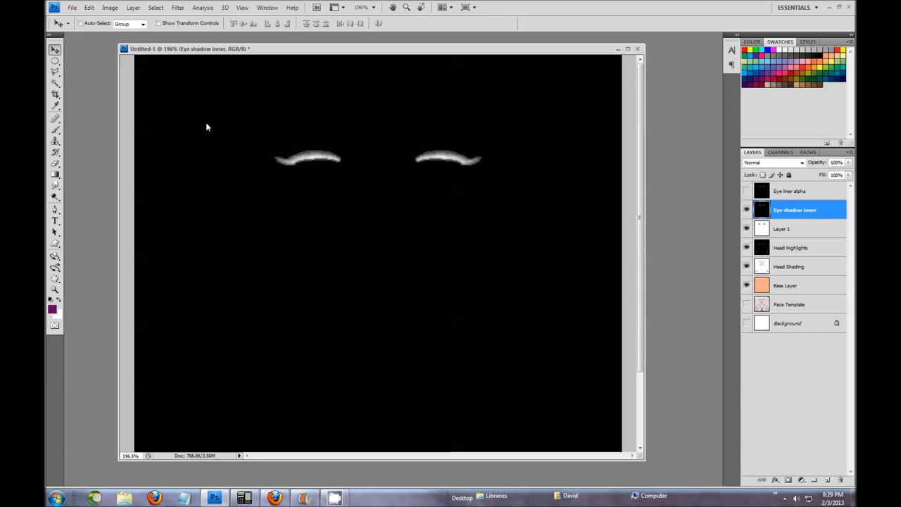
click(109, 9)
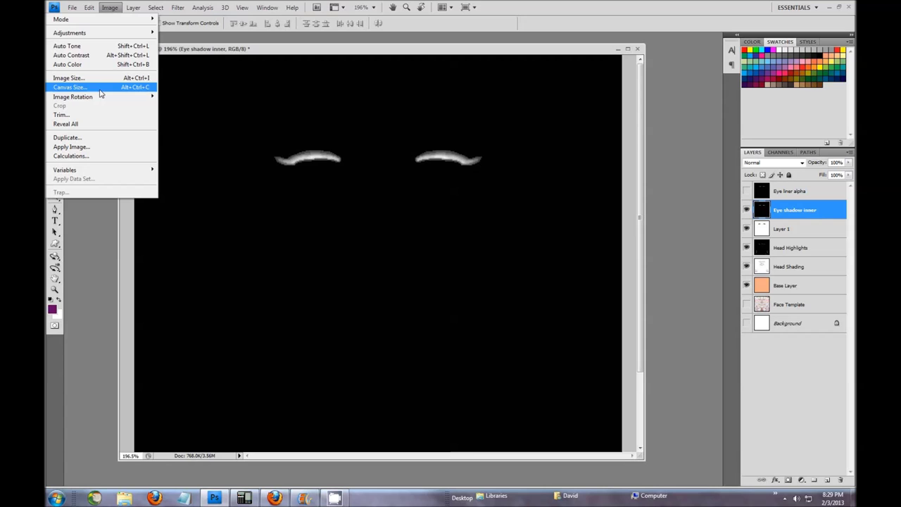
mouse_move(102, 33)
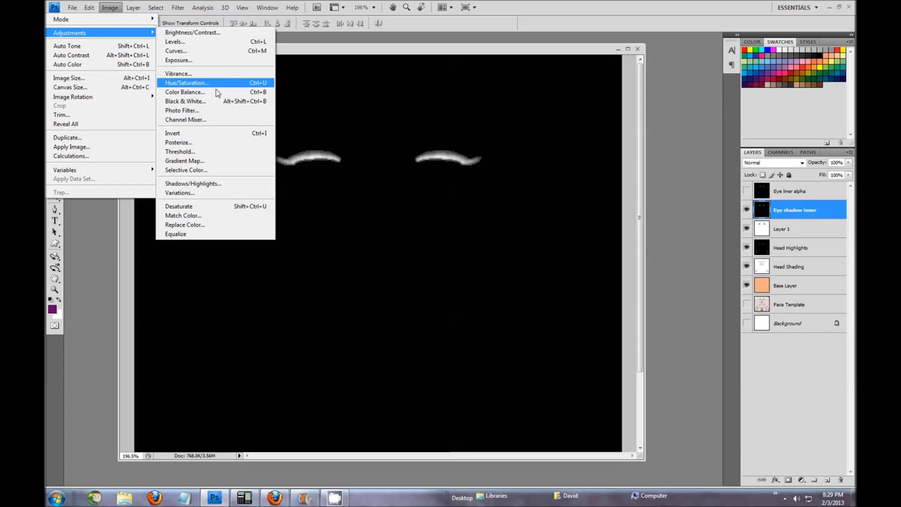
click(222, 139)
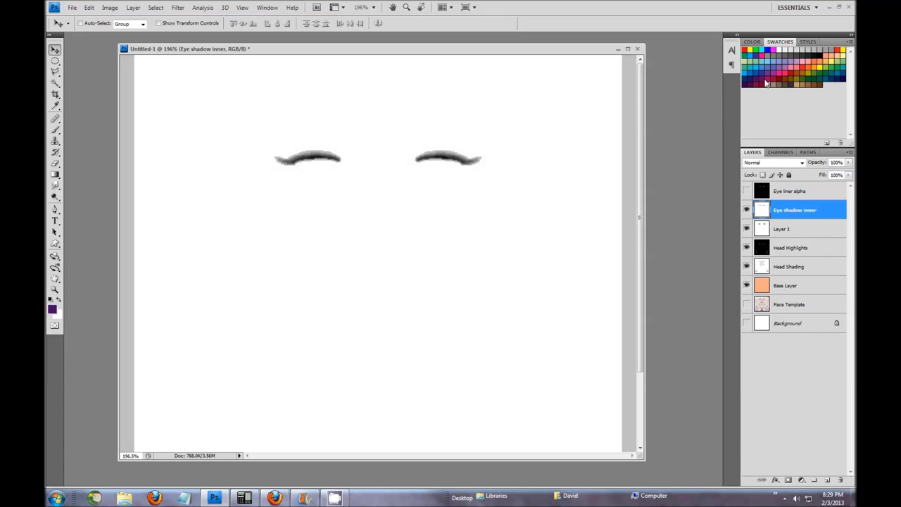
Create Layer 2, fill it with the purple foreground colour, and set it to Screen.
click(826, 479)
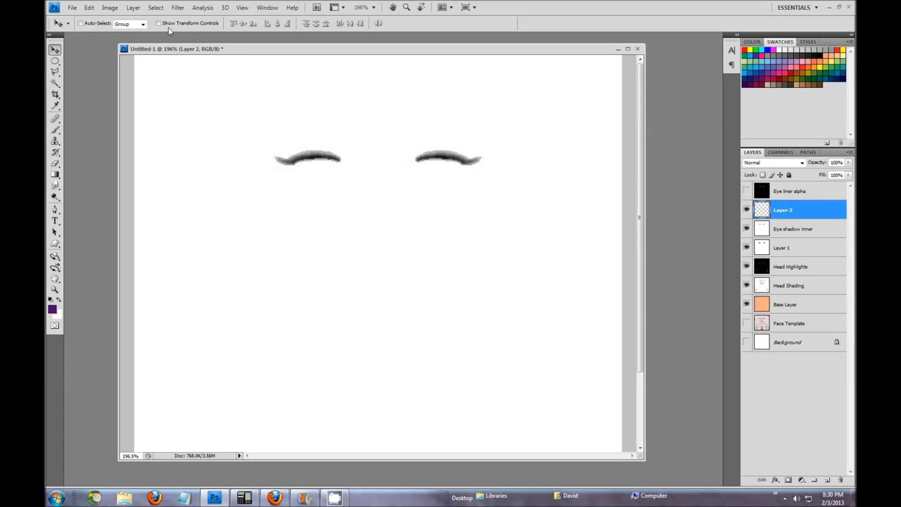
click(89, 7)
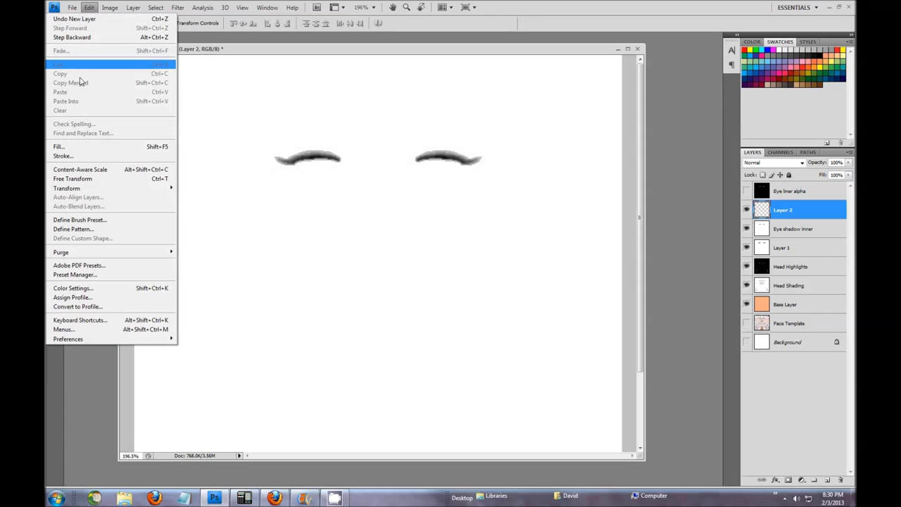
click(79, 146)
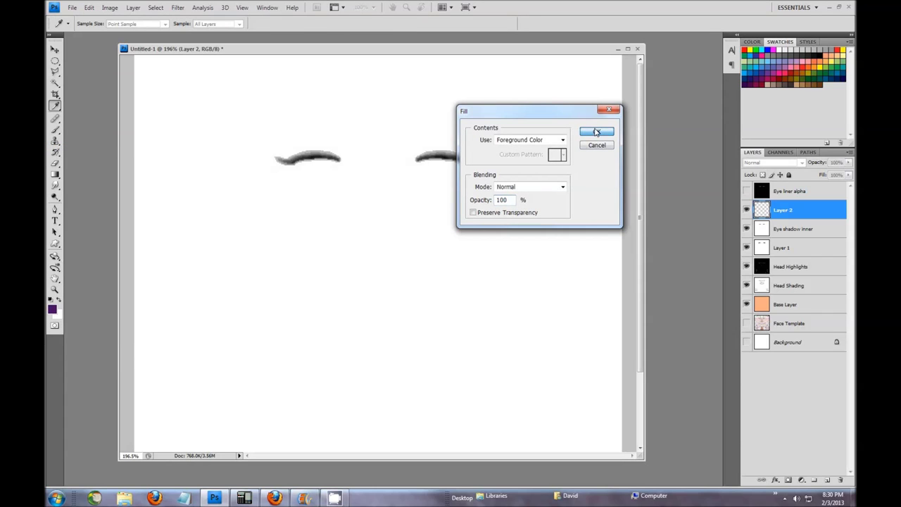
click(596, 131)
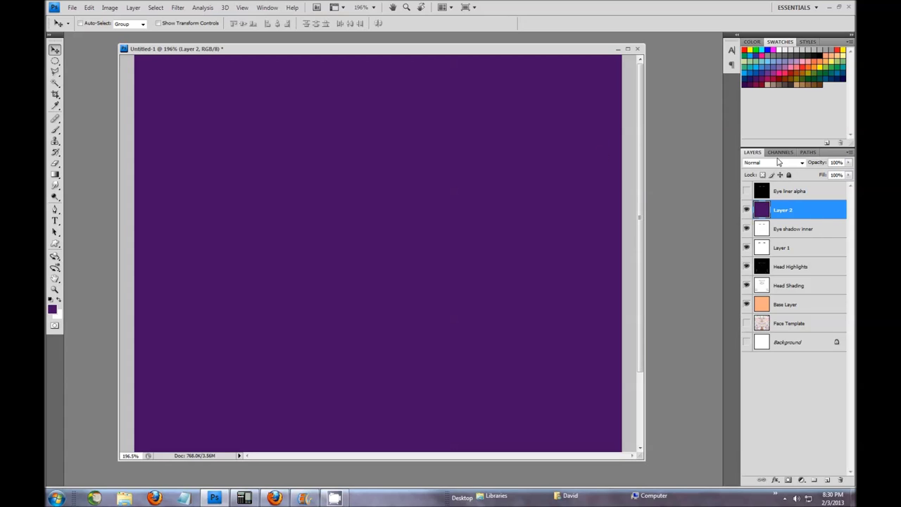
click(801, 163)
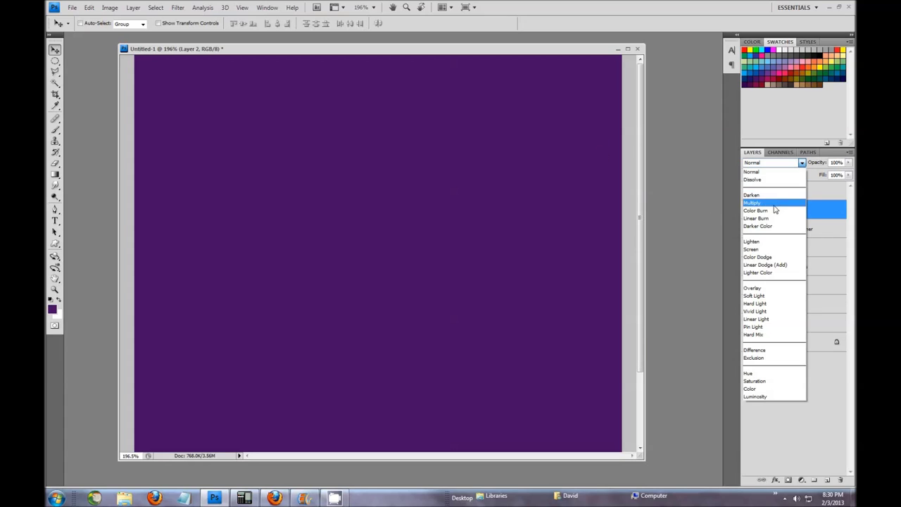
click(768, 250)
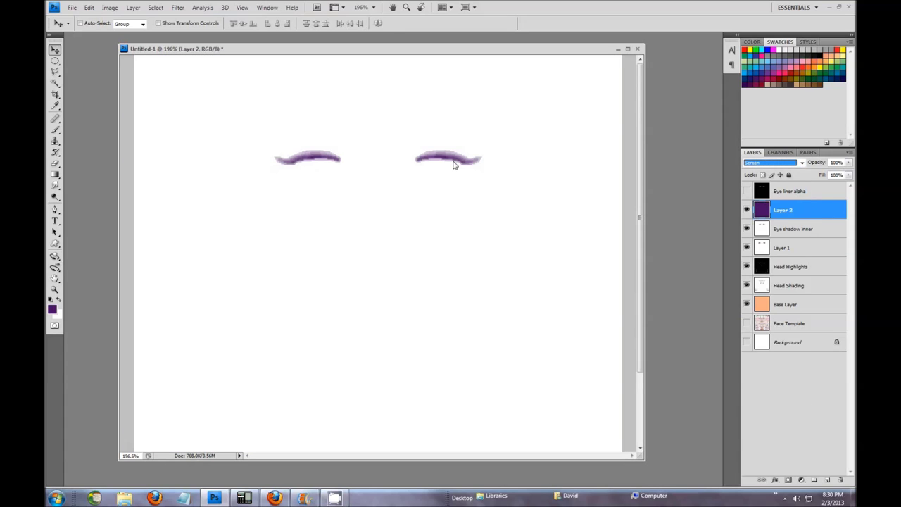
Merge Eye shadow inner into Layer 2 and set the result to Multiply.
shift+click(800, 231)
right_click(799, 232)
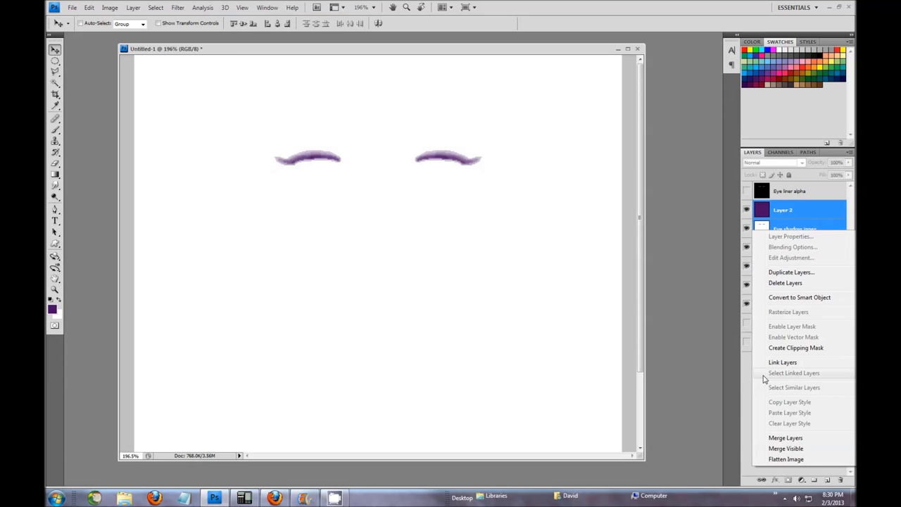
click(786, 438)
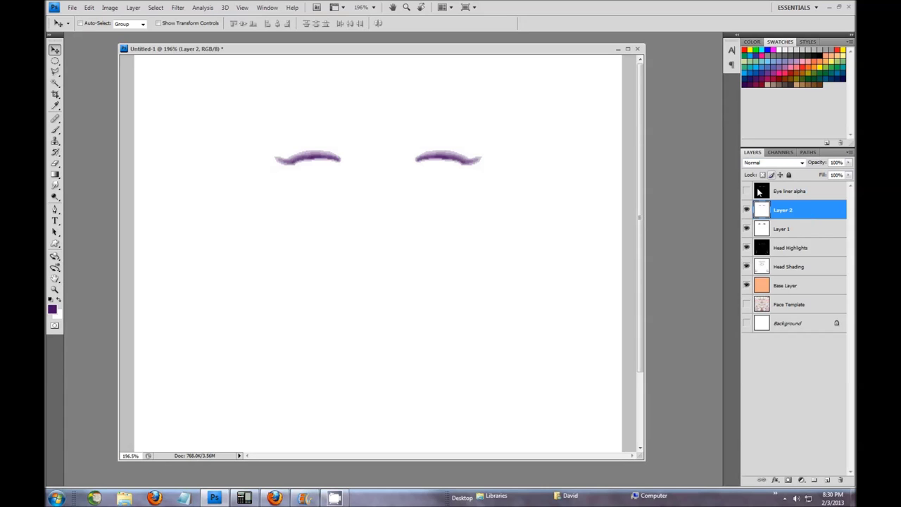
click(798, 162)
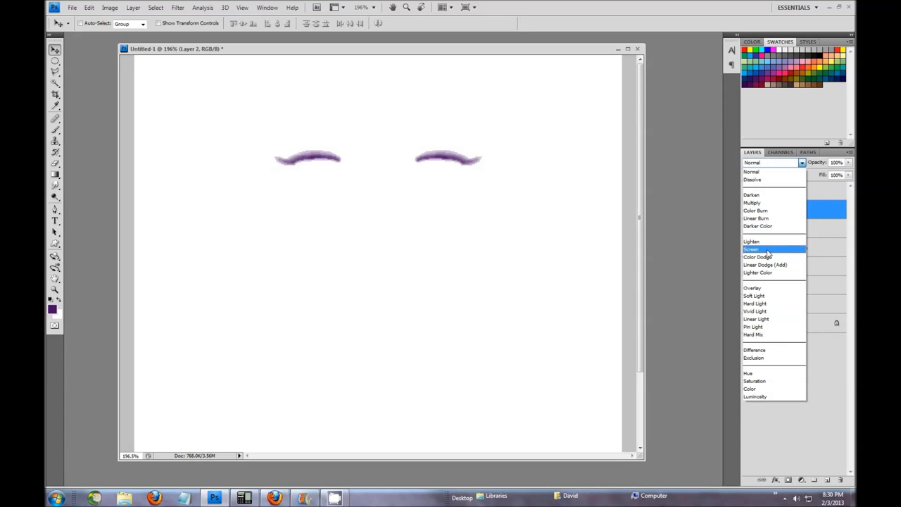
click(765, 205)
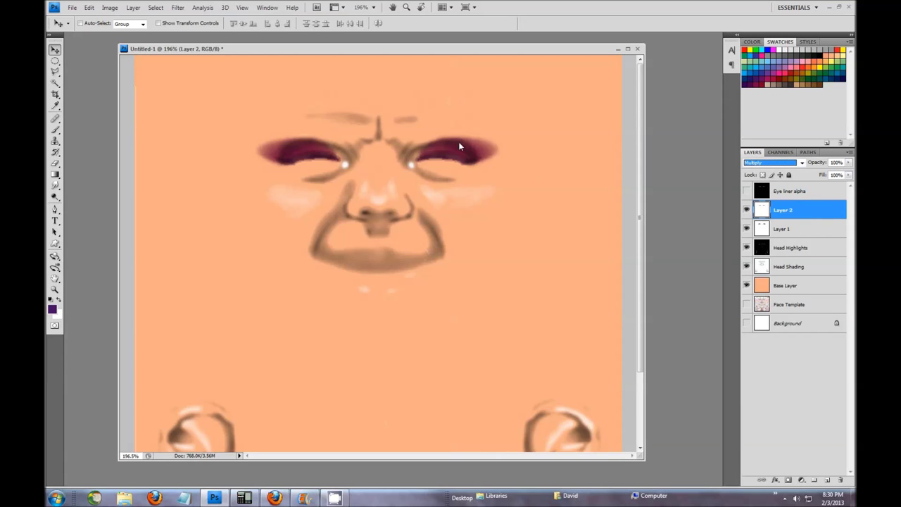
Toggle Layer 2 off and on to compare the face, then select Eye liner alpha.
click(746, 210)
click(747, 210)
click(747, 211)
click(747, 210)
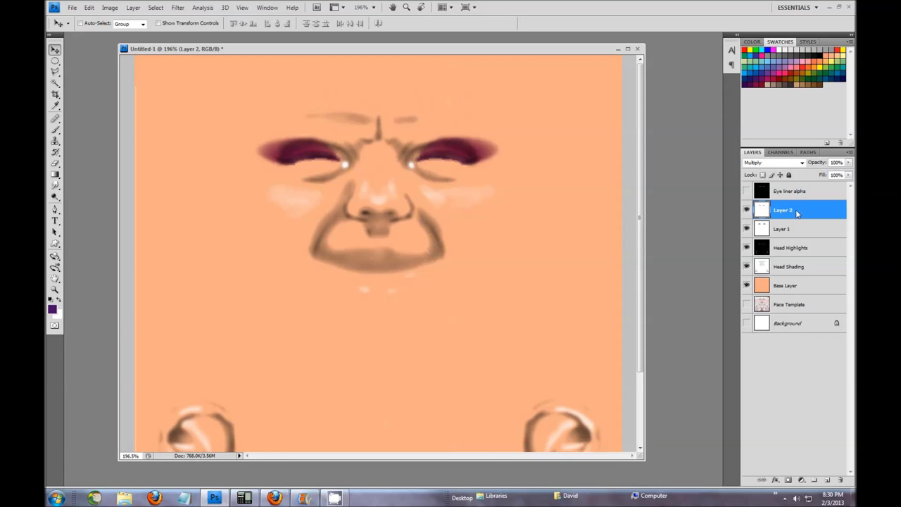
click(760, 195)
Show Eye liner alpha, Magic Wand the black area around the eyeliner, and zoom in.
click(747, 192)
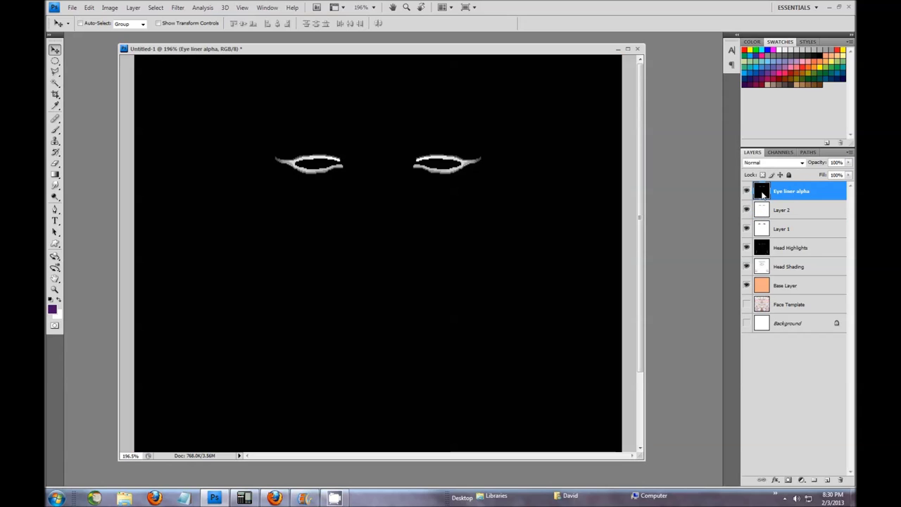
click(54, 83)
click(416, 261)
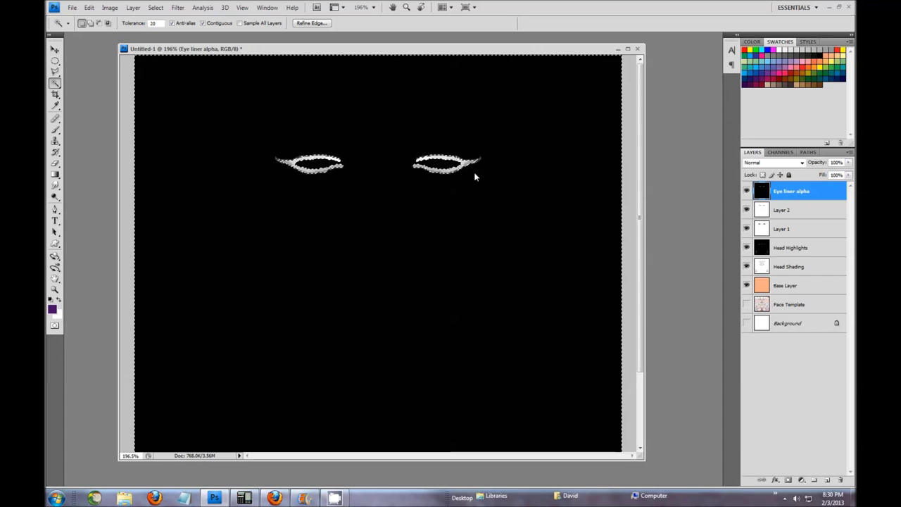
scroll(441, 143, up, 3)
scroll(465, 158, up, 4)
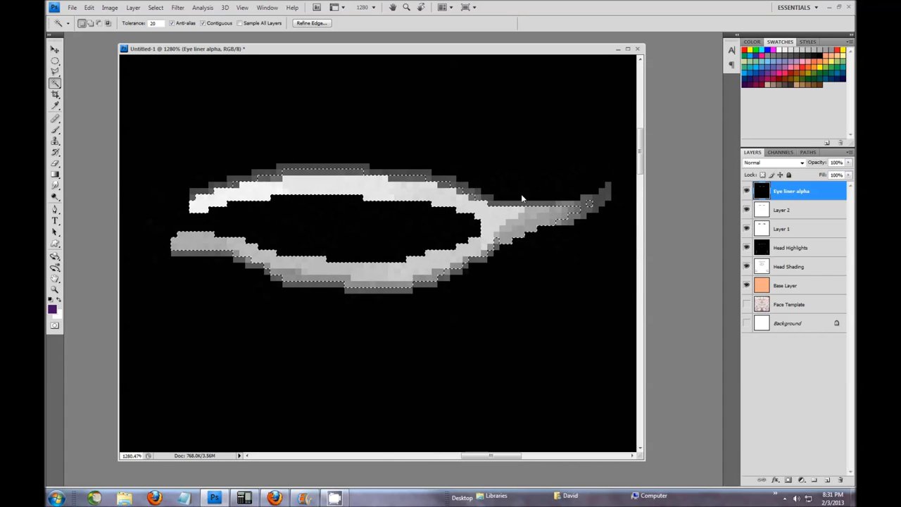
scroll(521, 195, up, 2)
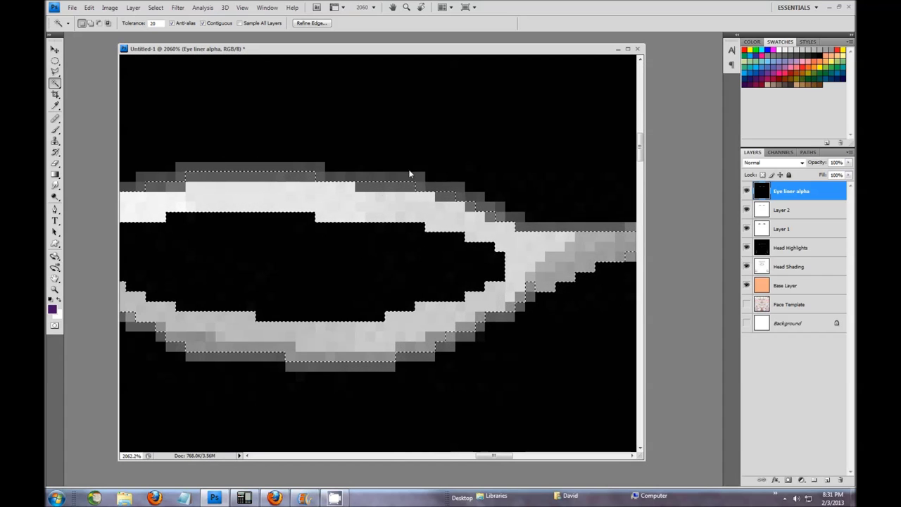
click(160, 24)
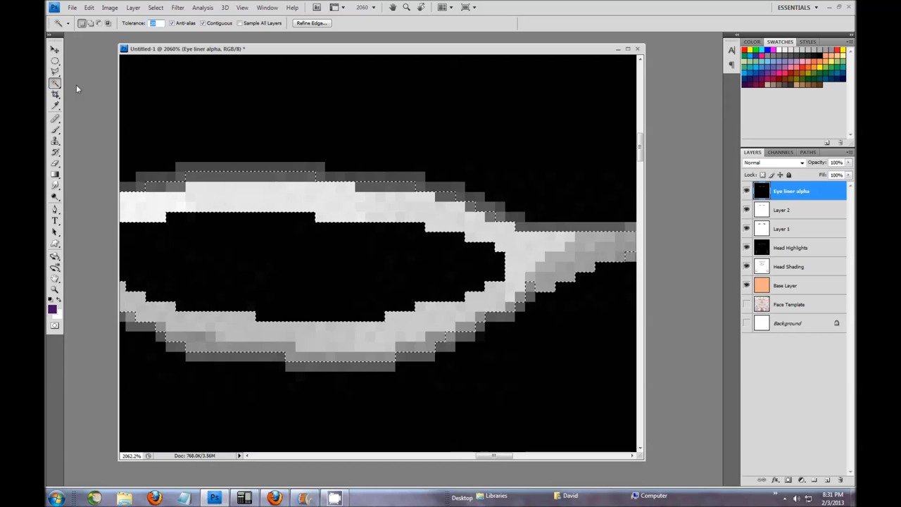
Sample the black background and eyeliner edge pixels with the Eyedropper, reaching grey 107, 107, 107.
click(757, 43)
click(54, 105)
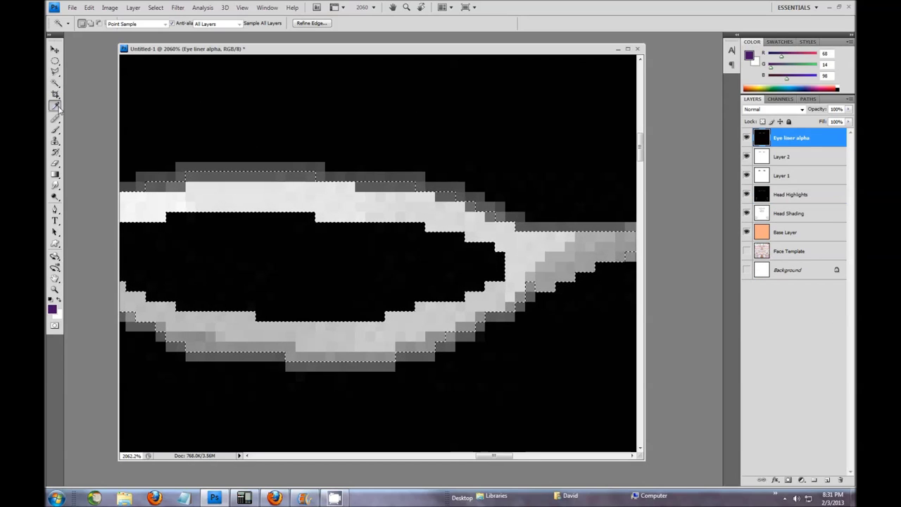
click(477, 151)
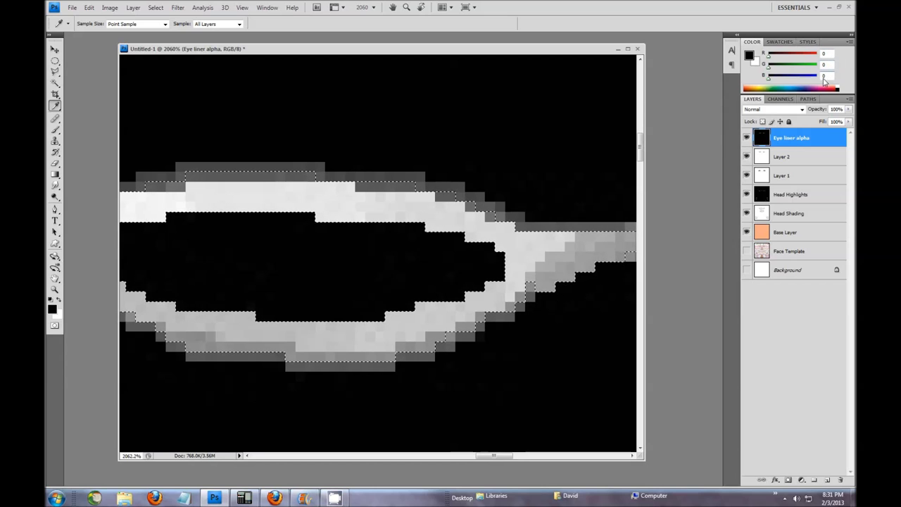
click(565, 245)
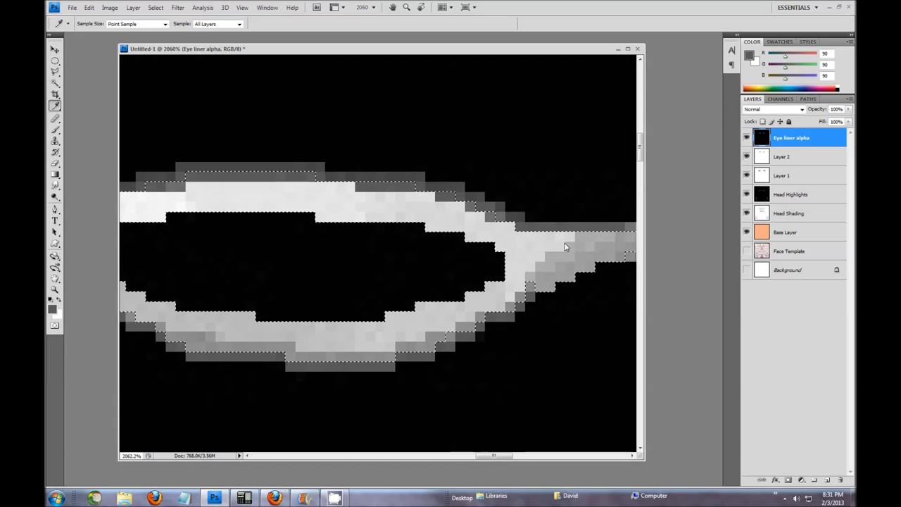
click(521, 214)
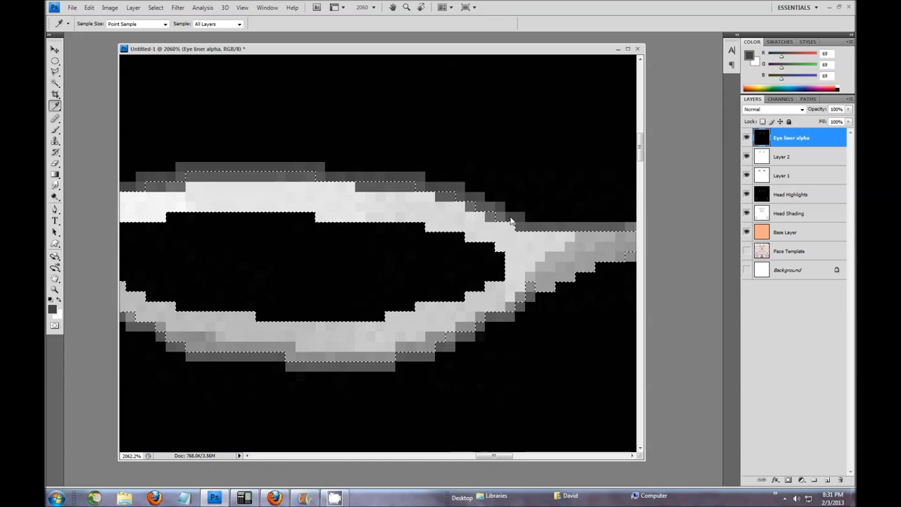
click(503, 220)
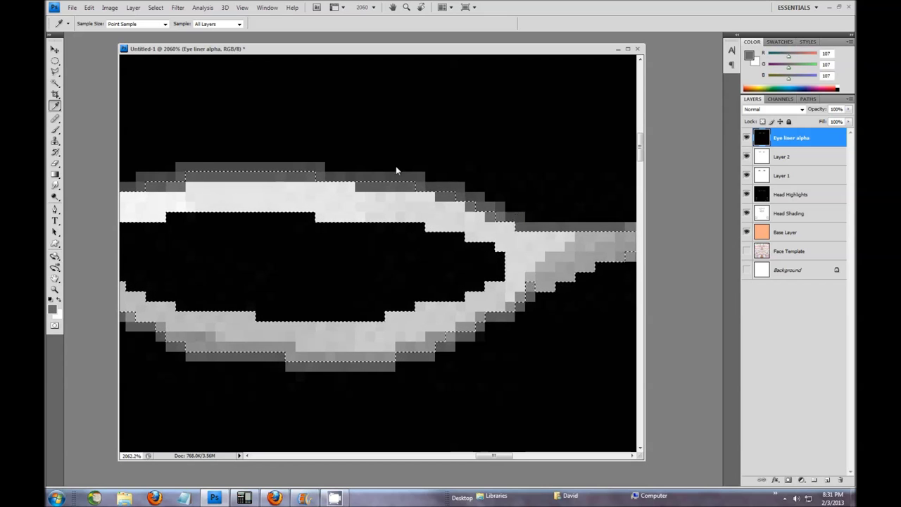
scroll(444, 246, down, 2)
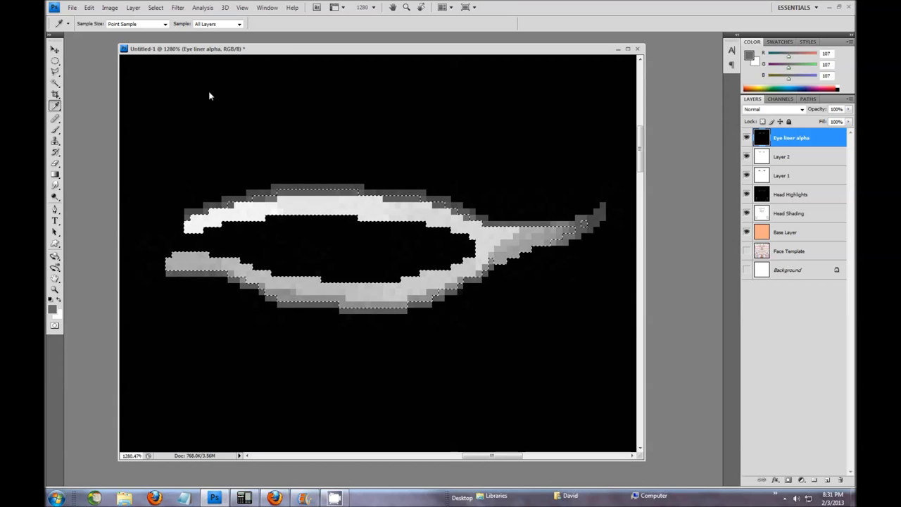
click(55, 84)
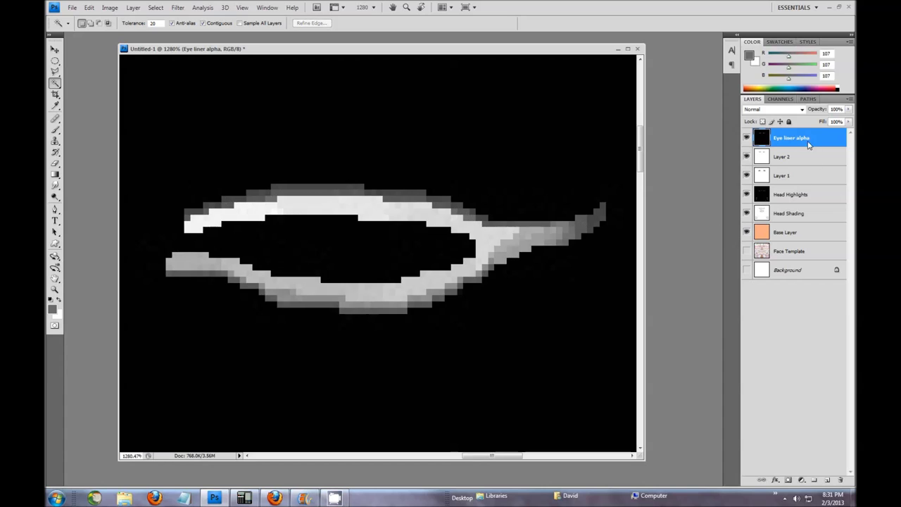
Invert the Eye liner alpha layer.
scroll(537, 165, down, 5)
scroll(421, 187, down, 3)
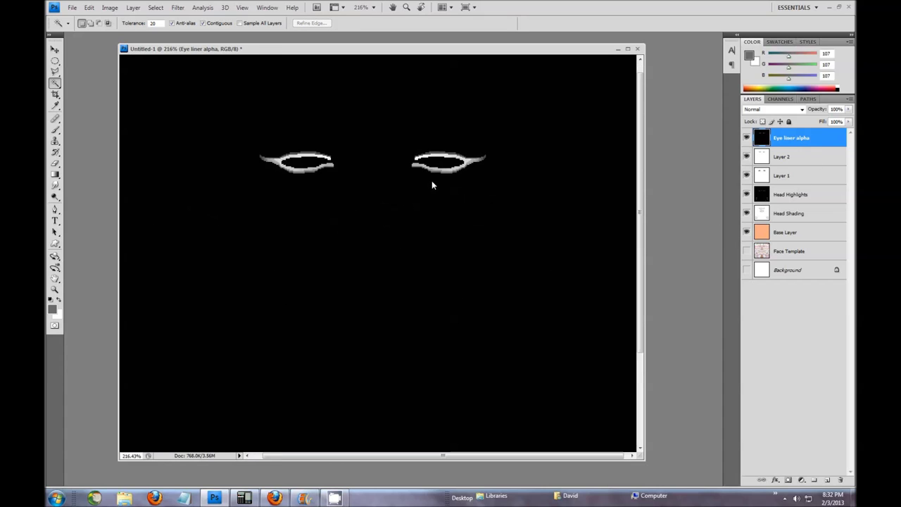
scroll(420, 148, up, 2)
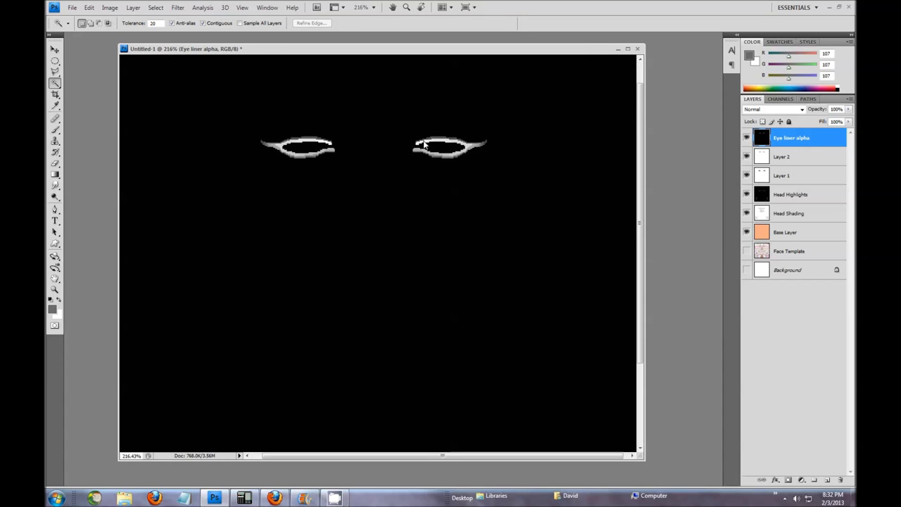
click(107, 8)
mouse_move(97, 40)
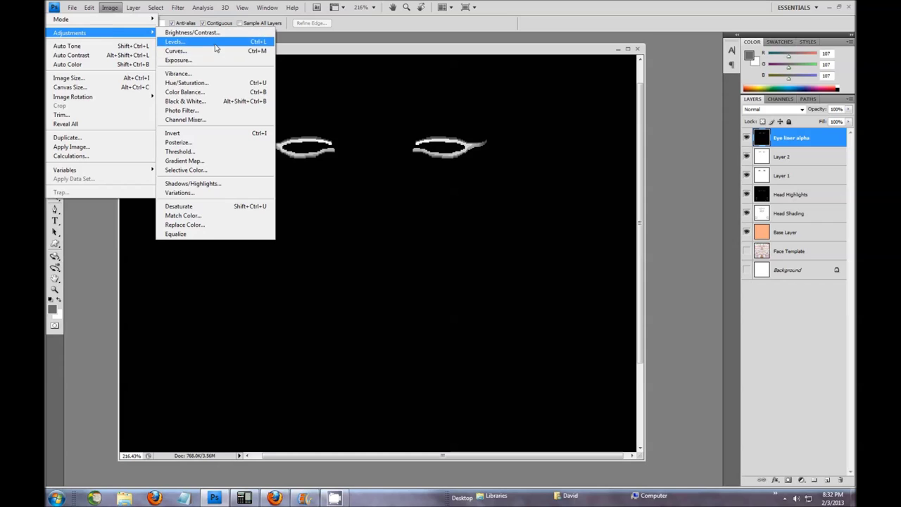
click(211, 133)
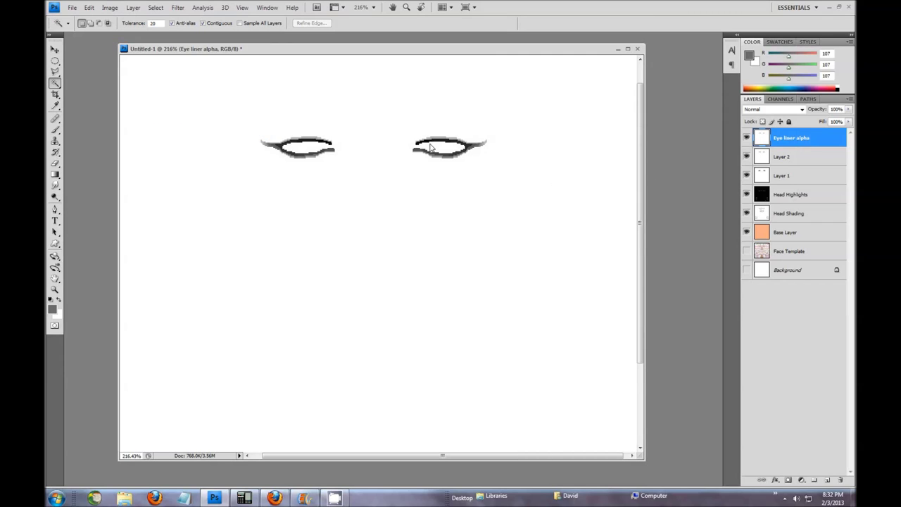
Set Eye liner alpha to Multiply and compare the face with it hidden and shown.
click(803, 110)
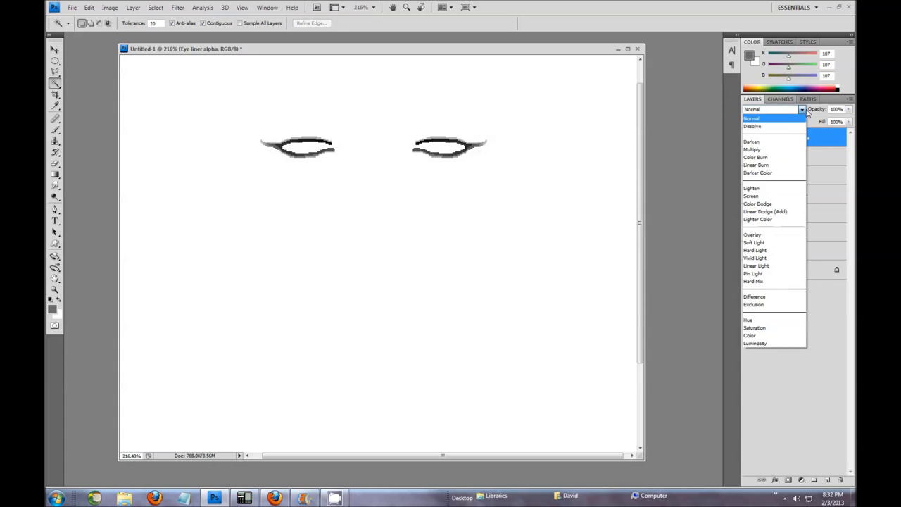
click(772, 150)
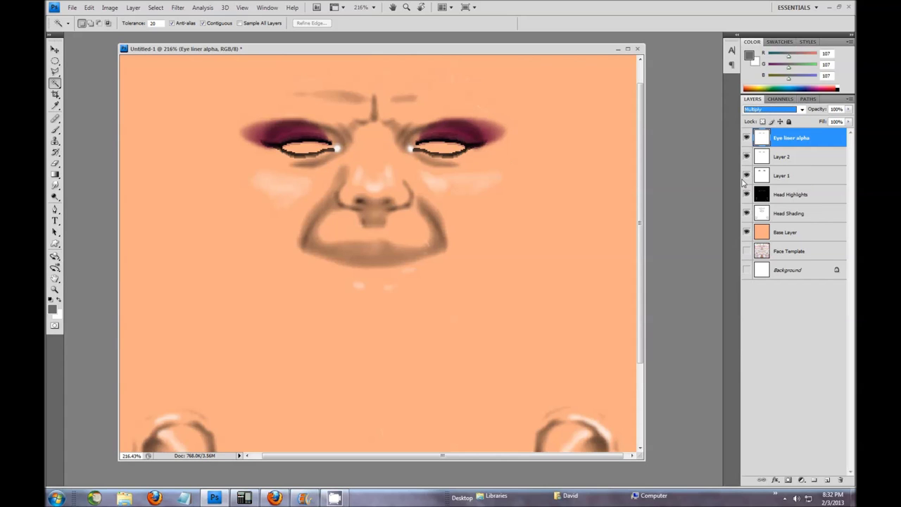
click(747, 138)
click(747, 138)
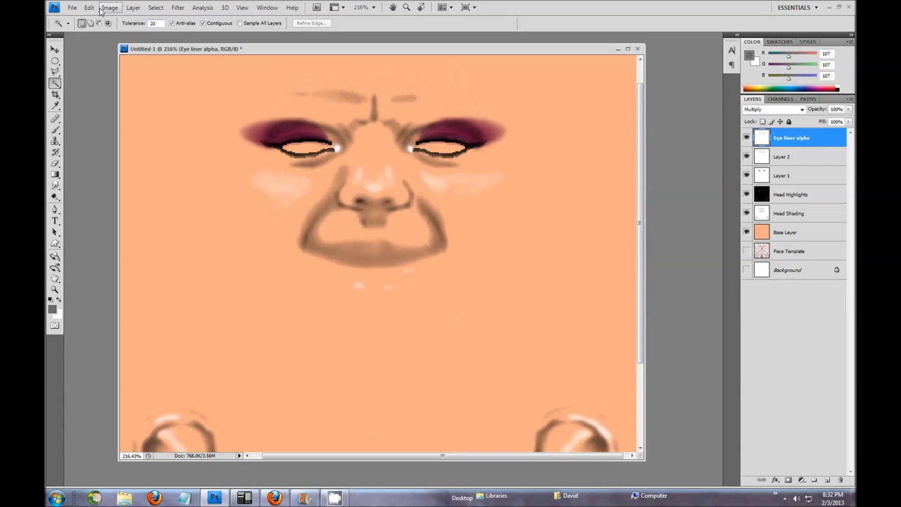
click(72, 10)
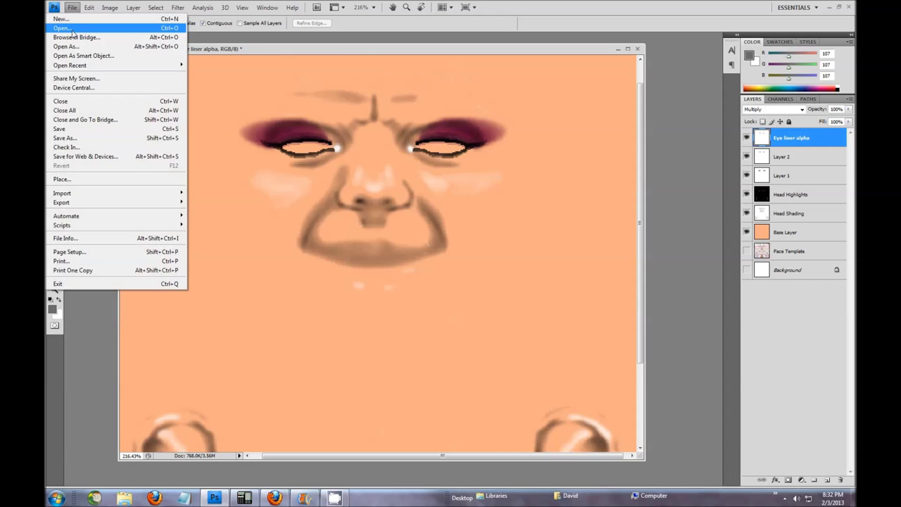
Open head_color.jpg from the texture folder and move its window aside.
click(76, 34)
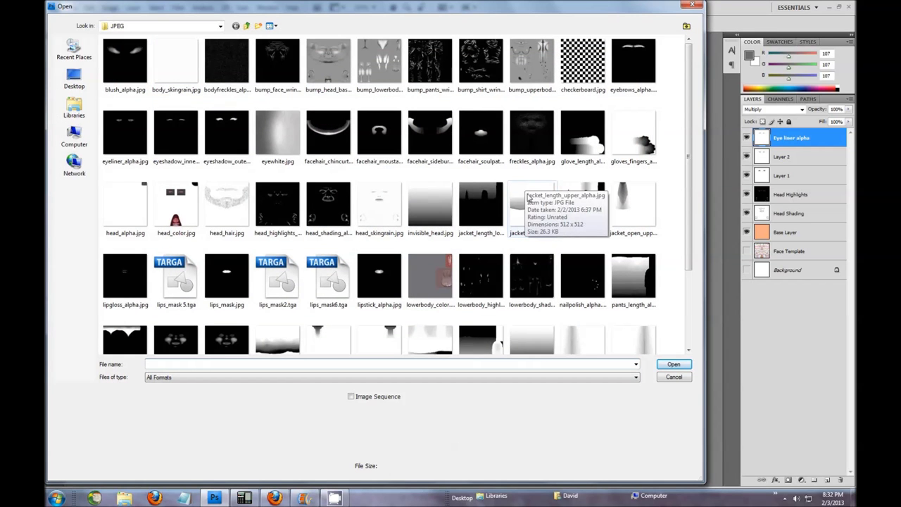
drag(690, 215, 692, 234)
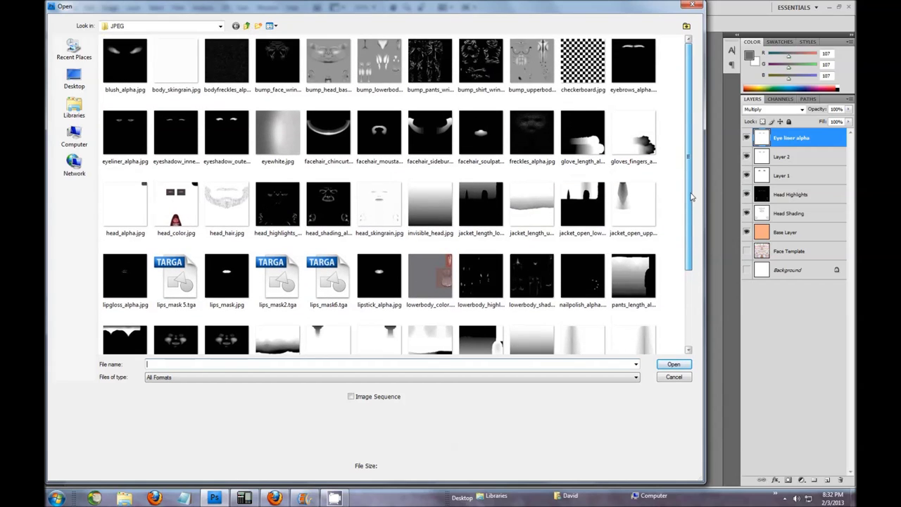
click(180, 212)
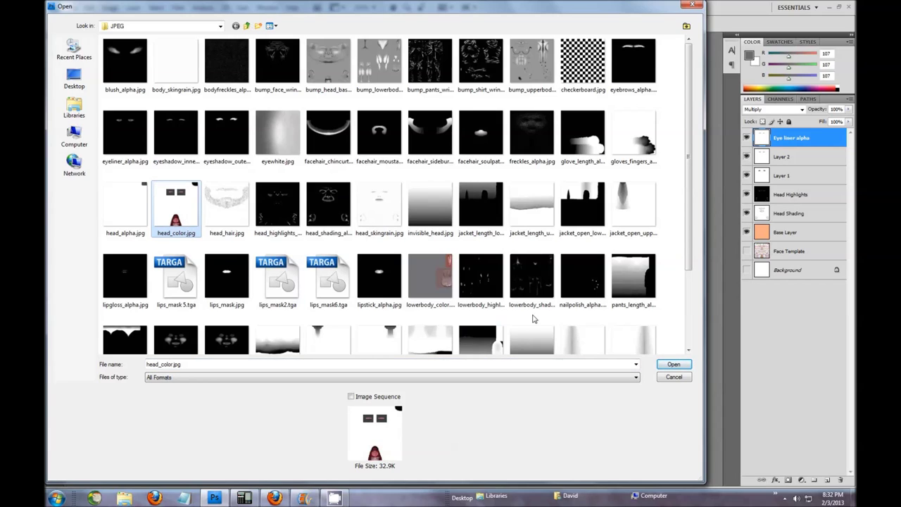
click(675, 365)
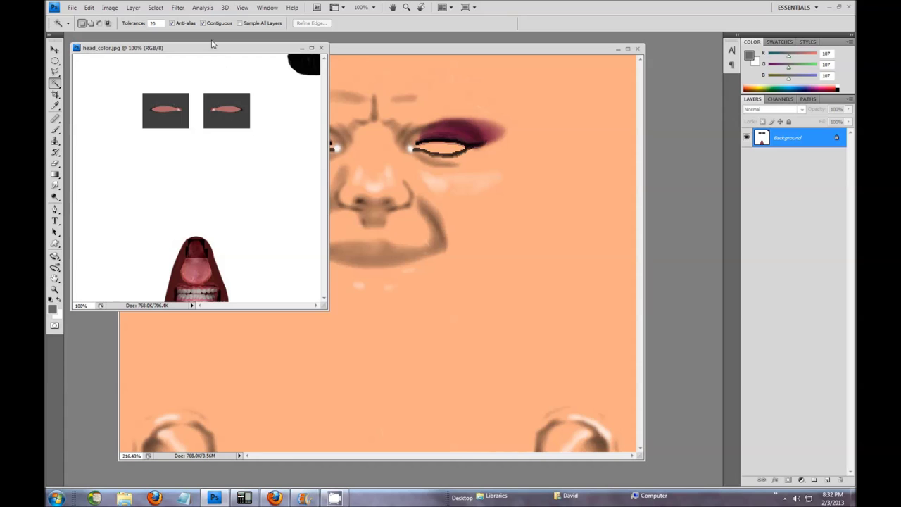
drag(213, 48, 697, 182)
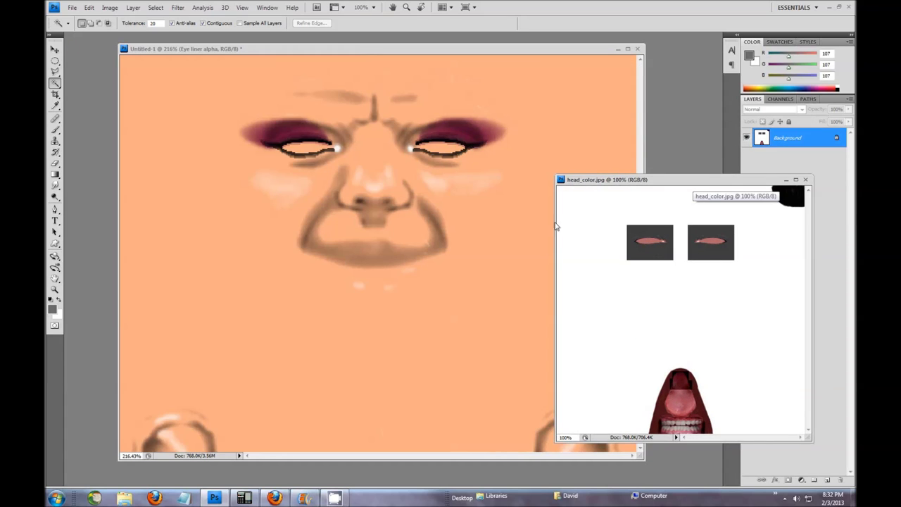
Zoom in on the eye texture and sample white as the foreground colour.
click(54, 49)
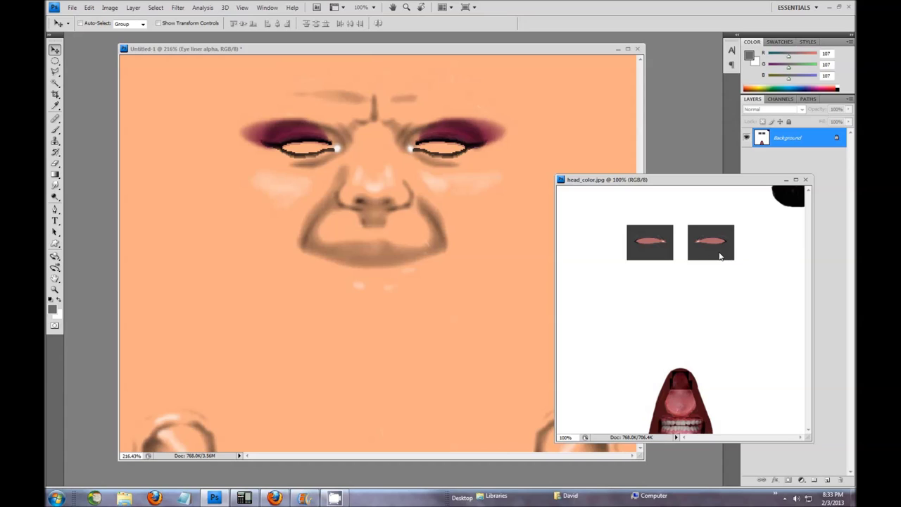
drag(679, 241, 725, 260)
scroll(727, 266, down, 8)
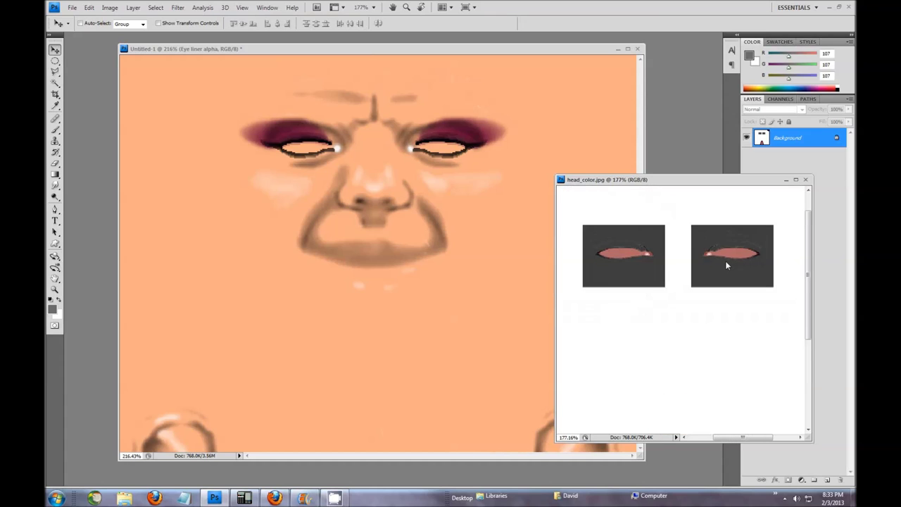
scroll(727, 265, up, 2)
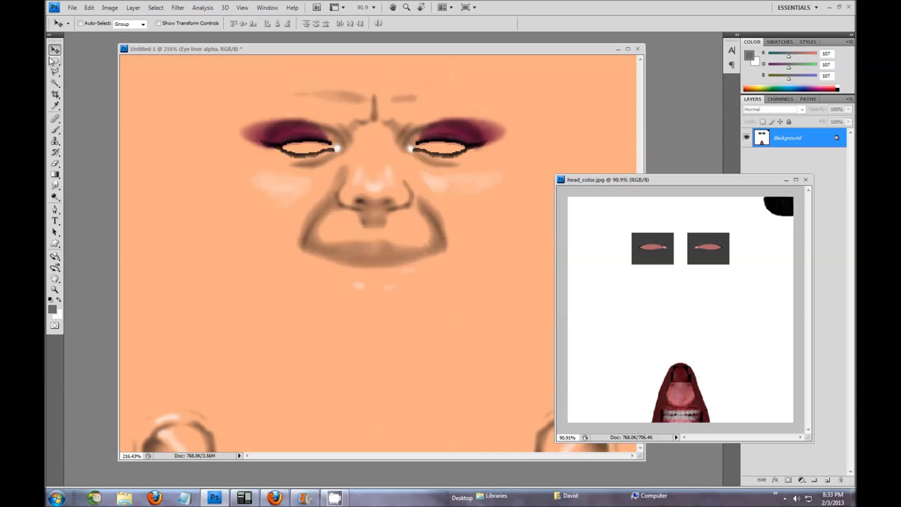
click(55, 106)
click(608, 239)
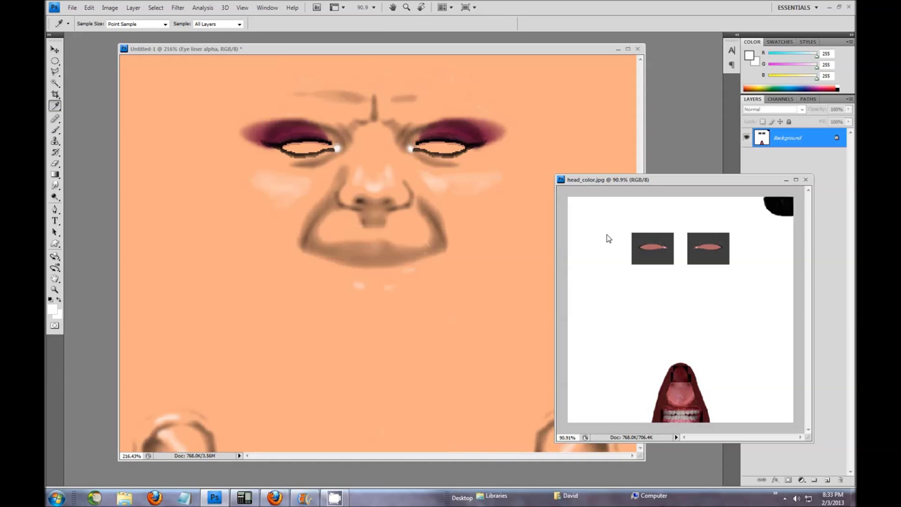
drag(741, 313, 771, 262)
Fill an elliptical selection over the eye patches with White, then copy the texture into the face document.
click(55, 61)
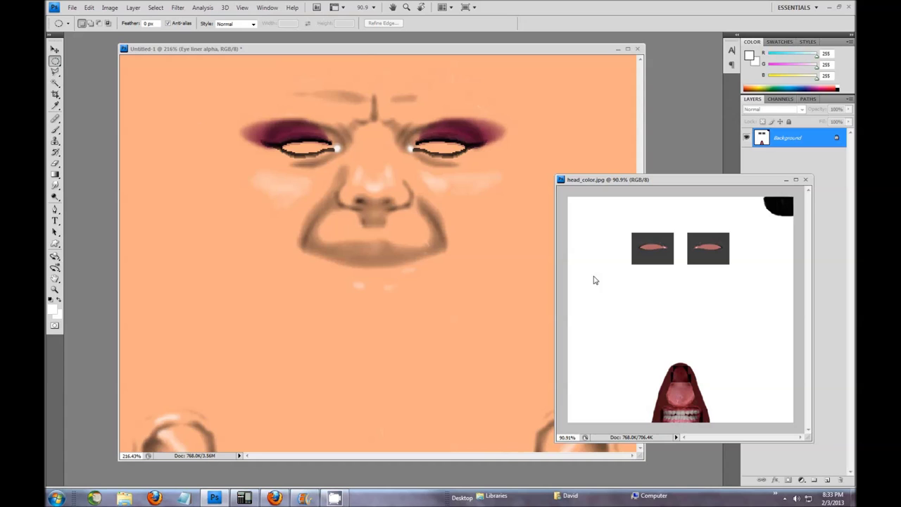
drag(601, 213, 763, 301)
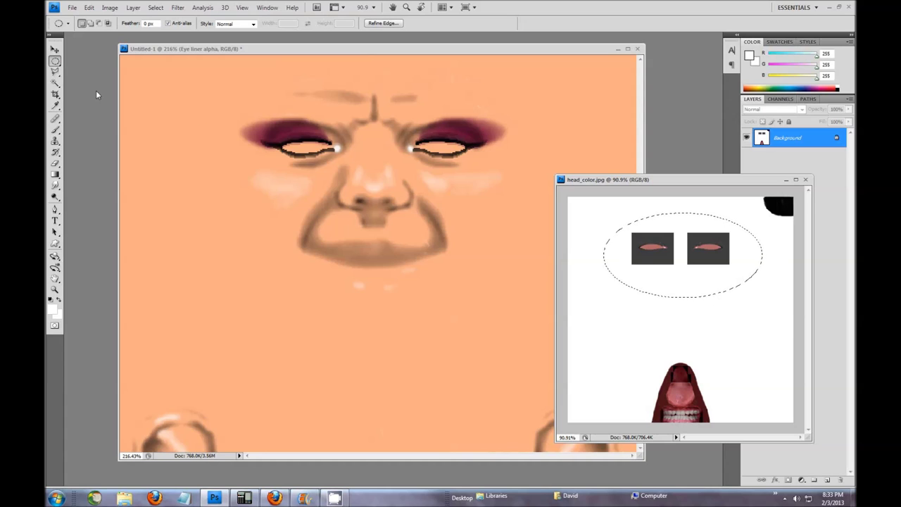
click(89, 7)
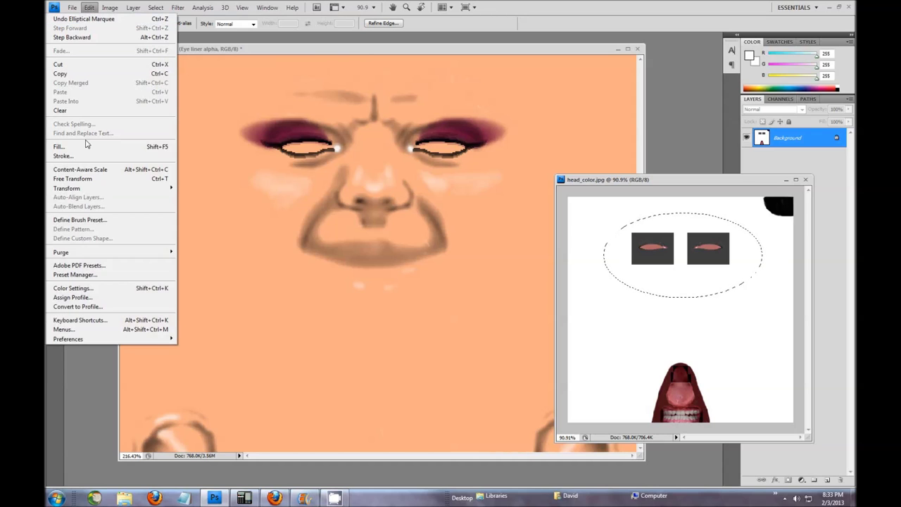
click(86, 146)
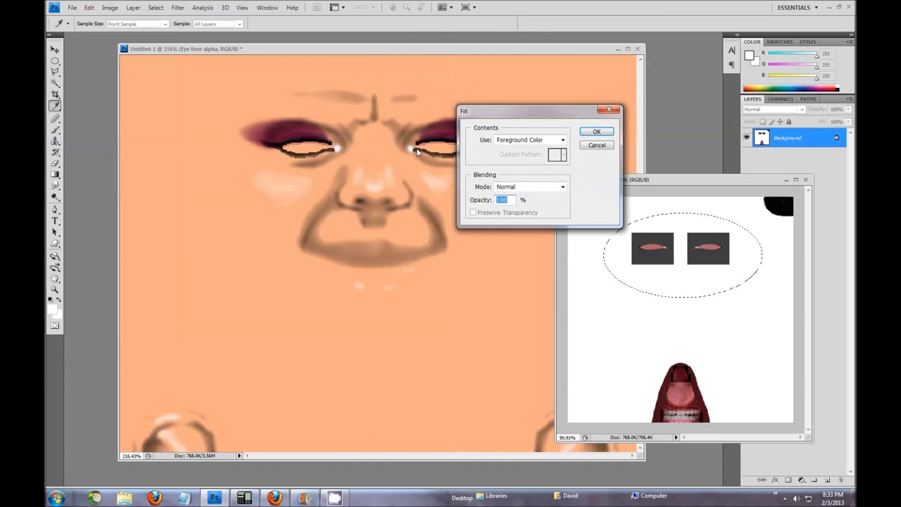
click(562, 140)
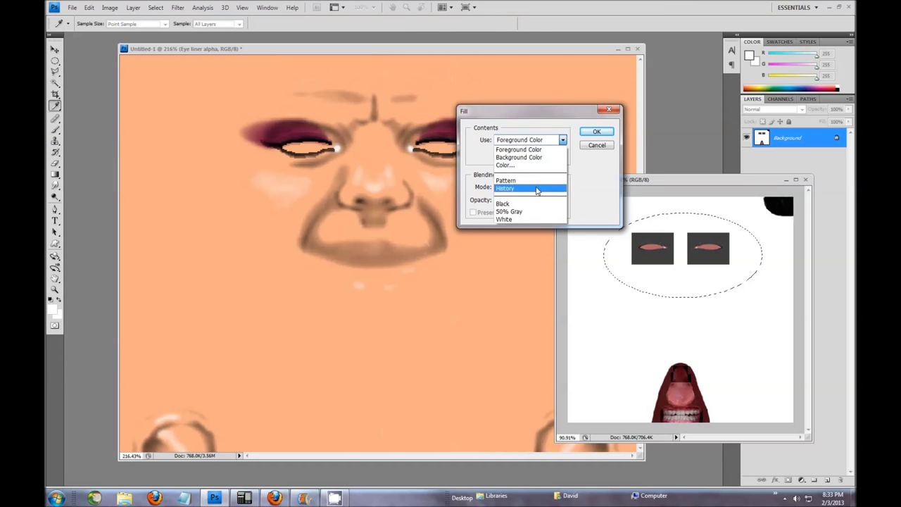
click(531, 219)
key(Return)
key(m)
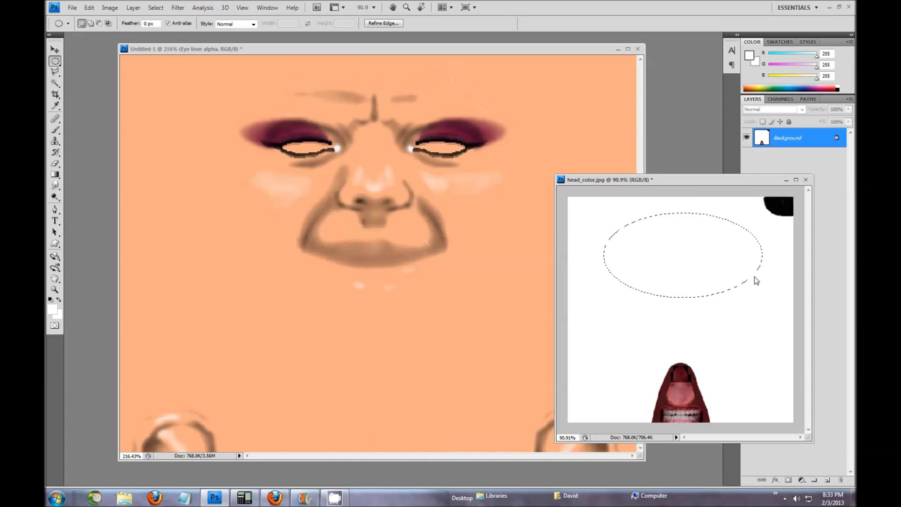
click(742, 299)
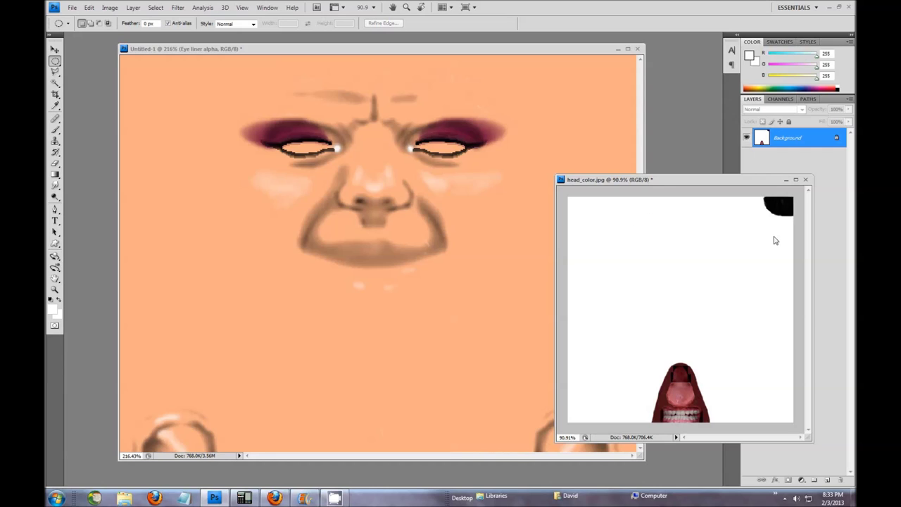
drag(810, 141, 402, 185)
scroll(538, 267, down, 2)
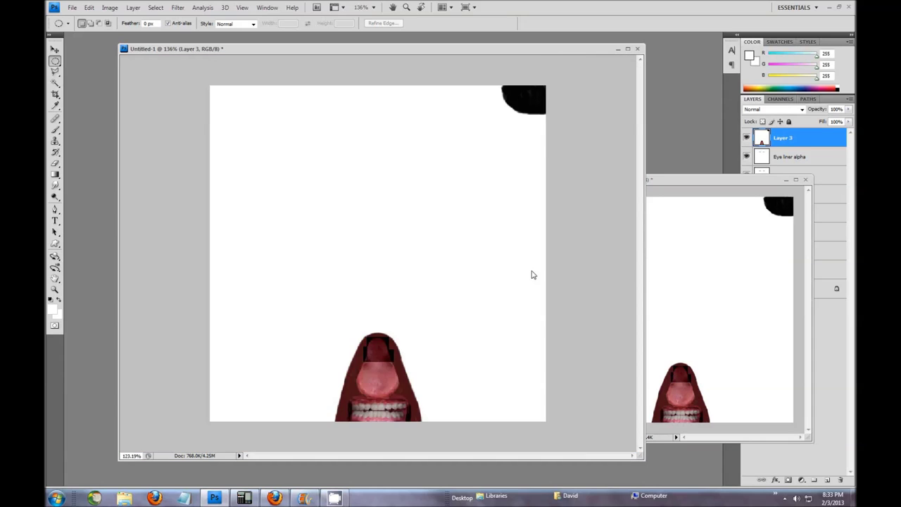
Close head_color.jpg without saving and rename Layer 3 to 'Mouth And Eyelashes'.
click(806, 180)
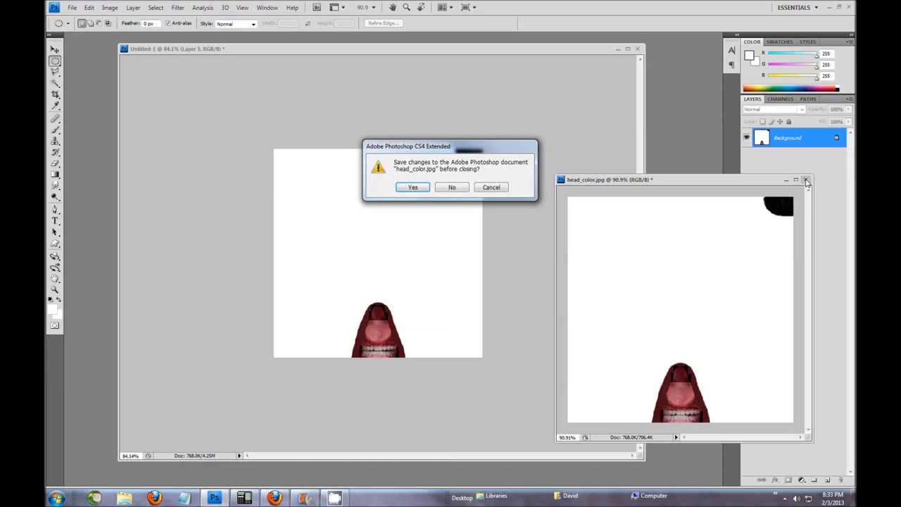
click(452, 188)
double_click(784, 138)
text(Mouth)
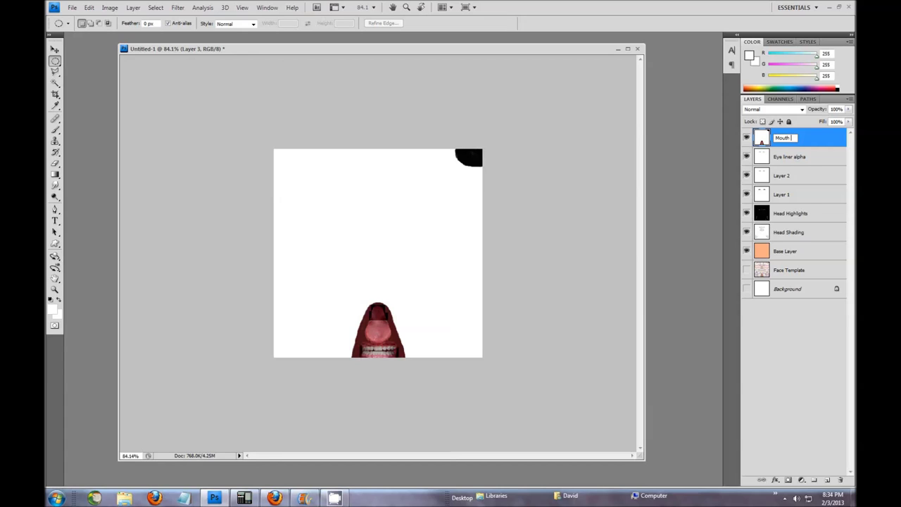
text( And)
key(Return)
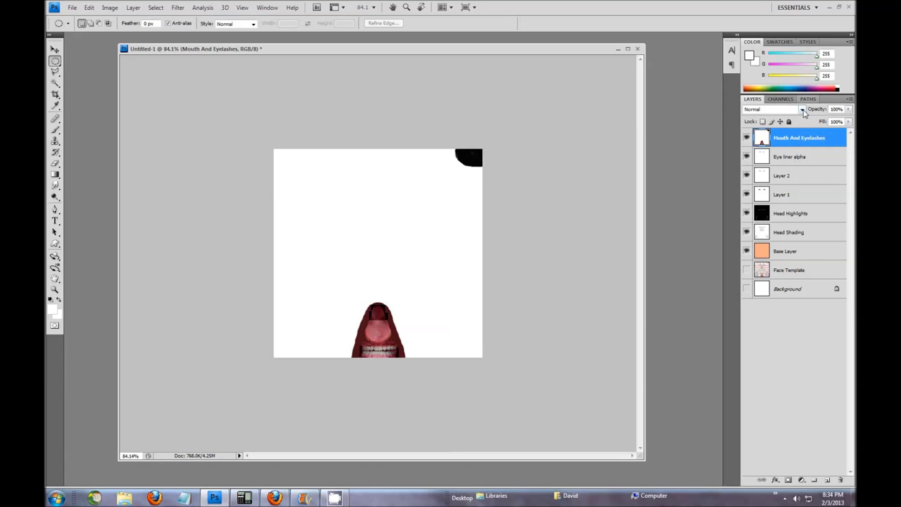
Set the Mouth And Eyelashes layer's blend mode to Multiply.
click(802, 109)
click(770, 150)
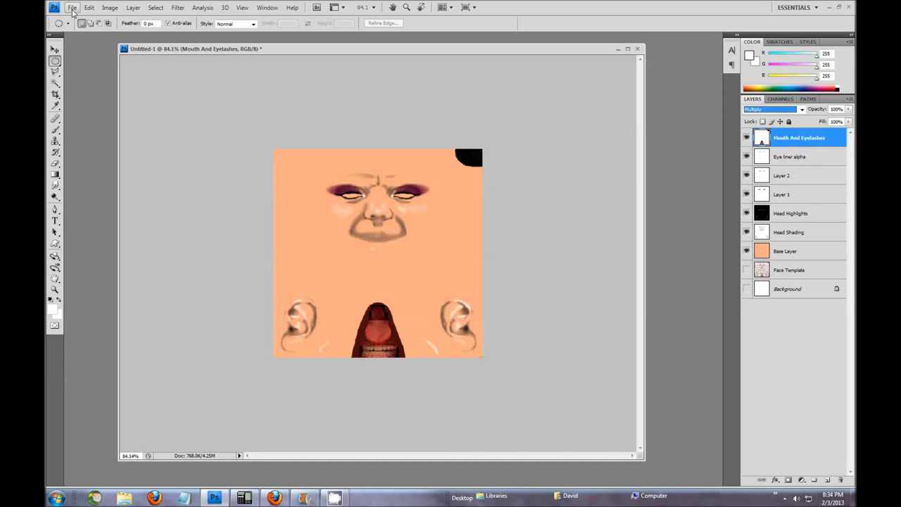
click(72, 8)
Open rosyface_alpha.jpg from the texture folder.
click(62, 28)
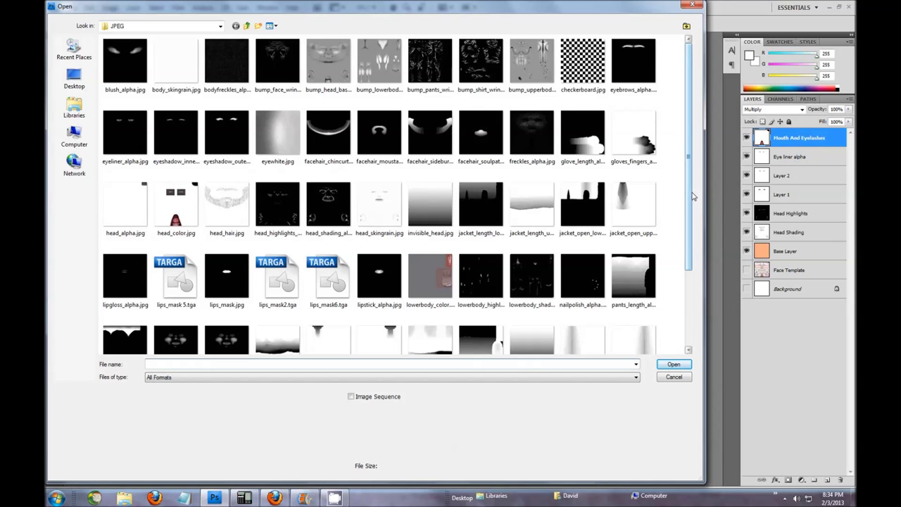
drag(690, 251, 688, 343)
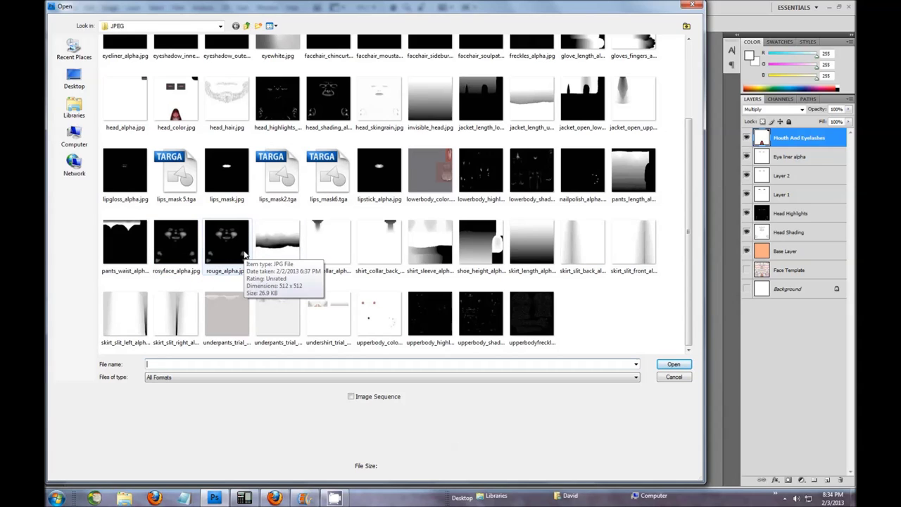
click(175, 249)
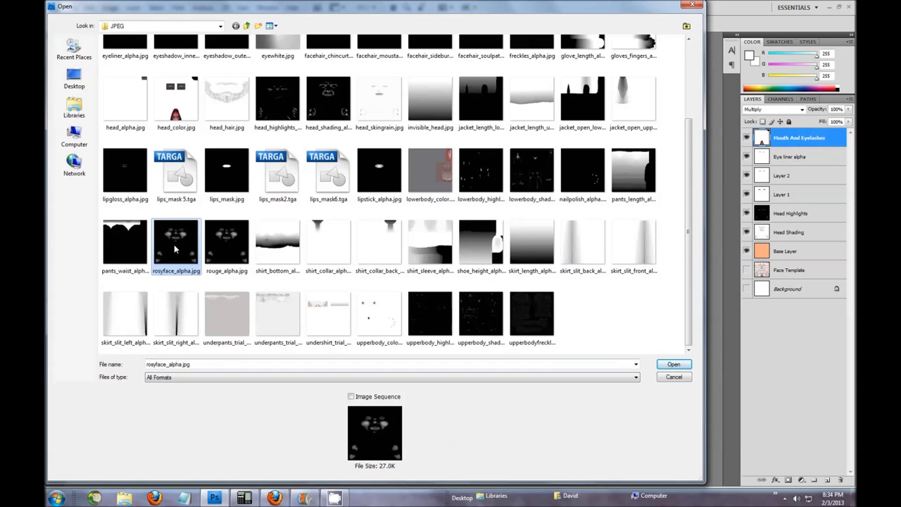
click(673, 364)
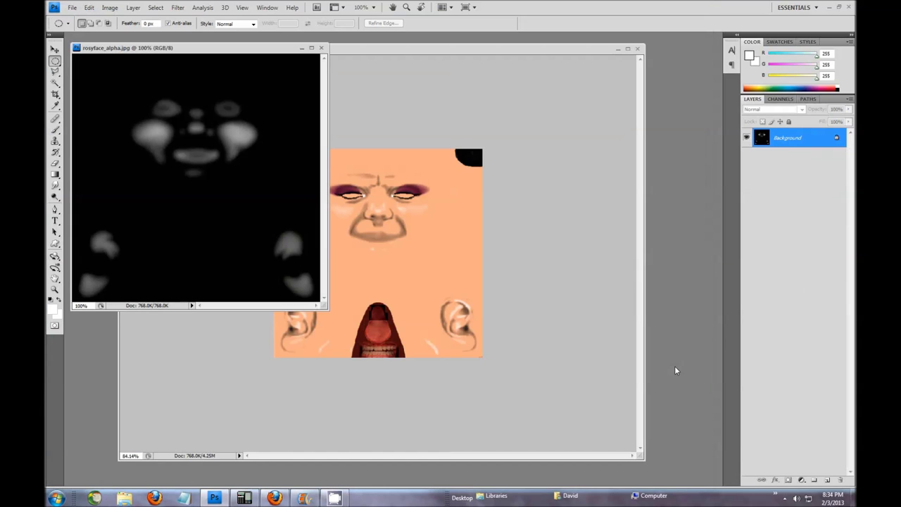
Copy the rosyface image into Untitled-1 as a new layer and close rosyface_alpha.jpg.
drag(213, 52, 729, 201)
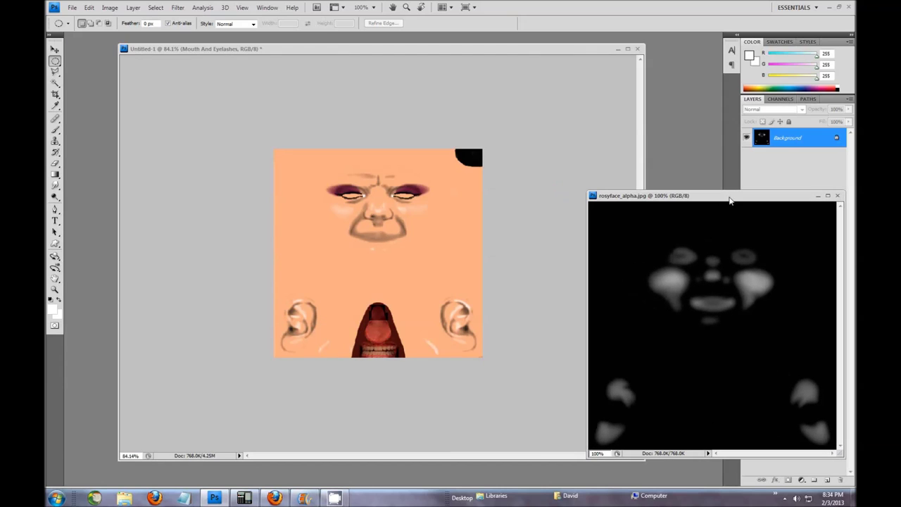
drag(790, 141, 359, 243)
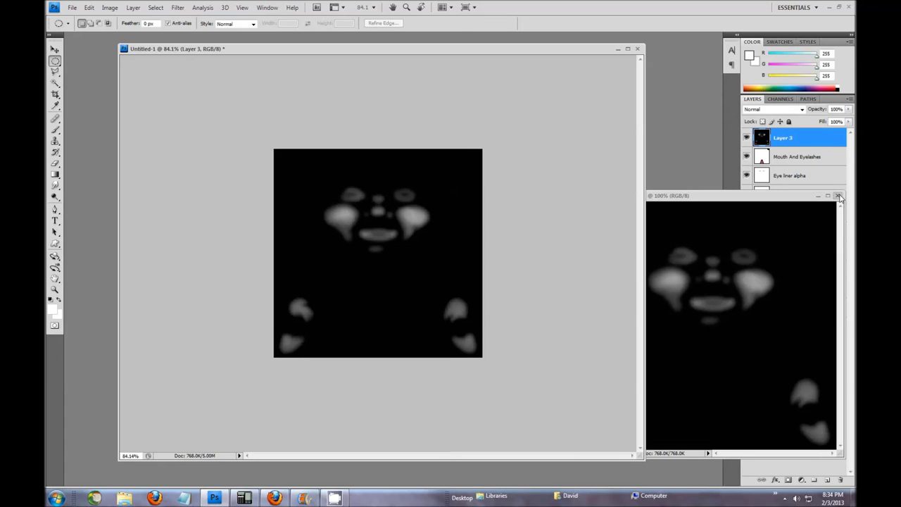
click(838, 196)
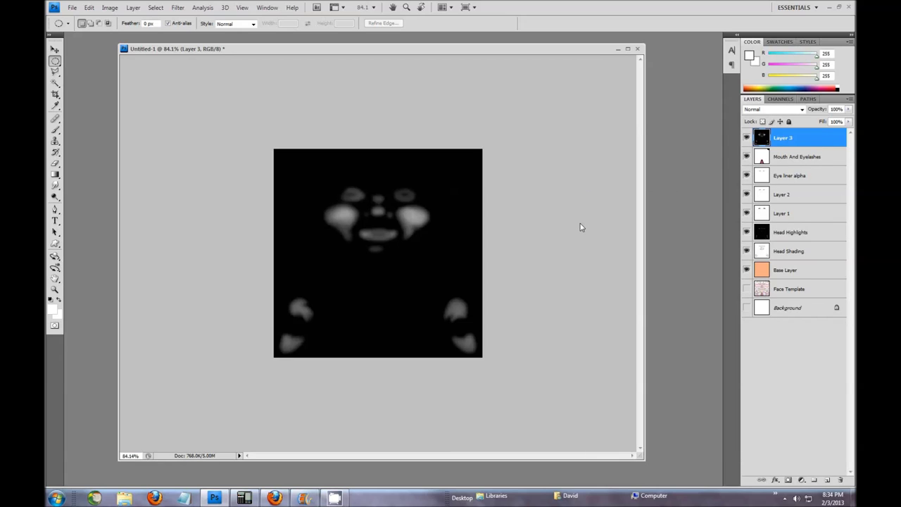
Rename Layer 3 to 'Rosey Face'.
double_click(786, 138)
text(B)
text(osey Face)
key(Return)
Invert the Rosey Face layer and choose Pastel Magenta as the foreground colour.
click(73, 8)
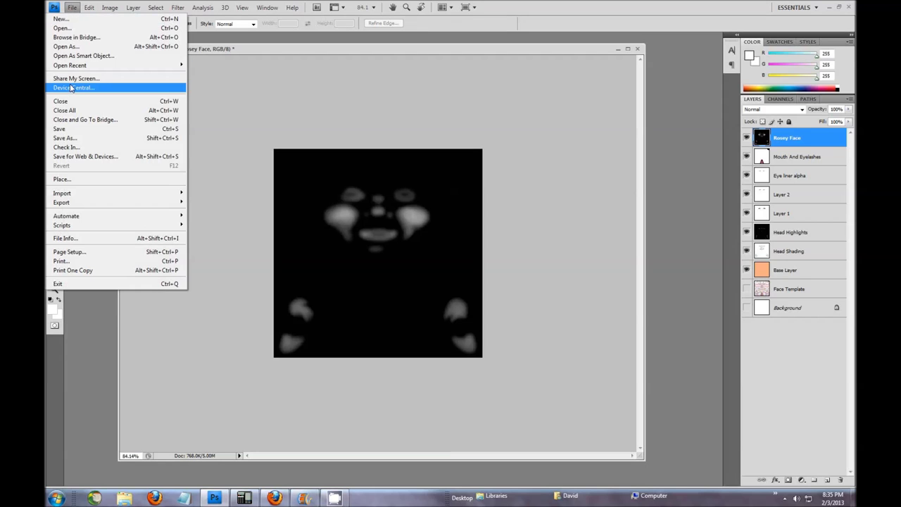
mouse_move(110, 9)
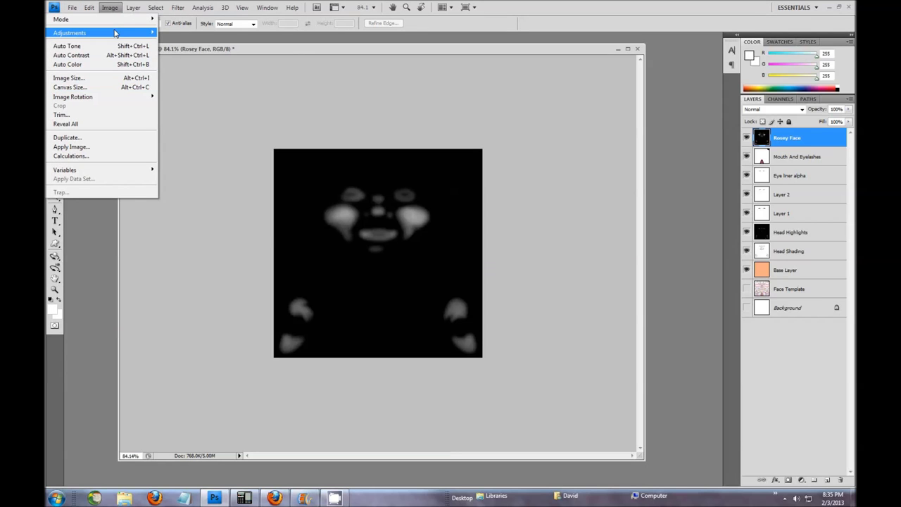
mouse_move(116, 33)
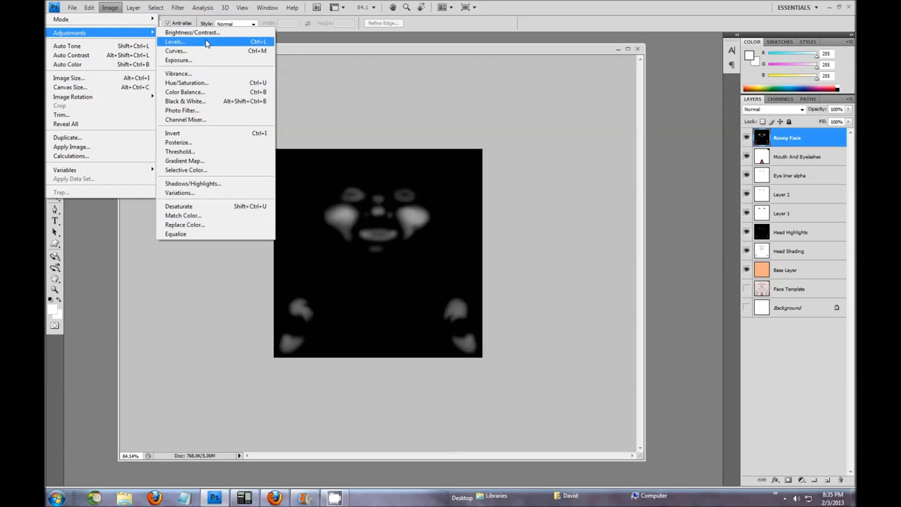
click(219, 136)
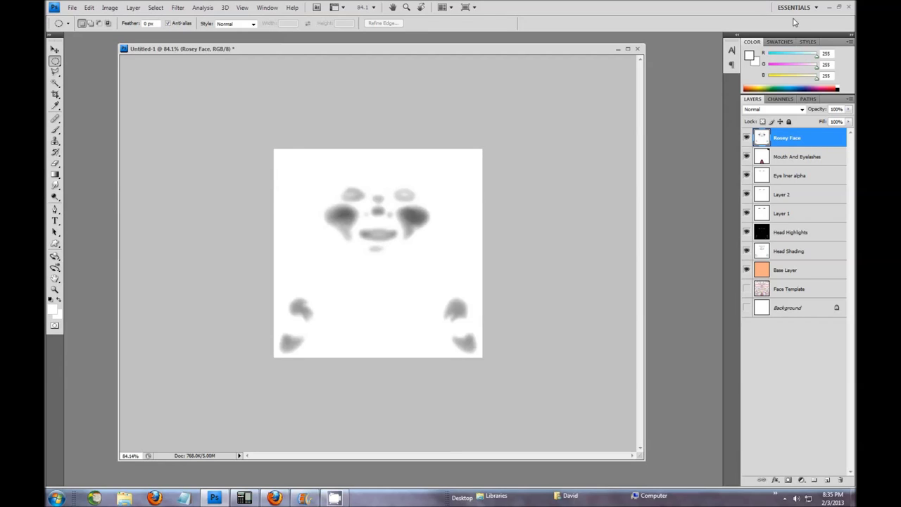
click(779, 42)
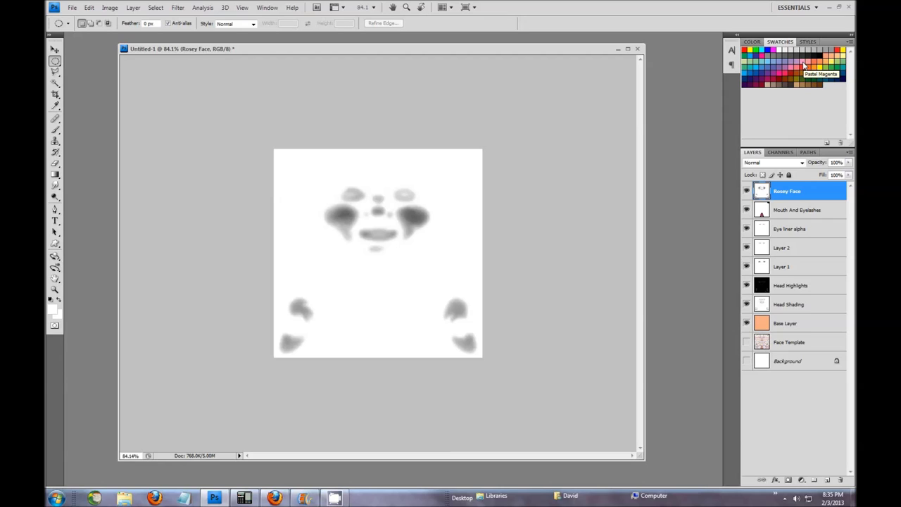
click(805, 65)
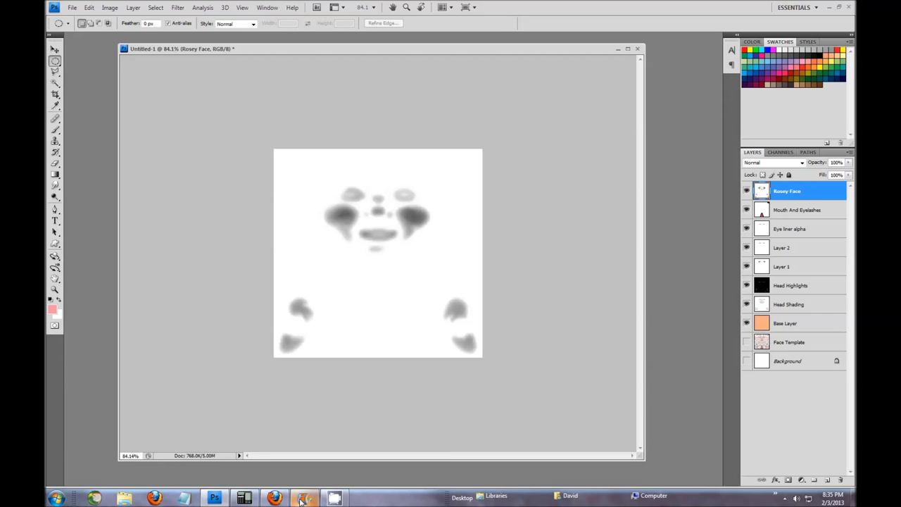
Add a new layer above Rosey Face and fill it with the pink foreground colour.
mouse_move(302, 500)
click(827, 479)
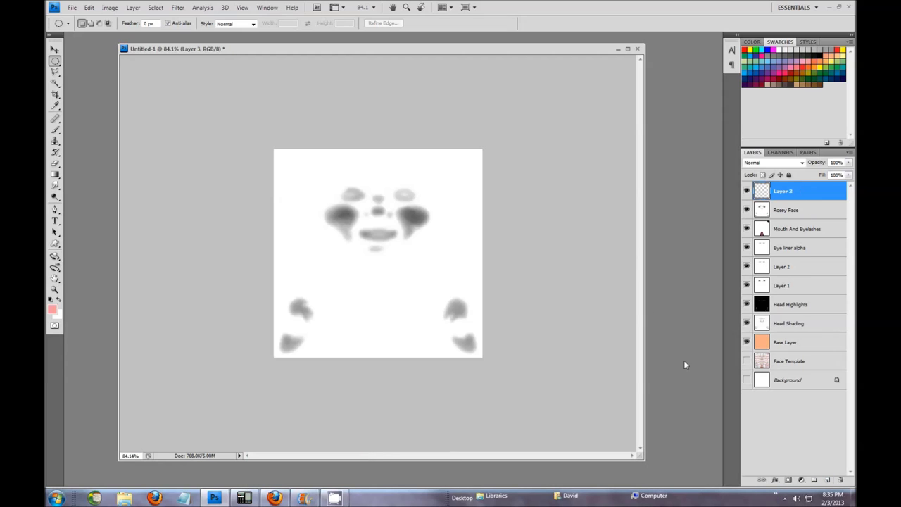
click(90, 7)
click(101, 146)
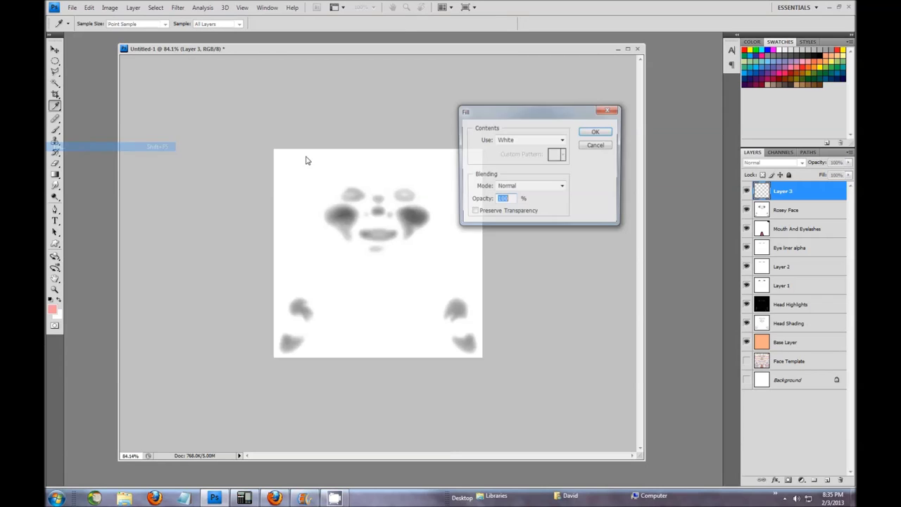
click(563, 141)
click(517, 148)
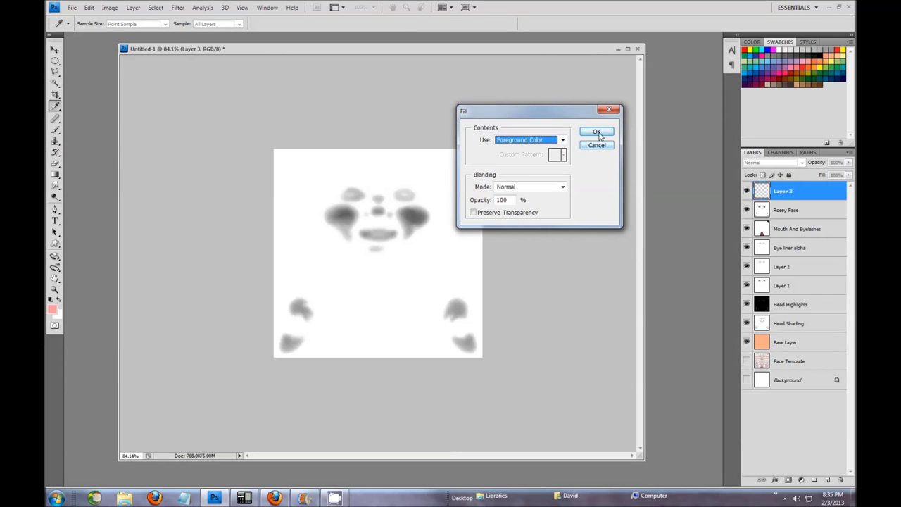
click(596, 132)
key(m)
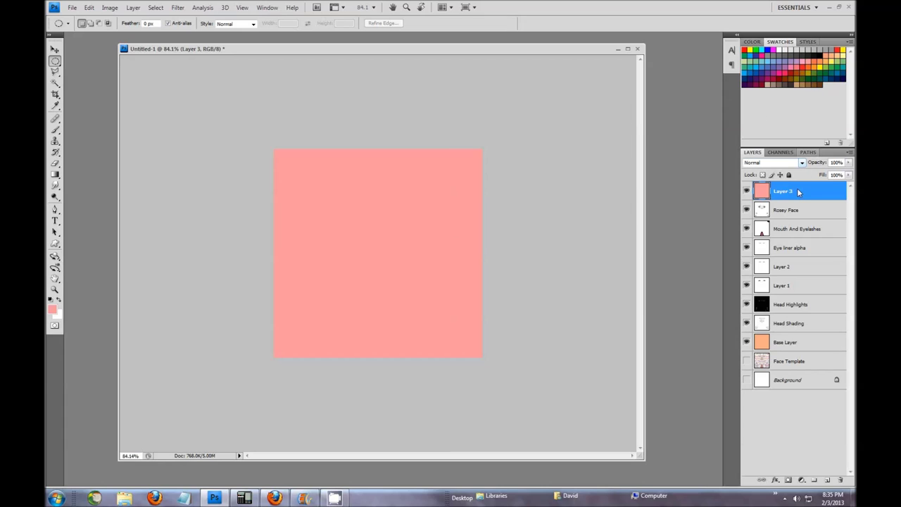
Set the pink layer's blend mode to Screen.
click(747, 192)
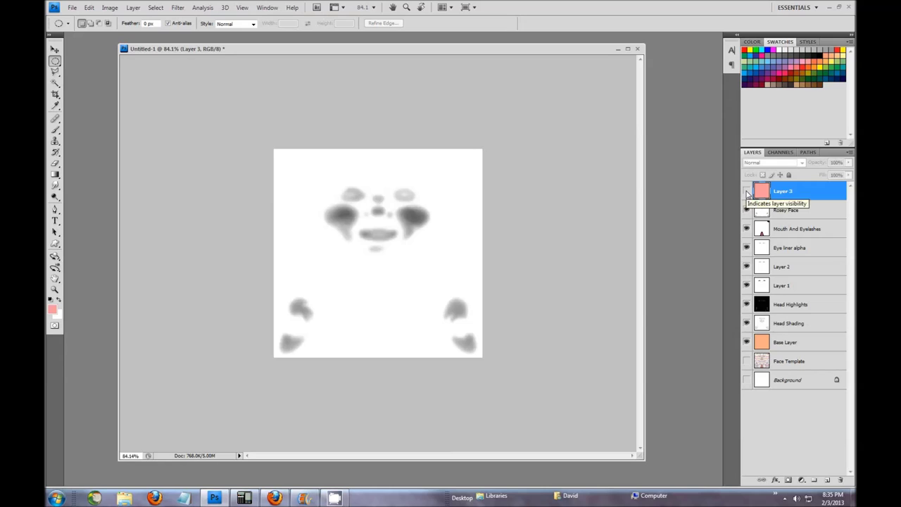
click(747, 192)
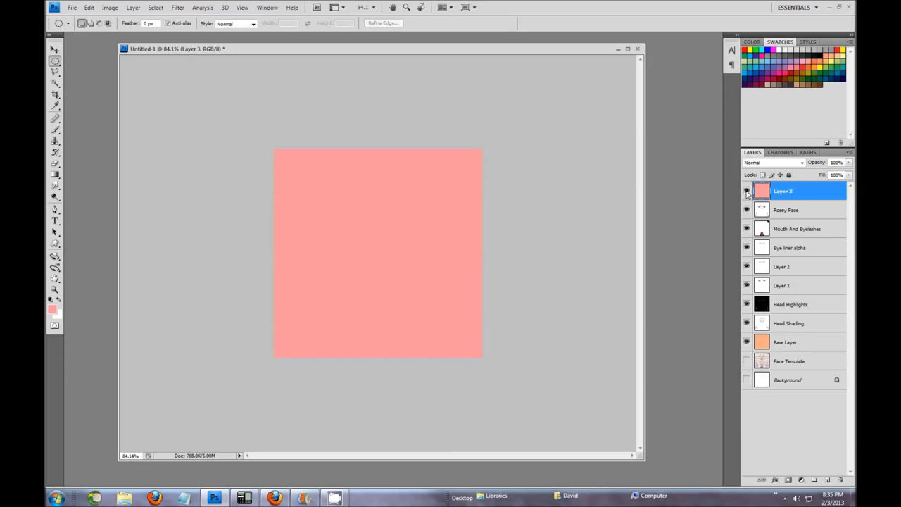
click(803, 162)
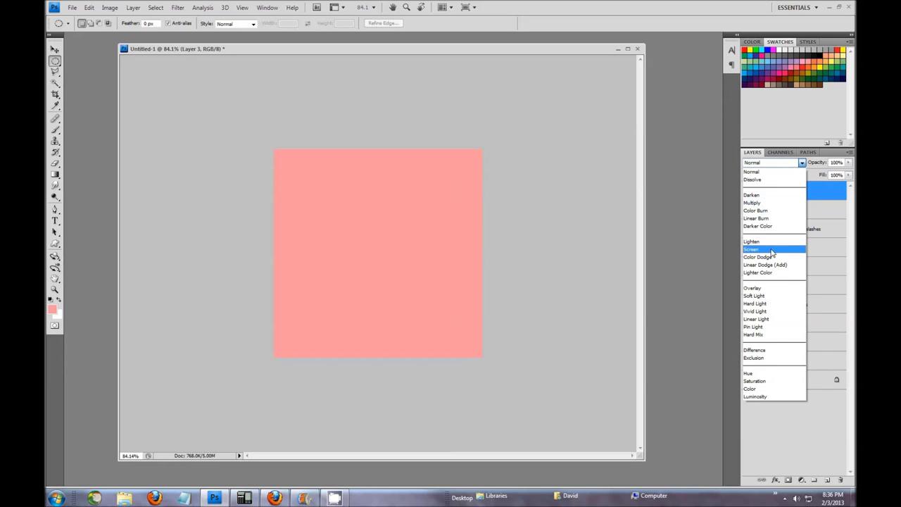
click(772, 250)
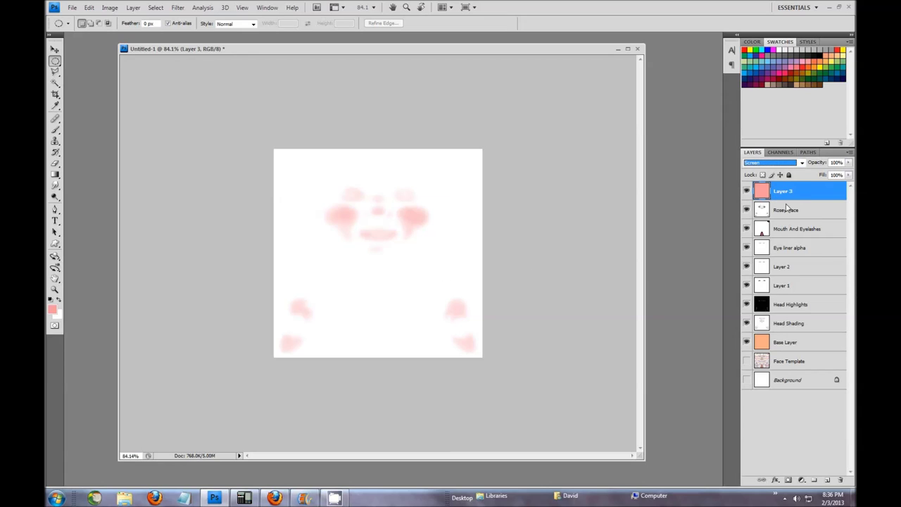
Merge the Rosey Face layer into the pink layer.
shift+click(806, 215)
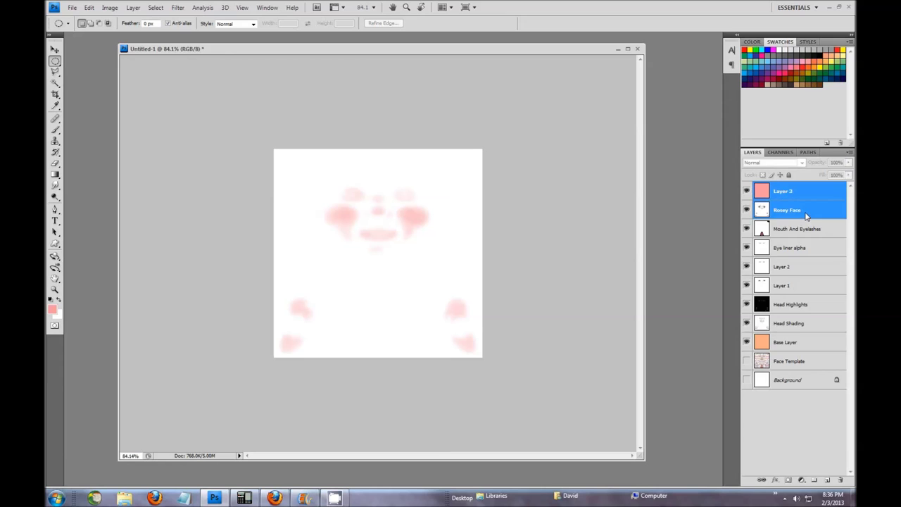
right_click(806, 214)
click(803, 422)
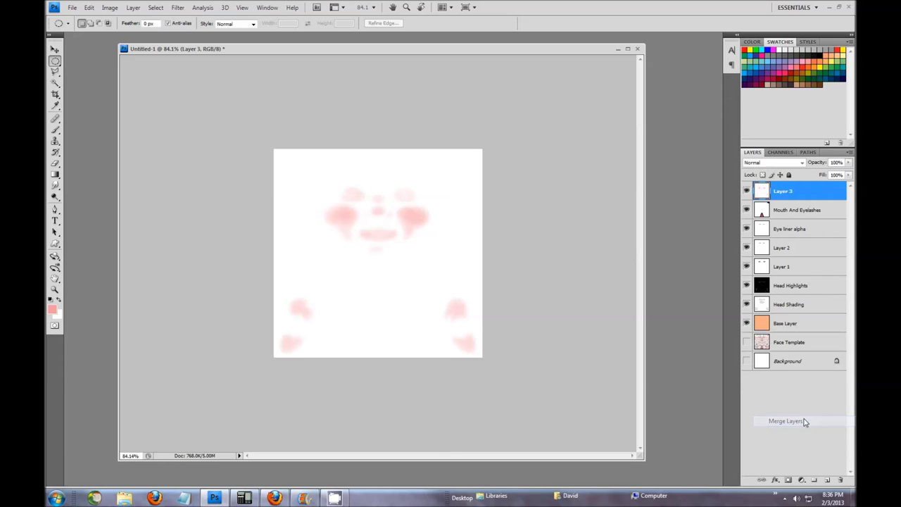
Set the merged layer to Multiply, keeping it after comparing with Darken.
click(802, 163)
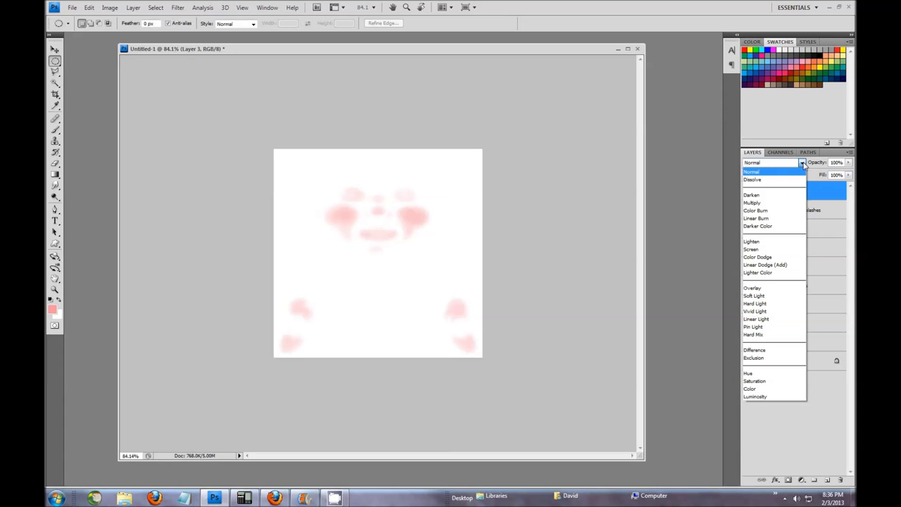
click(771, 203)
key(Up)
key(Up)
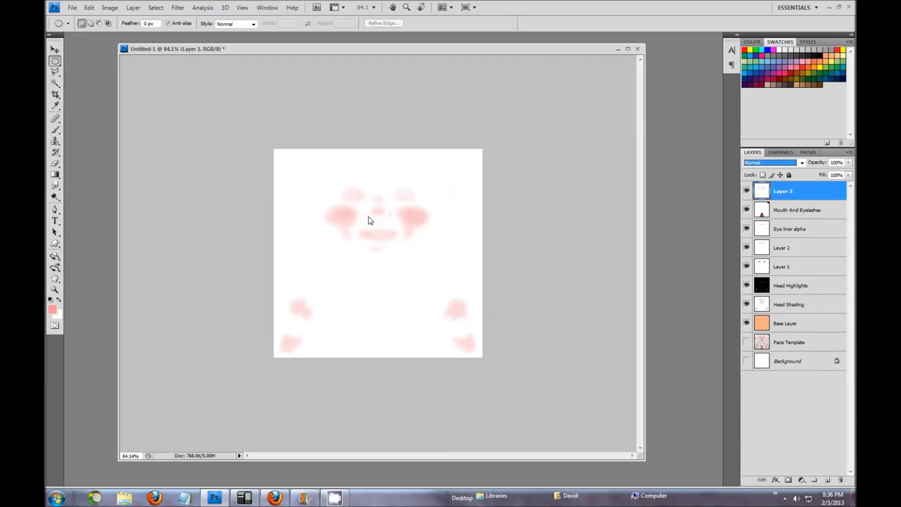
key(Down)
key(Down)
key(Down)
key(Up)
key(Up)
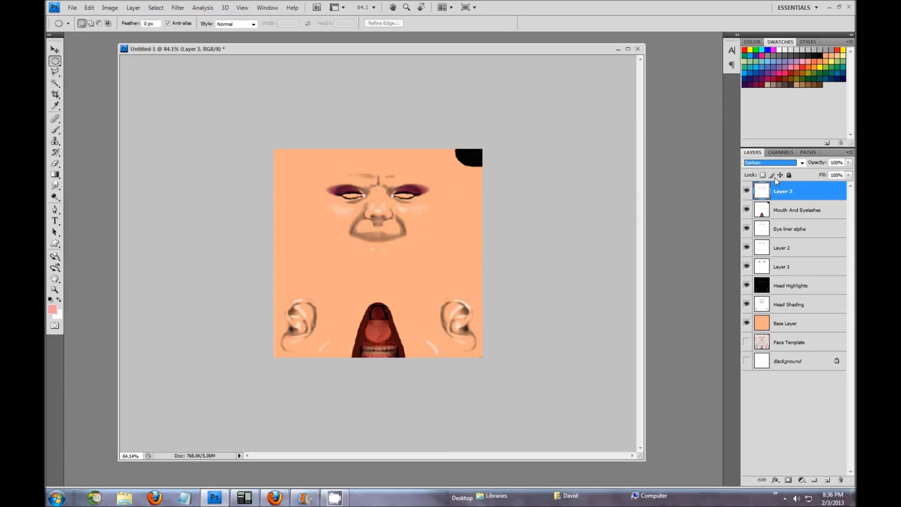
key(Down)
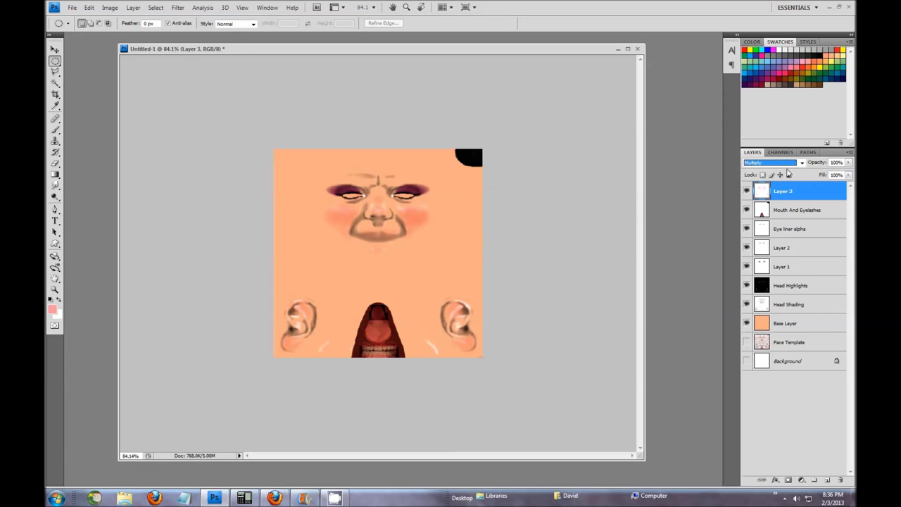
key(Tab)
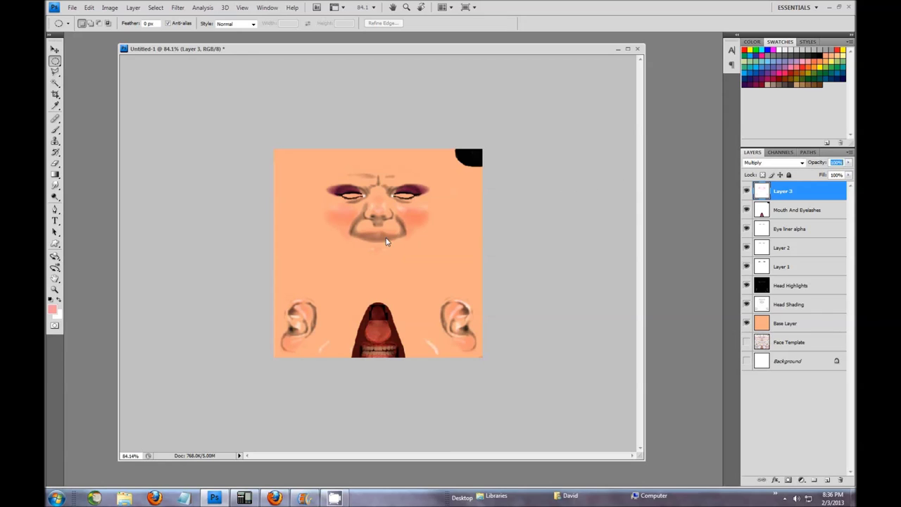
scroll(423, 244, up, 1)
scroll(424, 244, up, 2)
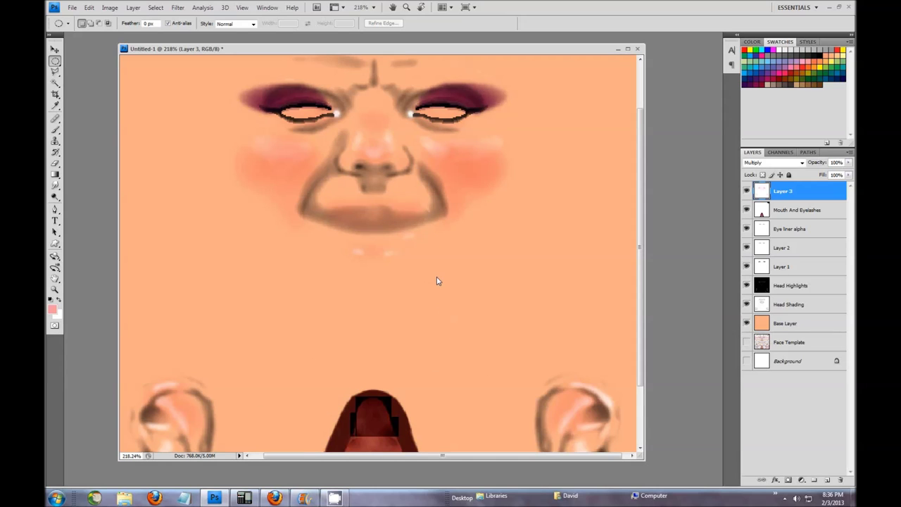
scroll(537, 311, down, 2)
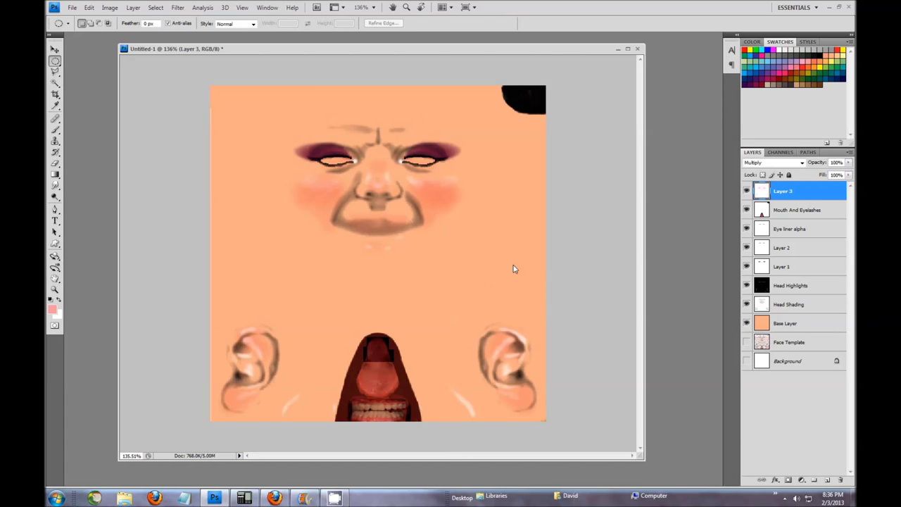
click(88, 7)
Open head_alpha.jpg and head_skingrain.jpg together.
mouse_move(76, 10)
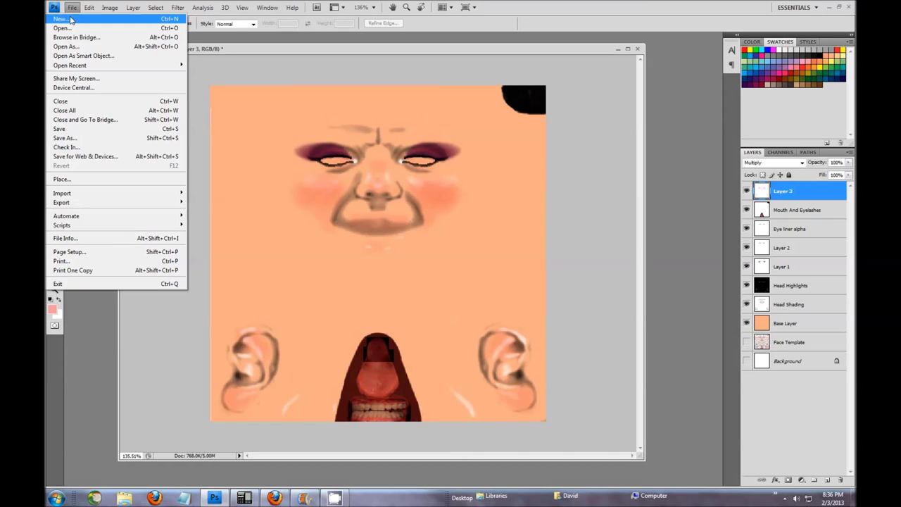
click(62, 29)
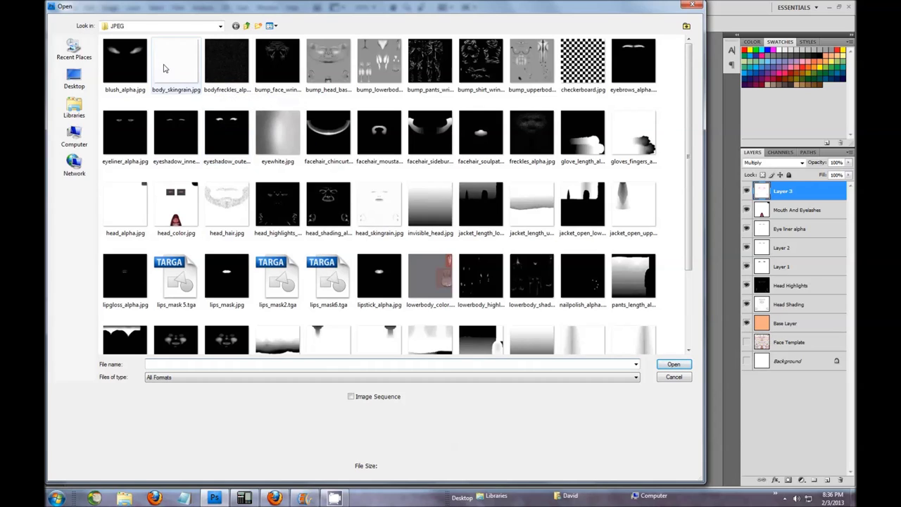
click(131, 217)
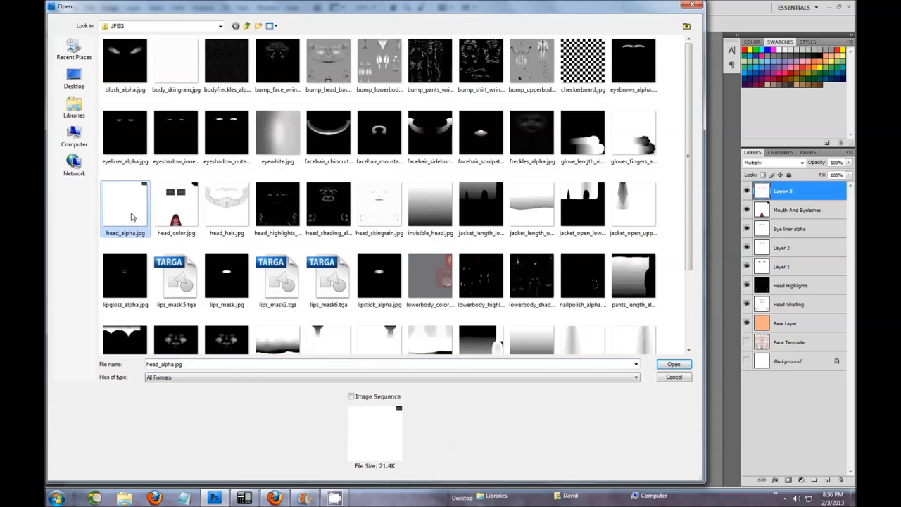
ctrl+click(388, 212)
click(674, 364)
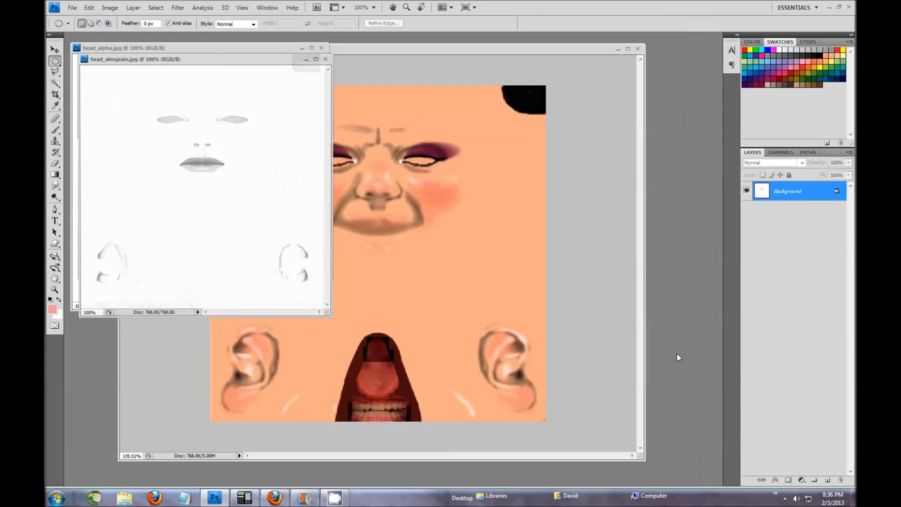
Maximize head_skingrain.jpg to inspect the lips up close, then restore it to a window.
drag(220, 61, 570, 131)
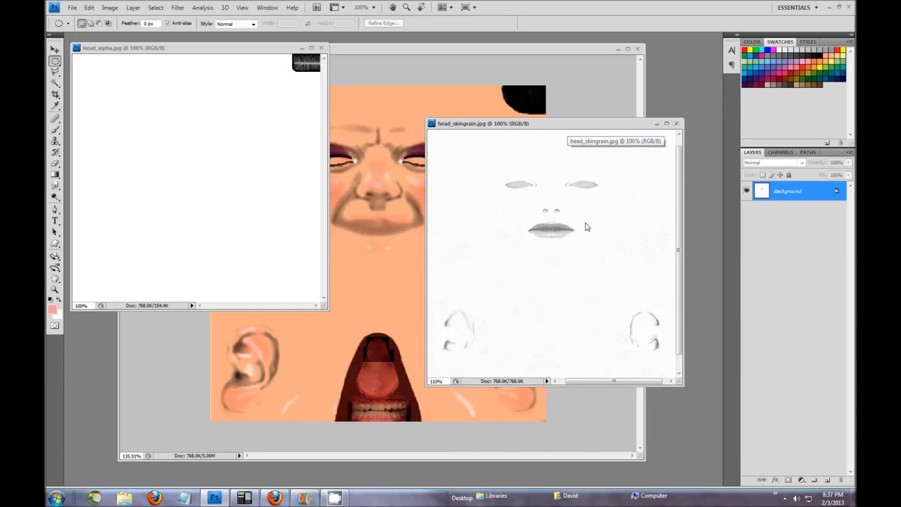
scroll(569, 232, up, 4)
scroll(574, 224, down, 4)
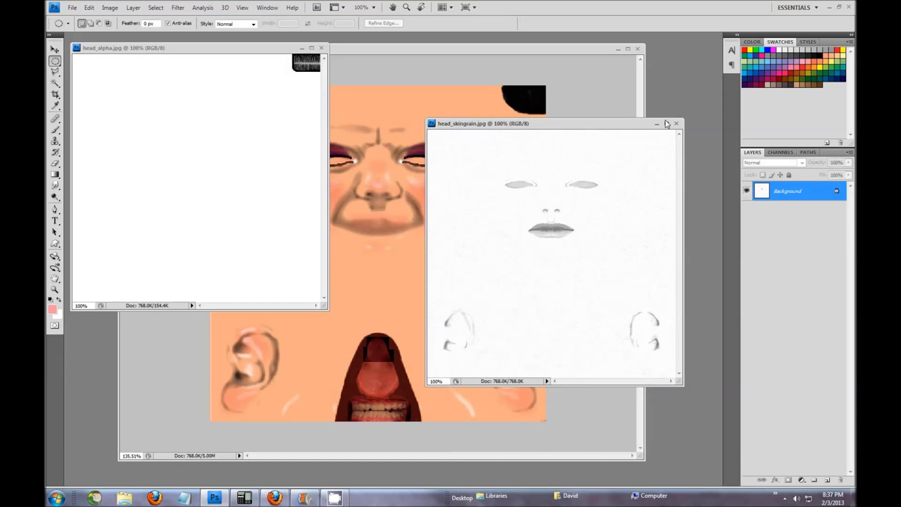
click(667, 126)
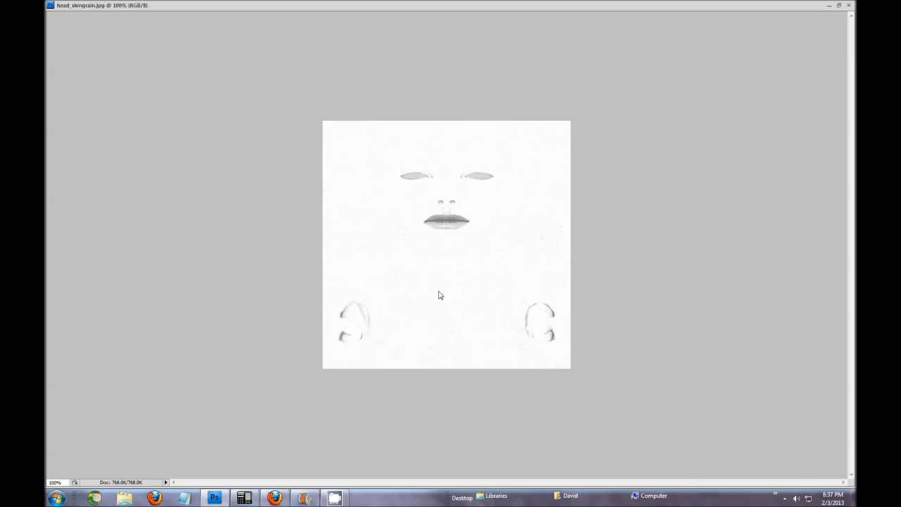
scroll(439, 294, up, 11)
scroll(517, 288, up, 4)
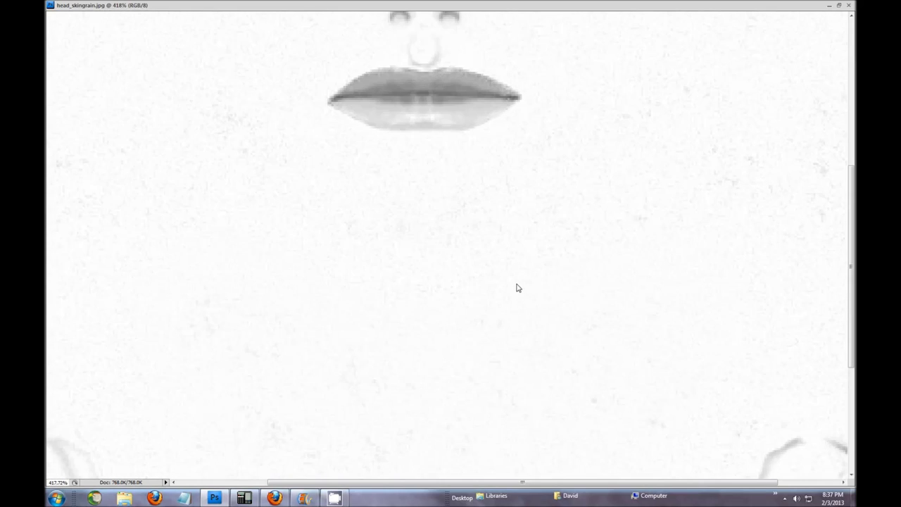
scroll(518, 288, down, 10)
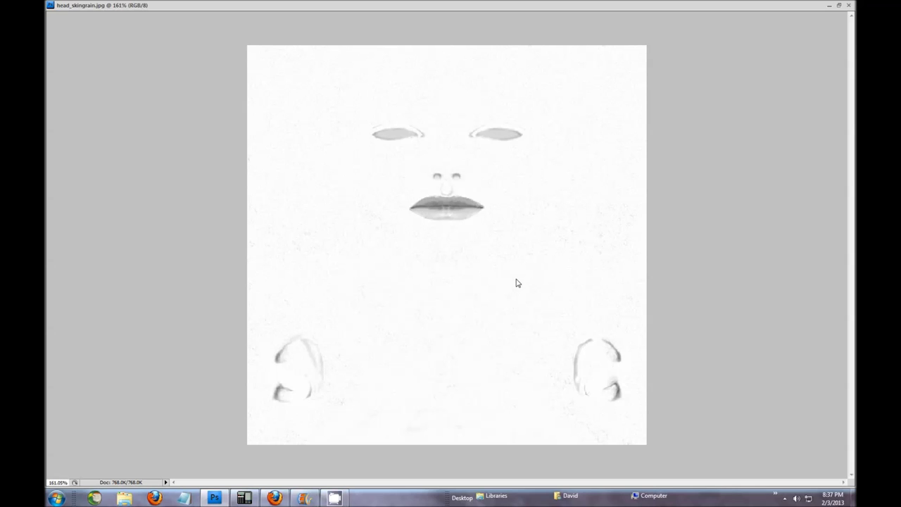
scroll(517, 283, up, 1)
scroll(517, 283, down, 2)
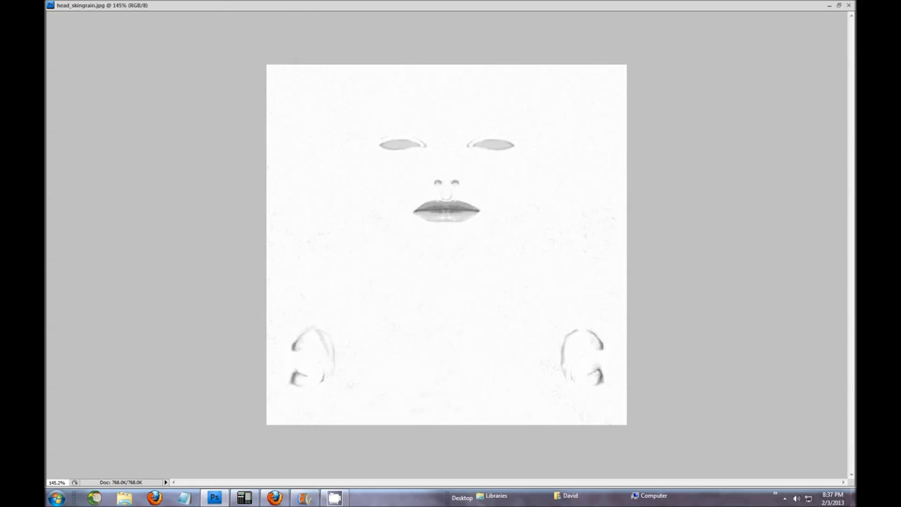
click(839, 5)
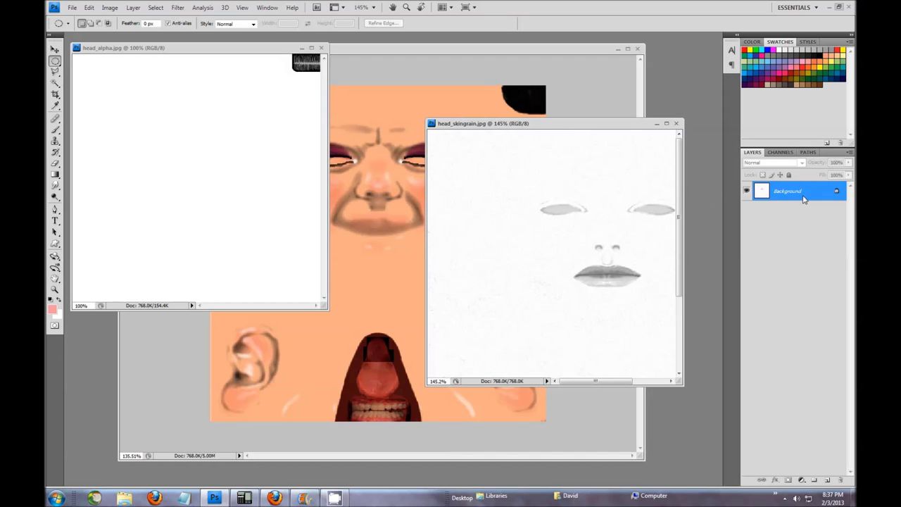
Copy the skin-grain image into the face composite and name the layer 'Head Skingrain'.
drag(804, 199, 418, 117)
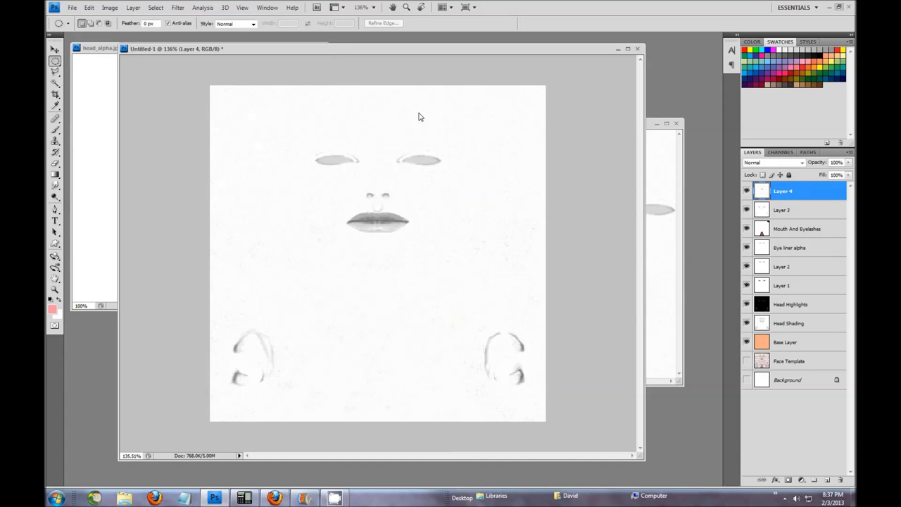
double_click(783, 197)
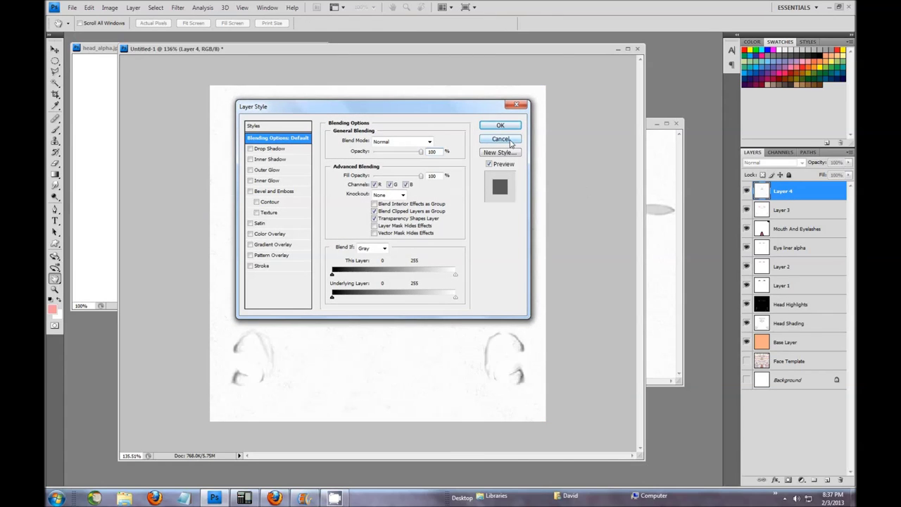
click(501, 140)
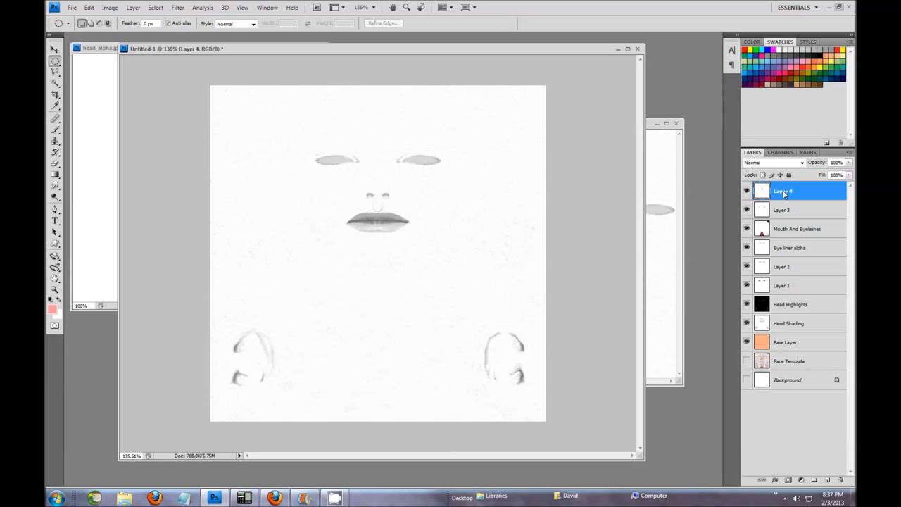
double_click(784, 191)
text(Head Skingrain)
key(Return)
Rename Layer 3 to 'Rosey Alpha'.
double_click(784, 211)
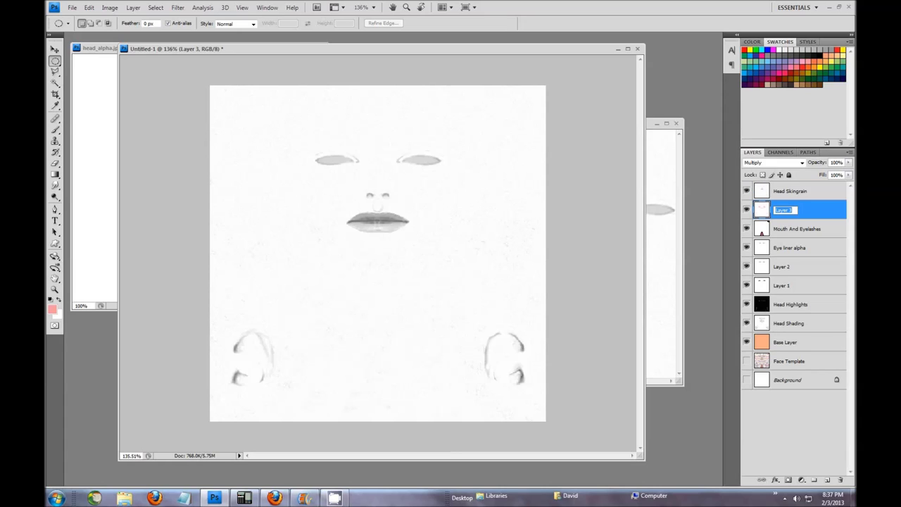
text(Rosey Al)
click(799, 191)
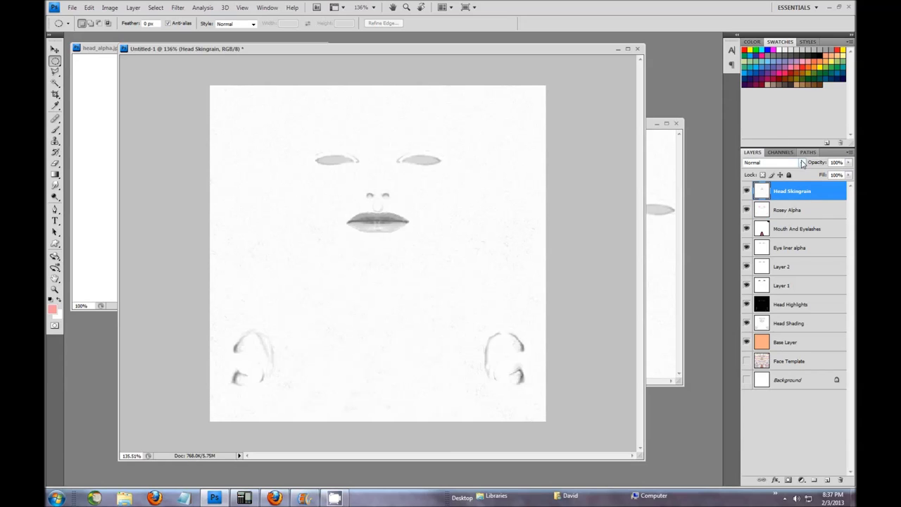
Set Head Skingrain to Multiply after comparing it with Normal and Darken.
click(802, 162)
click(753, 203)
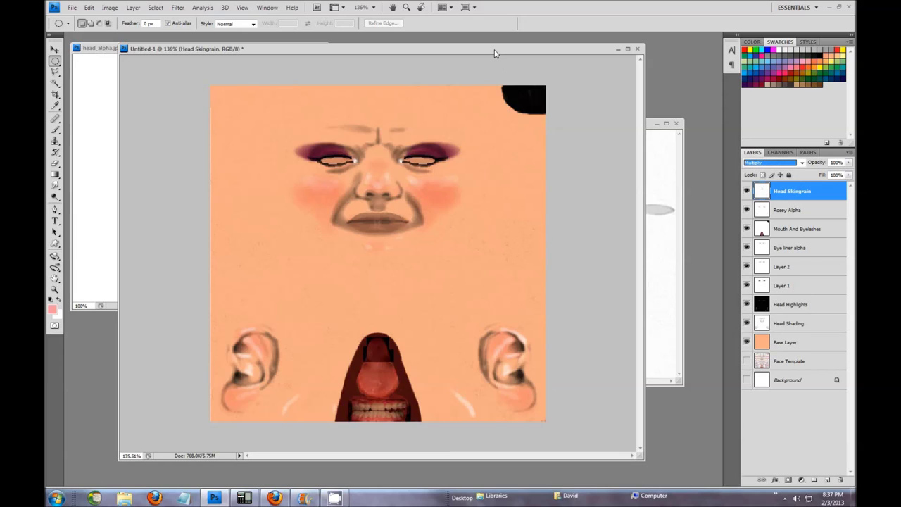
key(shift+alt+n)
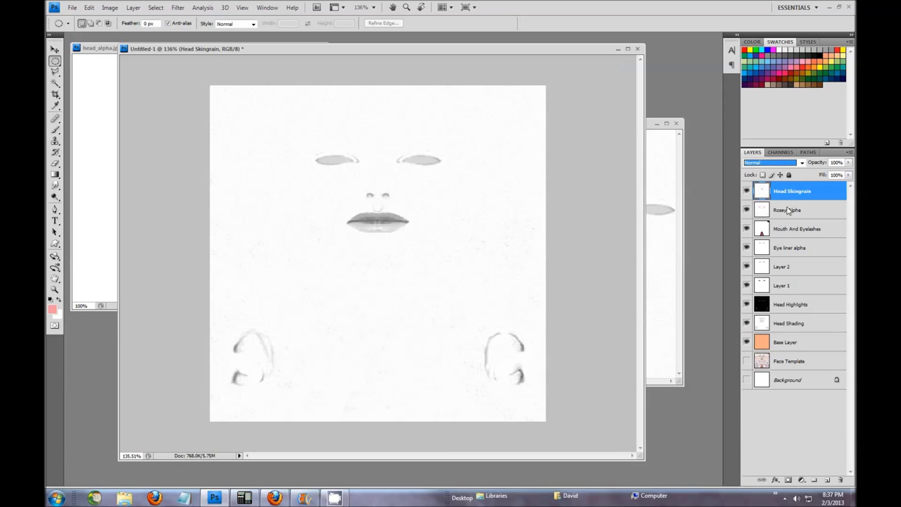
key(shift+alt+k)
key(shift+alt+m)
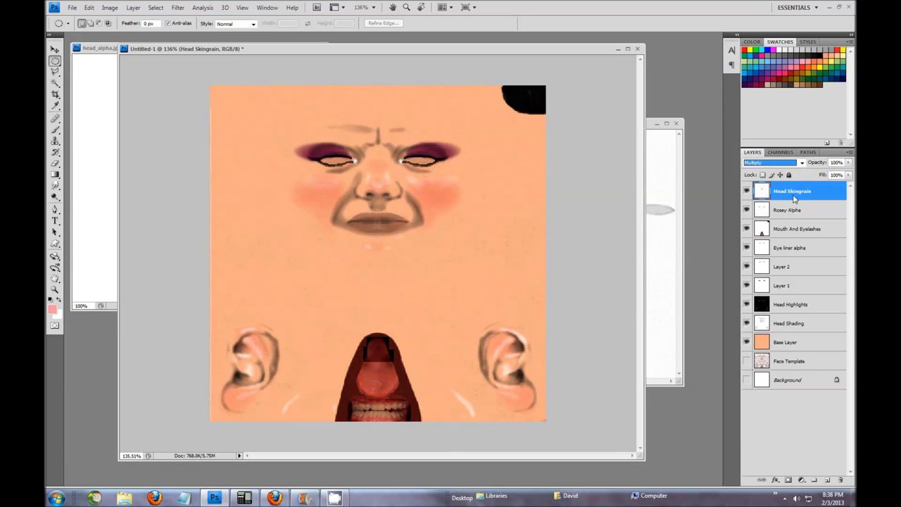
click(512, 244)
scroll(450, 241, up, 5)
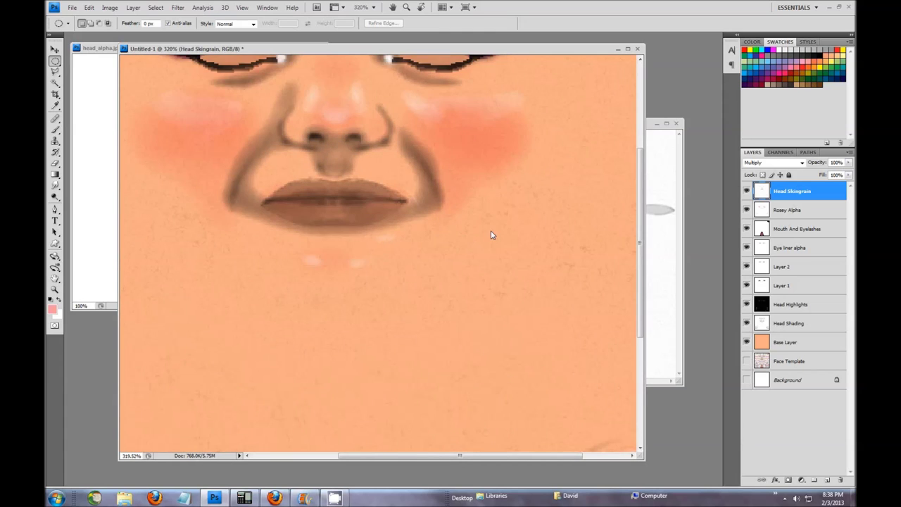
scroll(509, 225, up, 2)
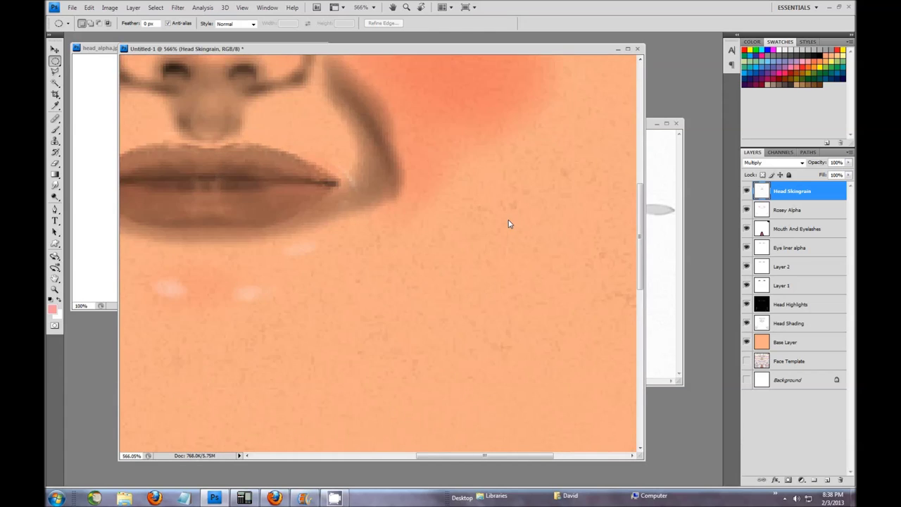
scroll(508, 220, down, 3)
scroll(509, 223, down, 5)
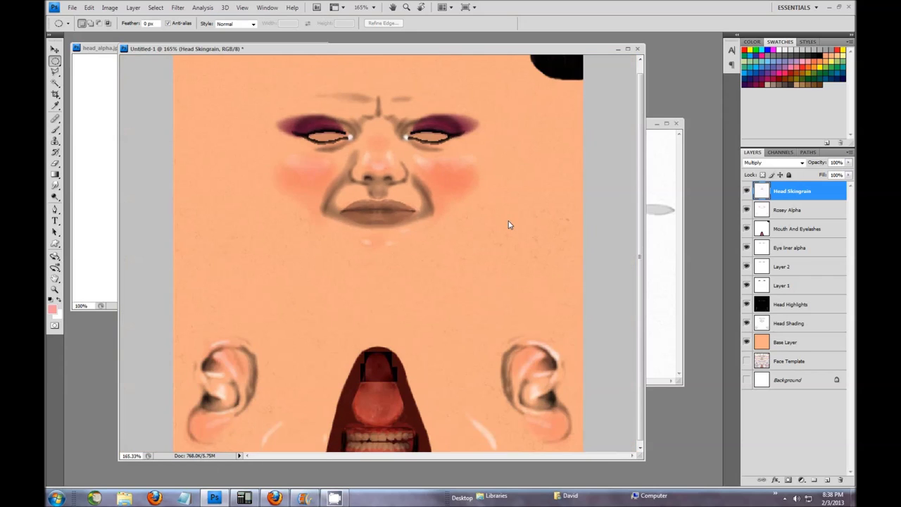
scroll(567, 249, up, 5)
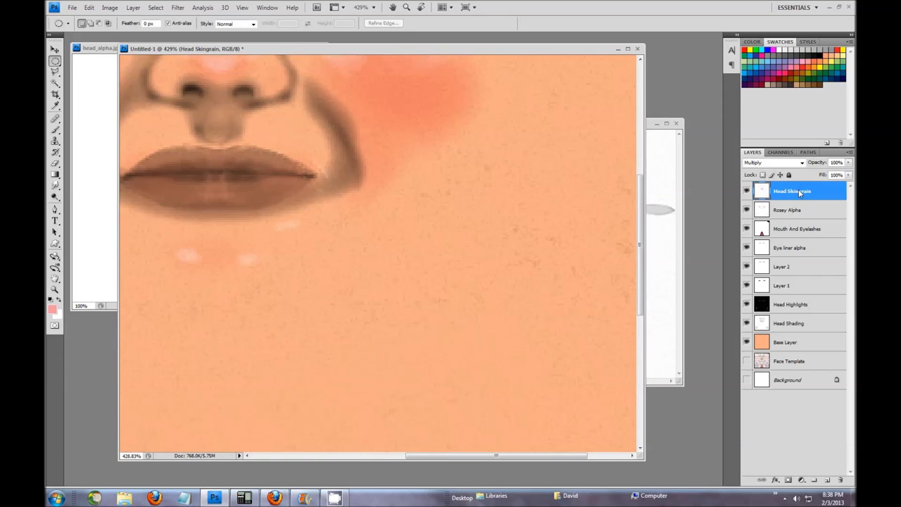
scroll(428, 285, down, 4)
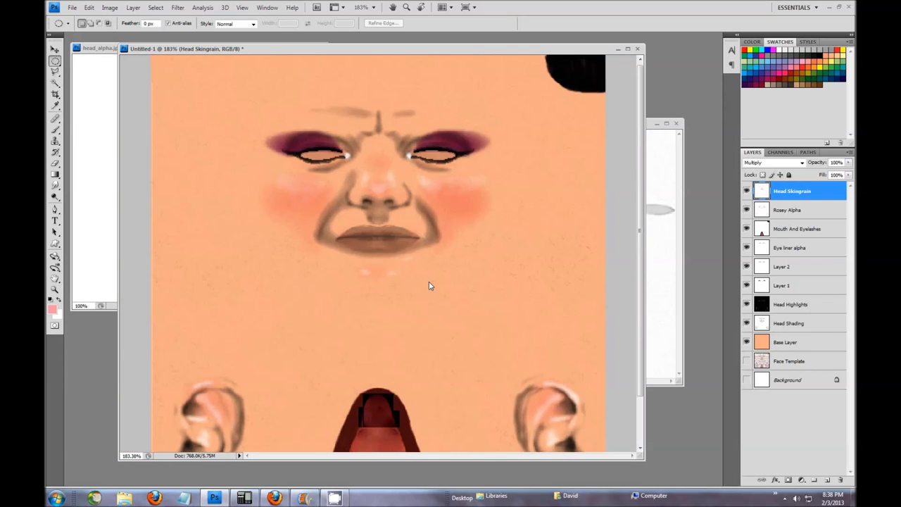
scroll(429, 285, down, 1)
click(100, 84)
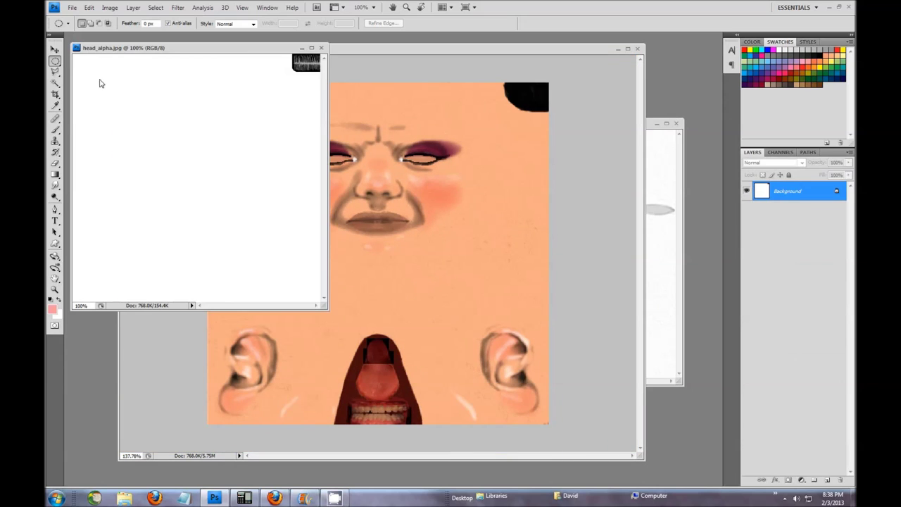
Close the head_alpha.jpg document.
drag(248, 51, 607, 102)
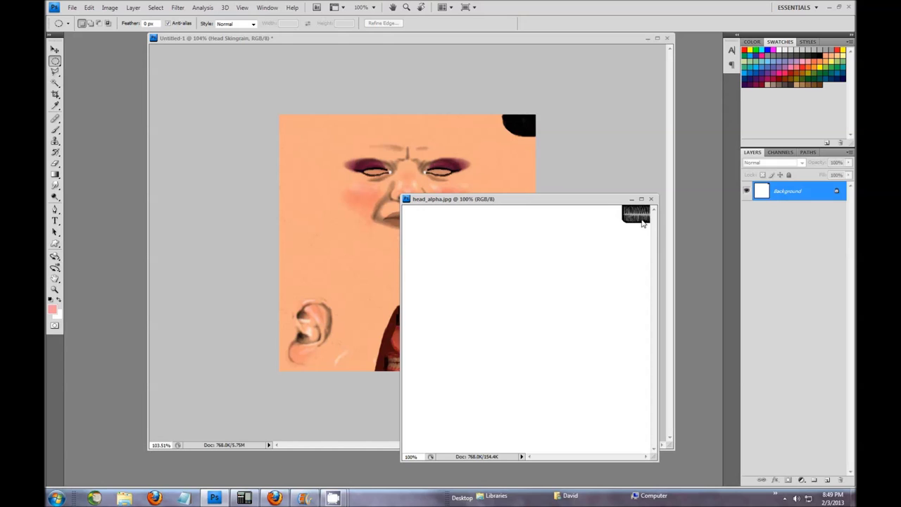
scroll(645, 221, up, 4)
scroll(646, 219, up, 4)
scroll(633, 229, down, 2)
scroll(630, 233, down, 3)
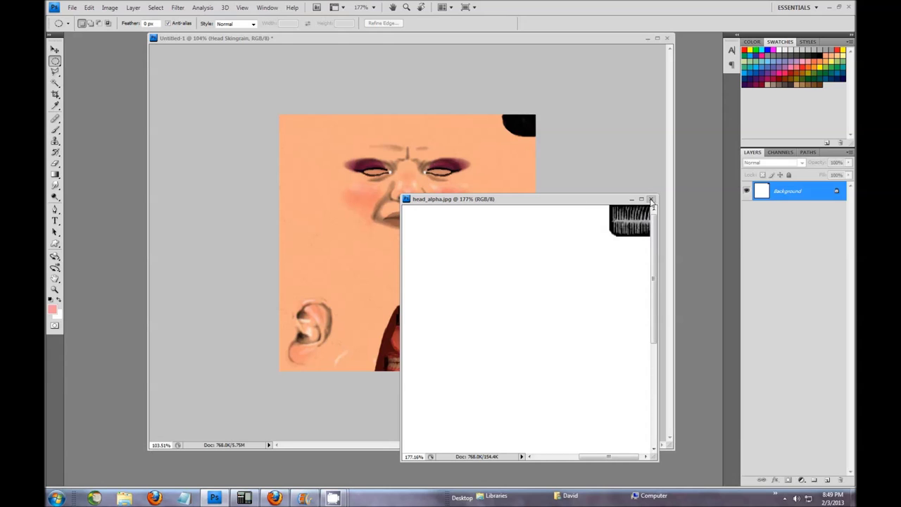
click(652, 201)
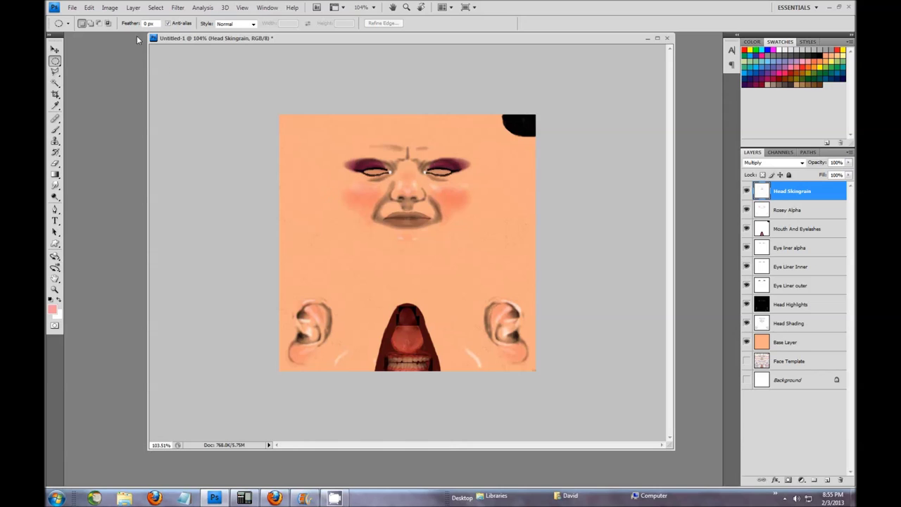
Save the face composite as 'face 1.psd' with Save As.
click(73, 8)
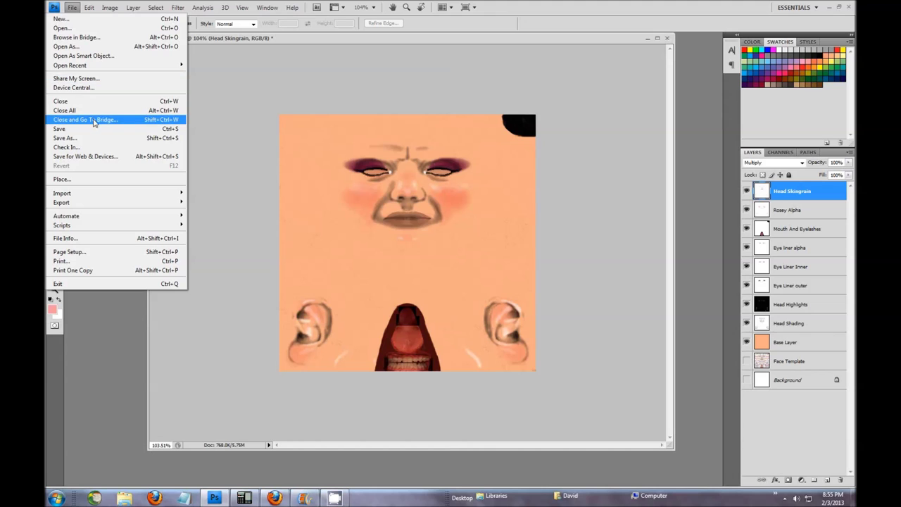
click(93, 143)
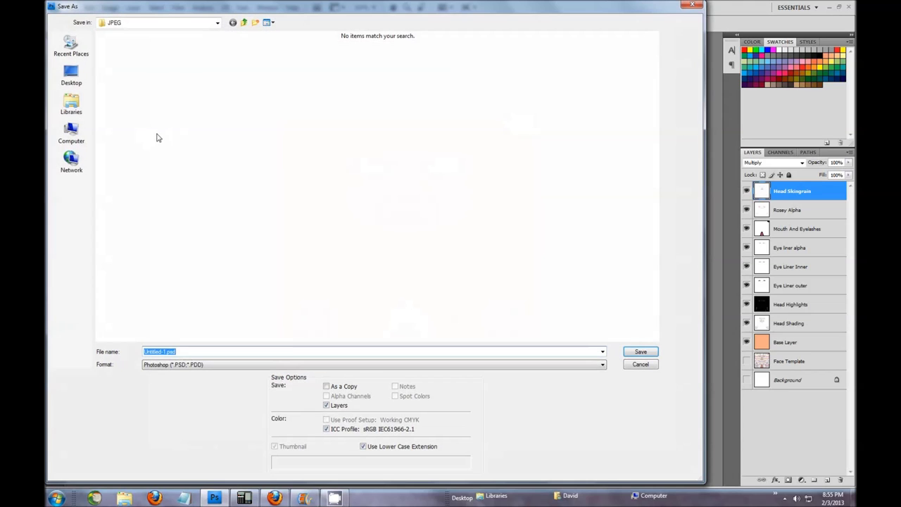
text(f)
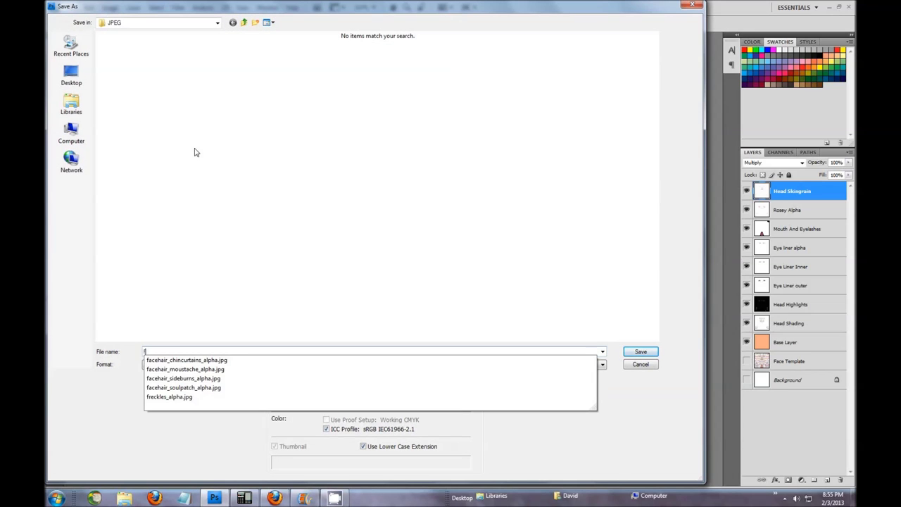
text(ace 1)
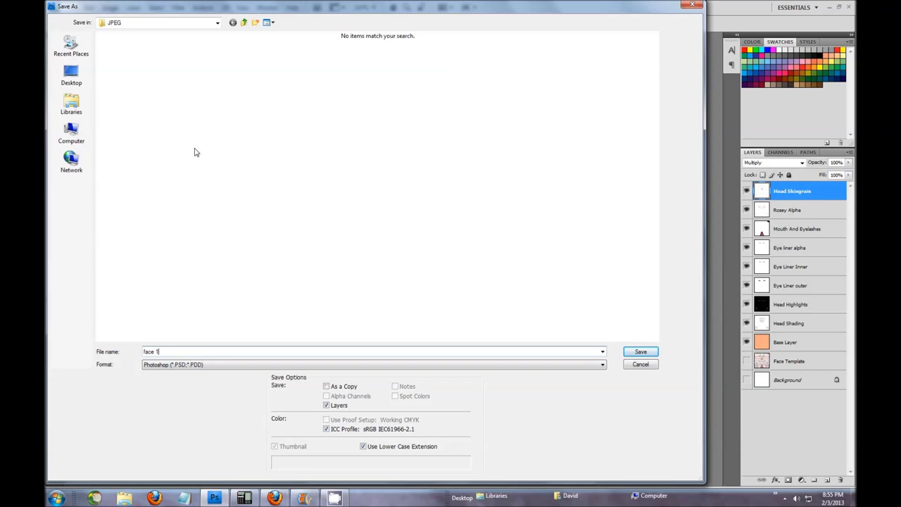
click(654, 352)
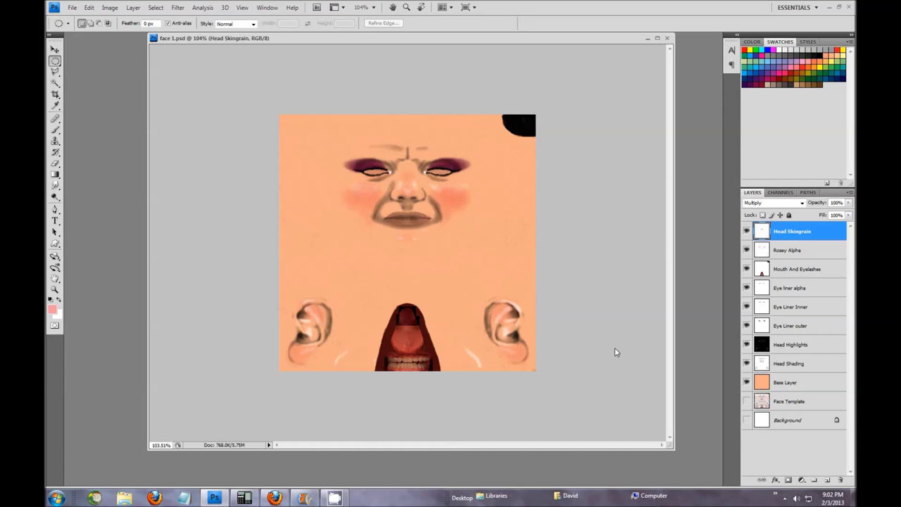
Open lipgloss_alpha.jpg and lips_mask.jpg together from the JPEG folder.
click(72, 8)
click(76, 32)
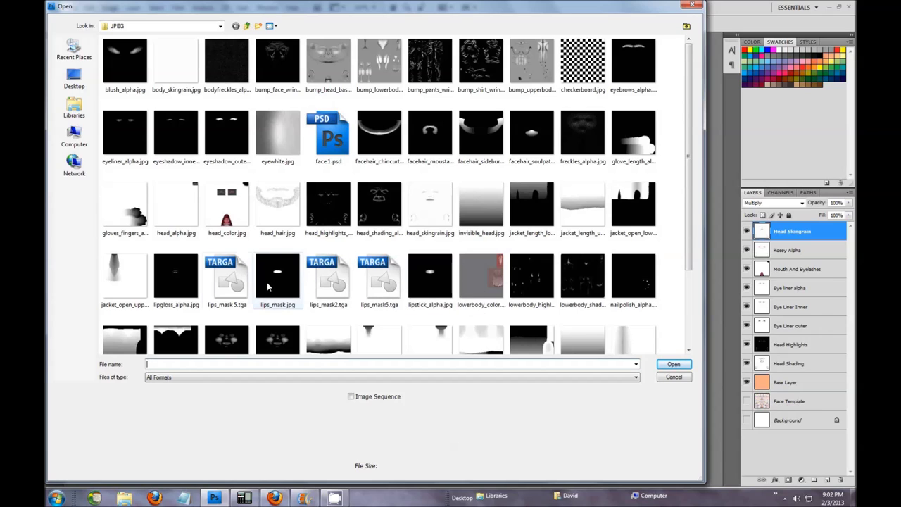
click(170, 282)
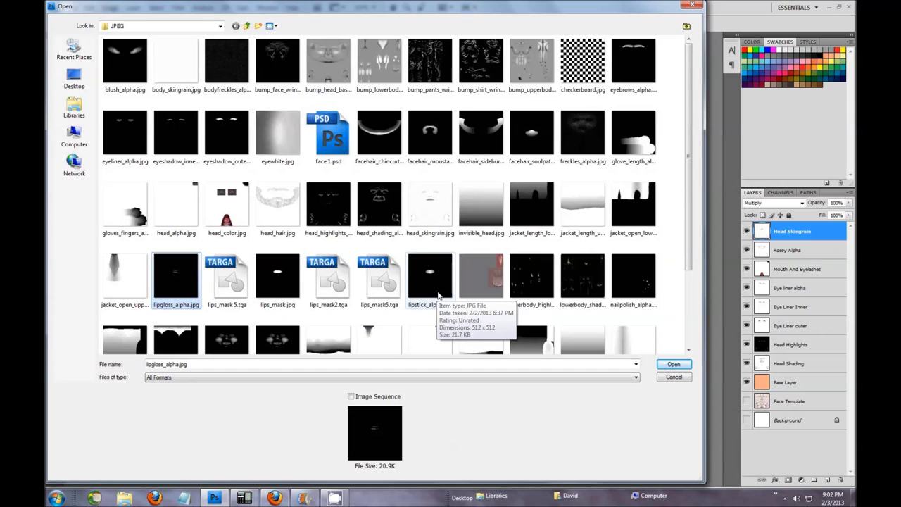
ctrl+click(278, 295)
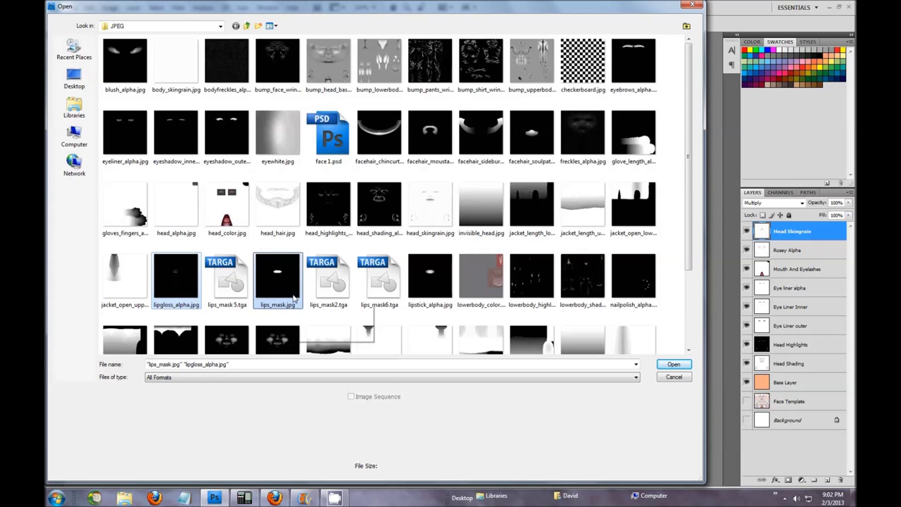
click(674, 364)
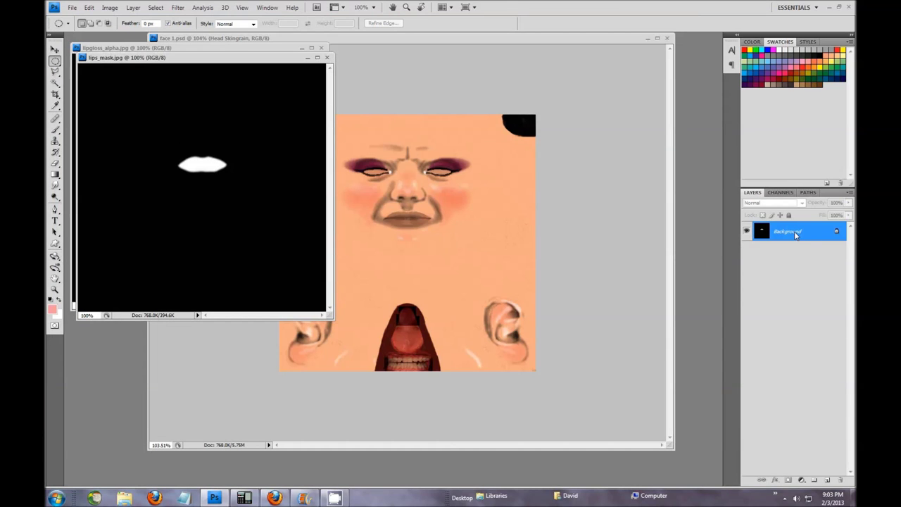
Copy lips_mask.jpg into the face texture as a layer named 'Lips Mask' and close the source.
drag(795, 235, 456, 207)
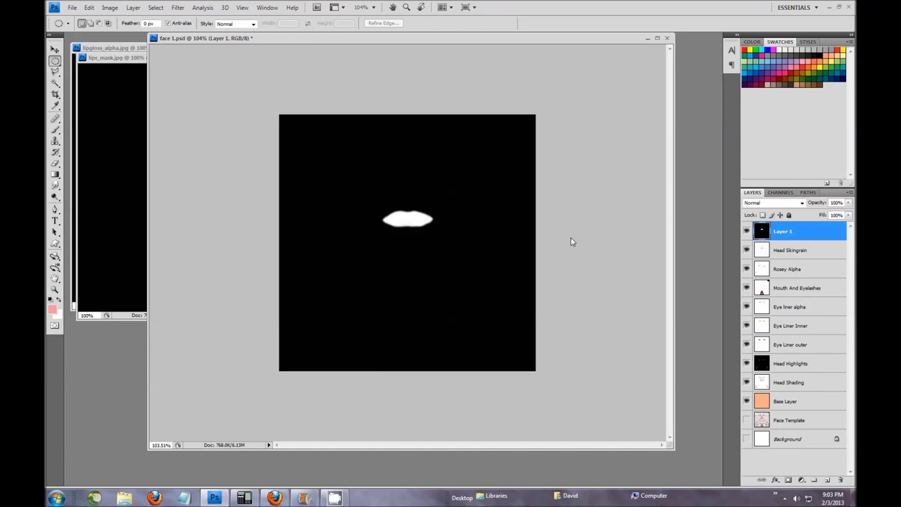
double_click(786, 233)
text(Lips Mask)
key(Return)
click(141, 58)
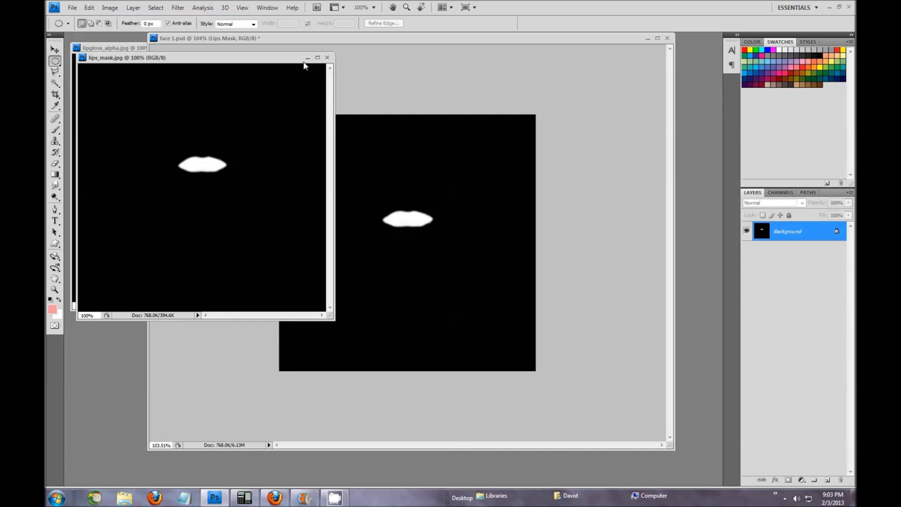
click(327, 57)
Copy lipgloss_alpha.jpg in as a layer named 'Lipgloss Alpha' and close the source.
click(122, 48)
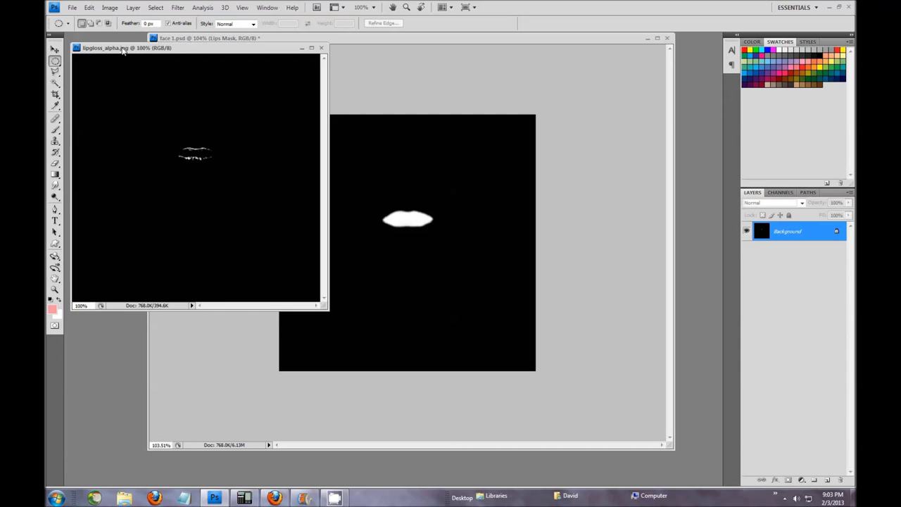
drag(794, 242, 470, 236)
double_click(784, 232)
text(Lip)
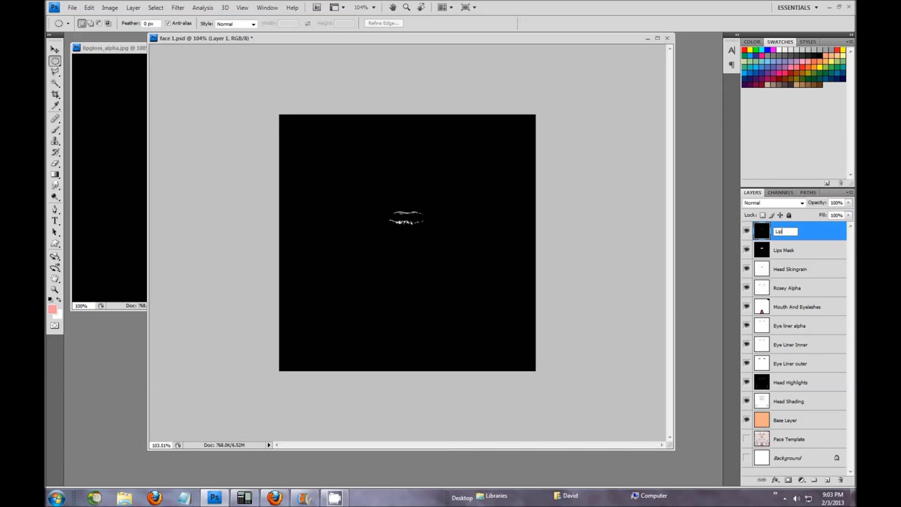
text(gloss Alpha)
key(Return)
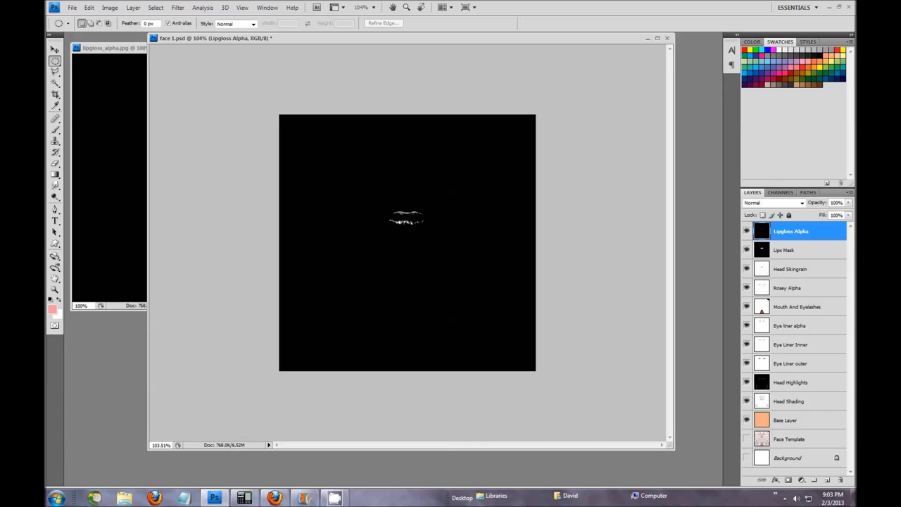
click(126, 59)
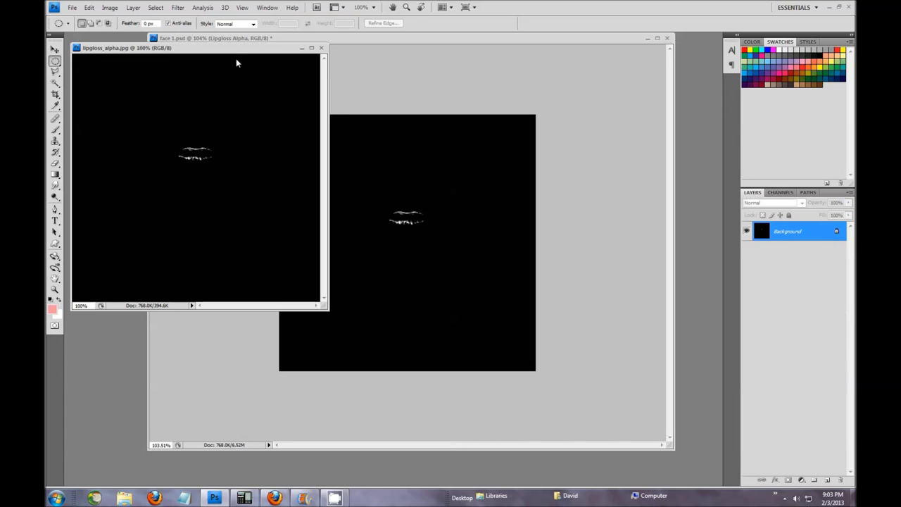
click(322, 43)
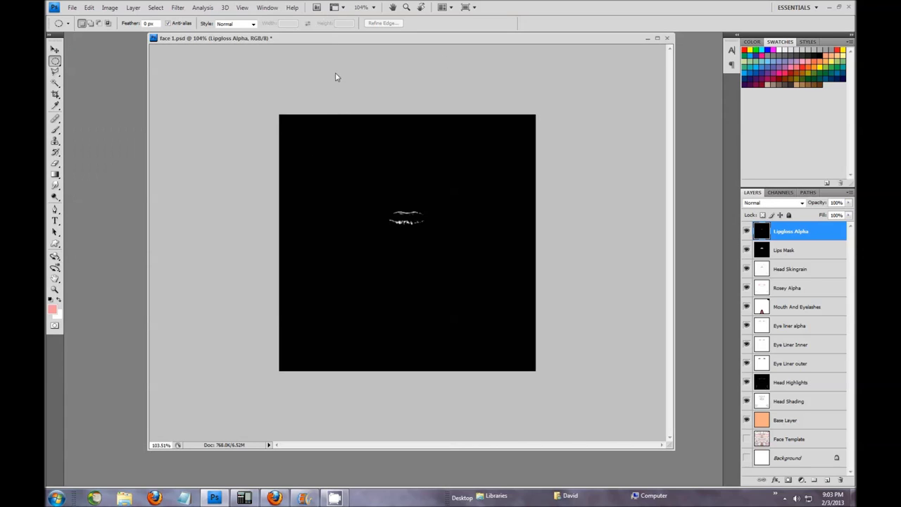
Hide both the Lipgloss Alpha and Lips Mask layers.
click(747, 231)
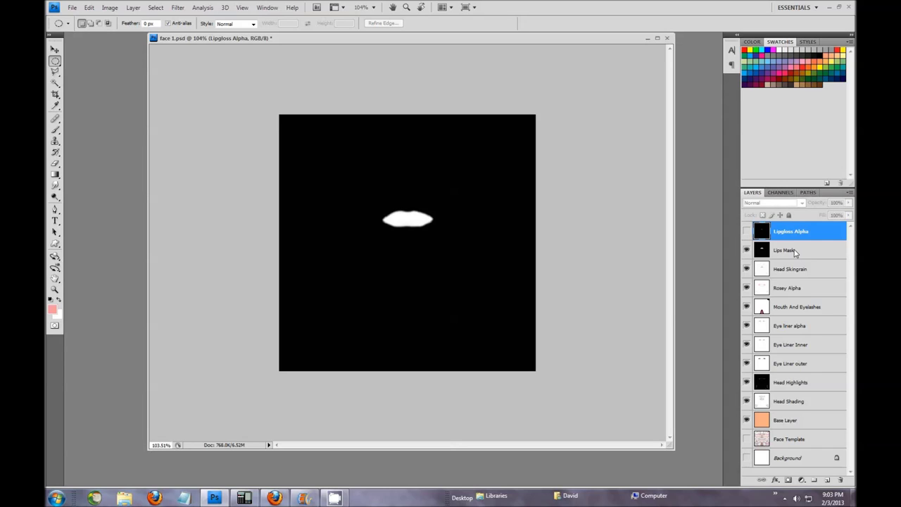
click(796, 250)
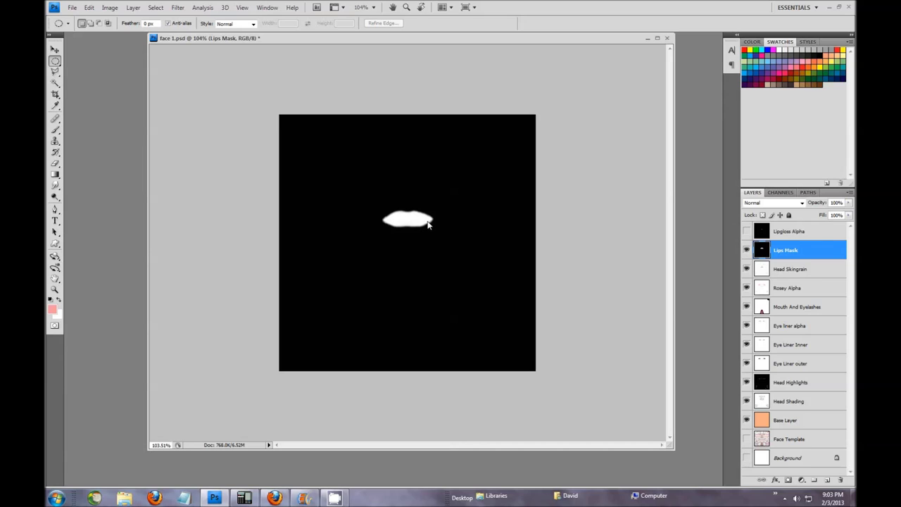
click(746, 250)
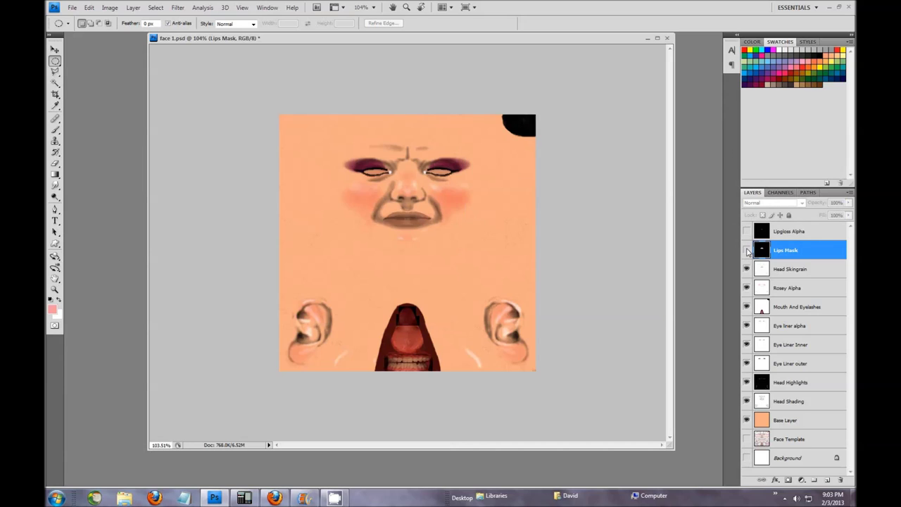
Show Lips Mask again and invert it with Ctrl+I to black lips on white.
scroll(411, 225, up, 4)
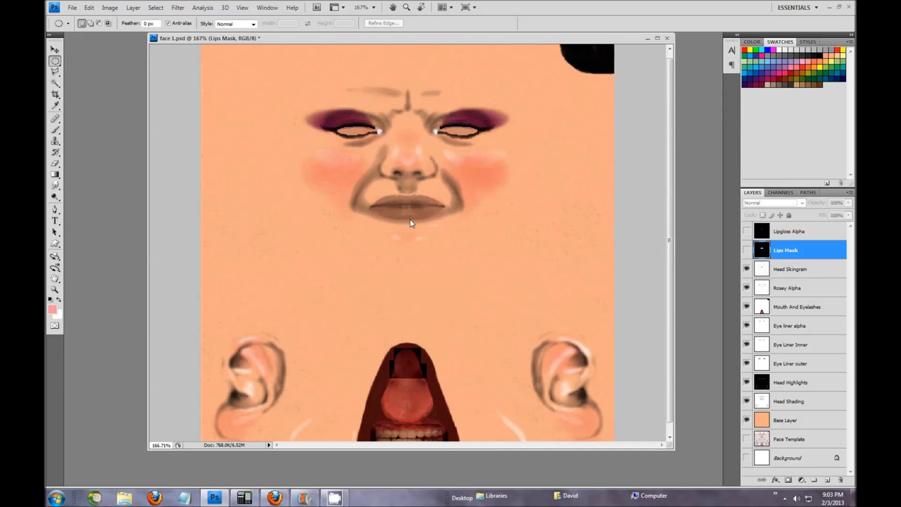
scroll(418, 211, up, 1)
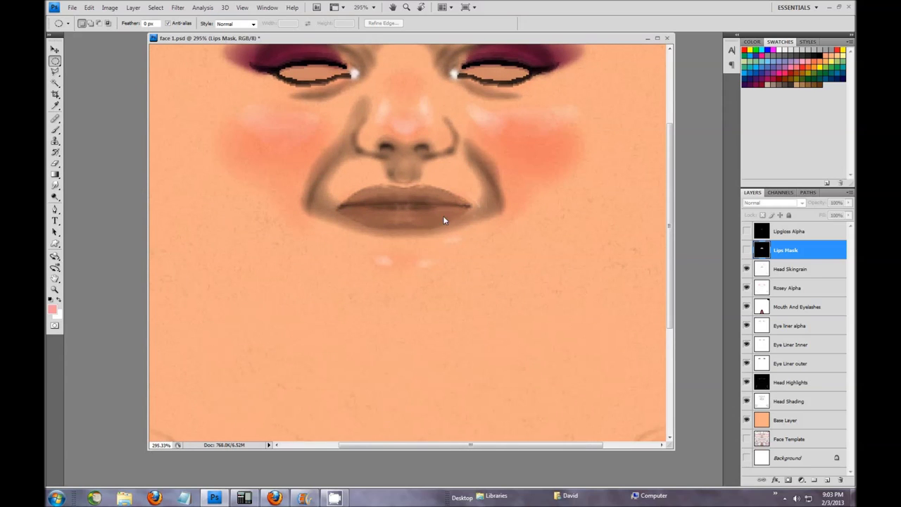
scroll(388, 199, up, 2)
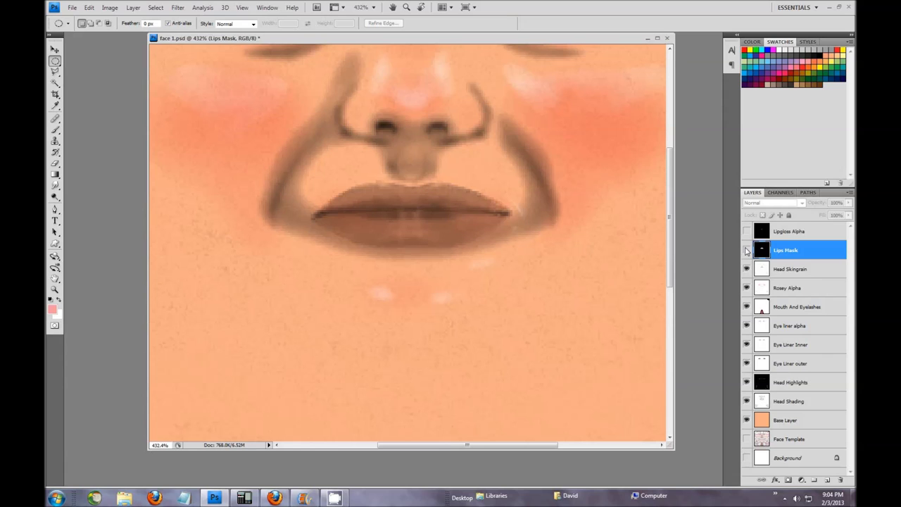
scroll(513, 205, down, 2)
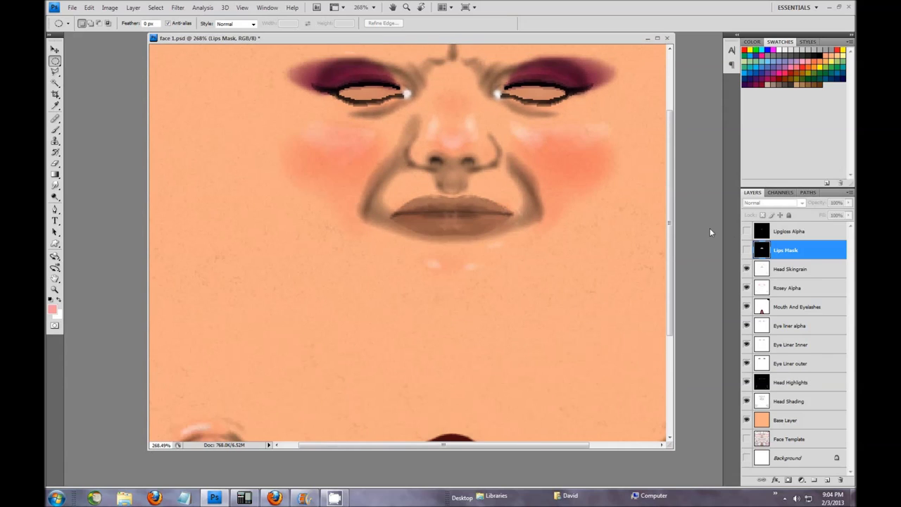
click(746, 250)
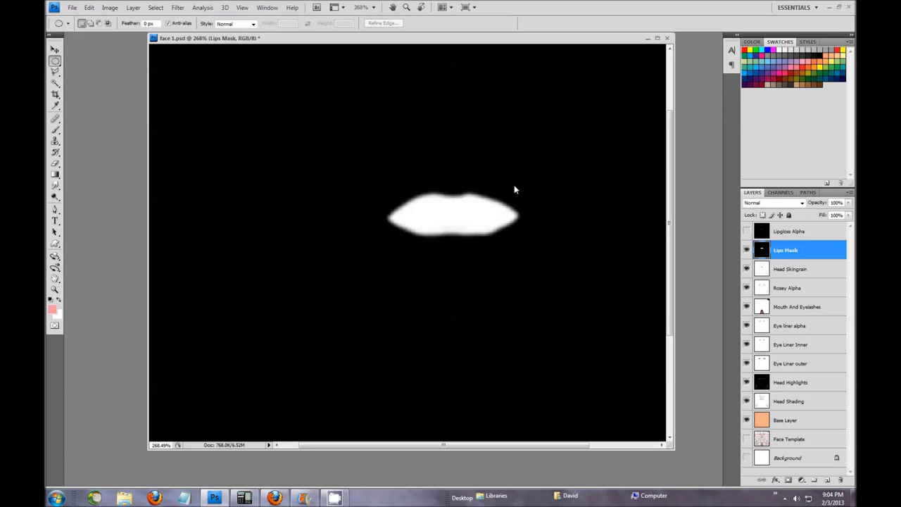
key(ctrl+i)
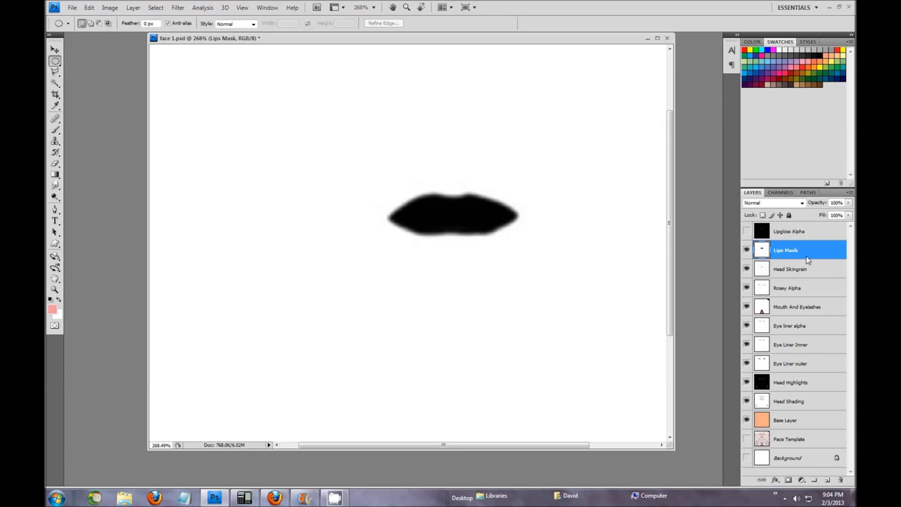
click(828, 479)
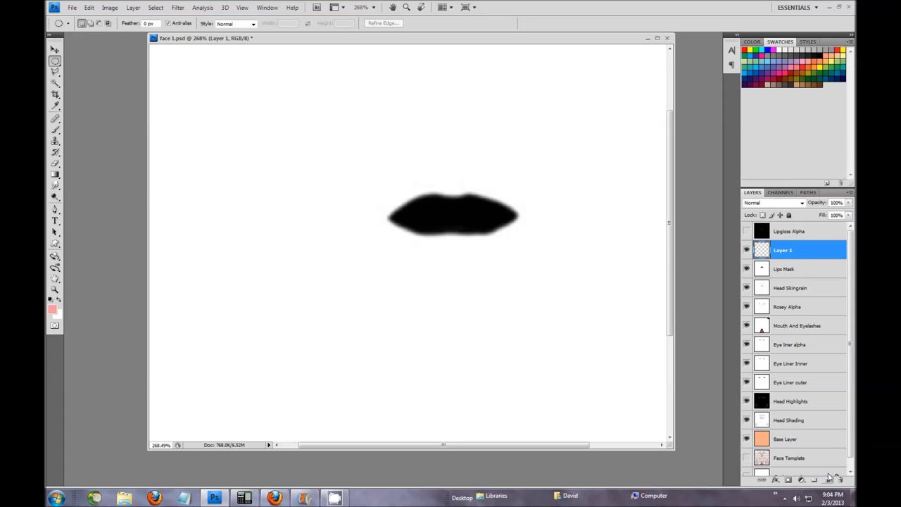
Fill the new layer with the Darker Red swatch as the foreground colour.
click(780, 84)
click(89, 9)
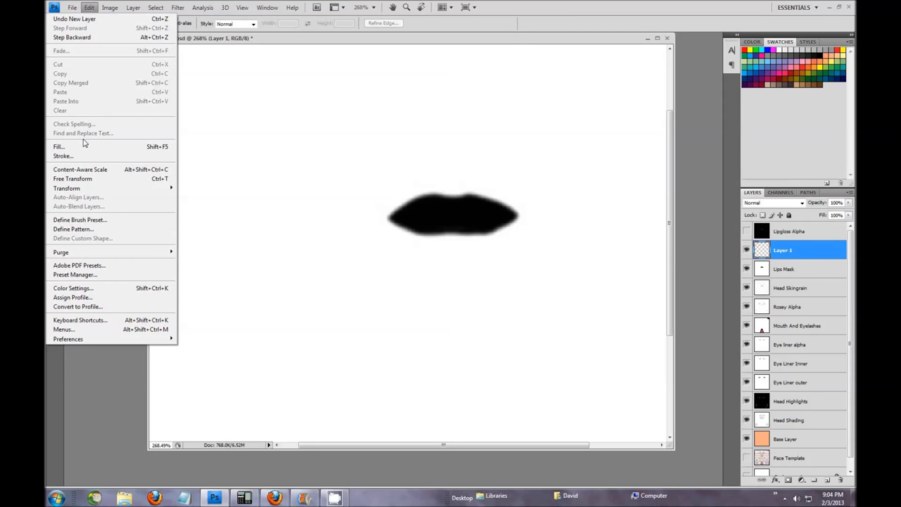
click(88, 145)
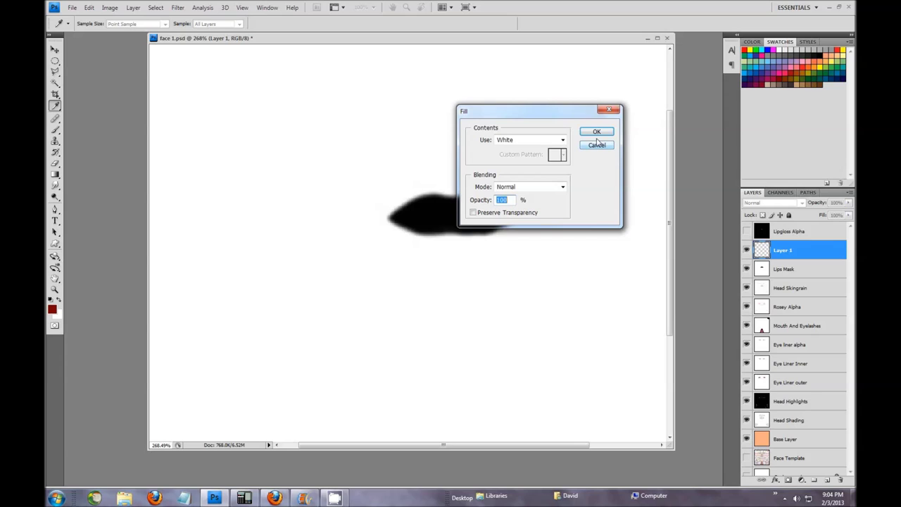
click(563, 139)
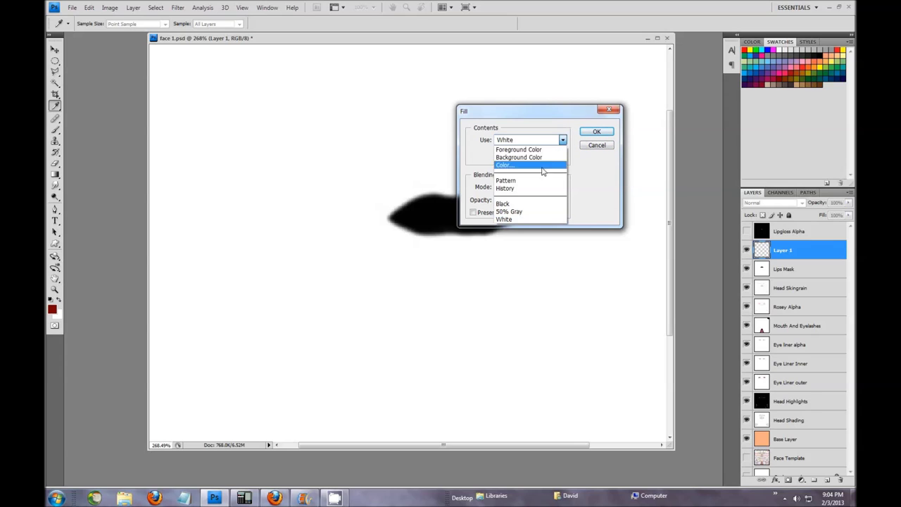
click(534, 153)
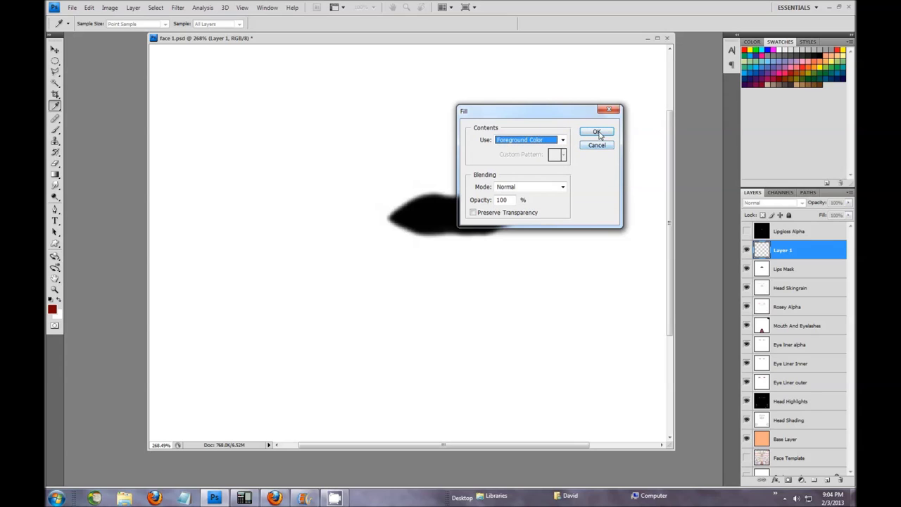
click(596, 131)
key(m)
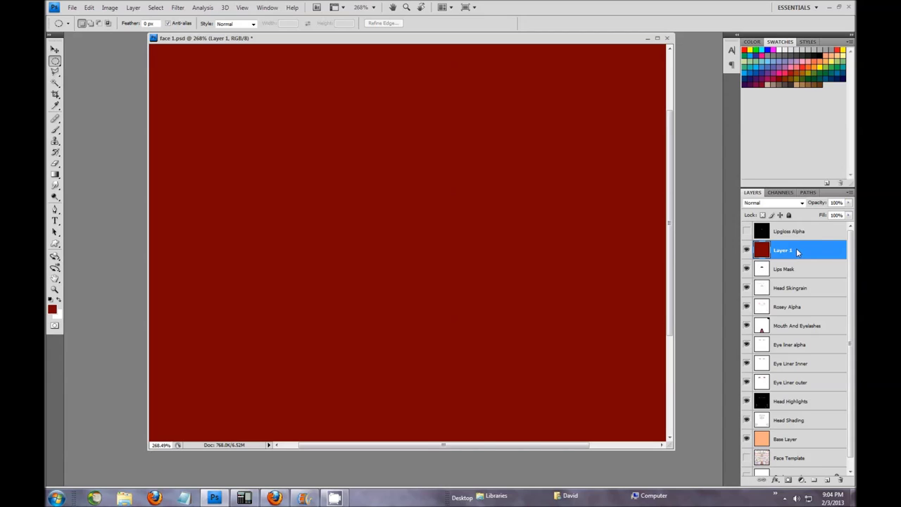
Set the red layer to Screen and merge it with Lips Mask.
click(802, 203)
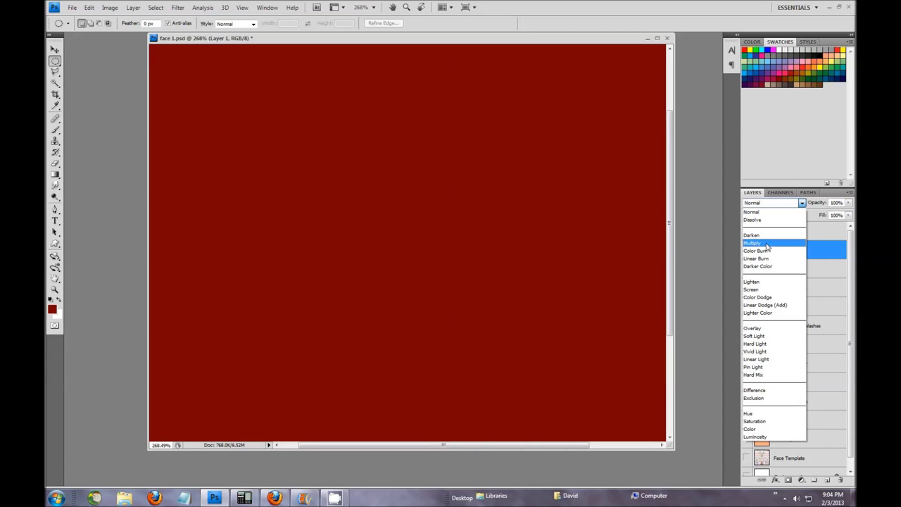
click(766, 290)
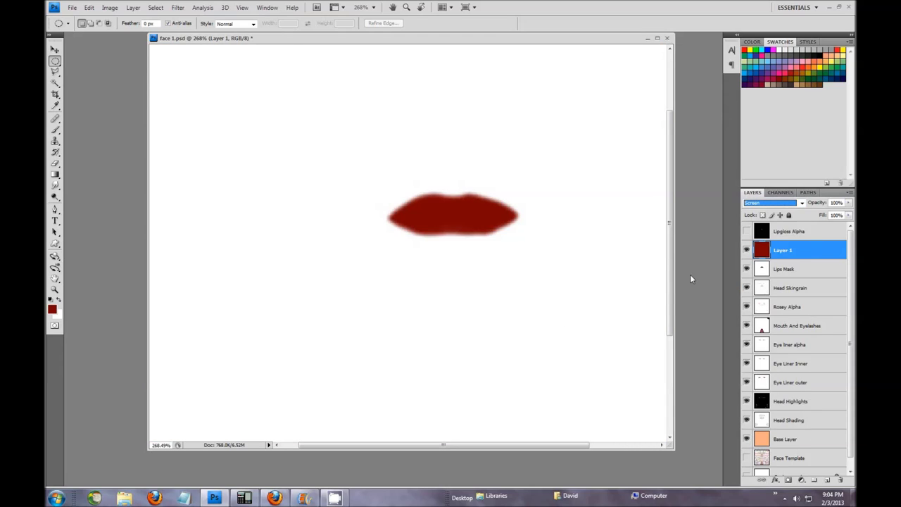
shift+click(798, 272)
right_click(798, 272)
click(796, 241)
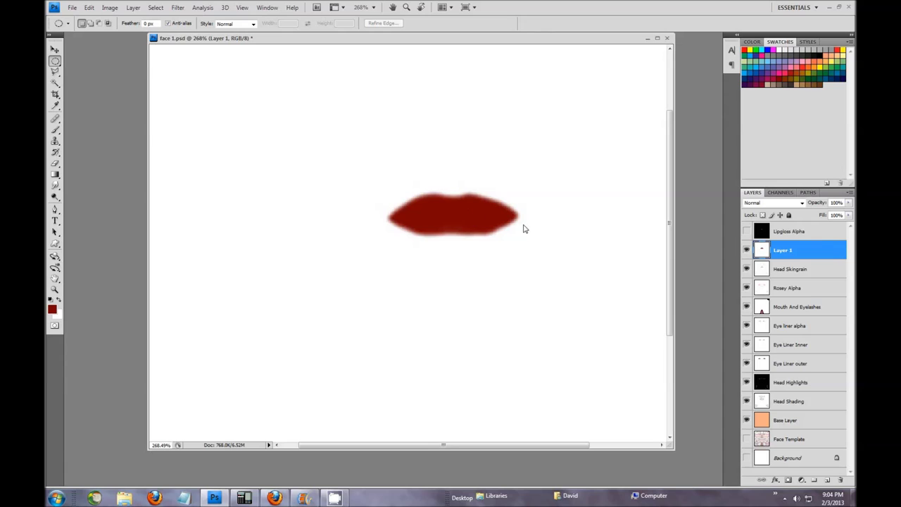
click(801, 204)
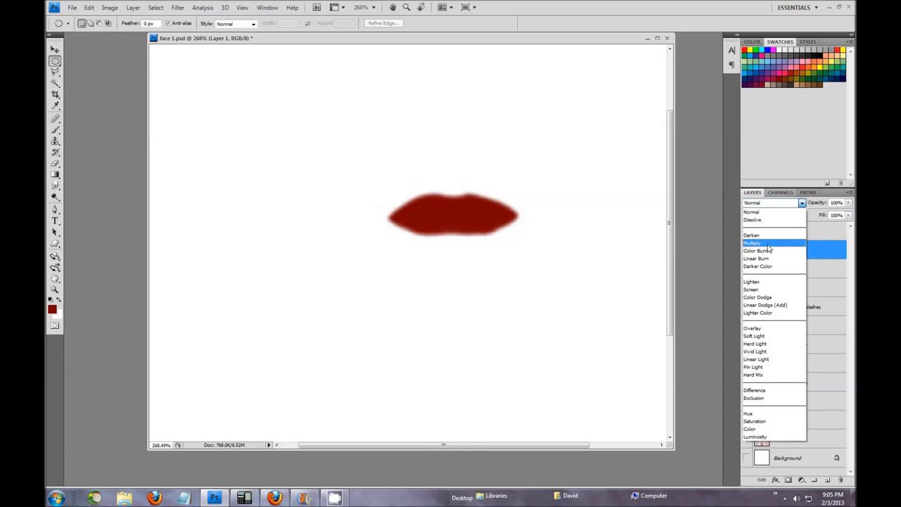
click(770, 244)
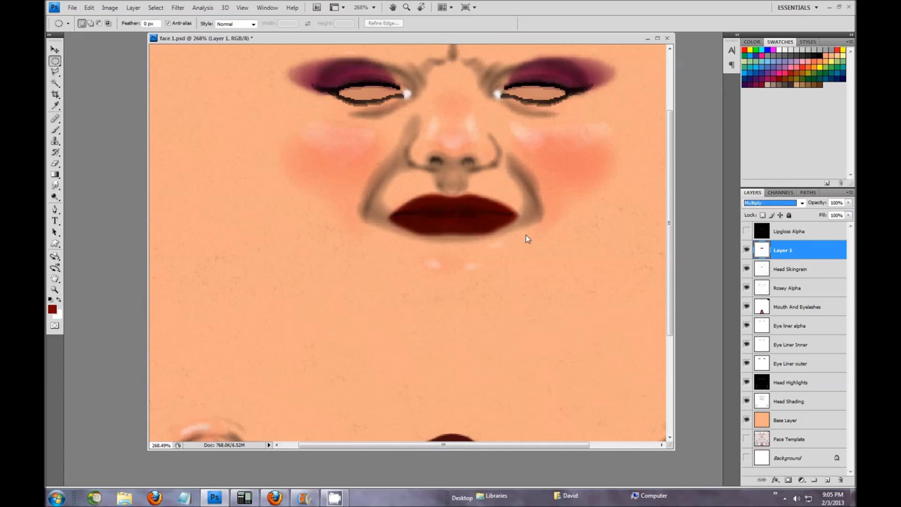
click(493, 231)
scroll(449, 216, up, 5)
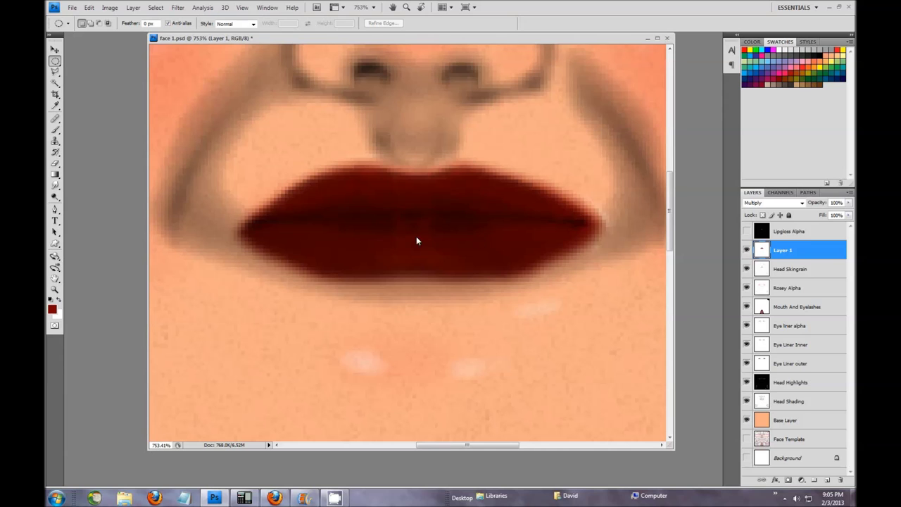
scroll(506, 282, down, 5)
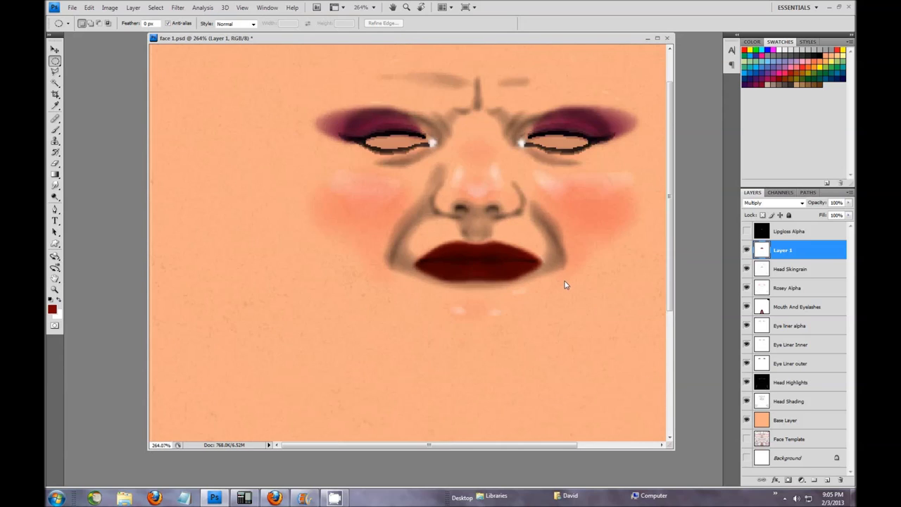
scroll(488, 275, up, 2)
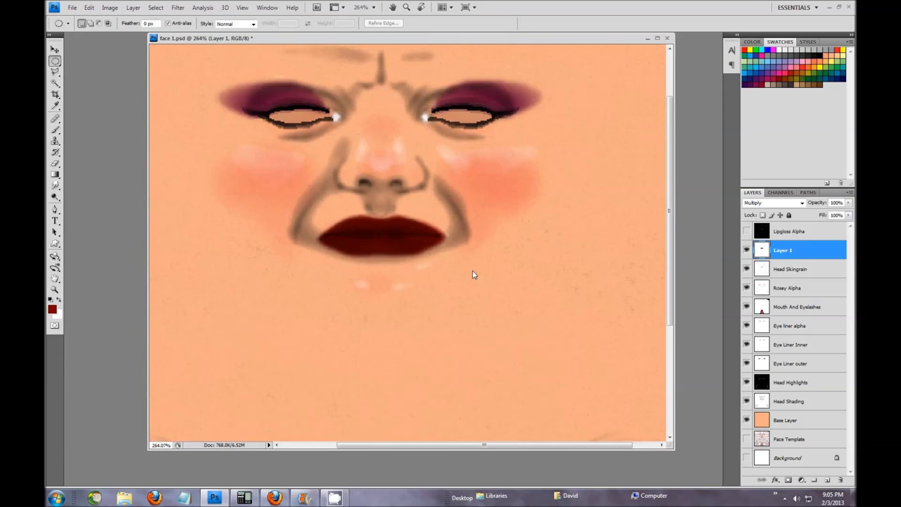
scroll(473, 275, down, 1)
scroll(472, 277, down, 1)
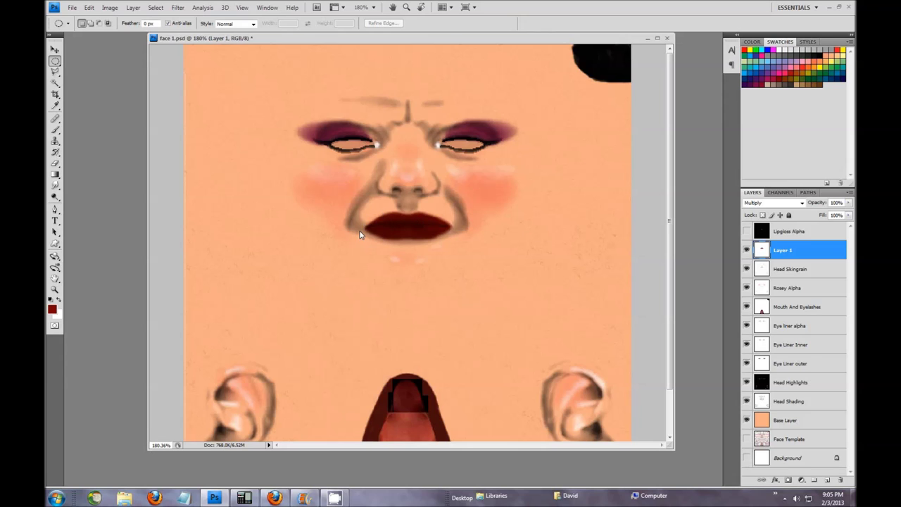
scroll(437, 257, up, 4)
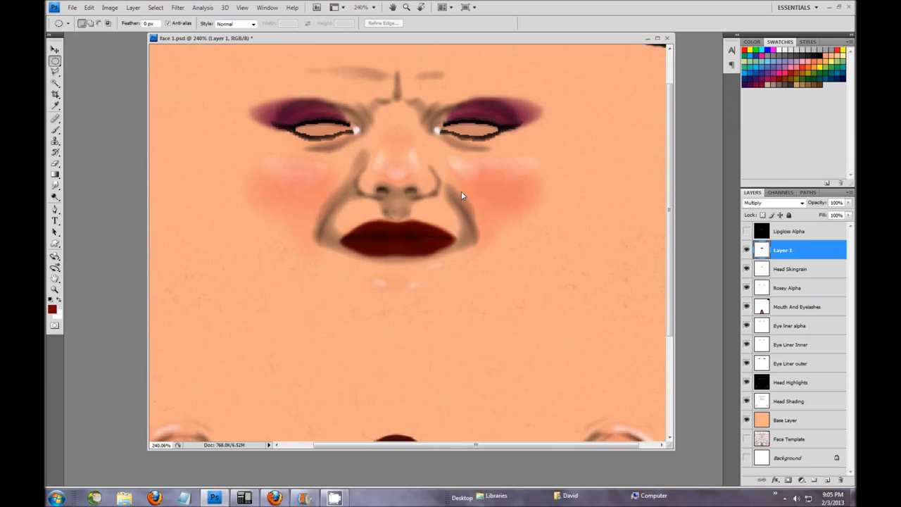
click(55, 209)
click(284, 270)
drag(296, 283, 437, 282)
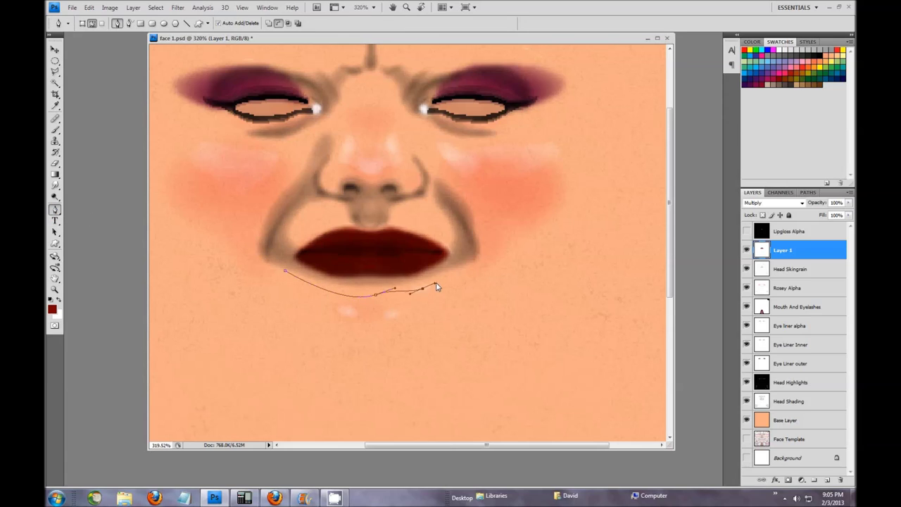
drag(446, 240, 449, 243)
key(Return)
Show the Lipgloss Alpha layer and blend it in Screen mode, after briefly trying Lighter Color.
click(747, 232)
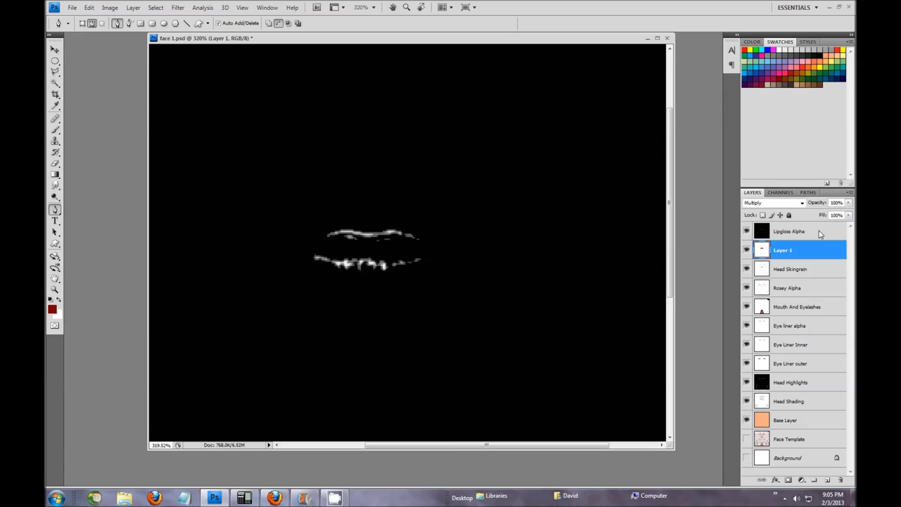
click(799, 232)
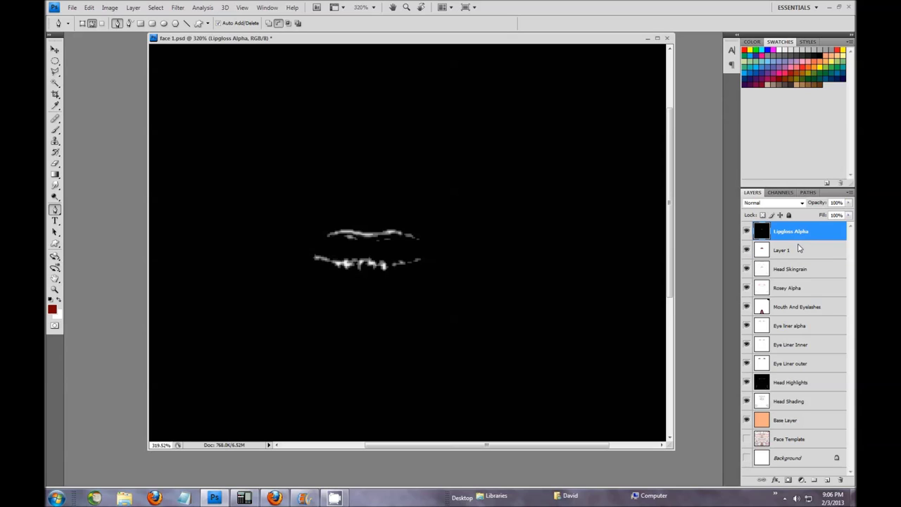
click(802, 202)
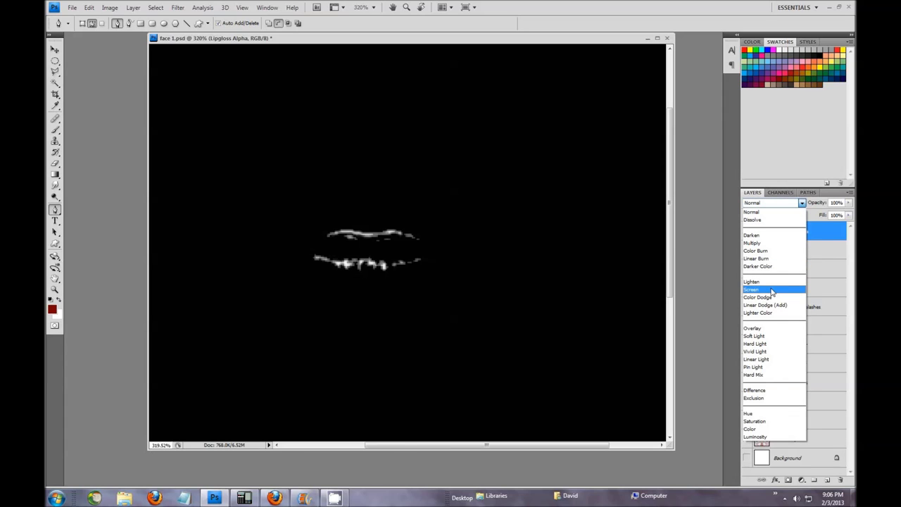
click(773, 289)
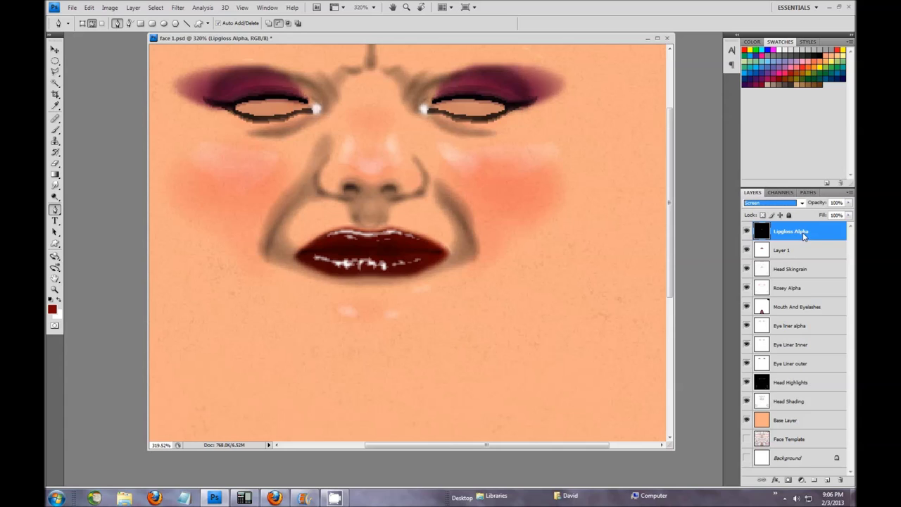
key(shift+plus)
key(shift+plus)
key(shift+plus)
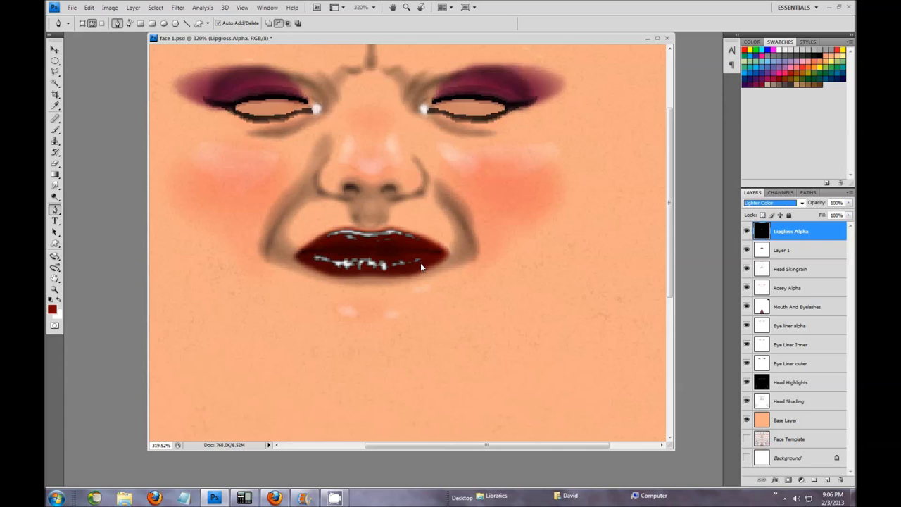
key(shift+minus)
key(shift+minus)
key(shift+minus)
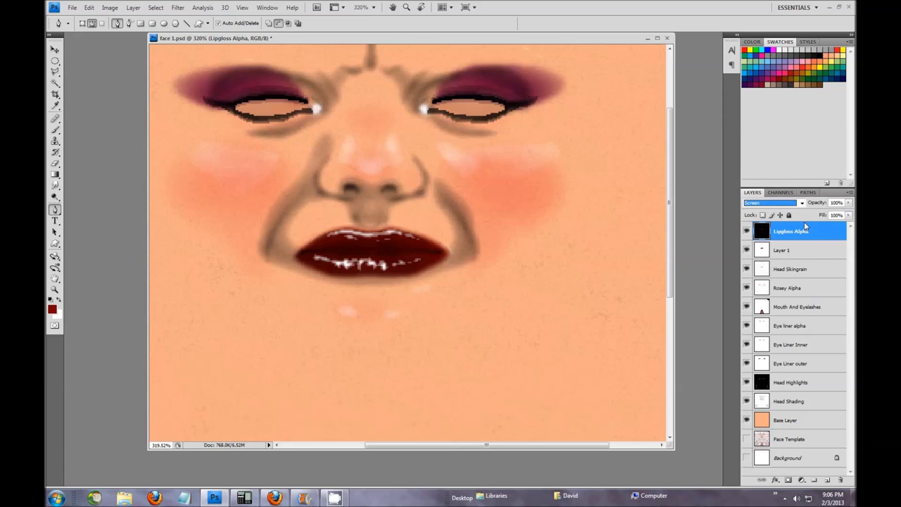
Start opening another image file from the File menu.
click(412, 289)
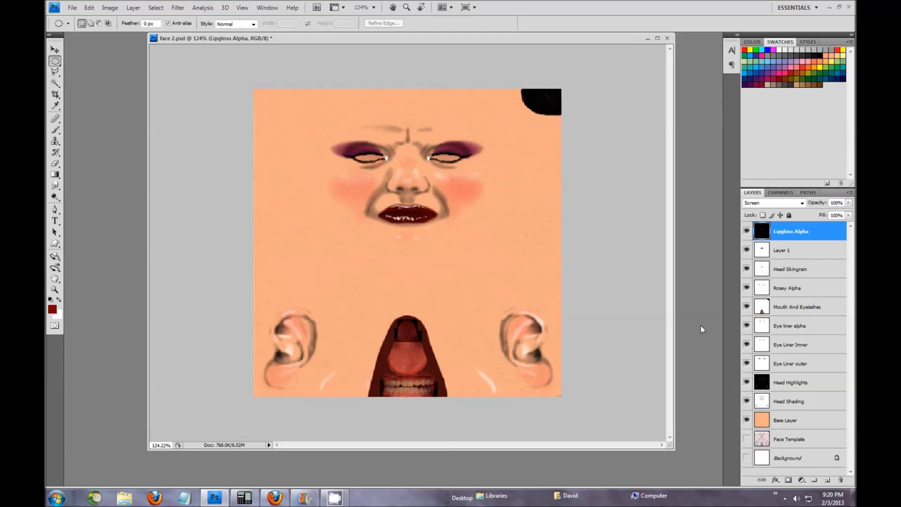
click(73, 8)
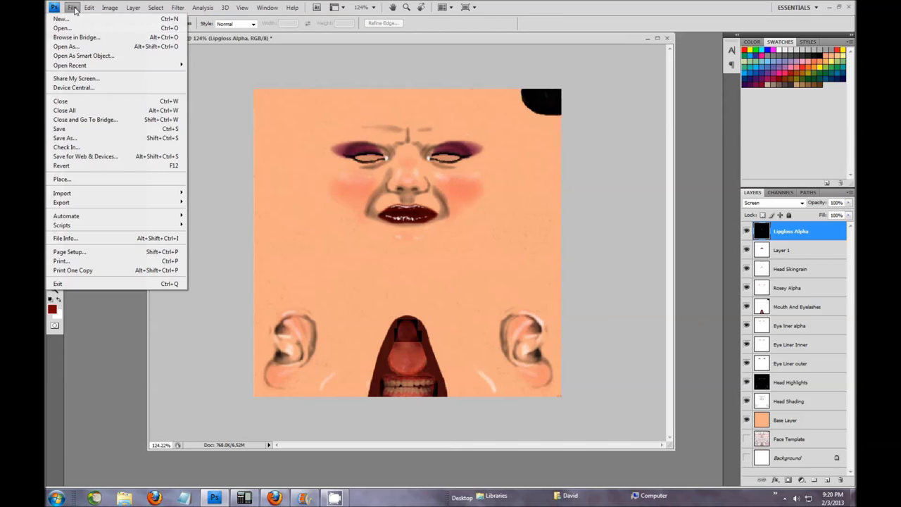
mouse_move(83, 8)
Open bump_head_base.jpg from the JPEG textures folder.
click(80, 30)
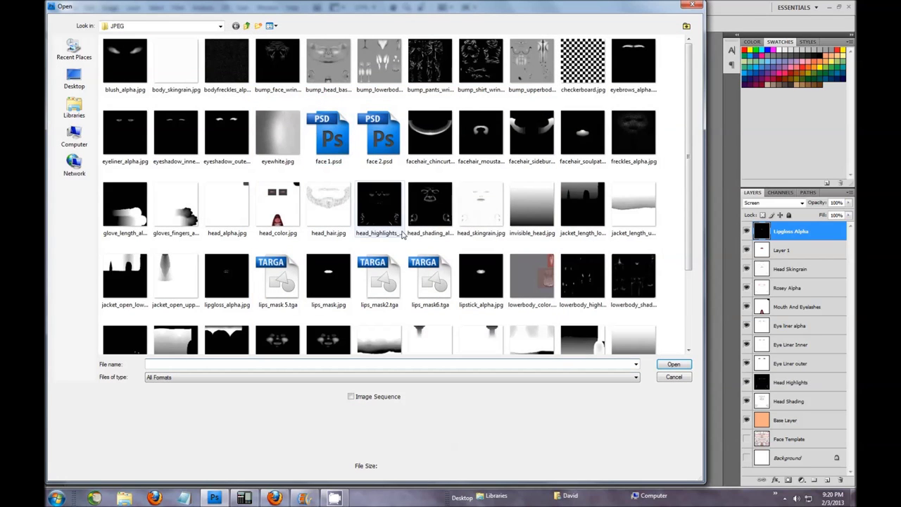
click(327, 68)
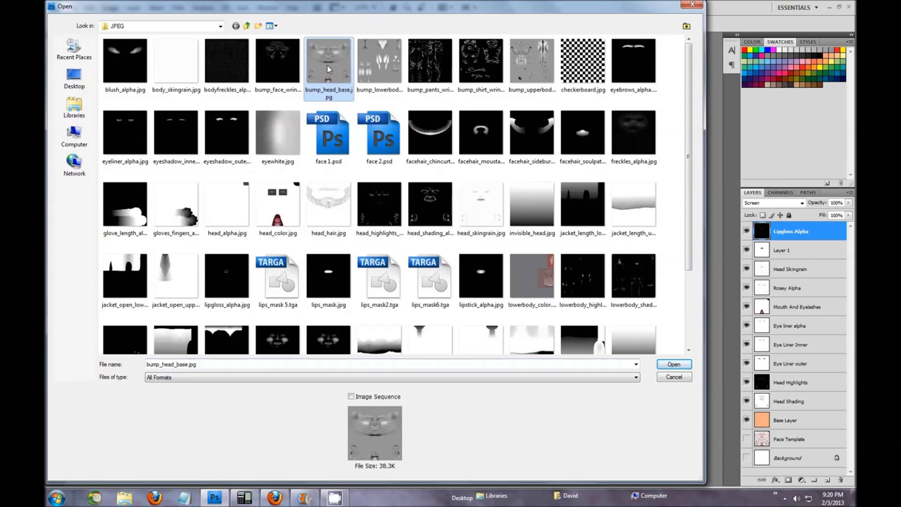
click(673, 365)
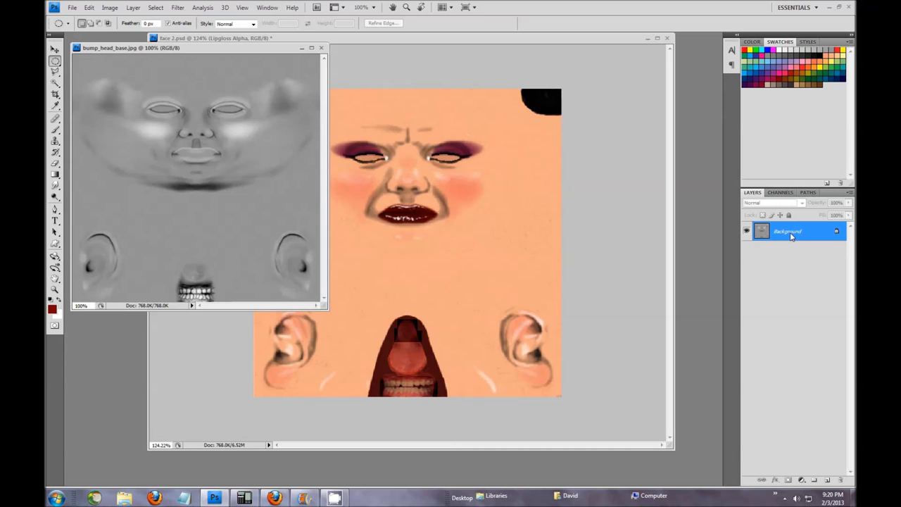
Copy the bump map layer into face 2.psd and close bump_head_base.jpg.
drag(791, 235, 493, 228)
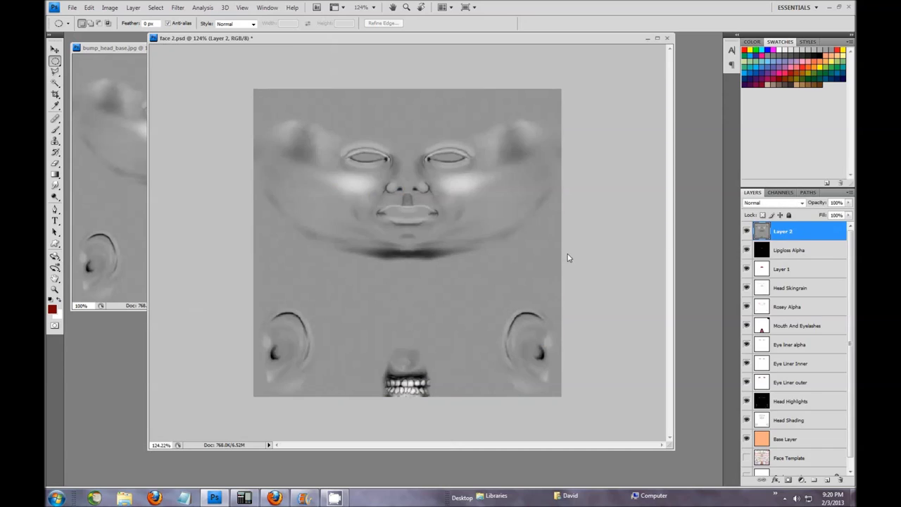
click(131, 49)
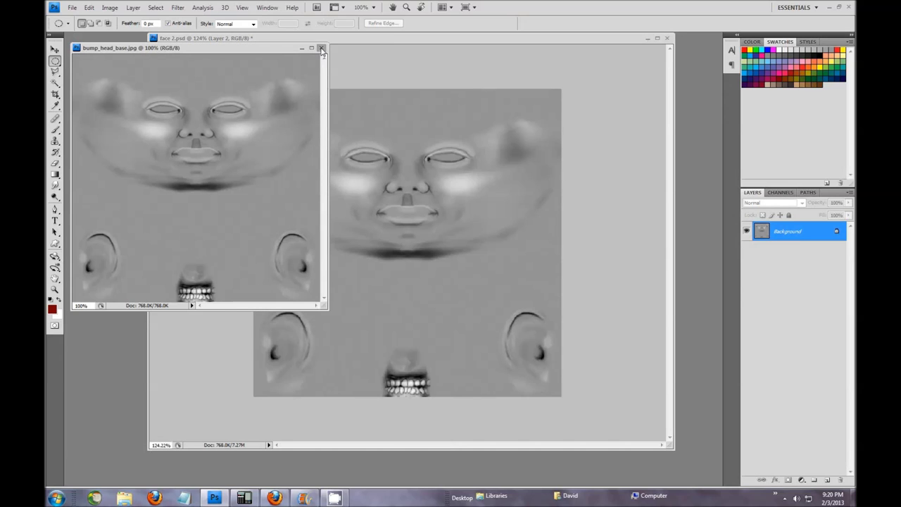
click(321, 48)
Rename the new Layer 2 to 'Bump Map'.
double_click(784, 232)
text(Bump Ma)
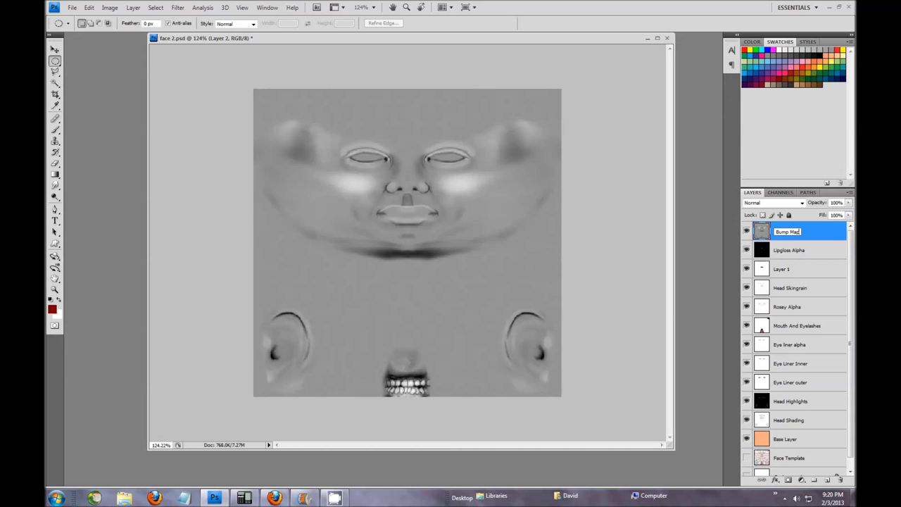
text(p)
click(822, 251)
Compare Overlay and Screen blending on the Bump Map layer, settling on Overlay.
click(818, 232)
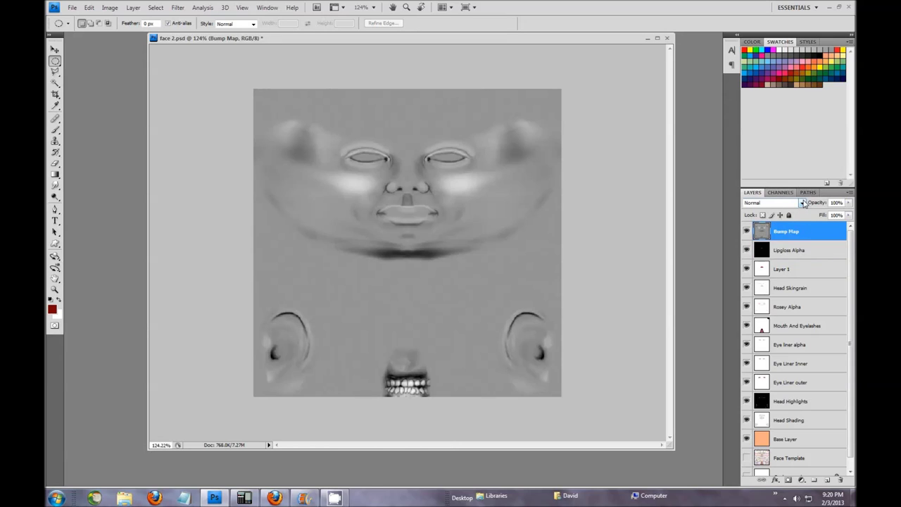
click(802, 204)
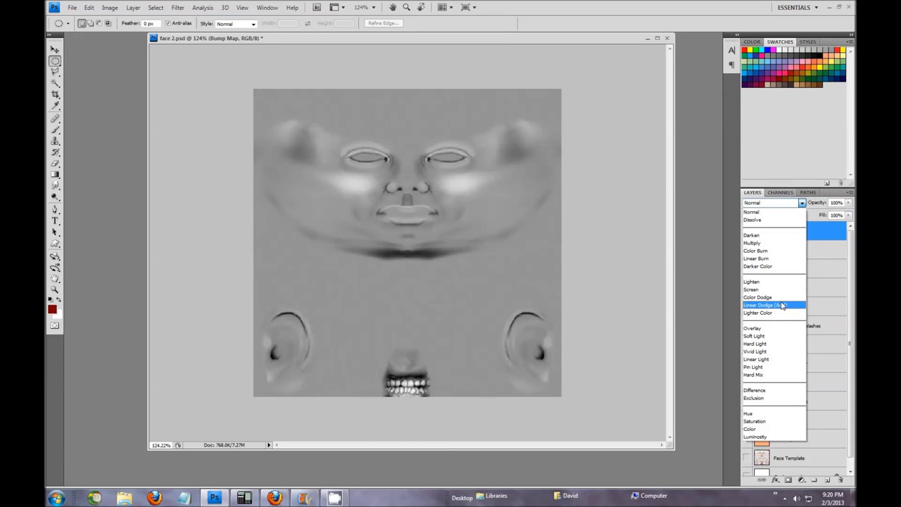
click(779, 329)
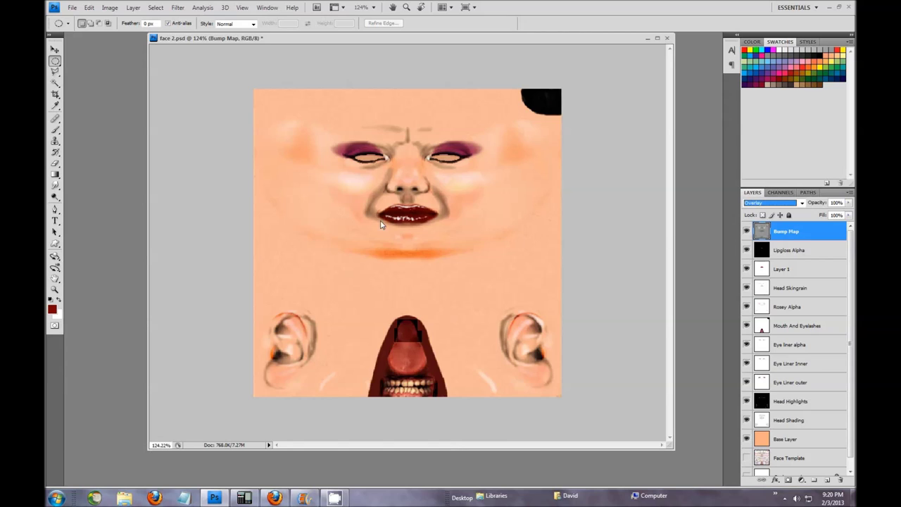
key(alt+shift+s)
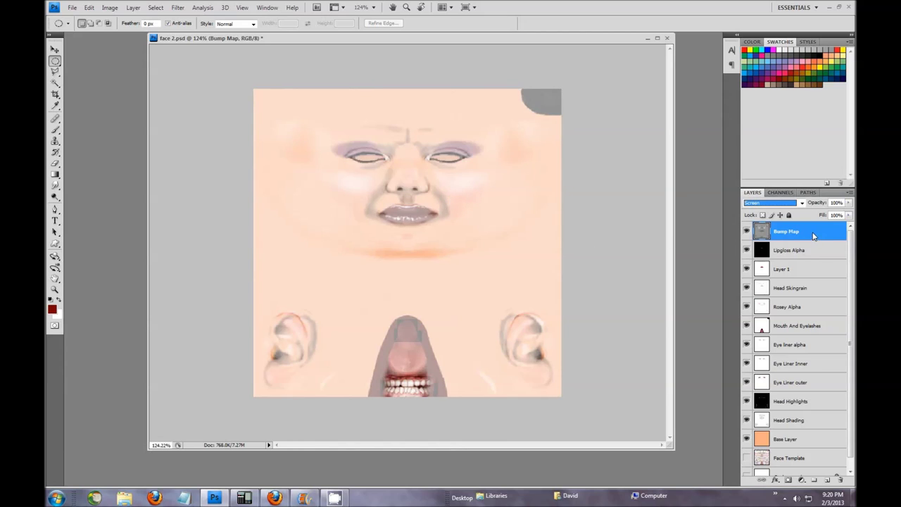
click(802, 203)
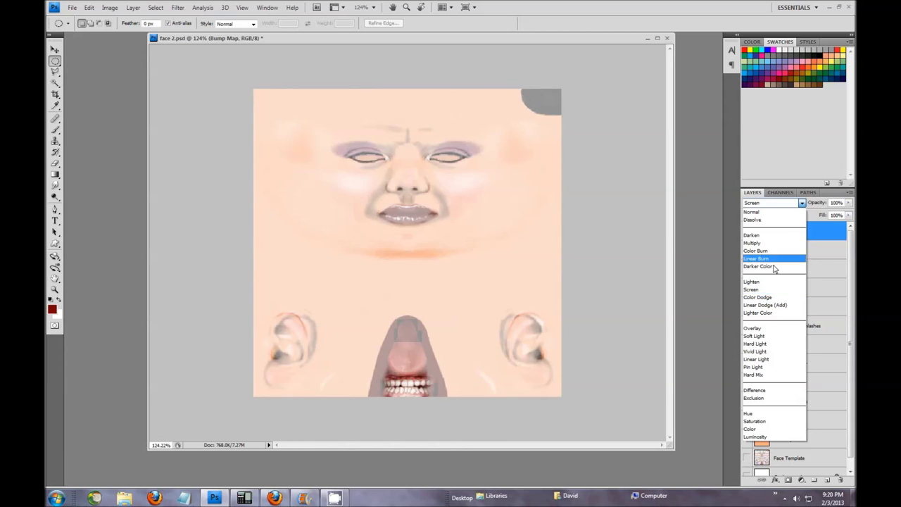
click(771, 328)
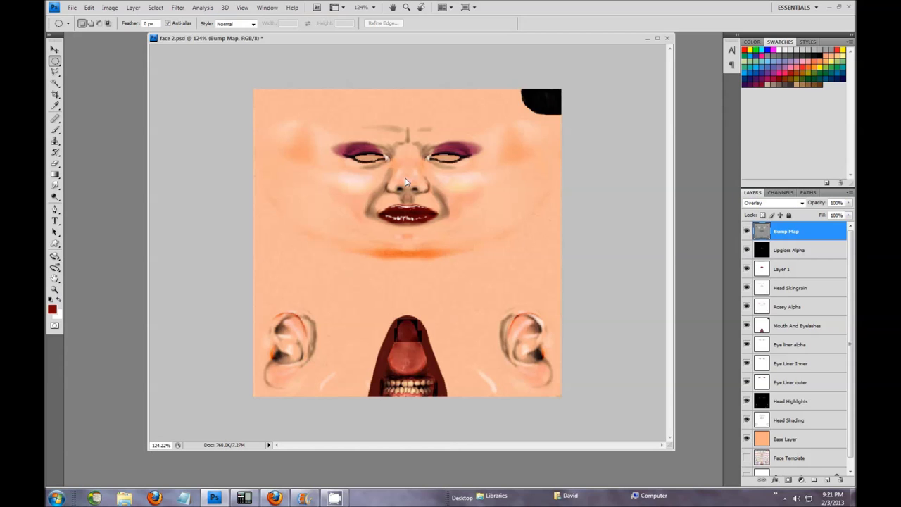
Toggle Bump Map's visibility to compare, then set its blend mode to Normal.
scroll(434, 207, up, 5)
scroll(460, 197, up, 2)
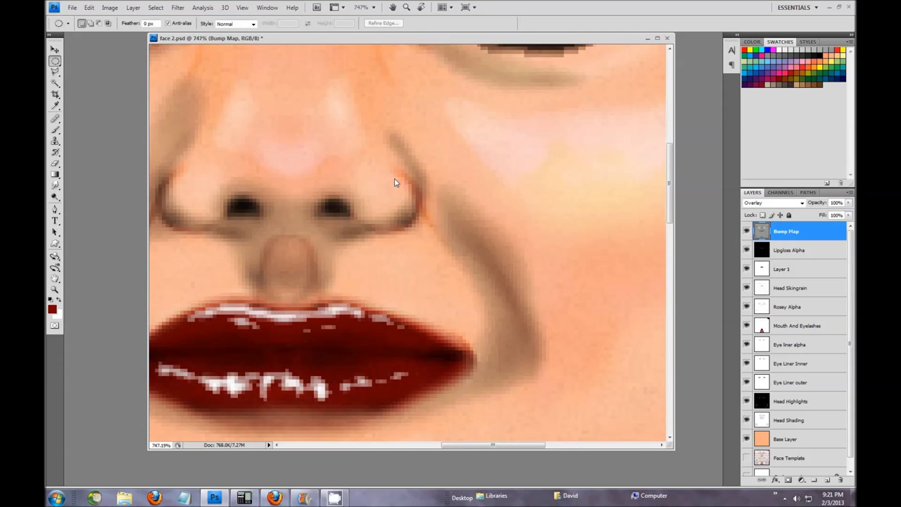
click(748, 232)
click(747, 232)
scroll(416, 240, down, 2)
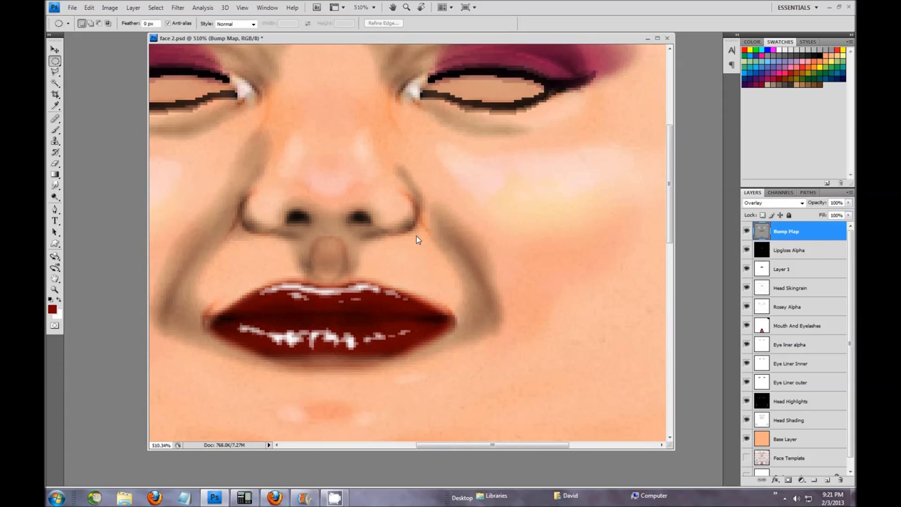
scroll(416, 240, down, 4)
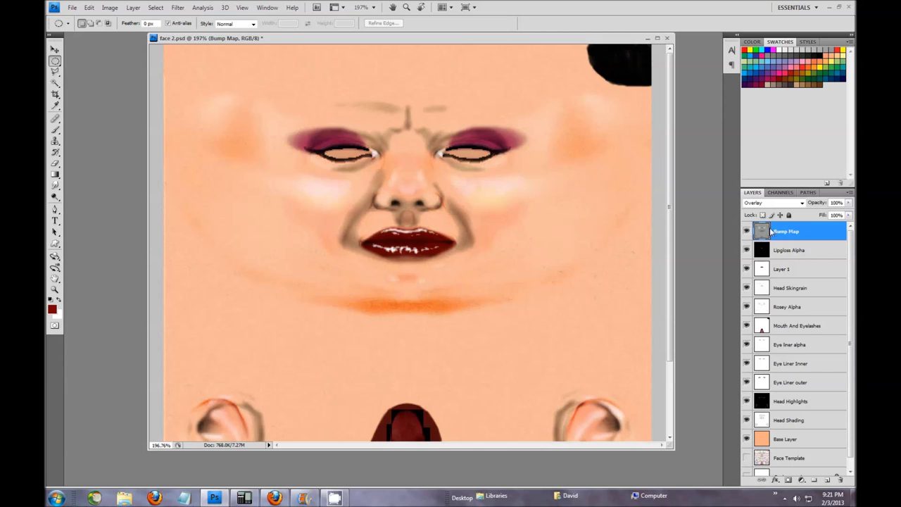
click(747, 232)
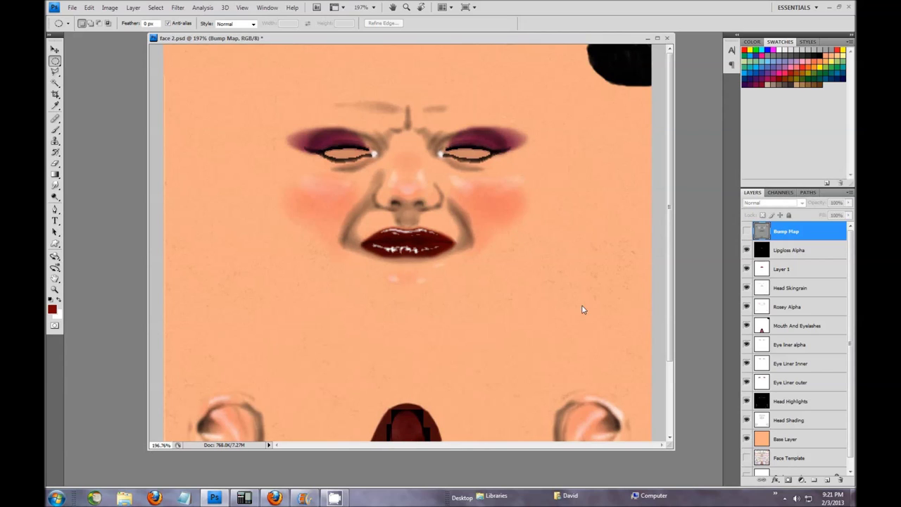
click(747, 232)
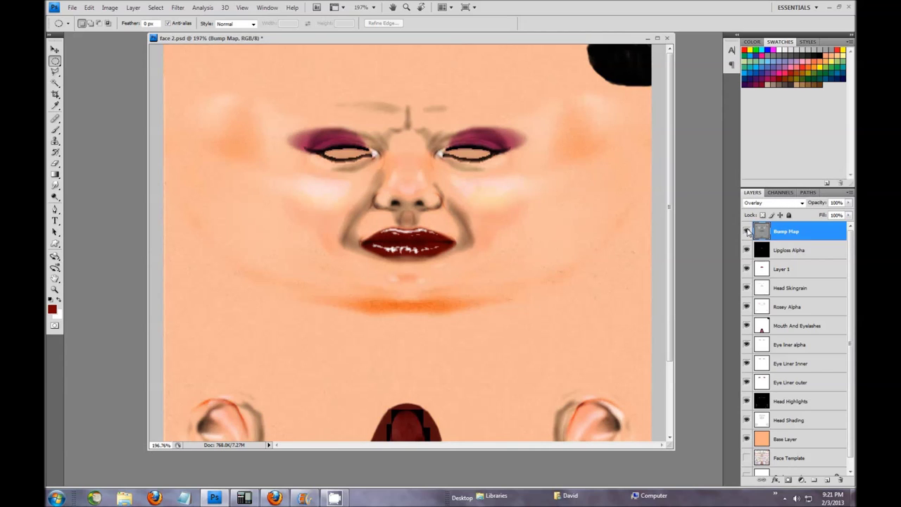
click(802, 202)
click(774, 216)
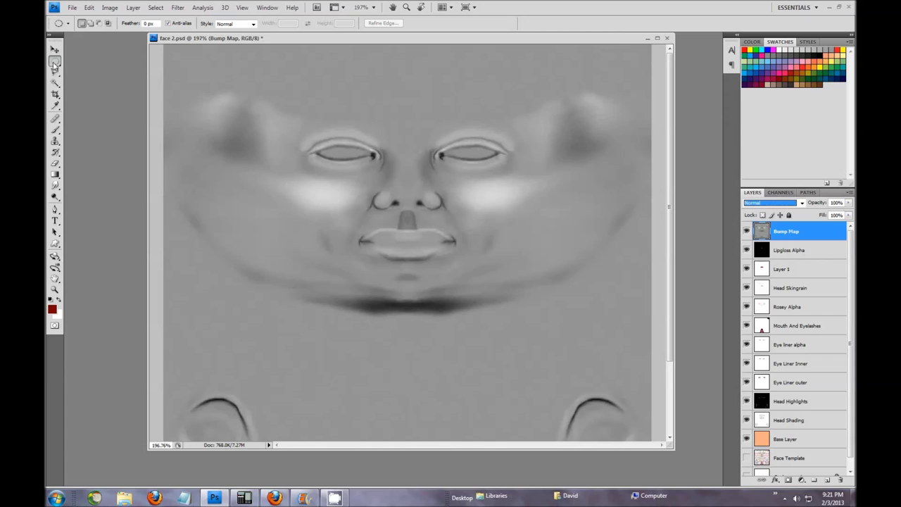
Draw an elliptical selection enclosing the eyes, nose and mouth, from forehead to chin.
drag(268, 123, 544, 298)
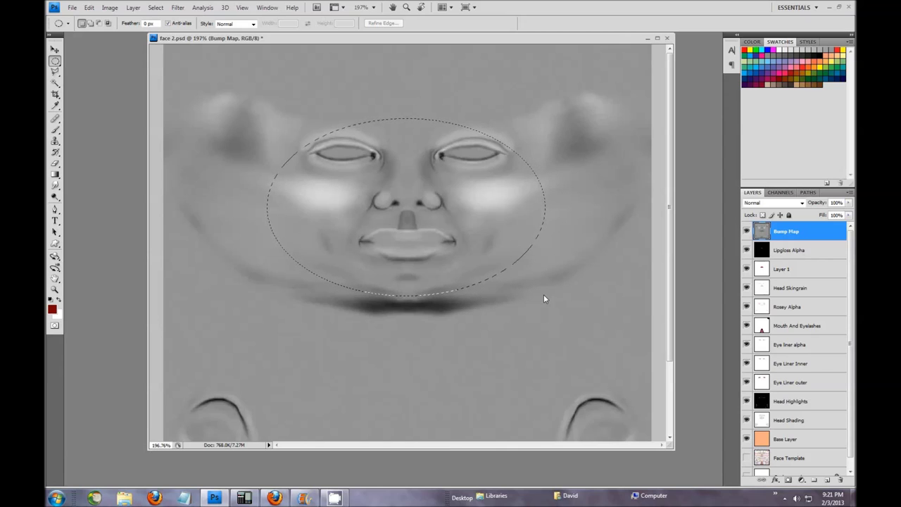
drag(544, 298, 544, 277)
drag(544, 300, 550, 231)
click(548, 303)
mouse_move(548, 299)
mouse_down()
mouse_move(603, 328)
mouse_move(445, 326)
mouse_move(551, 267)
mouse_move(548, 325)
mouse_move(551, 285)
mouse_move(550, 300)
mouse_up()
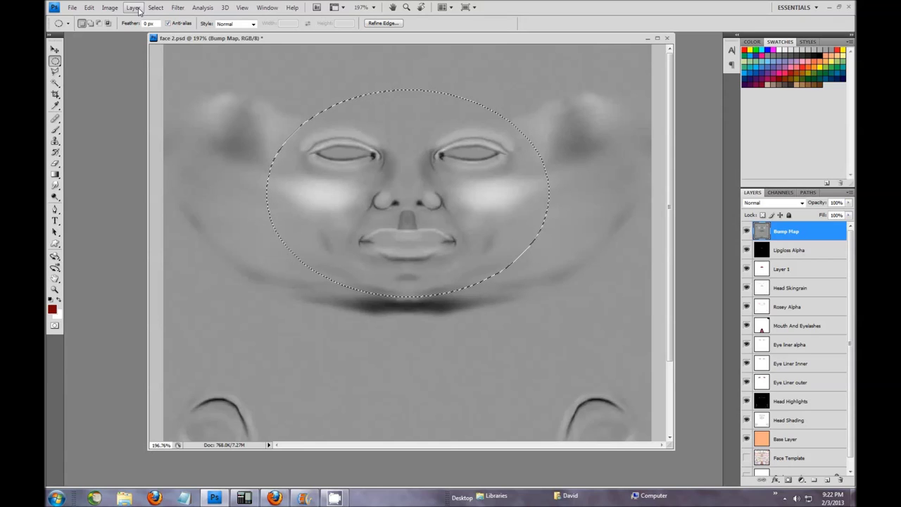
Feather the oval selection by 5 pixels and copy it to a new layer with Ctrl+J.
click(156, 8)
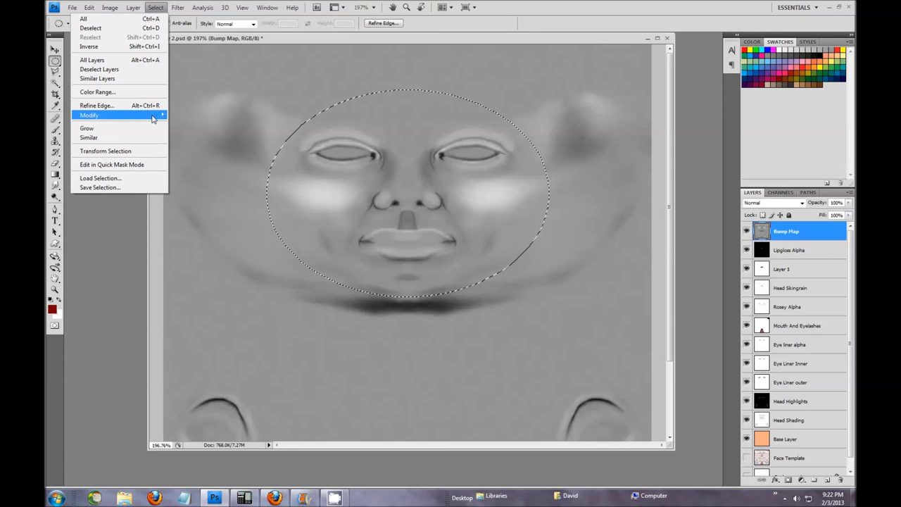
mouse_move(157, 115)
click(189, 152)
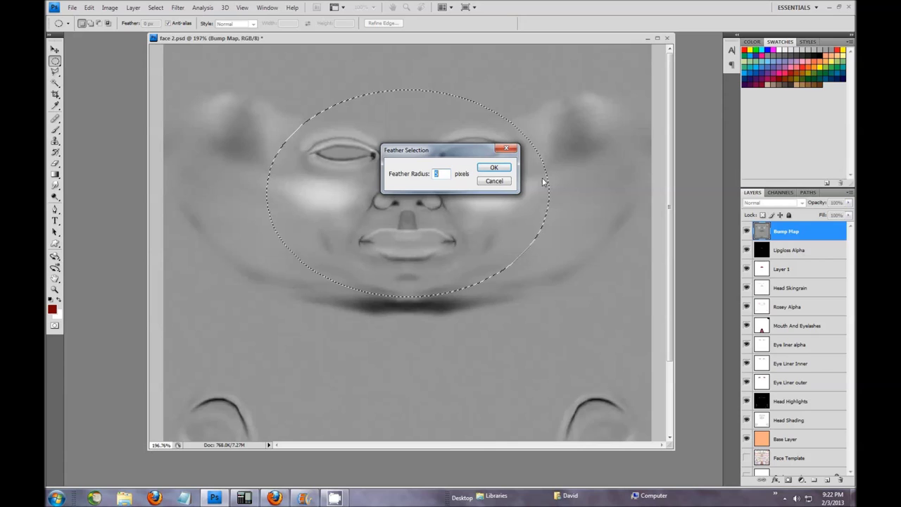
text(5)
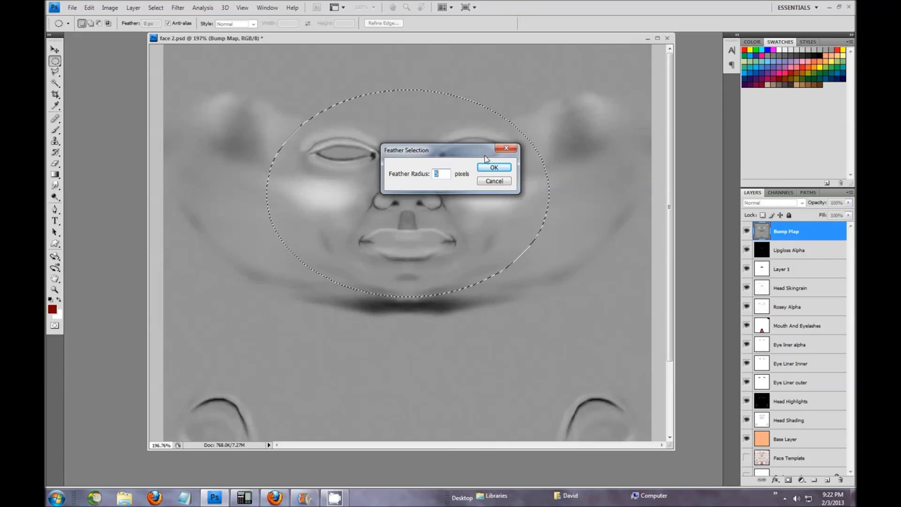
click(494, 168)
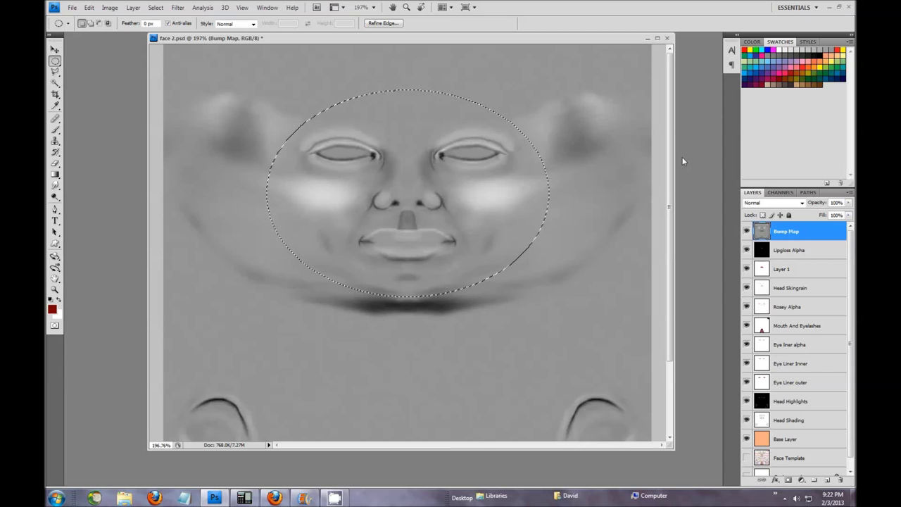
key(ctrl+j)
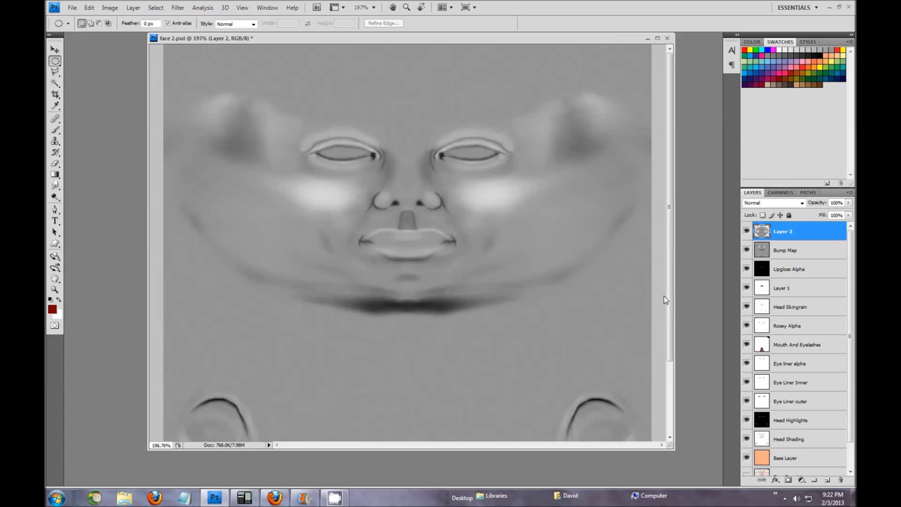
Hide the Bump Map layer and set Layer 2's blend mode to Overlay.
click(747, 251)
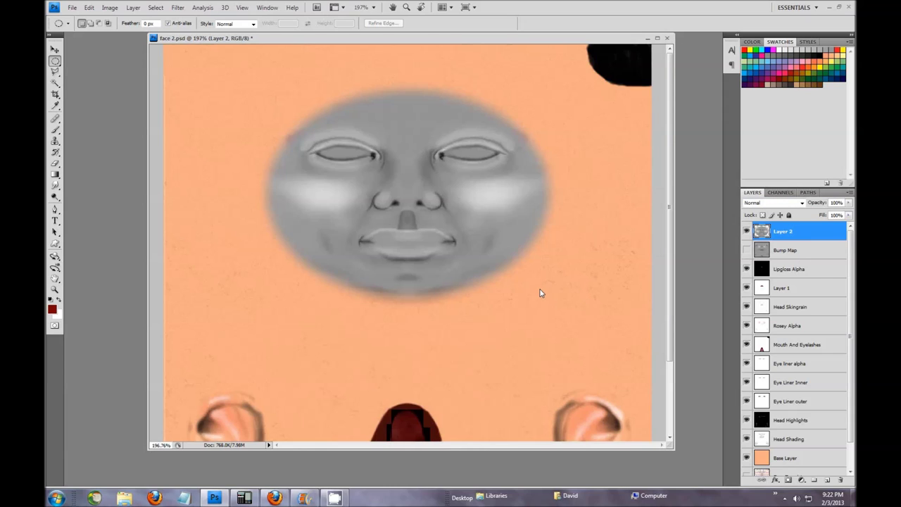
scroll(542, 294, down, 4)
scroll(528, 279, up, 1)
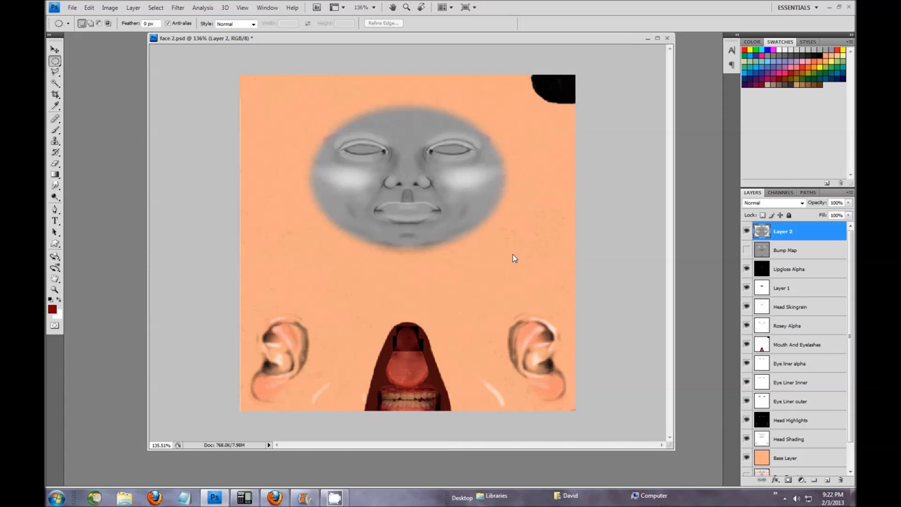
scroll(512, 254, up, 1)
scroll(513, 253, up, 1)
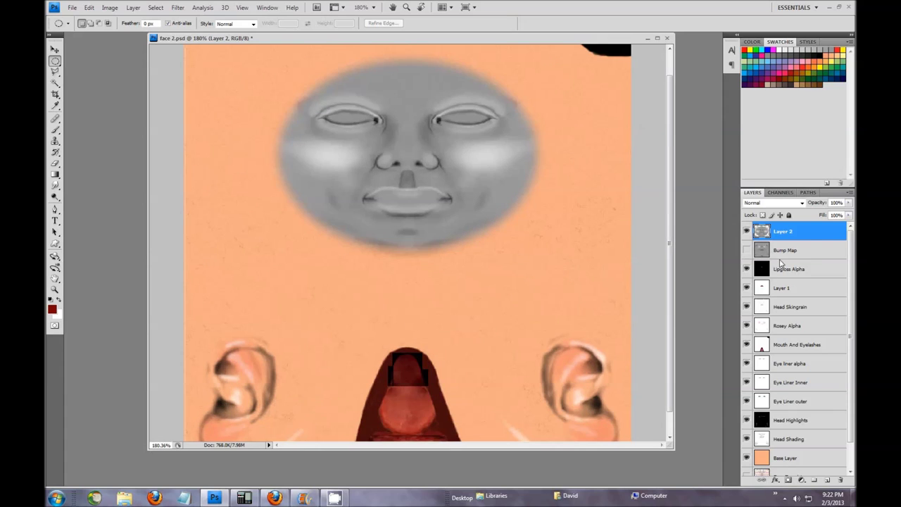
click(802, 202)
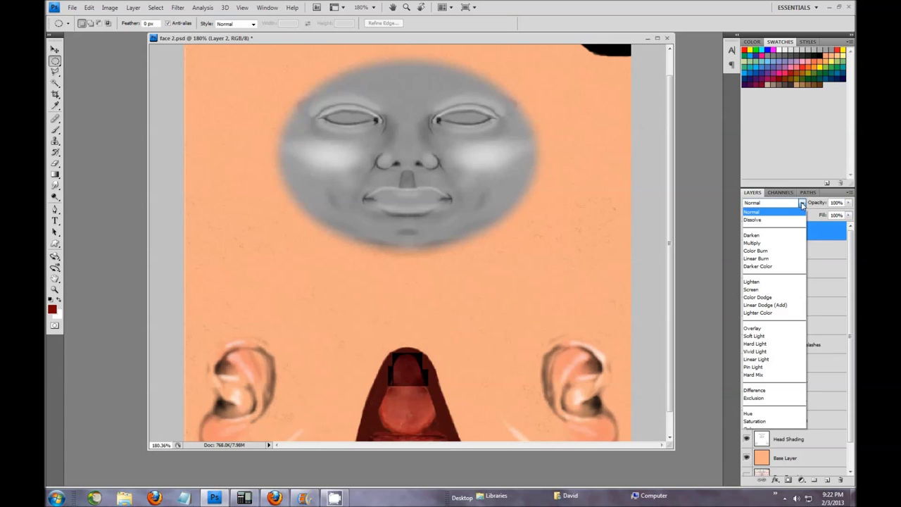
click(752, 328)
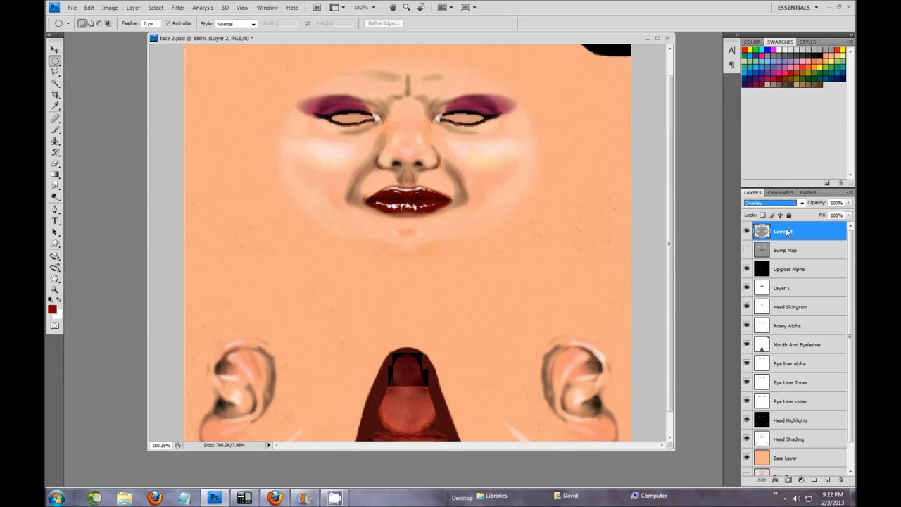
Toggle Layer 2's visibility to compare, then switch it back to Normal blending.
click(747, 232)
click(747, 232)
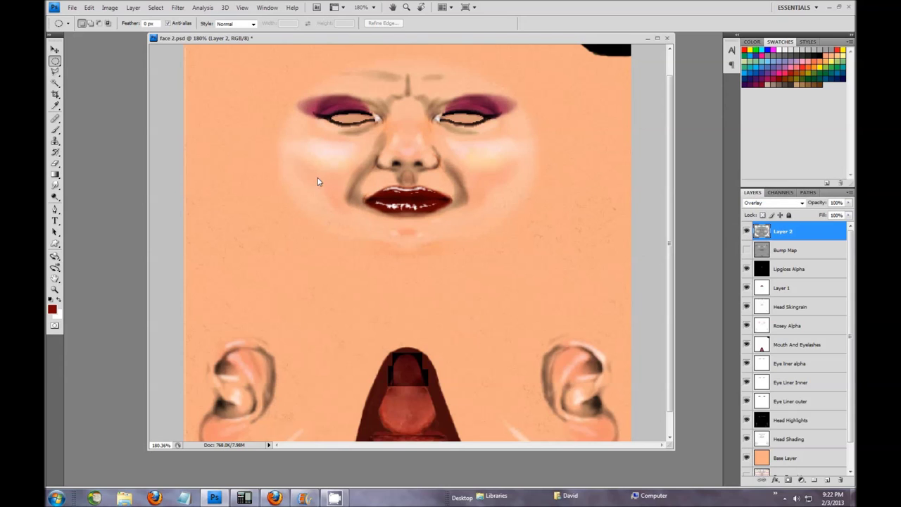
click(747, 231)
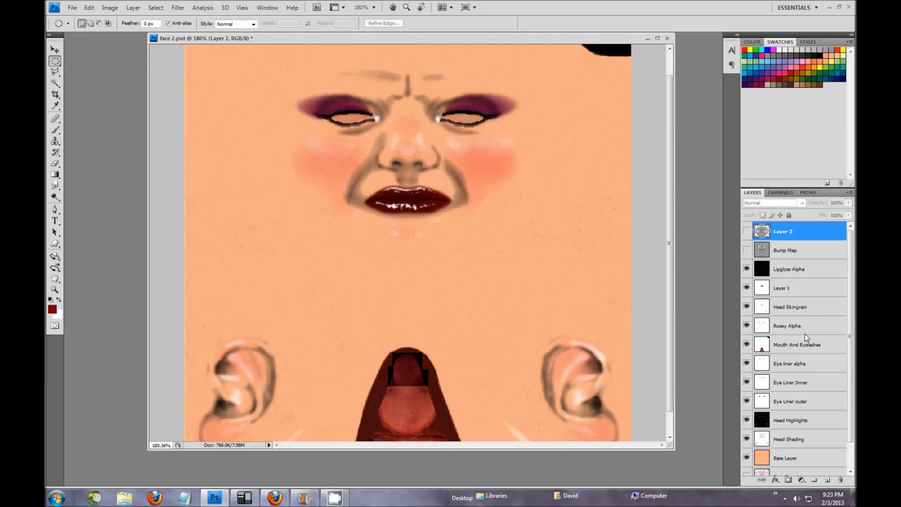
click(747, 232)
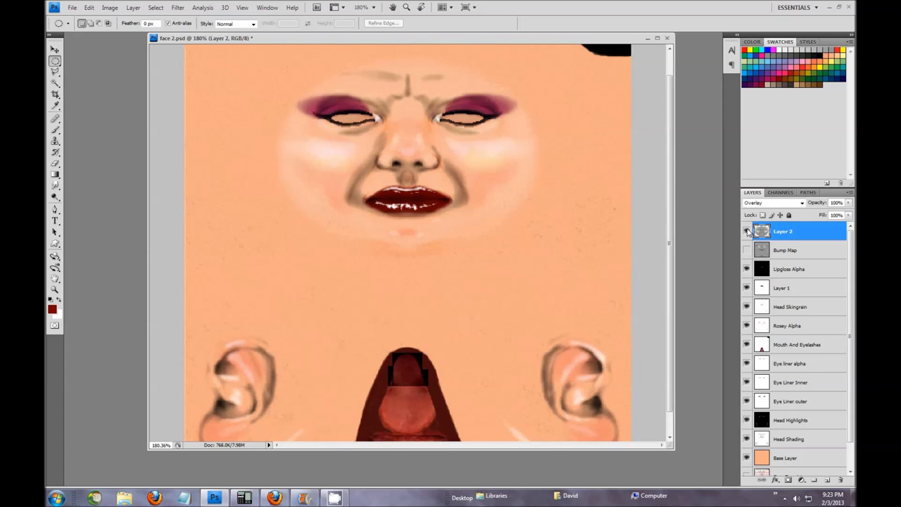
click(747, 232)
click(747, 232)
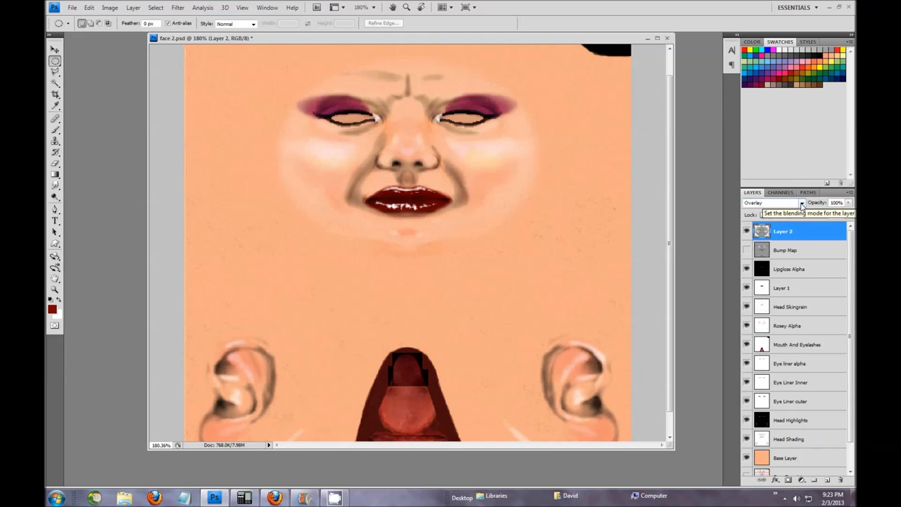
click(801, 203)
click(788, 212)
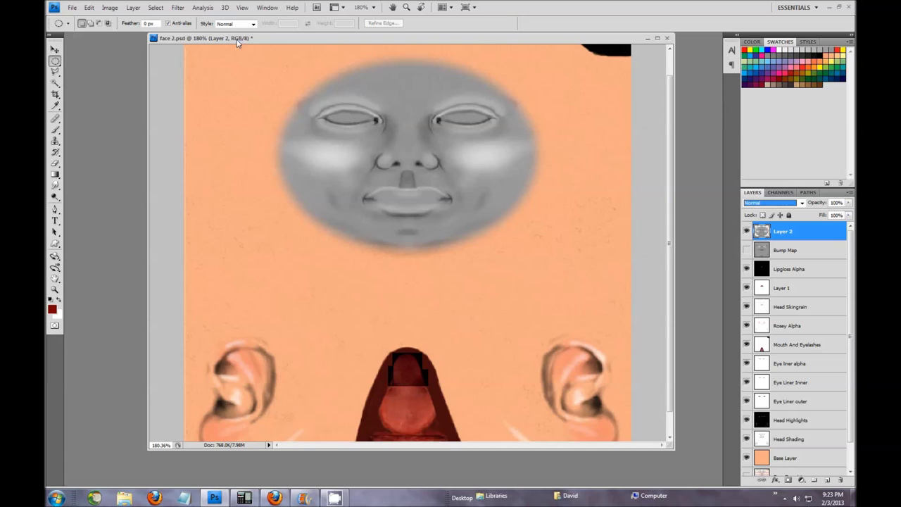
click(109, 7)
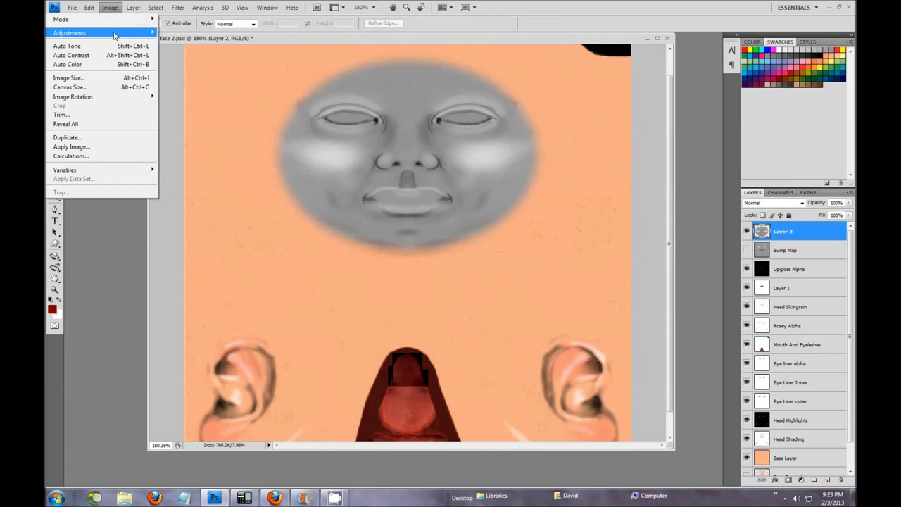
Open Levels for Layer 2, lowering the white point and nudging midtones to brighten.
mouse_move(106, 32)
click(207, 44)
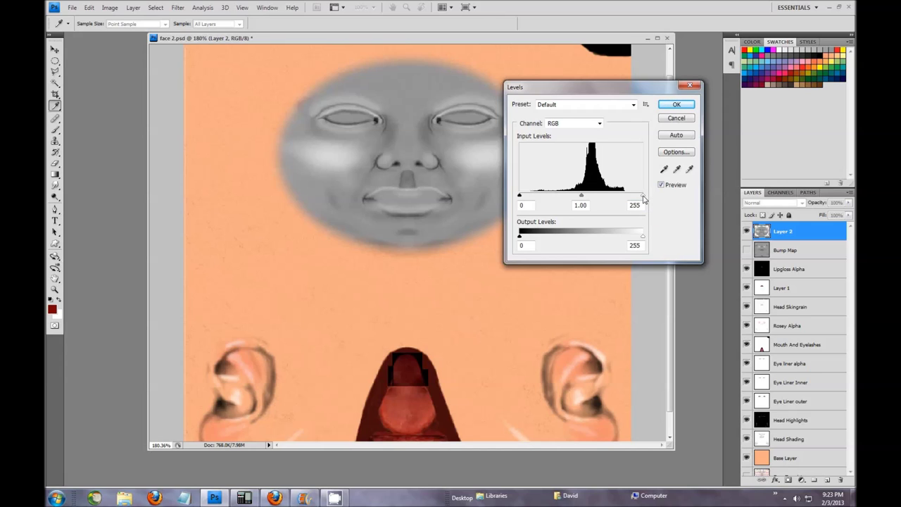
drag(642, 197, 608, 198)
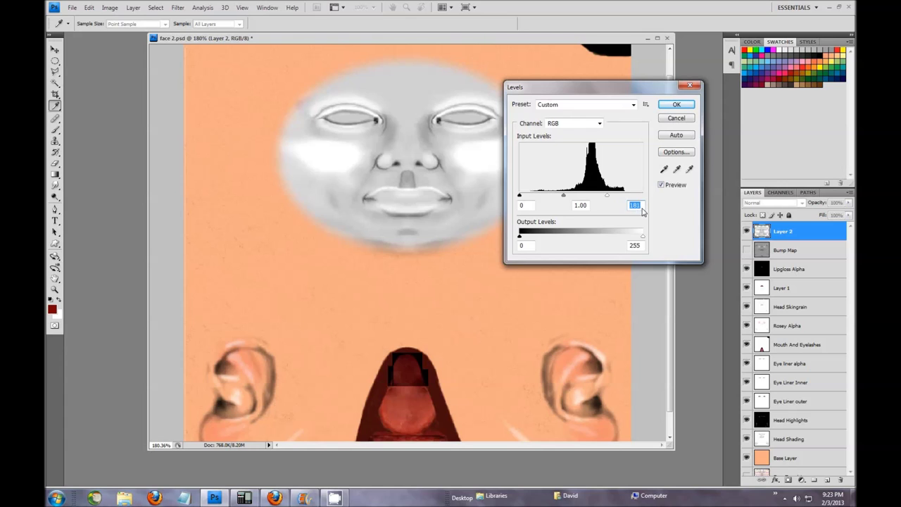
drag(607, 196, 655, 201)
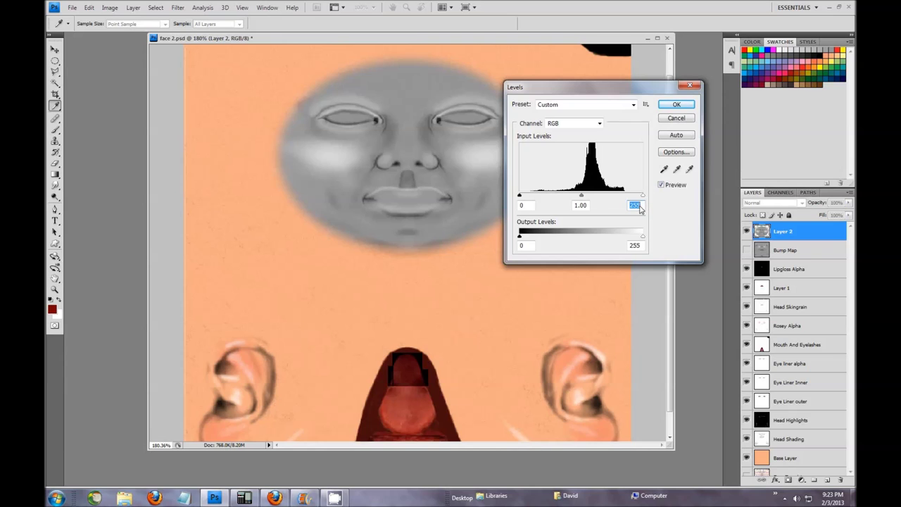
drag(643, 199, 612, 200)
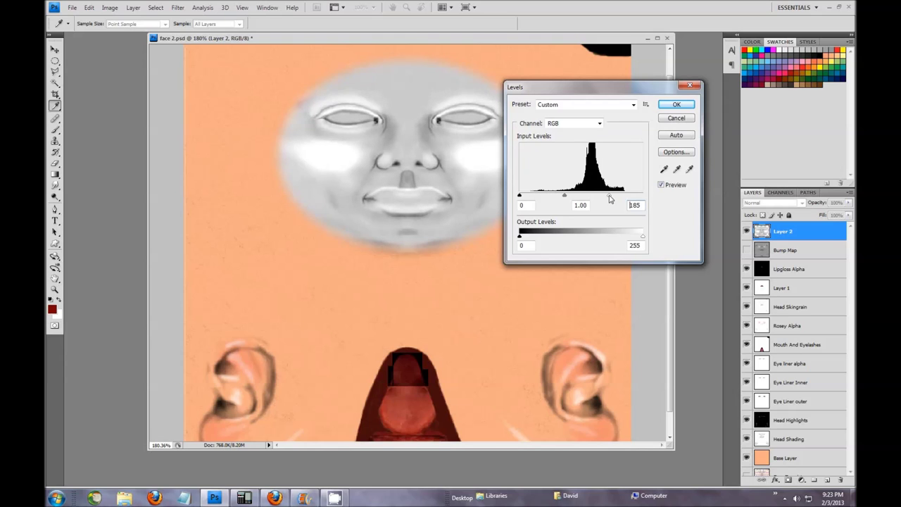
drag(565, 196, 565, 199)
click(563, 199)
drag(564, 199, 566, 200)
drag(585, 92, 620, 84)
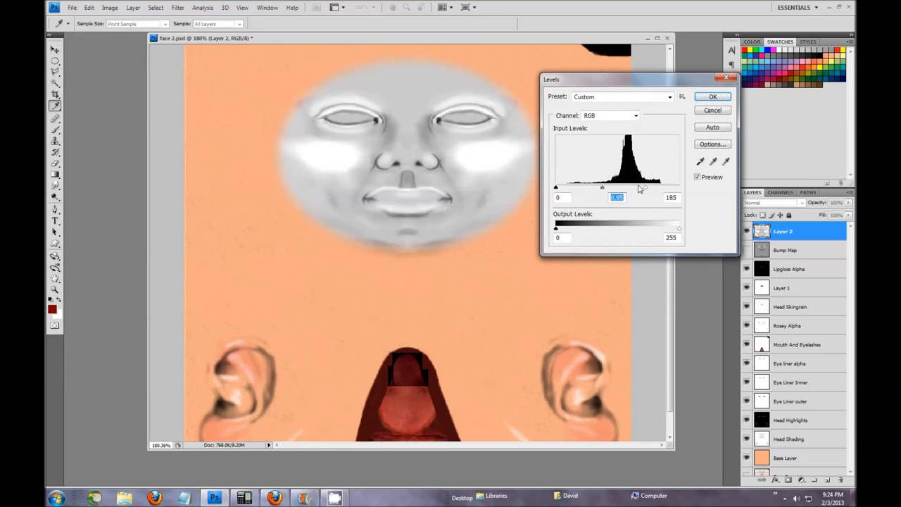
drag(646, 191, 633, 192)
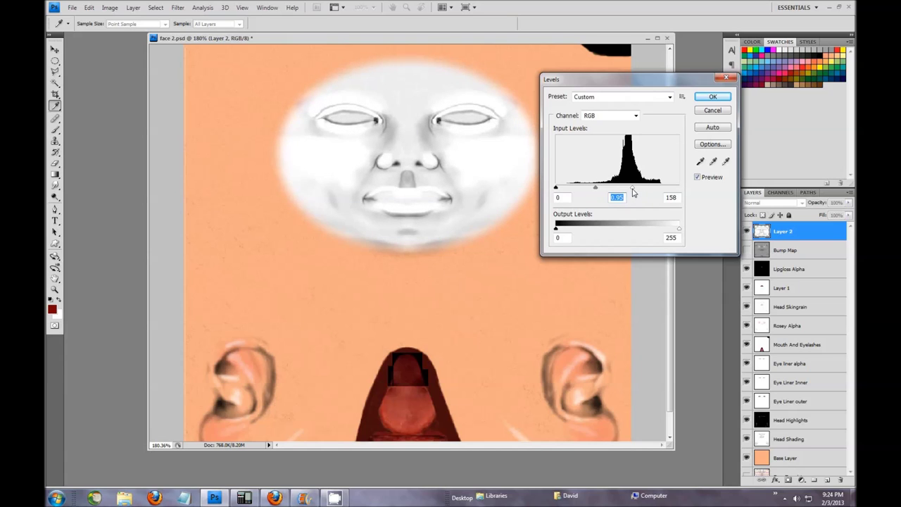
key(Tab)
Fine-tune Levels inputs to 75, 1.46 and 160 and apply the adjustment.
drag(560, 189, 572, 190)
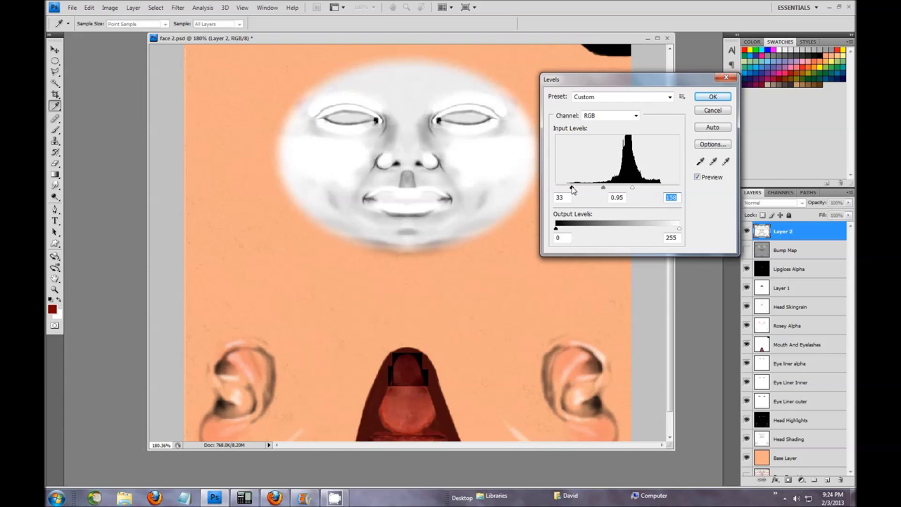
drag(575, 190, 577, 191)
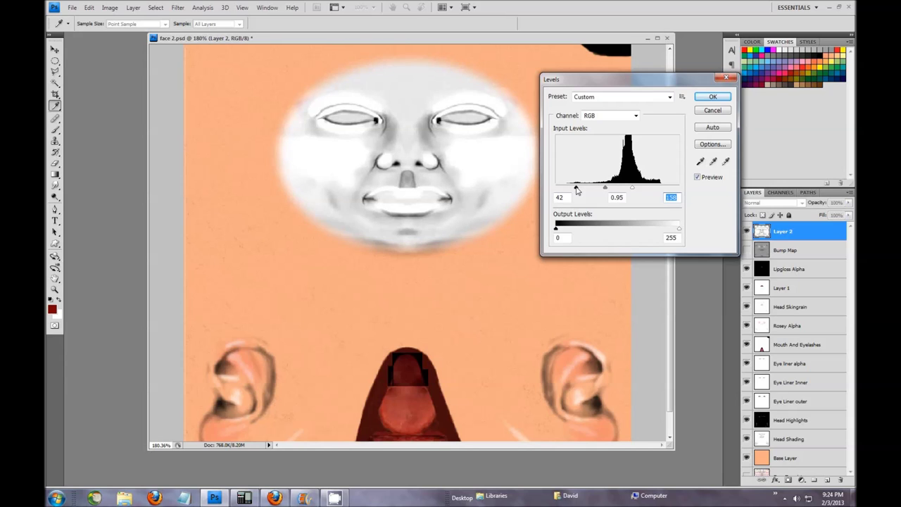
drag(576, 190, 578, 191)
drag(608, 190, 594, 195)
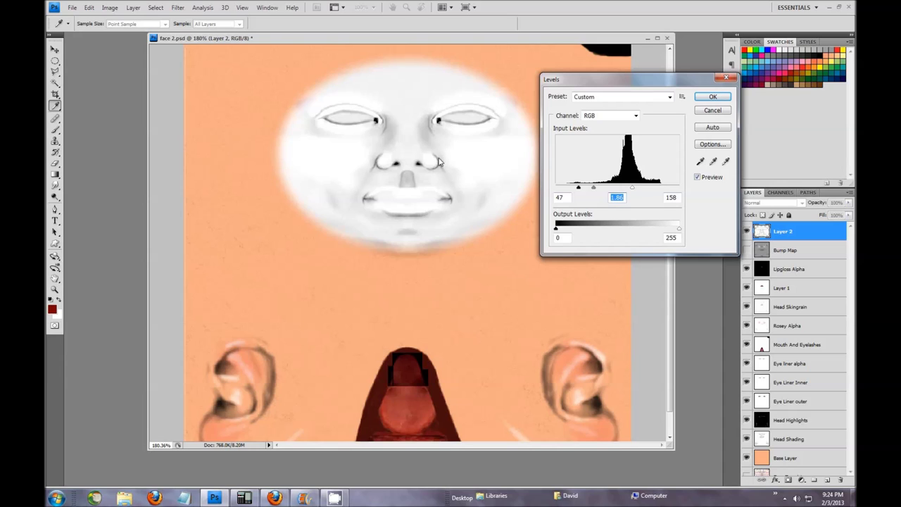
drag(579, 189, 611, 192)
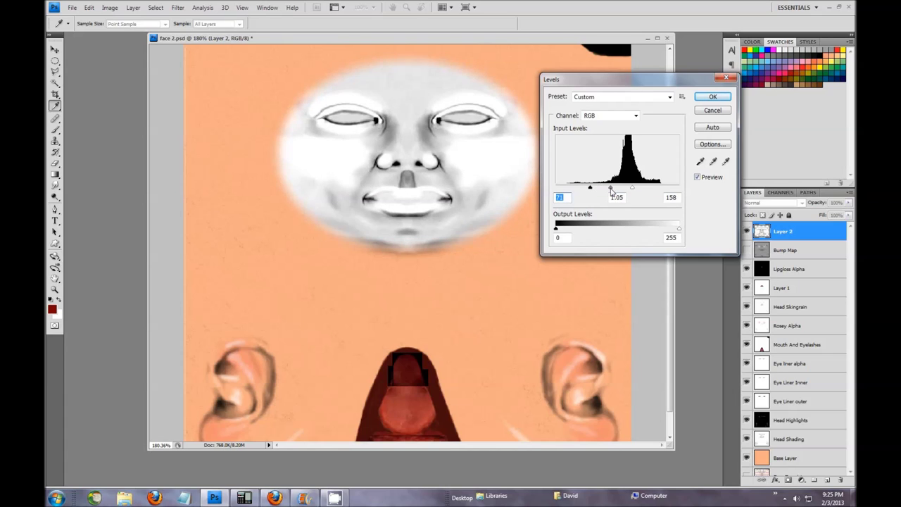
drag(611, 191, 606, 192)
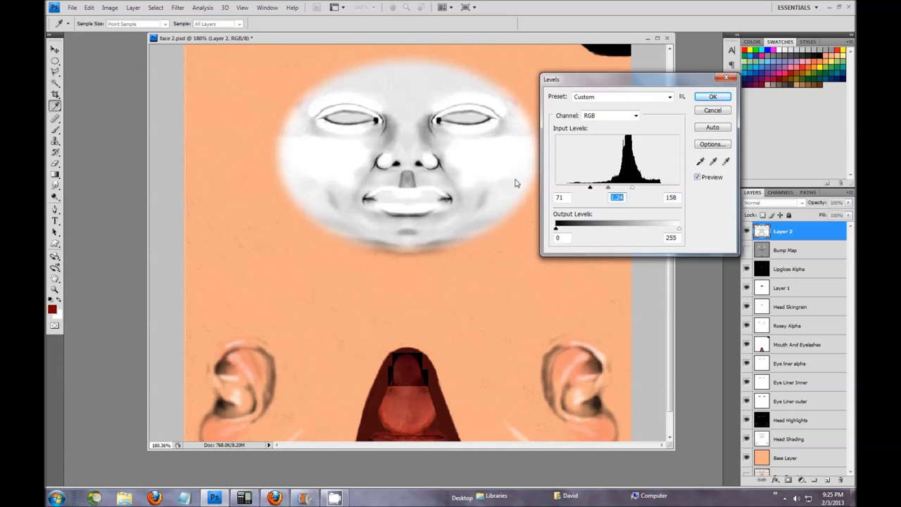
drag(575, 192, 561, 192)
mouse_move(634, 191)
mouse_down()
mouse_move(625, 192)
mouse_move(642, 192)
mouse_move(570, 189)
mouse_move(595, 192)
mouse_up()
click(594, 191)
drag(595, 191, 593, 190)
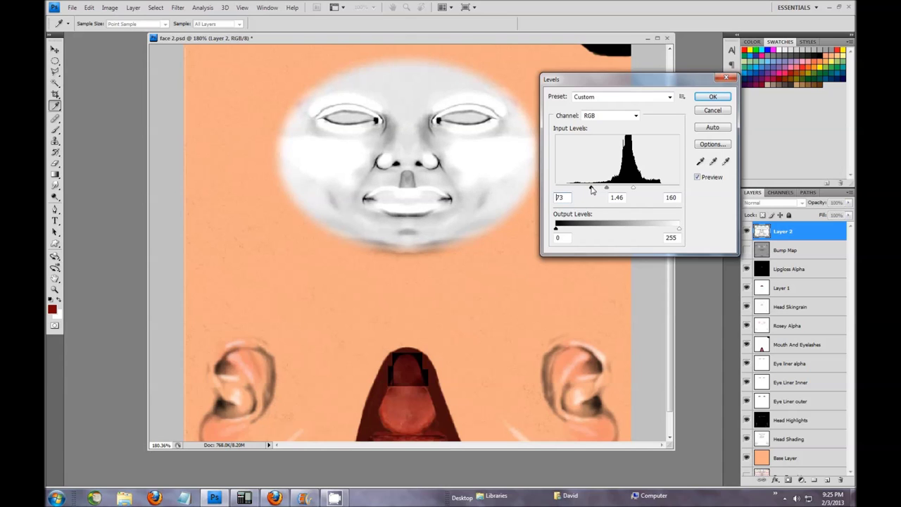
click(713, 97)
key(m)
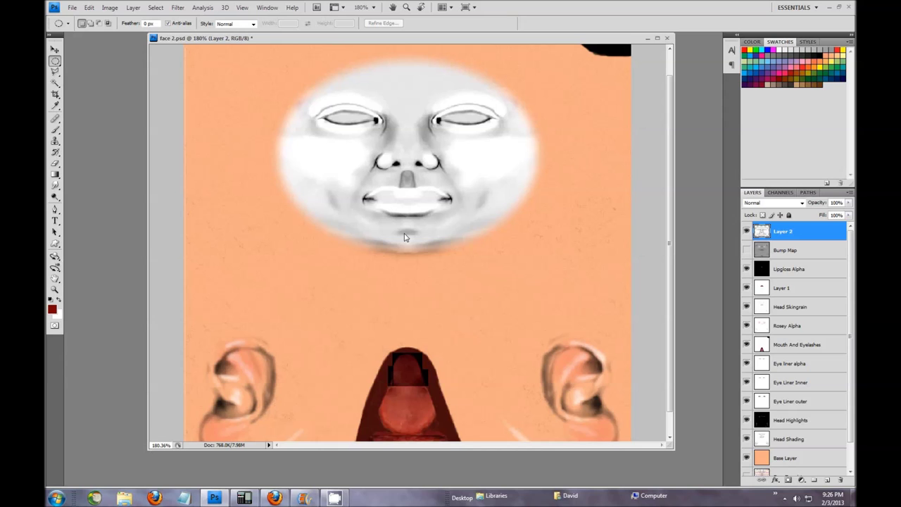
Switch Layer 2's blend mode to Multiply over the coloured makeup texture.
scroll(405, 237, up, 5)
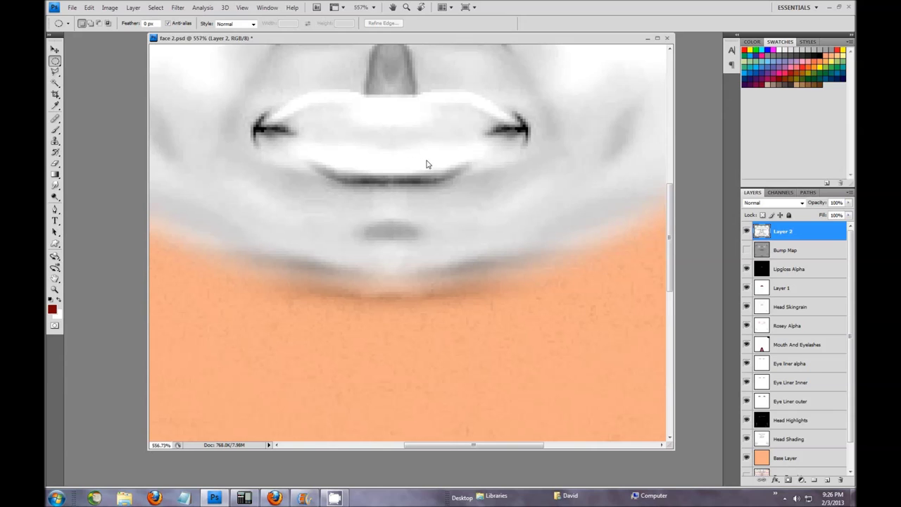
scroll(483, 268, down, 5)
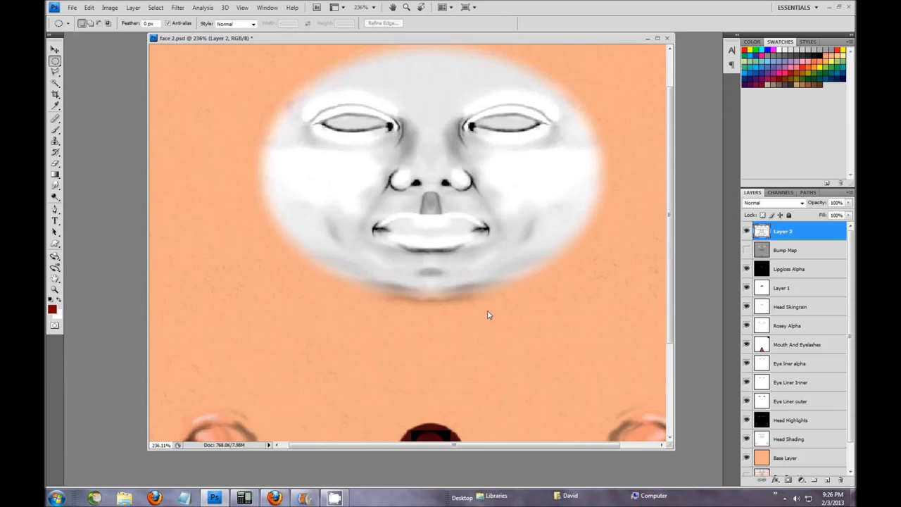
click(802, 202)
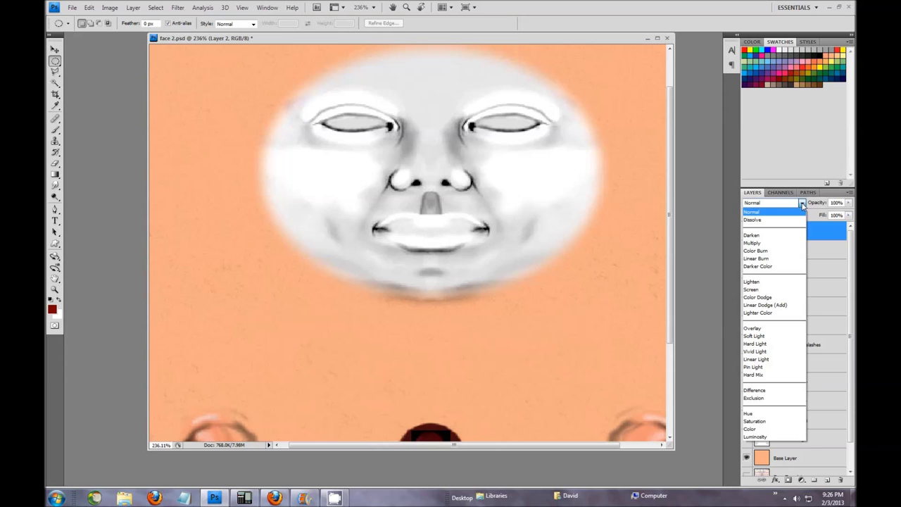
click(763, 243)
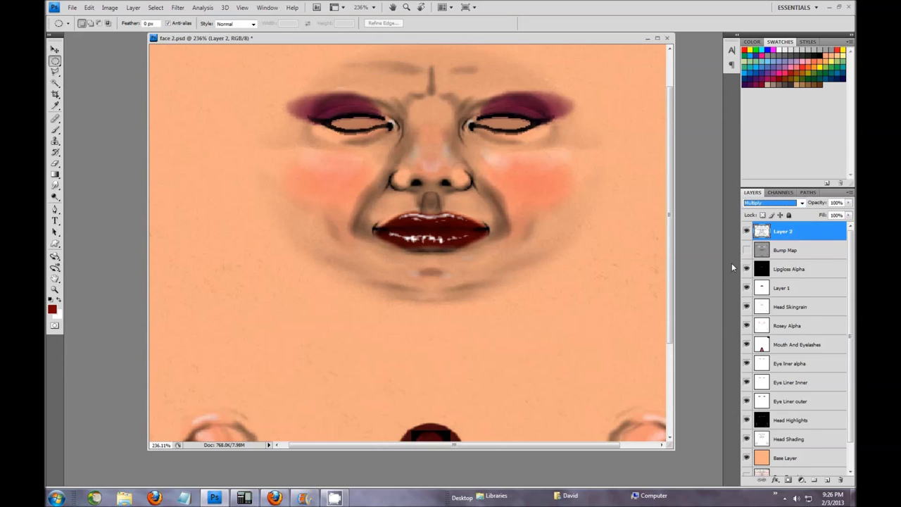
Toggle Layer 2 on and off to compare its Multiply shading against the bare face.
click(747, 231)
click(746, 231)
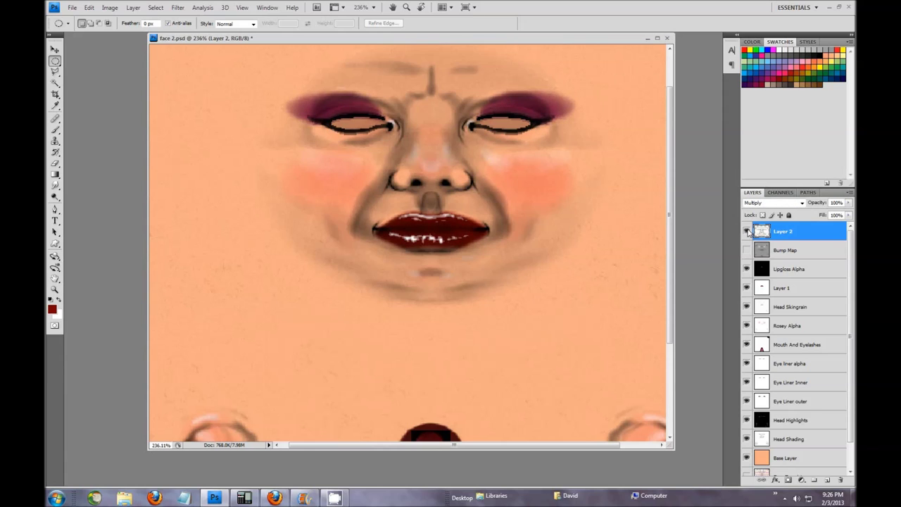
click(747, 231)
click(747, 231)
key(shift+plus)
key(shift+minus)
click(746, 231)
click(746, 230)
click(156, 8)
Apply a Gaussian Blur with radius 0.7 pixels to Layer 2.
mouse_move(178, 7)
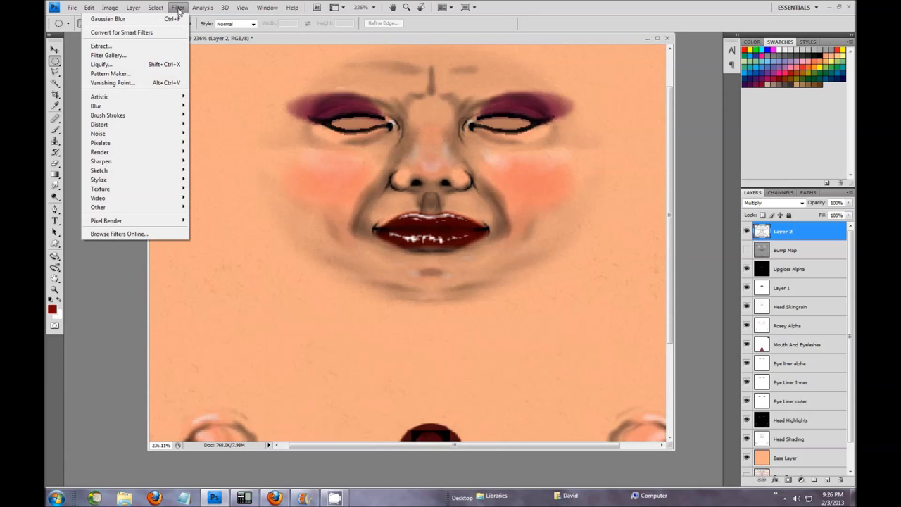
mouse_move(142, 110)
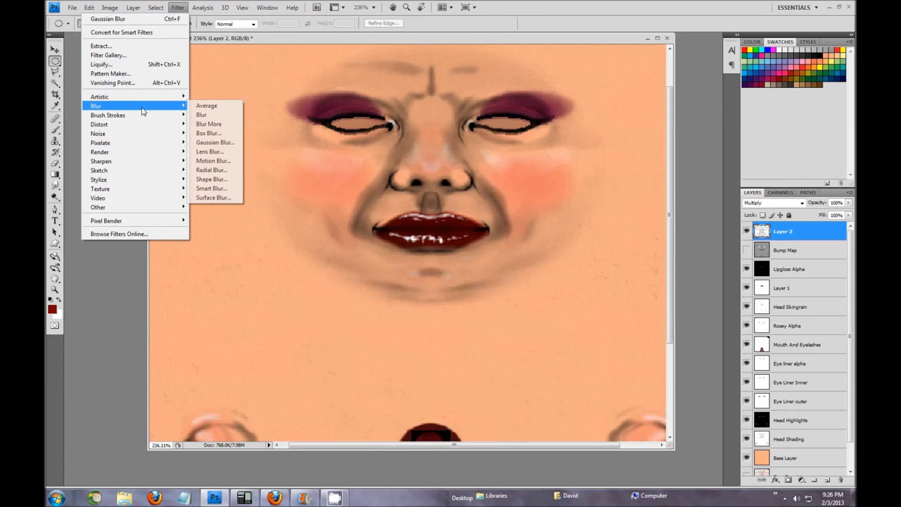
click(218, 142)
drag(631, 218, 629, 220)
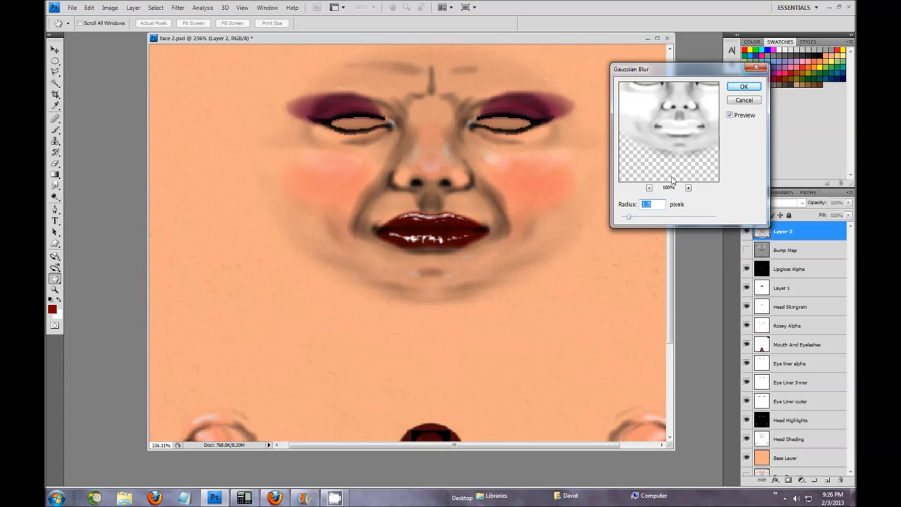
click(746, 88)
Lower Layer 2's opacity to 56% and toggle it to compare the softened shading.
drag(819, 204, 799, 209)
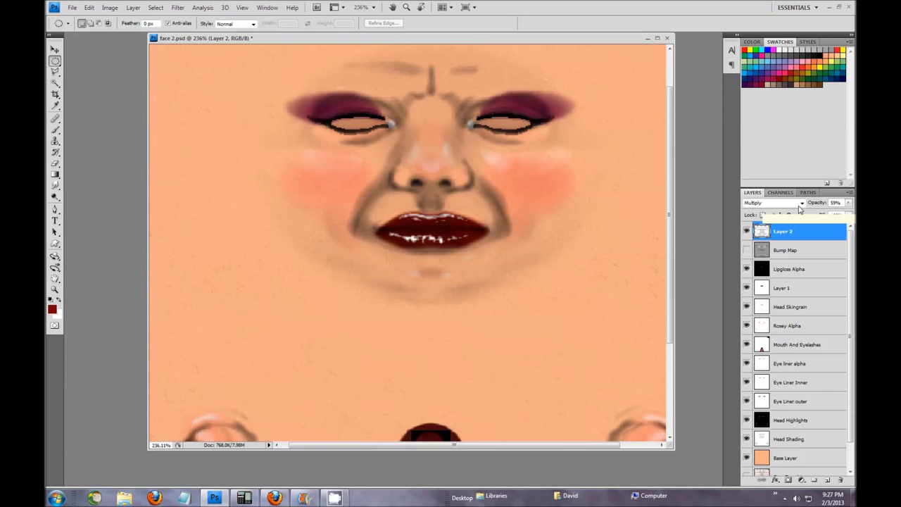
drag(799, 210, 797, 207)
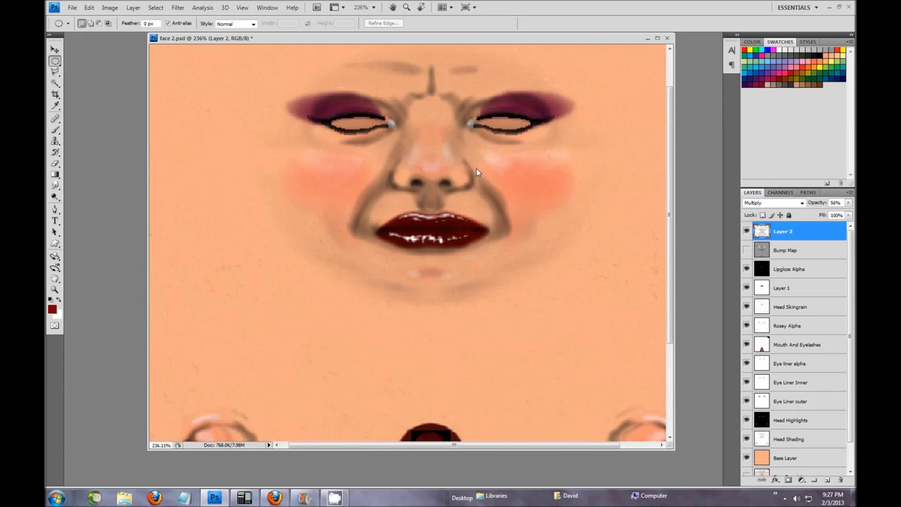
click(747, 232)
click(746, 231)
click(747, 232)
click(746, 232)
scroll(552, 296, down, 3)
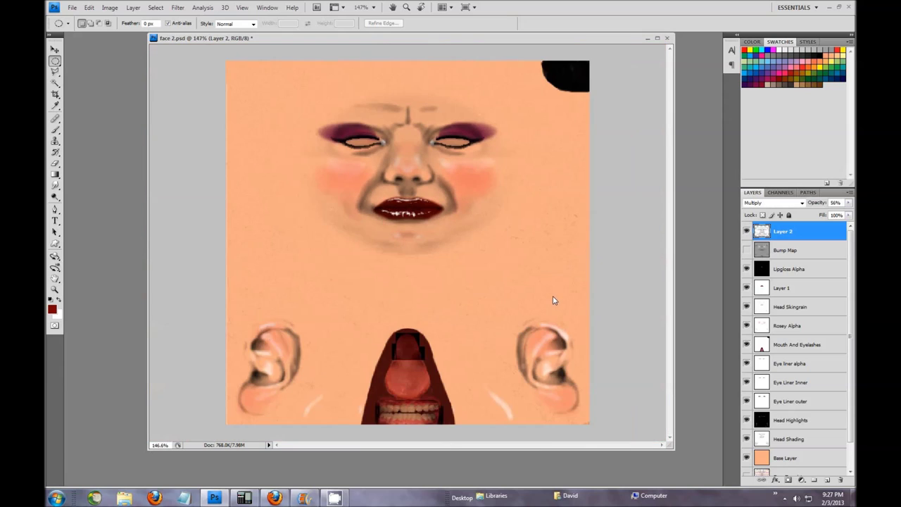
click(746, 232)
click(746, 232)
scroll(415, 186, up, 5)
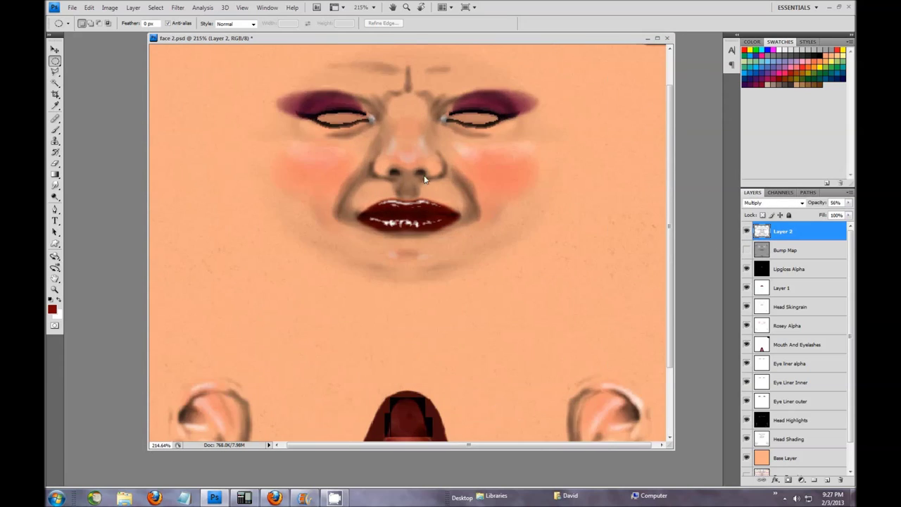
click(746, 232)
click(747, 232)
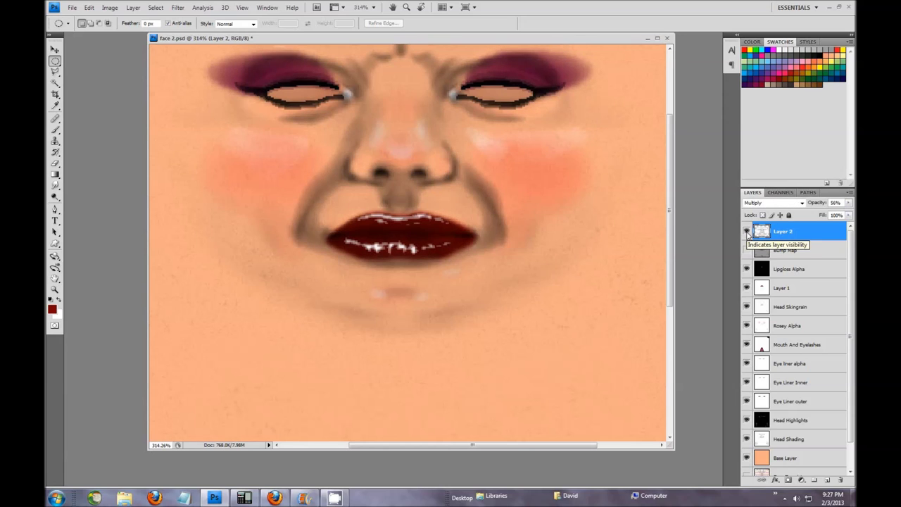
click(746, 232)
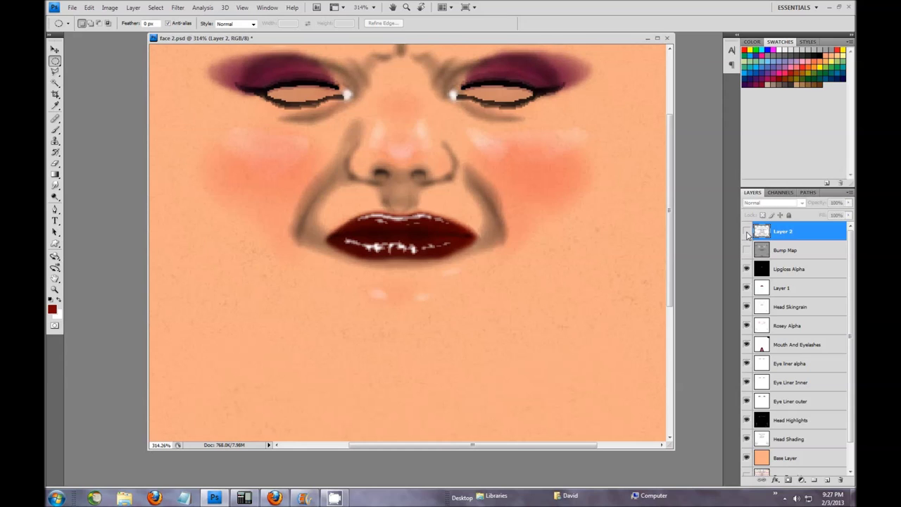
click(746, 231)
scroll(600, 296, down, 4)
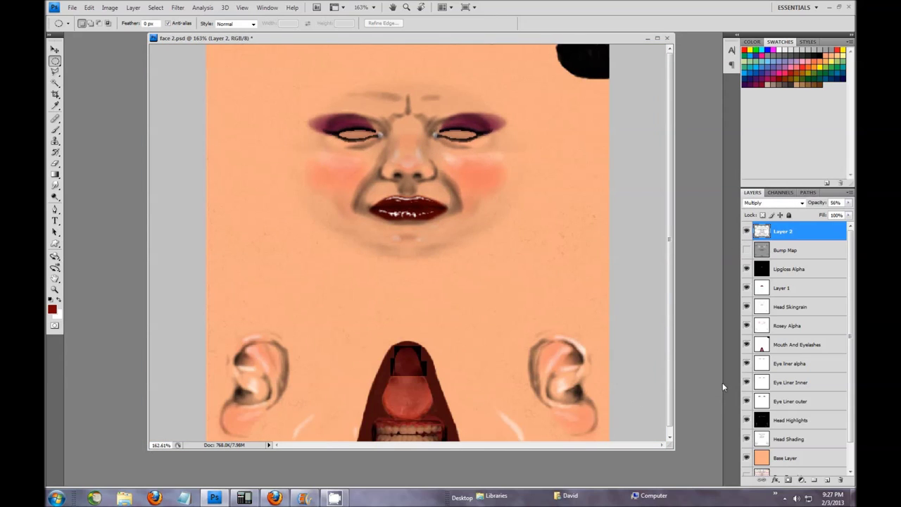
scroll(563, 307, down, 1)
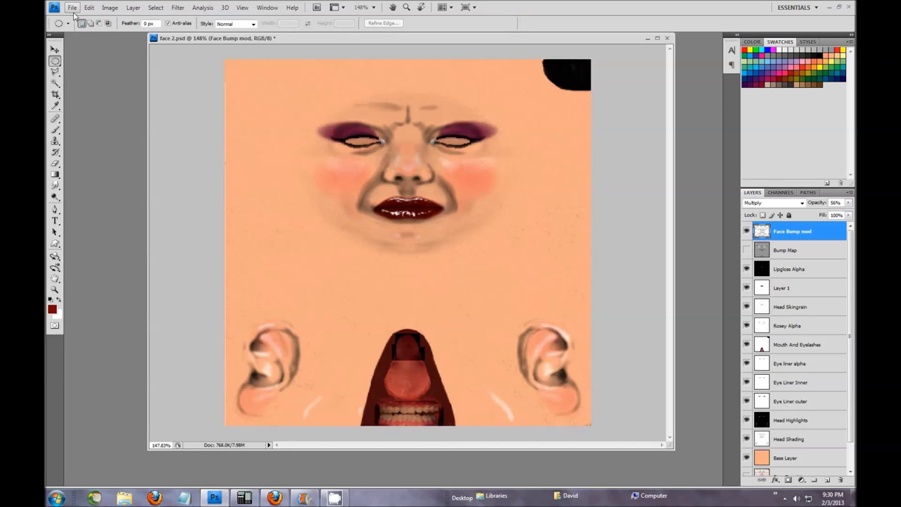
Open eyebrows_alpha.jpg and copy its layer into face 2.psd.
click(71, 7)
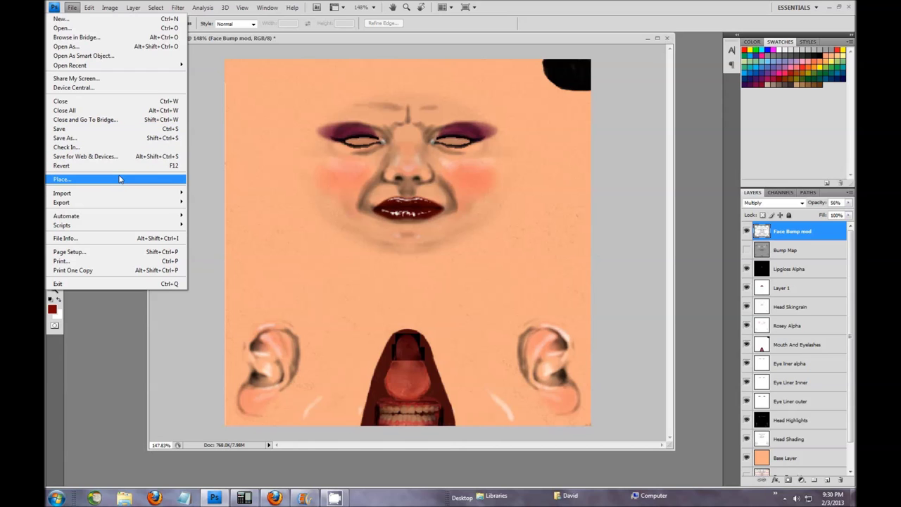
click(96, 29)
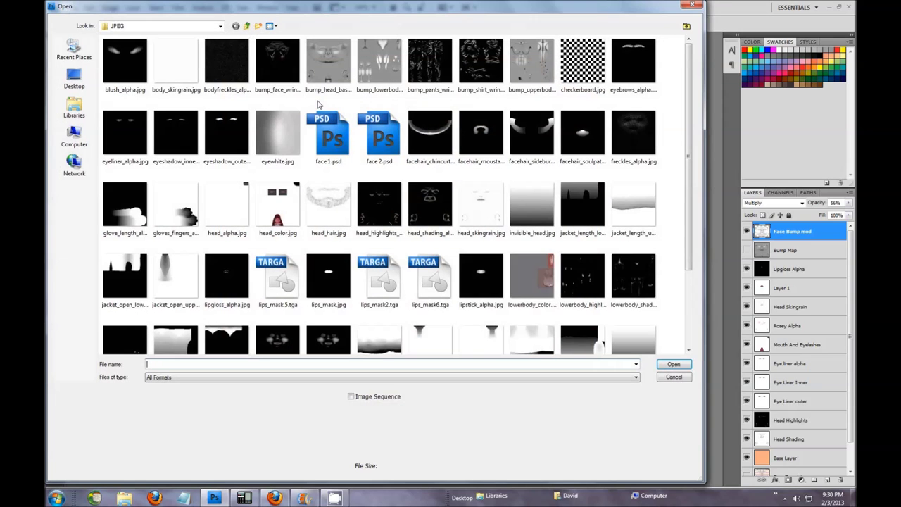
click(634, 65)
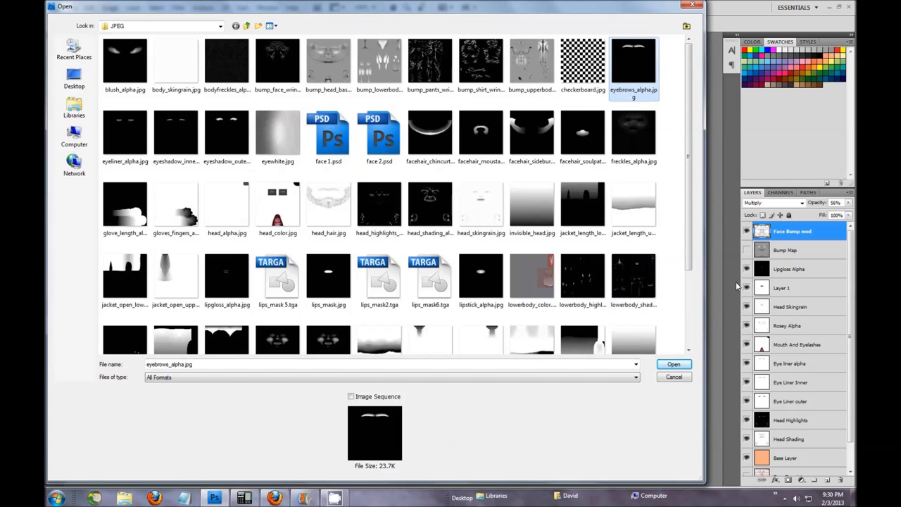
click(685, 366)
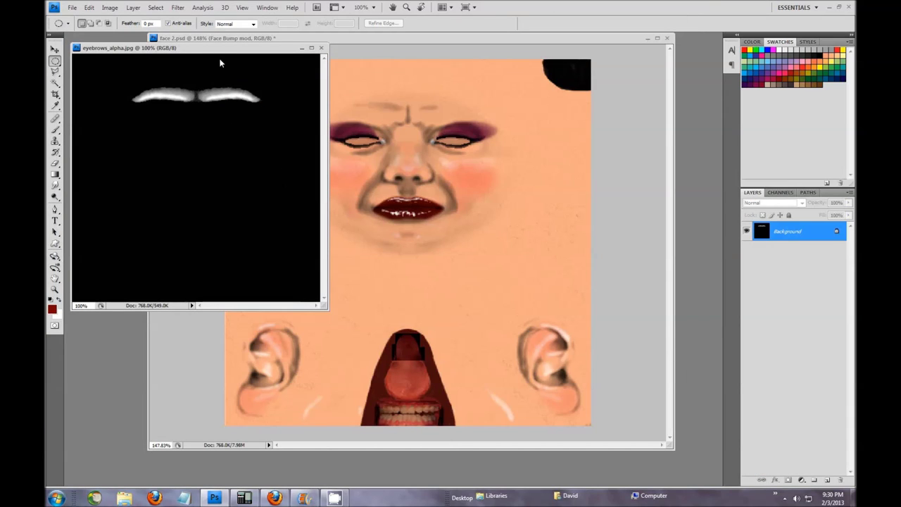
drag(213, 55, 571, 202)
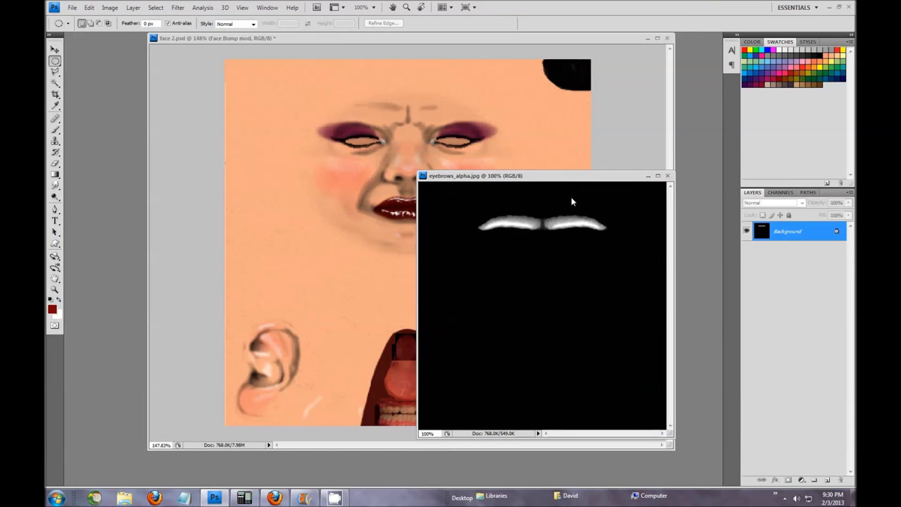
drag(785, 234, 353, 157)
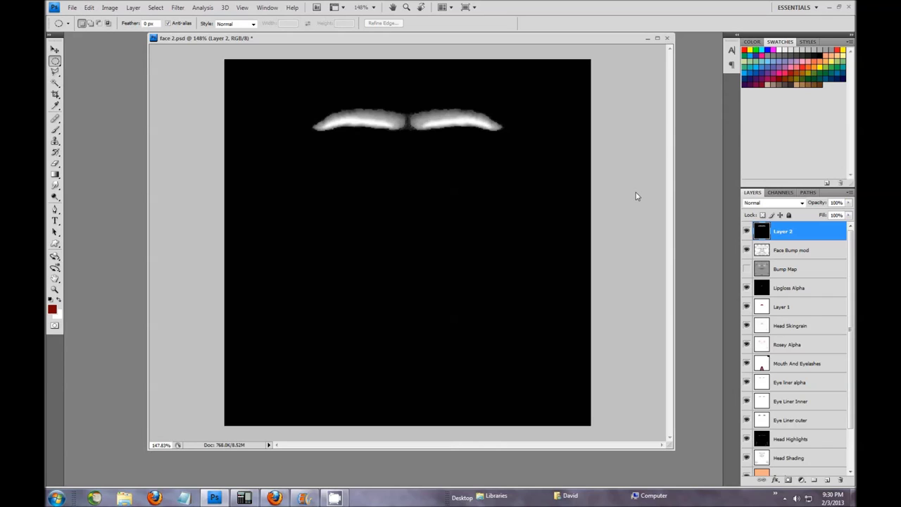
Invert the eyebrows layer, set it to Multiply, and leave it hidden.
key(ctrl+i)
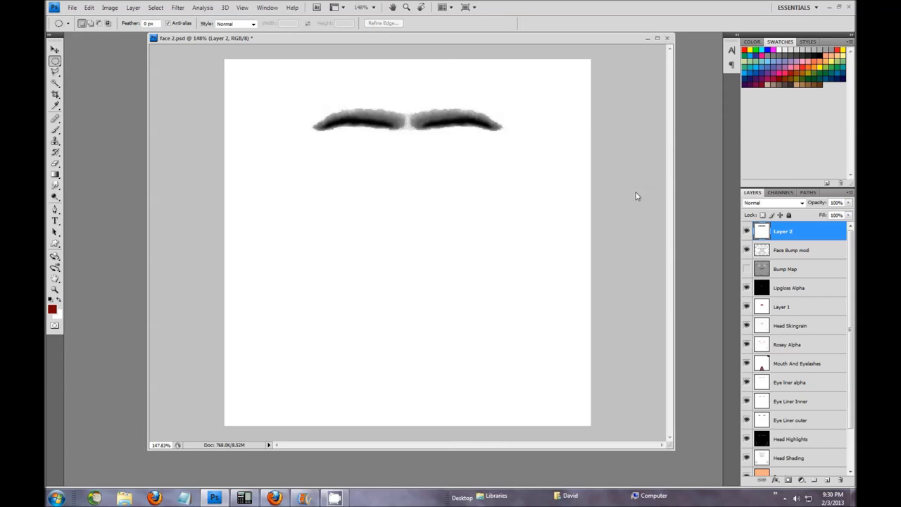
click(802, 203)
click(763, 244)
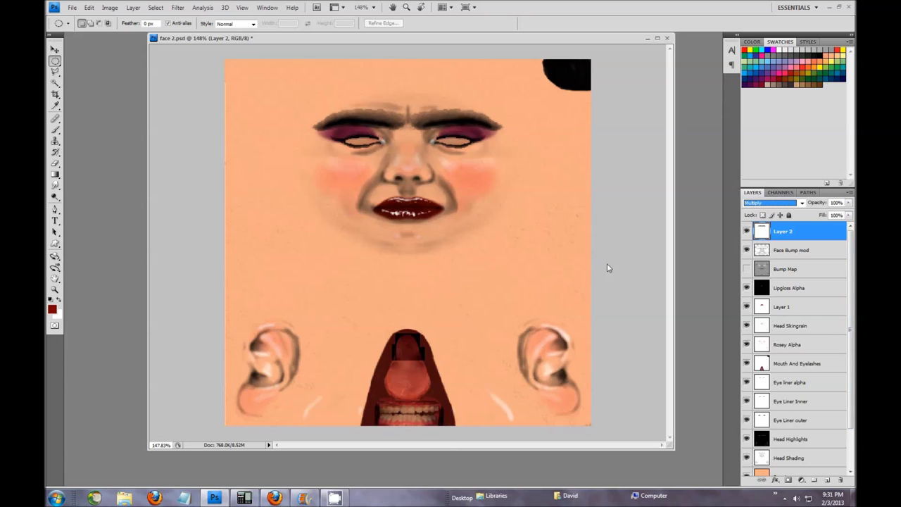
click(746, 231)
click(746, 231)
click(746, 231)
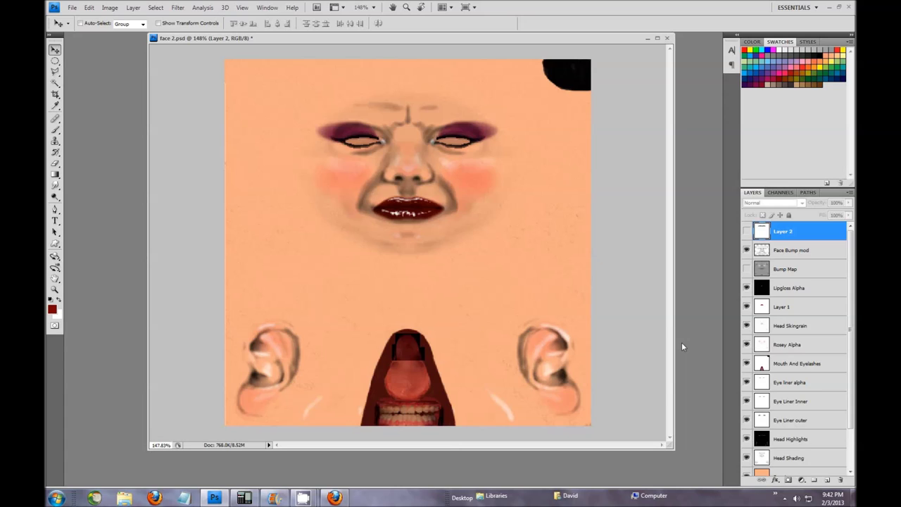
click(335, 497)
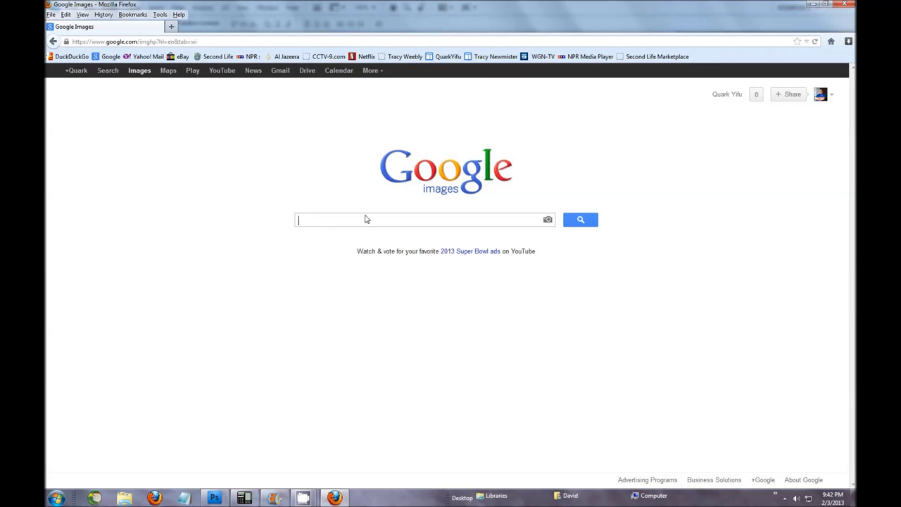
Search Google Images for eyebrow alpha images and open a full-size original.
text(e)
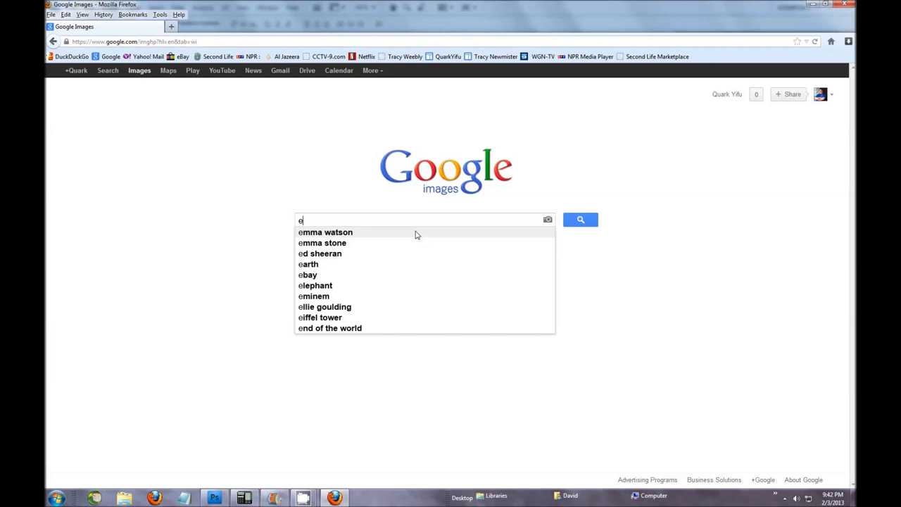
text(yebrow al)
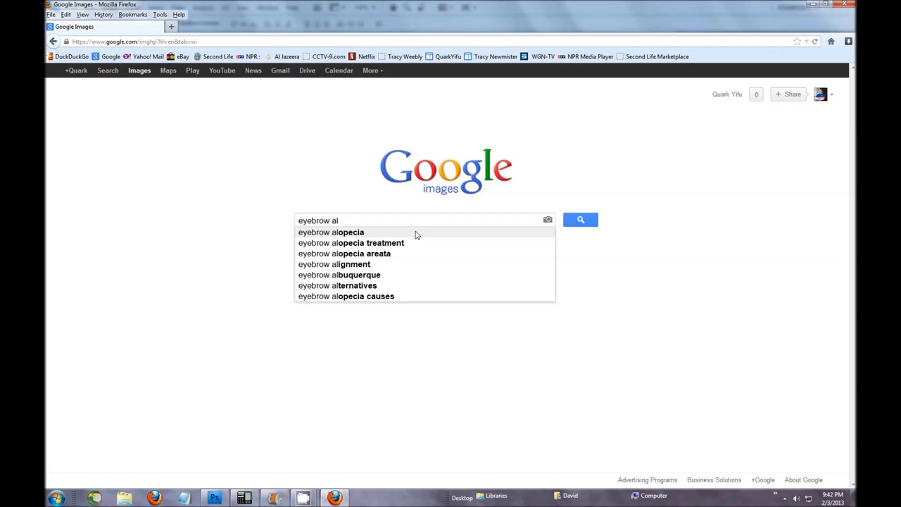
text(pha)
key(Return)
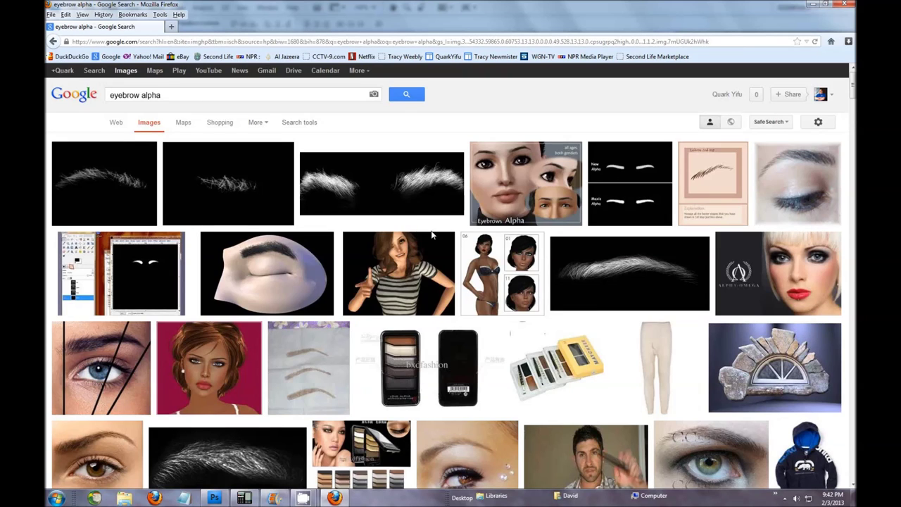
click(630, 269)
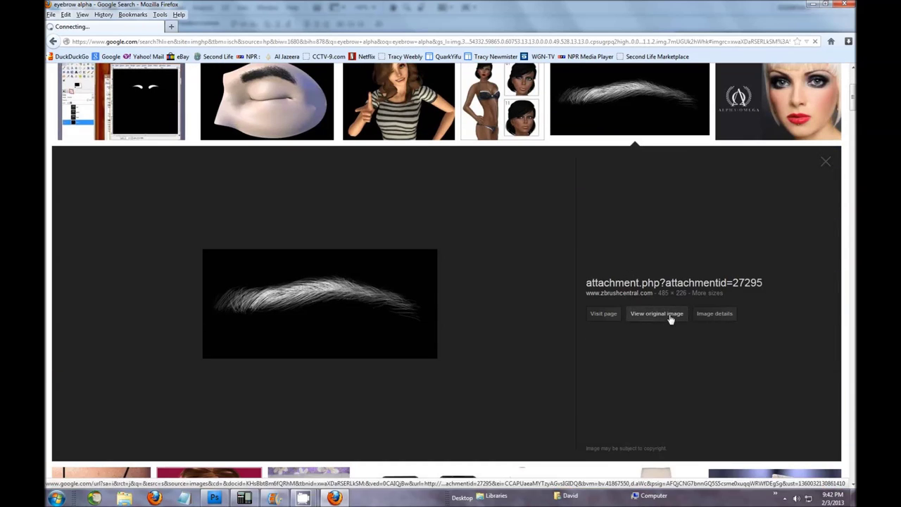
click(670, 318)
Save the eyebrow image as eyebrow.jpg in D:\Photoshop\Tutorials.
right_click(444, 275)
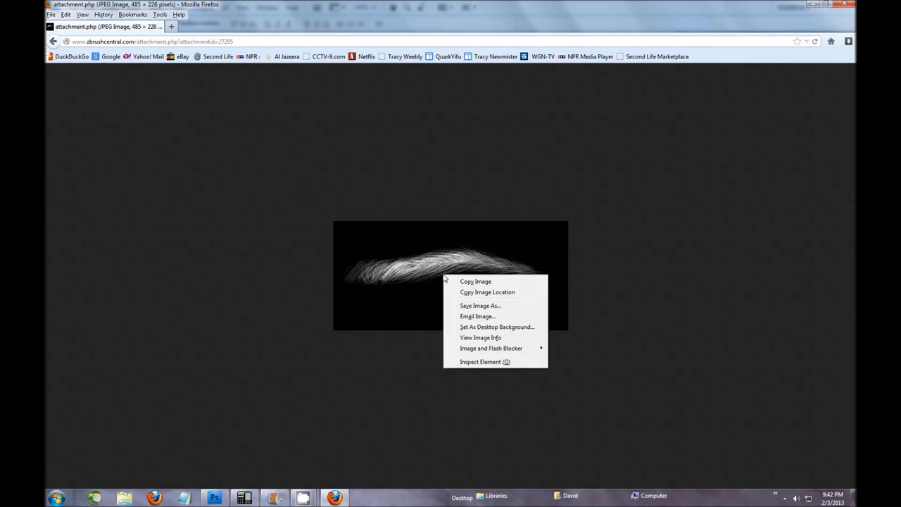
click(479, 305)
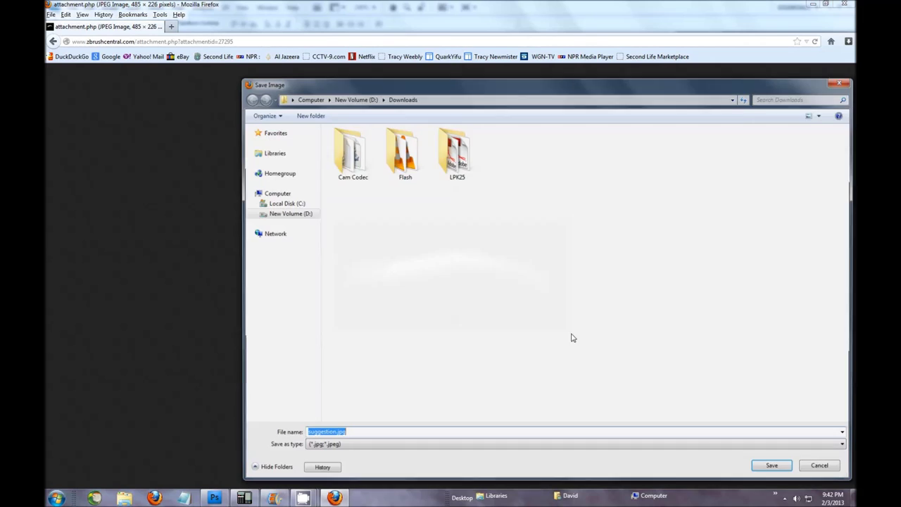
click(254, 214)
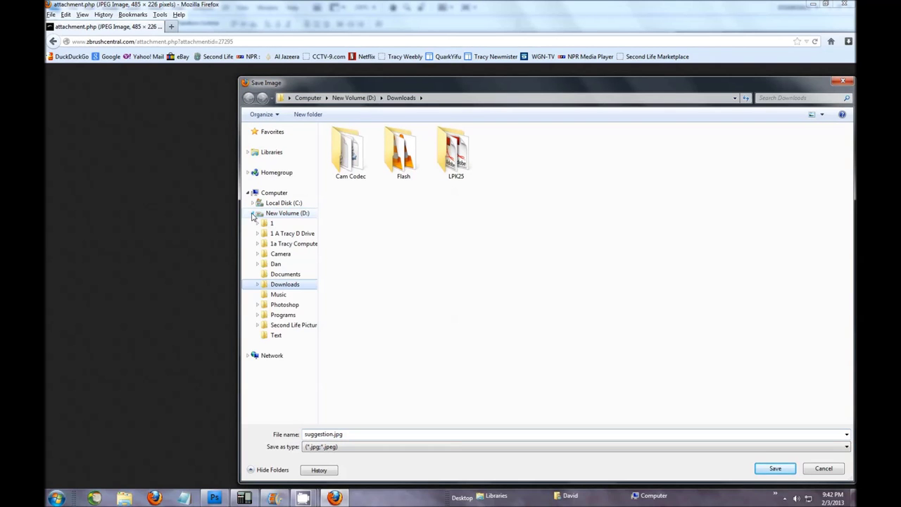
click(258, 305)
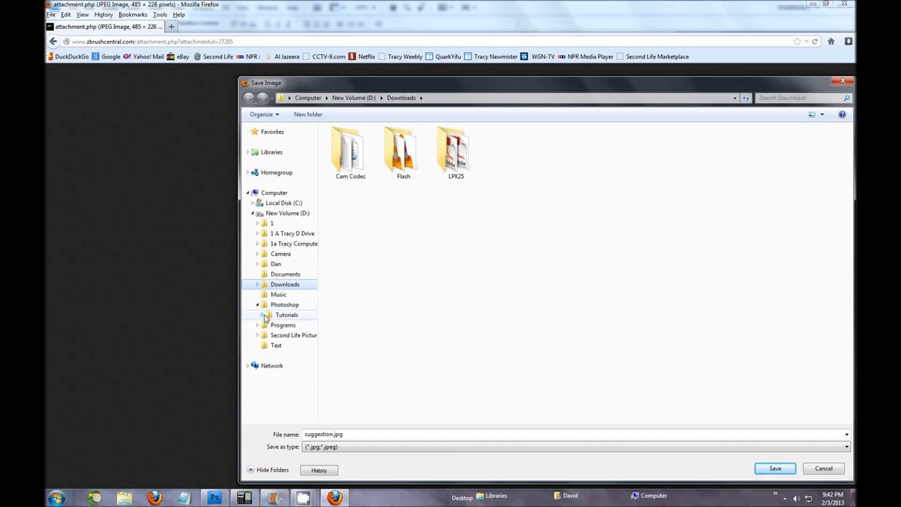
click(285, 315)
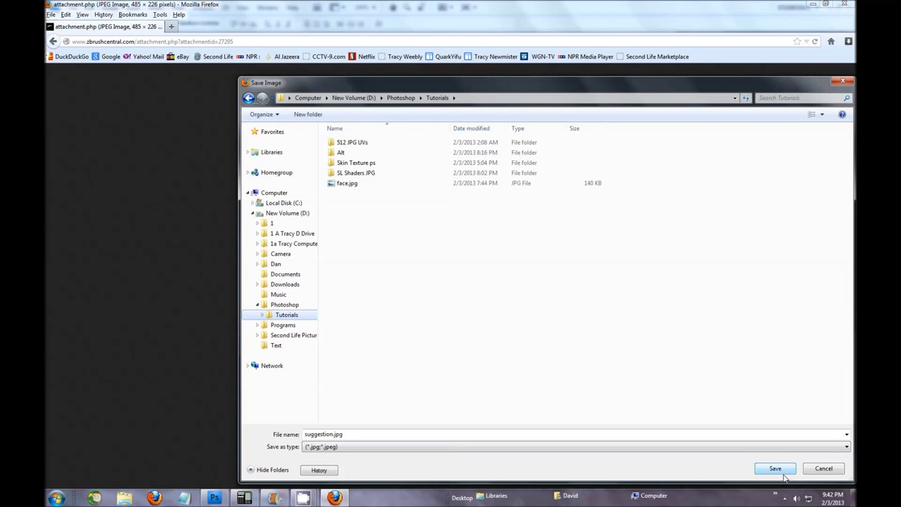
click(340, 434)
drag(332, 434, 269, 437)
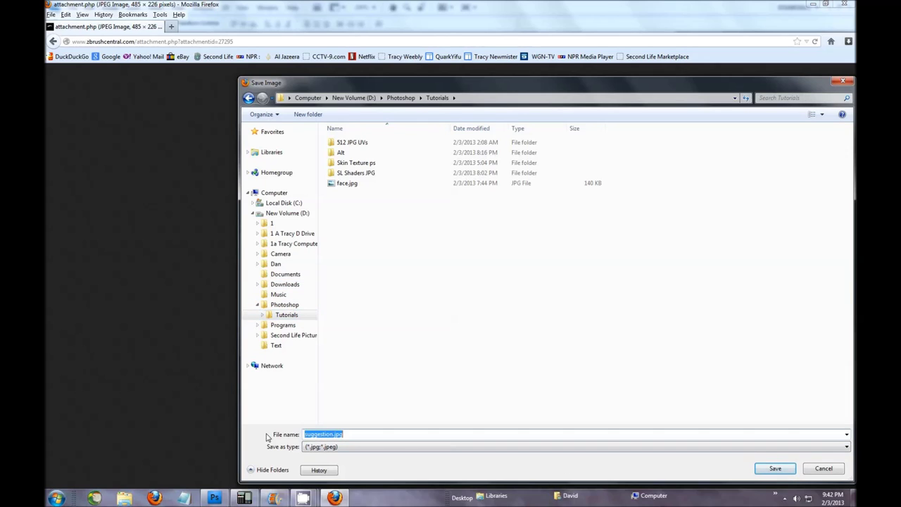
drag(334, 436, 196, 430)
text(eyebrow)
click(764, 470)
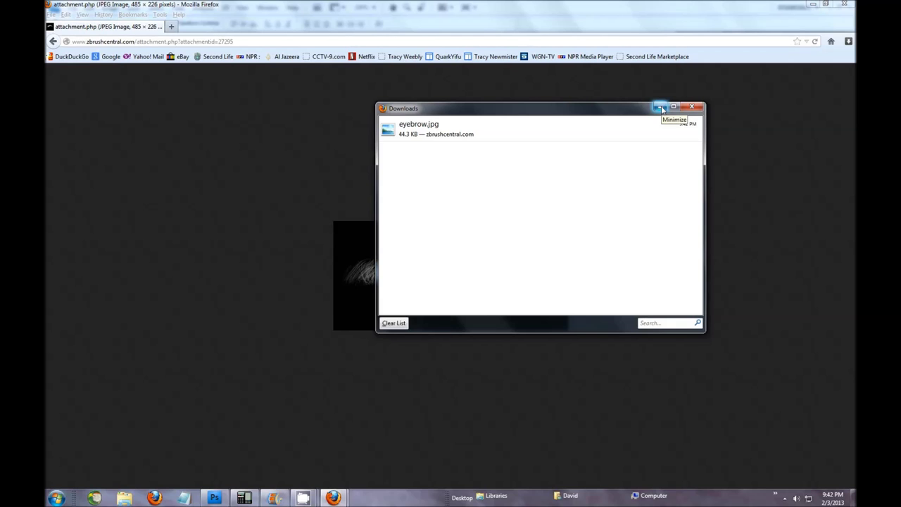
click(660, 107)
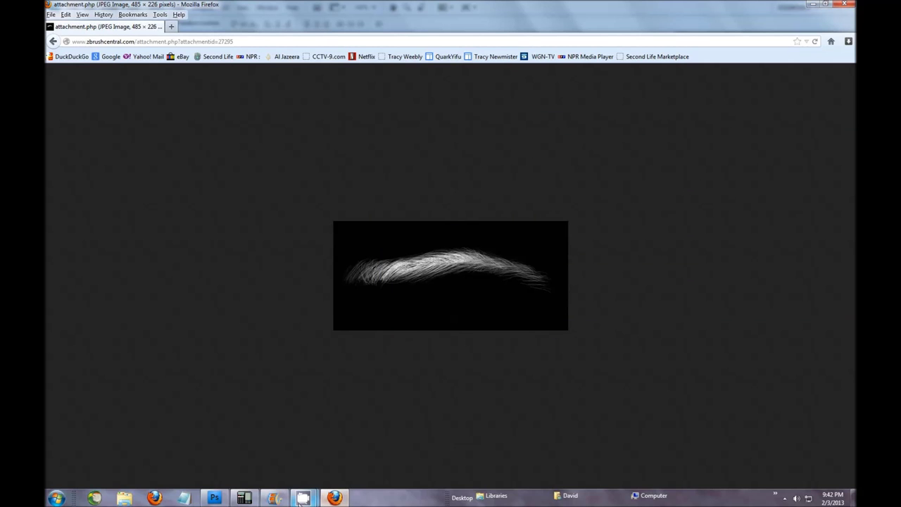
click(214, 497)
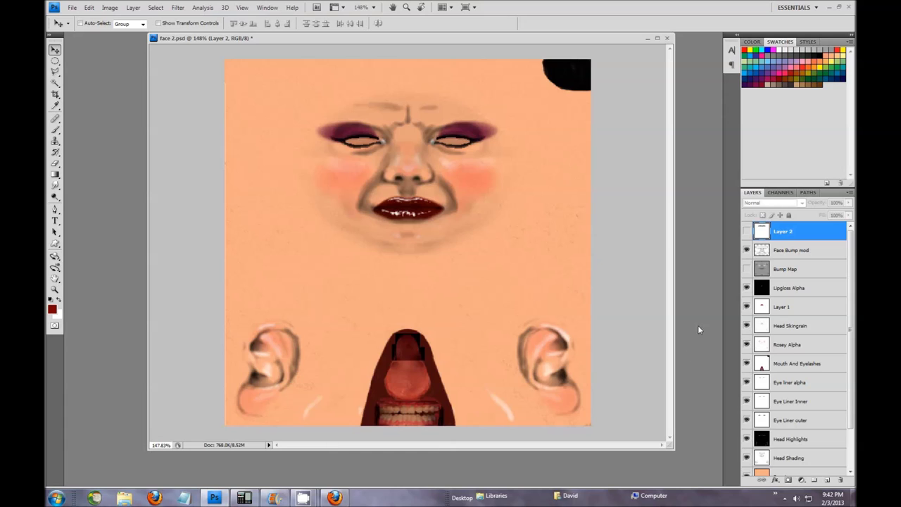
Duplicate the Face Template layer, move the copy to the top, and make it visible.
drag(851, 414, 853, 461)
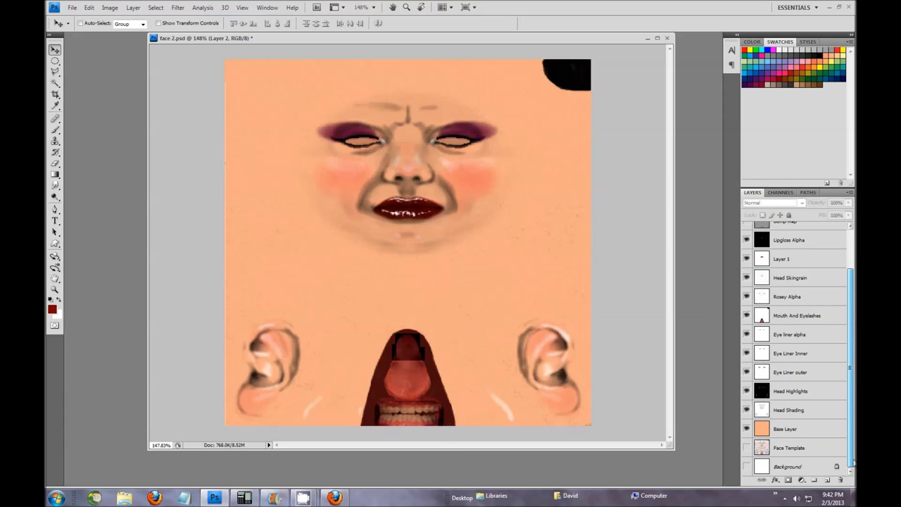
click(816, 455)
key(ctrl+j)
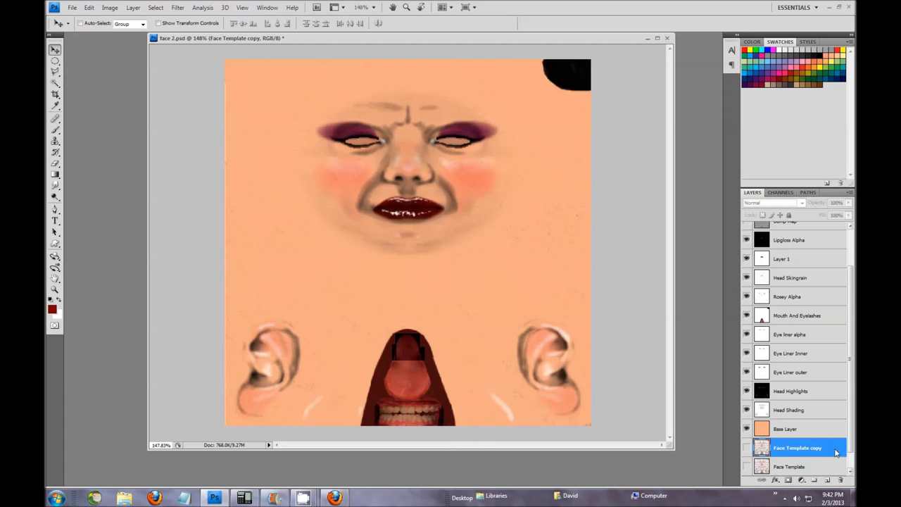
drag(830, 446, 824, 234)
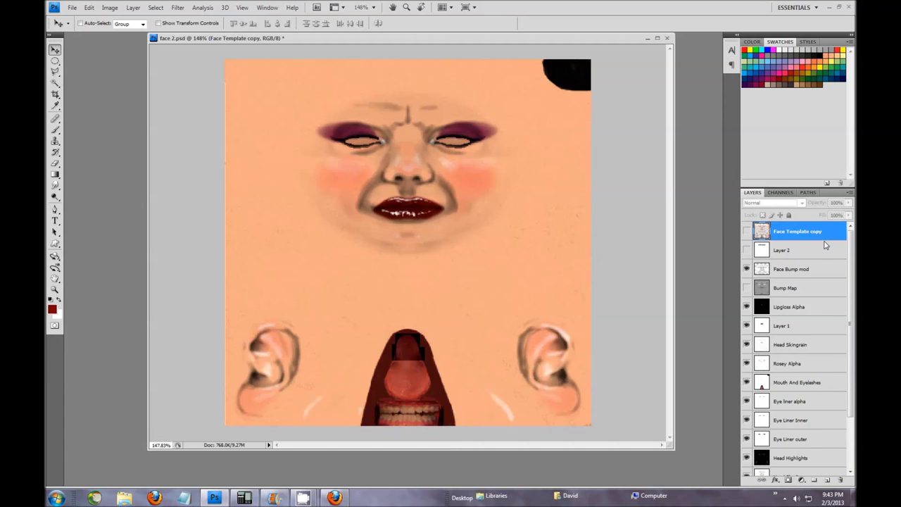
click(747, 232)
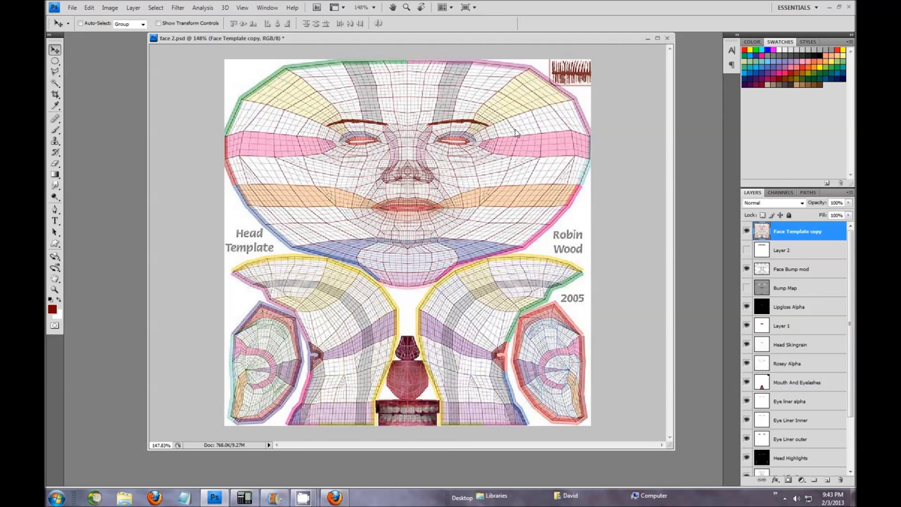
Open eyebrow.jpg, invert it, and copy it into face 2.psd near the canvas centre.
click(73, 8)
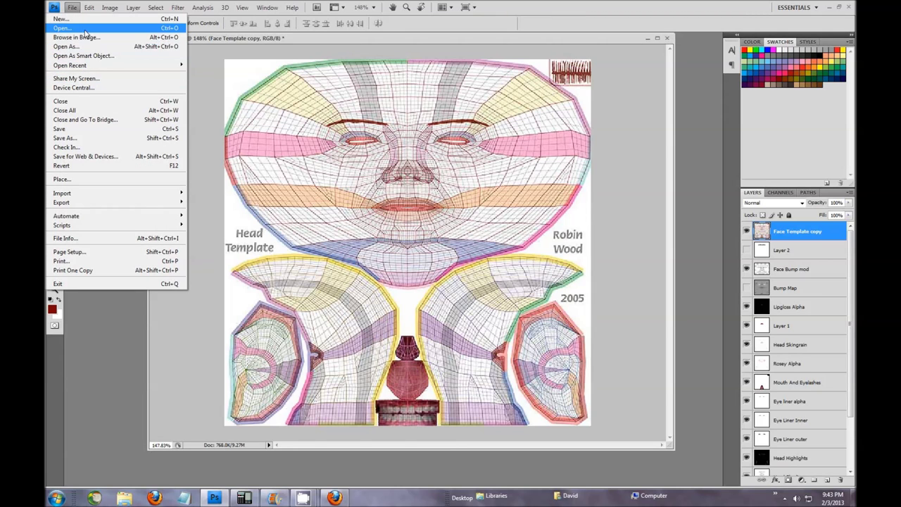
click(85, 29)
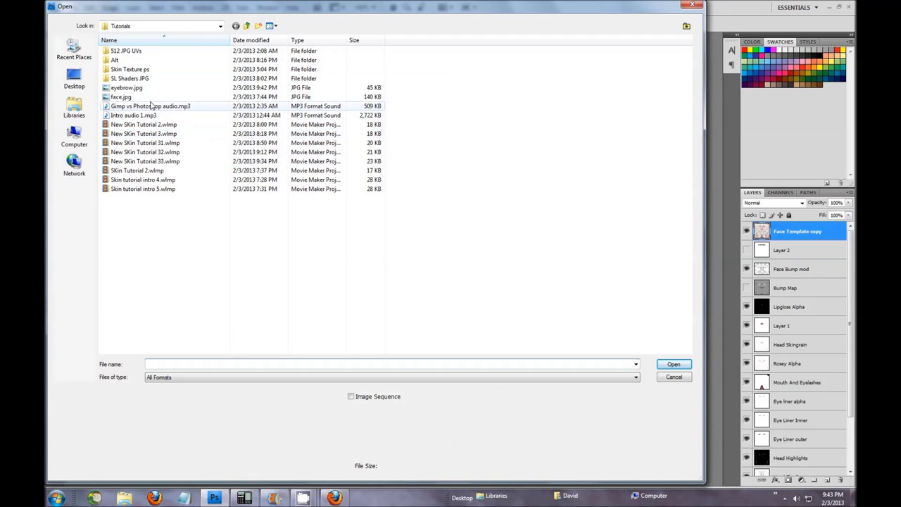
click(138, 89)
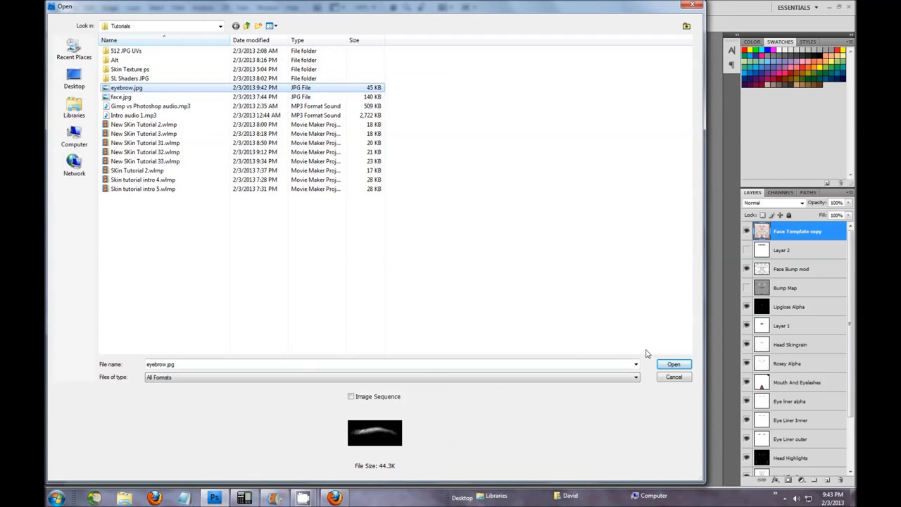
click(671, 365)
drag(220, 59, 545, 181)
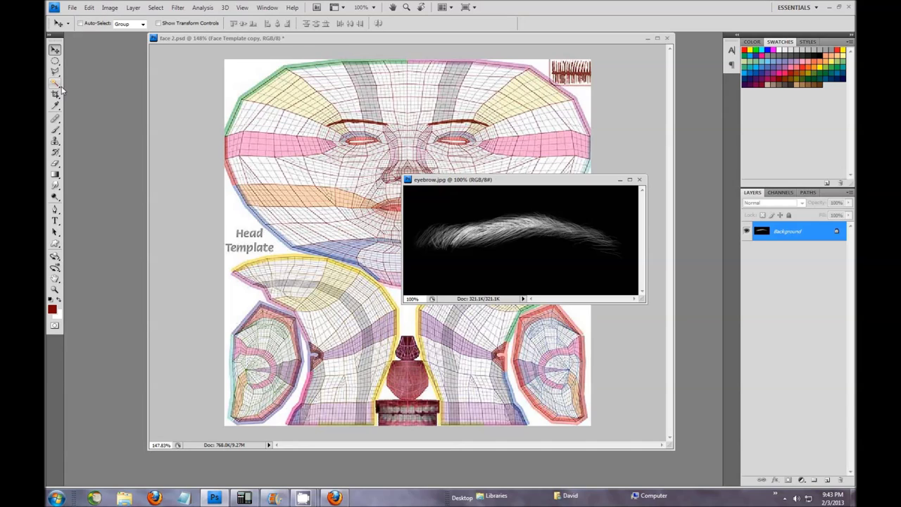
key(ctrl+i)
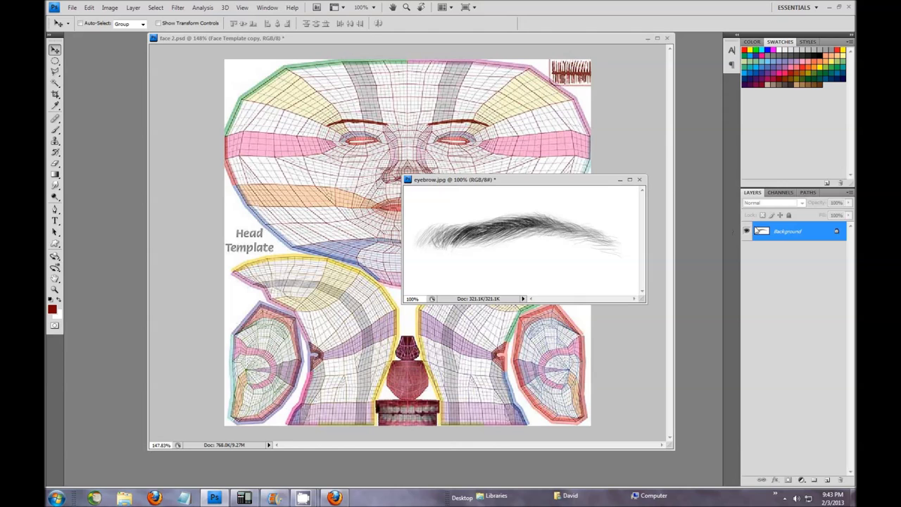
drag(790, 234, 461, 133)
drag(316, 129, 446, 233)
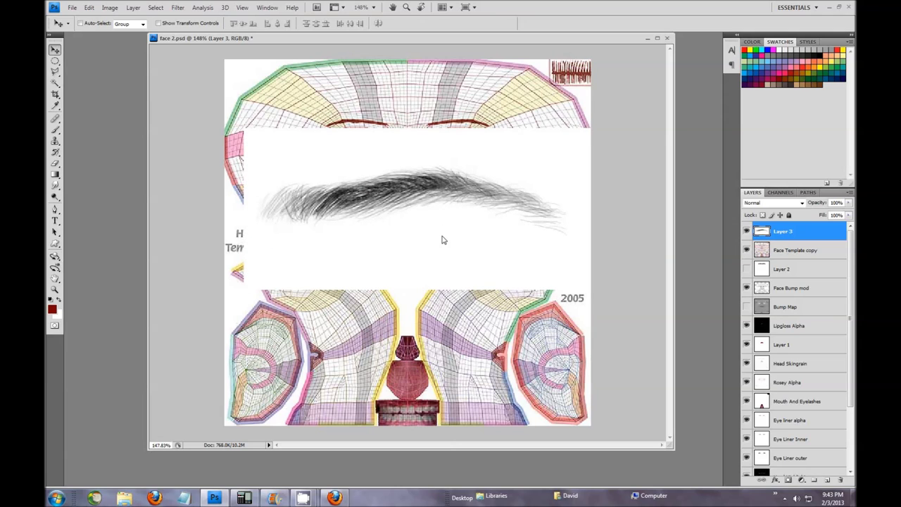
key(ctrl+t)
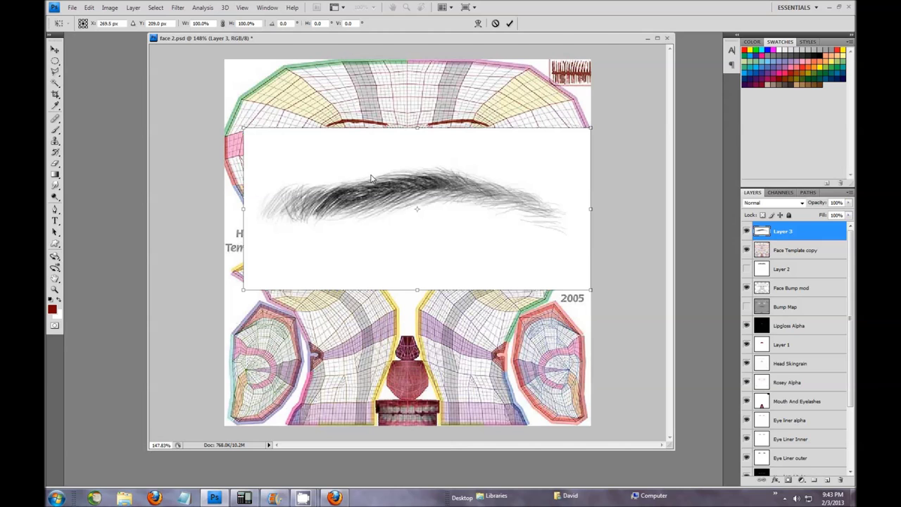
Scale the eyebrow stroke down to 28% and place it over the right-side eye.
drag(244, 289, 255, 307)
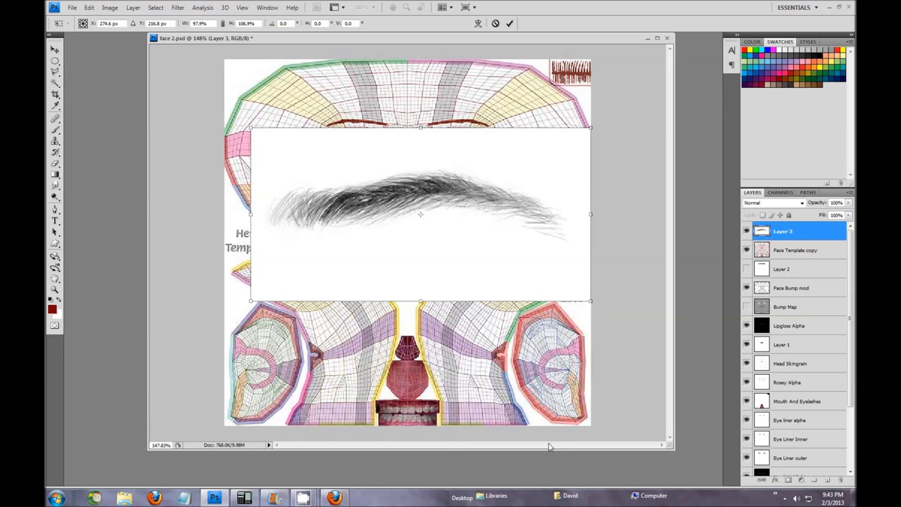
key(ctrl+z)
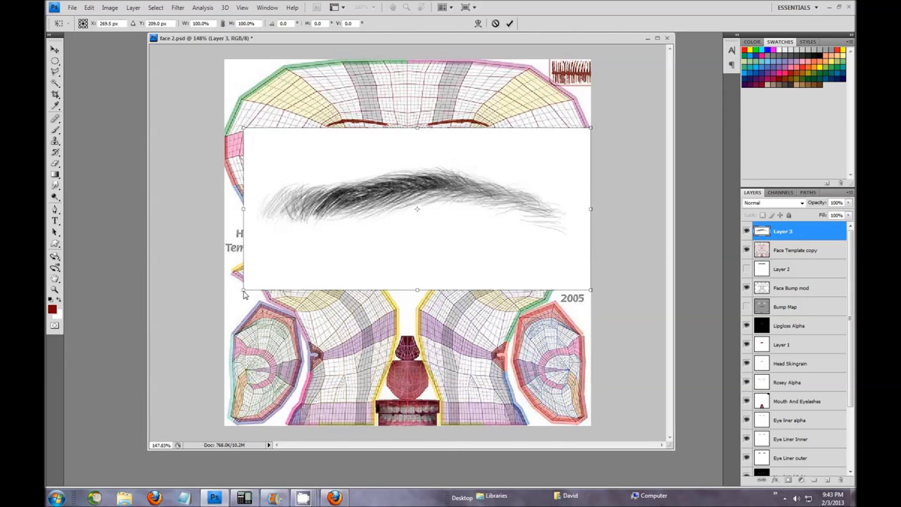
drag(243, 290, 489, 232)
drag(529, 173, 469, 173)
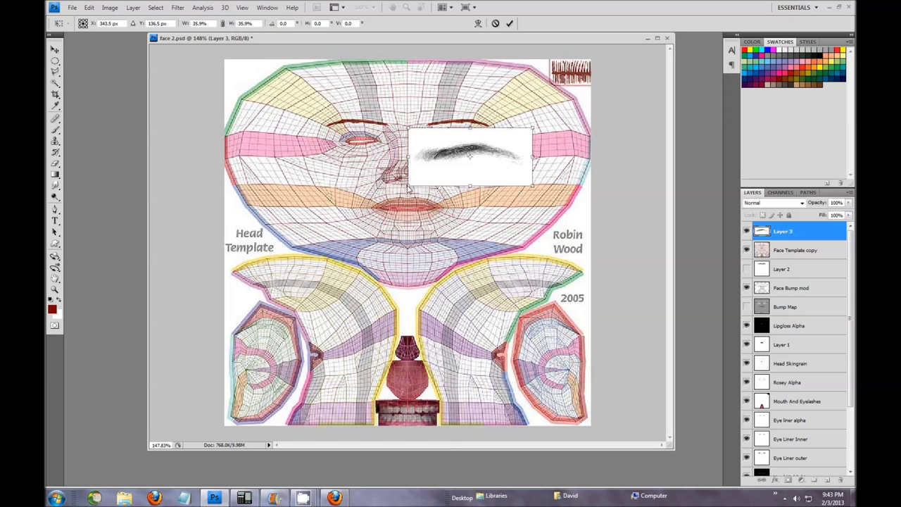
drag(408, 187, 437, 179)
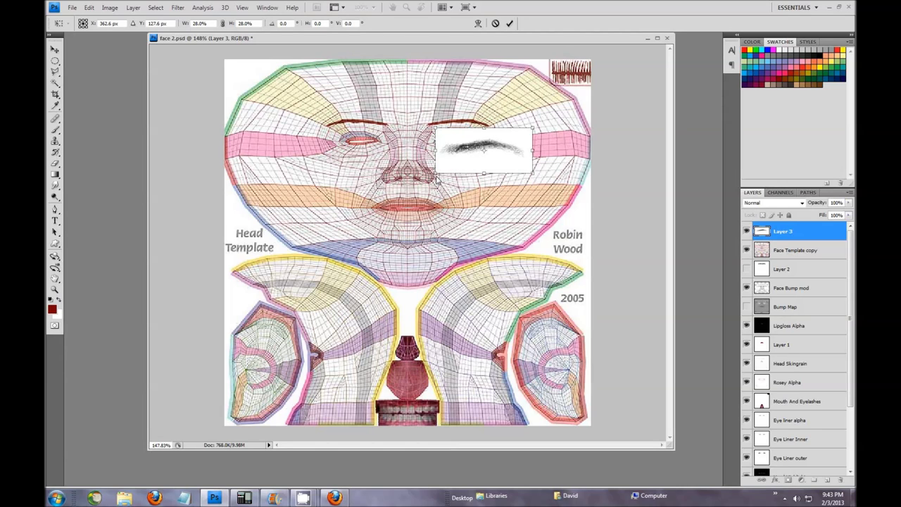
click(802, 203)
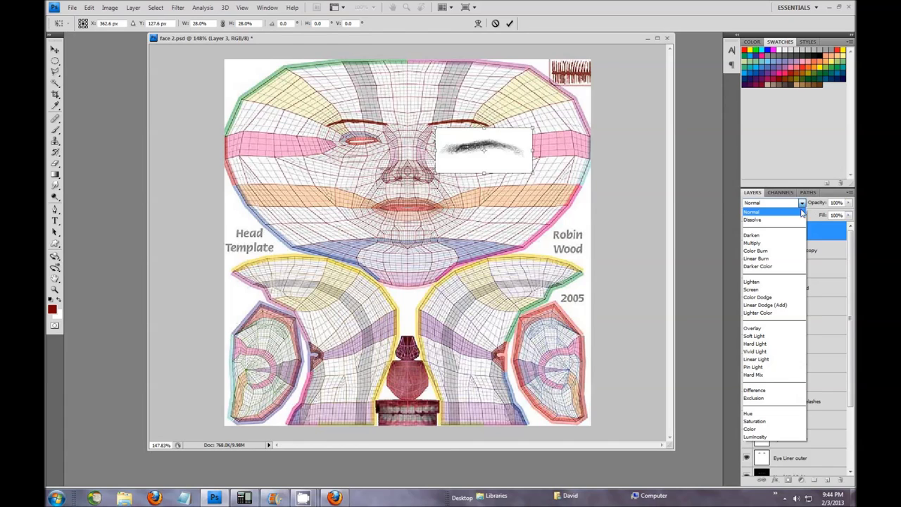
click(796, 246)
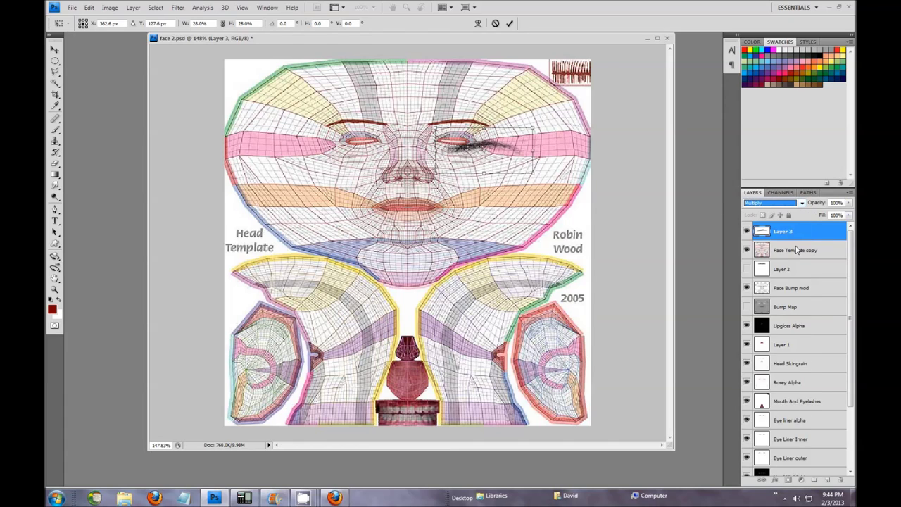
key(ctrl+z)
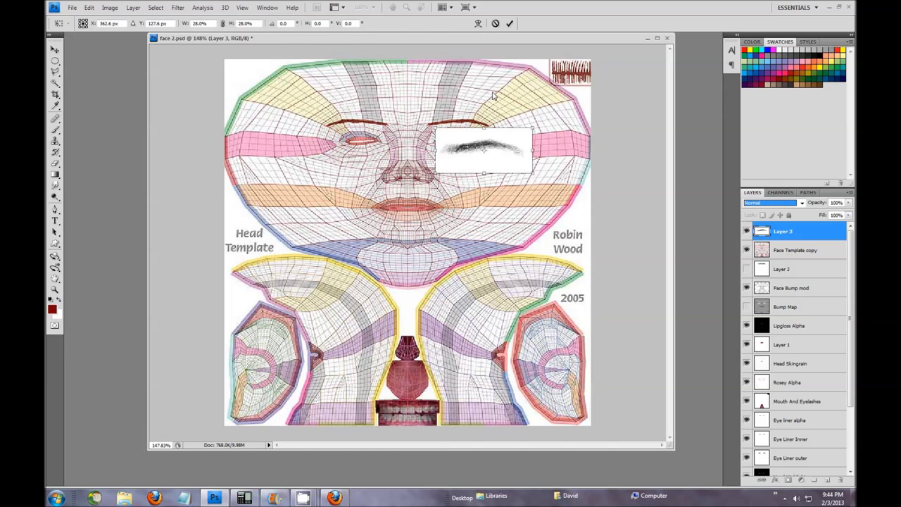
Move the stroke onto the template eyebrow, skew both sides to follow the brow, and commit.
scroll(493, 95, down, 2)
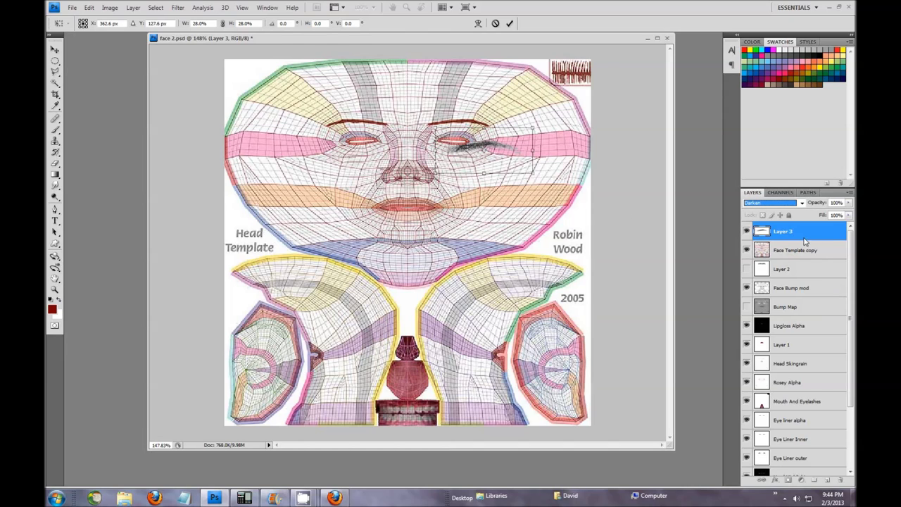
scroll(804, 241, down, 1)
scroll(804, 233, up, 1)
scroll(789, 205, up, 1)
scroll(788, 206, down, 2)
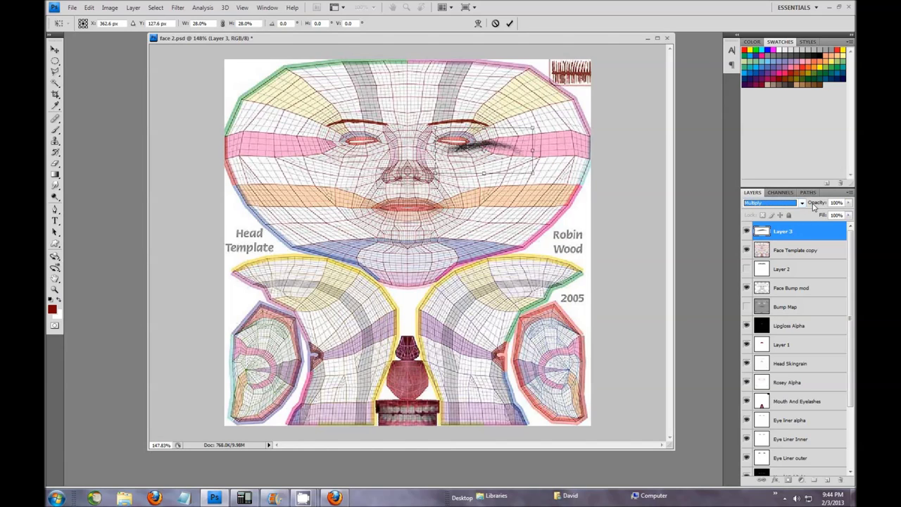
click(499, 171)
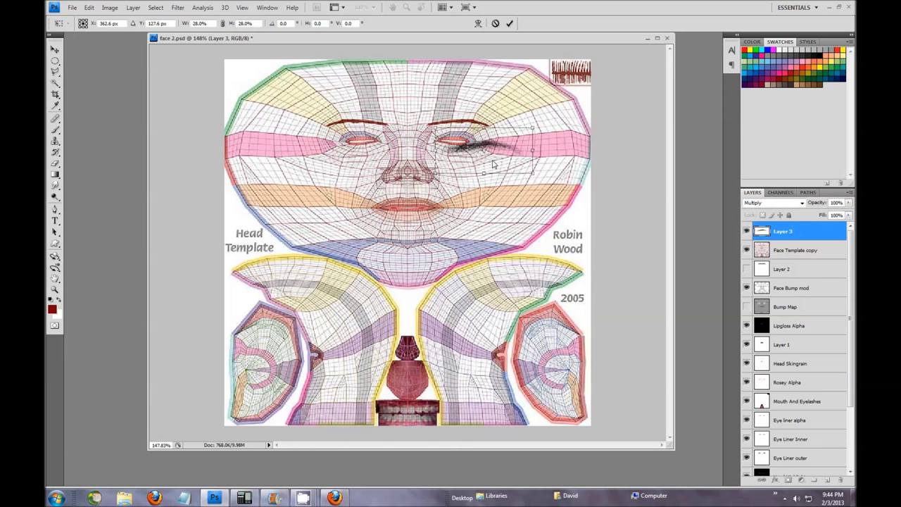
drag(493, 164, 470, 135)
scroll(470, 135, up, 5)
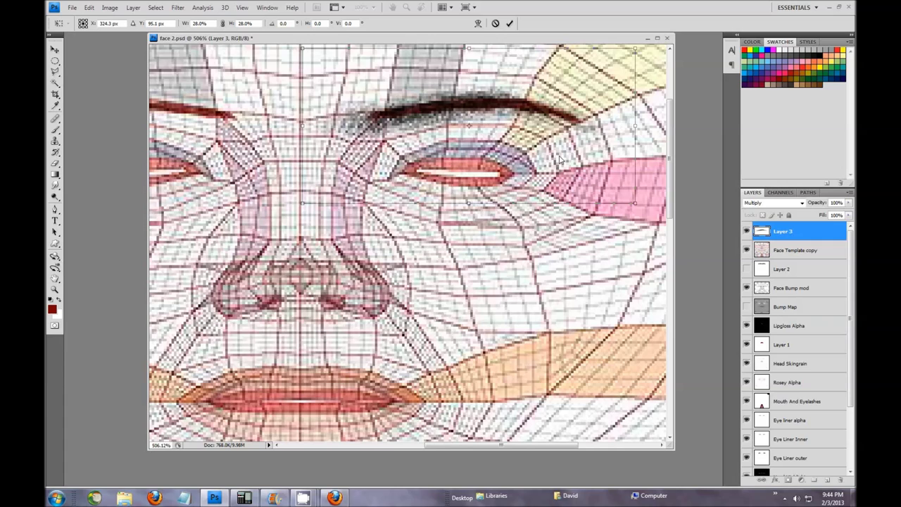
drag(634, 208, 617, 194)
drag(303, 206, 334, 188)
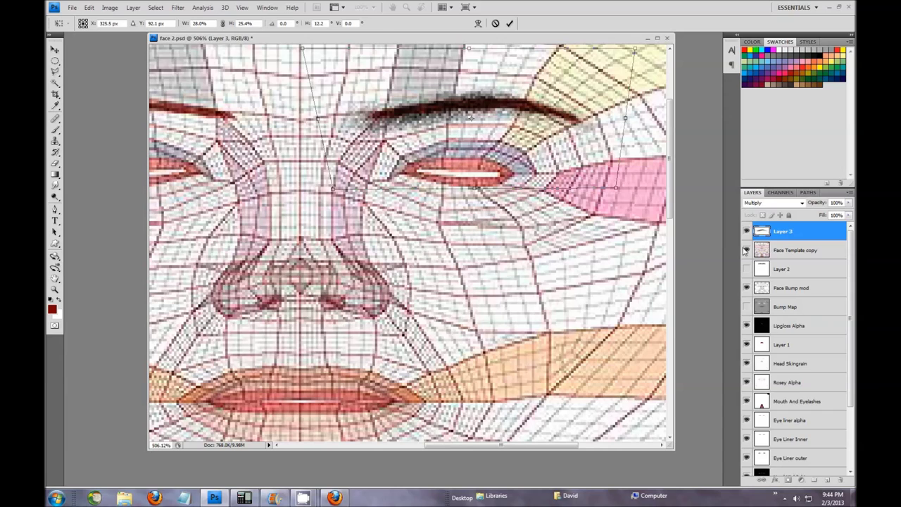
key(Return)
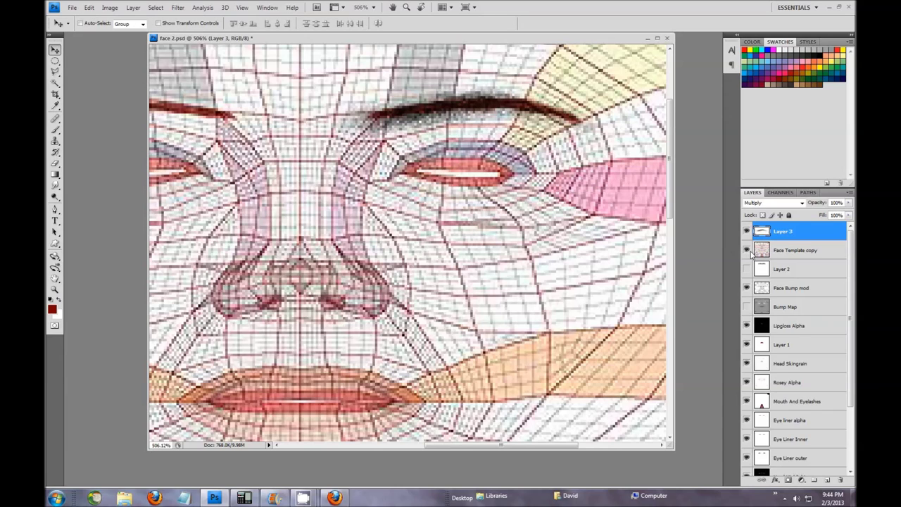
click(747, 251)
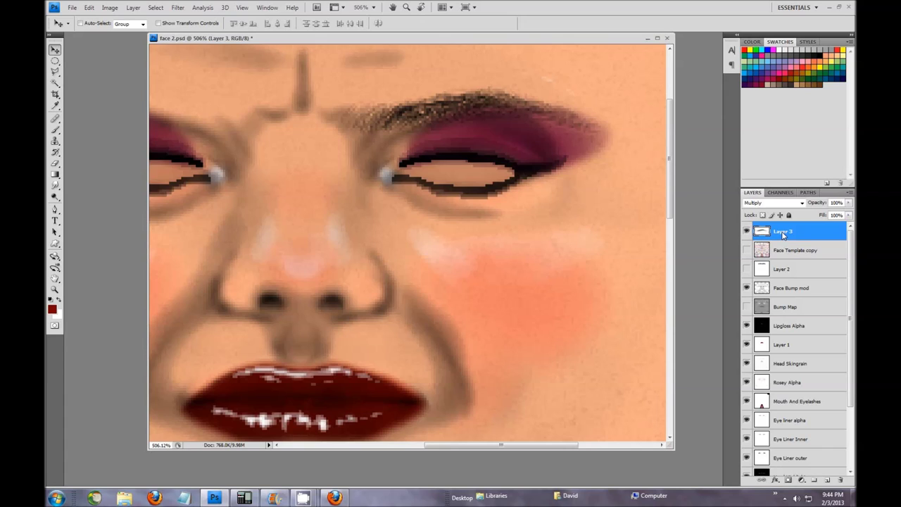
Nudge Layer 3's eyebrow up onto the painted brow, then duplicate the layer.
key(Up)
key(Up)
key(Up)
key(Up)
key(Up)
key(Up)
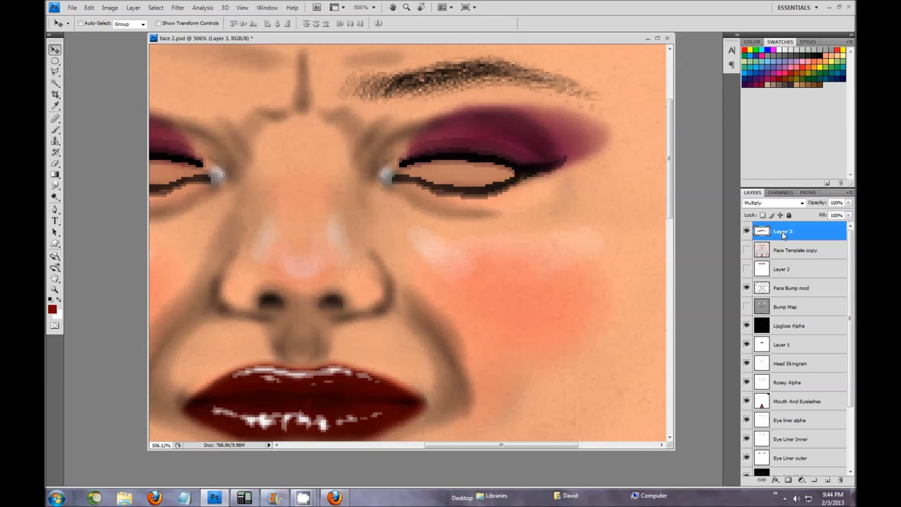
key(Down)
key(Down)
key(Right)
key(Right)
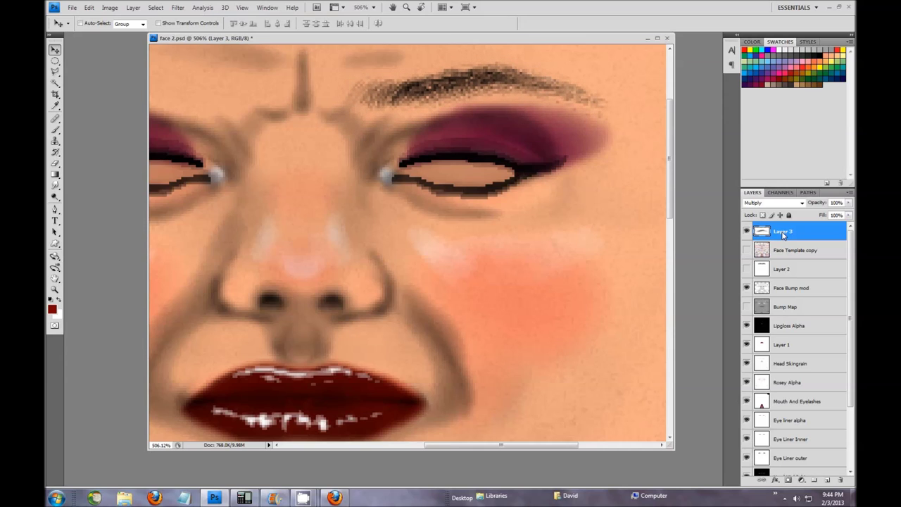
key(Up)
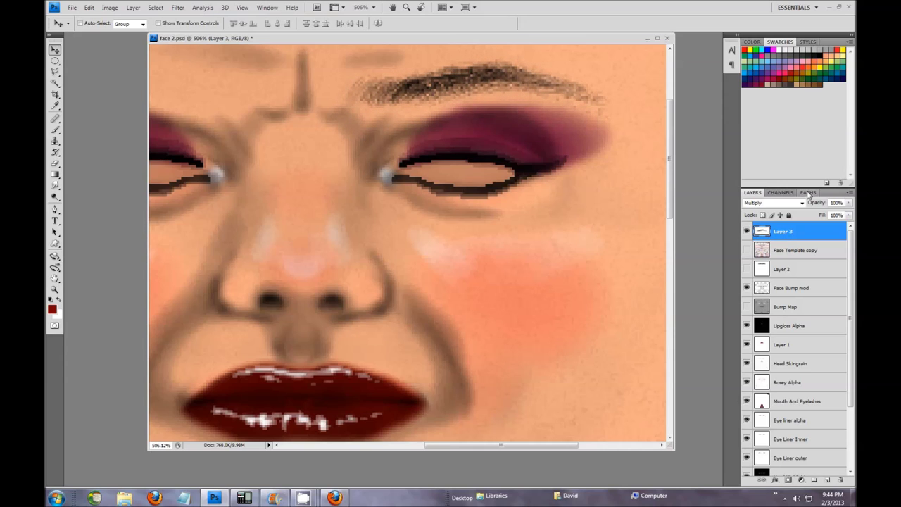
scroll(610, 272, down, 6)
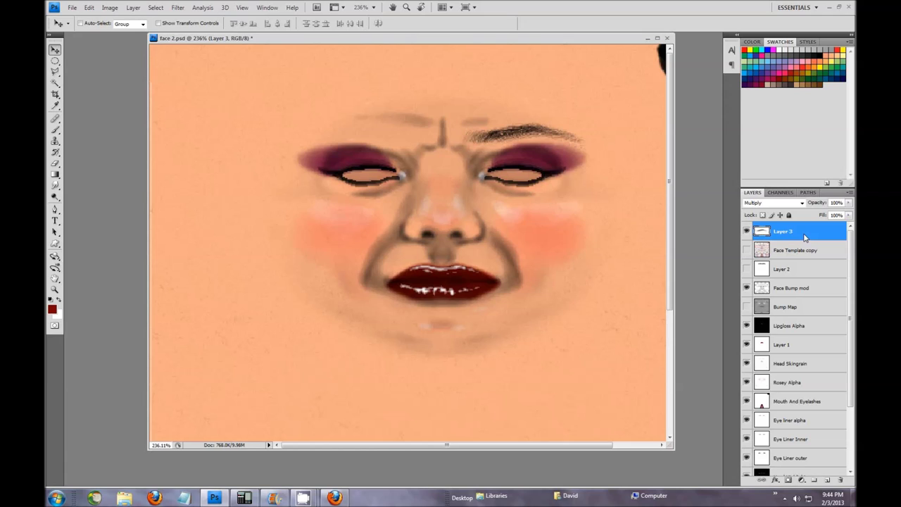
key(ctrl+j)
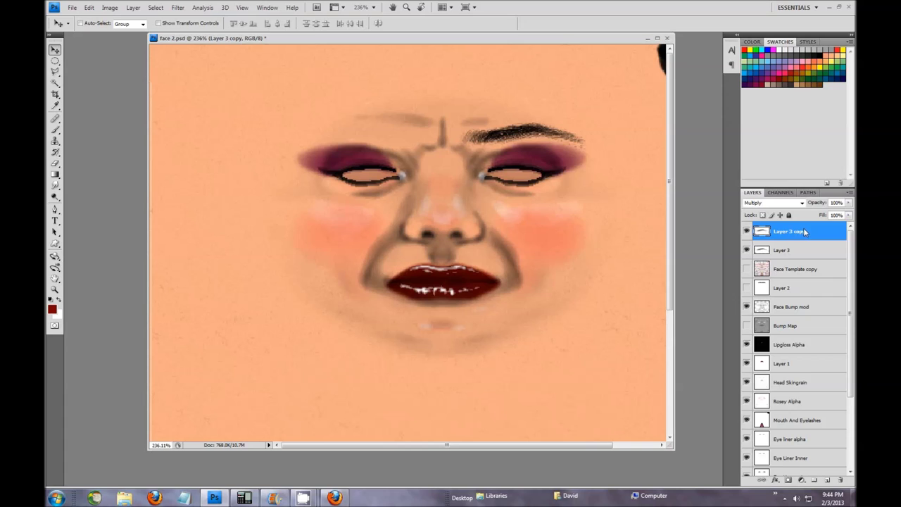
Flip the copied eyebrow horizontally and slide it left over the other brow.
click(90, 8)
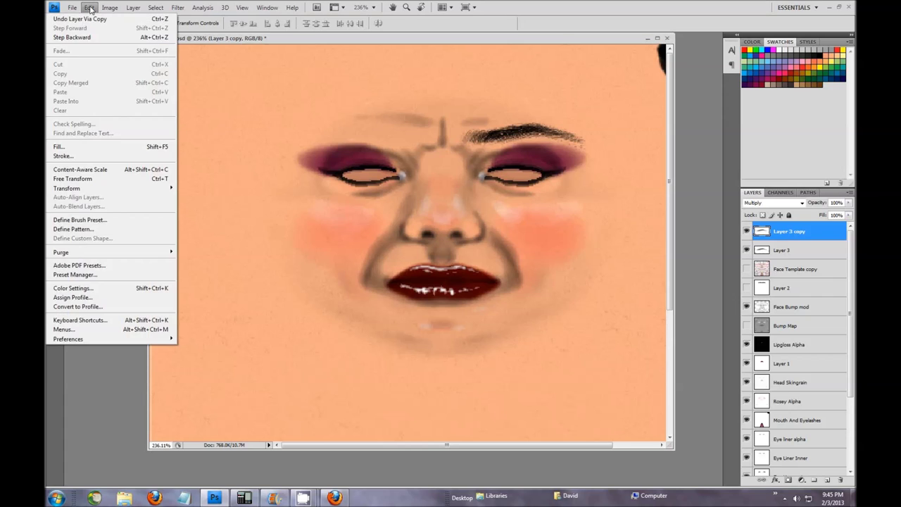
mouse_move(122, 188)
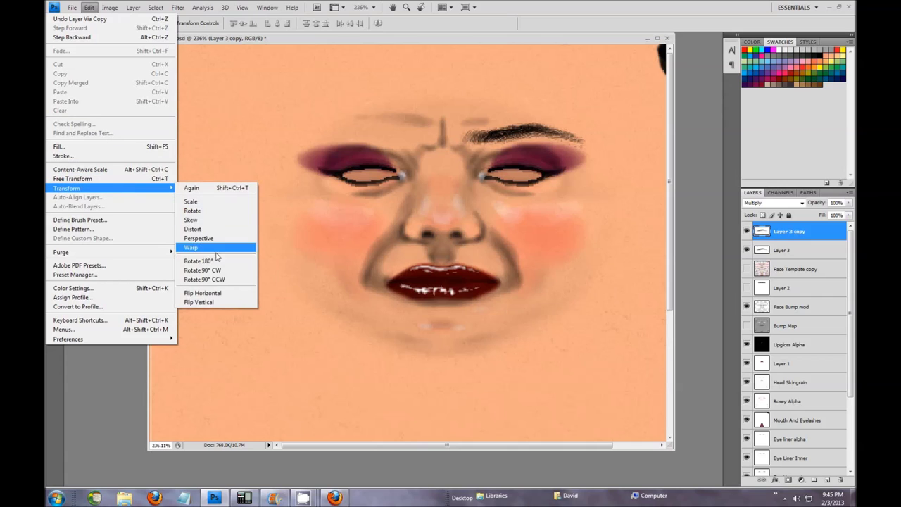
click(225, 294)
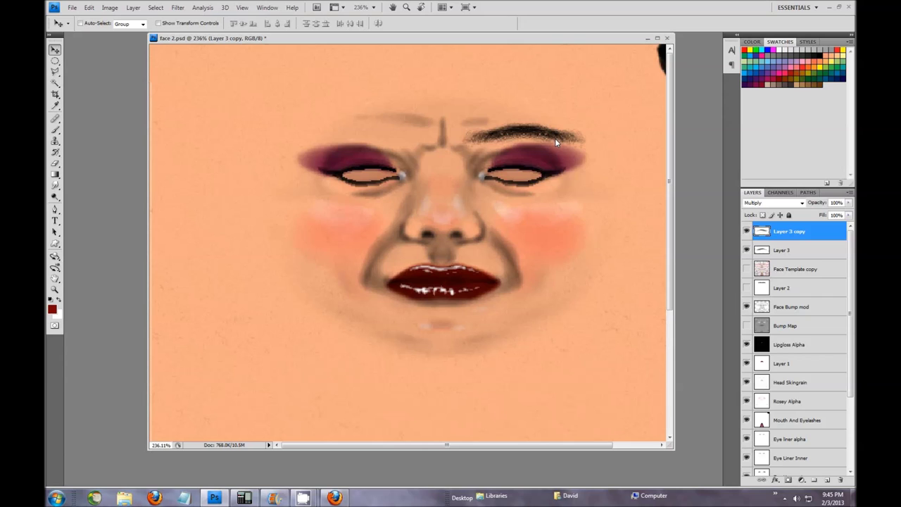
key(Left)
key(Left)
key(Left)
key(Left)
key(Left)
key(Left)
key(Left)
key(Left)
key(Left)
key(Left)
key(Left)
key(Left)
key(Left)
key(Left)
key(Left)
key(Left)
key(Left)
key(Left)
key(Left)
key(Left)
key(Left)
key(Left)
key(Left)
key(Left)
key(Left)
key(Left)
key(Left)
key(Left)
key(Left)
key(Left)
key(Left)
key(Left)
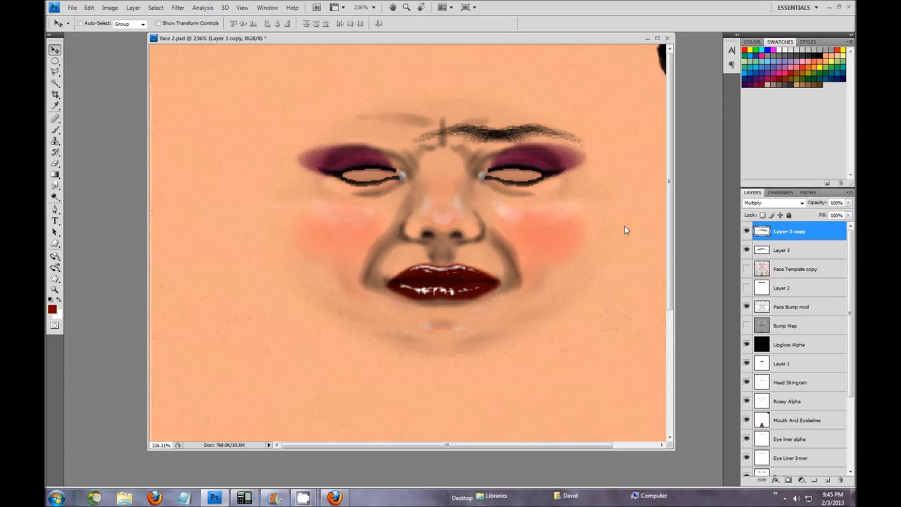
key(Left)
key(Left)
key(Left)
key(Left)
key(Left)
key(Left)
key(Left)
key(Left)
key(Left)
key(Left)
key(Left)
key(Left)
key(Left)
key(Left)
key(Left)
key(Left)
key(Left)
key(Left)
key(Left)
key(Left)
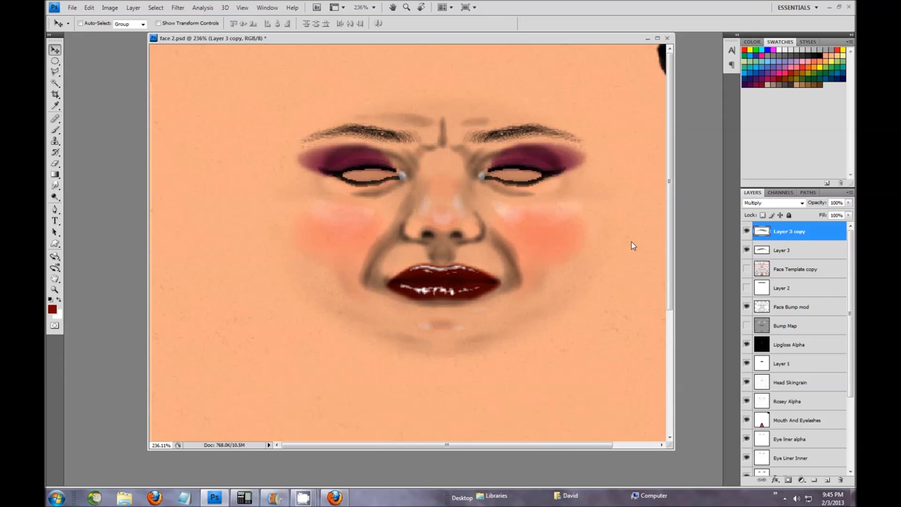
Merge both eyebrow layers, set the result to Multiply, hide it, and show the template.
shift+click(805, 253)
right_click(806, 257)
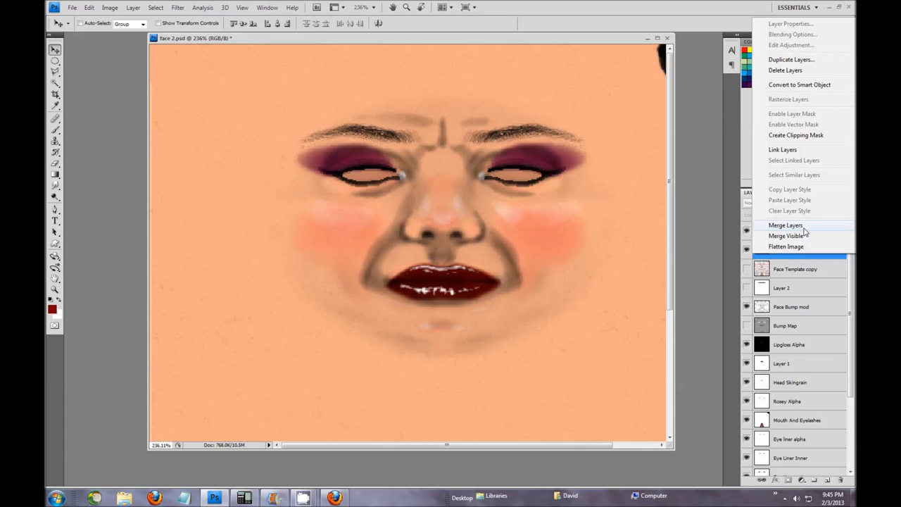
click(802, 226)
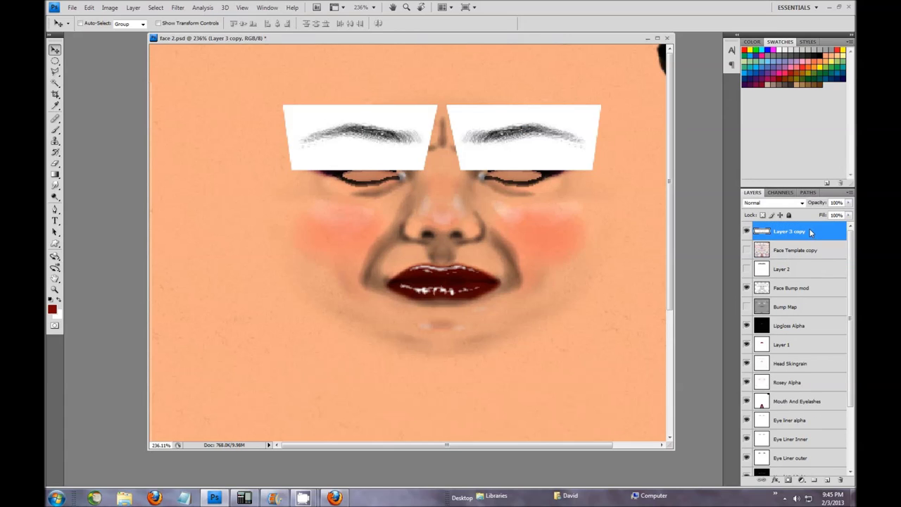
click(801, 204)
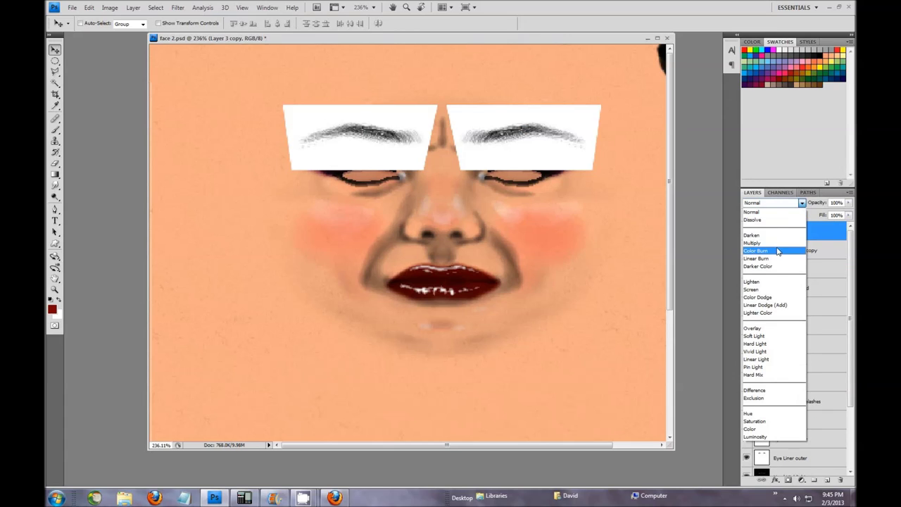
click(777, 243)
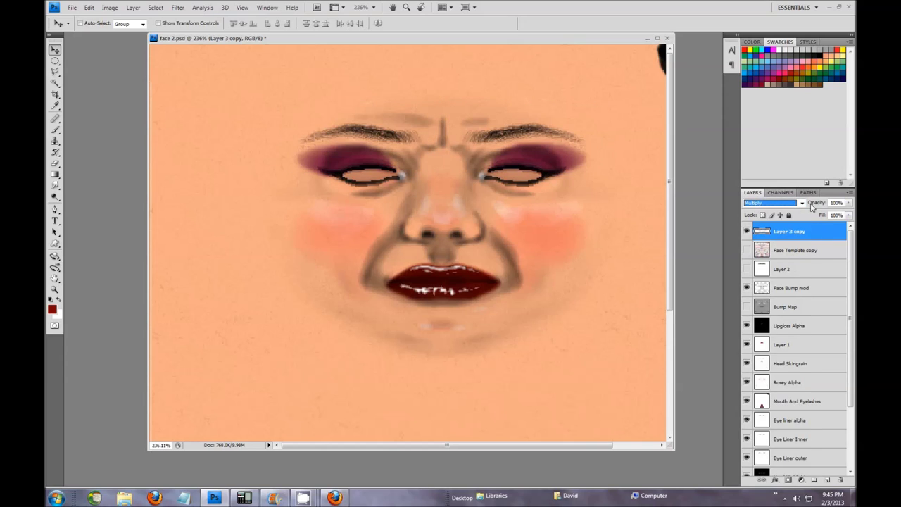
click(496, 107)
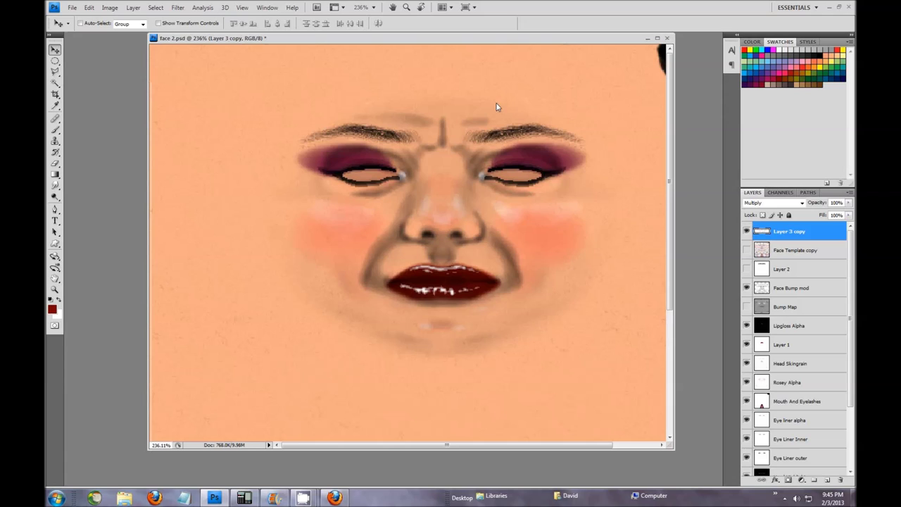
click(746, 231)
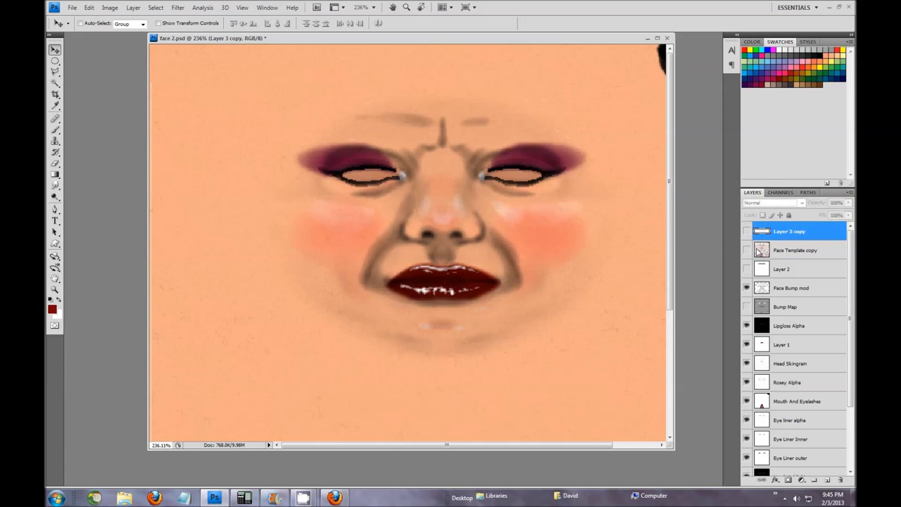
click(747, 250)
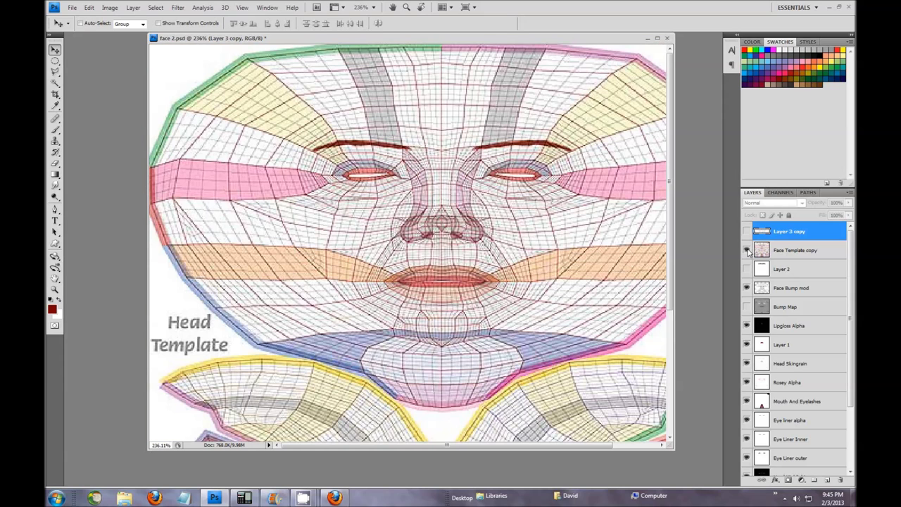
Add a new layer and make a thin elliptical selection along the right-side eyebrow.
click(827, 479)
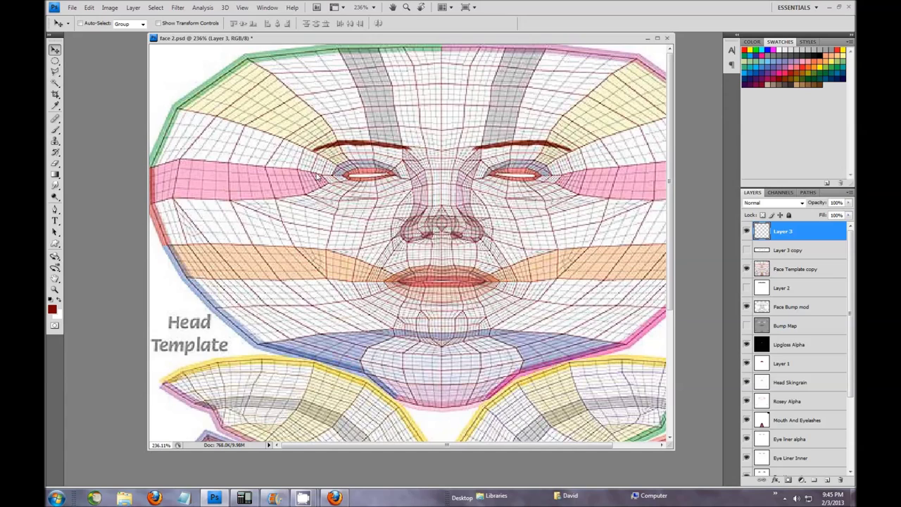
click(55, 61)
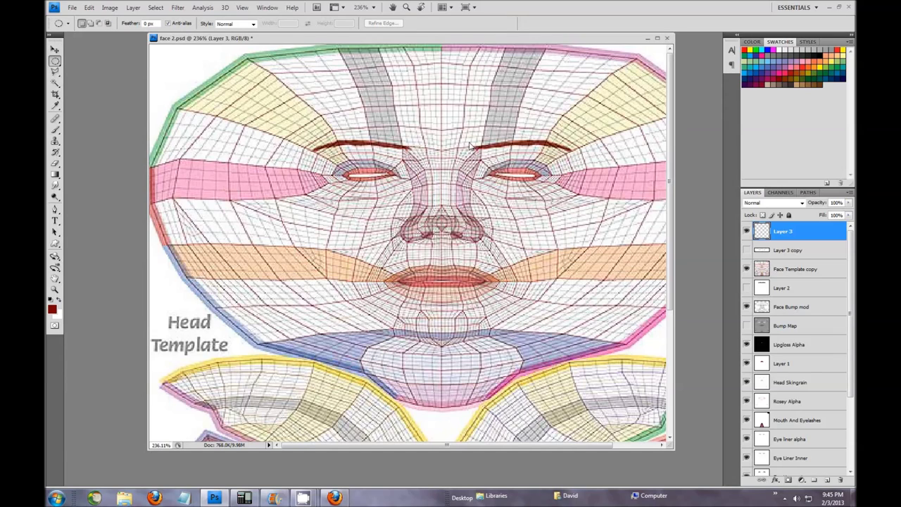
drag(470, 146, 578, 150)
drag(578, 150, 579, 150)
scroll(546, 118, up, 3)
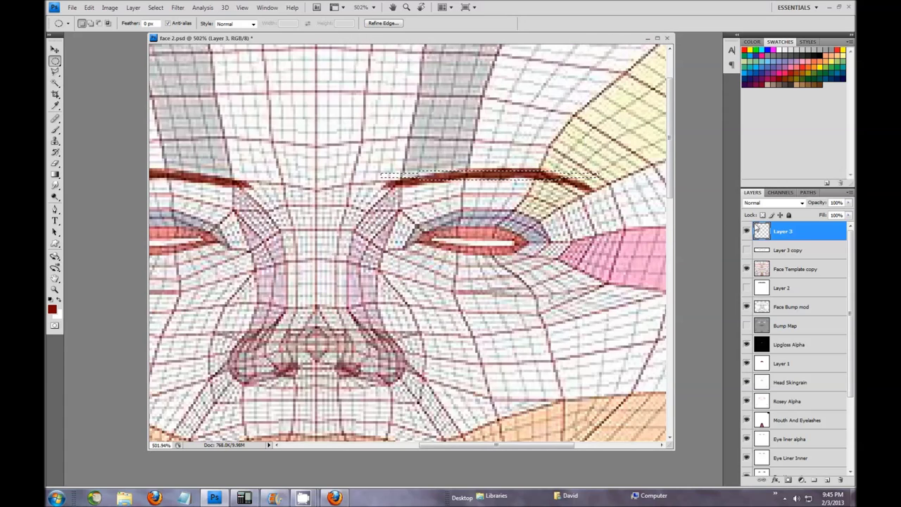
Fill the selection with Black, deselect, and hide the template to check the stroke.
click(90, 7)
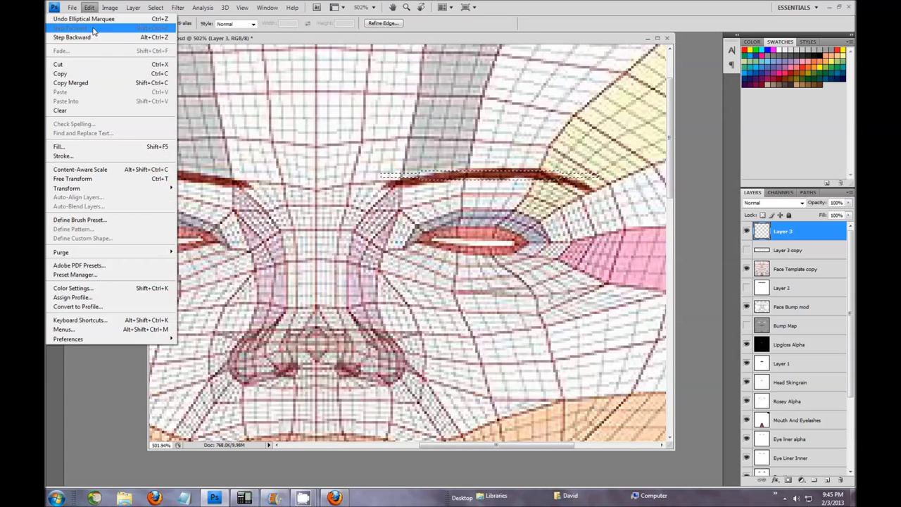
click(99, 147)
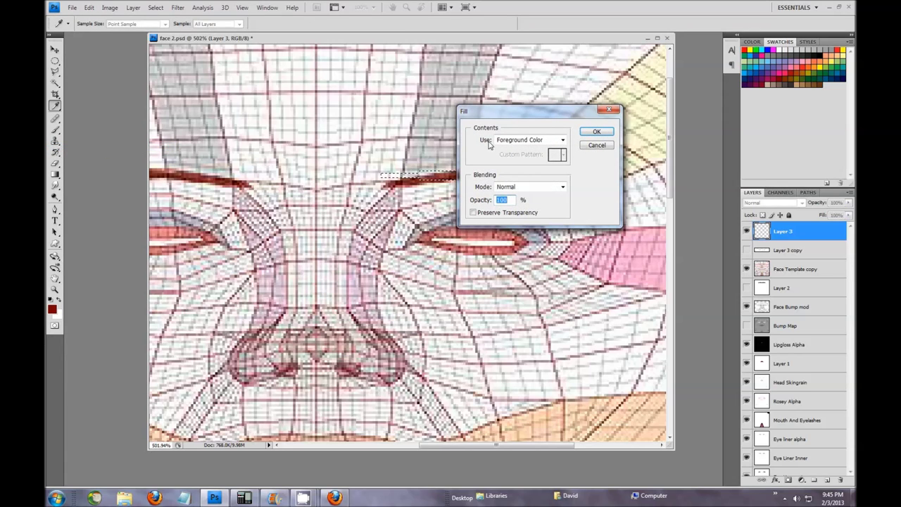
click(562, 141)
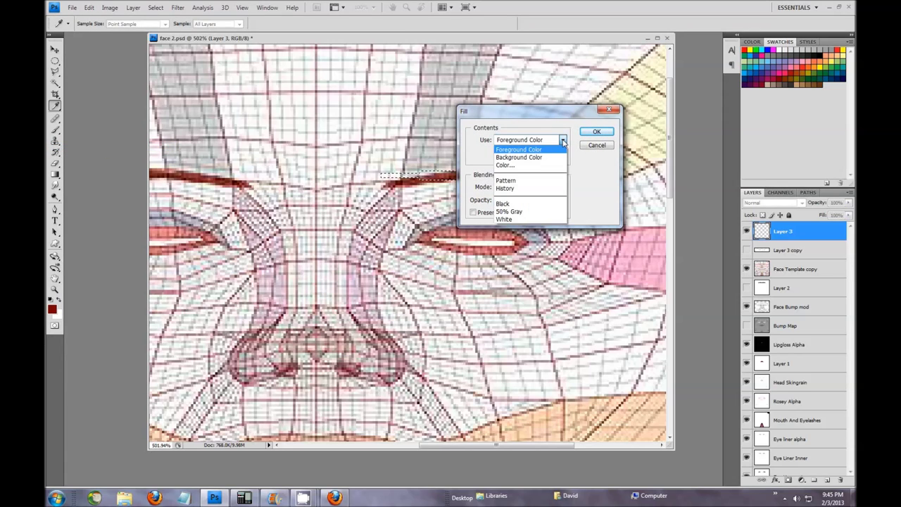
click(542, 204)
click(598, 133)
key(m)
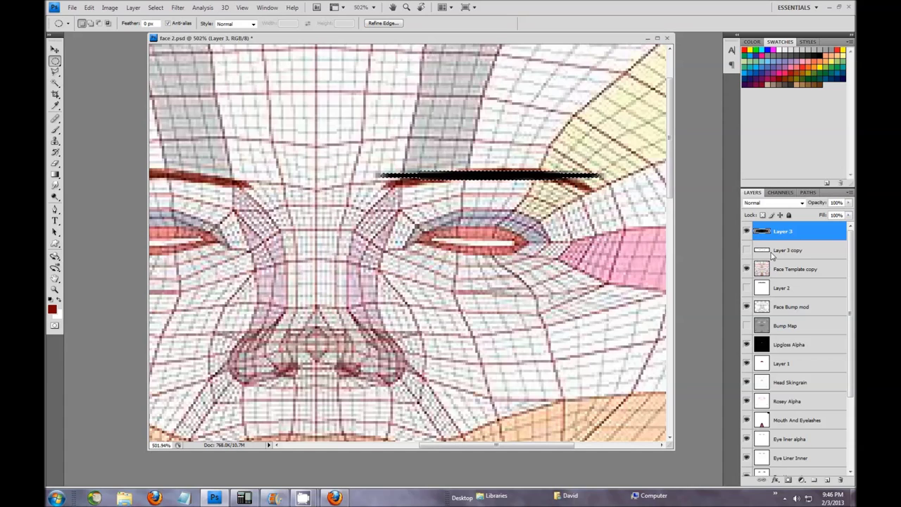
key(ctrl+d)
click(747, 269)
click(747, 269)
click(747, 270)
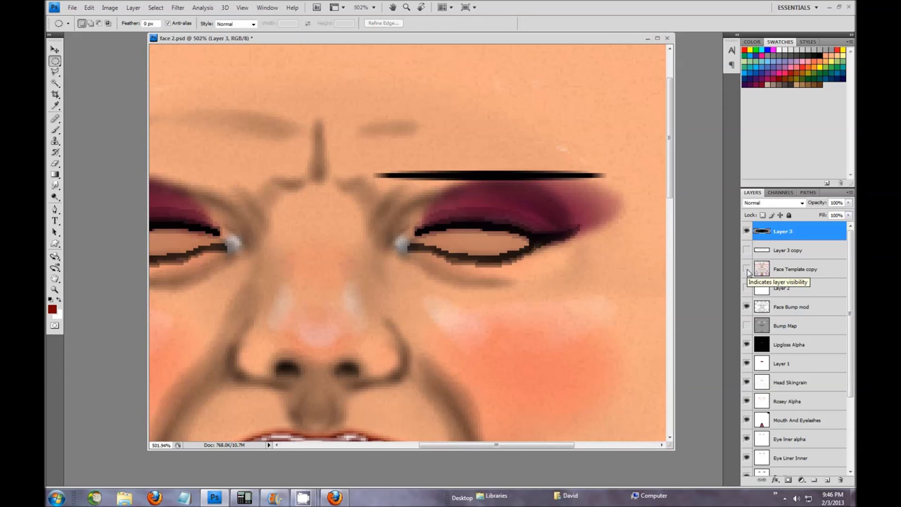
Show the face template and set its opacity to about 39%.
click(747, 269)
click(803, 275)
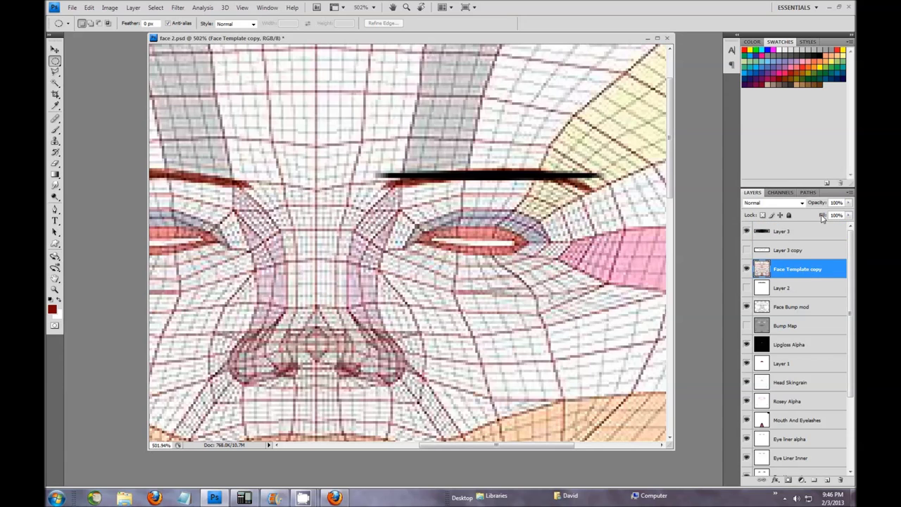
drag(822, 205, 790, 205)
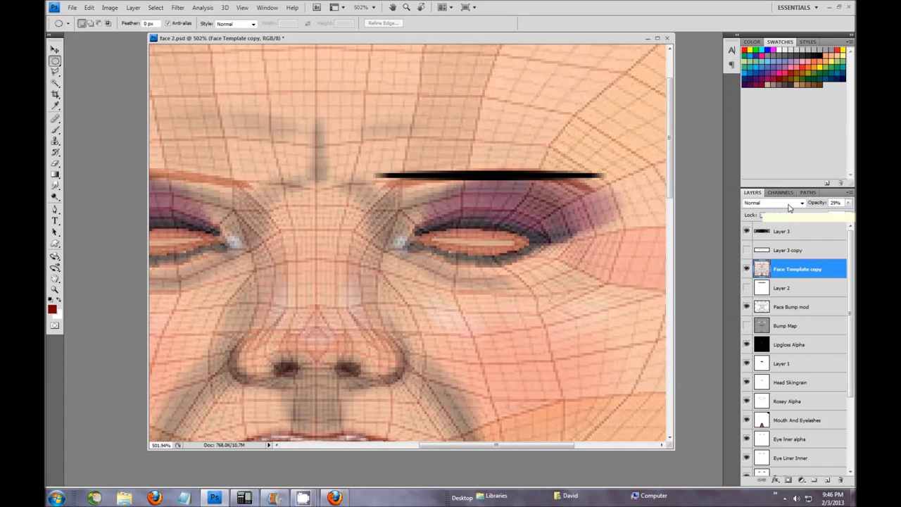
drag(791, 206, 795, 206)
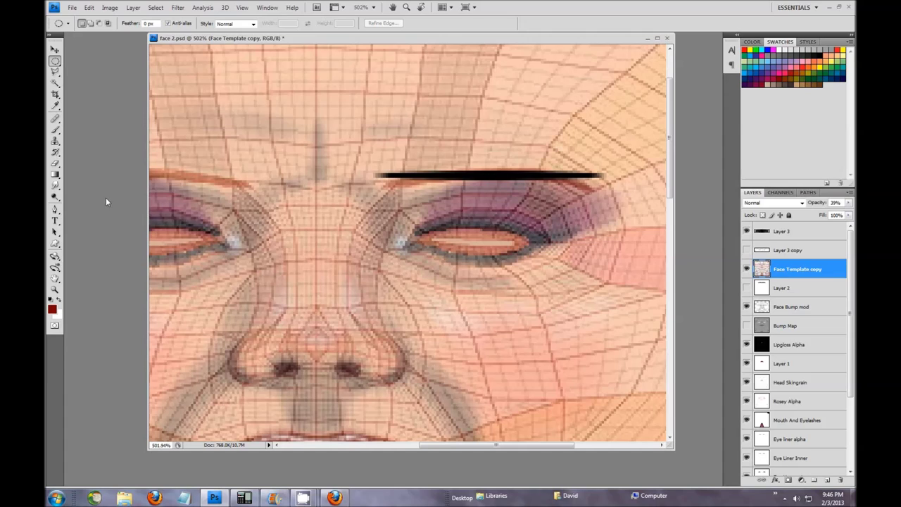
Select the Smudge tool with a 30 px brush.
click(55, 186)
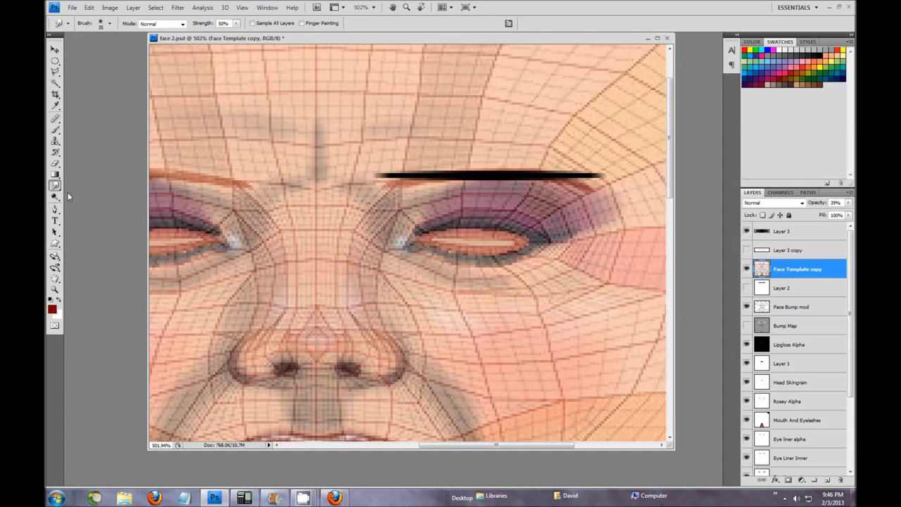
click(55, 185)
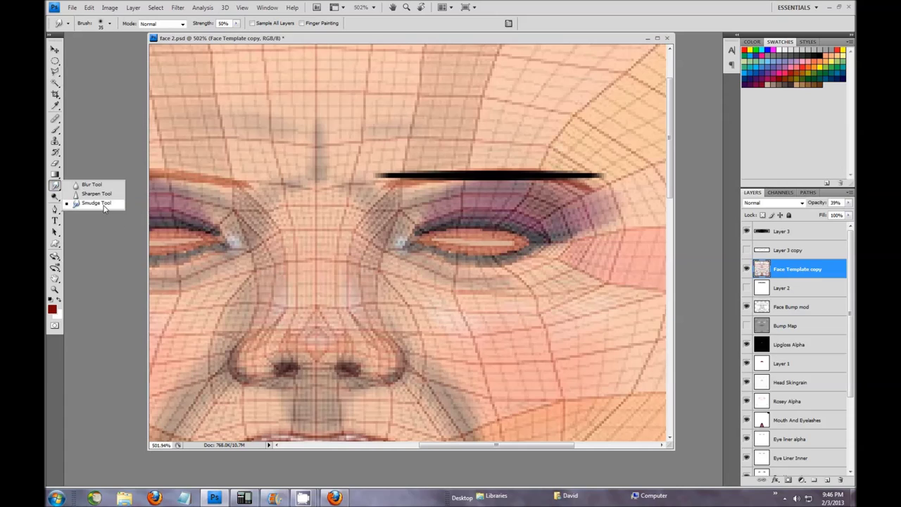
click(100, 206)
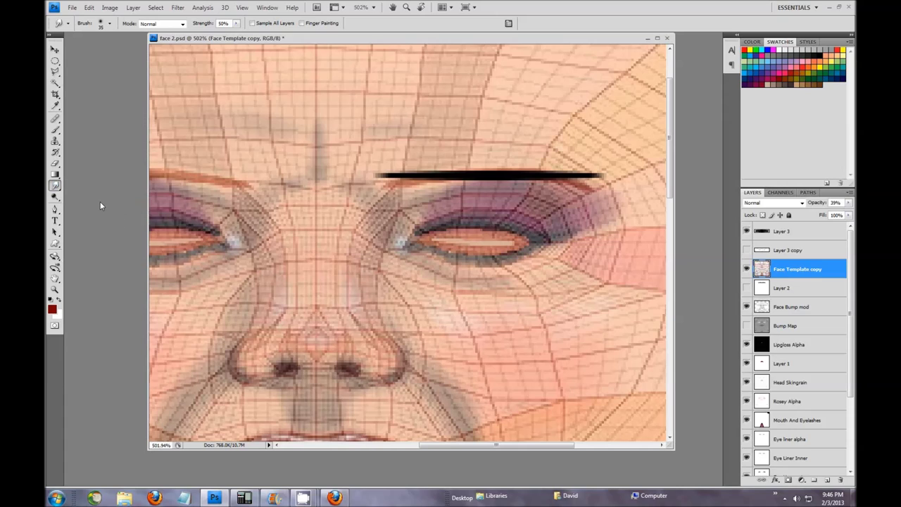
click(110, 25)
click(110, 24)
click(110, 24)
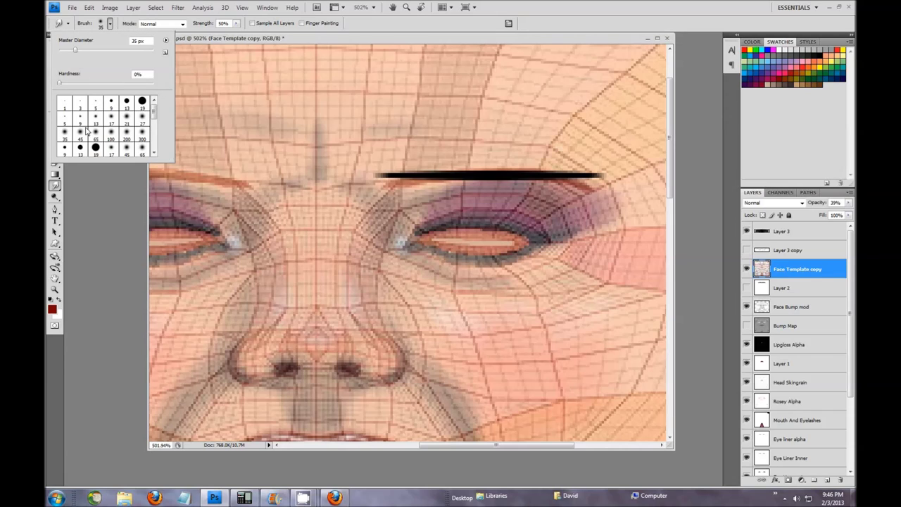
click(110, 25)
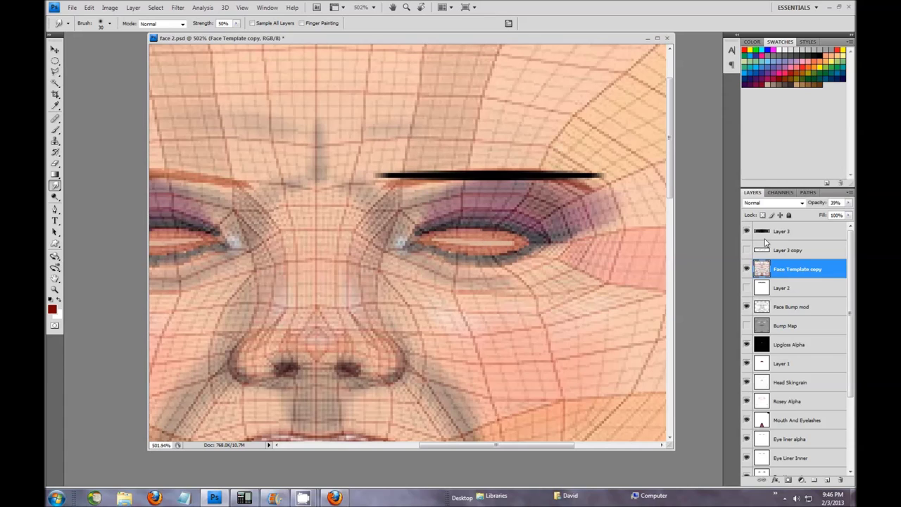
Smudge Layer 3's stroke into a tapered arch, hide the template, and raise the brow.
click(801, 232)
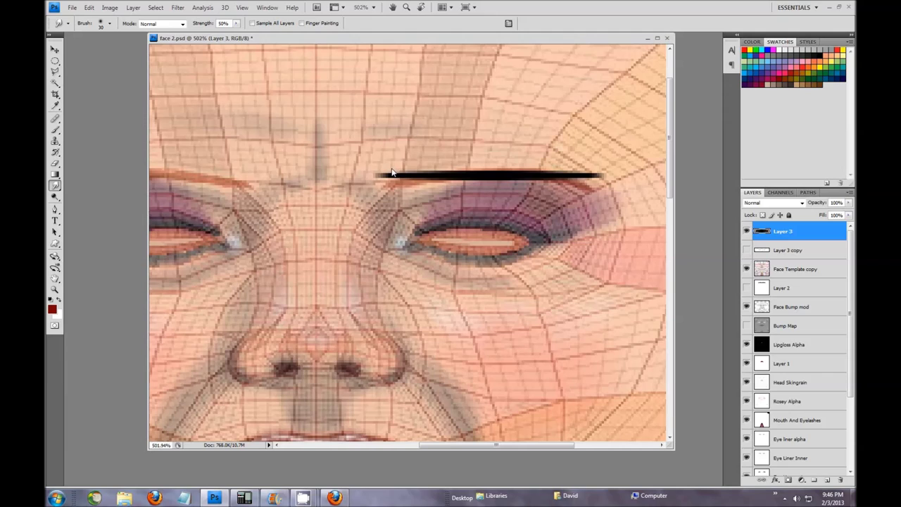
drag(392, 172, 397, 188)
drag(600, 176, 583, 193)
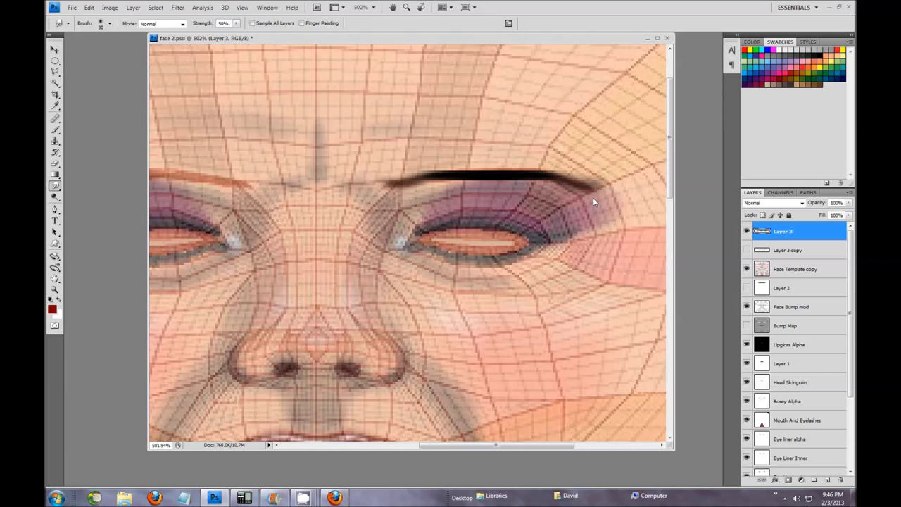
drag(494, 186, 421, 184)
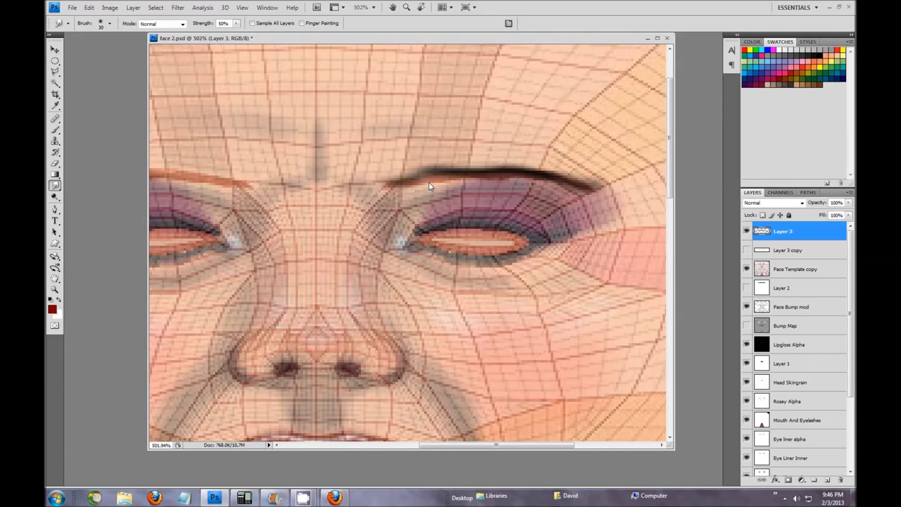
drag(430, 183, 457, 181)
click(747, 269)
mouse_move(455, 174)
mouse_down()
mouse_move(476, 161)
mouse_move(495, 176)
mouse_move(531, 181)
mouse_up()
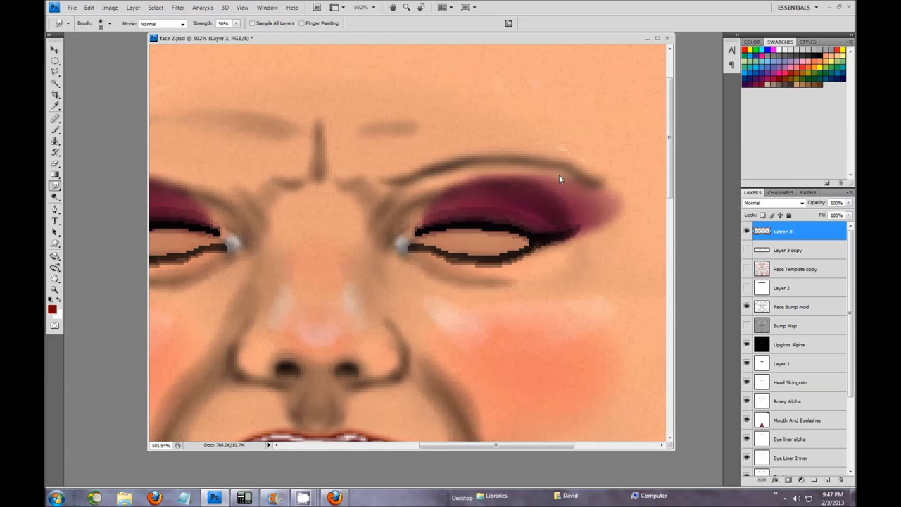
drag(583, 189, 596, 185)
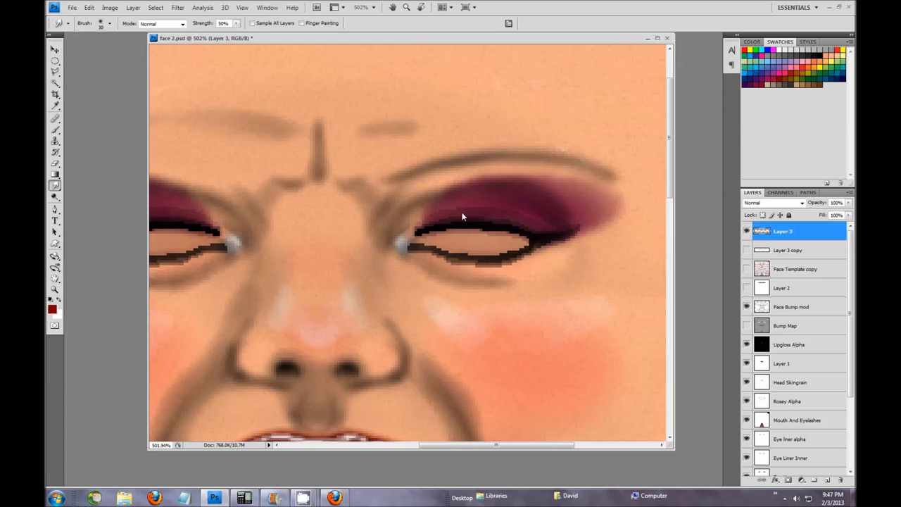
click(56, 50)
drag(434, 175, 447, 163)
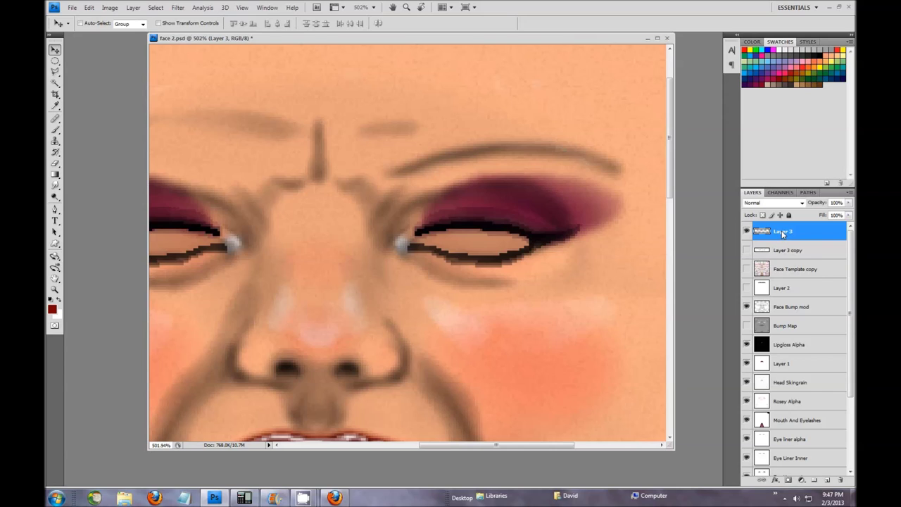
Duplicate Layer 3, then smudge the copy's tail down and its upper edge up.
key(ctrl+j)
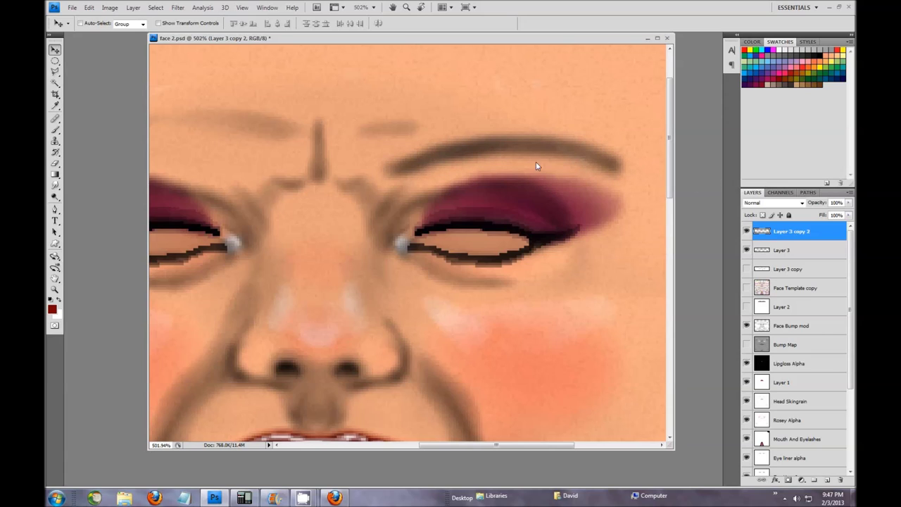
click(54, 185)
drag(619, 161, 633, 175)
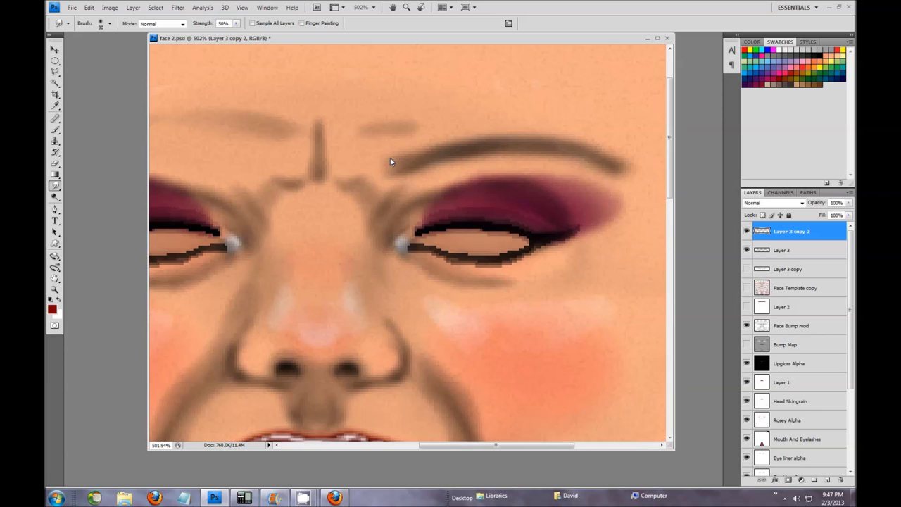
drag(460, 152, 481, 146)
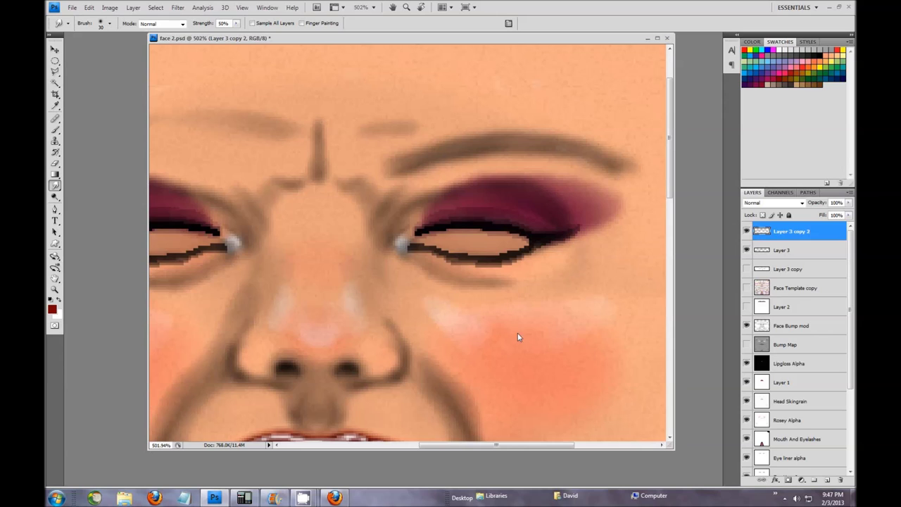
scroll(526, 335, down, 3)
scroll(526, 336, down, 1)
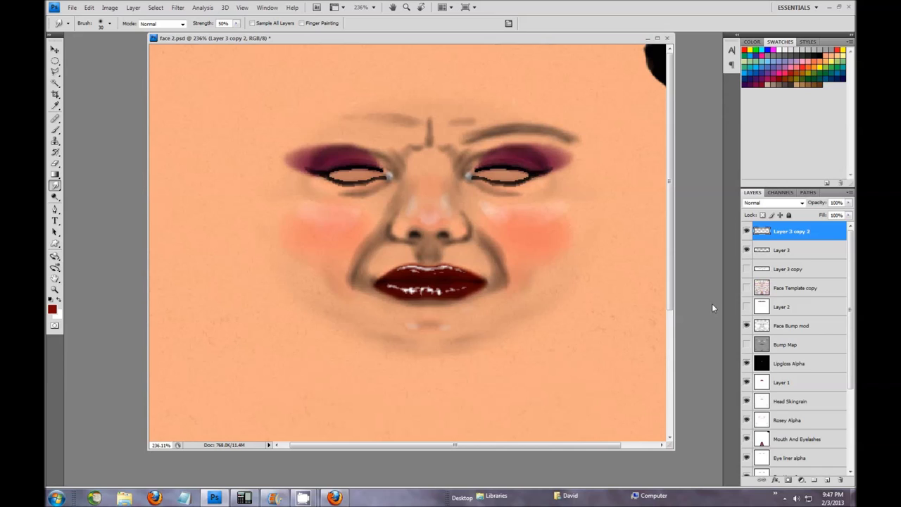
shift+click(803, 257)
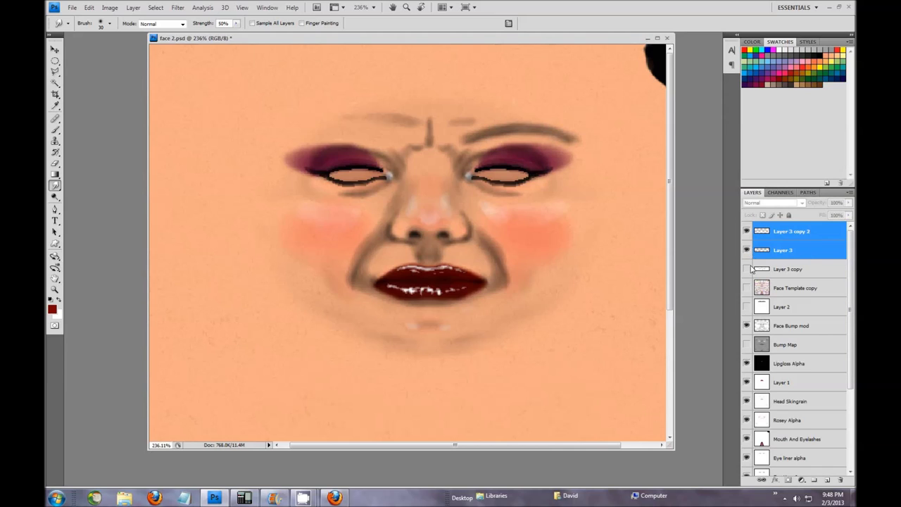
Merge the two smudged brow layers, hide the result, and show Layer 3 copy.
right_click(816, 249)
click(786, 456)
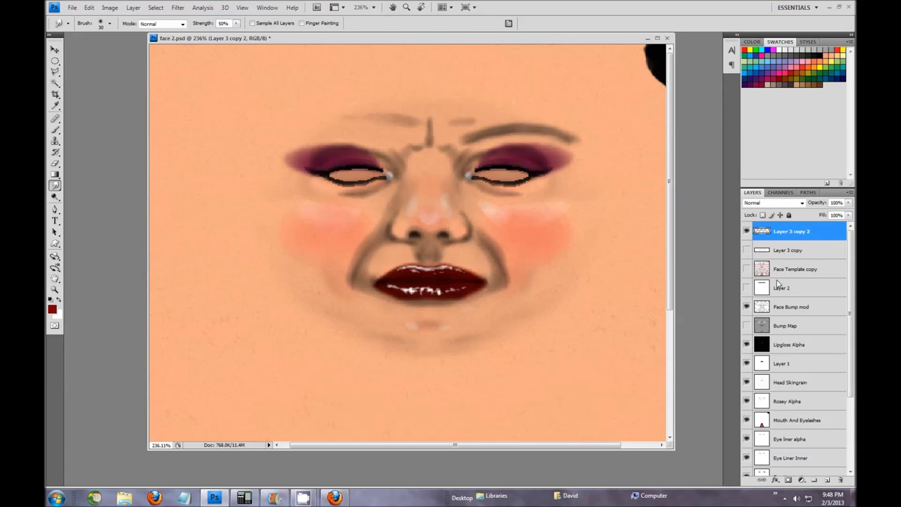
click(747, 231)
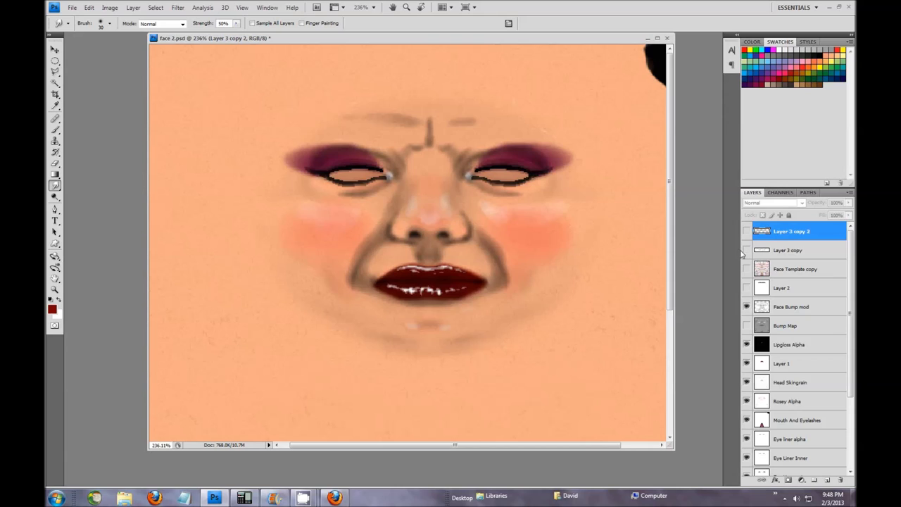
click(747, 251)
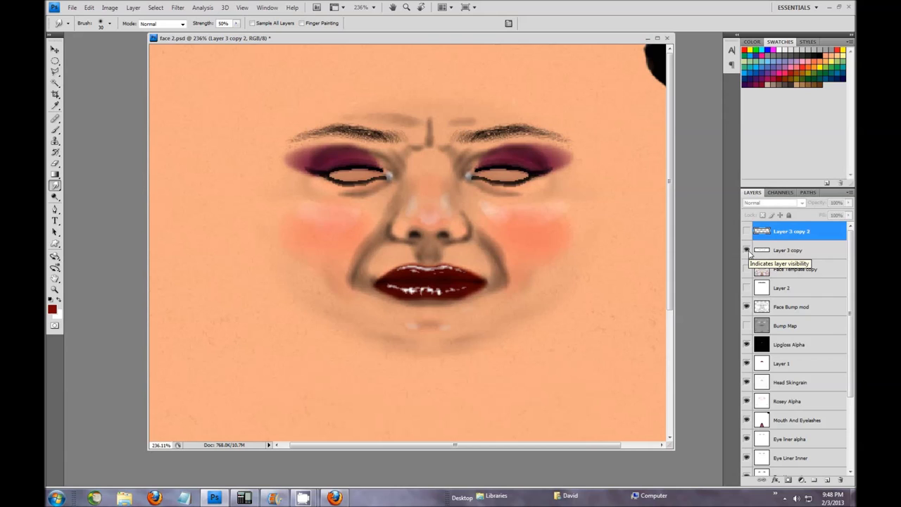
click(747, 250)
click(747, 251)
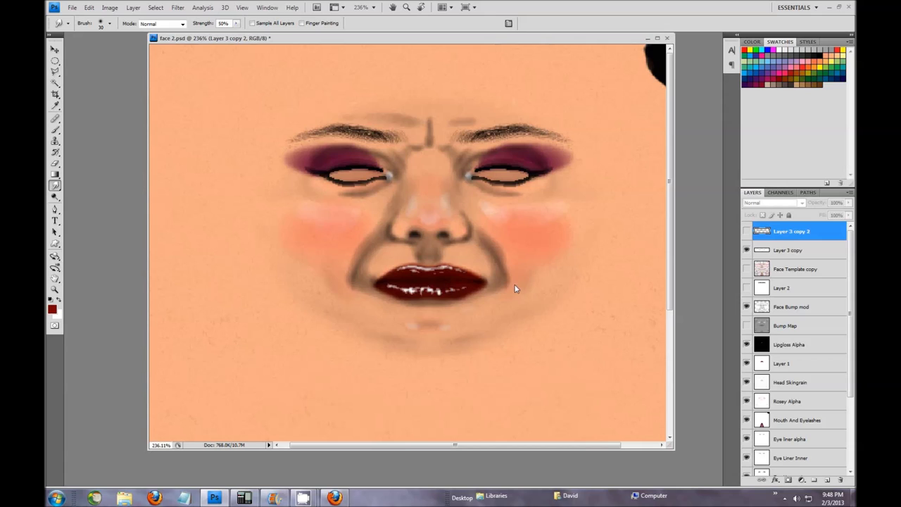
Compare the merged and detailed brows, leaving the merged one hidden and Layer 3 copy active.
click(747, 250)
click(747, 250)
click(747, 232)
click(747, 232)
click(746, 231)
click(746, 231)
click(769, 252)
click(747, 250)
click(747, 251)
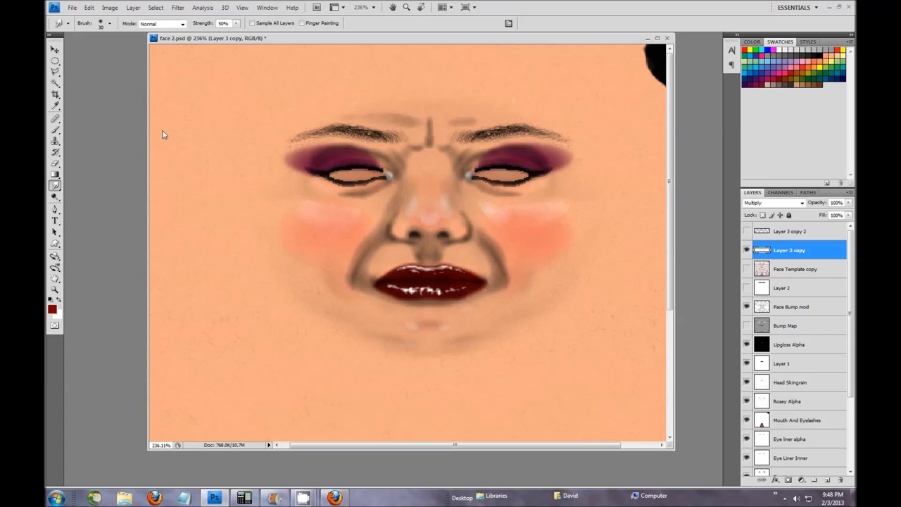
Draw a rectangular marquee around the right eyebrow.
click(55, 61)
click(81, 61)
drag(438, 94, 599, 180)
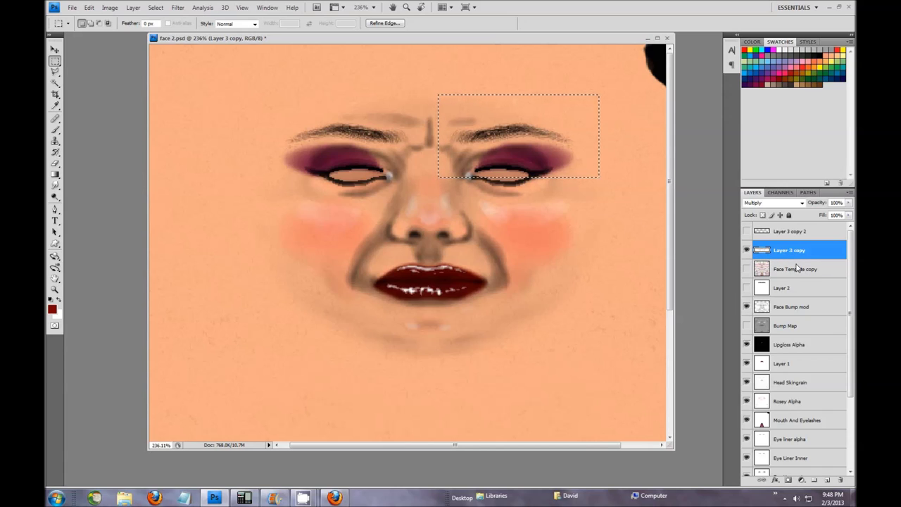
Copy the right brow to its own layer, then nudge both brows higher.
key(ctrl+j)
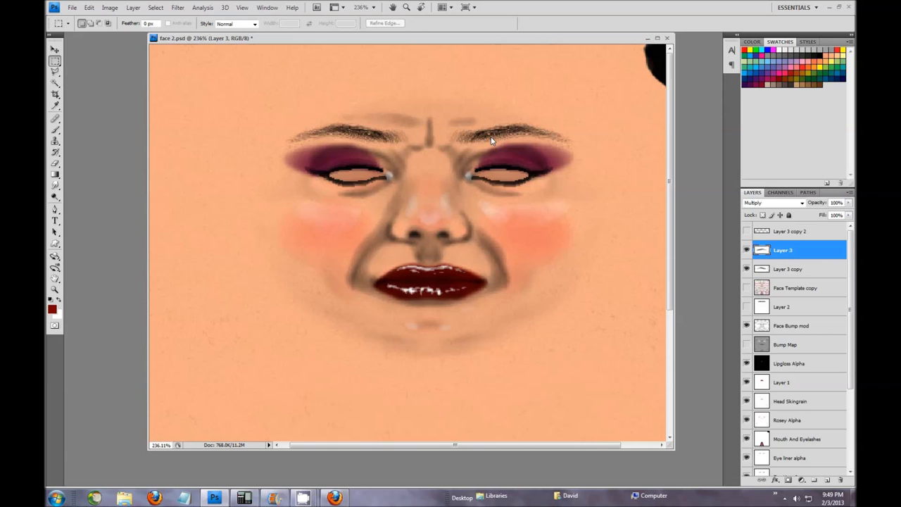
key(v)
drag(485, 146, 501, 133)
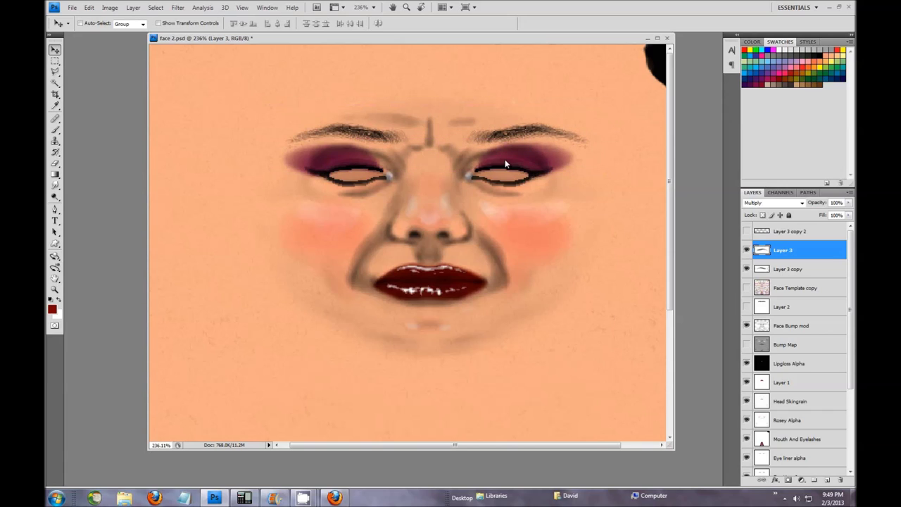
drag(535, 139, 522, 129)
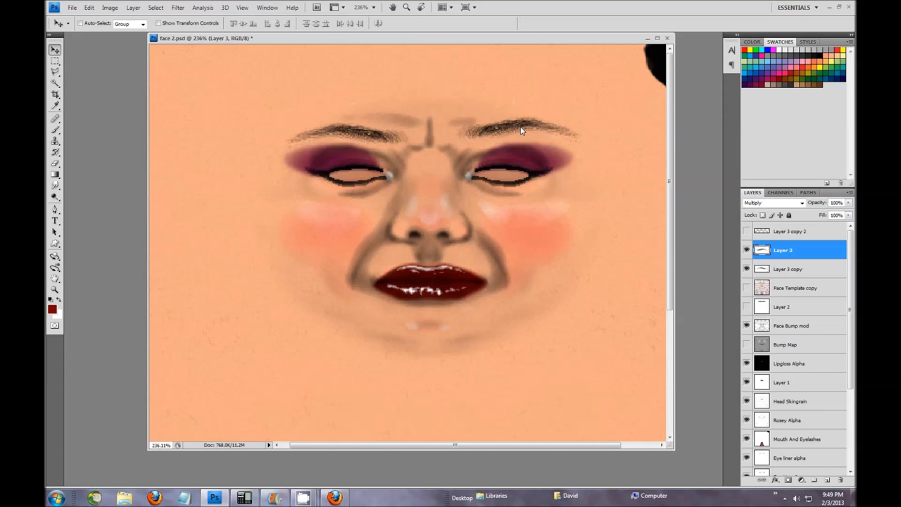
ctrl+click(345, 174)
drag(349, 133, 353, 128)
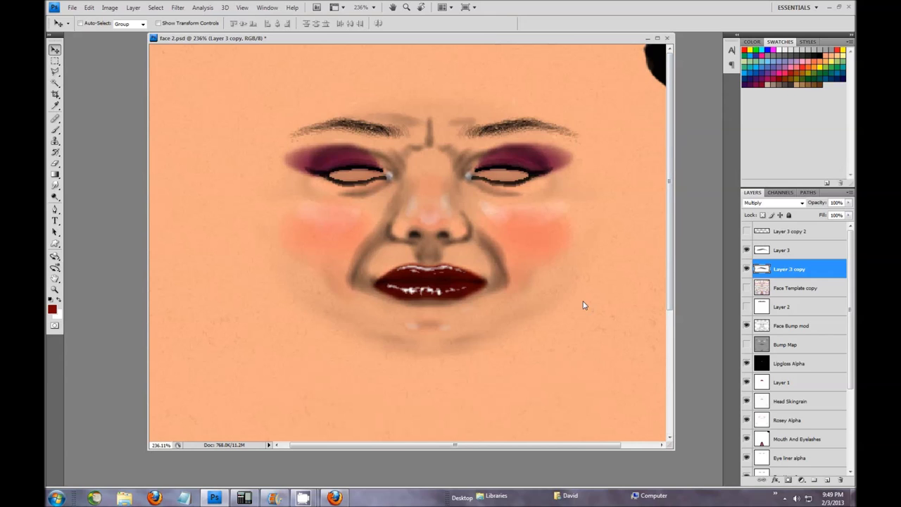
Toggle Head Shading off and on to compare, then select the Head Shading layer.
scroll(583, 306, down, 2)
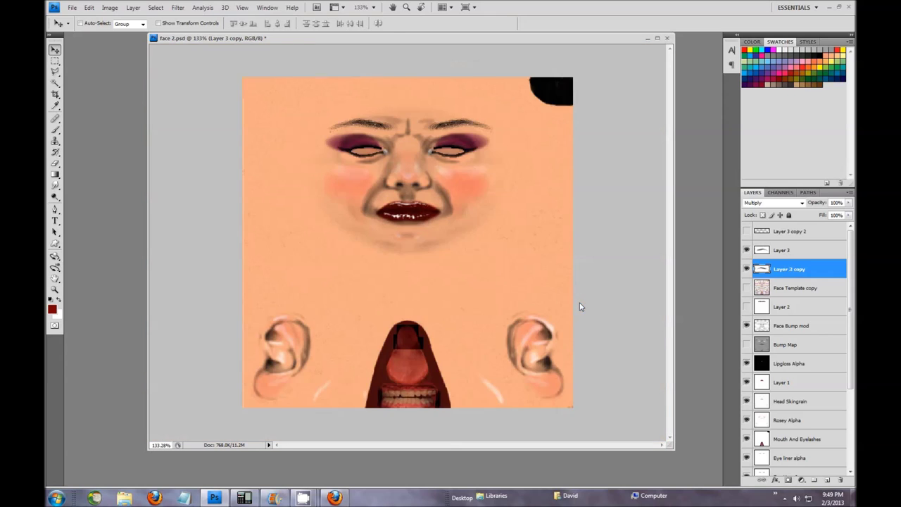
scroll(495, 267, up, 1)
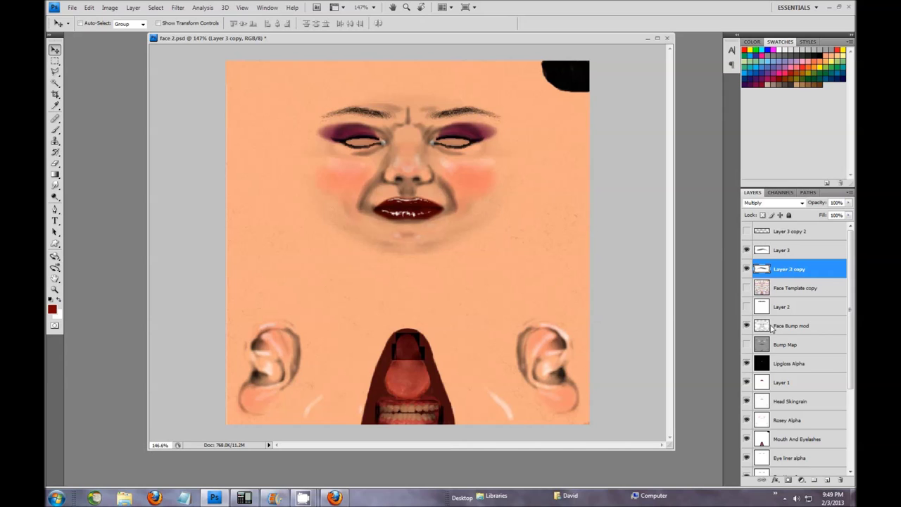
scroll(510, 235, up, 4)
scroll(574, 214, up, 1)
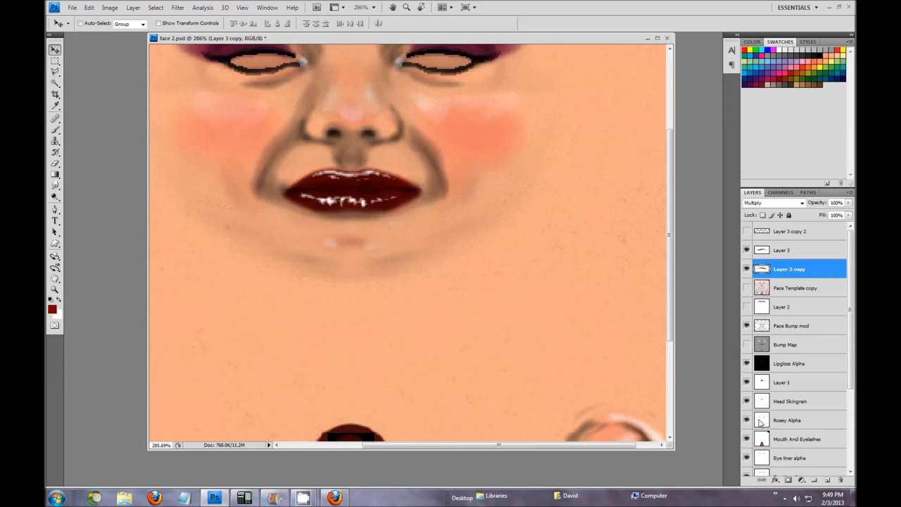
drag(850, 387, 853, 469)
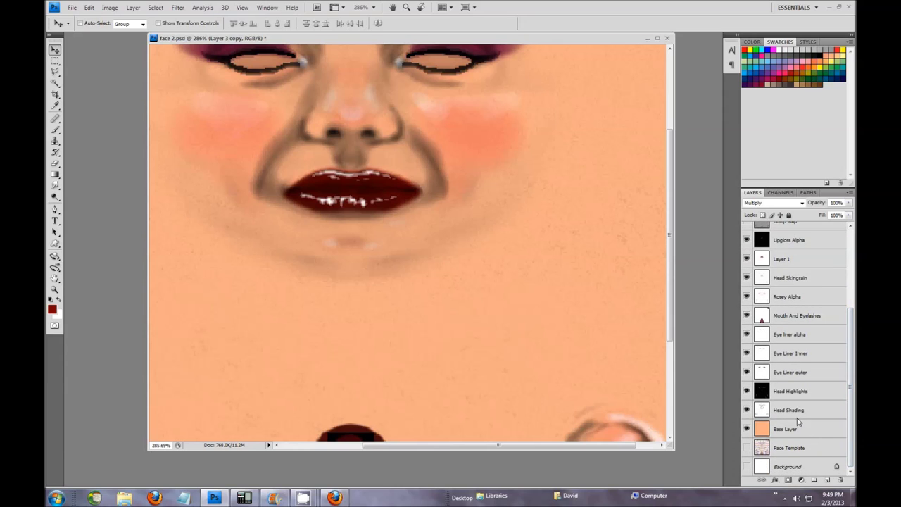
click(747, 410)
click(747, 410)
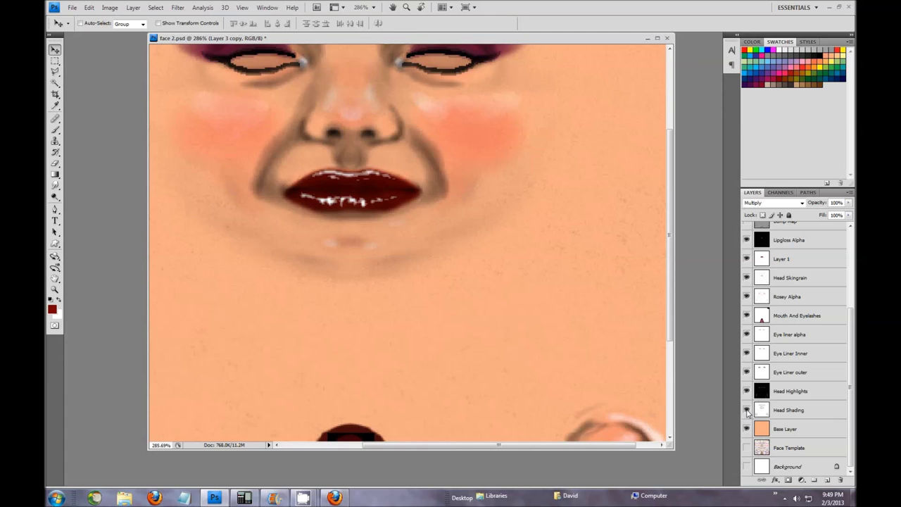
click(813, 411)
scroll(483, 298, down, 2)
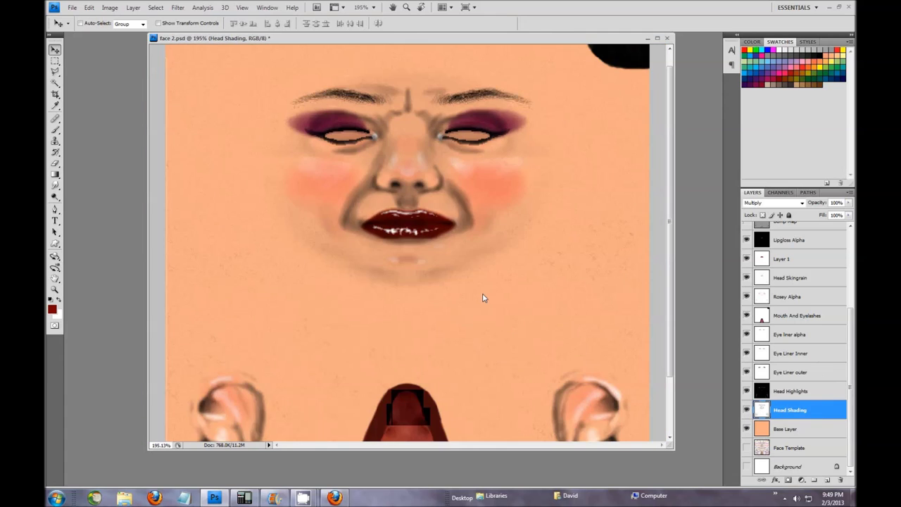
Apply a 3.4-pixel Gaussian Blur to the Head Shading layer.
click(177, 7)
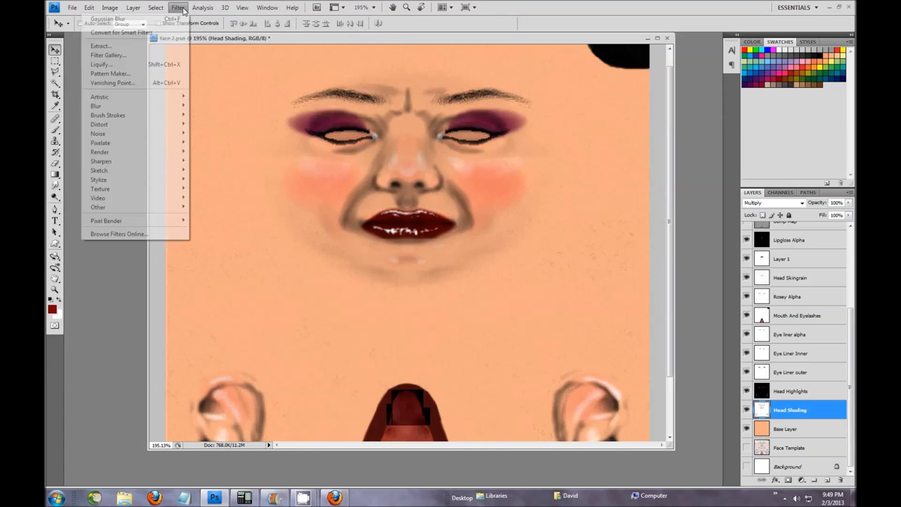
mouse_move(141, 106)
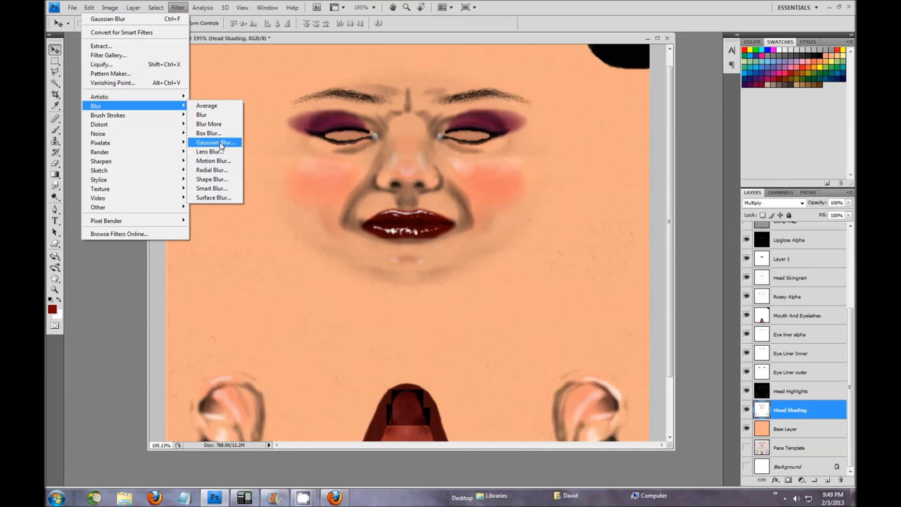
click(220, 145)
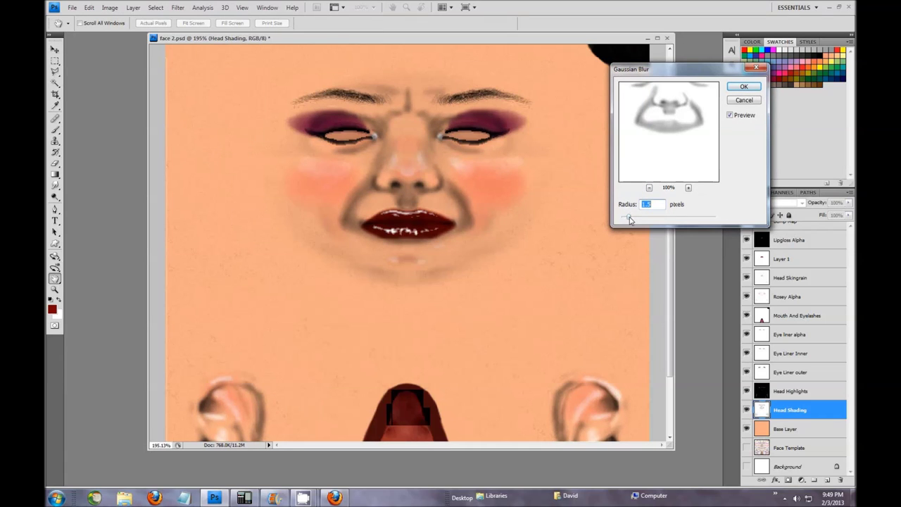
drag(632, 220, 655, 222)
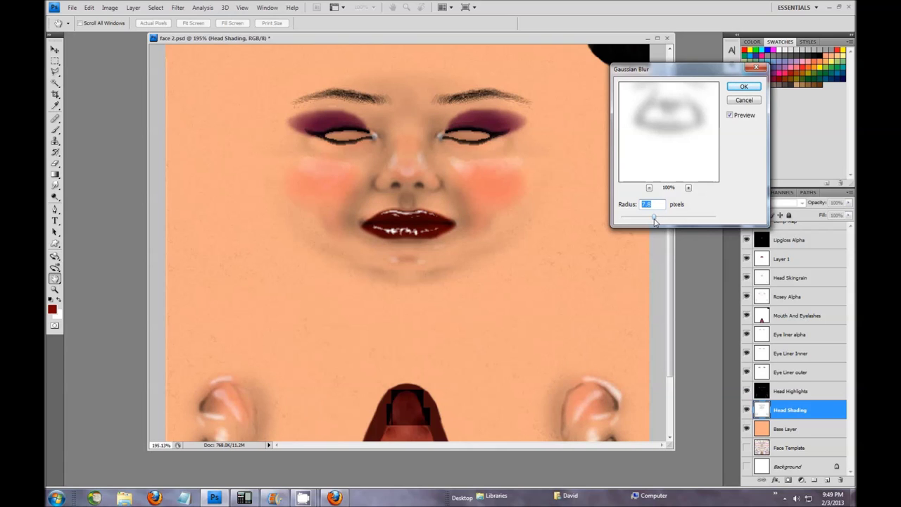
click(744, 86)
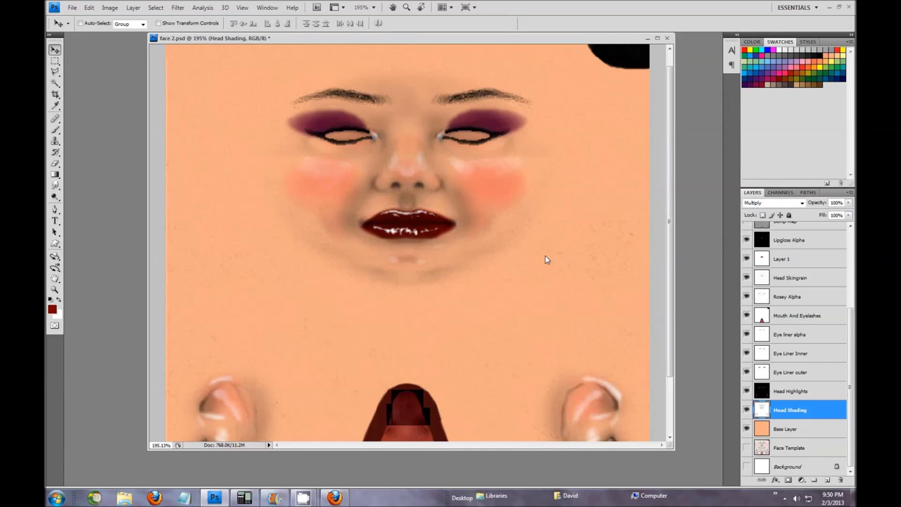
click(801, 392)
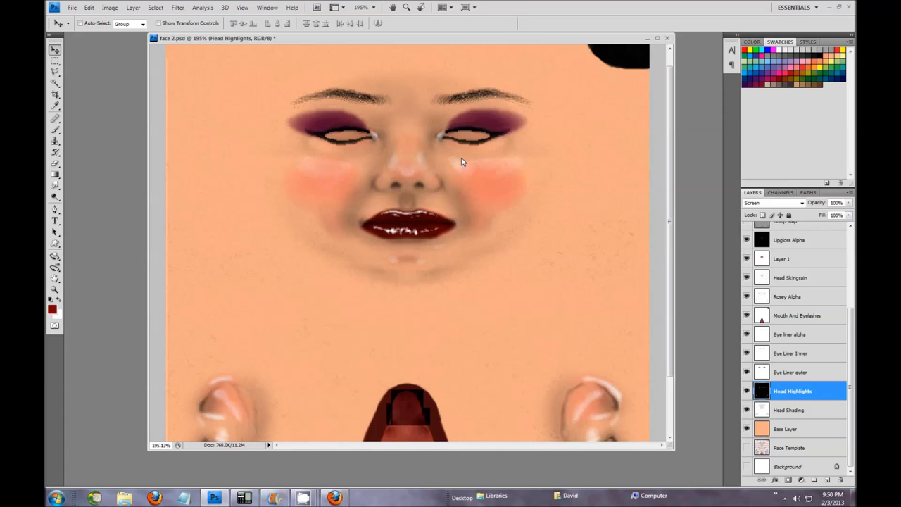
Save the document under the new name face 3.psd.
click(73, 7)
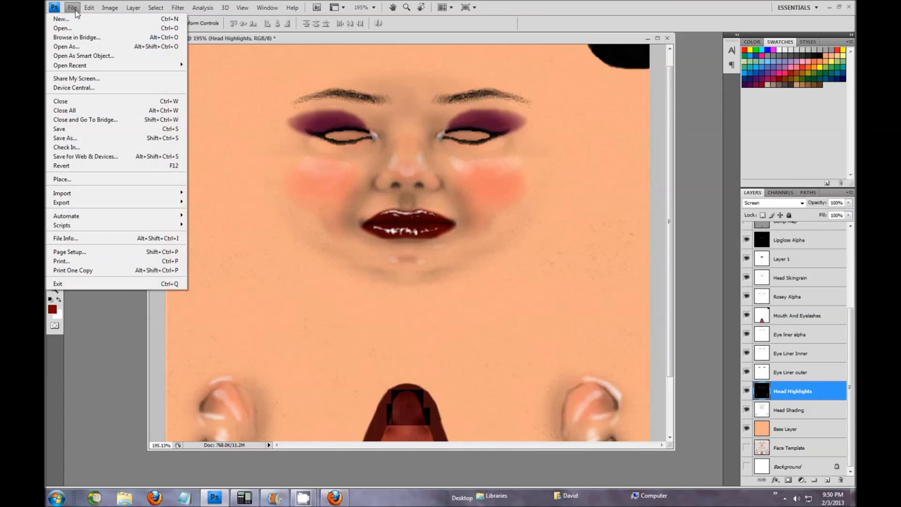
click(79, 139)
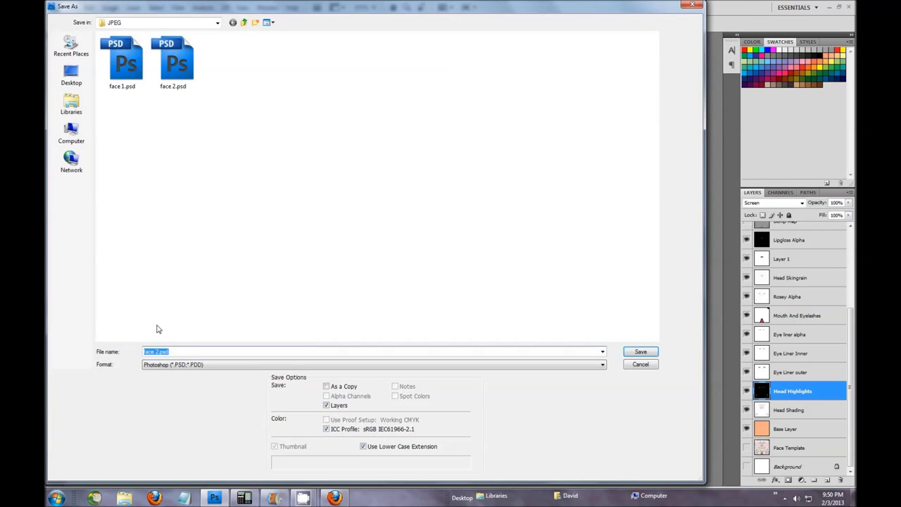
click(157, 354)
text(3)
click(642, 352)
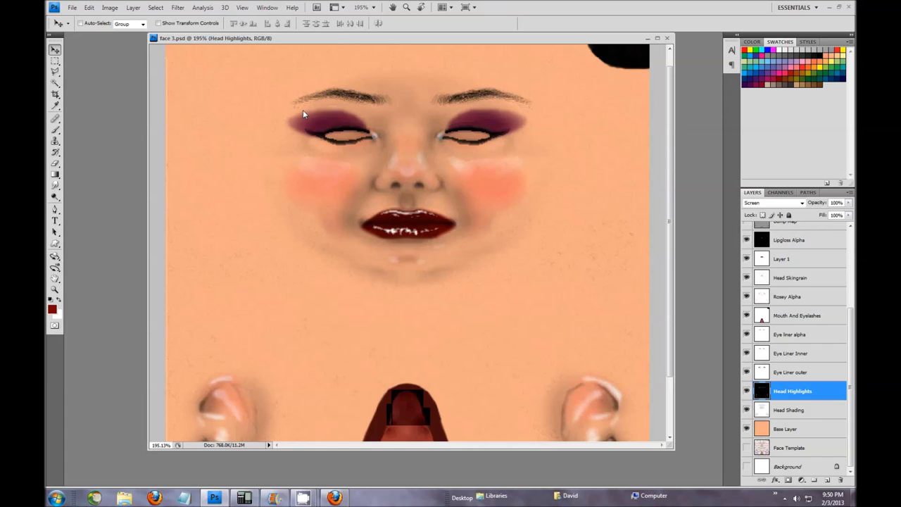
Compare Head Highlights on and off, then apply a 7.8-pixel Gaussian Blur to it.
click(746, 391)
click(746, 391)
click(747, 392)
click(746, 391)
click(178, 7)
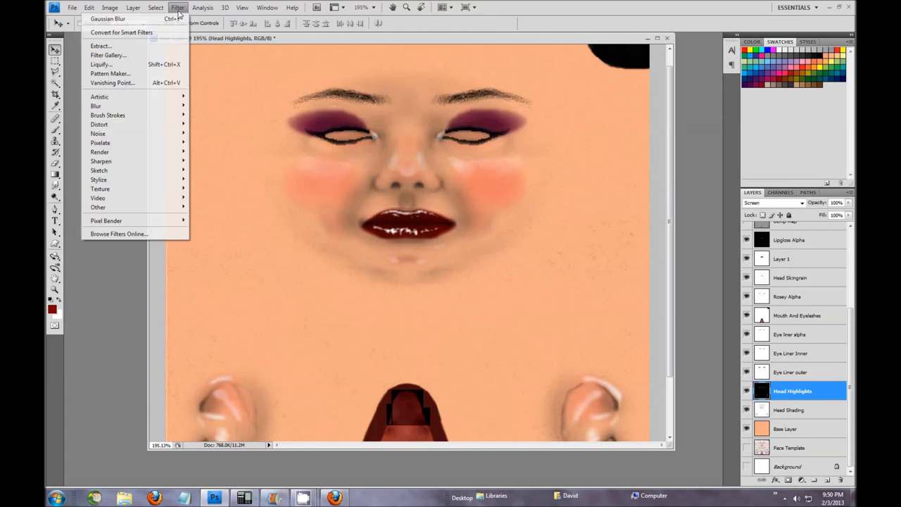
mouse_move(157, 105)
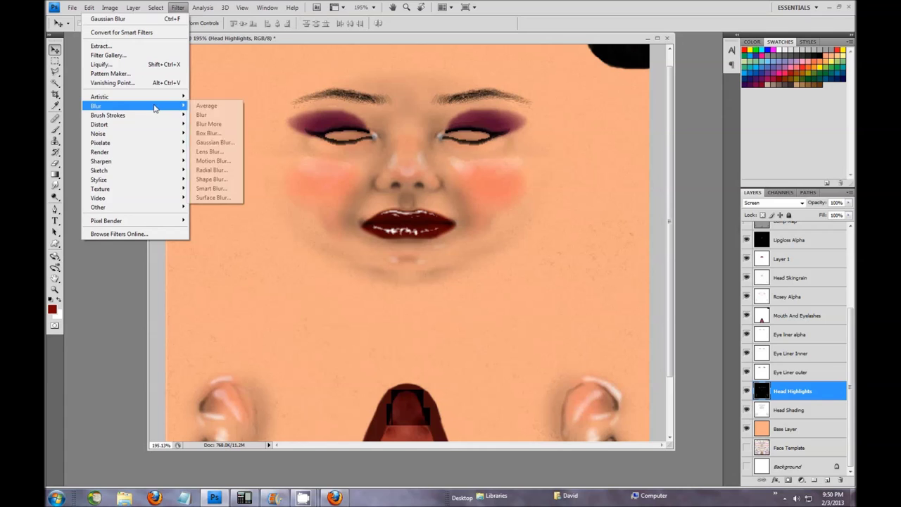
click(216, 143)
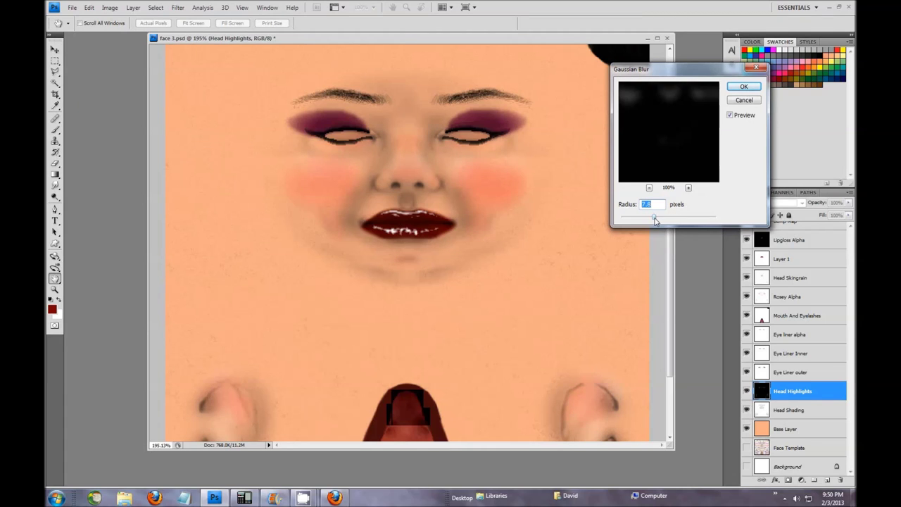
mouse_move(655, 220)
mouse_down()
mouse_move(646, 220)
mouse_move(652, 224)
mouse_up()
alt+click(749, 104)
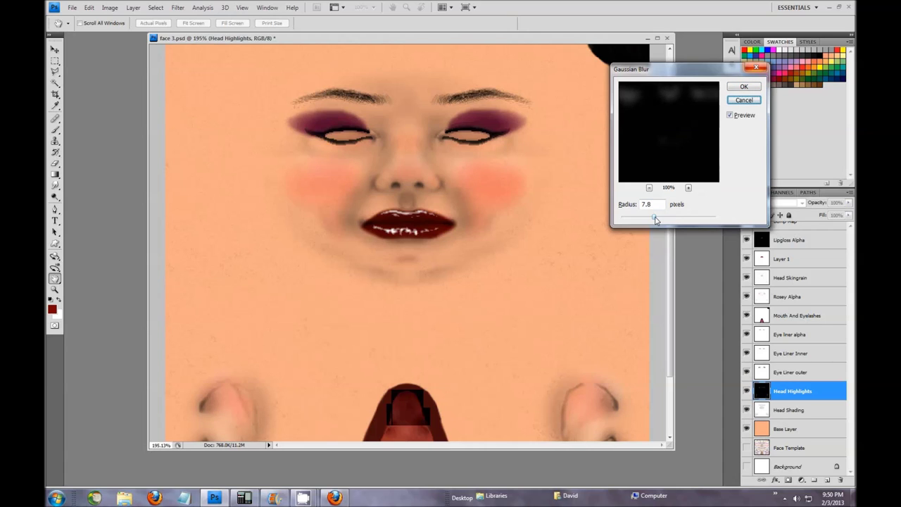
click(740, 89)
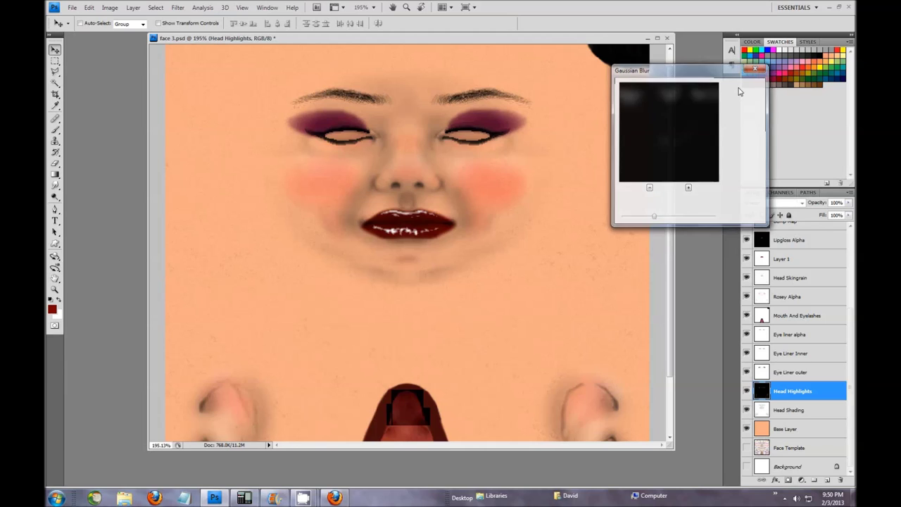
Blur the Eye Liner outer layer by 21.4 pixels and fade it to 70% opacity.
click(795, 377)
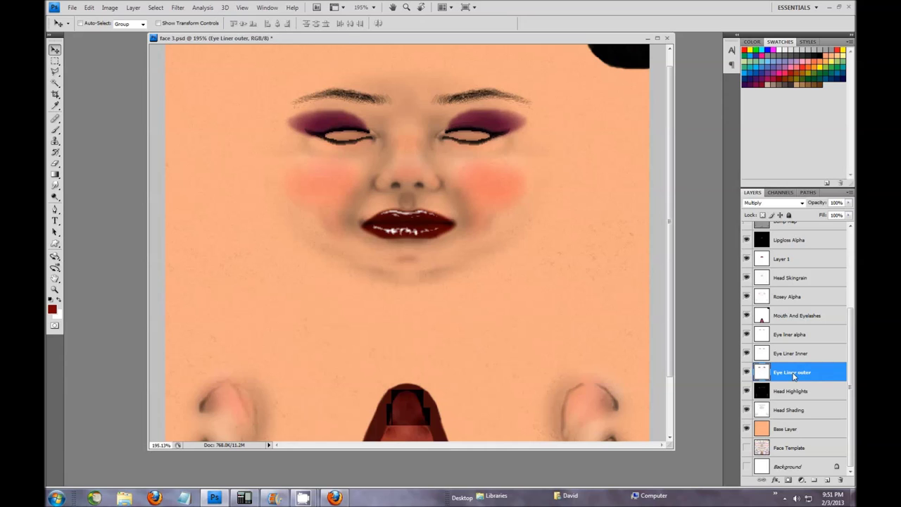
click(747, 372)
click(747, 372)
mouse_move(819, 205)
mouse_down()
mouse_move(788, 207)
mouse_move(826, 206)
mouse_up()
click(177, 8)
mouse_move(134, 106)
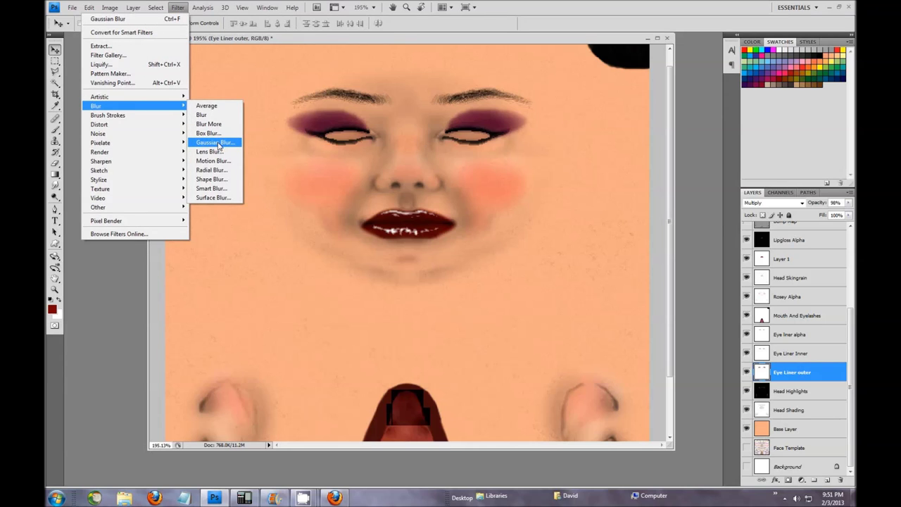
click(215, 142)
mouse_move(654, 219)
mouse_down()
mouse_move(667, 218)
mouse_move(636, 220)
mouse_move(652, 219)
mouse_up()
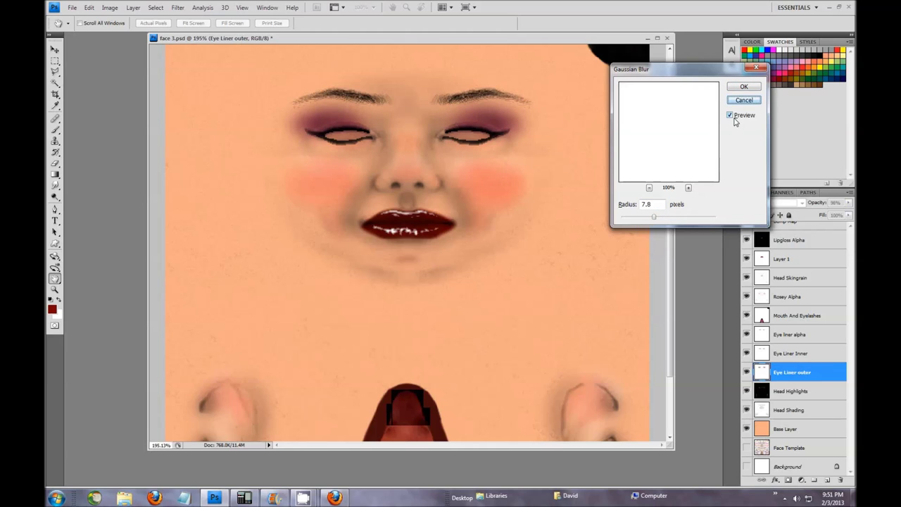
click(744, 86)
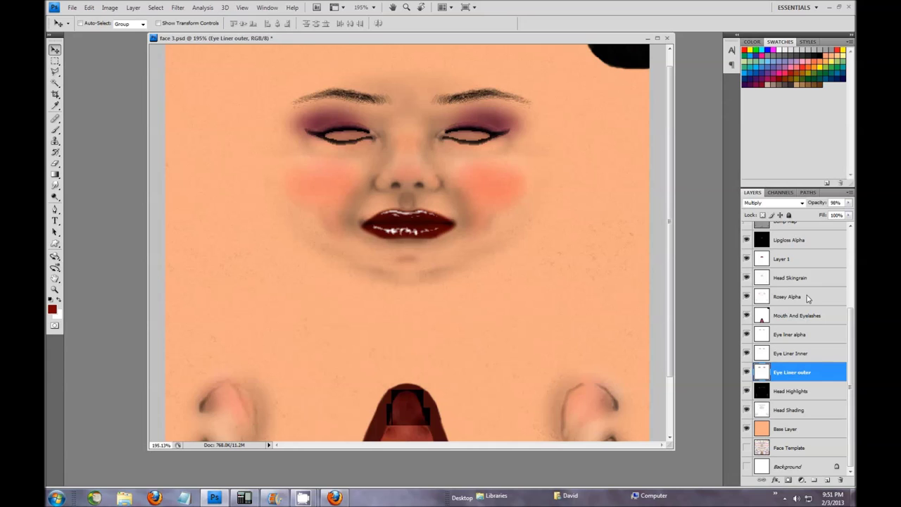
drag(823, 205, 808, 204)
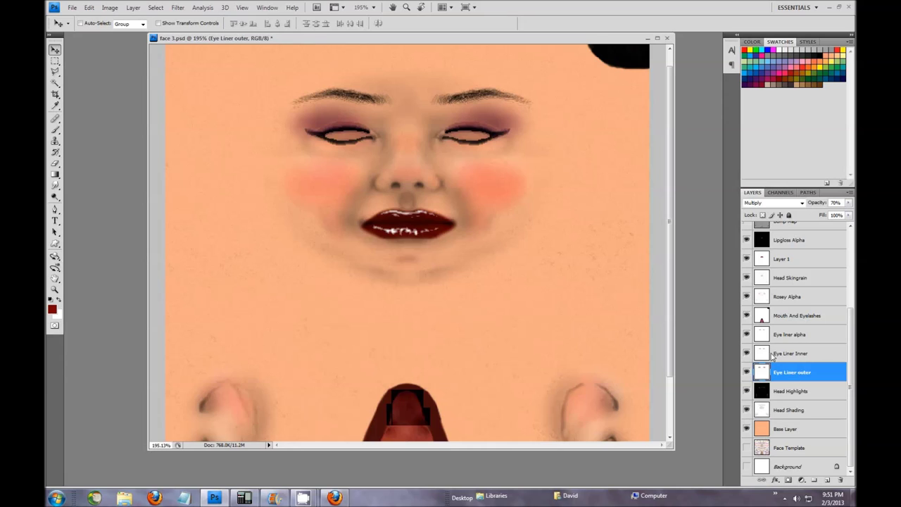
Apply a Gaussian Blur of about 6.1 pixels to the Eye Liner Inner layer.
click(747, 353)
click(746, 353)
click(747, 354)
click(795, 357)
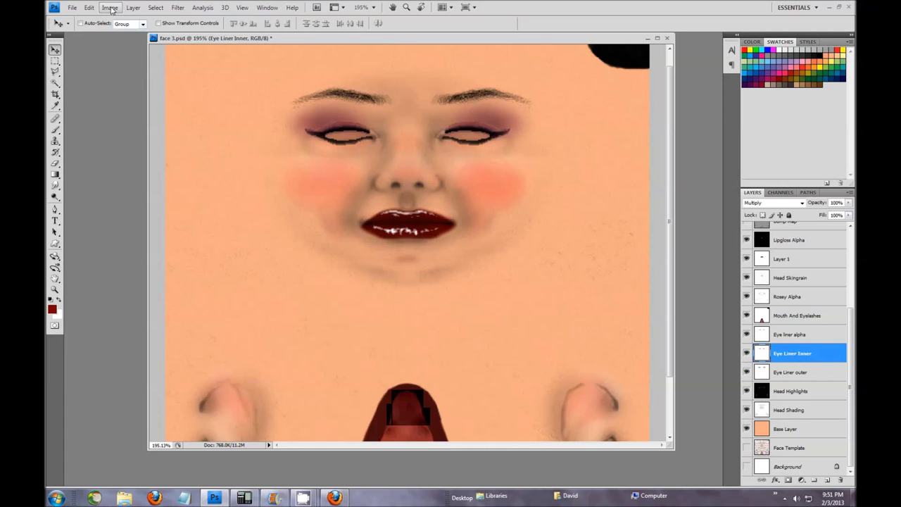
click(178, 8)
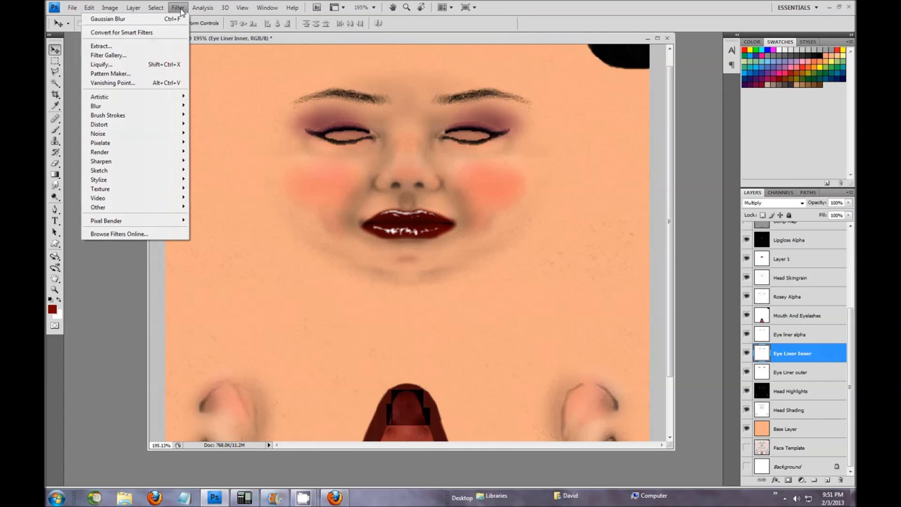
mouse_move(134, 106)
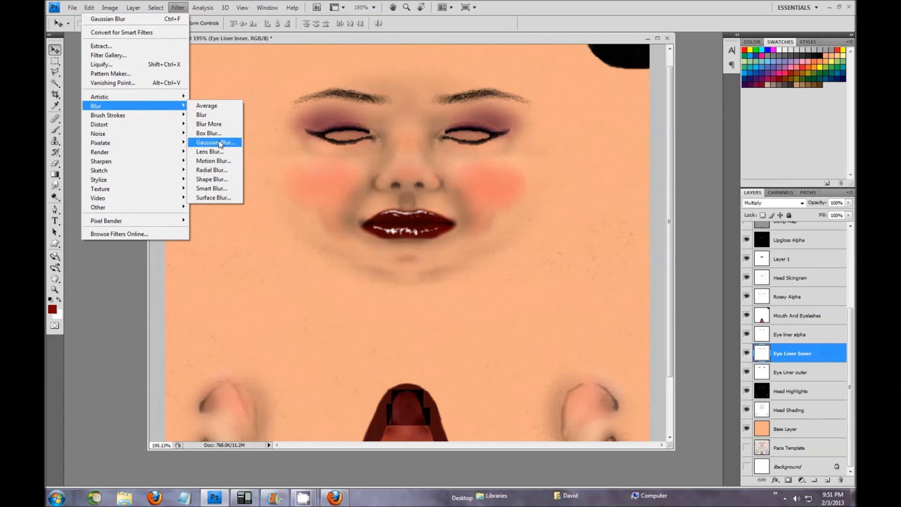
click(213, 142)
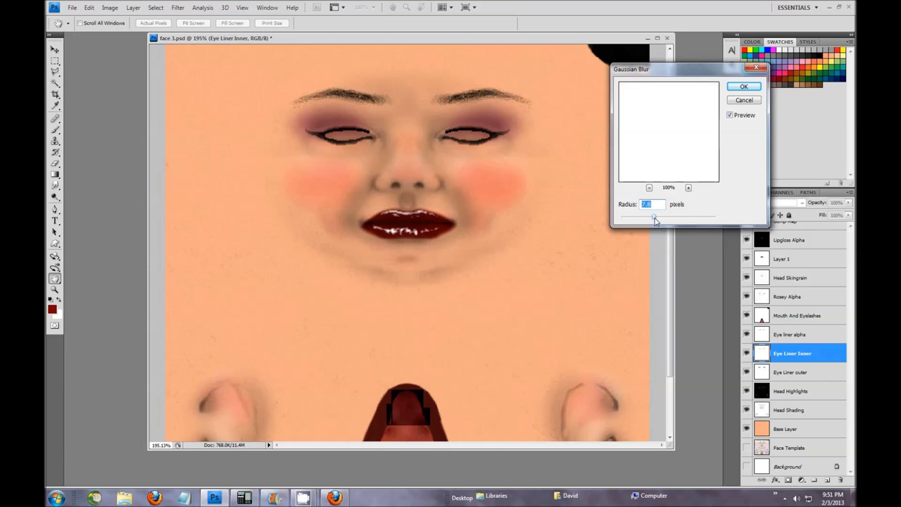
drag(655, 220, 650, 221)
click(743, 86)
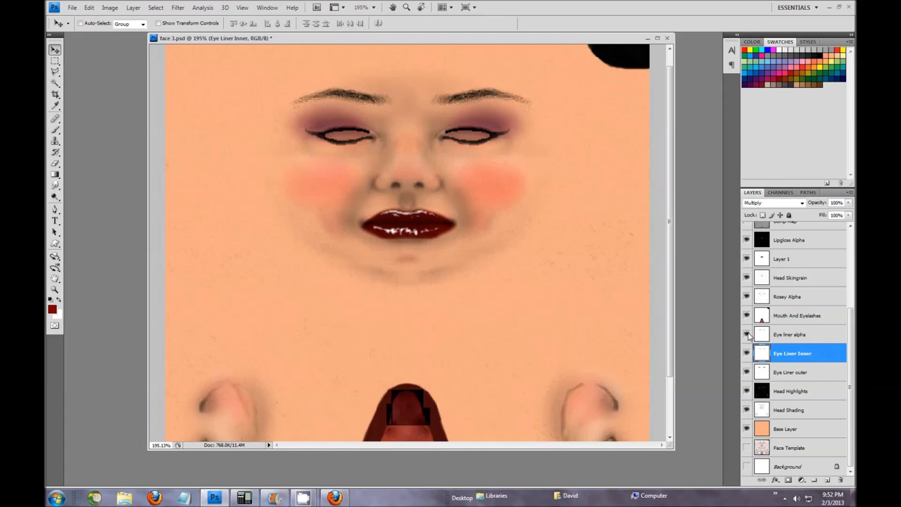
Hide the Eye liner alpha layer and add a new empty layer above Eye Liner Inner.
click(747, 336)
click(746, 335)
click(747, 336)
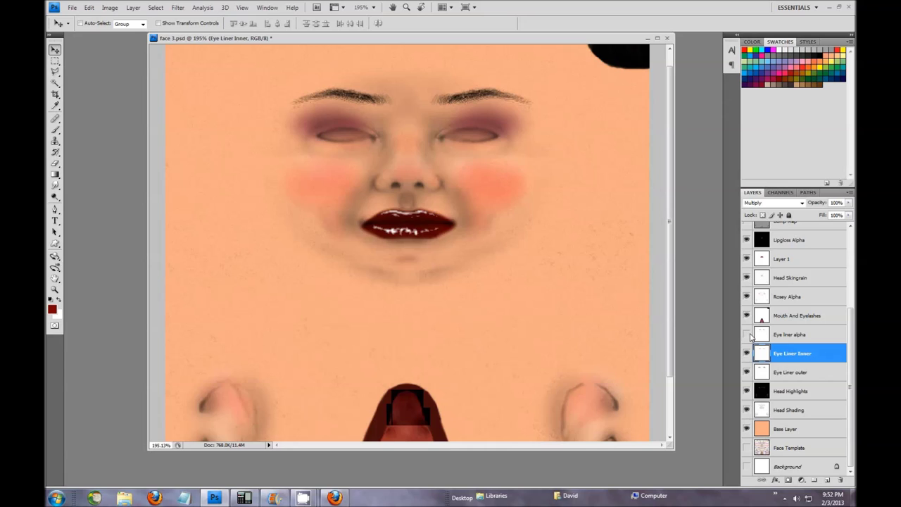
click(748, 334)
click(748, 334)
click(828, 480)
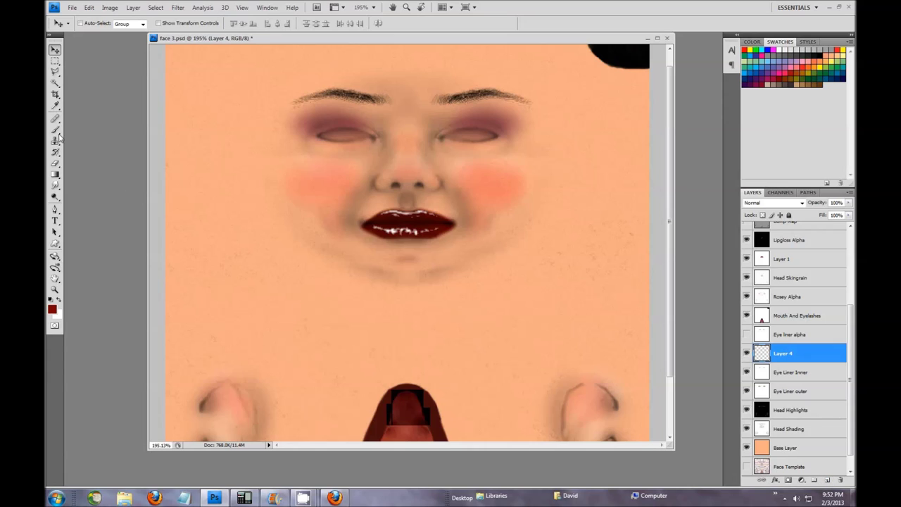
Draw a closed Pen path from the inner corner around the right eye.
click(55, 209)
click(439, 137)
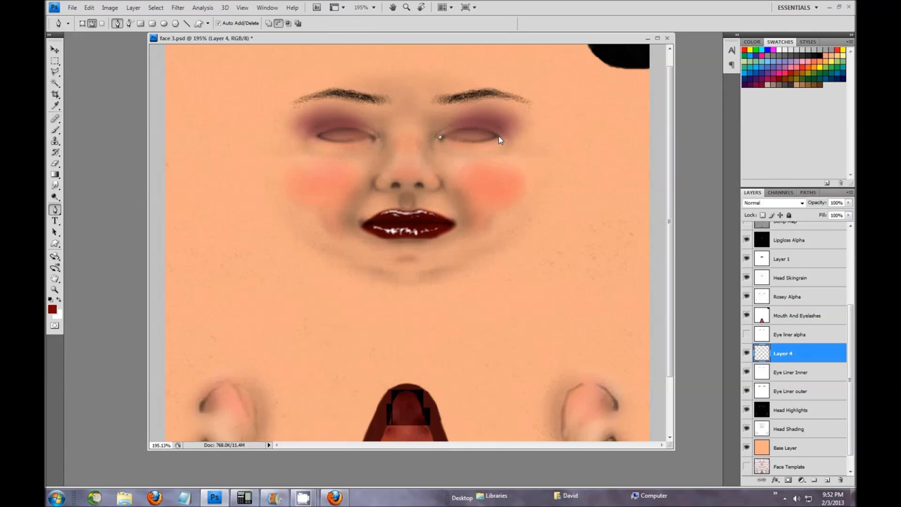
drag(503, 139, 486, 155)
click(490, 148)
drag(491, 151, 486, 158)
drag(476, 152, 475, 151)
click(440, 139)
Adjust the path's curve handles and outer corner anchor to fit the eyelids.
mouse_move(440, 140)
mouse_down()
mouse_move(436, 148)
mouse_move(444, 140)
mouse_up()
click(441, 137)
mouse_move(442, 139)
mouse_down()
mouse_move(440, 132)
mouse_move(441, 142)
mouse_up()
drag(439, 139, 442, 130)
drag(508, 124, 499, 129)
drag(476, 154, 480, 150)
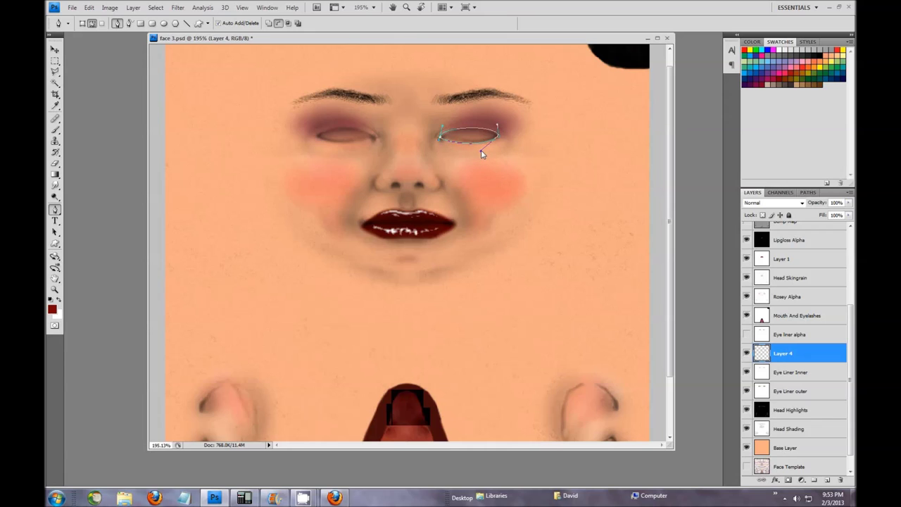
click(439, 140)
click(501, 140)
drag(504, 128, 502, 126)
click(90, 9)
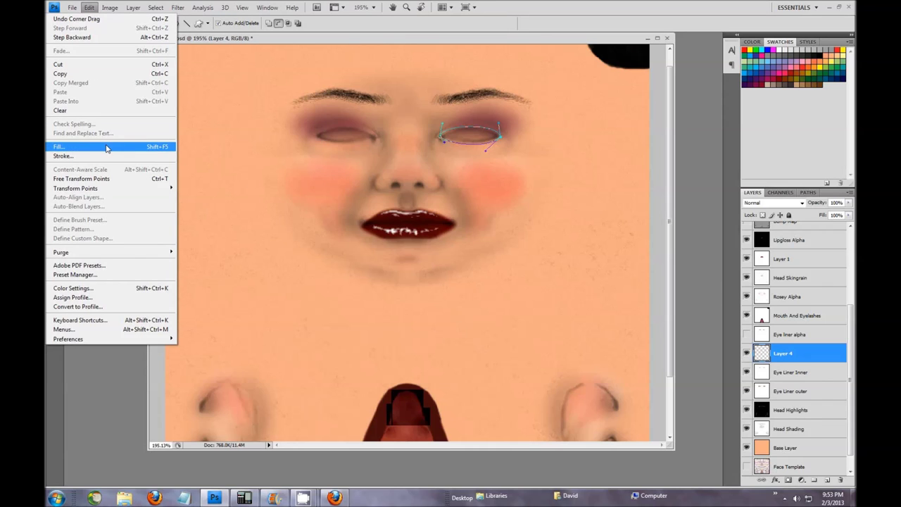
Save the traced Work Path in the Paths panel as a path named 'Eye'.
key(Escape)
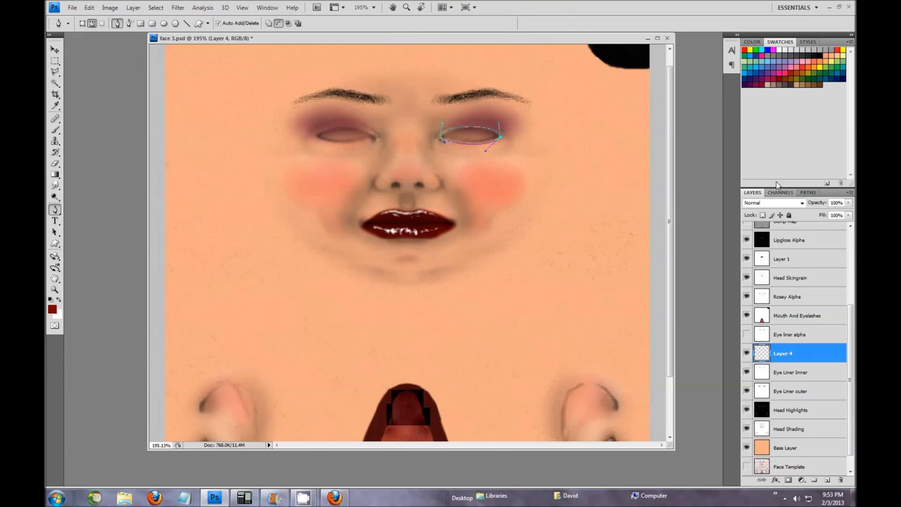
click(814, 194)
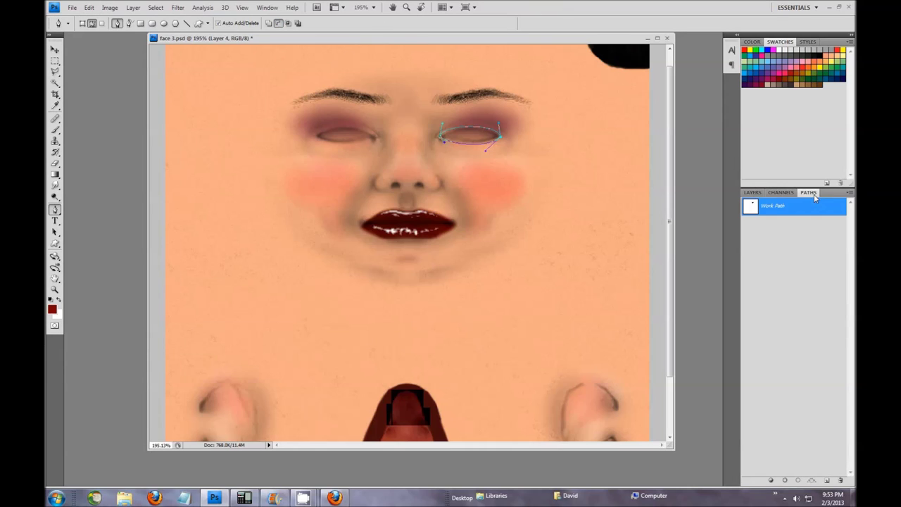
double_click(773, 209)
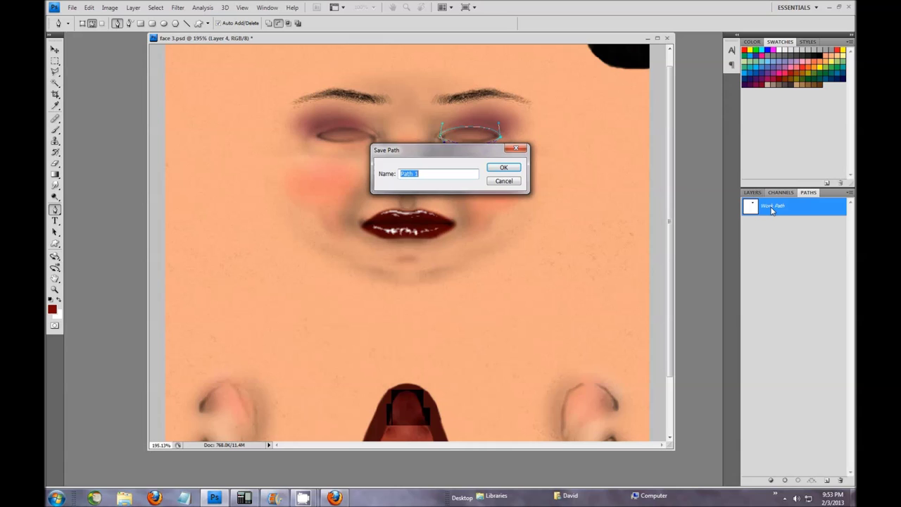
text(Eye)
key(Return)
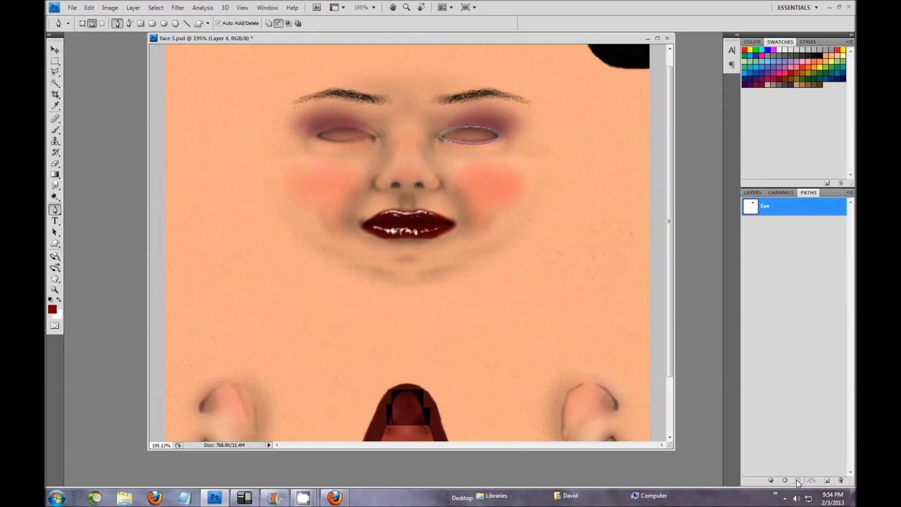
Try filling the Eye path with black, then undo it because the whole canvas turned black.
right_click(794, 206)
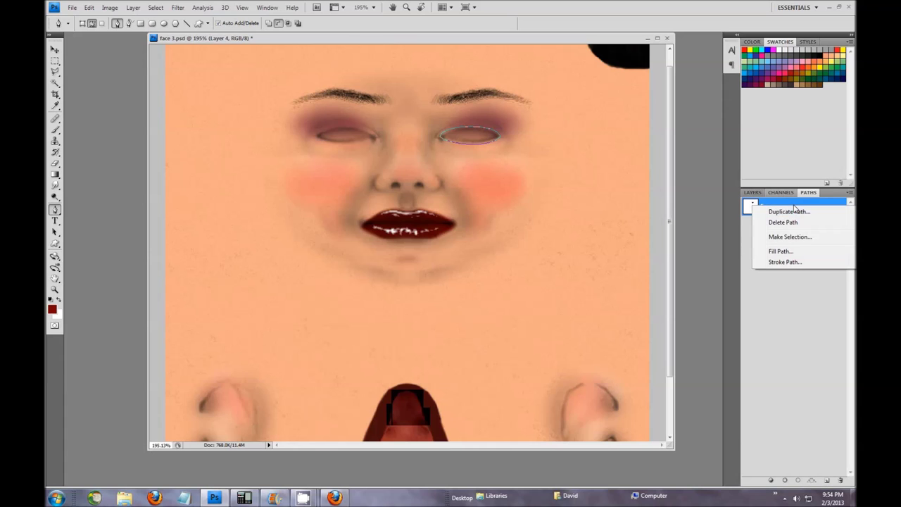
click(782, 251)
click(484, 140)
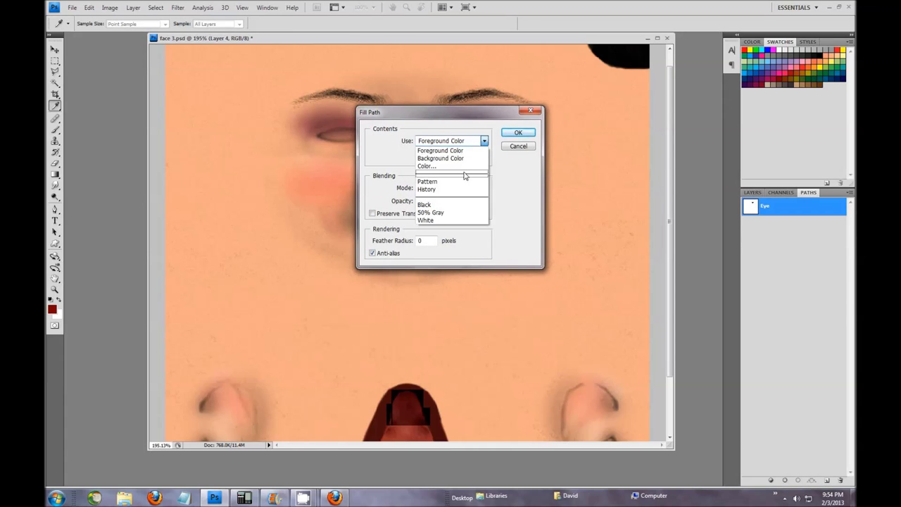
click(449, 205)
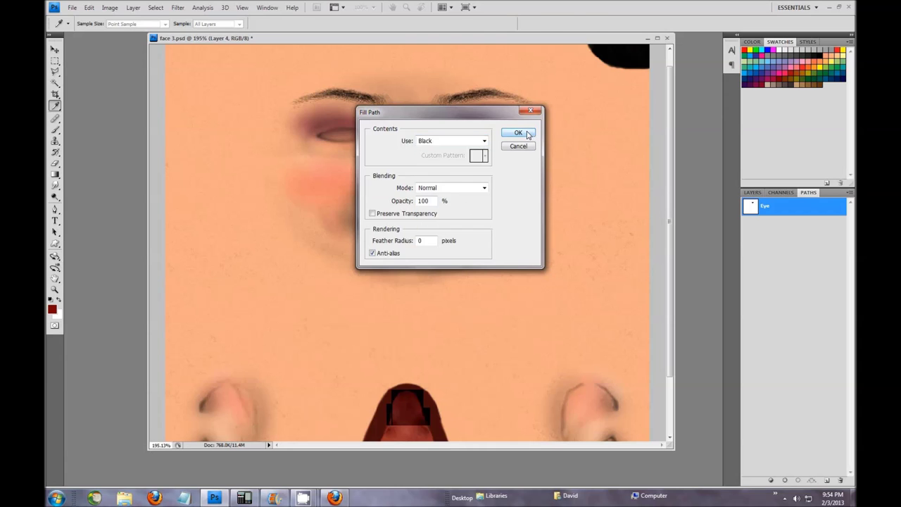
click(519, 133)
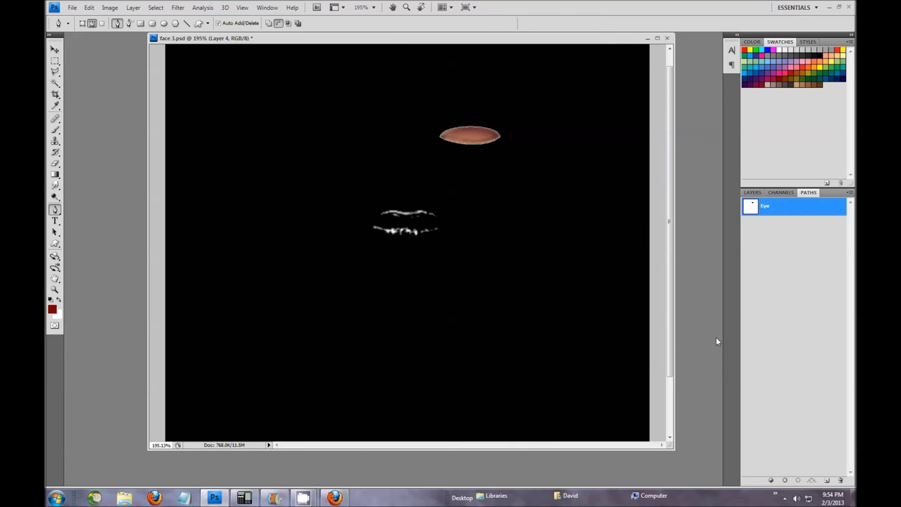
key(ctrl+z)
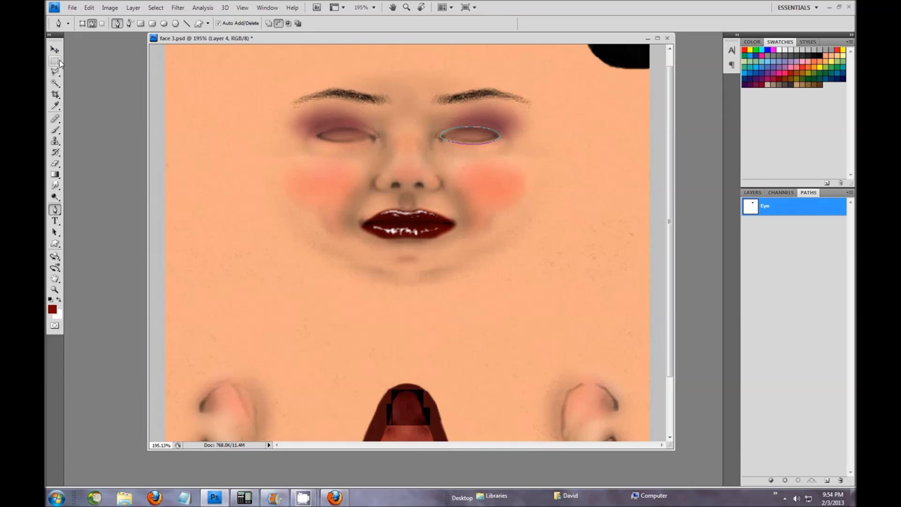
Convert the Eye path into a selection after cancelling a Stroke Path attempt.
click(55, 82)
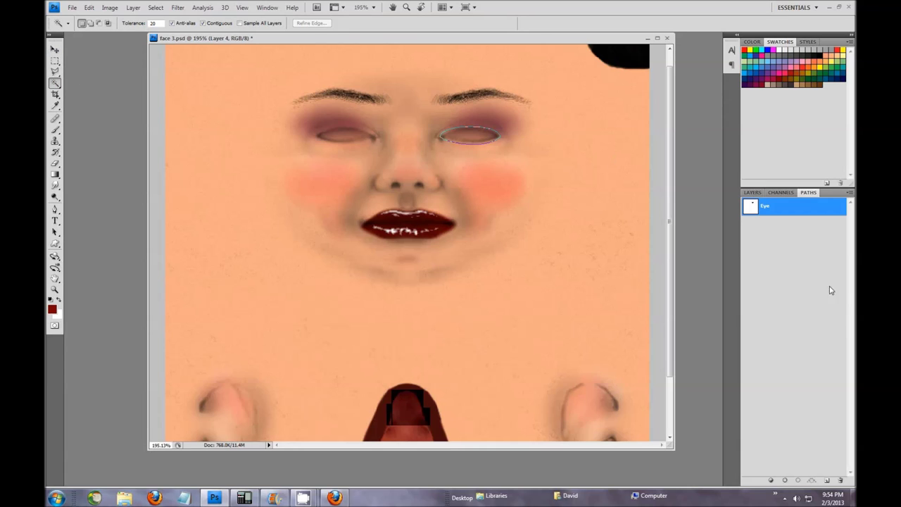
right_click(801, 202)
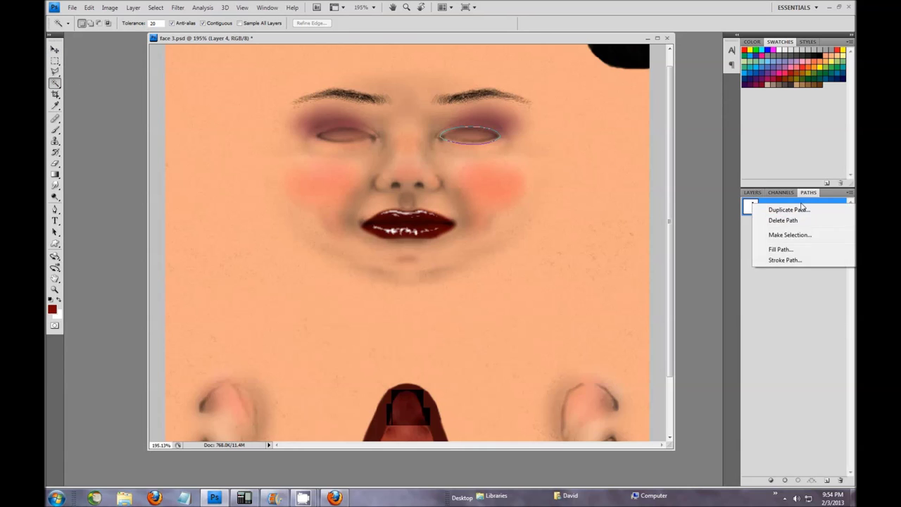
click(804, 261)
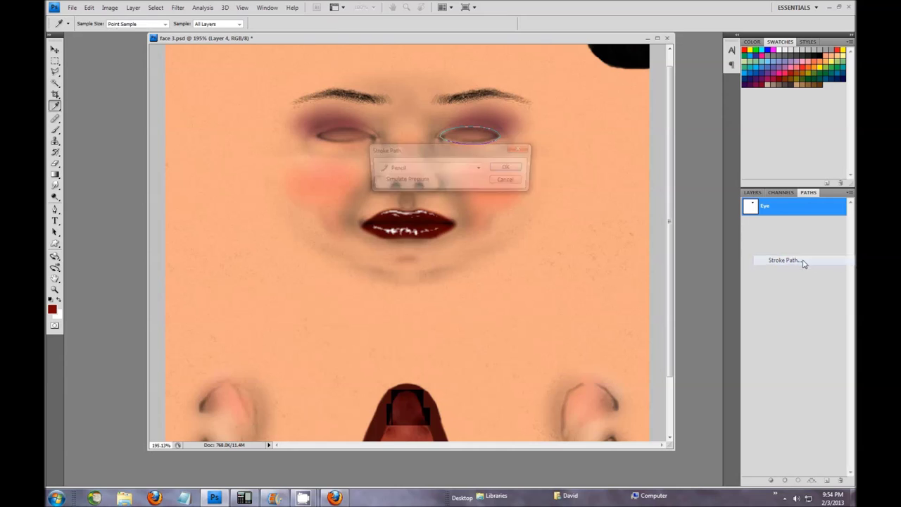
click(523, 184)
key(w)
right_click(800, 204)
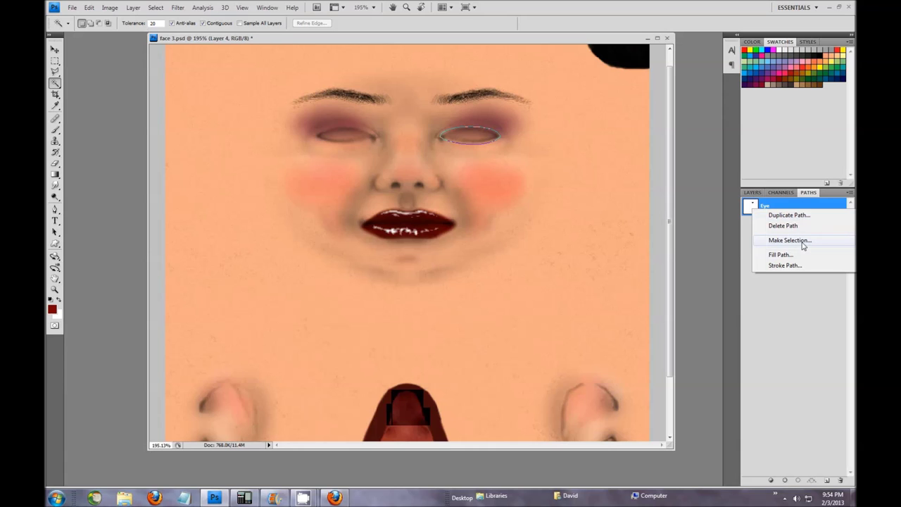
click(803, 241)
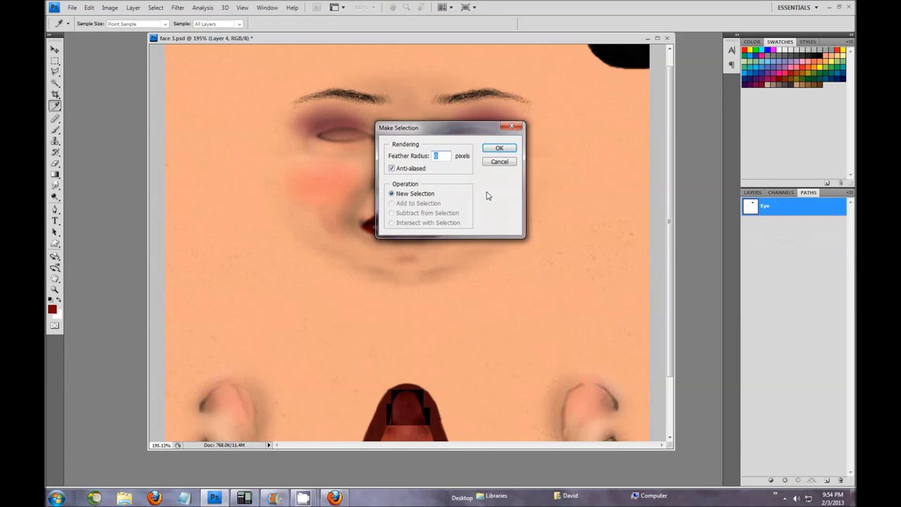
click(498, 149)
key(w)
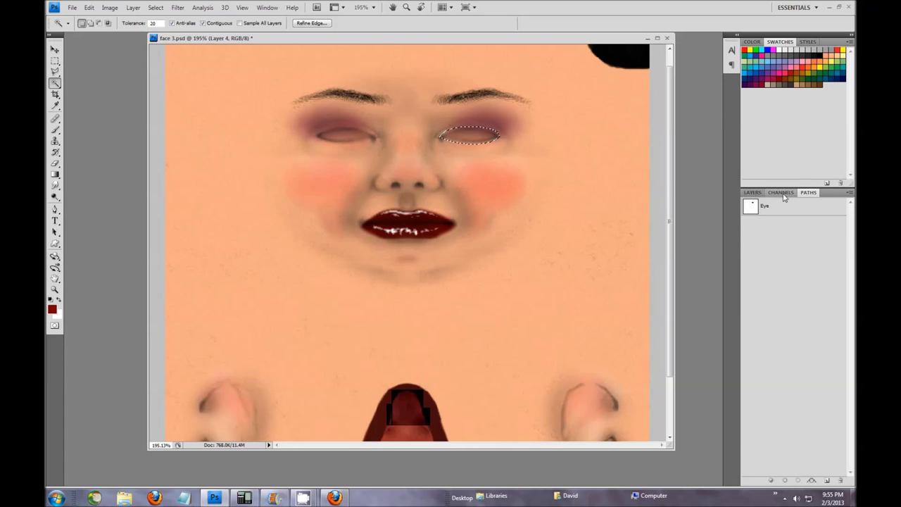
Fill the eye selection with black on Layer 4, deselect, and duplicate the layer.
click(752, 192)
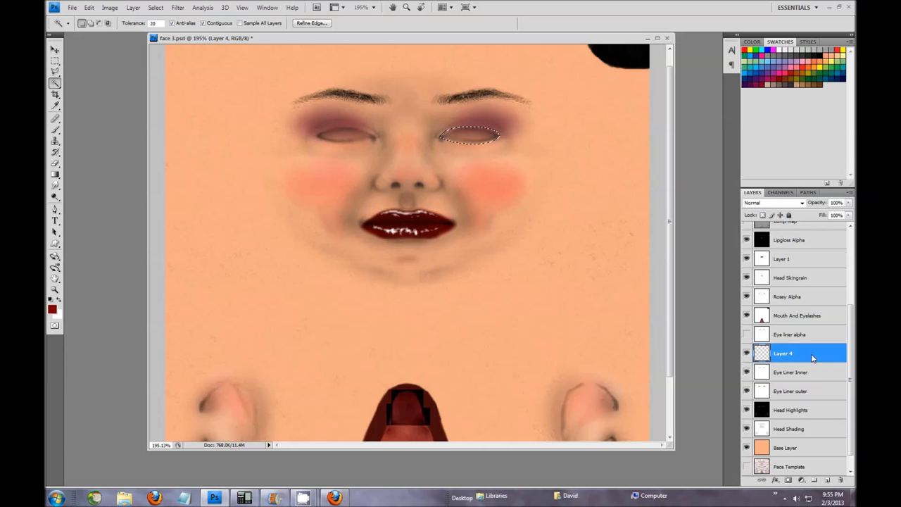
click(88, 7)
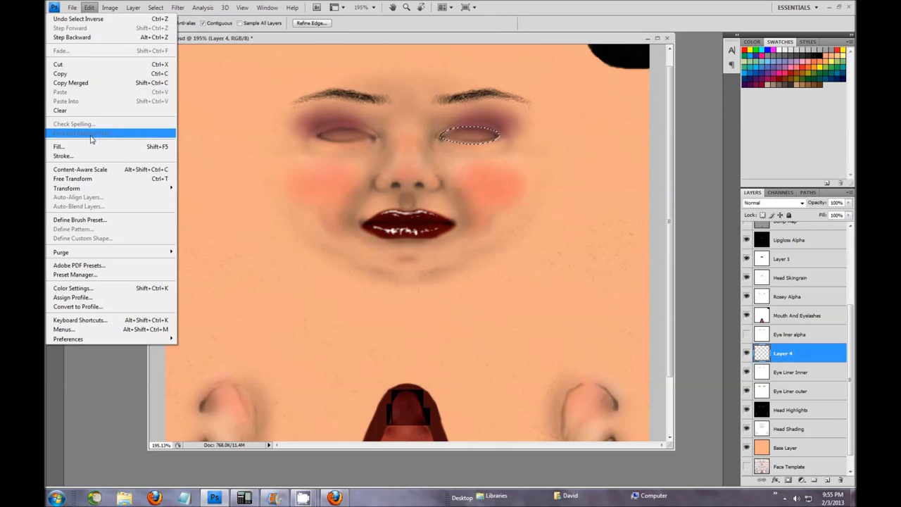
click(93, 147)
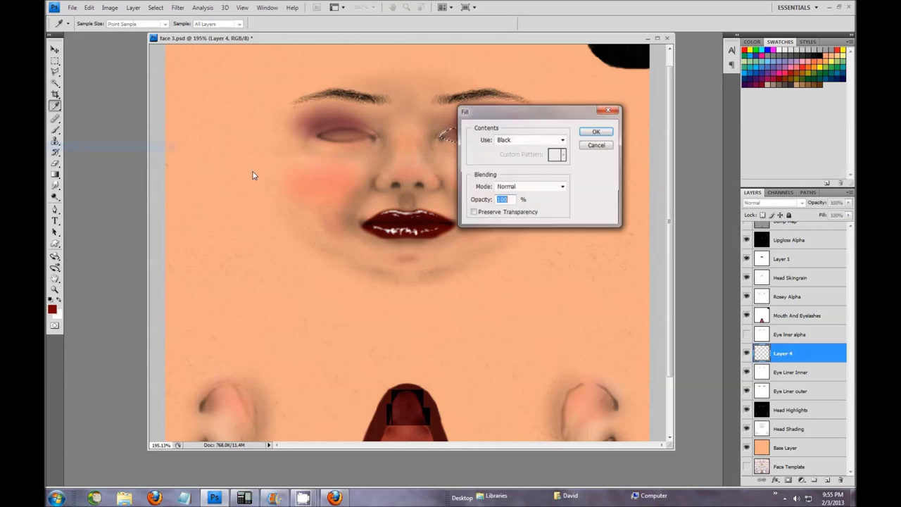
click(596, 131)
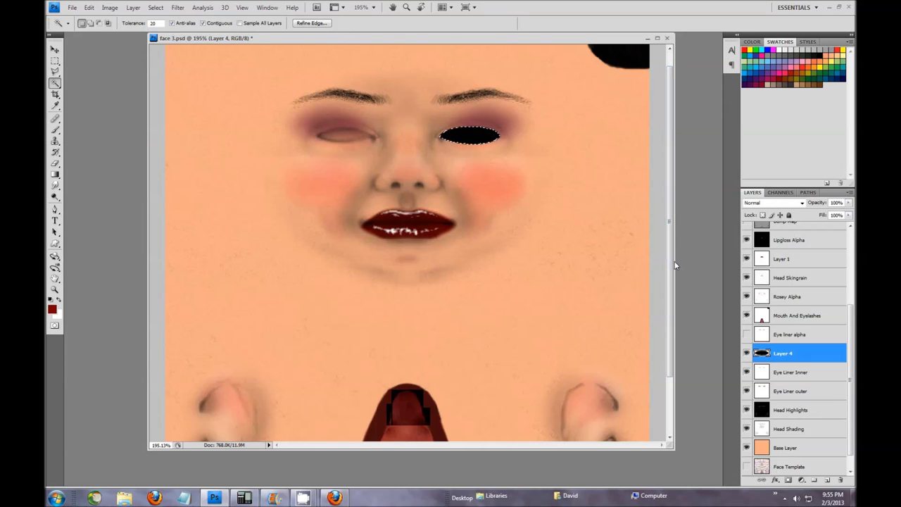
key(ctrl+d)
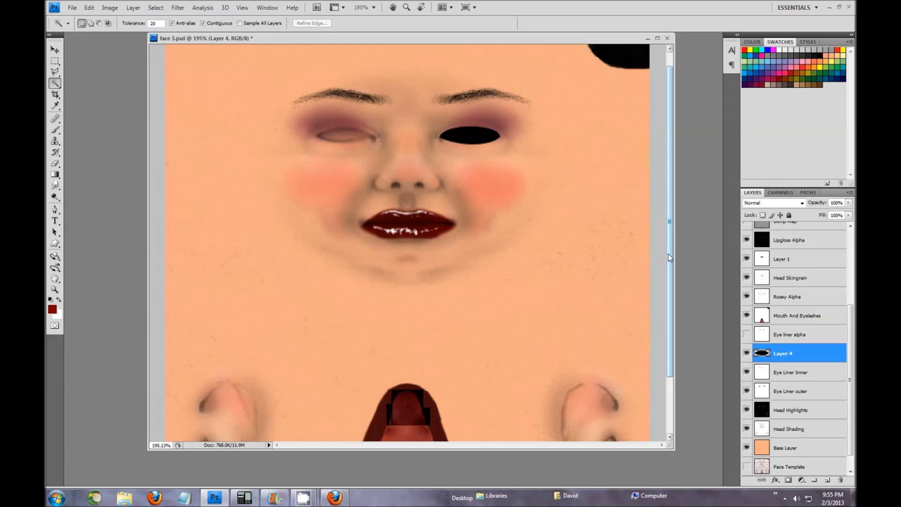
key(ctrl+j)
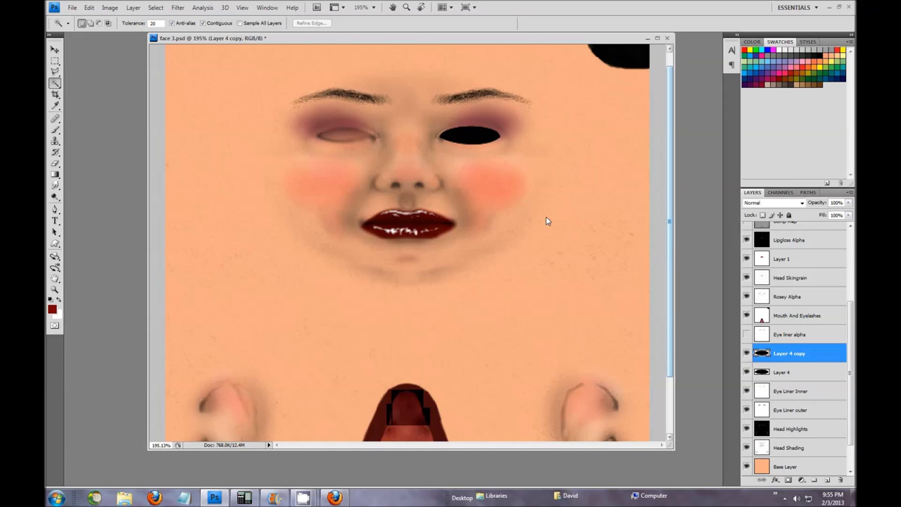
Flip Layer 4 copy horizontally and drag the mirrored black oval onto the left eye.
click(89, 8)
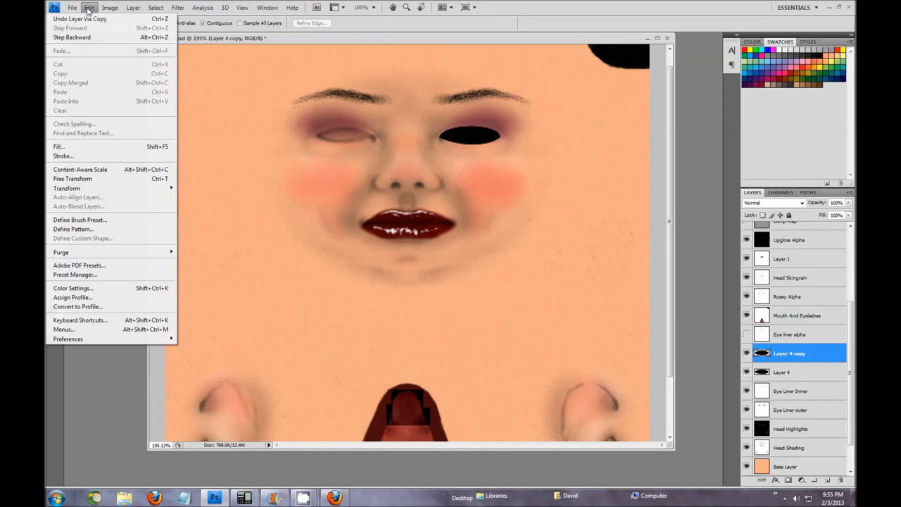
mouse_move(128, 190)
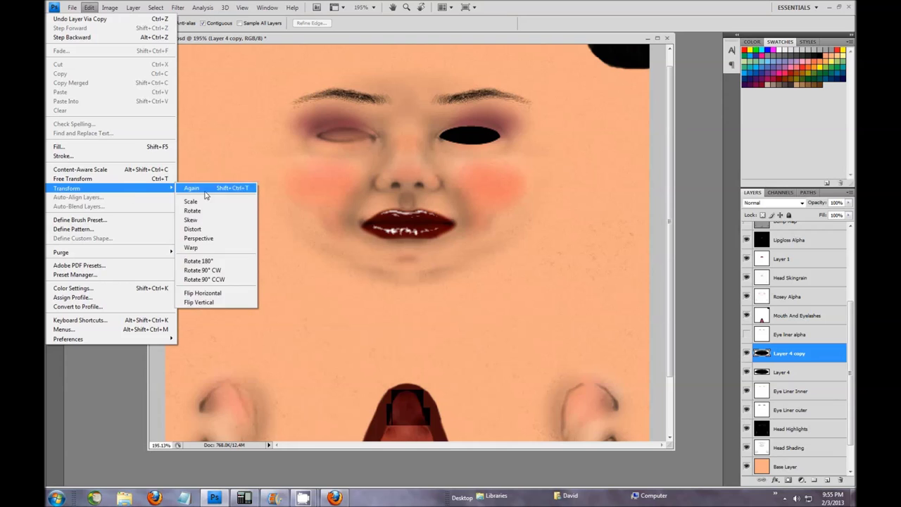
click(226, 294)
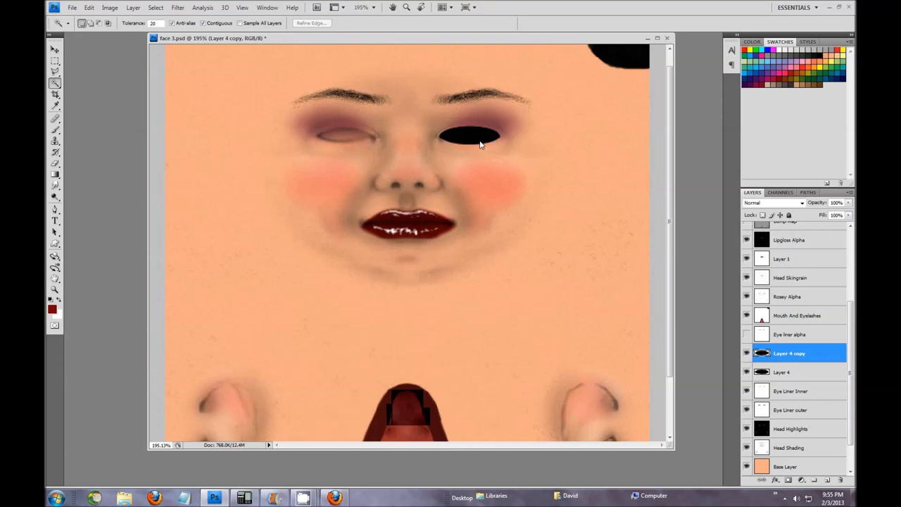
click(55, 49)
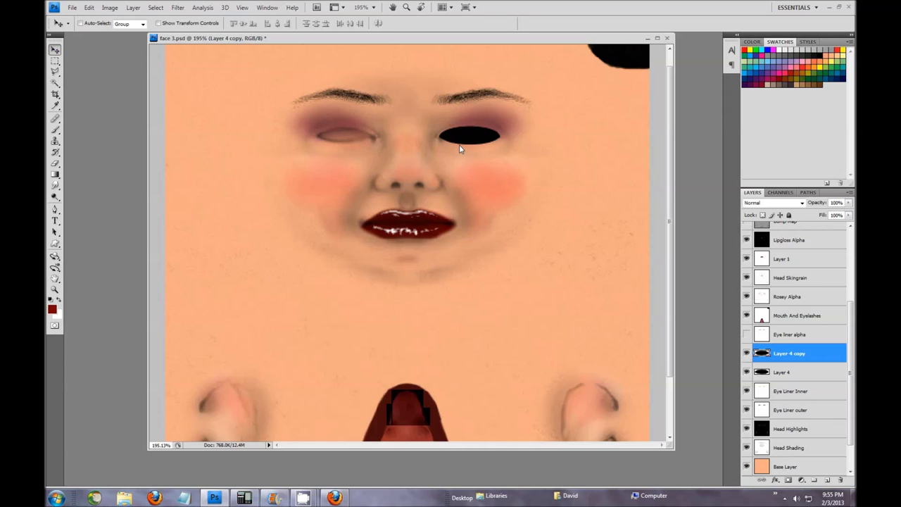
drag(476, 142, 349, 138)
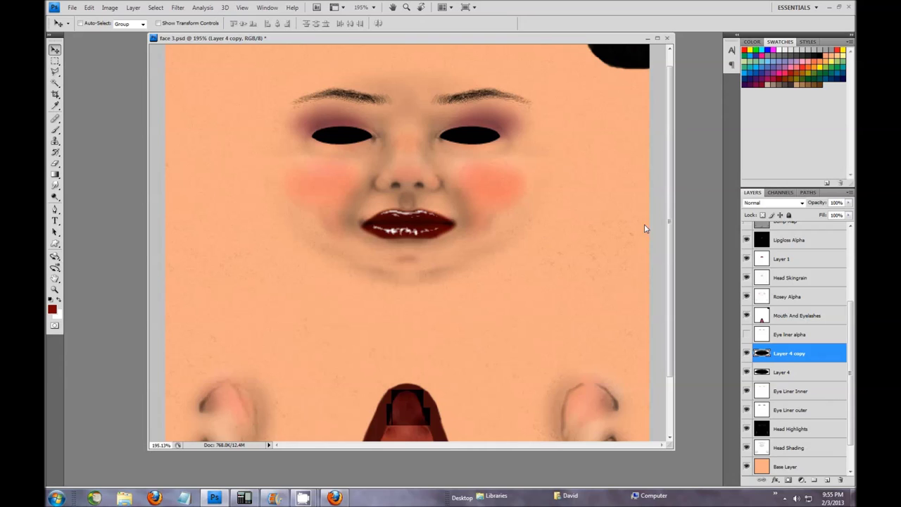
Merge Layer 4 and Layer 4 copy into one black-eyes layer.
shift+click(810, 373)
right_click(810, 374)
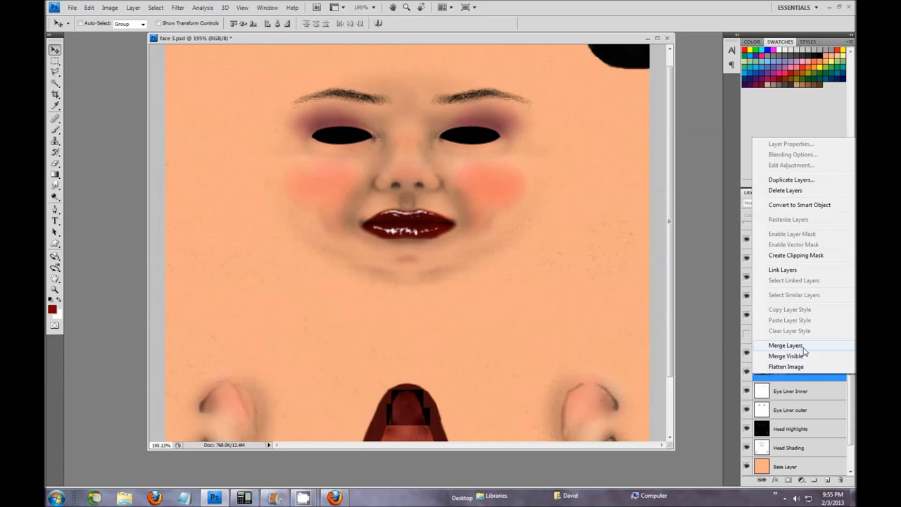
click(803, 347)
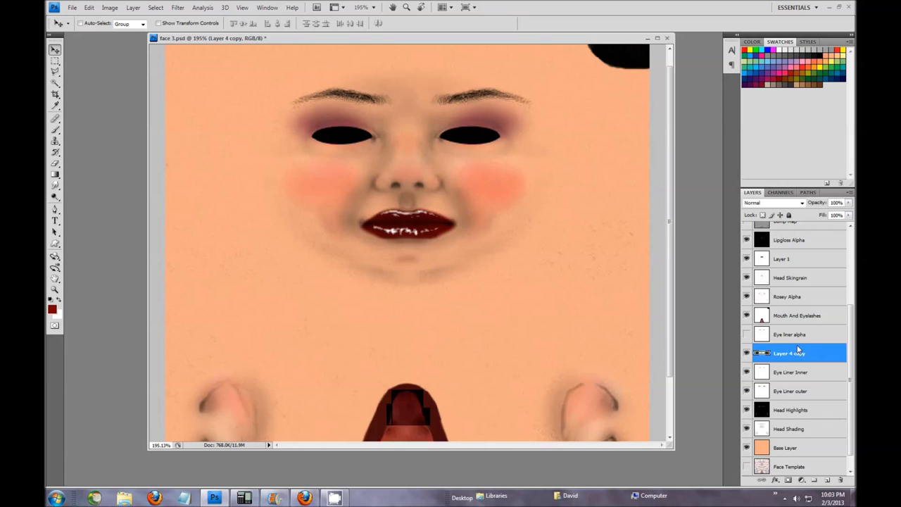
Rename the black-eyes layer to 'Eye Liner fill'.
click(796, 337)
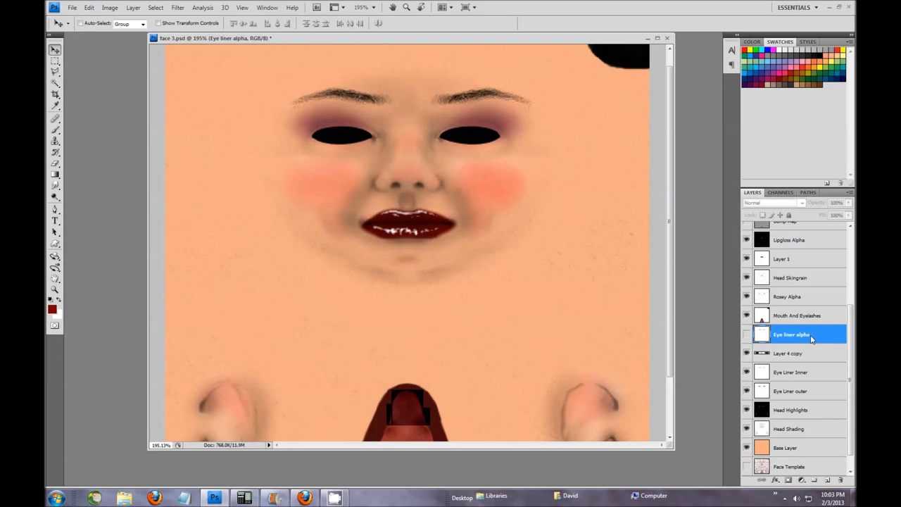
double_click(796, 357)
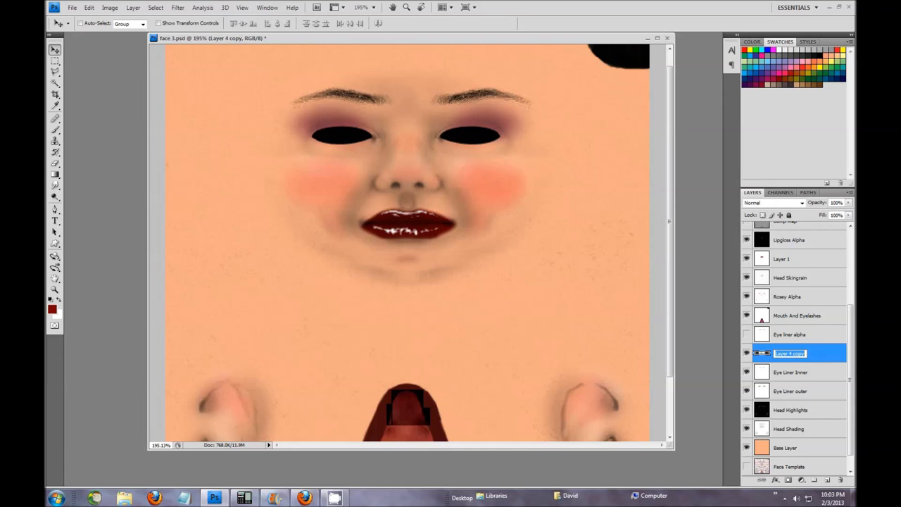
text(Eye Liner fill)
key(Return)
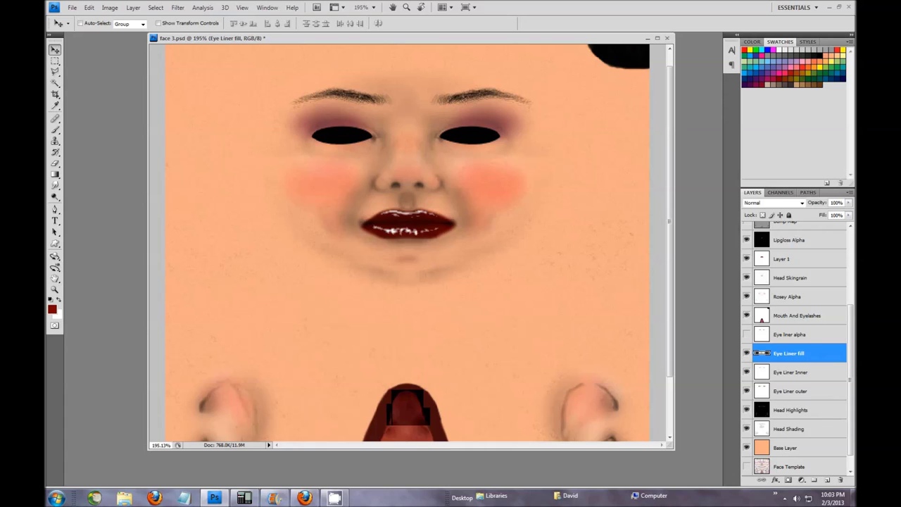
click(798, 321)
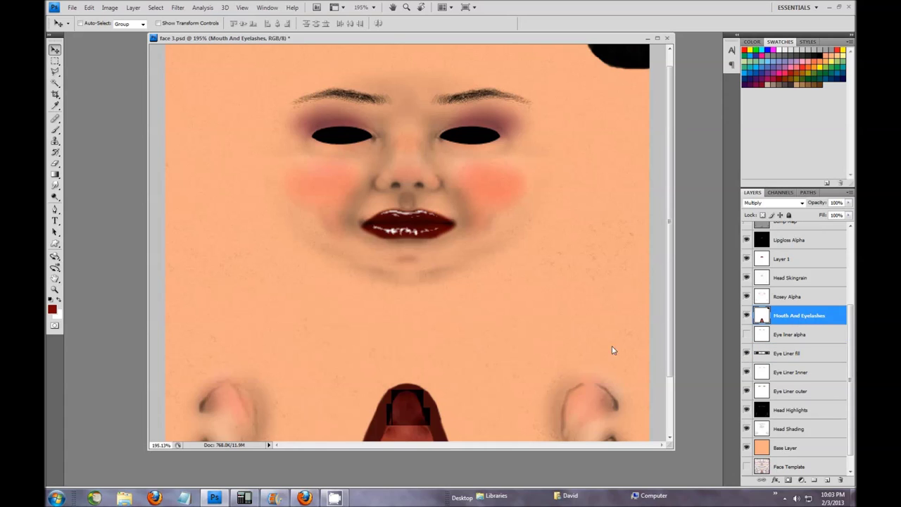
On Rosey Alpha, preview the blush by setting opacity to 0%, then restore it to 68%.
key(ctrl+minus)
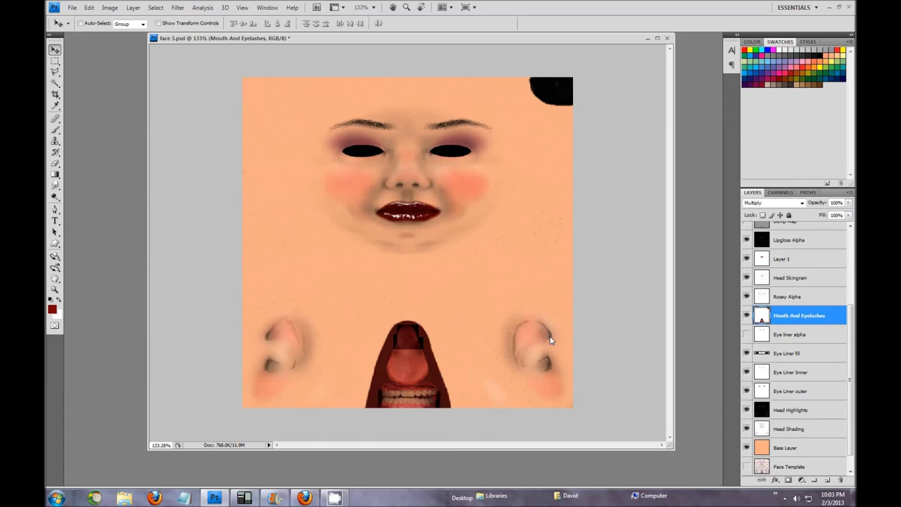
click(793, 299)
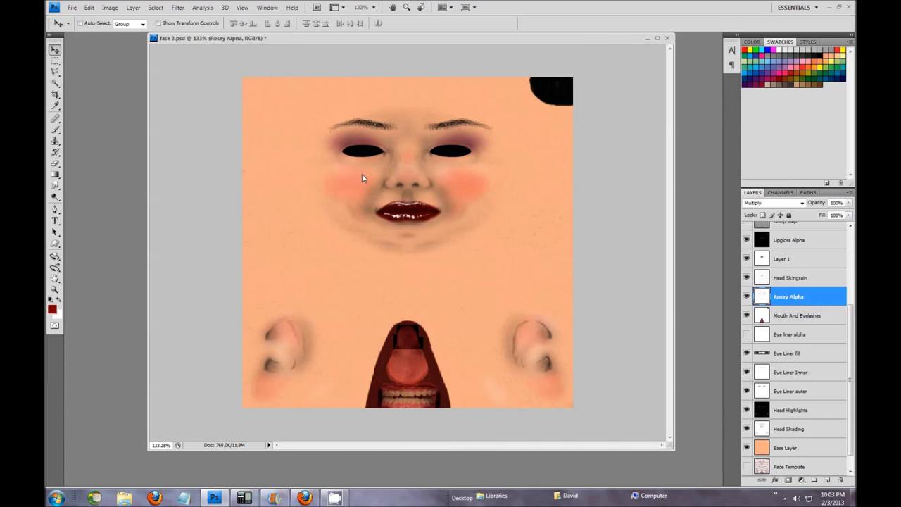
scroll(474, 195, up, 4)
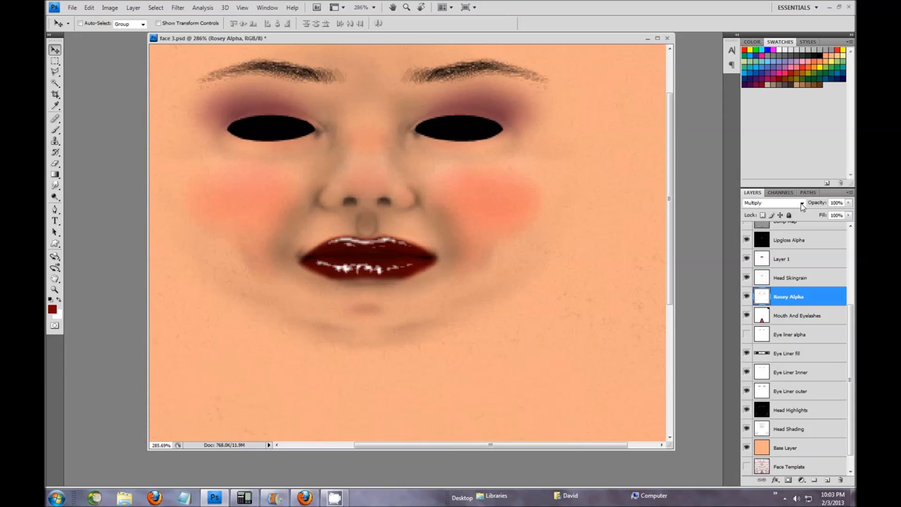
click(836, 203)
text(0)
key(Return)
drag(811, 204, 842, 204)
Apply a 3.7-pixel Gaussian Blur to the Rosey Alpha cheek blush.
click(184, 8)
mouse_move(137, 120)
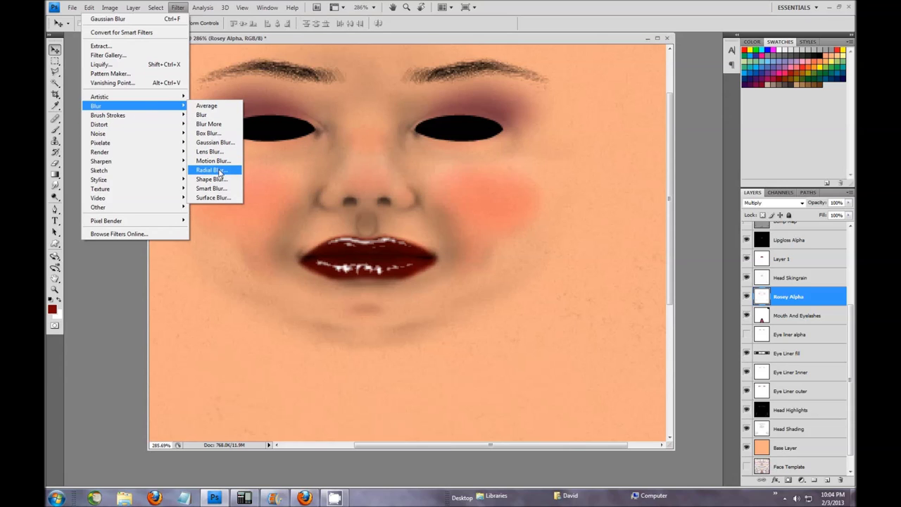
click(219, 143)
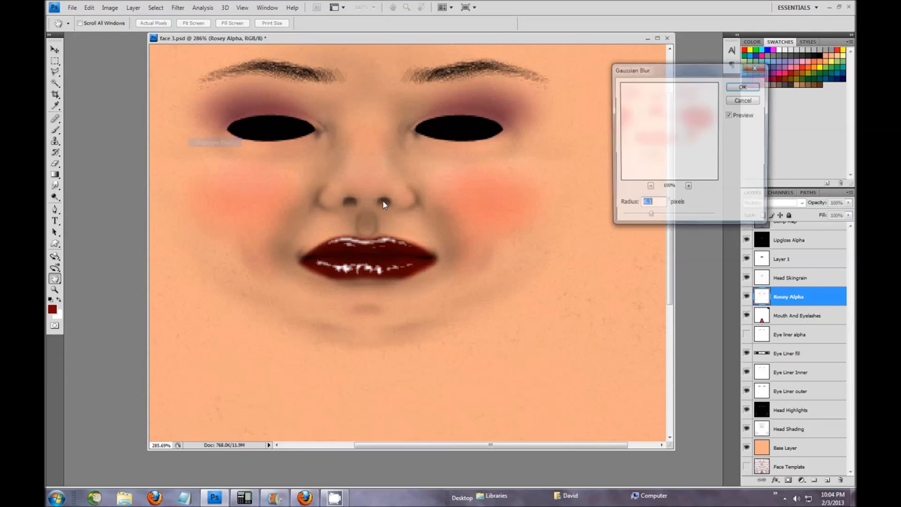
mouse_move(651, 219)
mouse_down()
mouse_move(640, 218)
mouse_move(655, 220)
mouse_up()
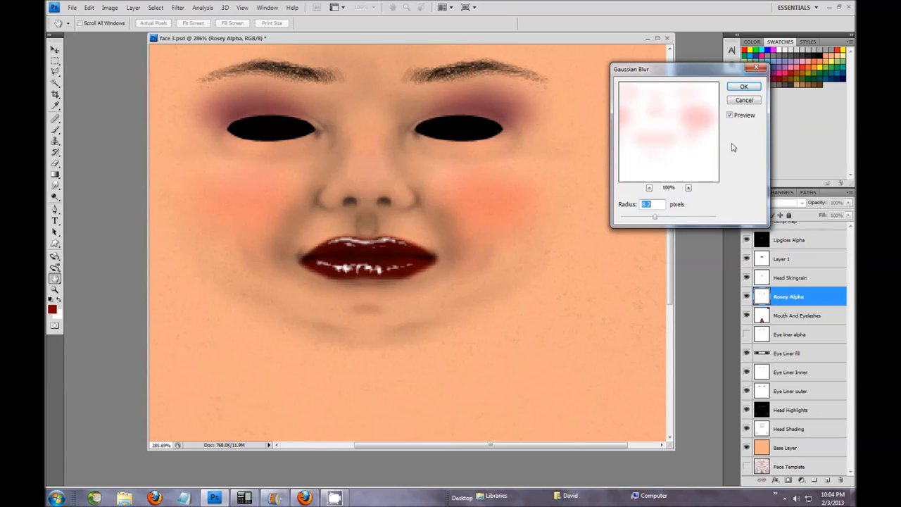
click(745, 87)
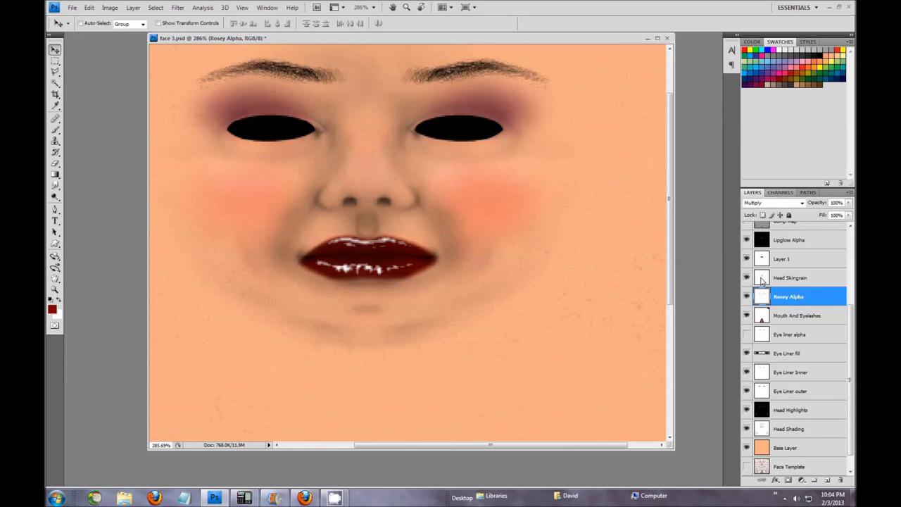
click(761, 280)
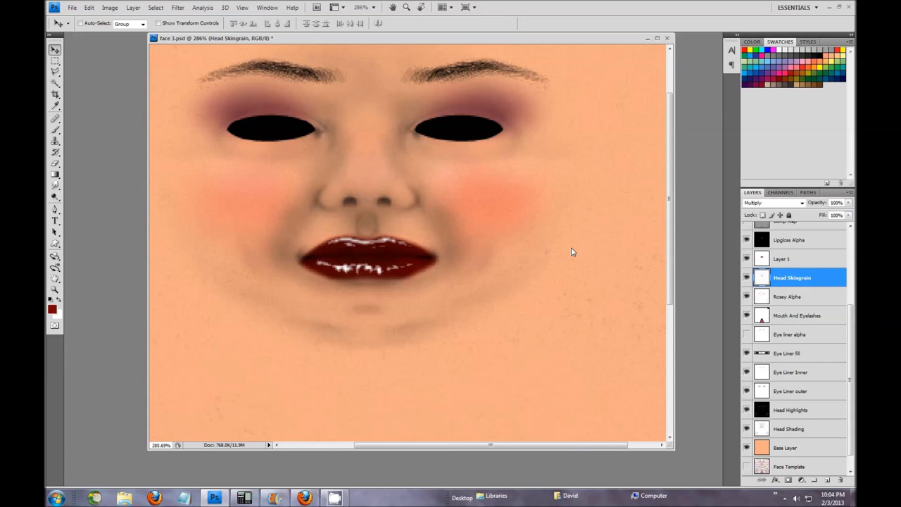
Toggle the Head Skingrain layer's visibility to compare the face with and without grain.
click(748, 279)
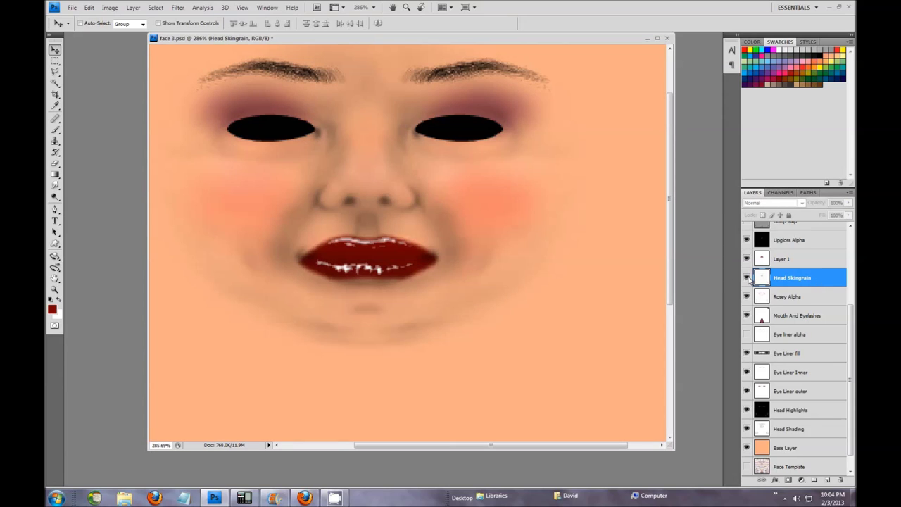
click(748, 278)
click(747, 278)
scroll(468, 190, up, 3)
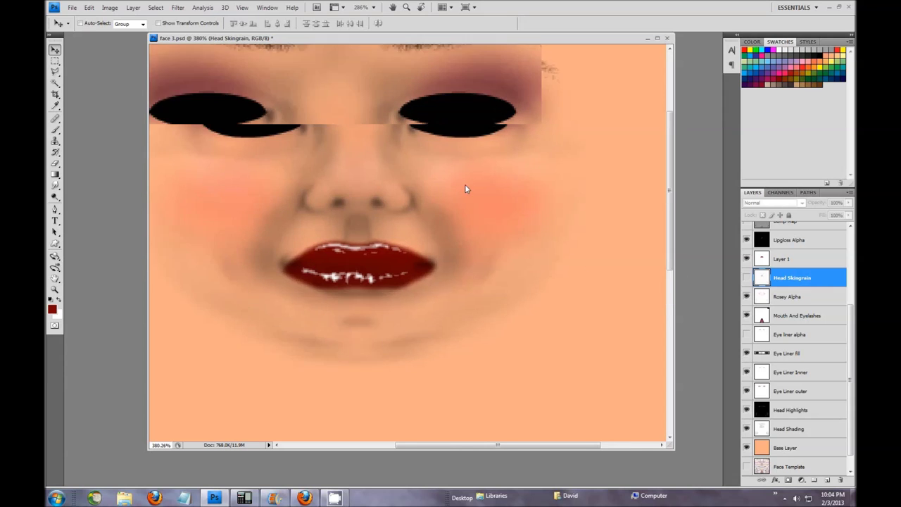
scroll(475, 199, down, 3)
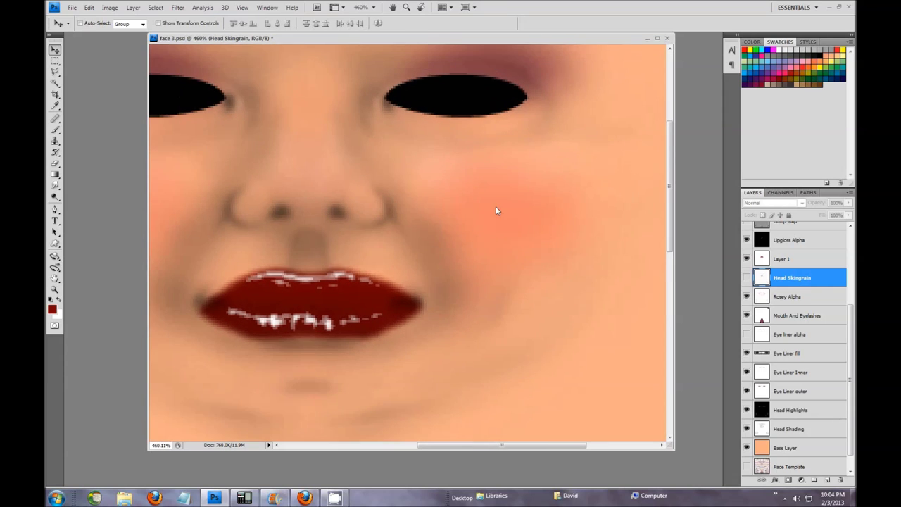
click(746, 278)
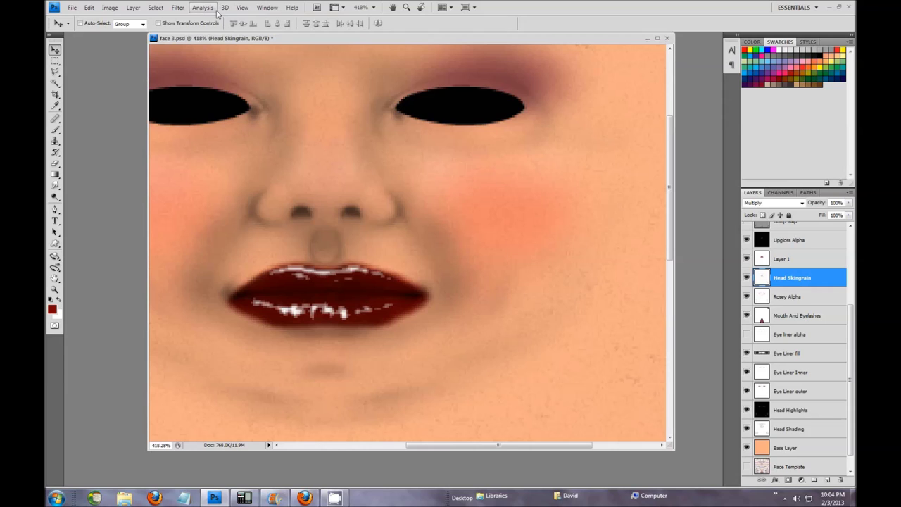
Apply a 0.8-pixel Gaussian Blur to the Head Skingrain layer.
click(176, 8)
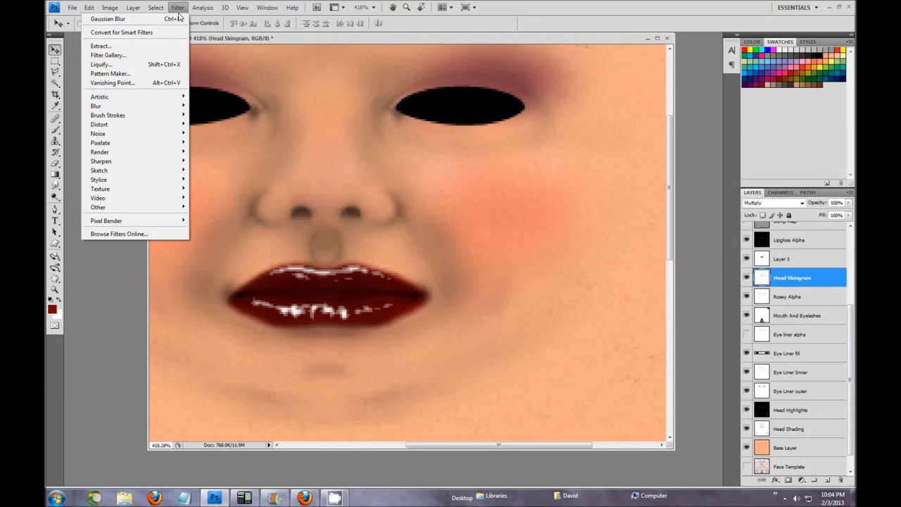
mouse_move(157, 107)
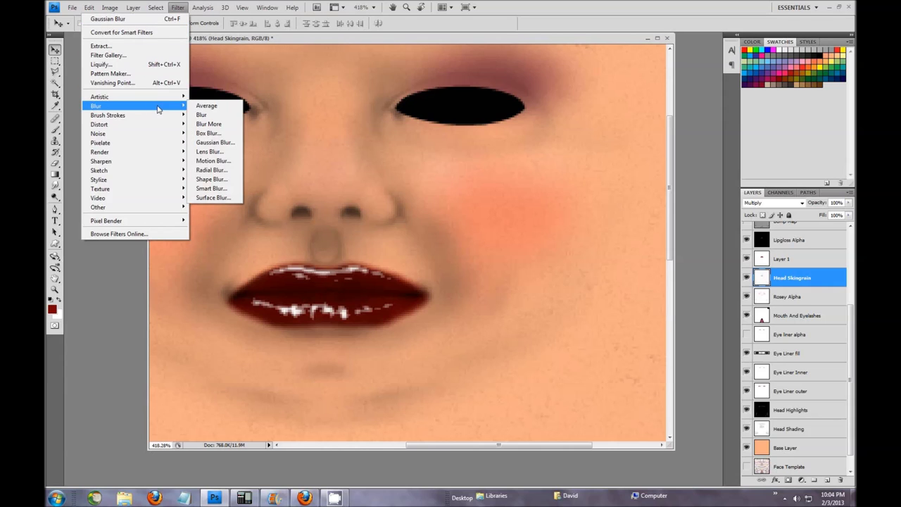
click(227, 148)
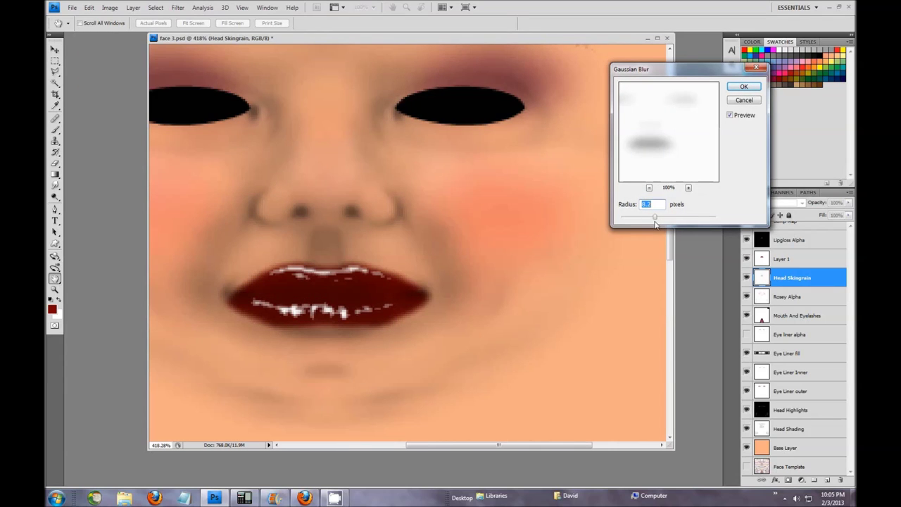
drag(656, 221, 628, 221)
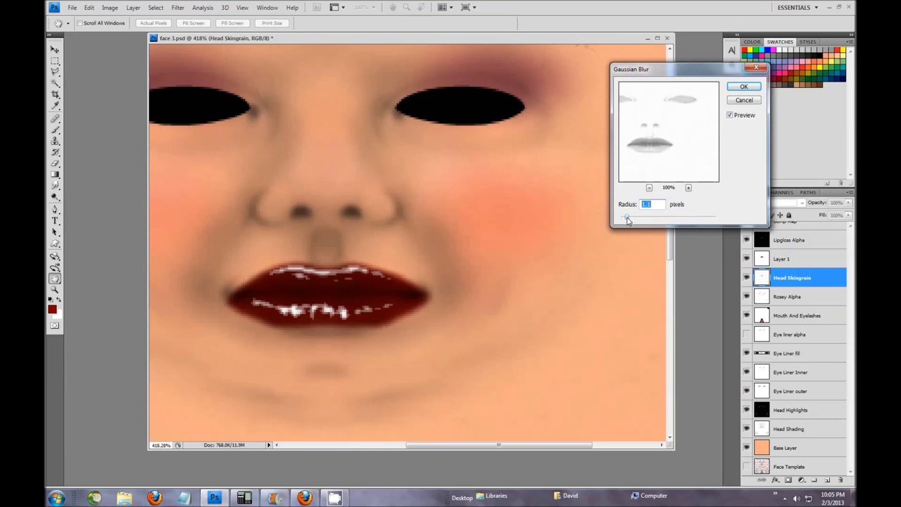
drag(627, 220, 626, 220)
drag(629, 222, 624, 218)
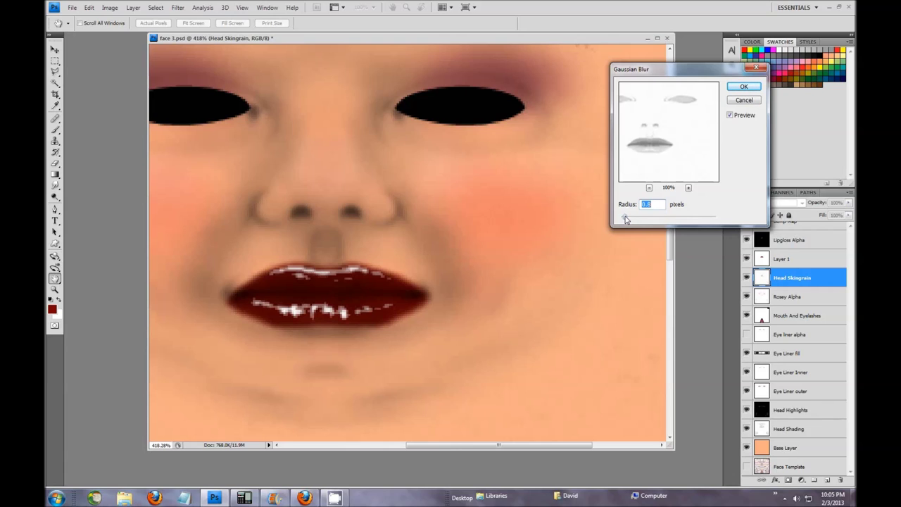
click(743, 86)
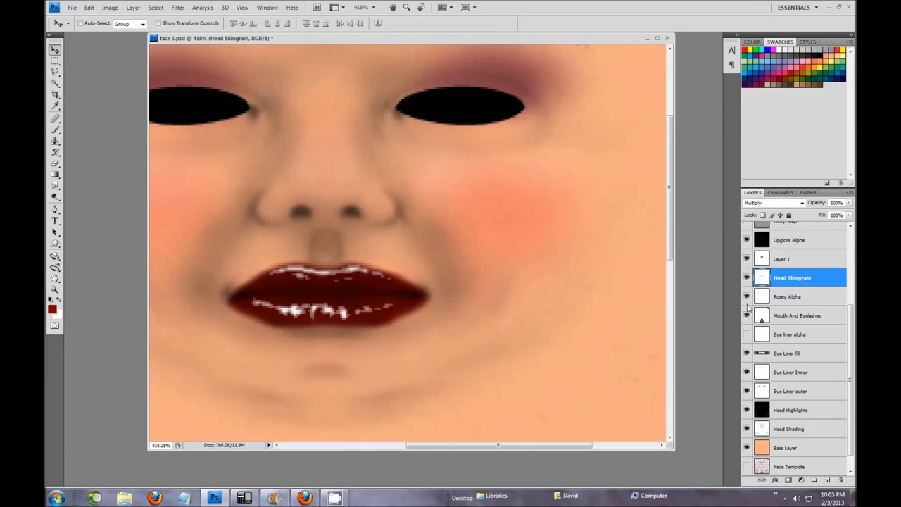
Compare the skin grain on and off, then lower Head Skingrain opacity to 80%.
click(746, 277)
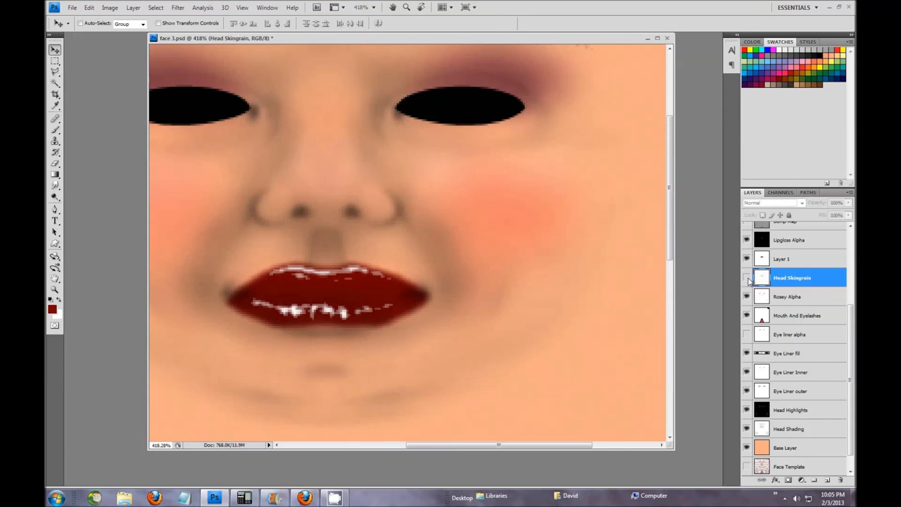
click(747, 278)
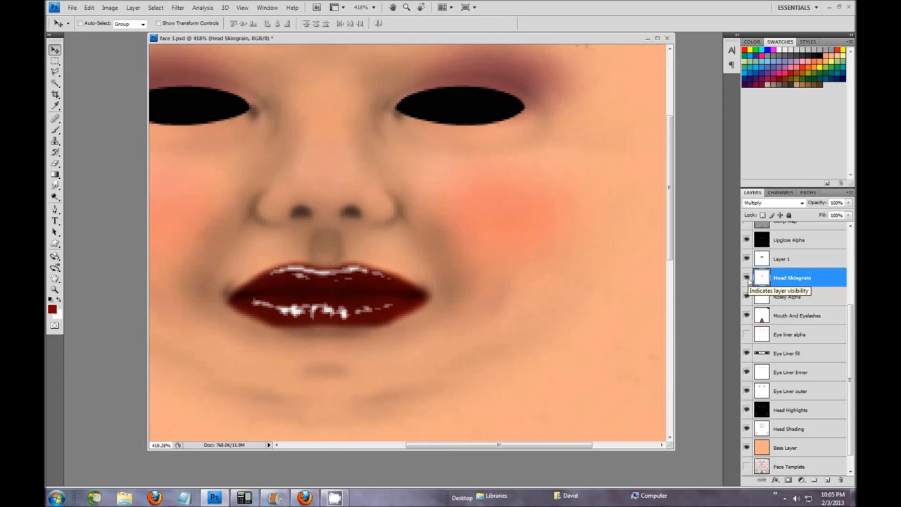
click(747, 278)
click(747, 278)
drag(821, 203, 812, 204)
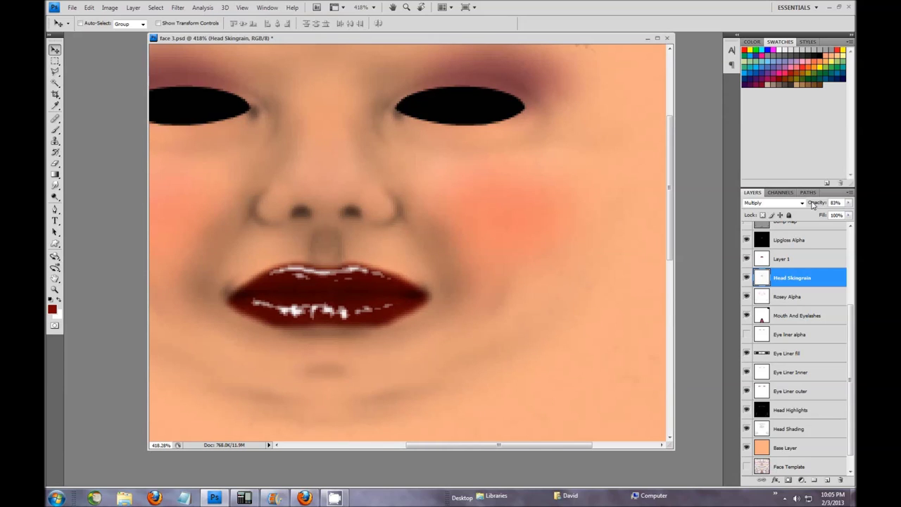
drag(813, 204, 813, 204)
Toggle Layer 1's lip colour off and on to review the lips.
drag(670, 232, 668, 212)
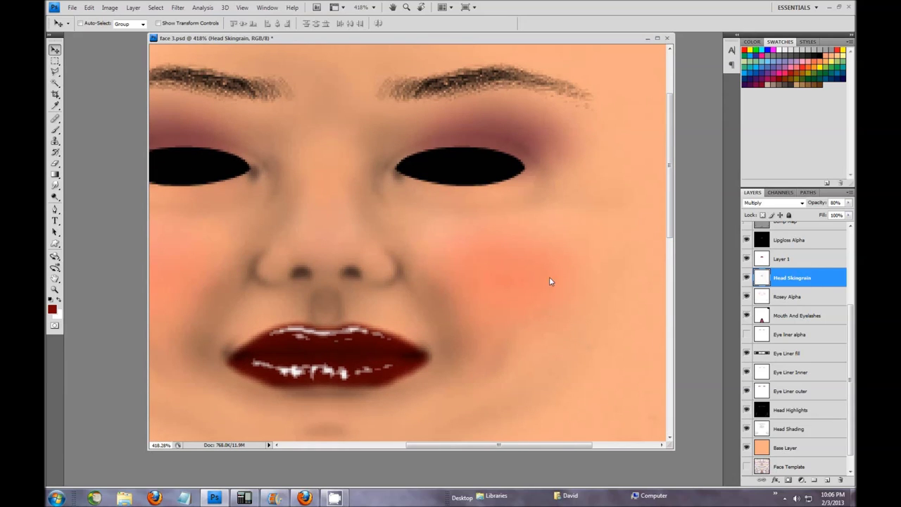
click(746, 259)
click(746, 259)
drag(851, 328, 851, 289)
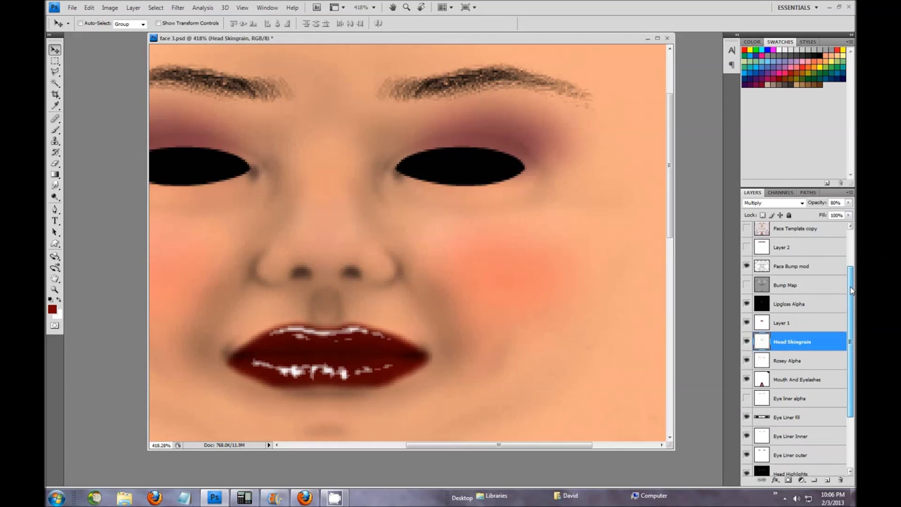
scroll(455, 307, down, 3)
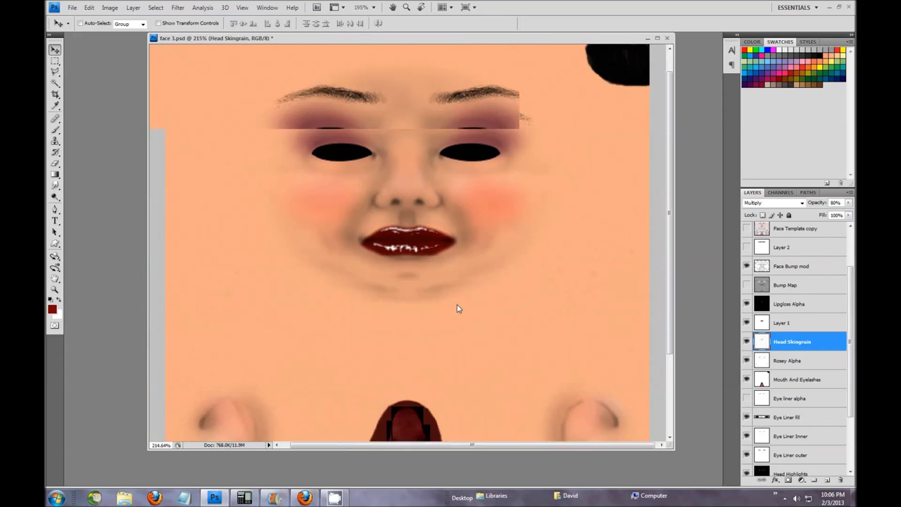
scroll(456, 309, up, 3)
drag(671, 232, 670, 197)
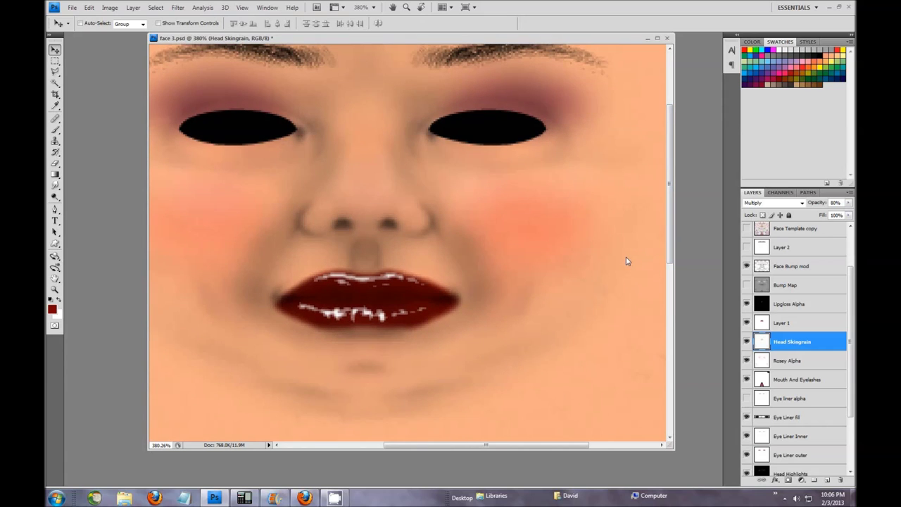
Compare the dark red lips and lip gloss highlights on and off, selecting Lipgloss Alpha.
click(747, 323)
click(747, 323)
click(818, 323)
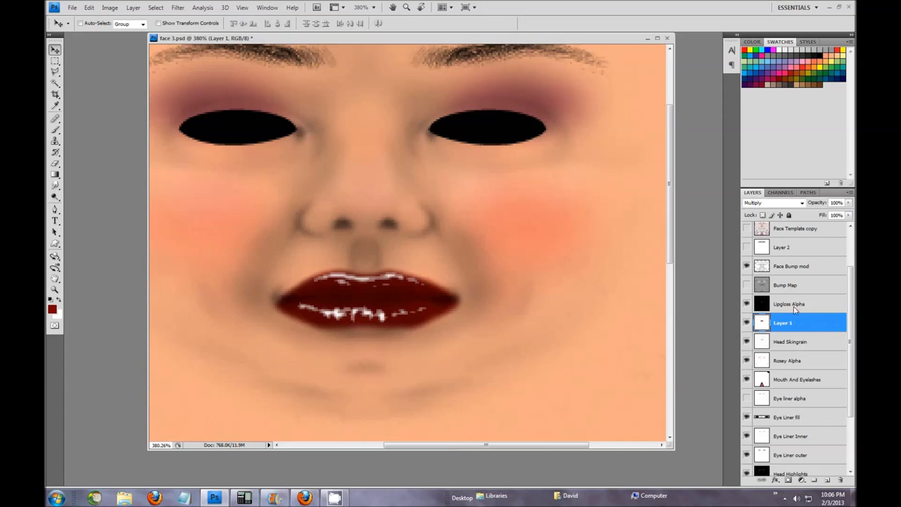
click(795, 308)
click(746, 303)
click(747, 304)
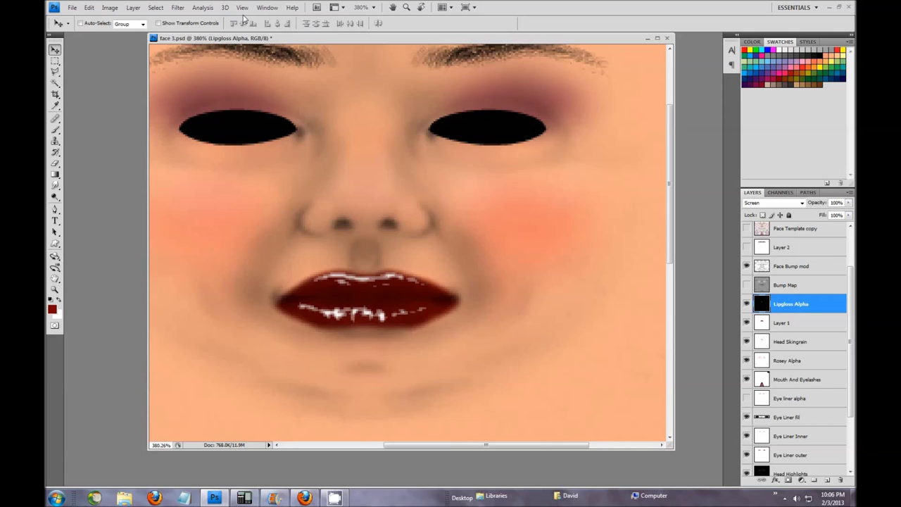
Apply a 1.6-pixel Gaussian Blur to the Lipgloss Alpha layer.
click(179, 10)
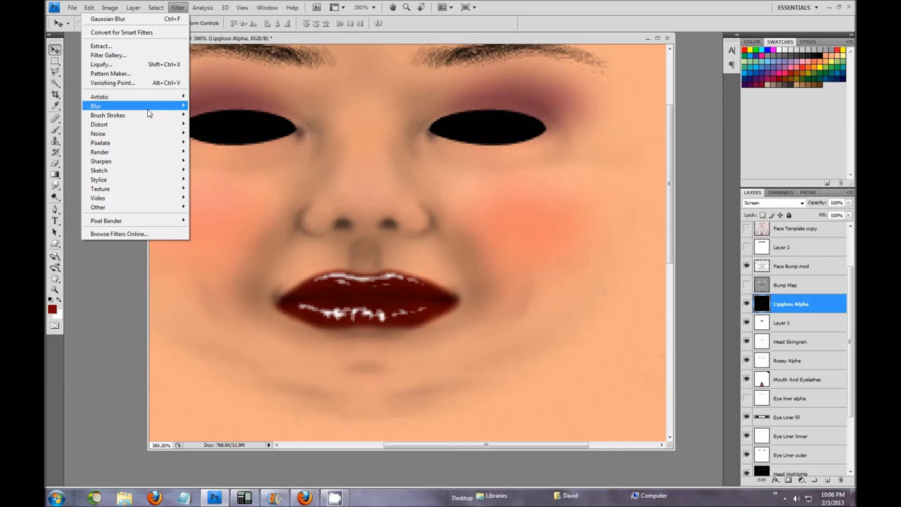
mouse_move(149, 107)
click(231, 145)
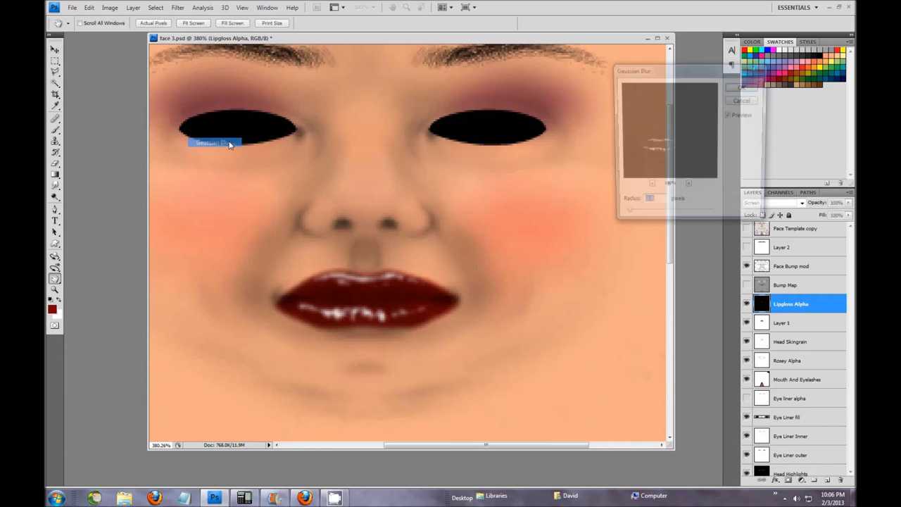
mouse_move(623, 218)
mouse_down()
mouse_move(647, 221)
mouse_move(630, 220)
mouse_up()
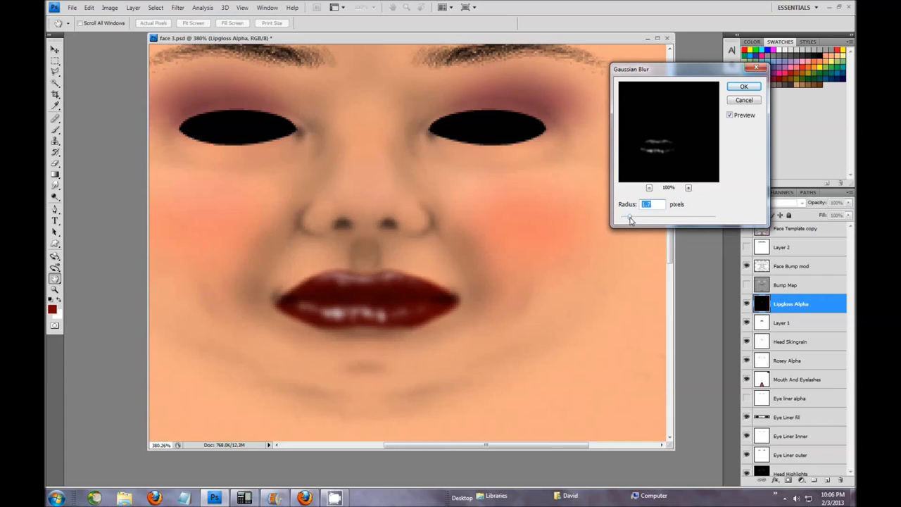
click(741, 87)
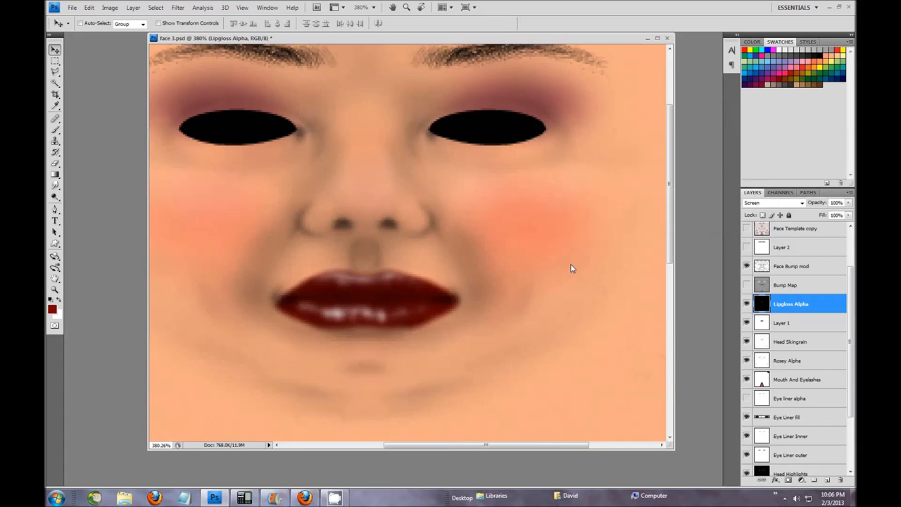
scroll(311, 275, down, 2)
scroll(431, 266, down, 1)
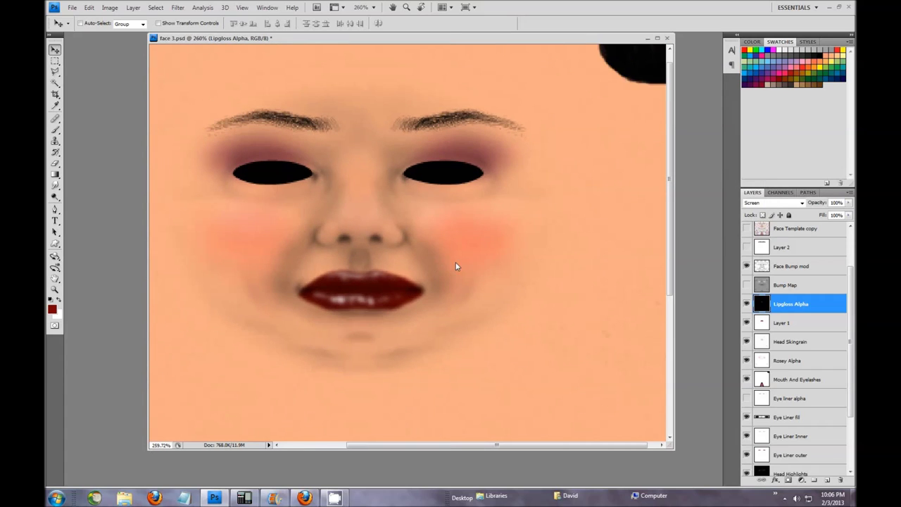
Select Face Bump mod and toggle its visibility to compare the skin shading.
click(798, 285)
click(800, 268)
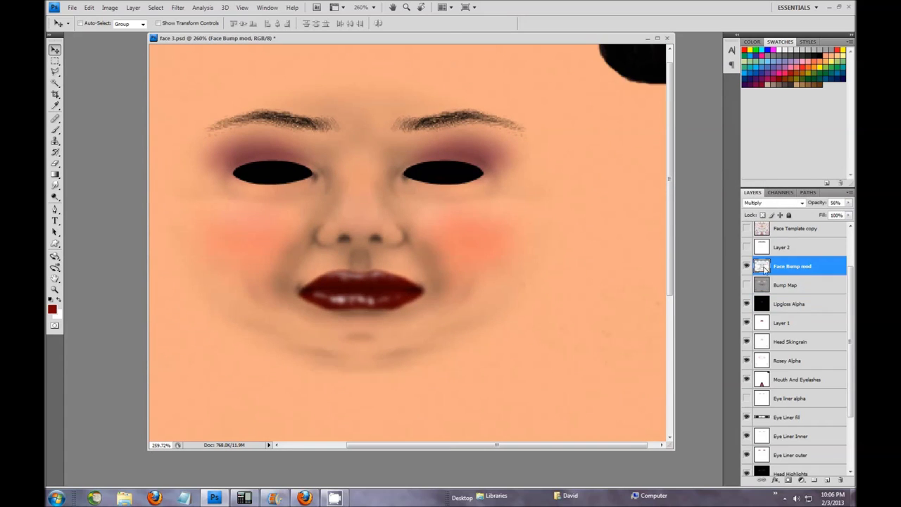
click(746, 266)
click(746, 266)
click(178, 7)
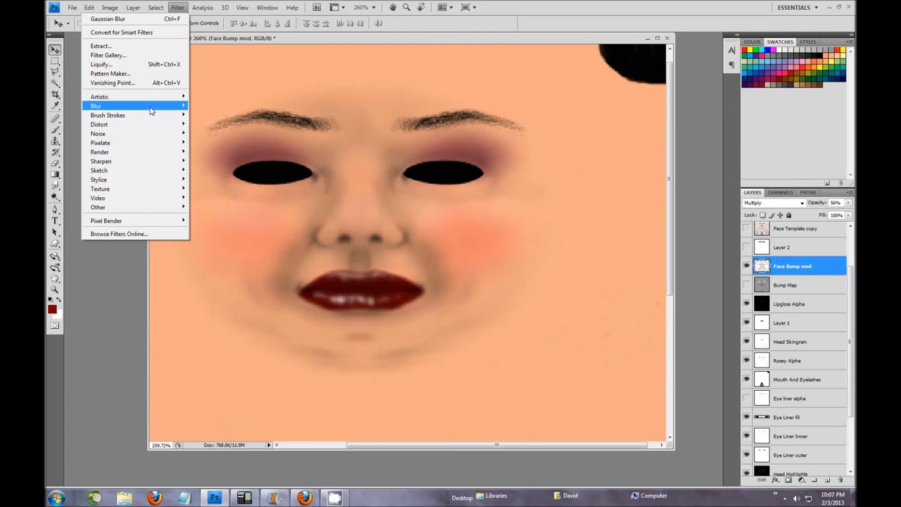
mouse_move(153, 110)
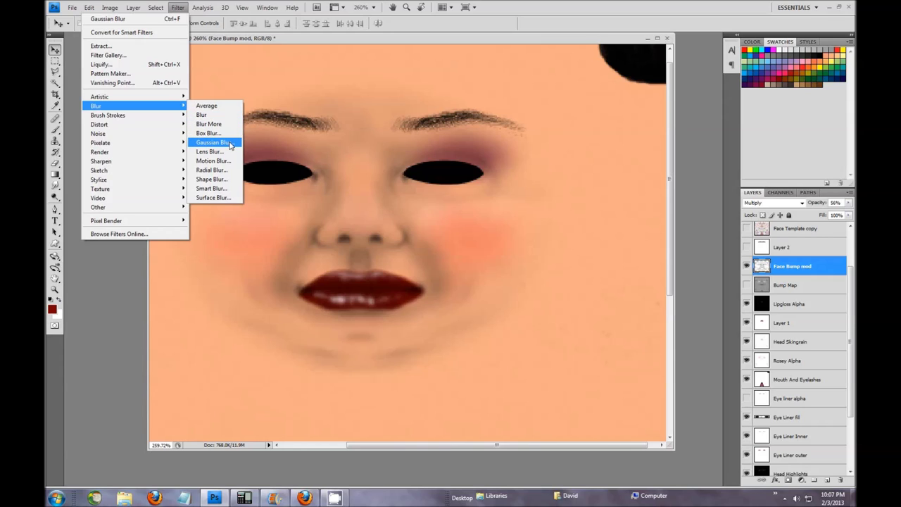
click(556, 32)
Lower the Face Bump mod layer's opacity from 56% to 50%.
drag(821, 211, 854, 208)
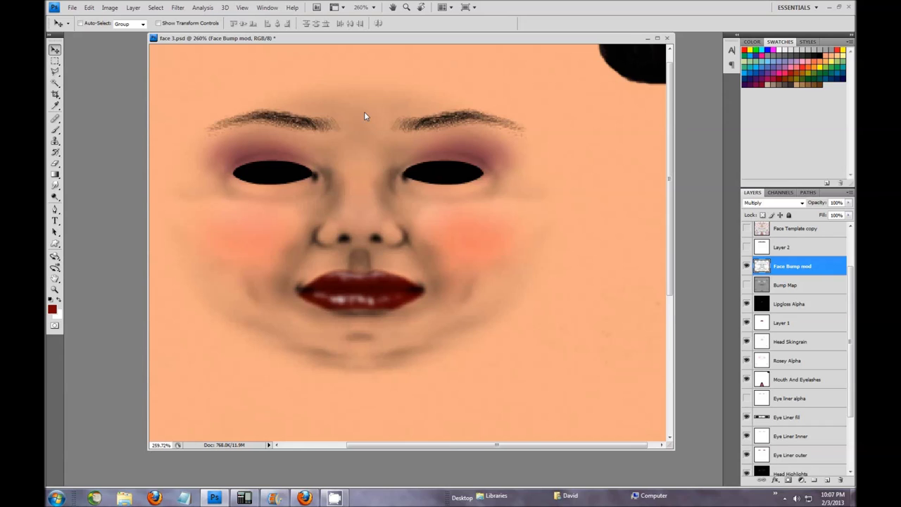
drag(818, 206, 855, 205)
drag(822, 203, 801, 205)
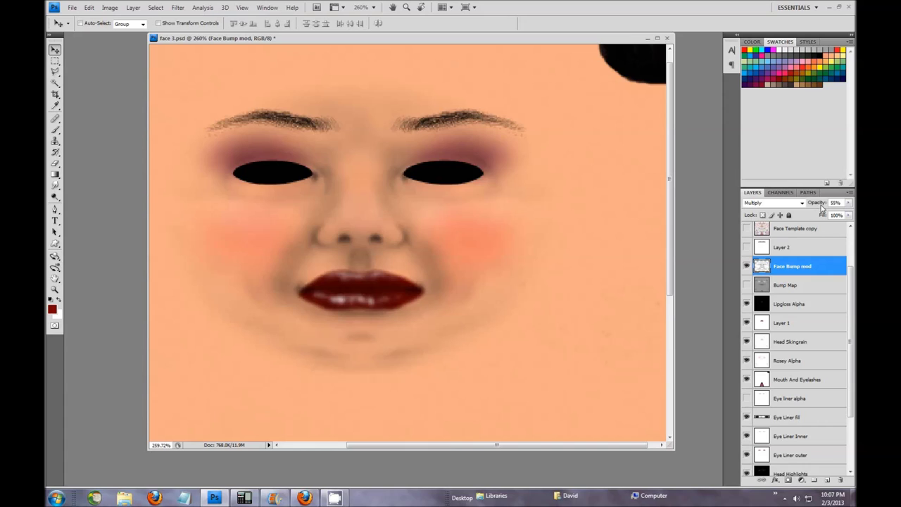
drag(825, 204, 818, 205)
scroll(486, 306, down, 3)
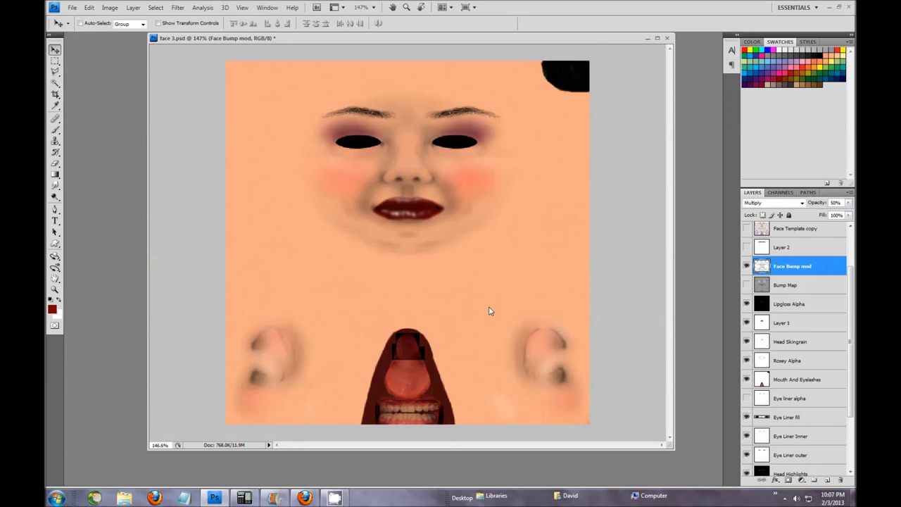
scroll(490, 307, up, 2)
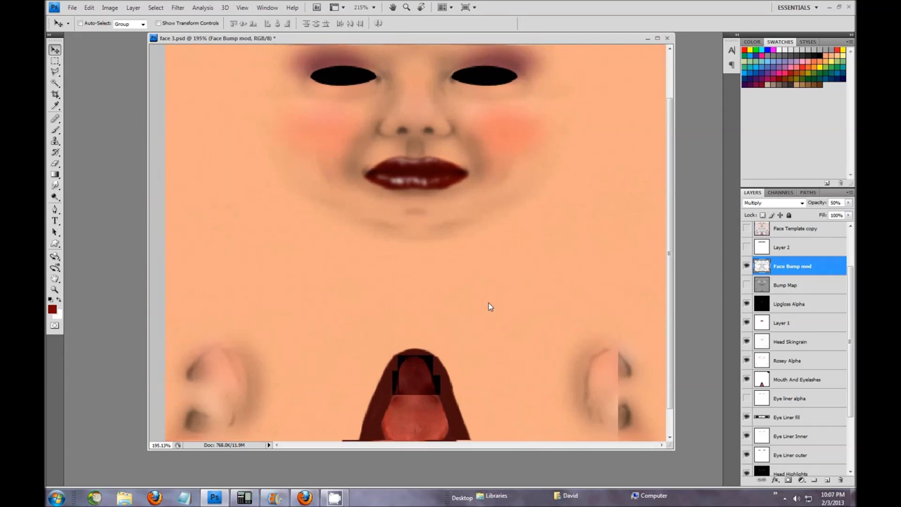
scroll(489, 306, down, 2)
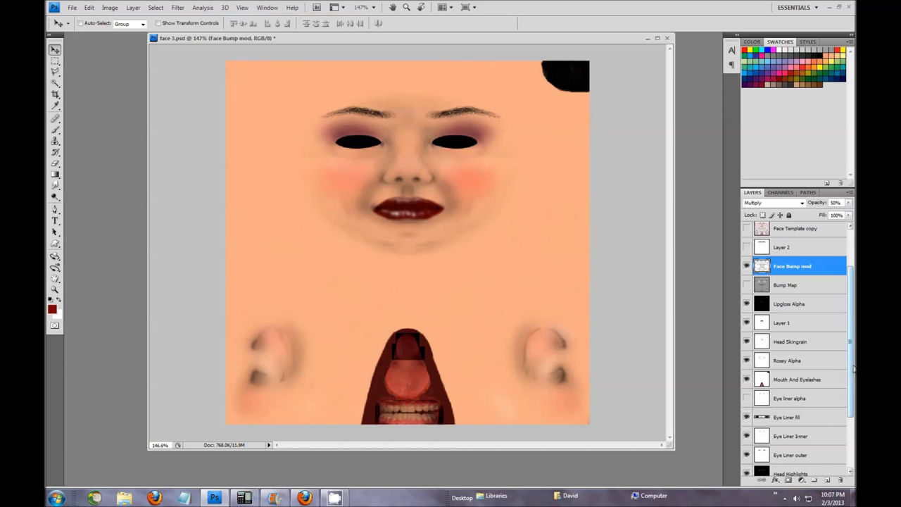
scroll(853, 369, up, 3)
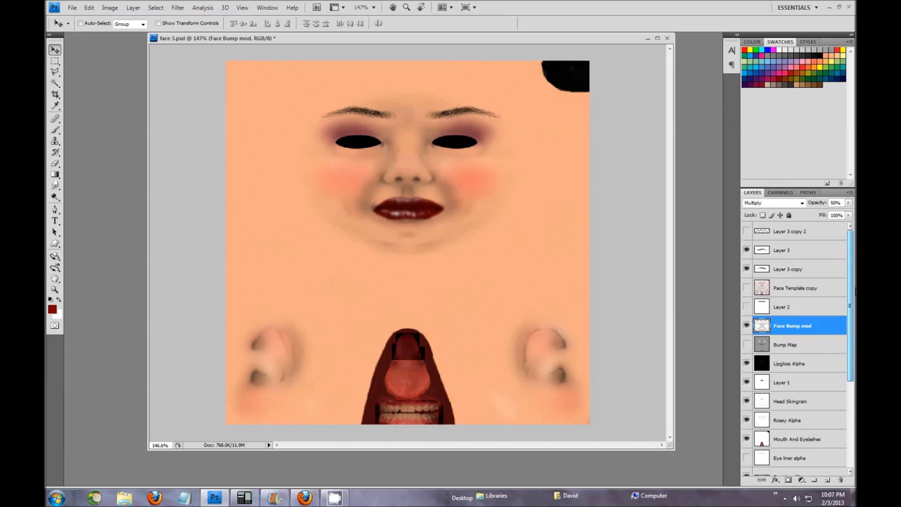
Make Layer 3 copy visible and Save As 'face 4.psd' in place of face 3.
click(746, 268)
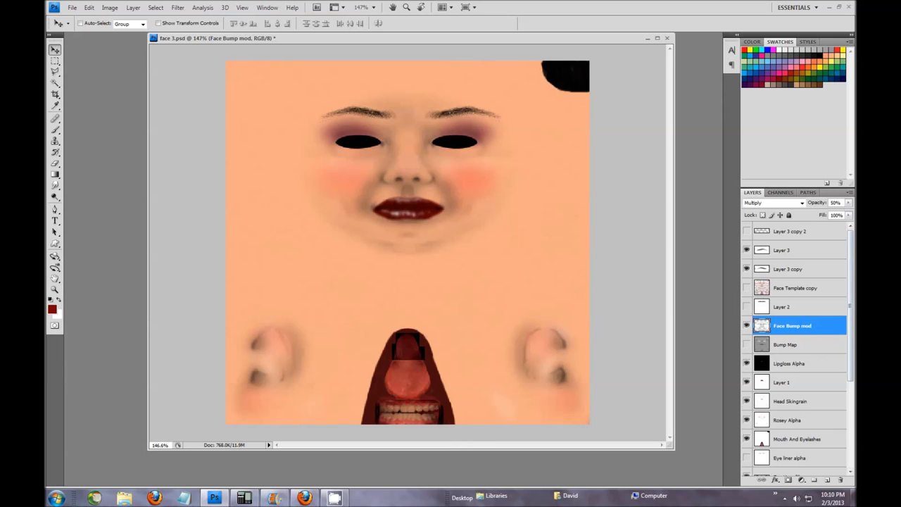
click(72, 7)
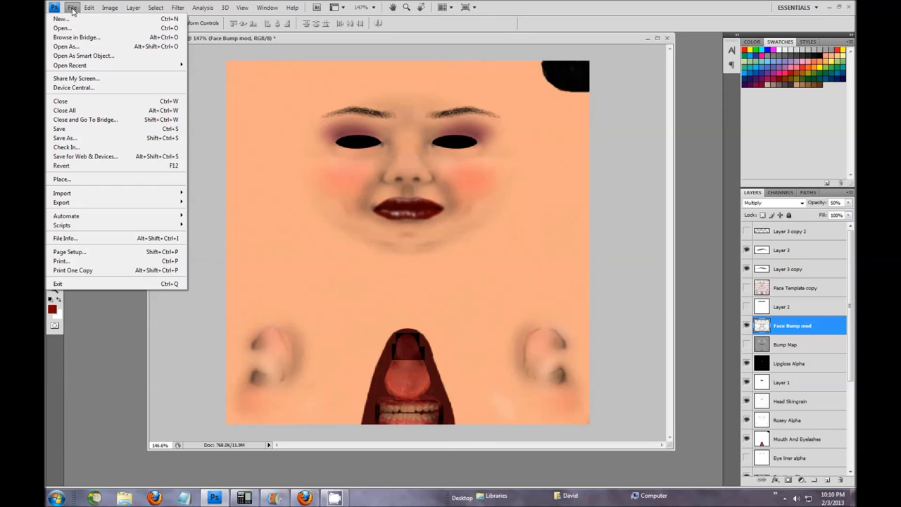
click(99, 143)
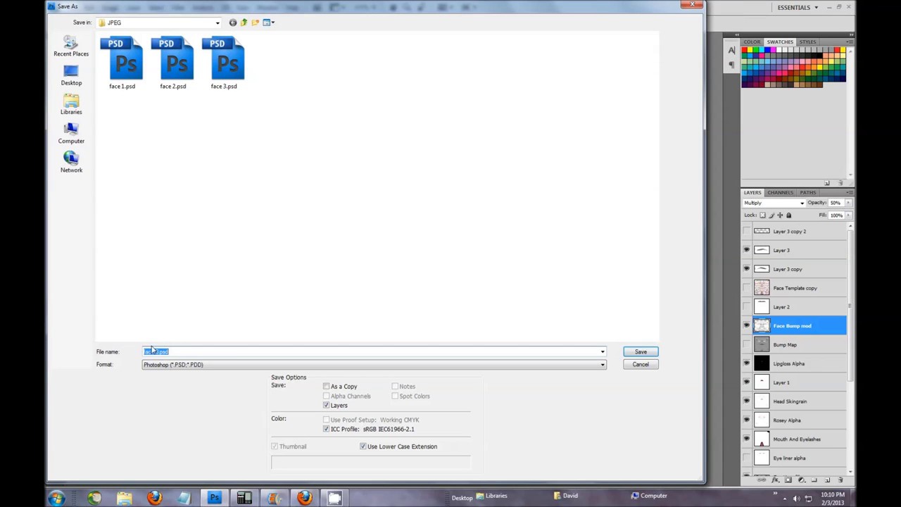
click(158, 354)
key(BackSpace)
click(639, 356)
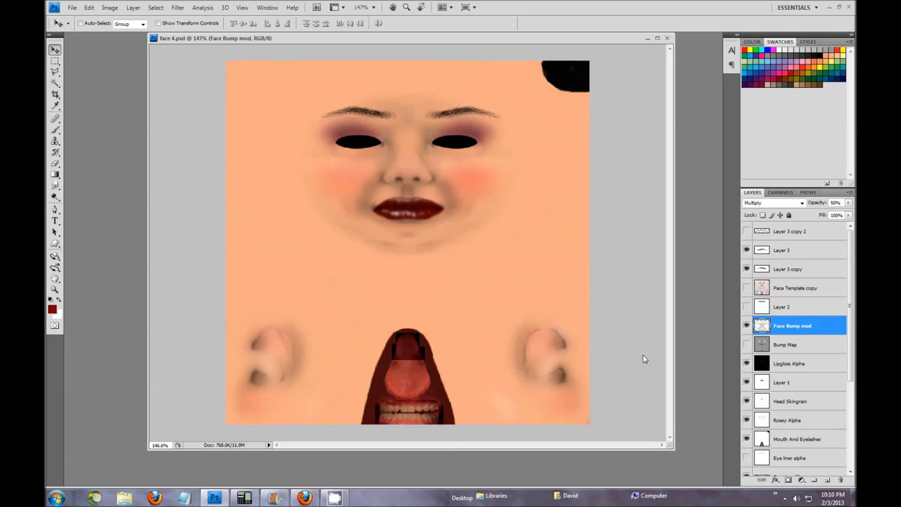
Confirm in Image Size that the face texture is 512 by 512 pixels.
click(110, 10)
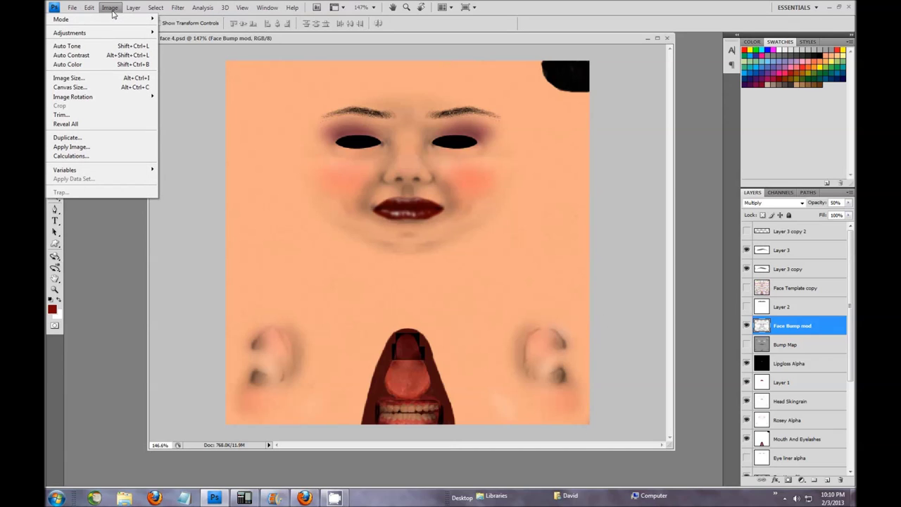
click(104, 78)
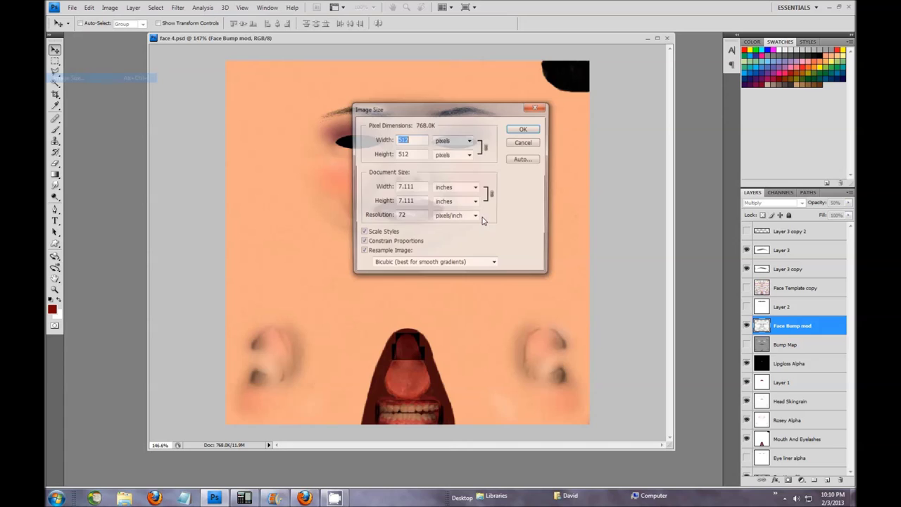
click(537, 130)
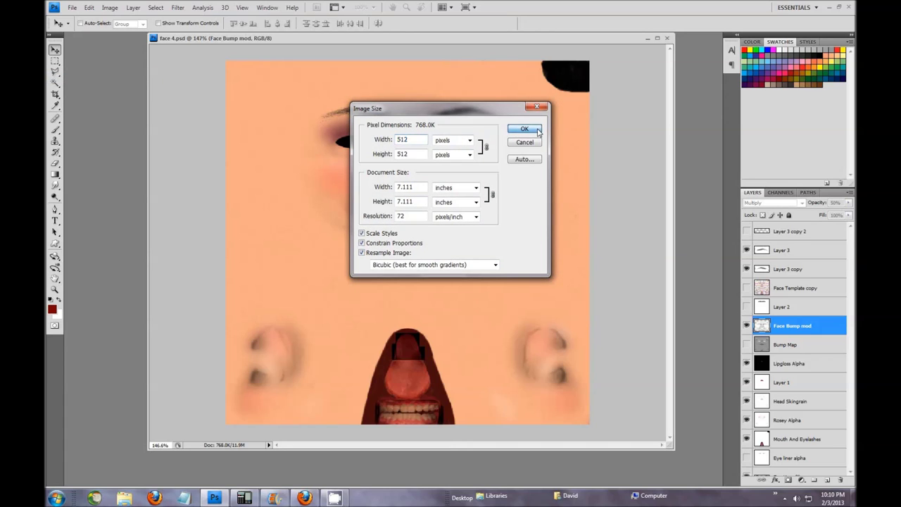
Save a copy as face 4.tga in Targa format at 24 bits per pixel.
click(71, 8)
click(89, 138)
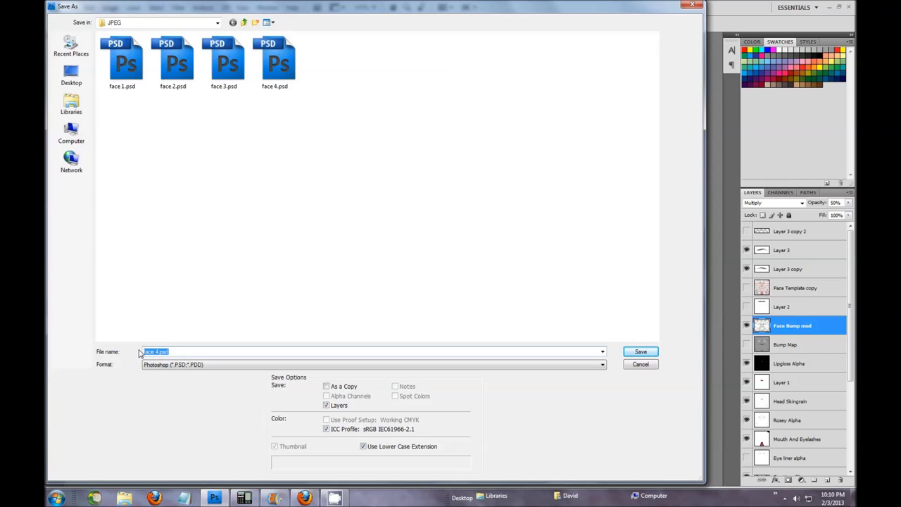
click(603, 365)
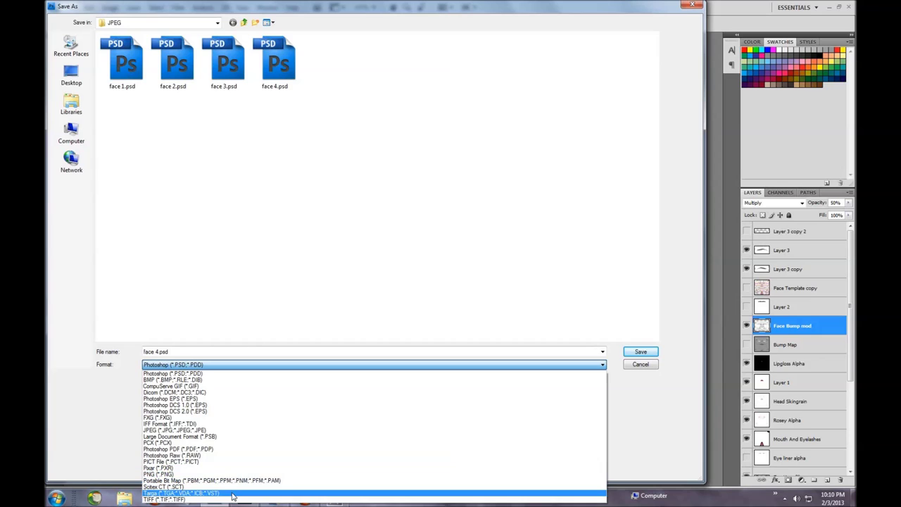
click(232, 494)
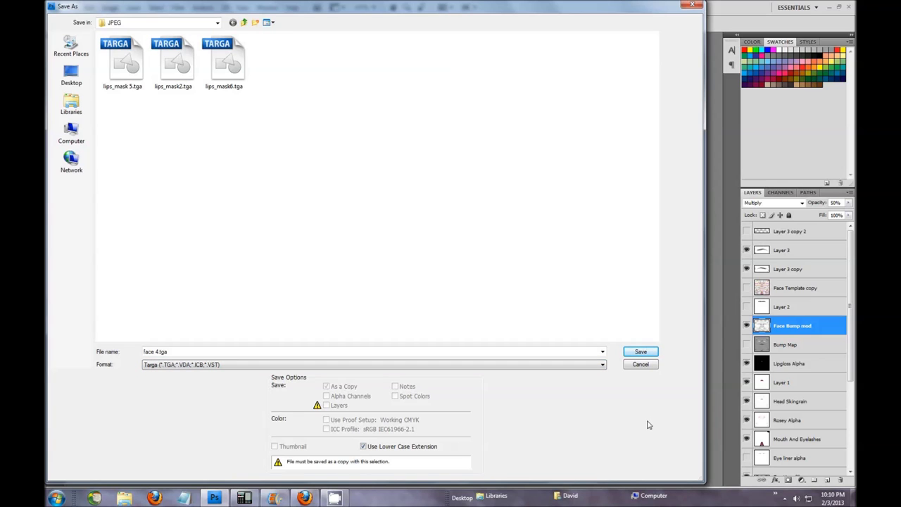
click(641, 352)
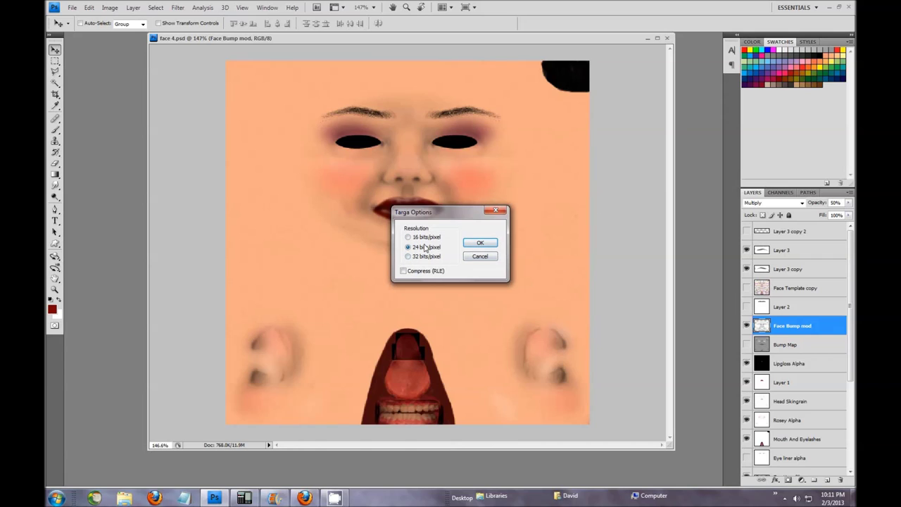
click(480, 242)
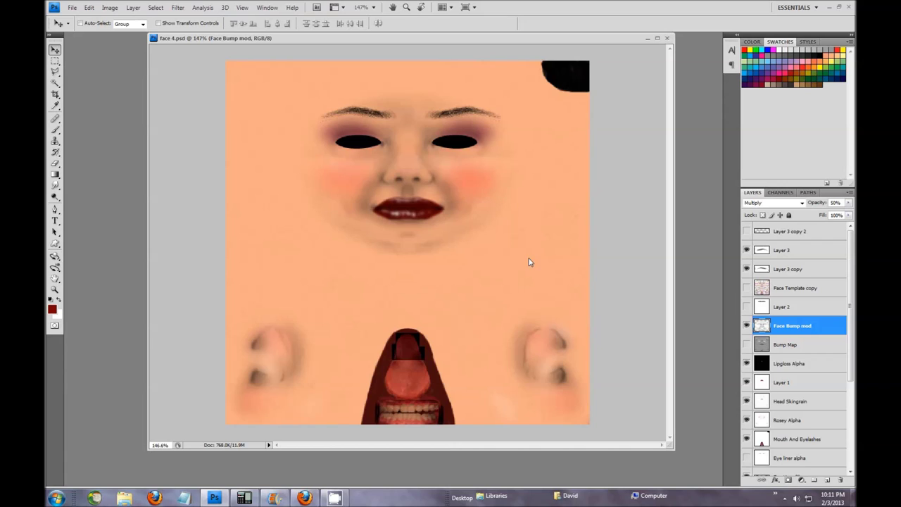
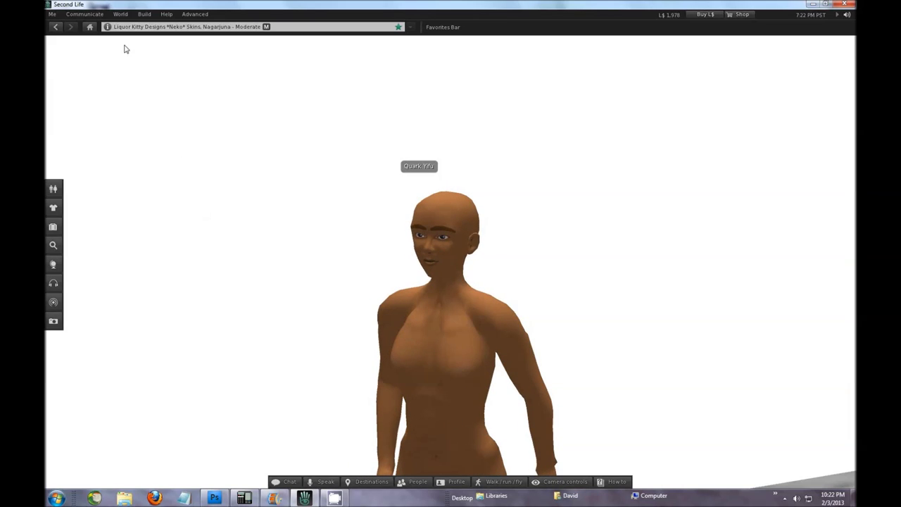
Start an L$10 image upload and browse into D:\Photoshop\Tutorials.
click(144, 14)
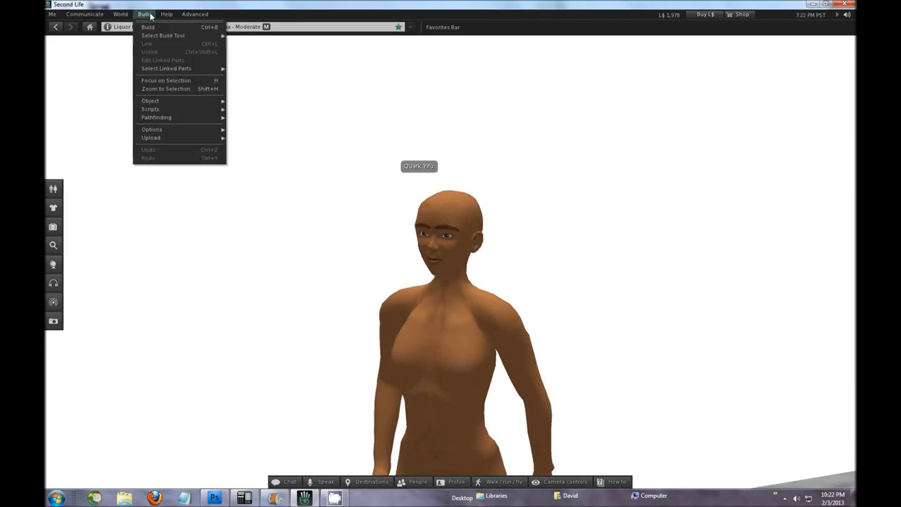
mouse_move(179, 137)
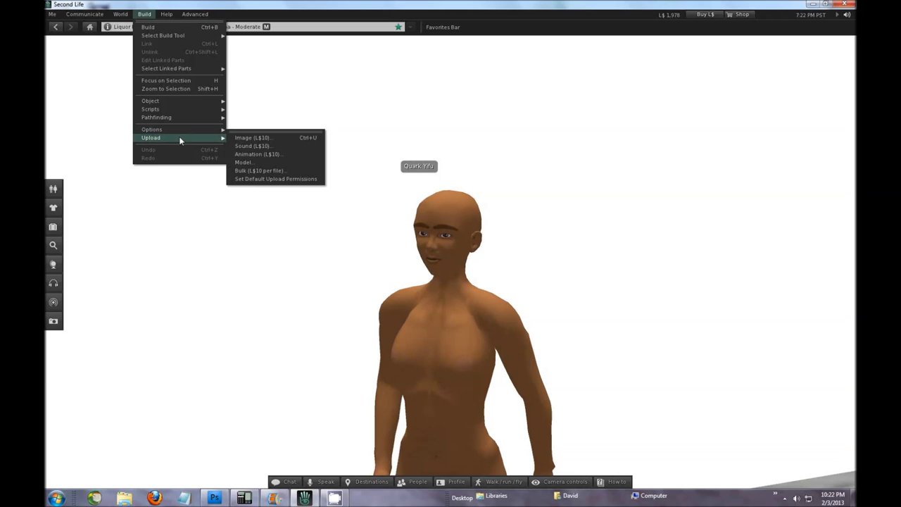
click(274, 140)
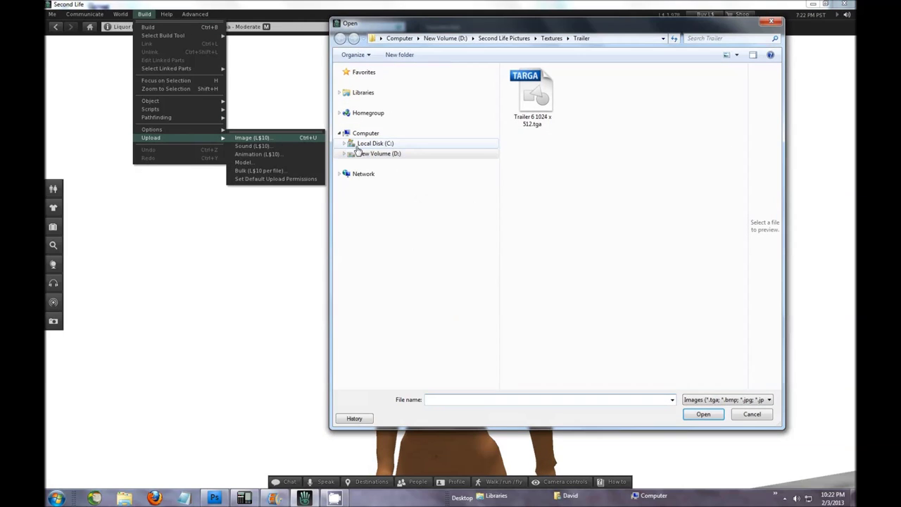
click(344, 155)
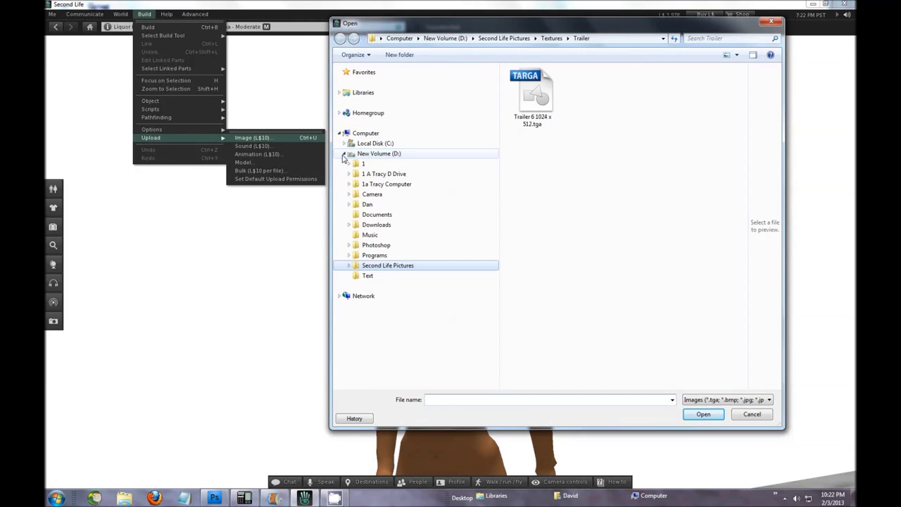
click(349, 245)
click(353, 255)
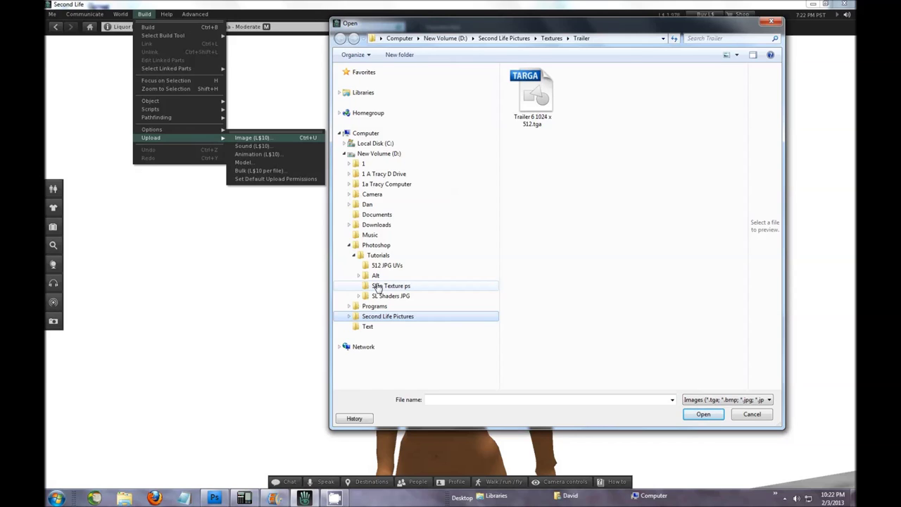
click(378, 287)
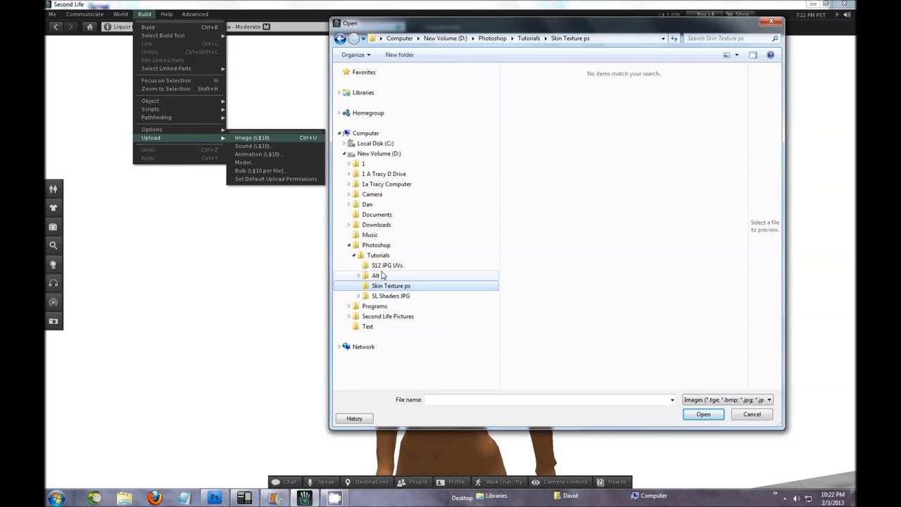
click(384, 256)
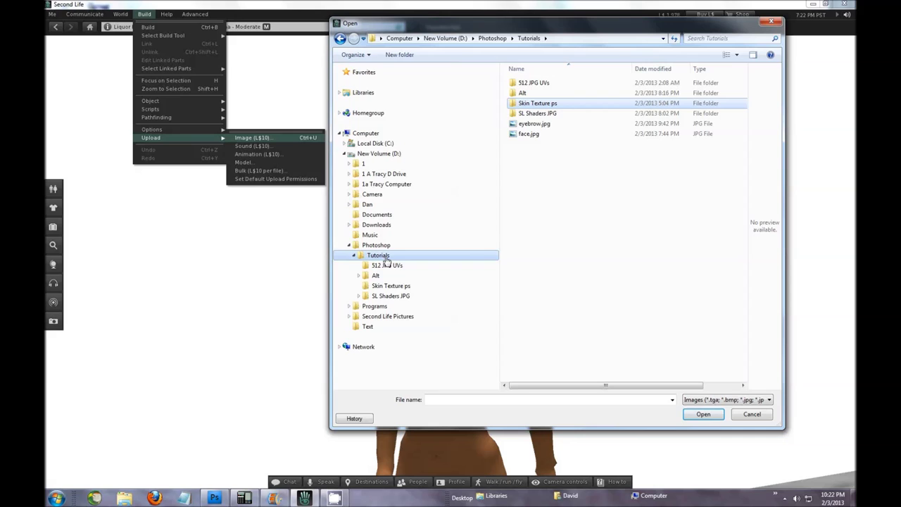
Choose face 4.tga from SL Shaders JPG\JPEG and open it for the L$10 upload.
click(527, 134)
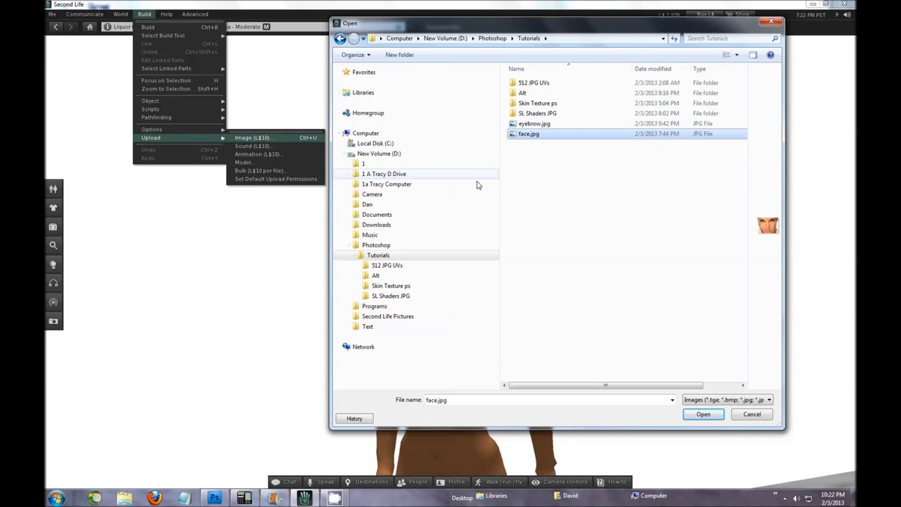
click(367, 287)
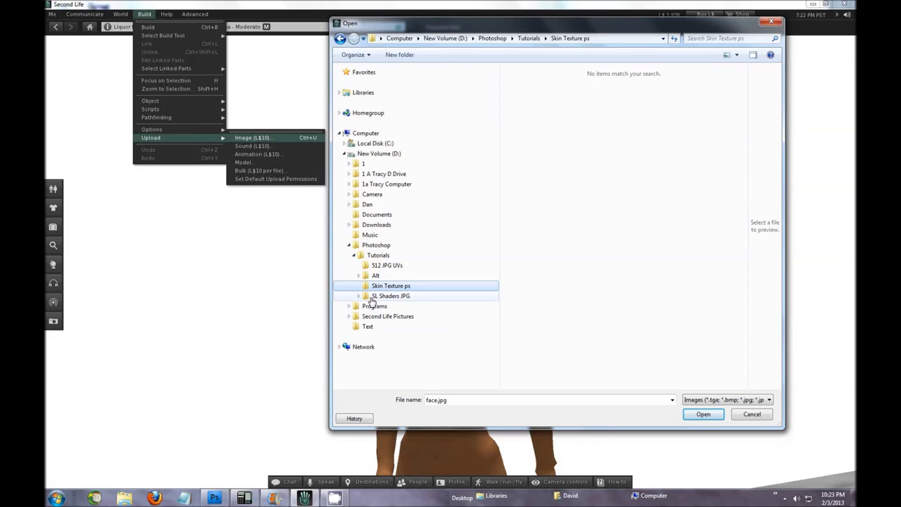
click(369, 297)
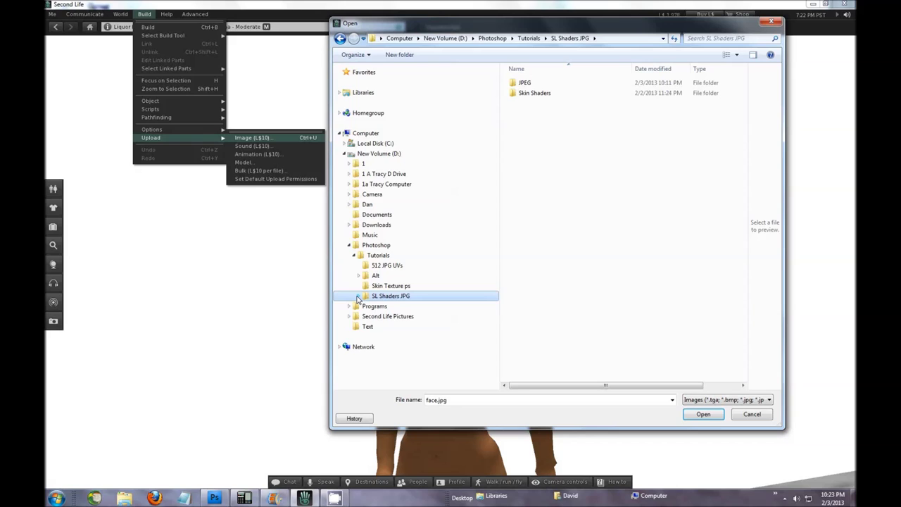
click(358, 296)
click(381, 308)
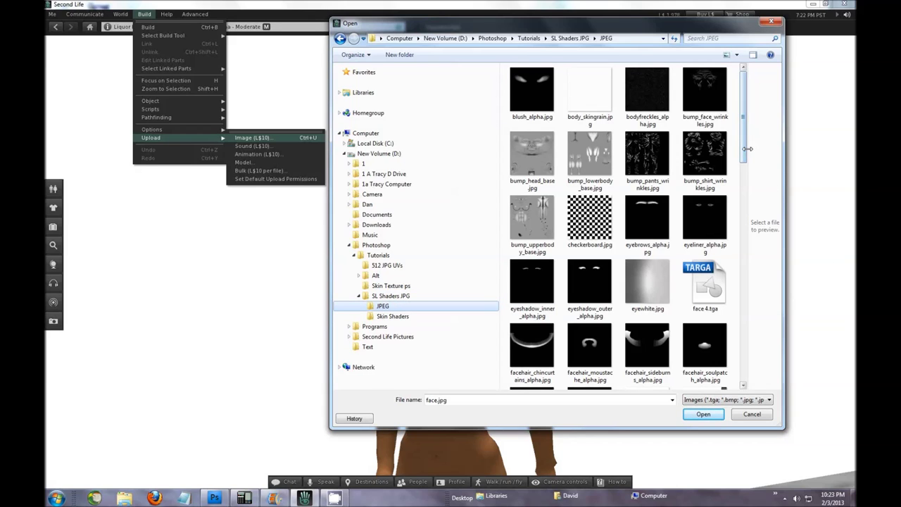
click(707, 293)
click(703, 414)
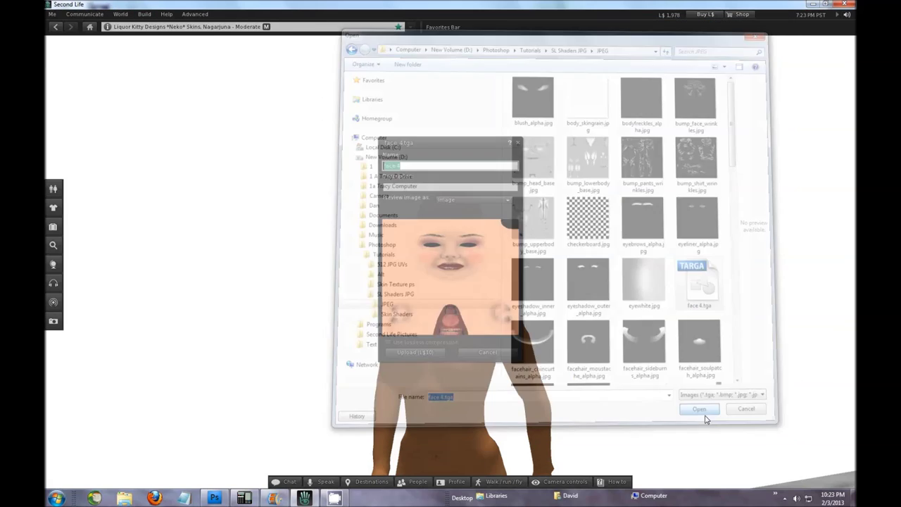
click(426, 352)
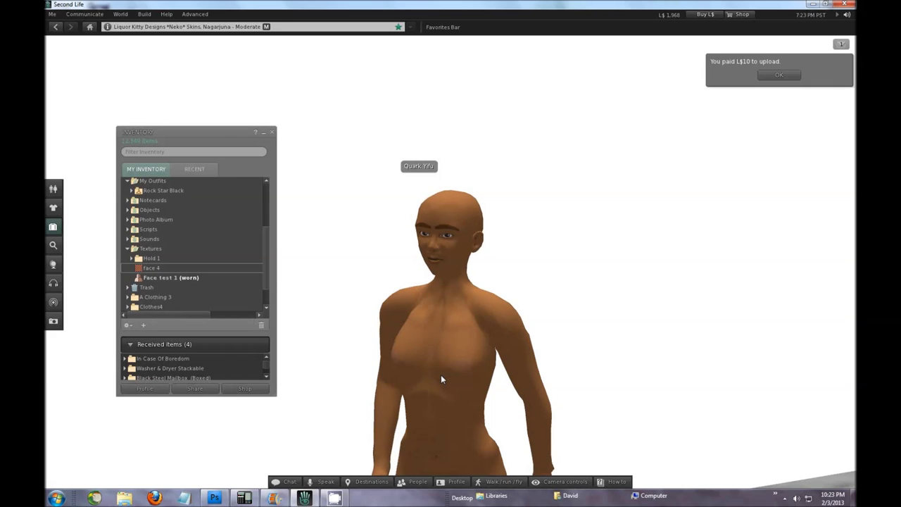
Create a new skin named Face 4 in the Textures folder.
click(155, 248)
right_click(155, 249)
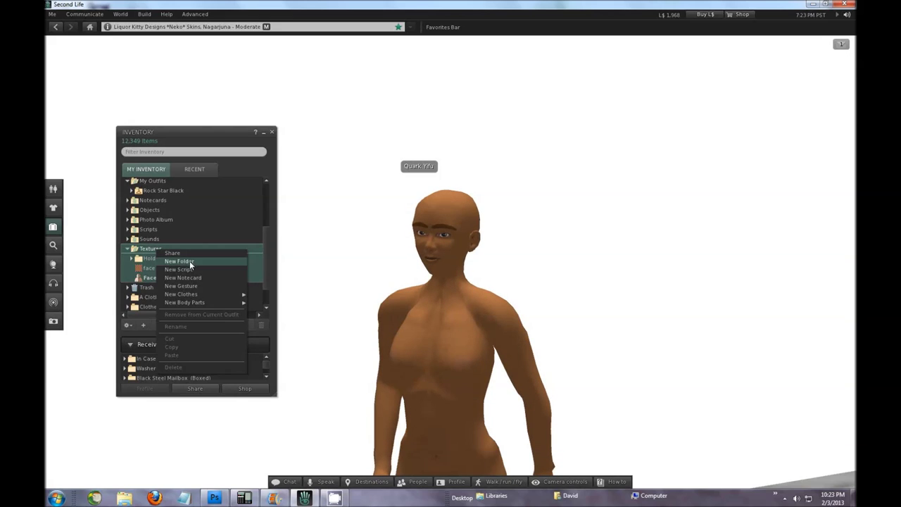
mouse_move(213, 304)
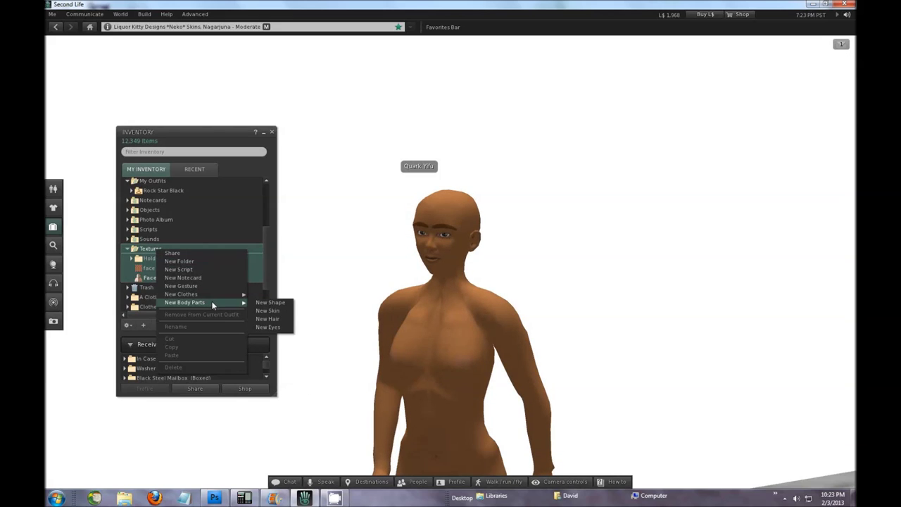
click(274, 311)
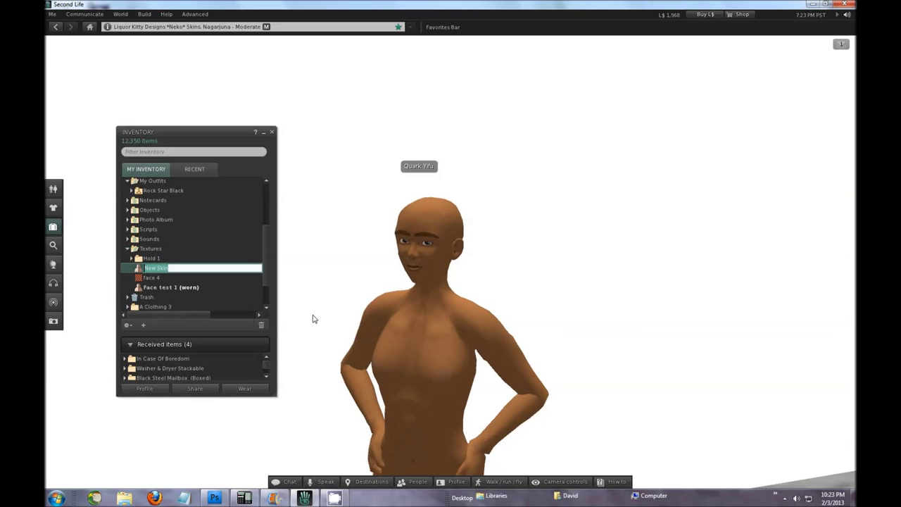
text(face)
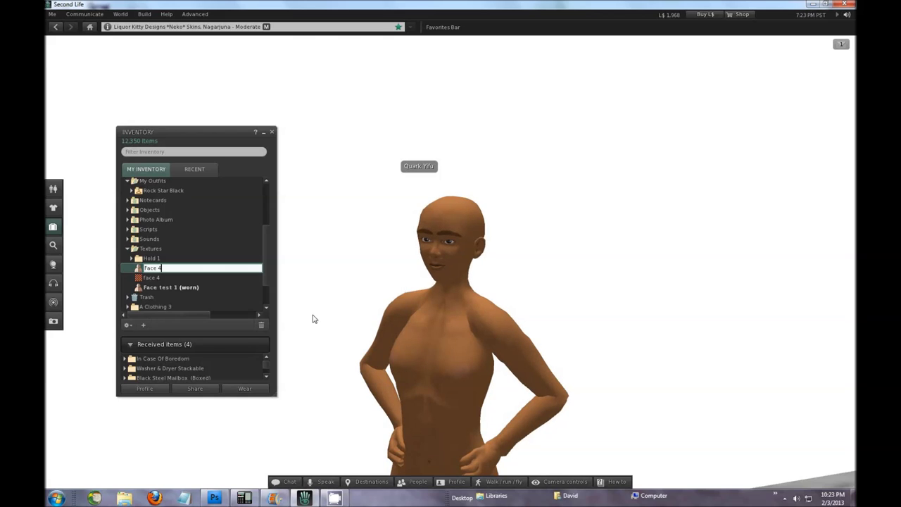
text( 4)
key(Return)
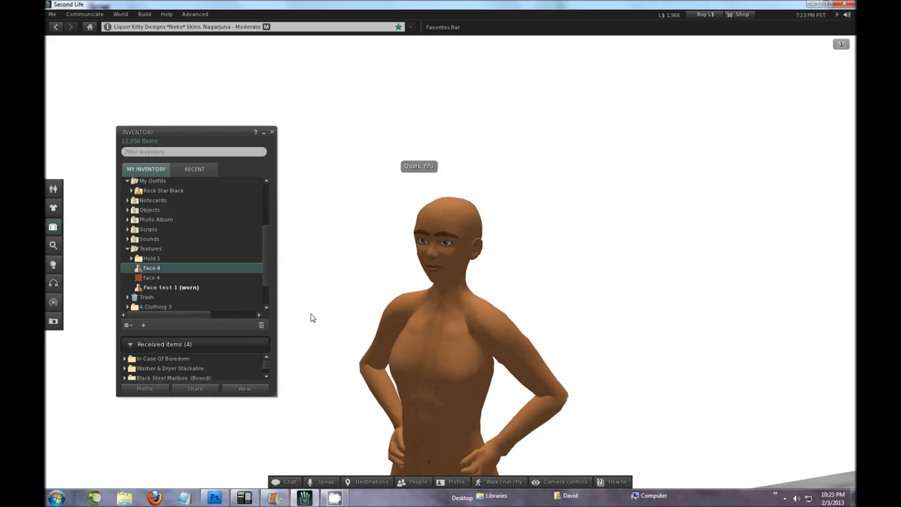
Wear the Face 4 skin on the avatar.
right_click(161, 266)
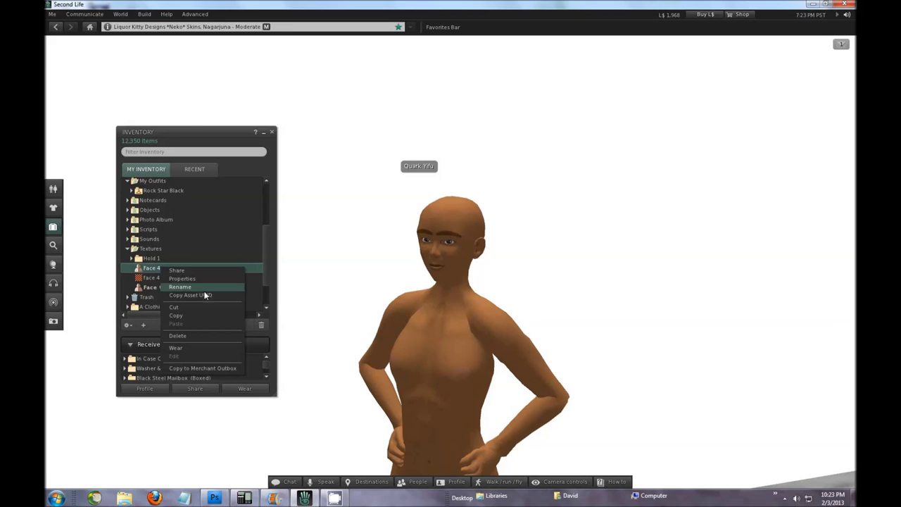
click(198, 346)
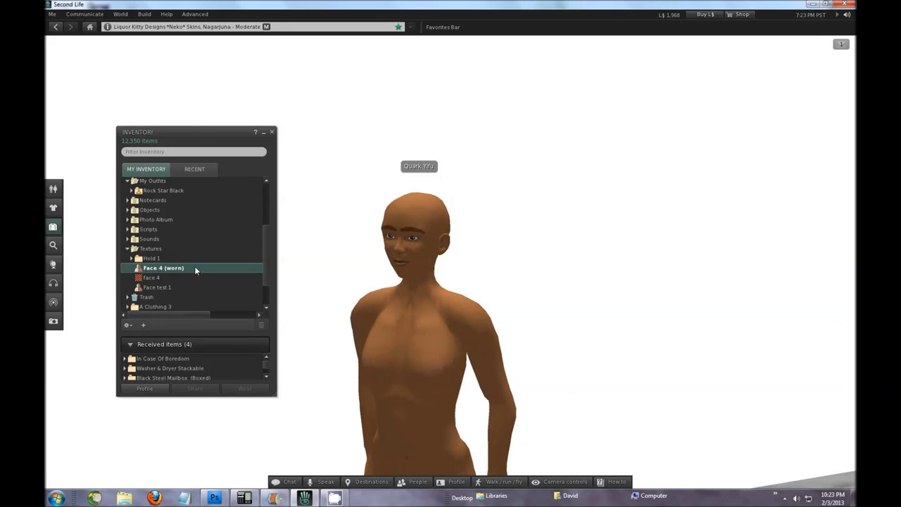
right_click(414, 394)
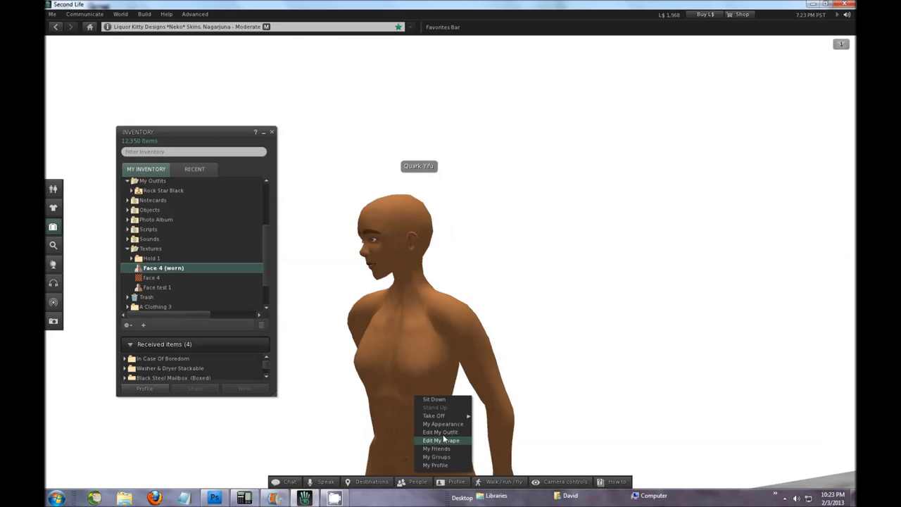
Open and close the avatar's appearance and shape editors.
click(446, 425)
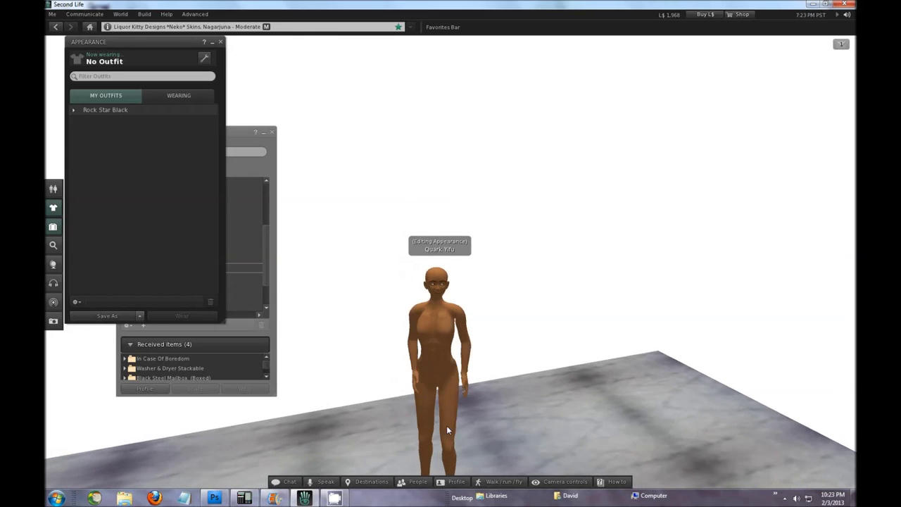
click(221, 41)
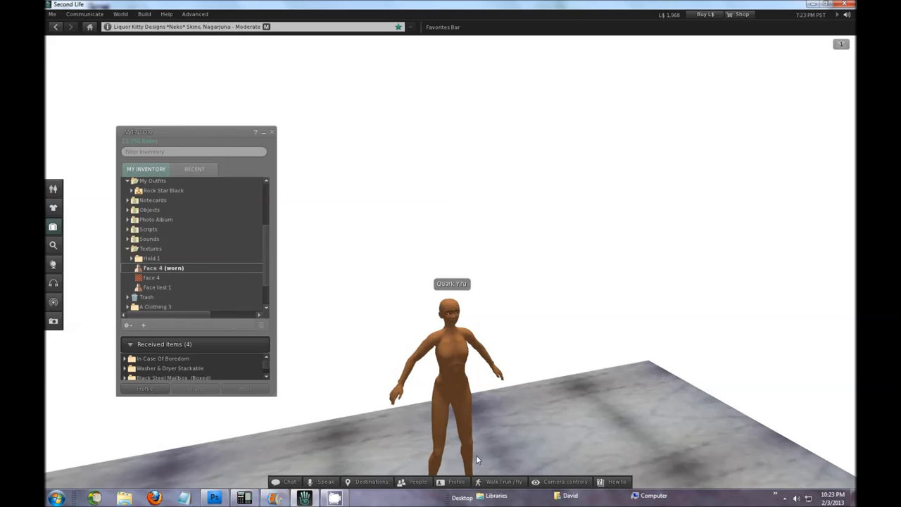
right_click(448, 371)
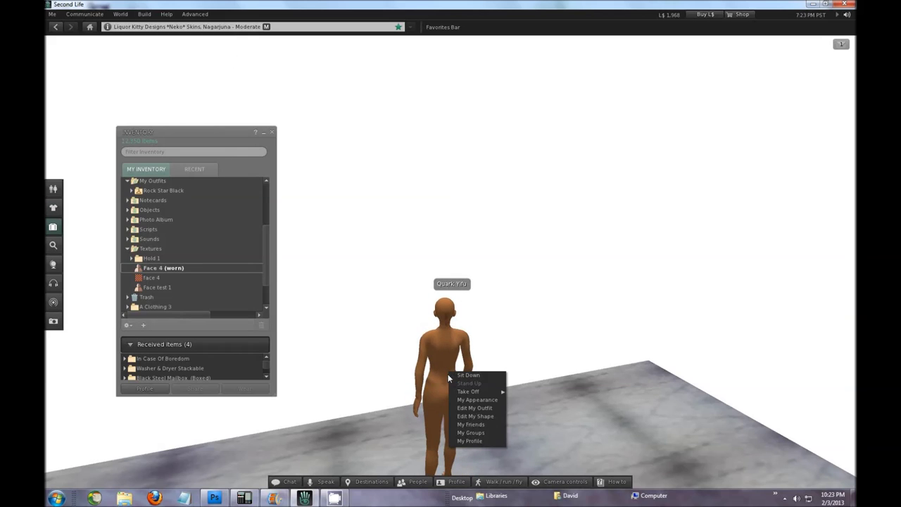
click(493, 417)
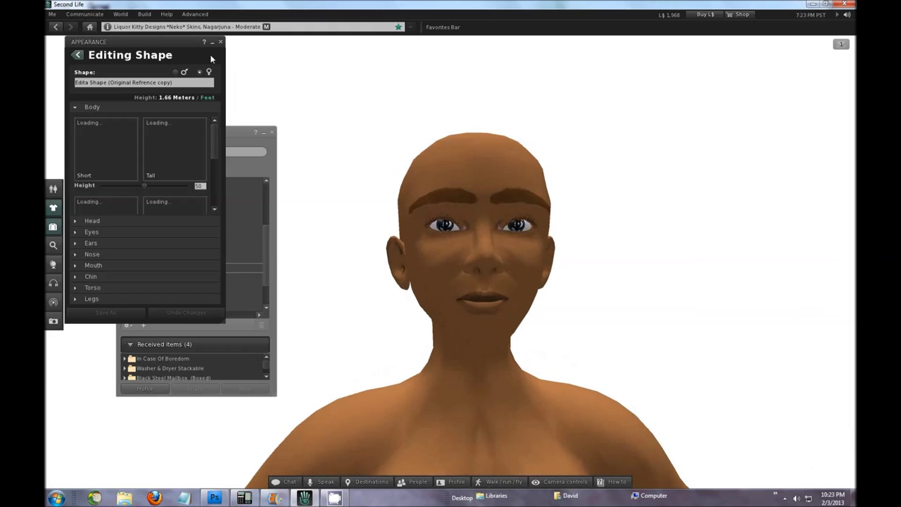
click(220, 42)
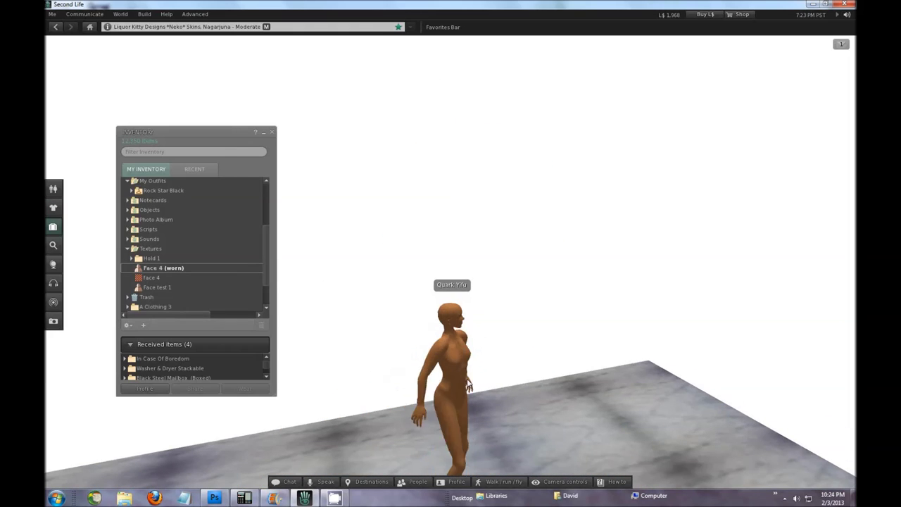
Open the outfit editor, select the Face 4 skin under Body Parts and edit it.
right_click(447, 354)
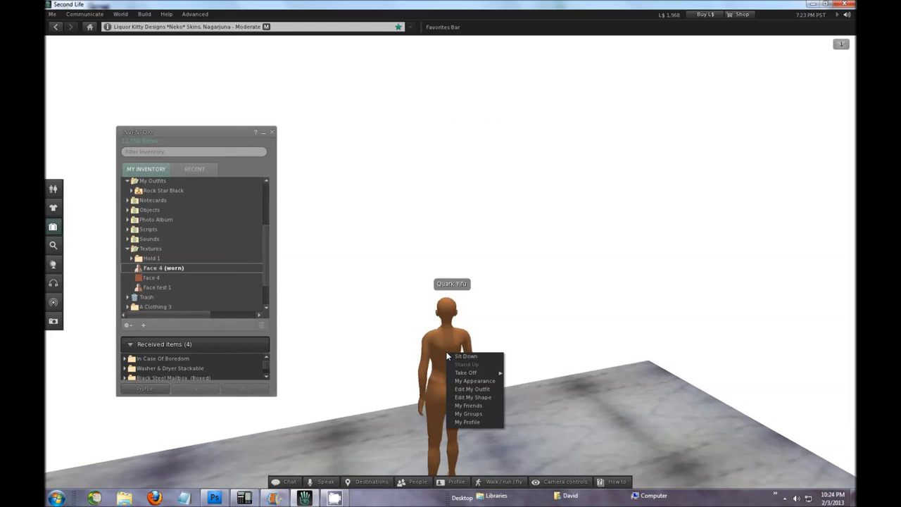
click(484, 388)
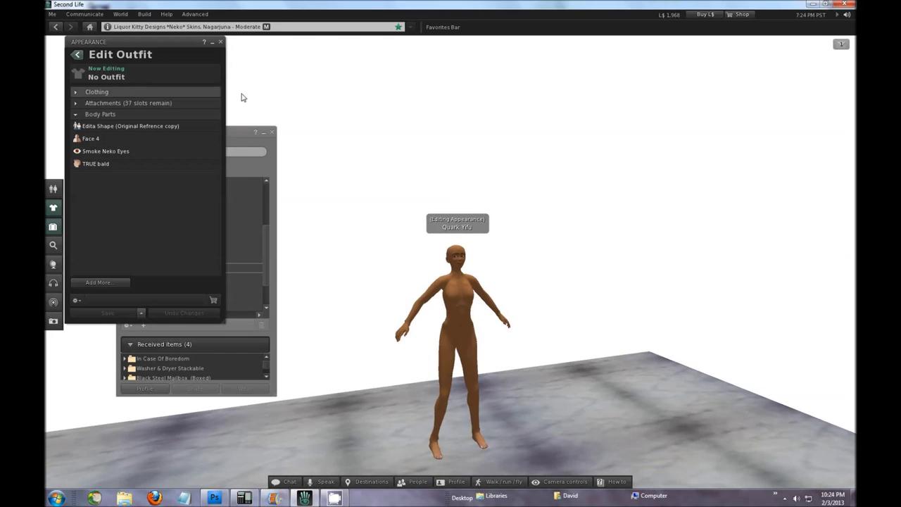
click(272, 132)
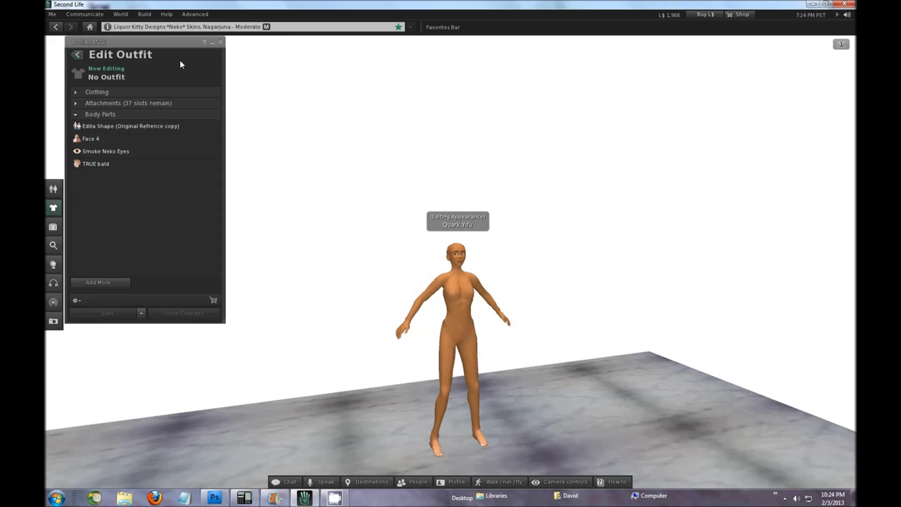
drag(167, 44, 274, 145)
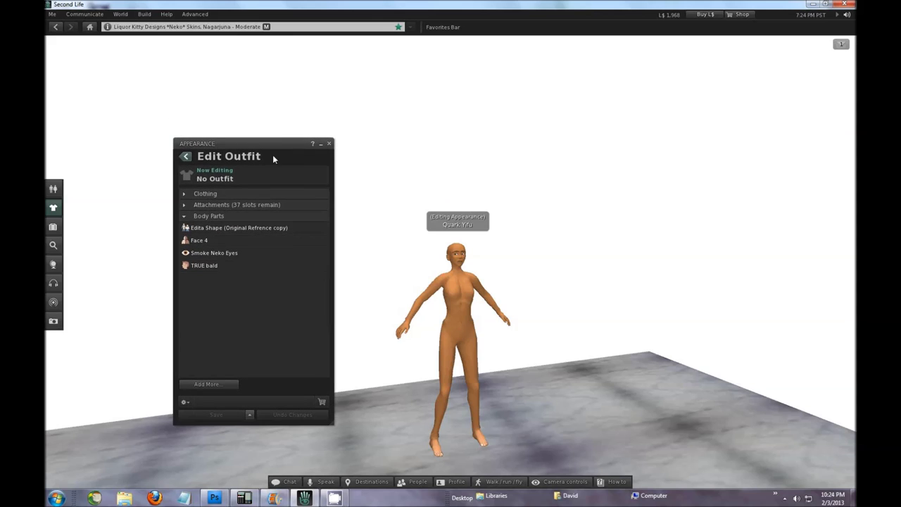
click(227, 245)
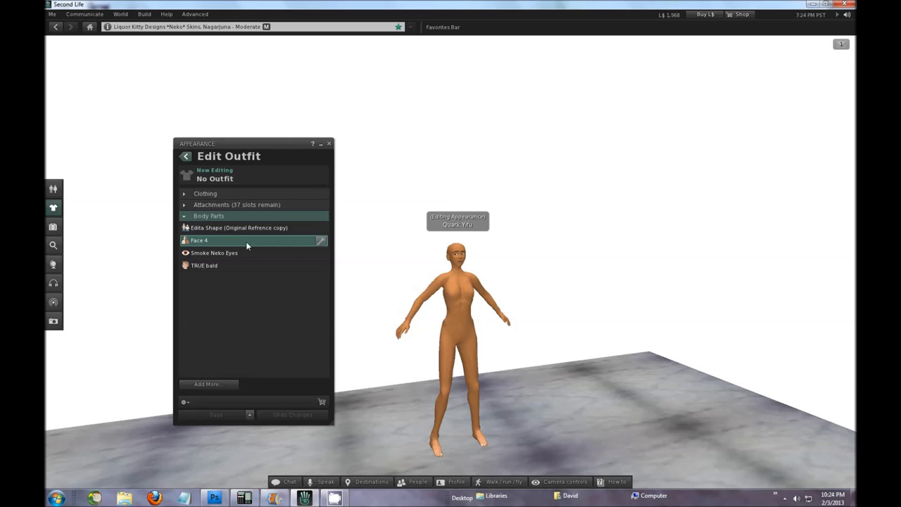
click(321, 240)
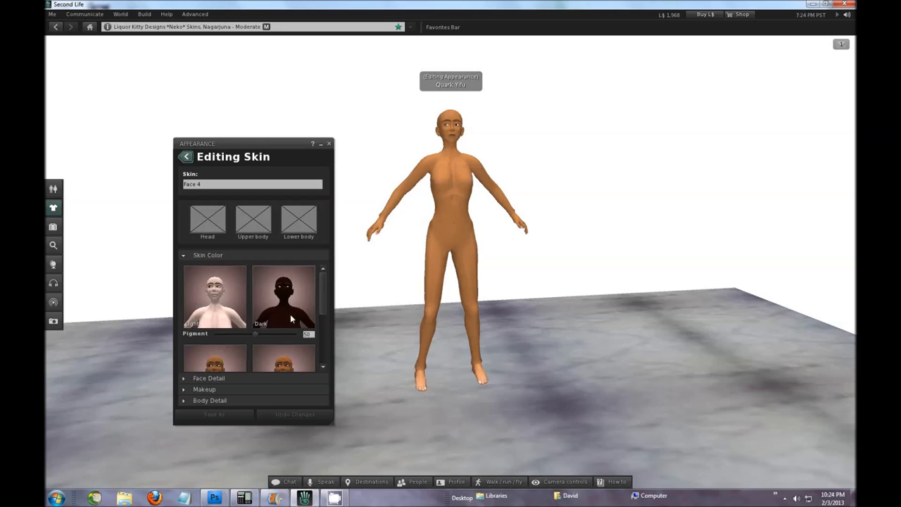
Apply the face 4 texture from My Inventory > Textures to the skin's Head slot.
click(451, 143)
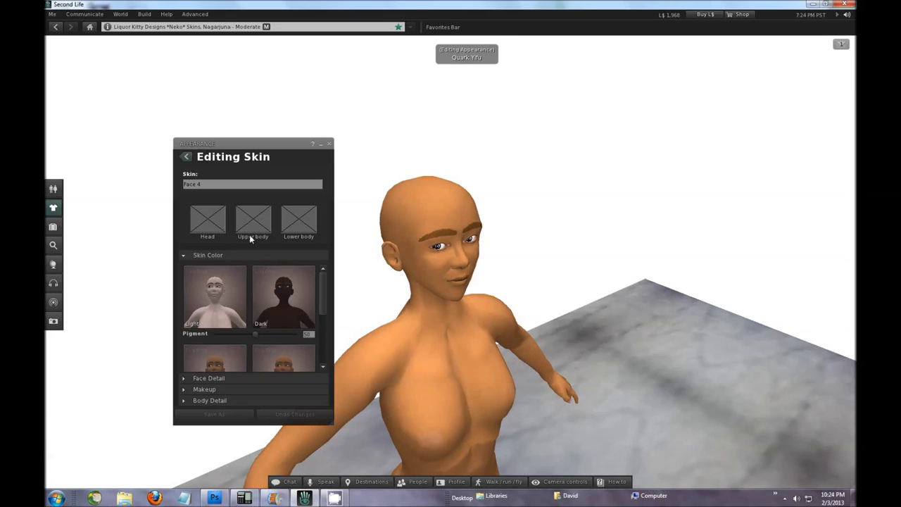
click(205, 222)
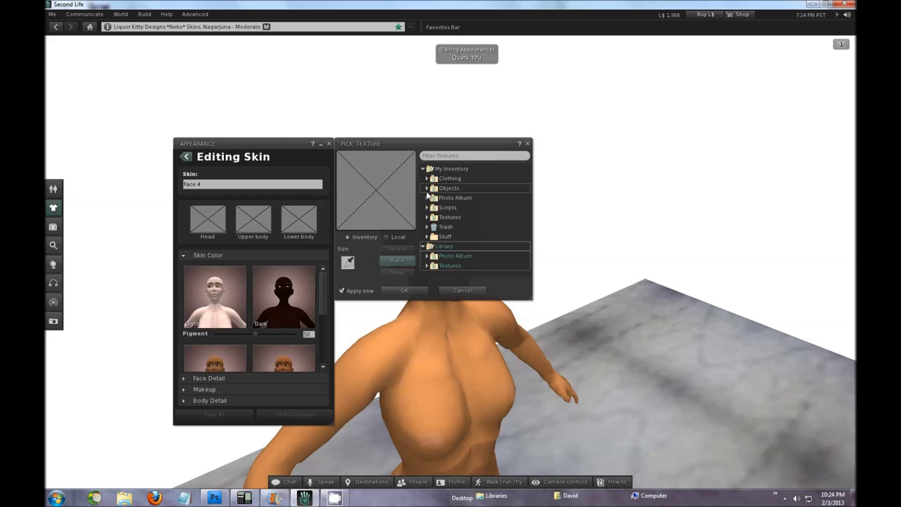
click(427, 218)
click(450, 237)
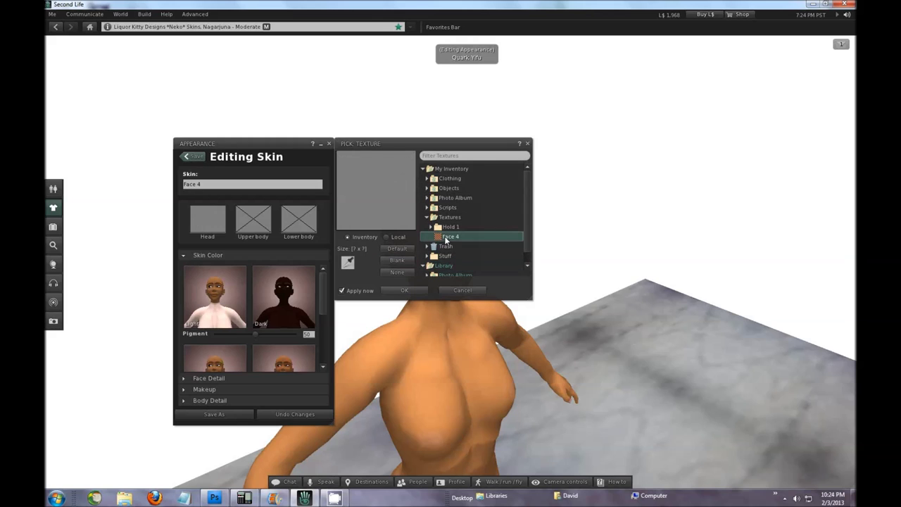
click(404, 290)
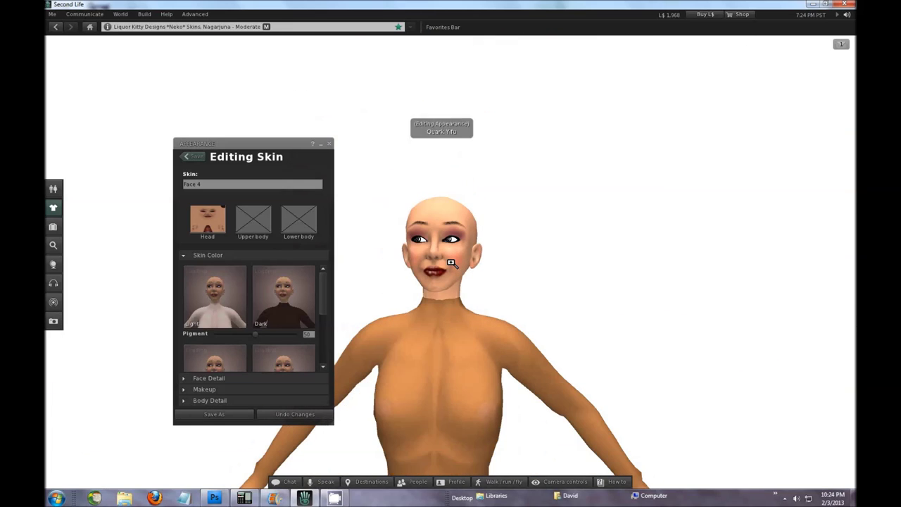
Zoom the camera in on the avatar's newly textured face.
scroll(450, 263, up, 3)
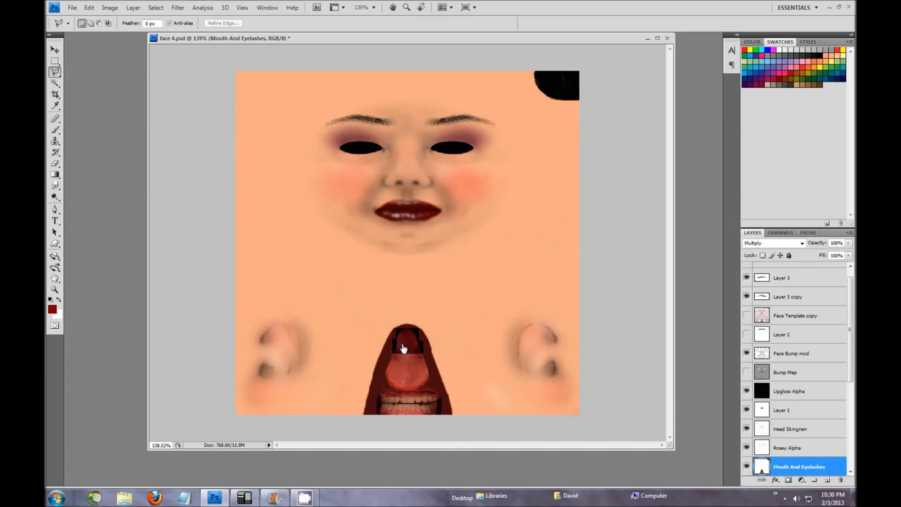
Show the Face Template copy layer over the texture and toggle it to compare.
click(747, 316)
scroll(395, 437, up, 6)
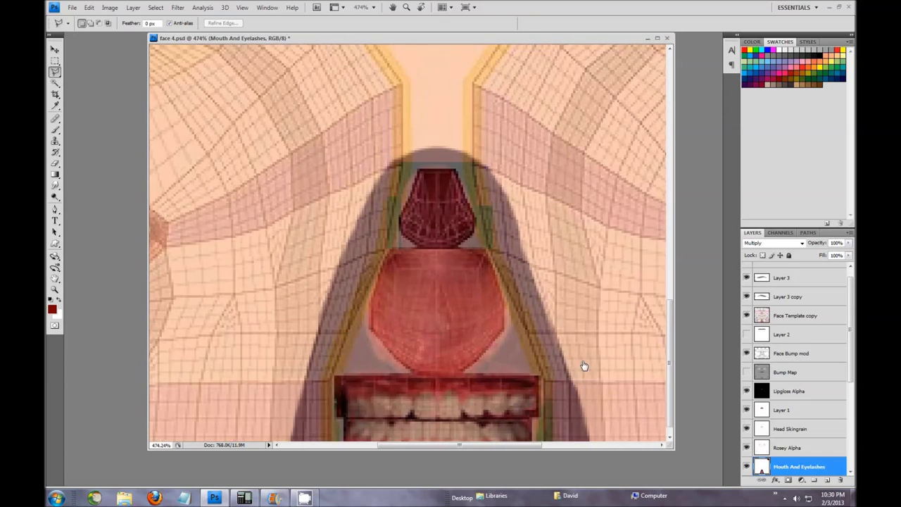
scroll(583, 365, down, 5)
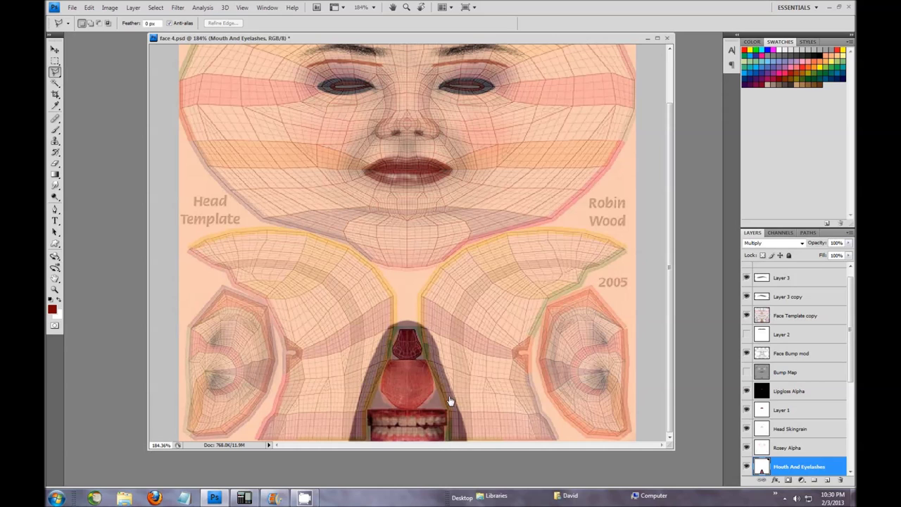
click(748, 317)
click(747, 317)
Toggle the Mouth And Eyelashes layer to compare and zoom to 474% on the mouth.
click(747, 467)
click(747, 468)
click(747, 468)
click(747, 467)
scroll(371, 431, up, 3)
scroll(416, 431, up, 2)
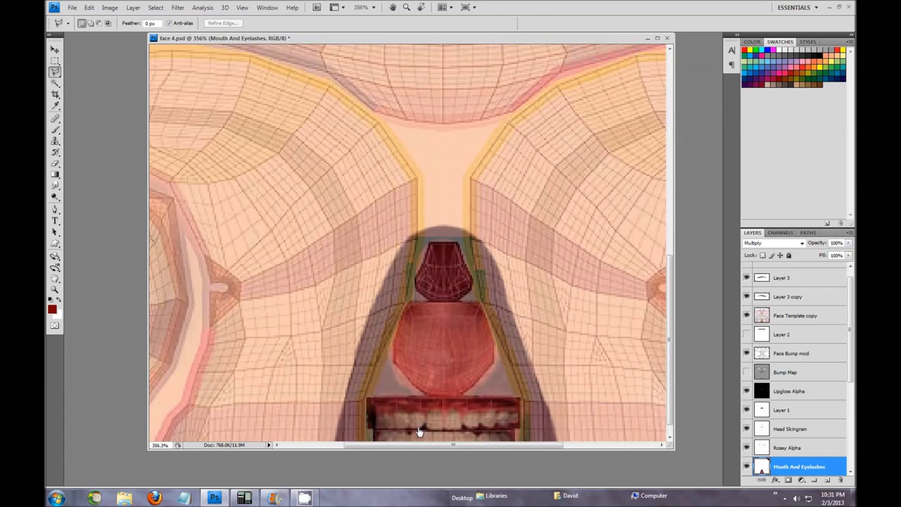
scroll(412, 352, down, 1)
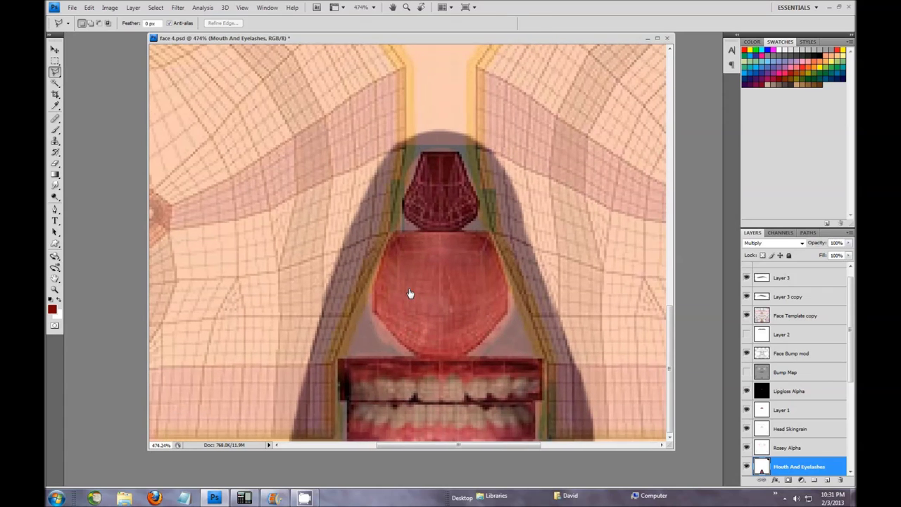
click(56, 74)
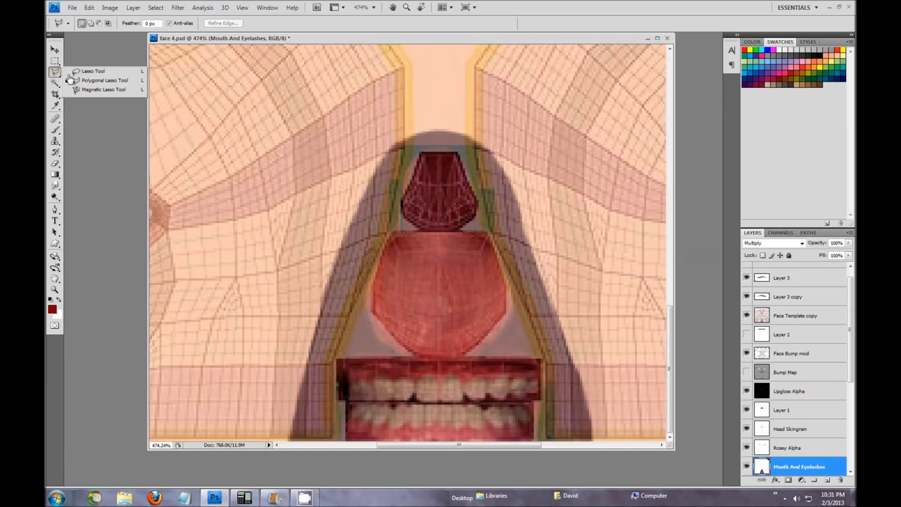
Polygonal-lasso the throat, tongue and teeth area and copy it to a new layer.
click(129, 83)
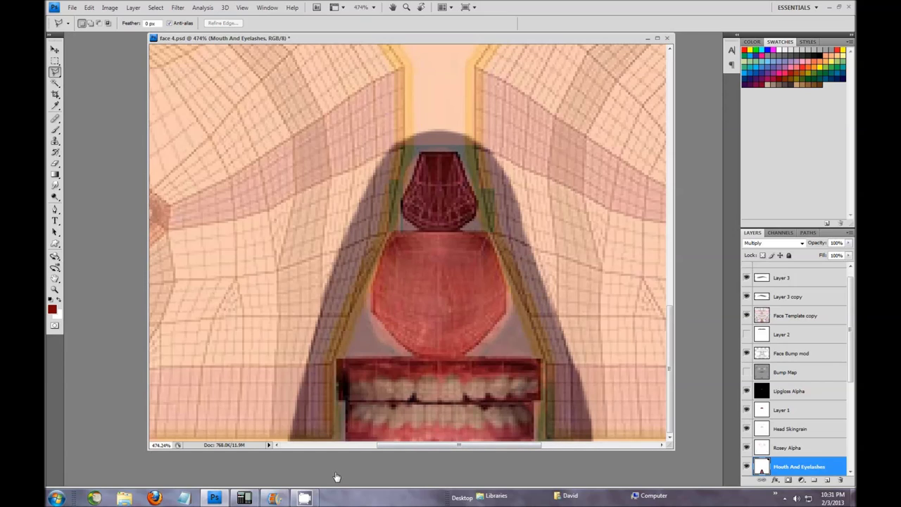
click(335, 439)
click(336, 365)
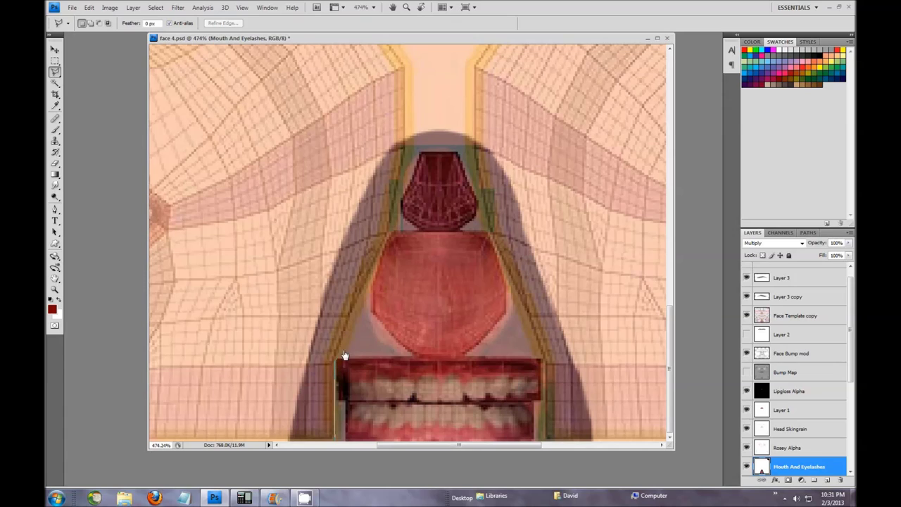
click(392, 231)
click(407, 148)
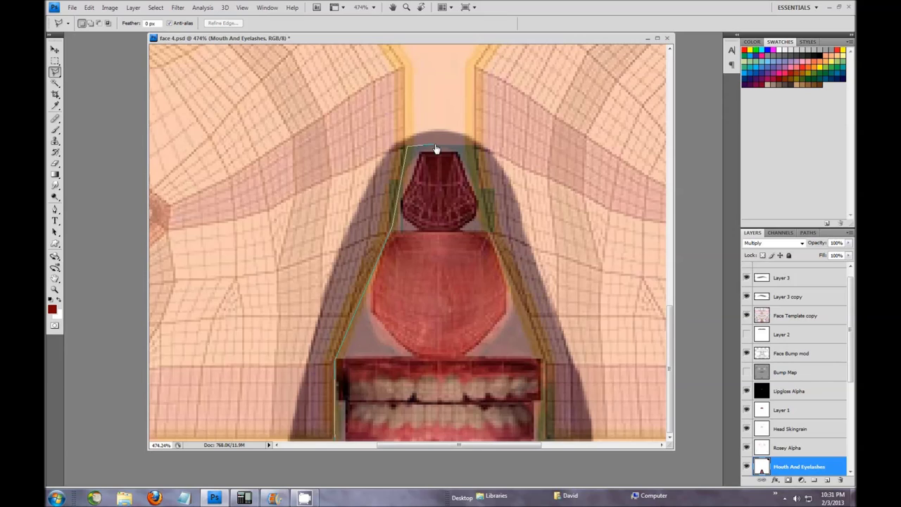
click(470, 148)
click(489, 234)
click(543, 365)
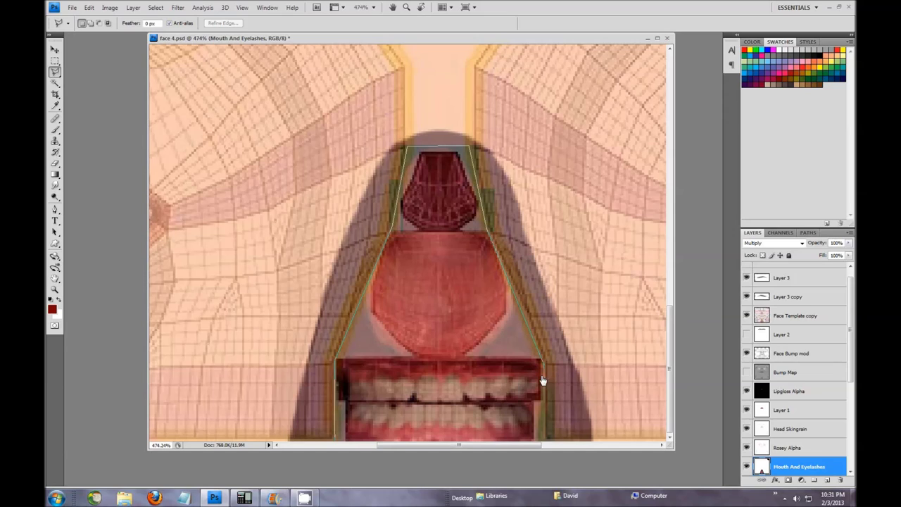
click(544, 444)
click(336, 445)
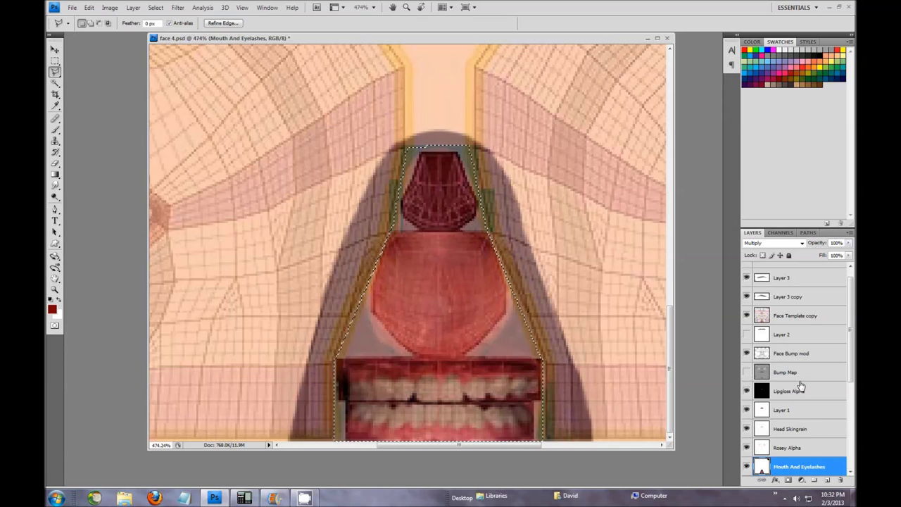
key(ctrl+j)
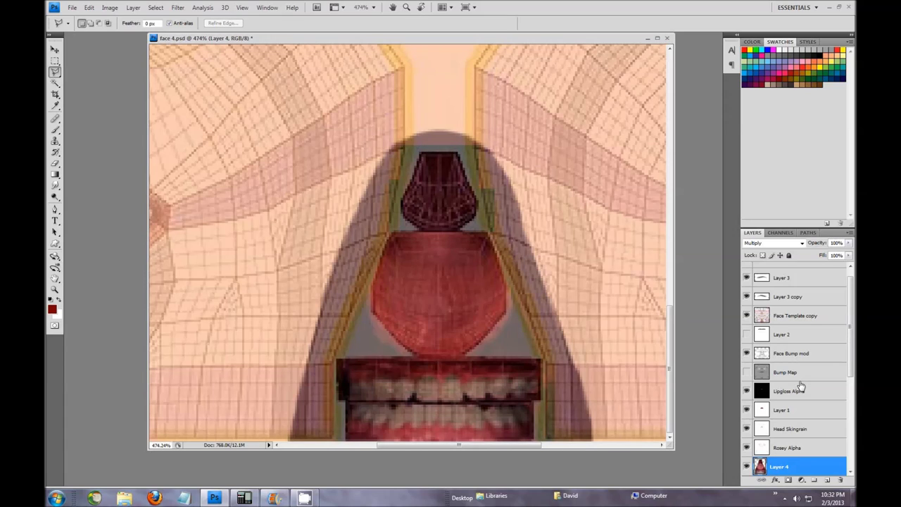
Check Layer 4 by toggling Mouth And Eyelashes, then select that layer and marquee around the mouth.
drag(852, 376, 854, 422)
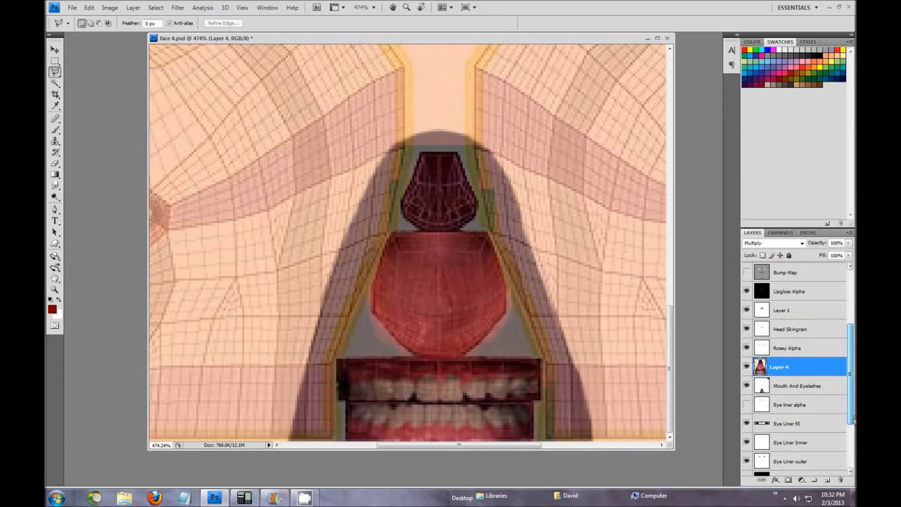
click(747, 387)
click(747, 387)
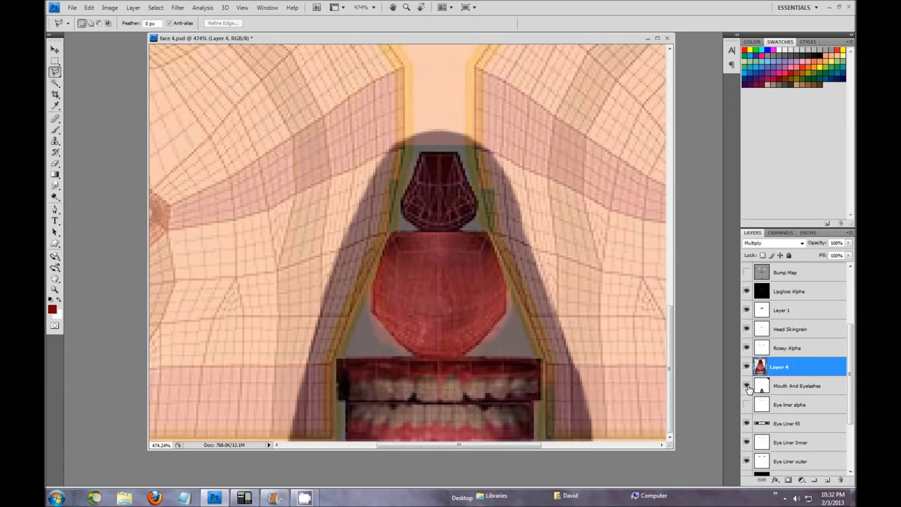
click(787, 393)
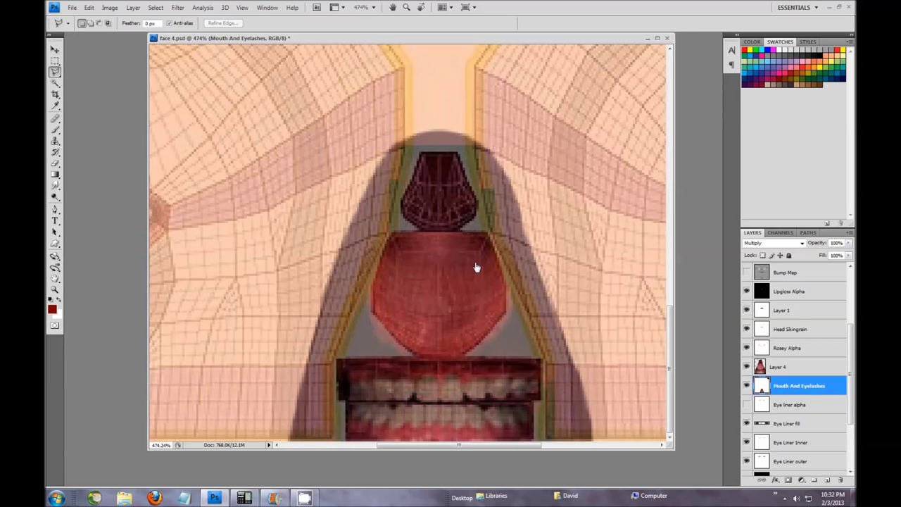
click(55, 61)
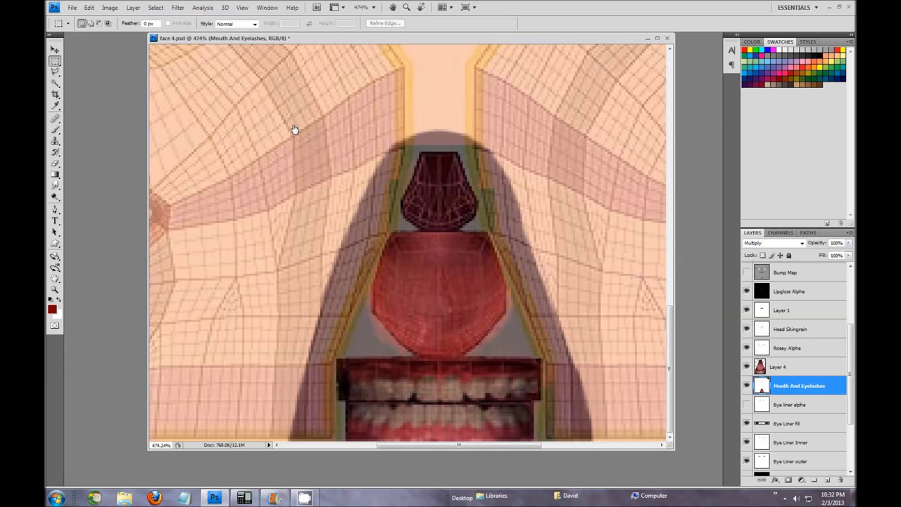
drag(396, 159, 602, 462)
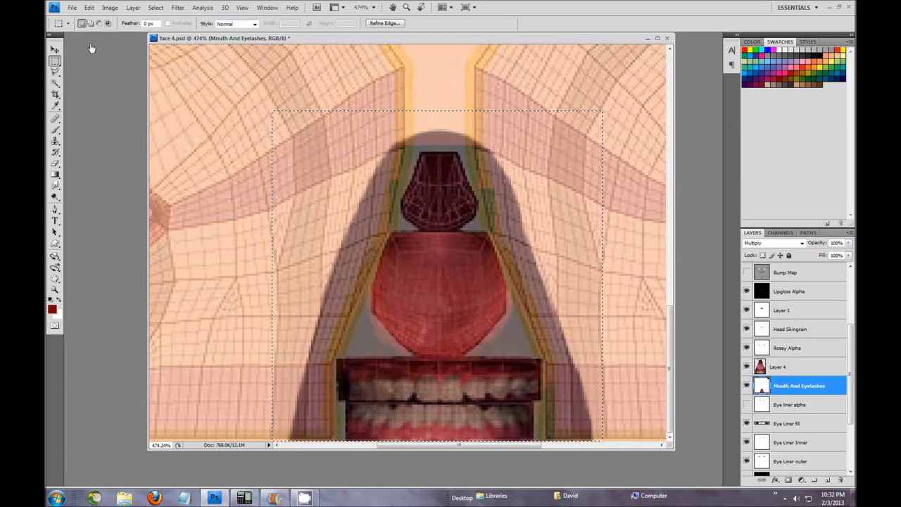
Fill the rectangle around the mouth with White via Edit > Fill, then deselect.
click(86, 8)
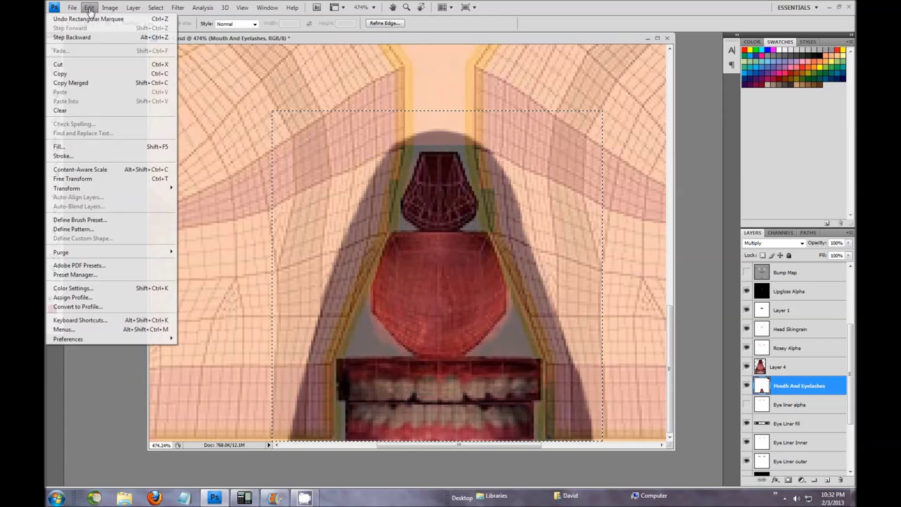
click(87, 145)
click(562, 139)
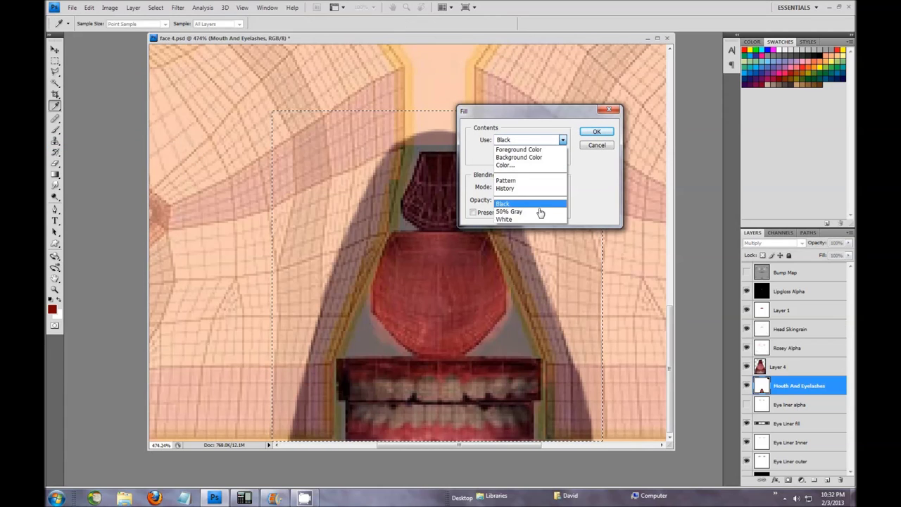
click(540, 224)
click(597, 132)
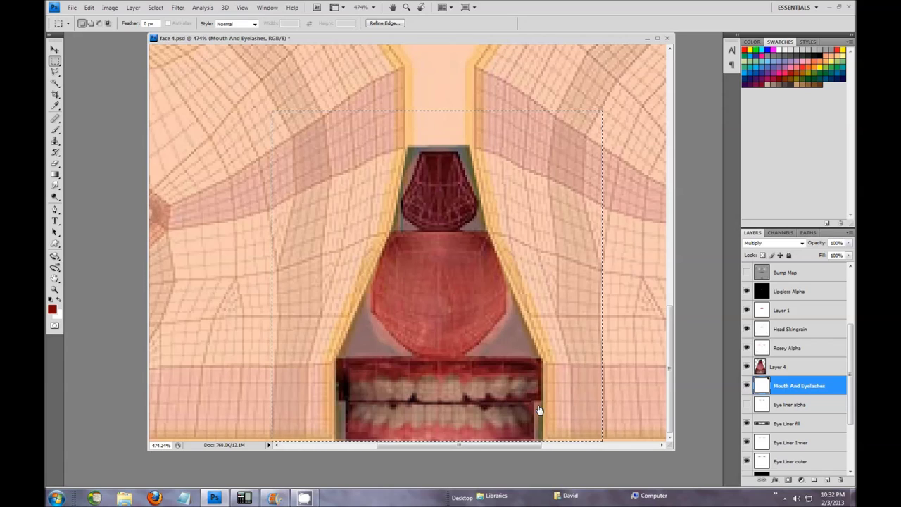
key(ctrl+d)
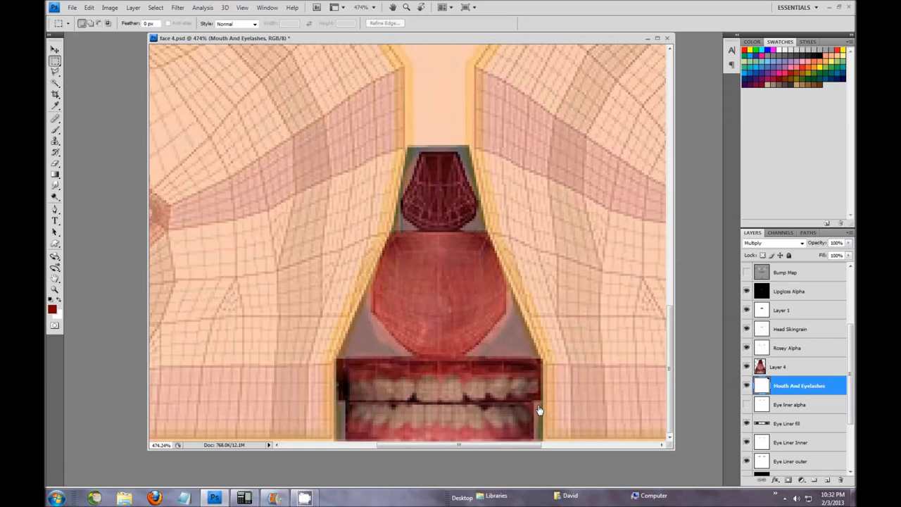
Select Layer 3 and Layer 3 copy and nudge both eyebrows down four times with Move.
drag(853, 366, 853, 285)
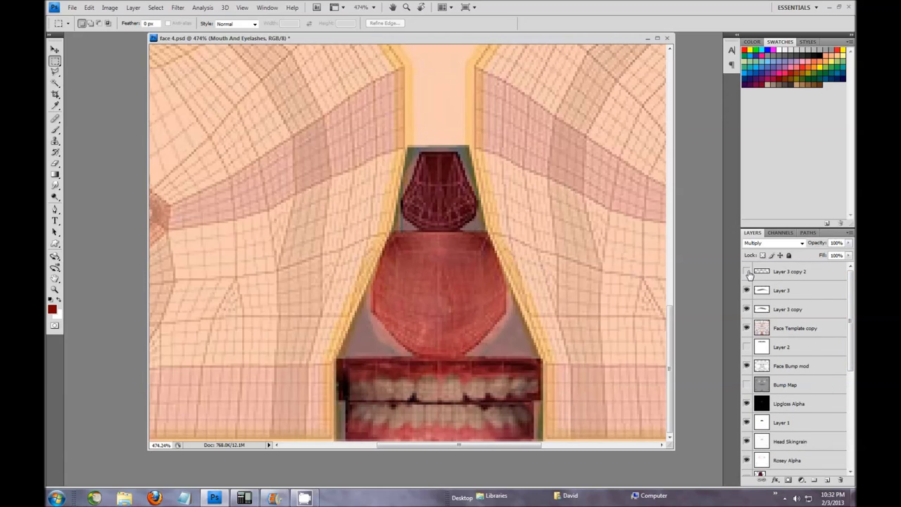
click(794, 293)
shift+click(804, 314)
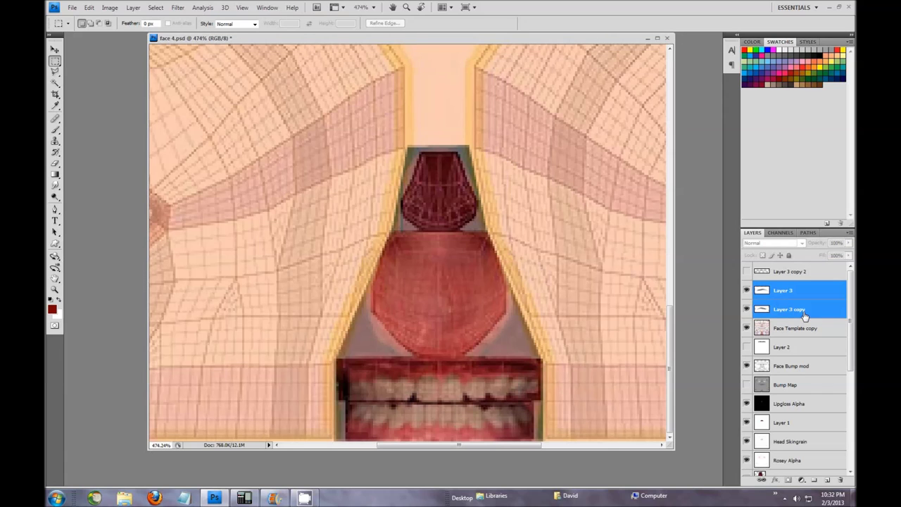
scroll(504, 238, down, 1)
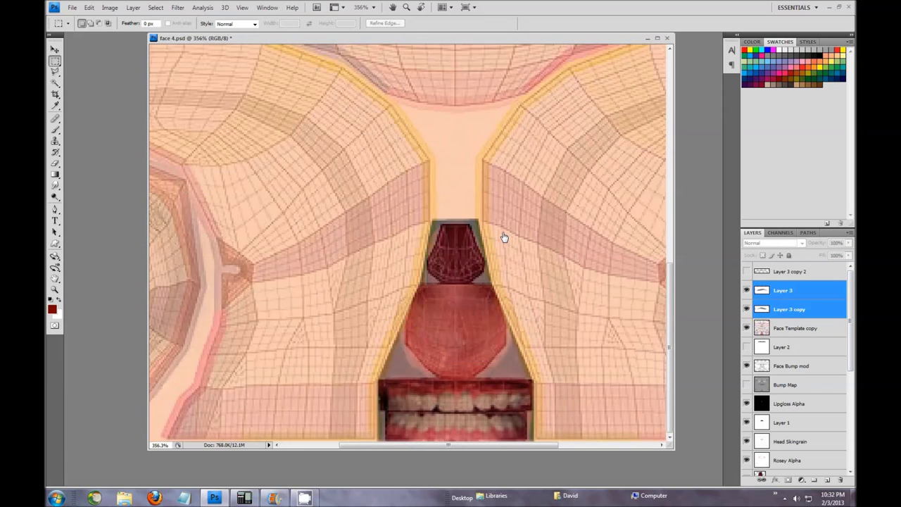
scroll(504, 237, down, 3)
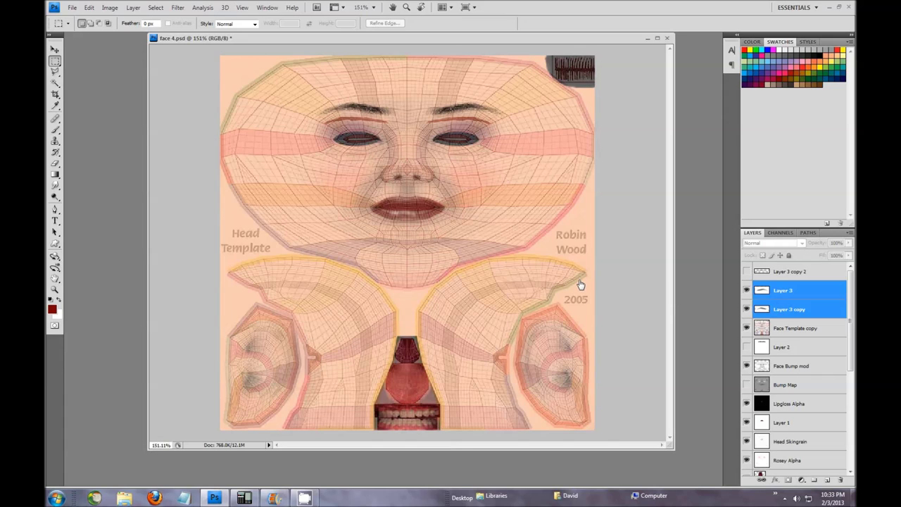
click(55, 50)
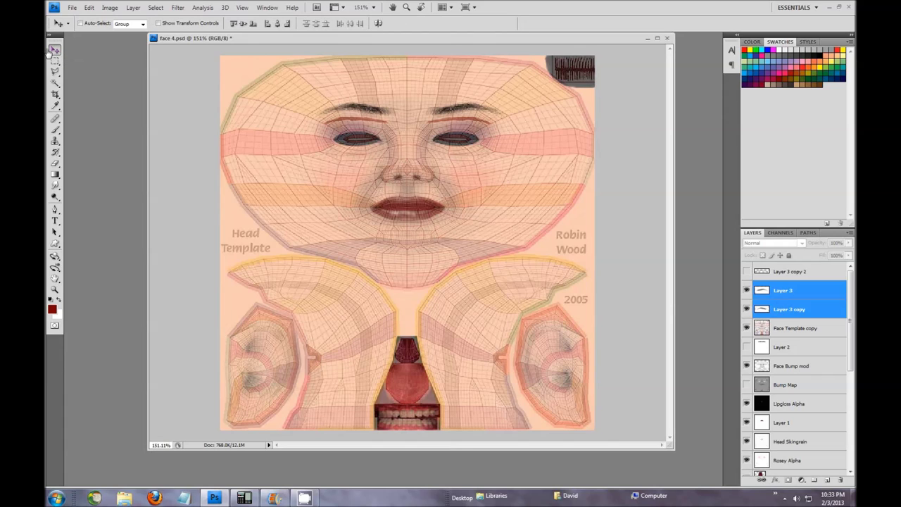
key(Down)
key(Down)
key(Down)
key(Down)
key(Down)
key(Down)
key(Down)
key(Down)
key(Down)
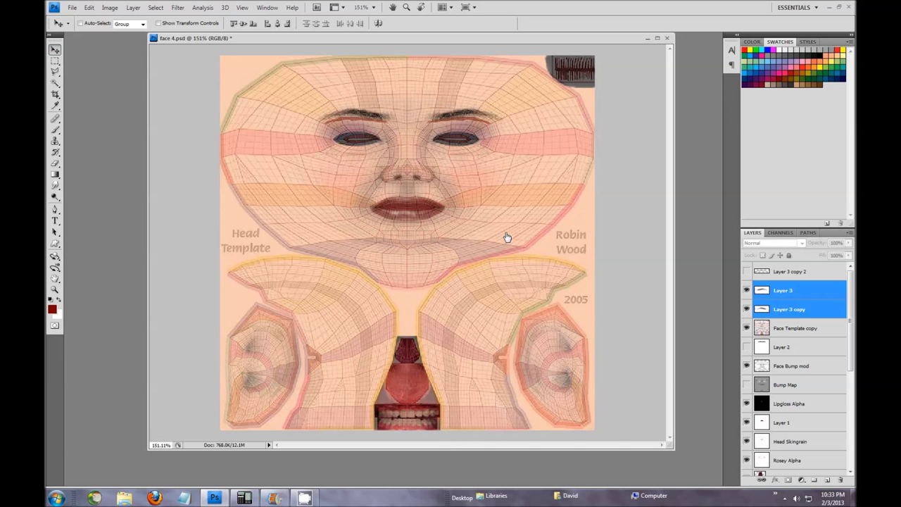
key(Down)
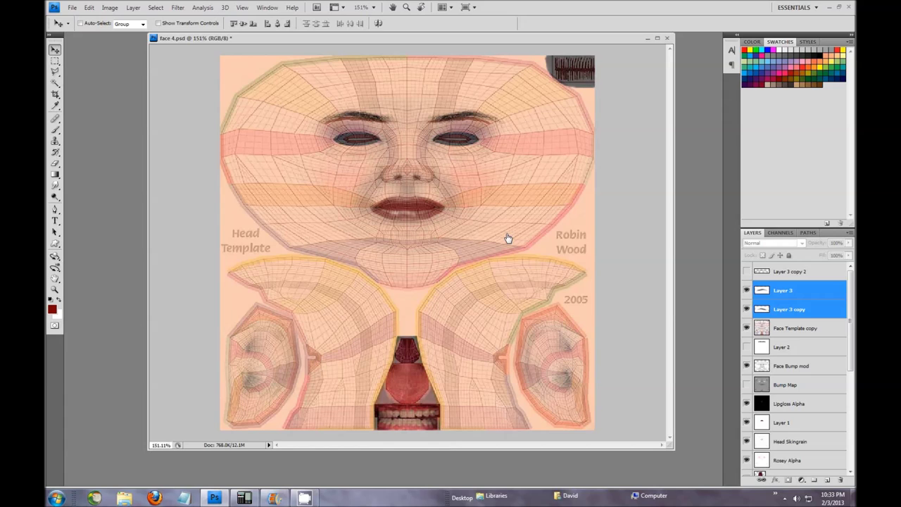
key(Down)
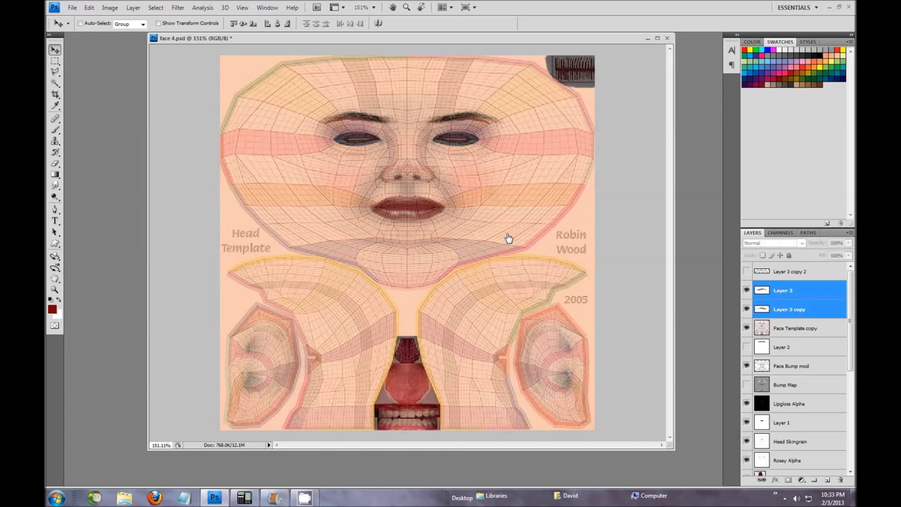
key(Down)
key(Down)
key(Down)
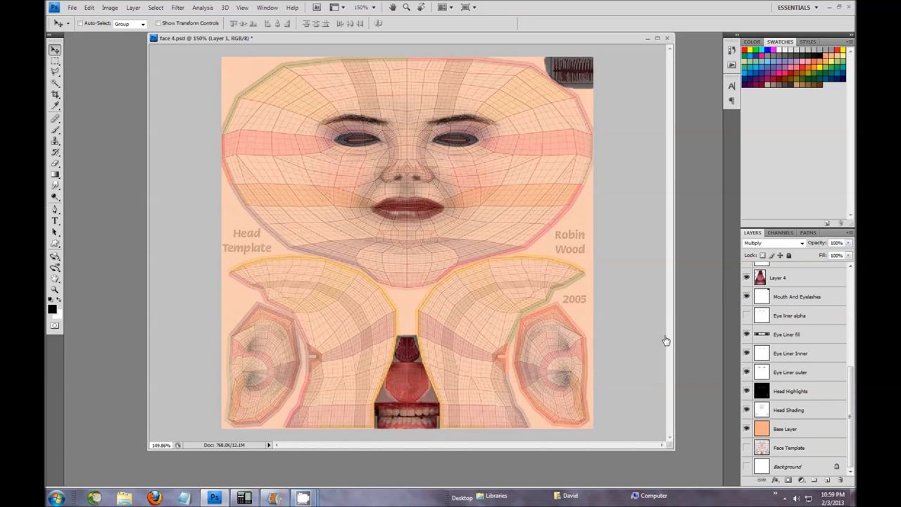
Move the Eye Liner fill layer up so it sits just above Face Template copy.
drag(849, 411, 849, 368)
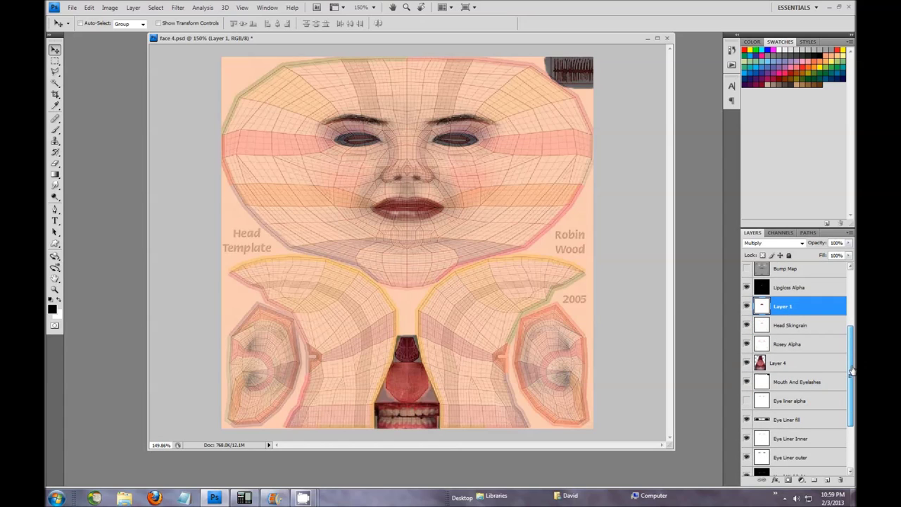
mouse_move(852, 398)
mouse_down()
mouse_move(852, 416)
mouse_move(852, 393)
mouse_up()
click(813, 427)
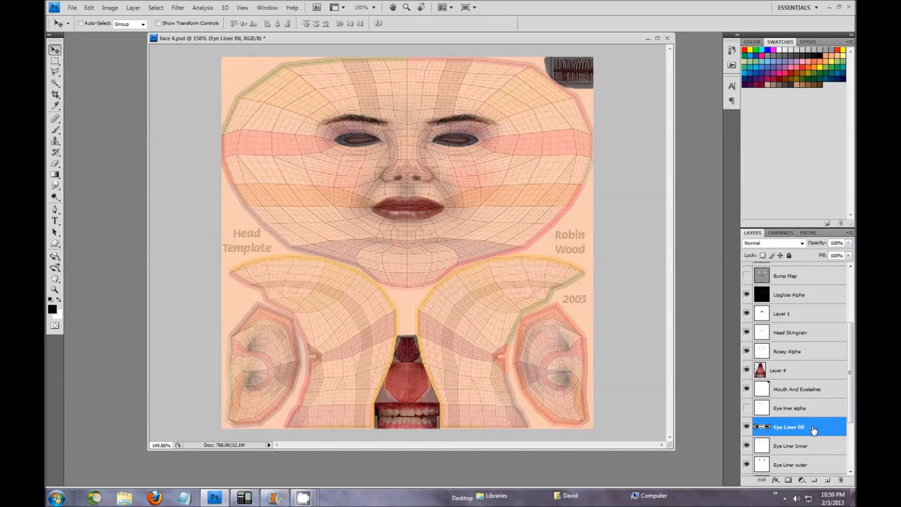
drag(813, 430, 807, 333)
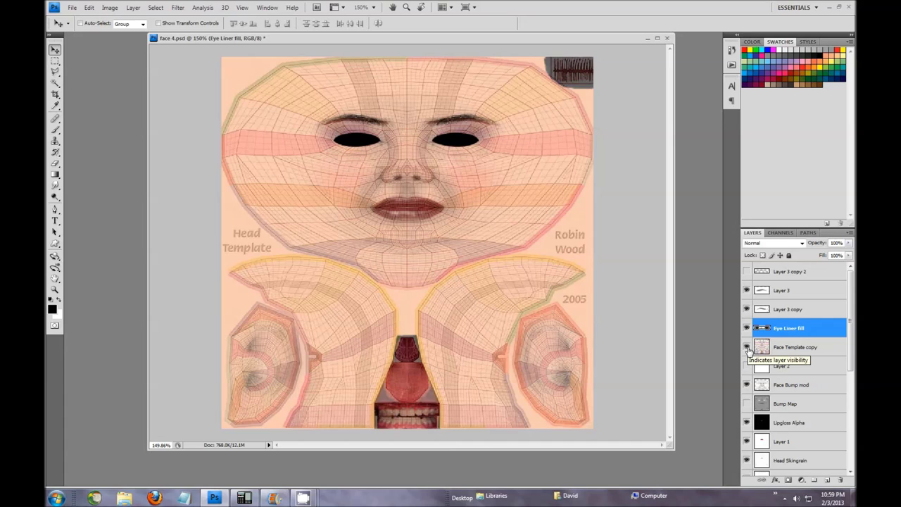
Set Face Template copy to 100% opacity and reselect the Eye Liner fill layer.
click(794, 350)
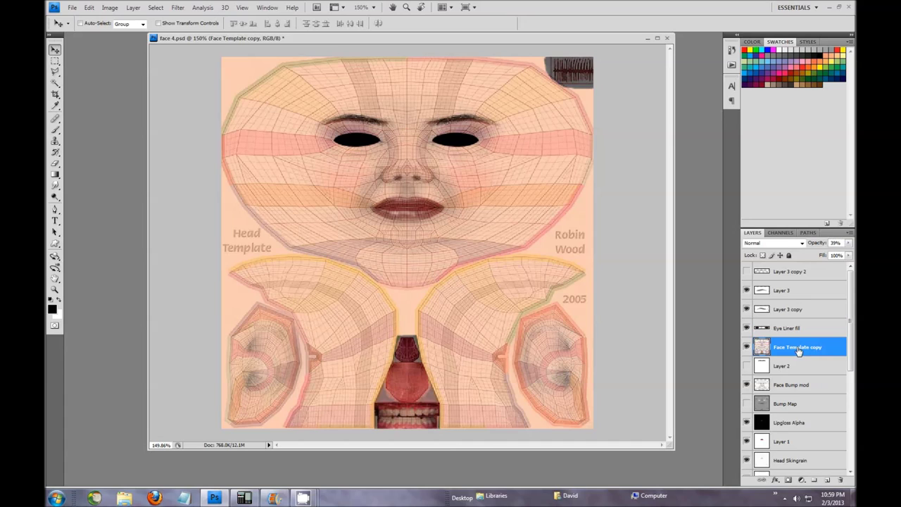
text(100)
key(Return)
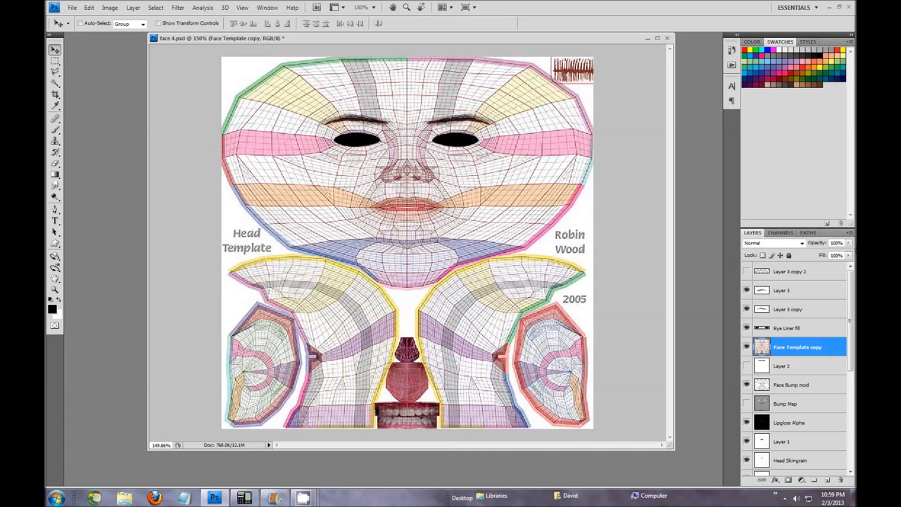
click(800, 330)
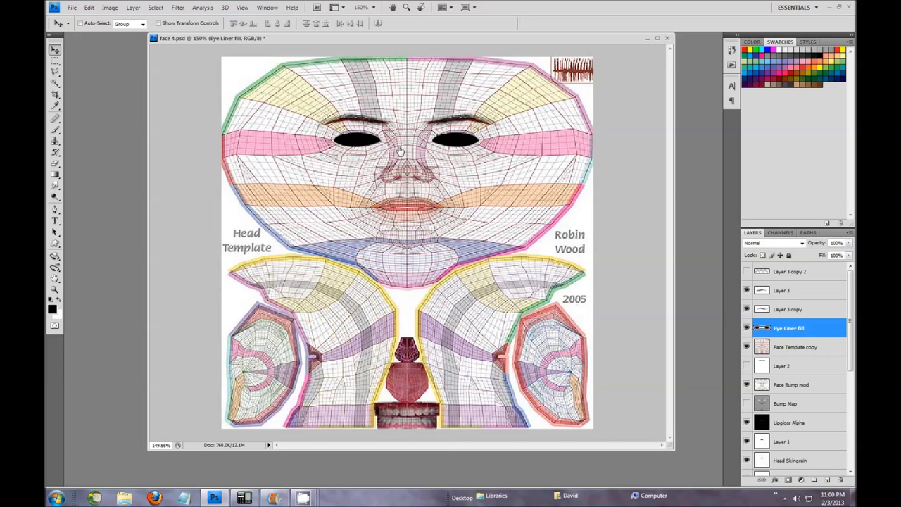
click(55, 62)
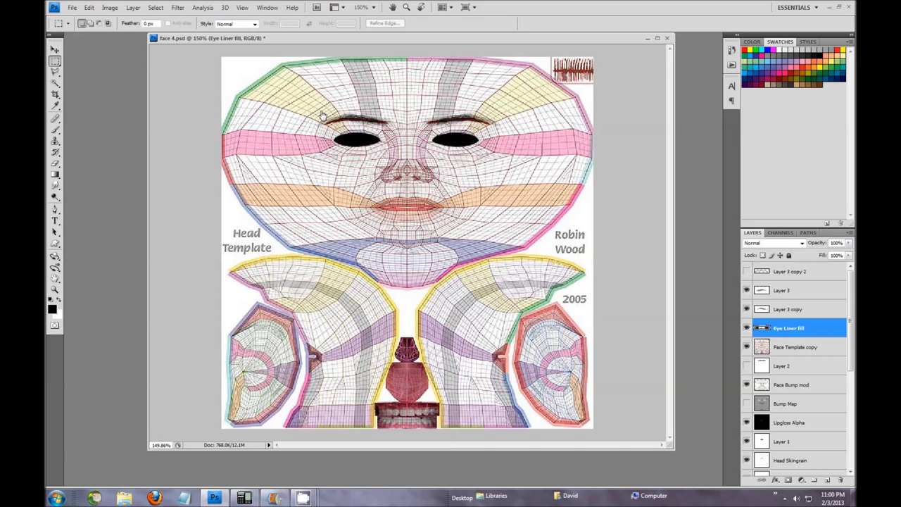
Copy the right eye's black shape to a new Layer 5 and make it slightly narrower and taller.
drag(512, 176, 515, 173)
key(ctrl+j)
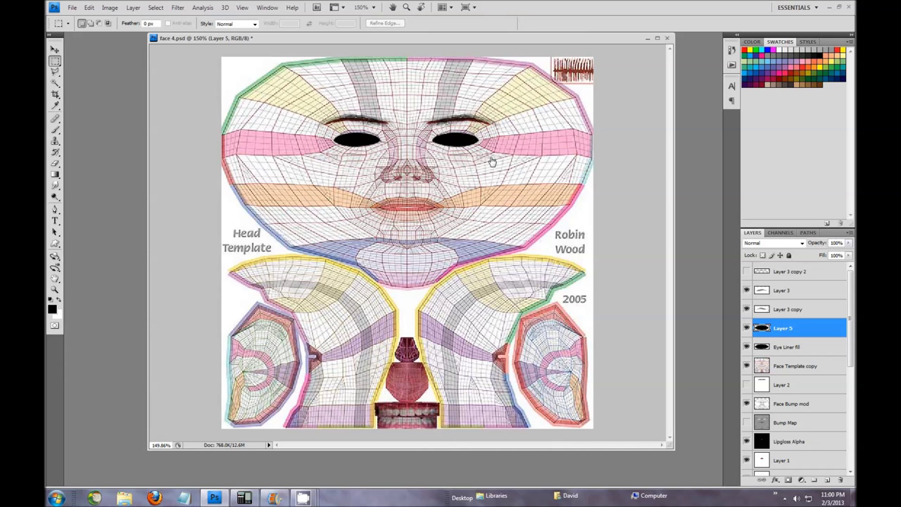
scroll(446, 136, up, 6)
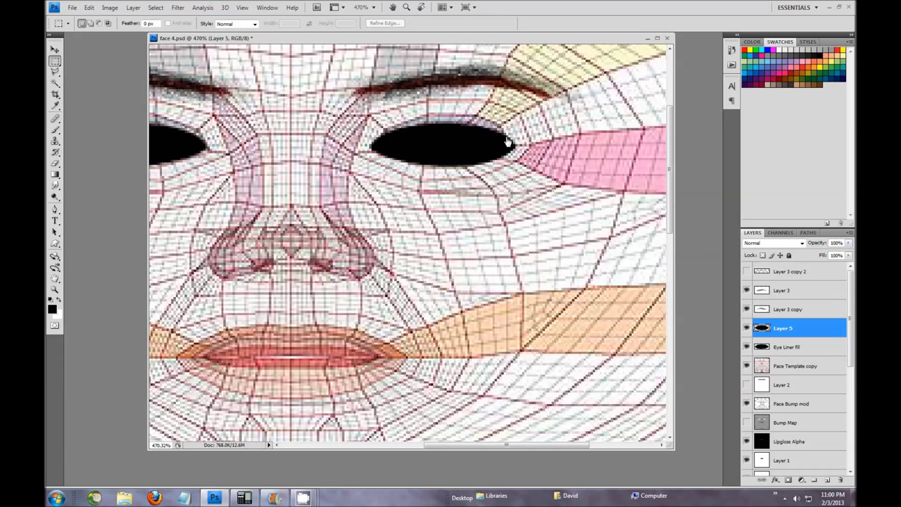
key(ctrl+t)
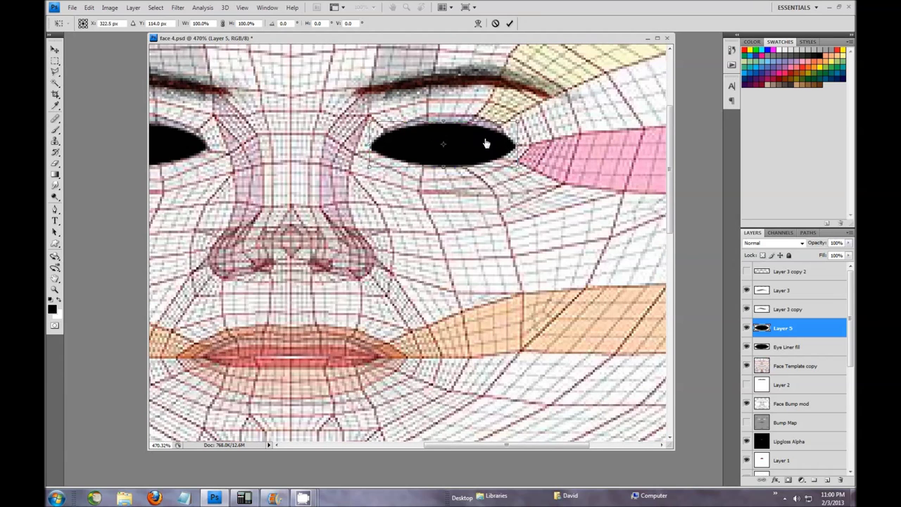
mouse_move(369, 172)
mouse_down()
mouse_move(420, 173)
mouse_move(372, 172)
mouse_up()
drag(519, 124, 513, 120)
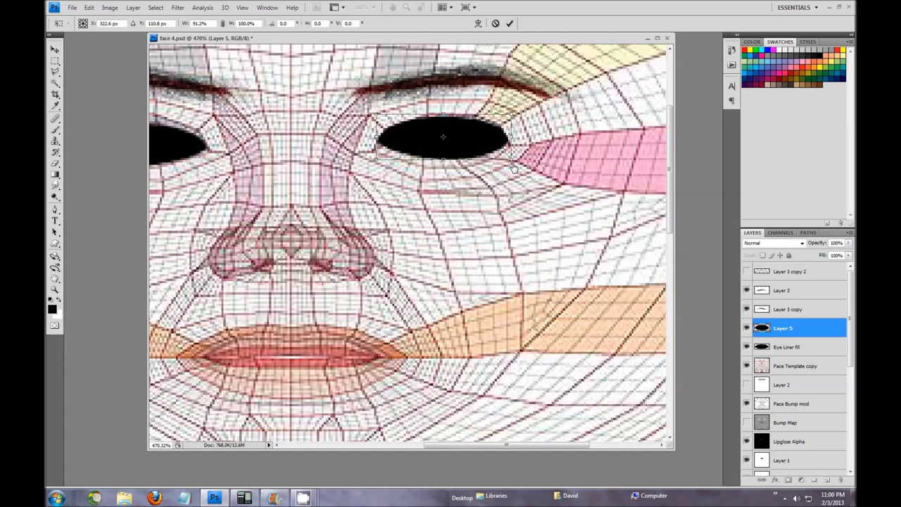
drag(514, 168, 515, 171)
drag(377, 164, 376, 175)
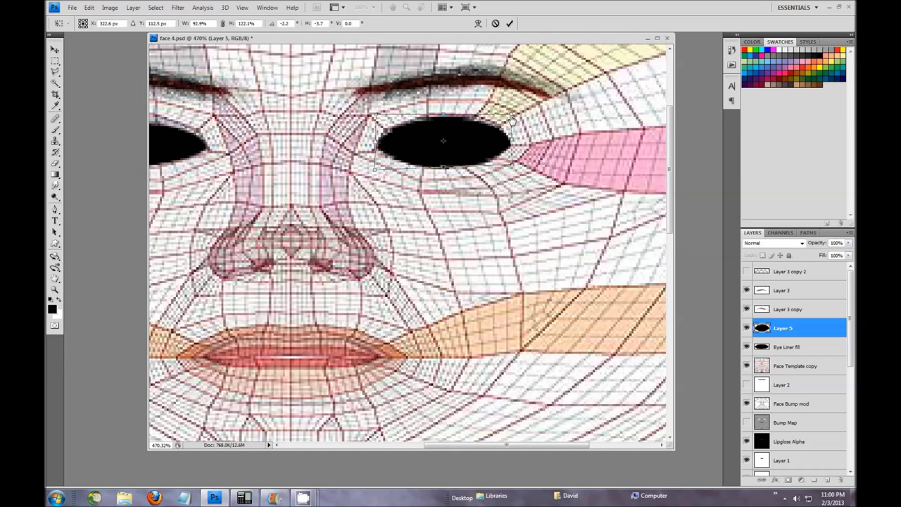
drag(514, 121, 512, 116)
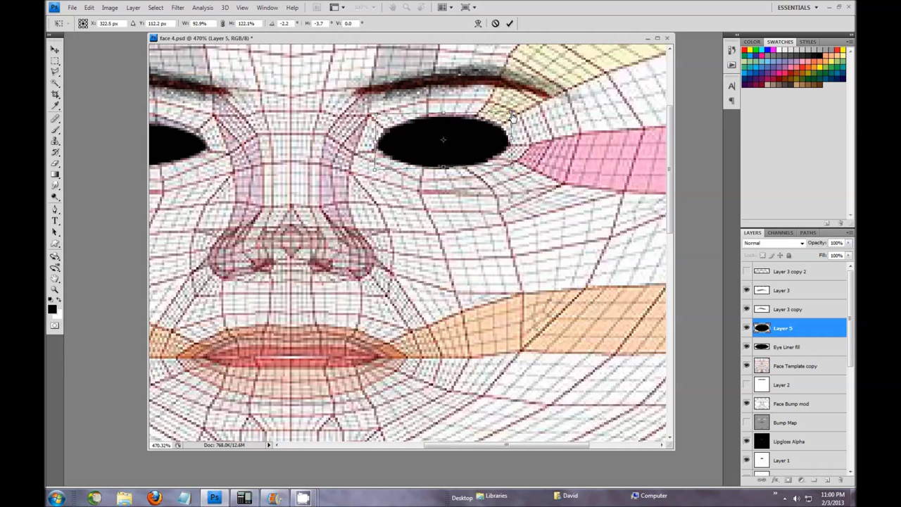
key(Return)
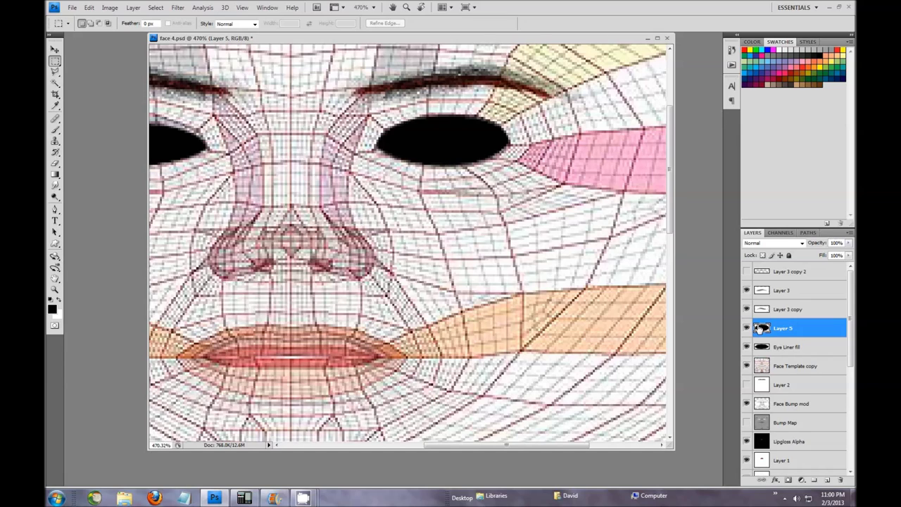
Compare the eye shapes by toggling Layer 5 and Eye Liner fill, leaving both visible.
click(747, 329)
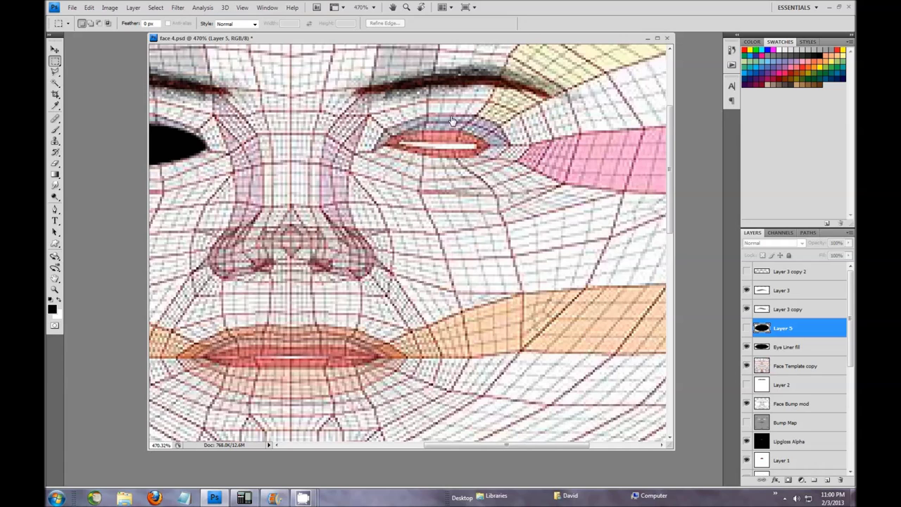
scroll(193, 168, down, 2)
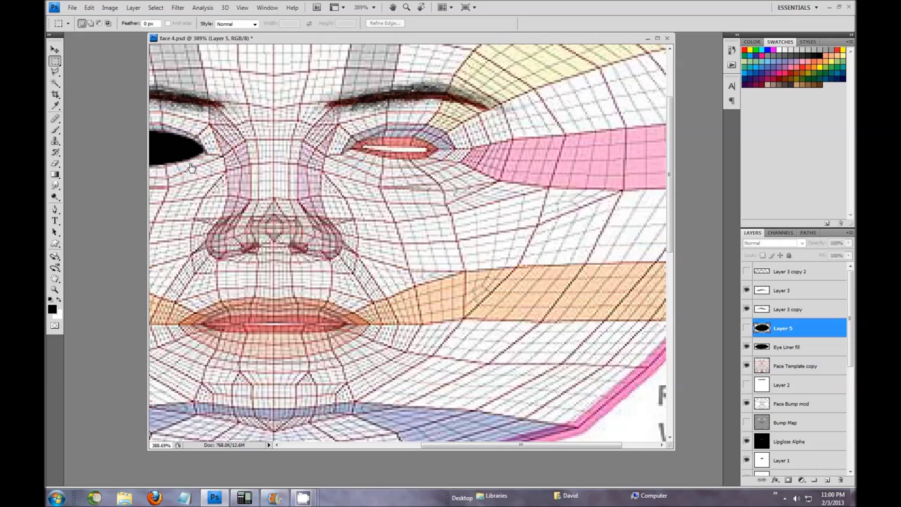
click(799, 348)
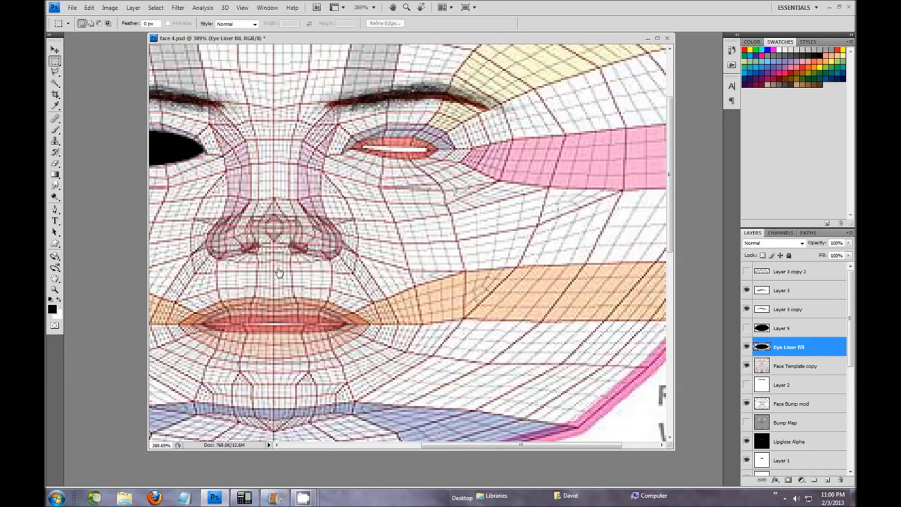
drag(190, 225, 400, 311)
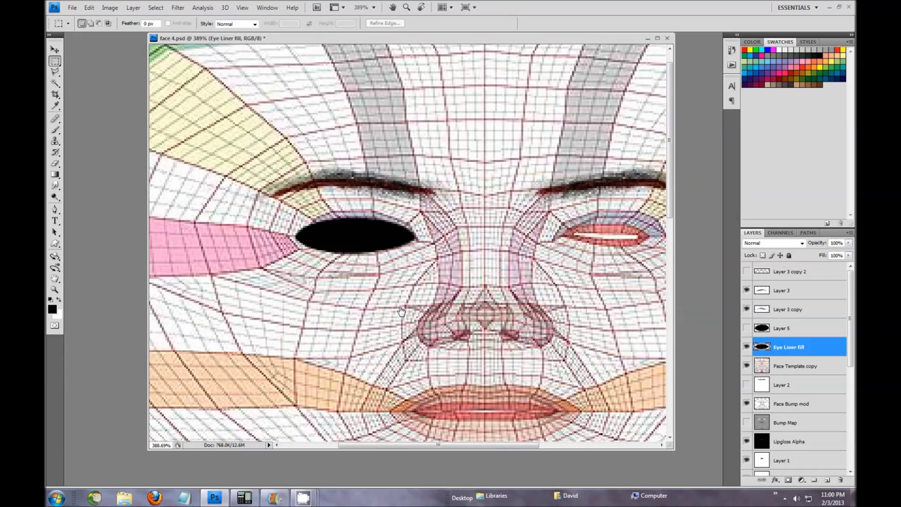
click(747, 348)
click(746, 348)
click(747, 348)
click(747, 348)
click(747, 347)
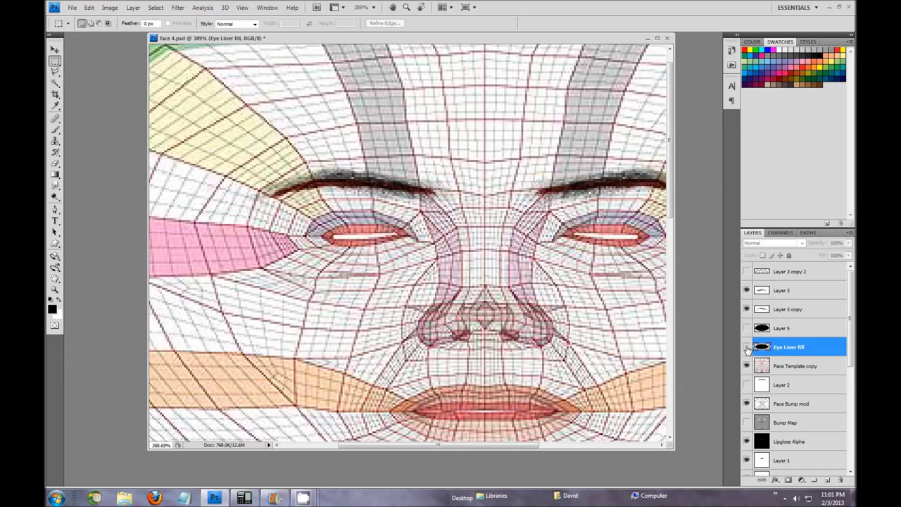
click(747, 347)
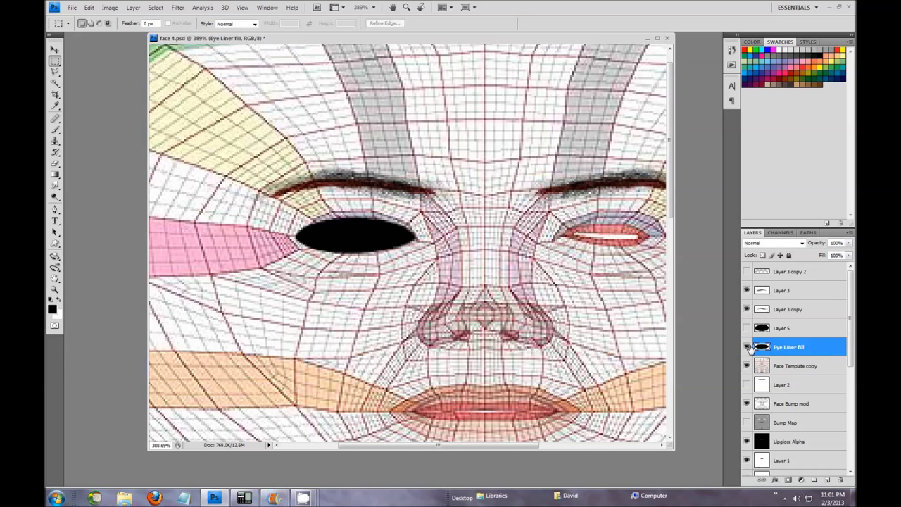
click(747, 328)
click(747, 328)
click(747, 328)
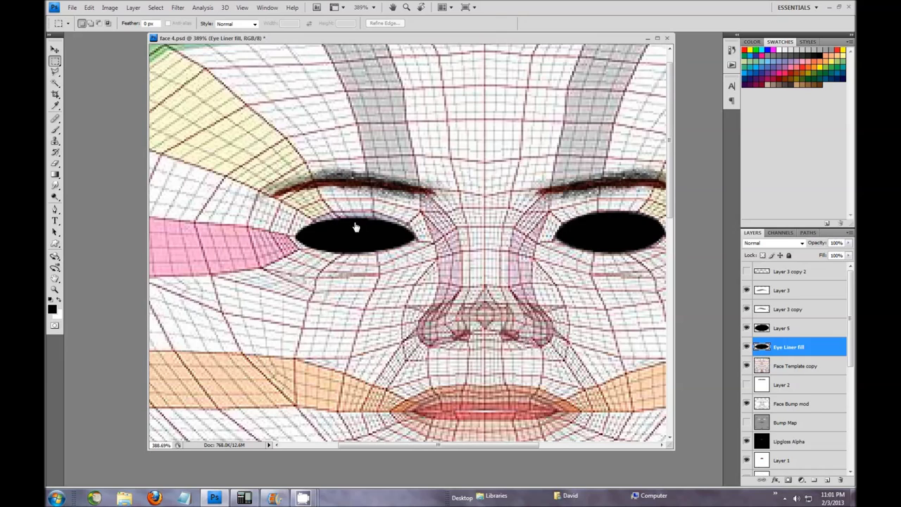
Free-transform the left eye ellipse, pulling in both ends and undoing two trial nudges.
key(ctrl+t)
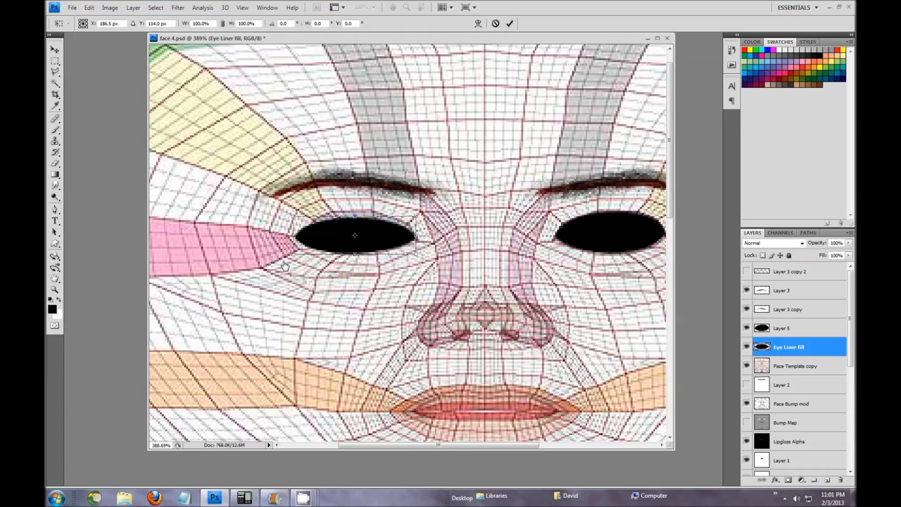
drag(294, 261, 316, 261)
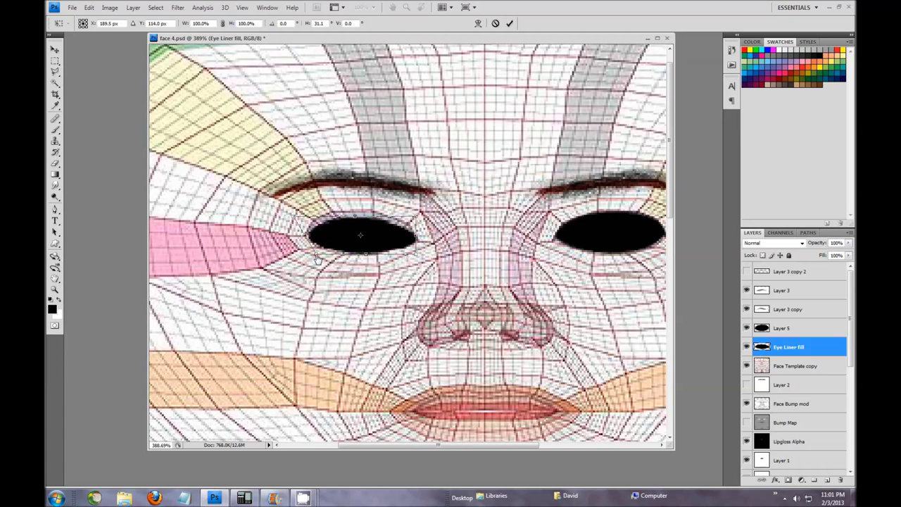
mouse_move(417, 259)
mouse_down()
mouse_move(392, 252)
mouse_move(416, 258)
mouse_up()
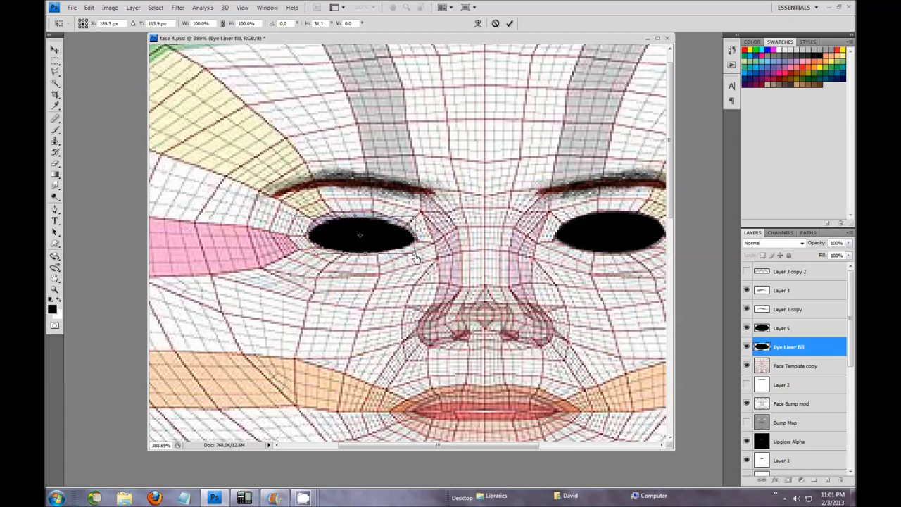
drag(418, 222, 418, 220)
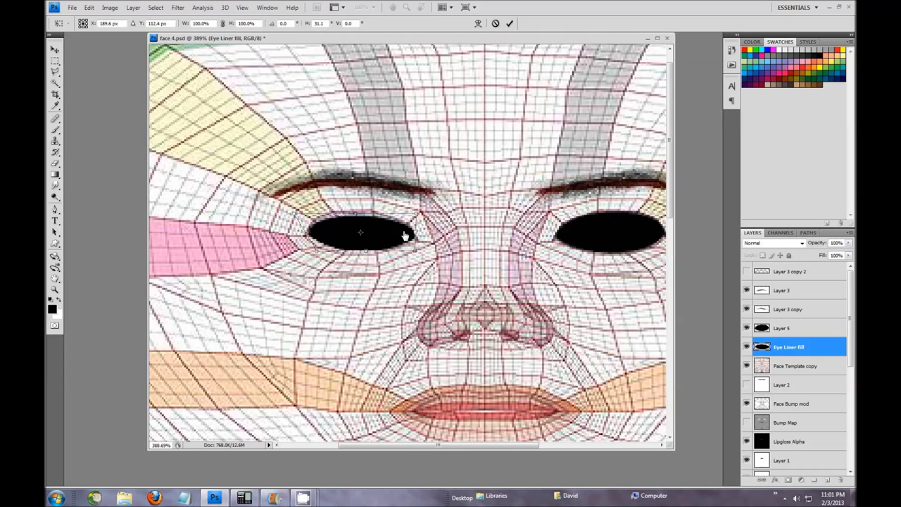
key(ctrl+z)
drag(417, 223, 416, 225)
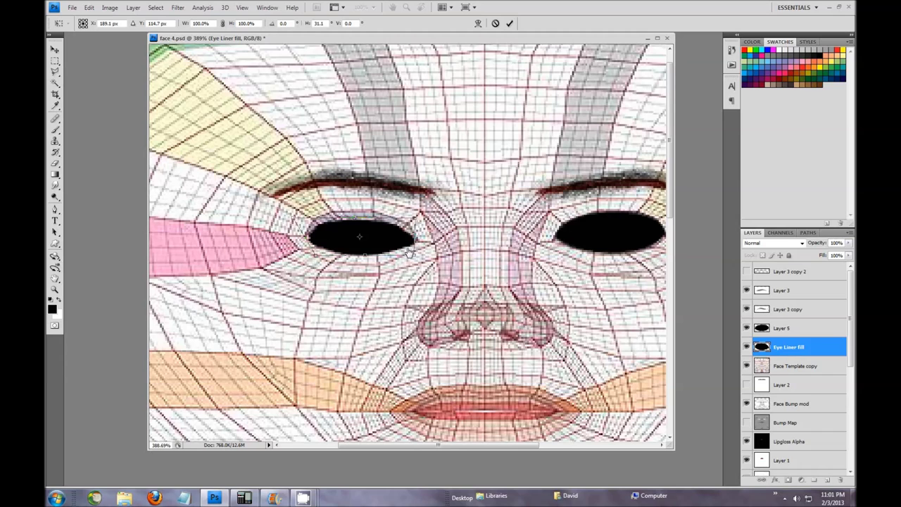
key(ctrl+z)
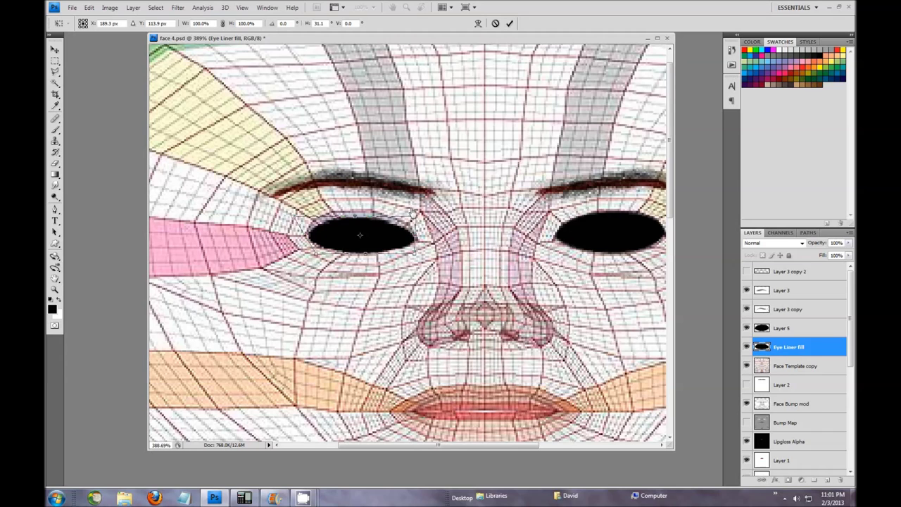
Tilt the left eye's inner corner and stretch it taller, then commit the transform.
scroll(416, 225, up, 2)
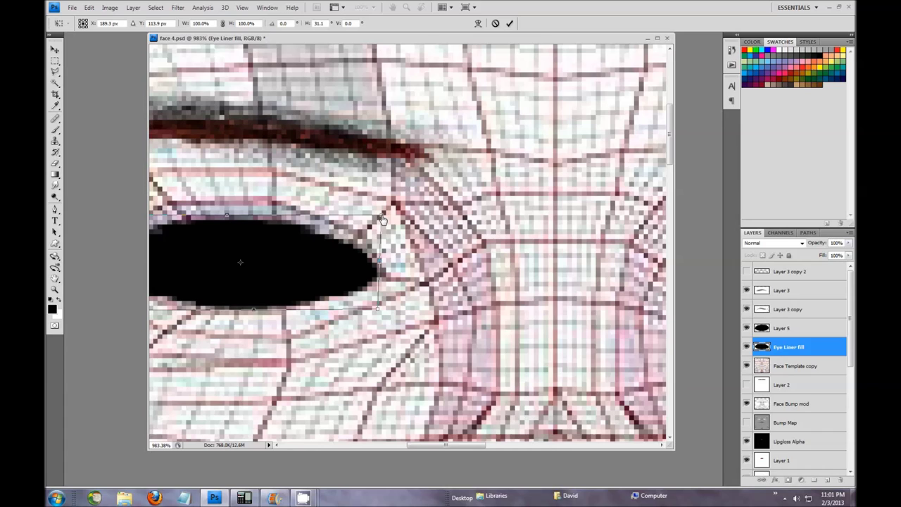
drag(381, 218, 375, 209)
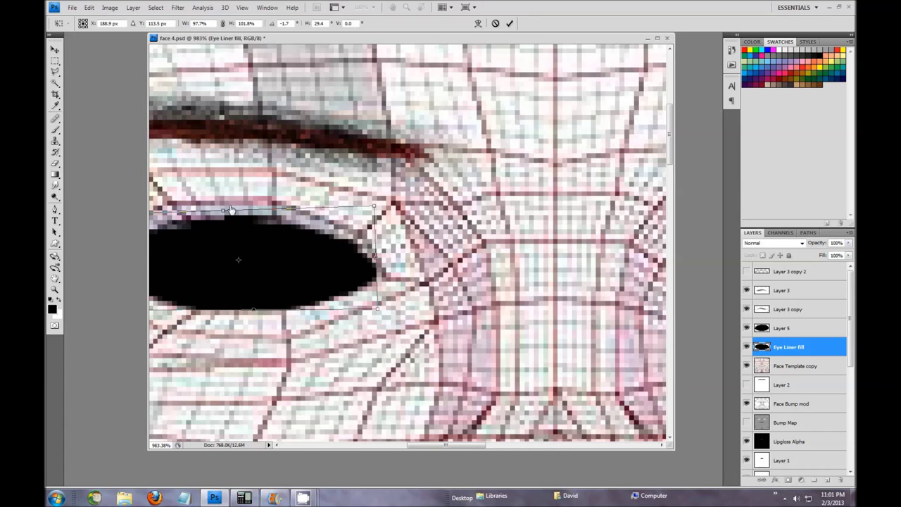
drag(224, 214, 223, 204)
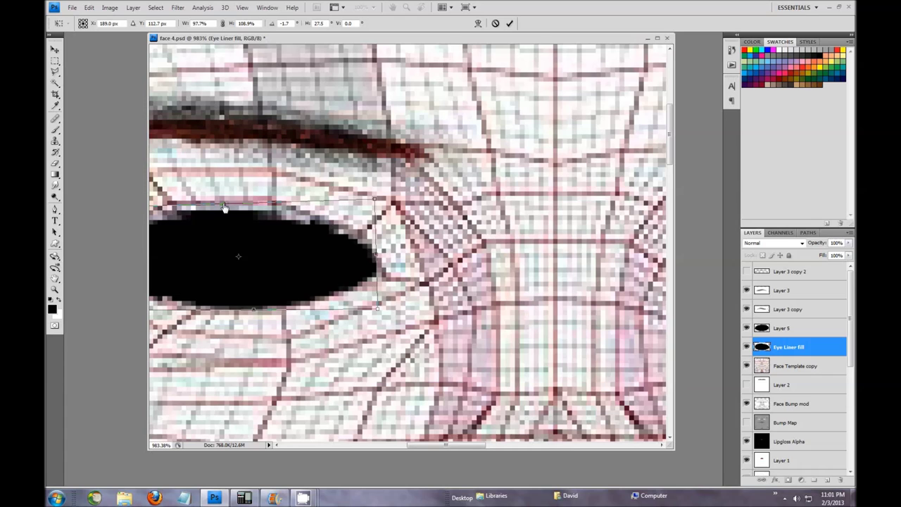
scroll(254, 264, down, 2)
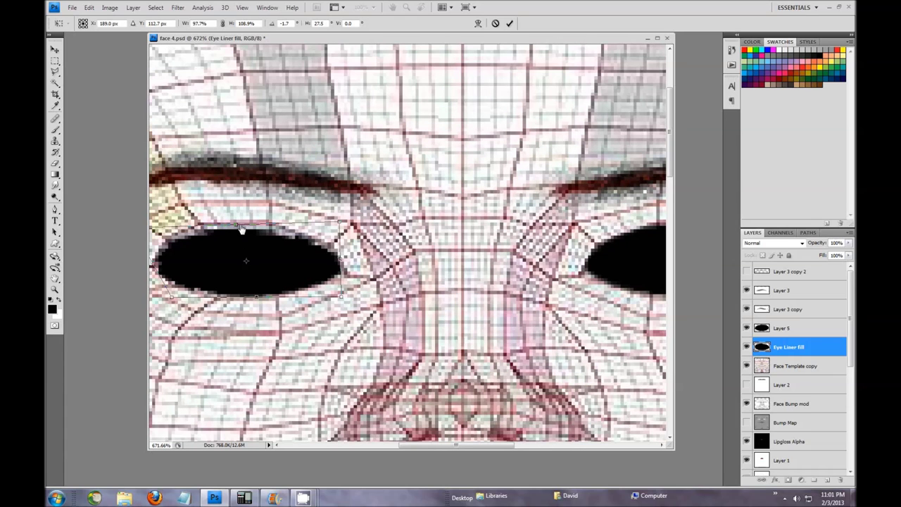
drag(237, 228, 237, 226)
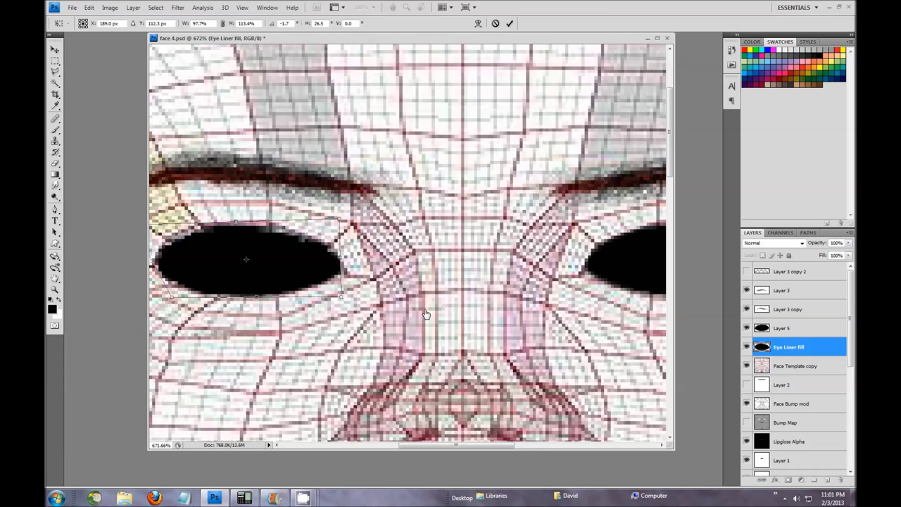
scroll(450, 327, down, 1)
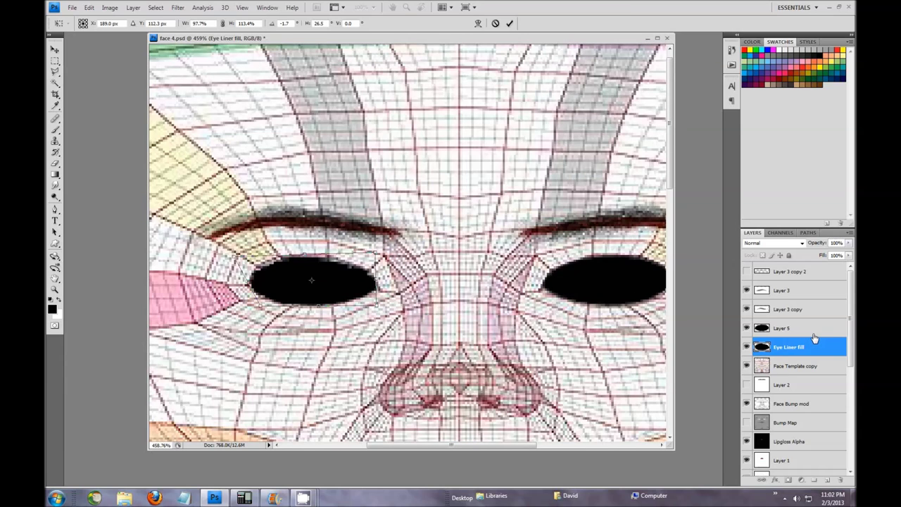
key(Return)
scroll(643, 261, down, 4)
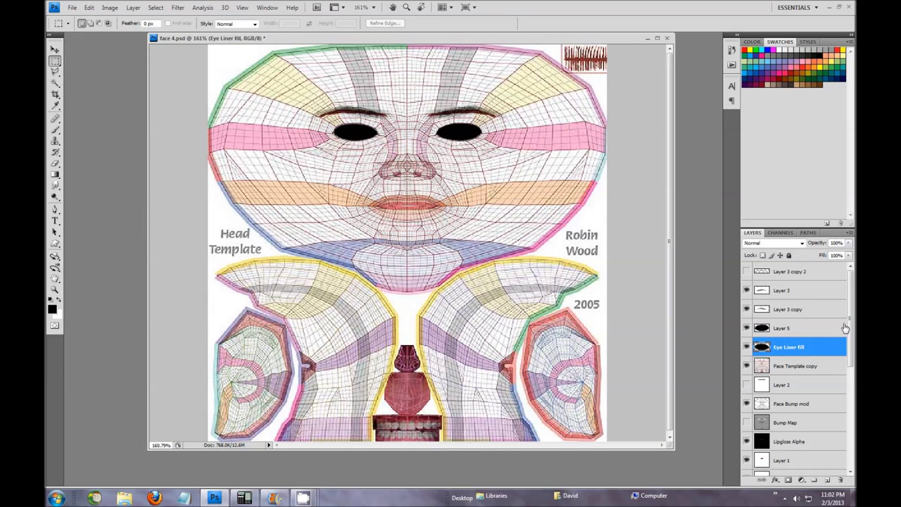
Hide the Face Template copy wireframe and flatten and widen the left eye ellipse.
click(747, 366)
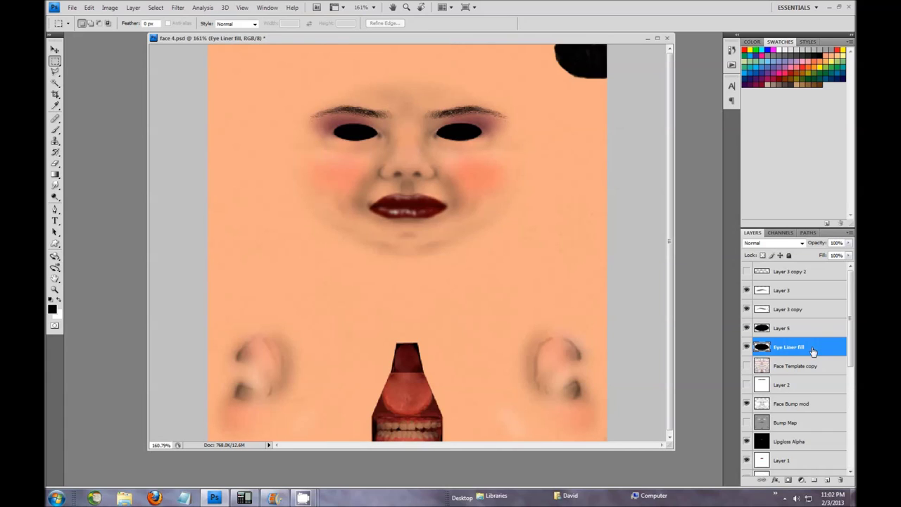
scroll(520, 124, up, 4)
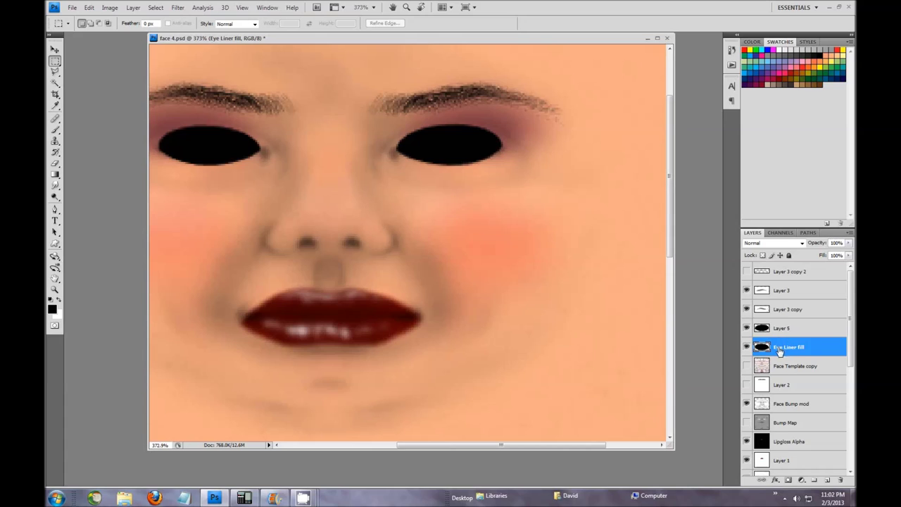
key(ctrl+t)
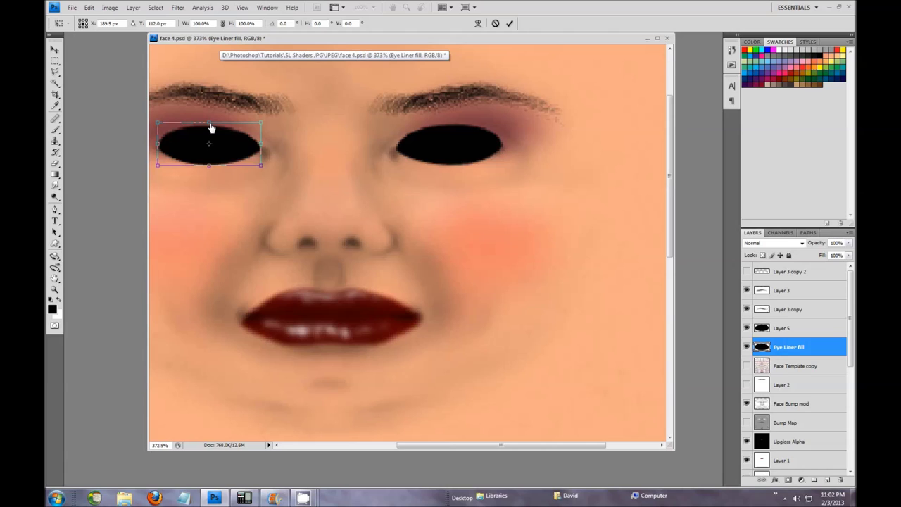
drag(212, 128, 212, 136)
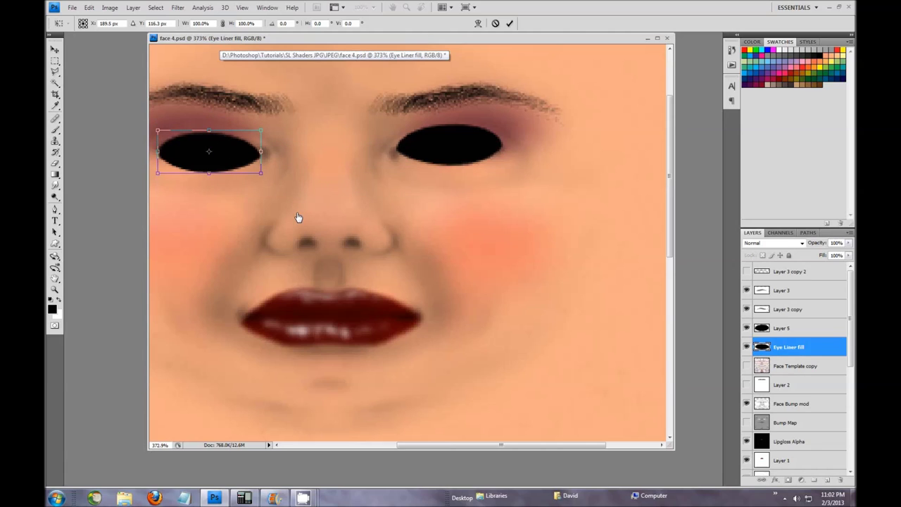
key(ctrl+z)
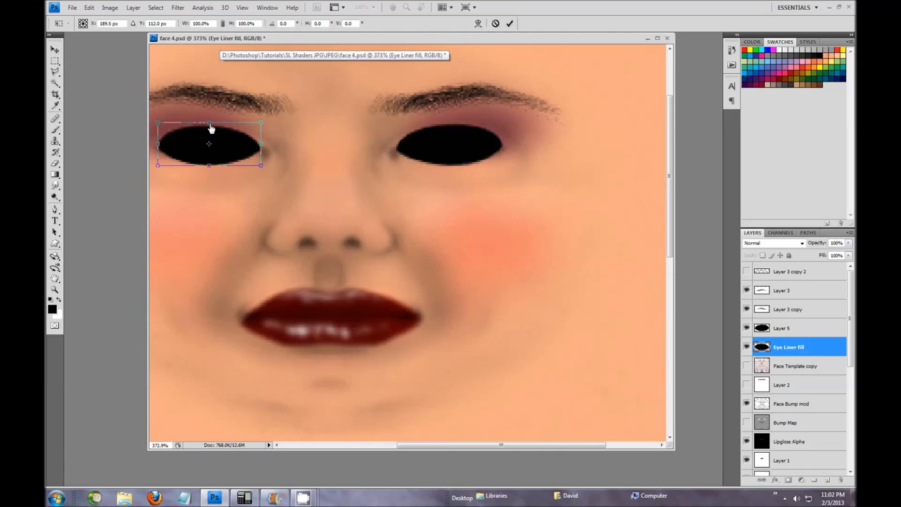
mouse_move(201, 129)
mouse_down()
mouse_move(204, 145)
mouse_move(202, 137)
mouse_up()
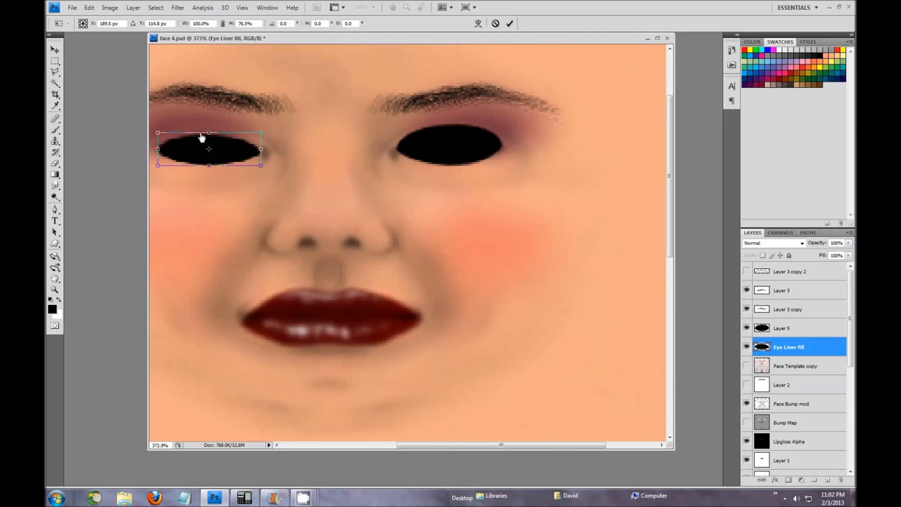
mouse_move(160, 171)
mouse_down()
mouse_move(177, 171)
mouse_move(158, 168)
mouse_up()
mouse_move(262, 172)
mouse_down()
mouse_move(248, 176)
mouse_move(266, 176)
mouse_up()
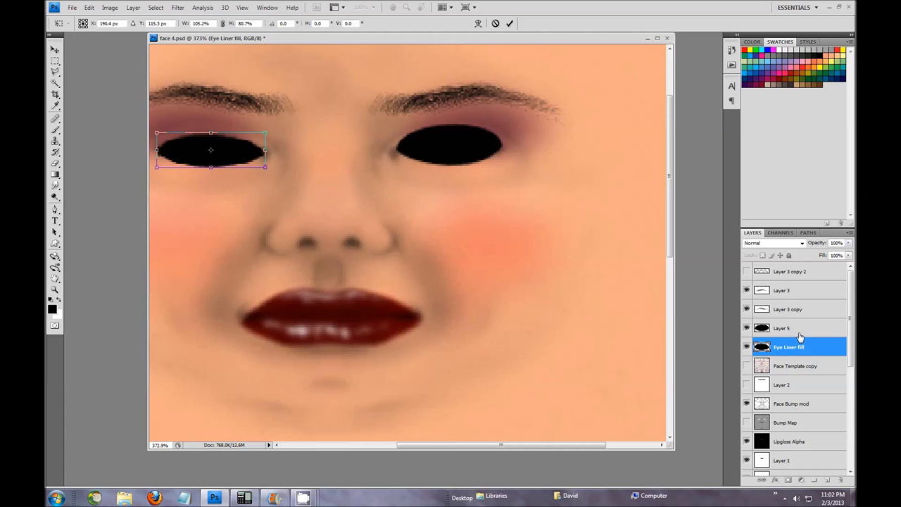
key(Return)
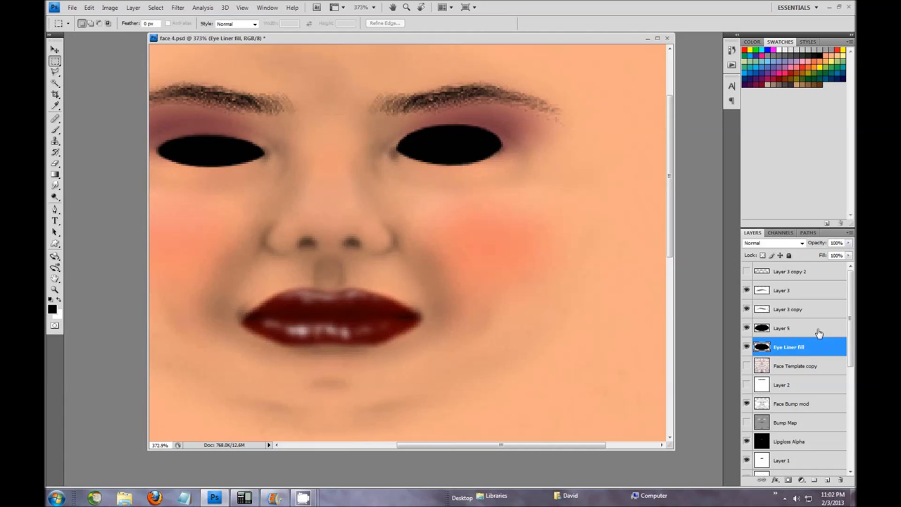
Flatten the right eye ellipse on Layer 5 and shift it slightly up-left.
click(793, 329)
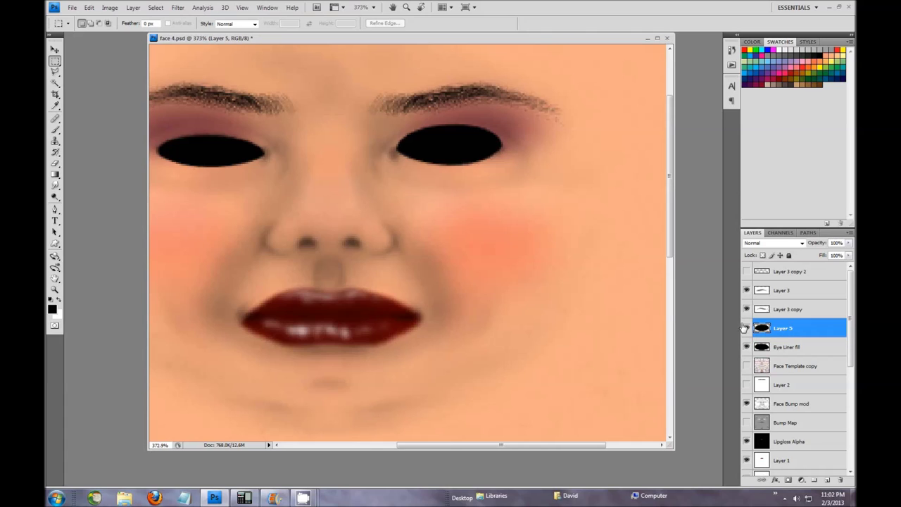
key(ctrl+t)
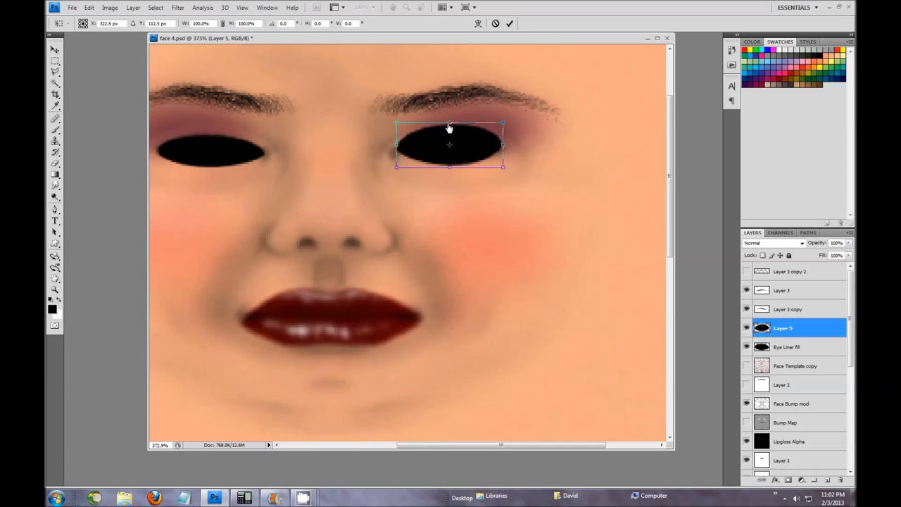
mouse_move(444, 128)
mouse_down()
mouse_move(448, 148)
mouse_move(448, 140)
mouse_up()
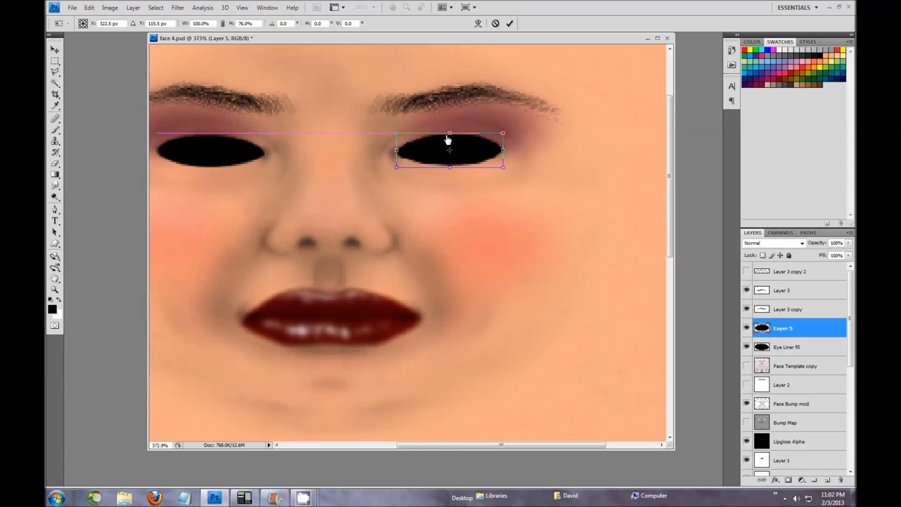
drag(398, 174, 395, 178)
drag(505, 175, 506, 174)
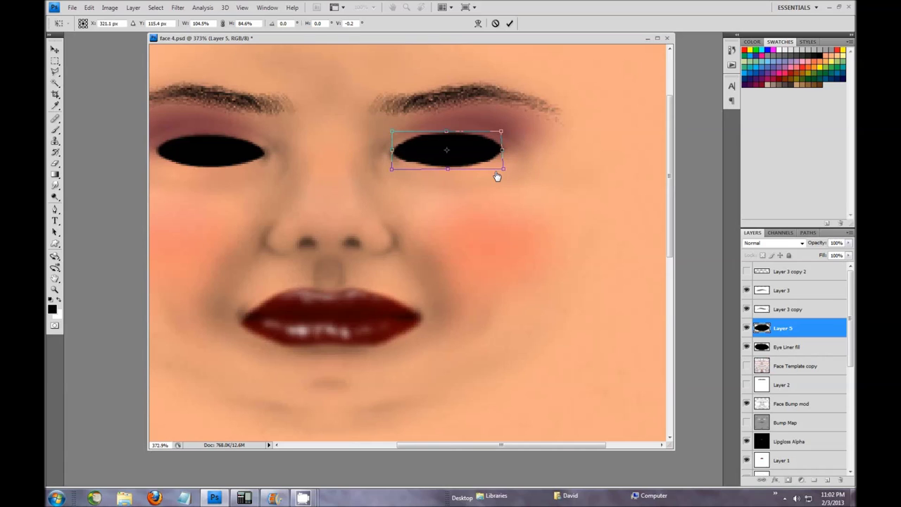
key(Return)
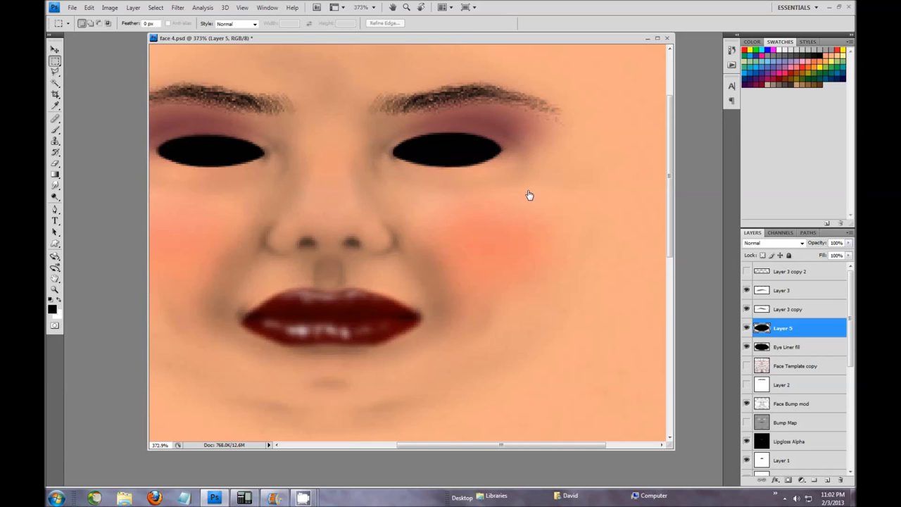
scroll(529, 195, down, 5)
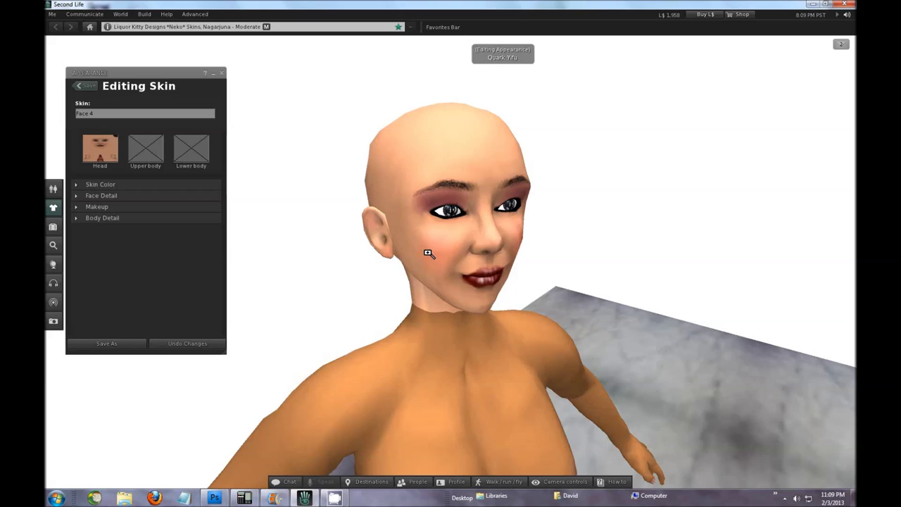
drag(440, 235, 450, 263)
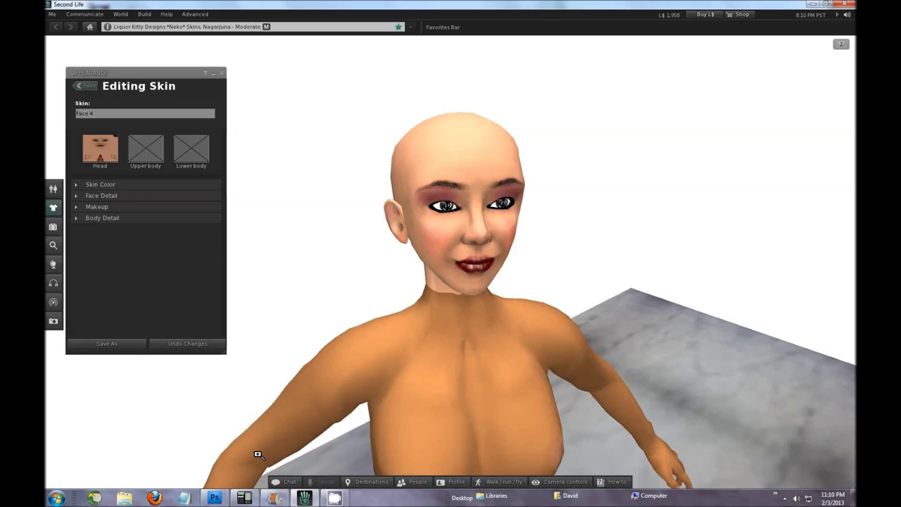
mouse_move(214, 500)
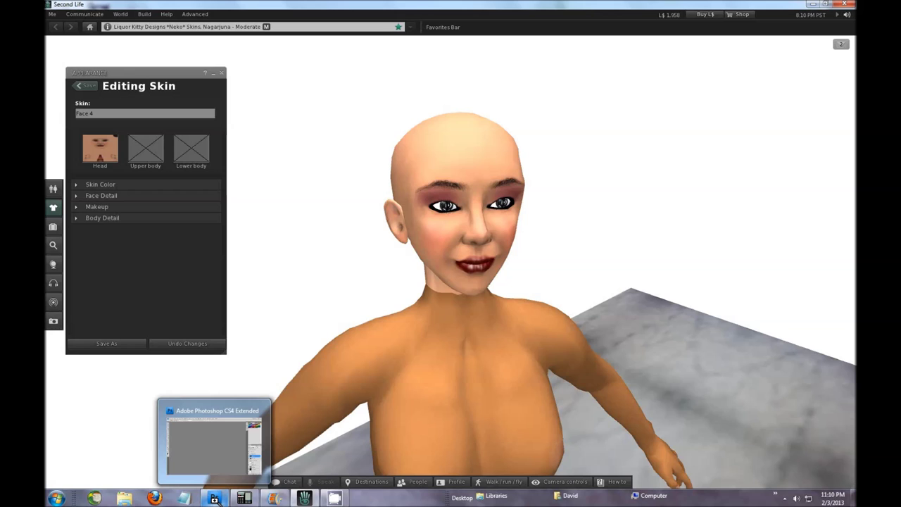
Back in face 5.psd, move the Face Template copy layer above the eye layers.
click(214, 498)
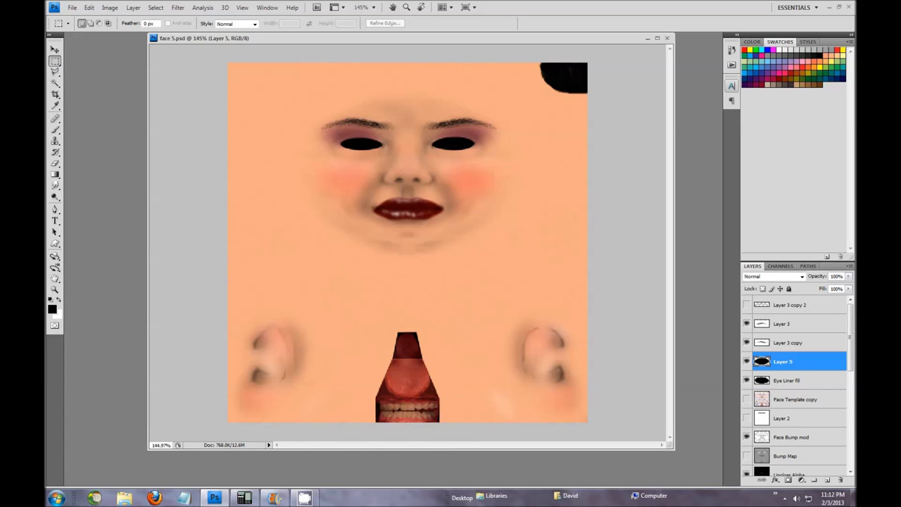
scroll(369, 118, up, 6)
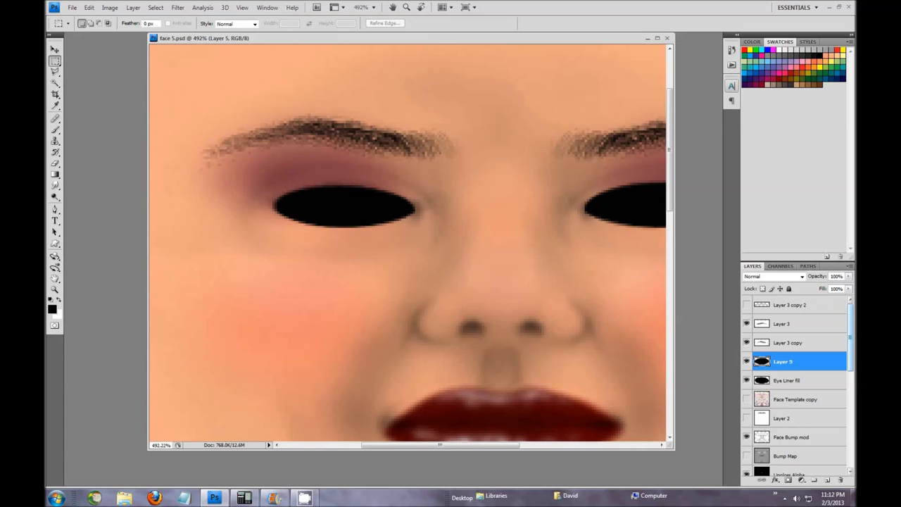
click(797, 400)
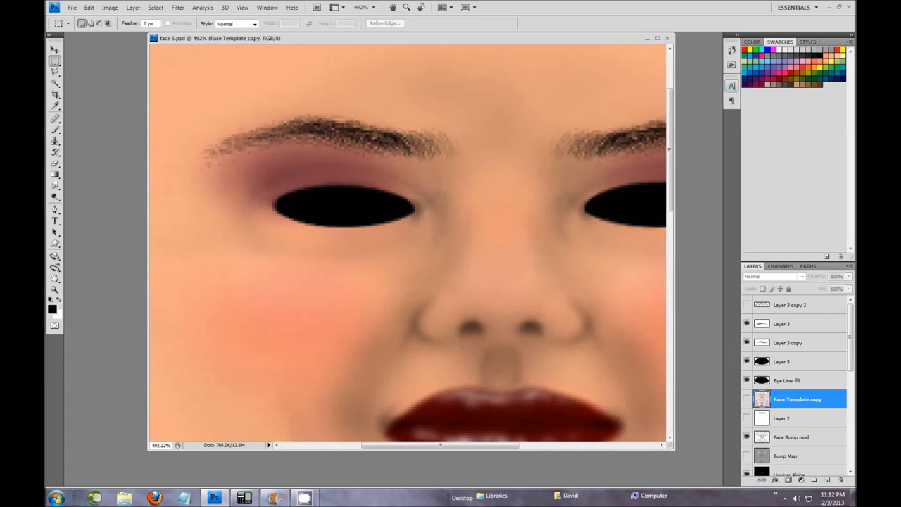
drag(797, 399, 797, 334)
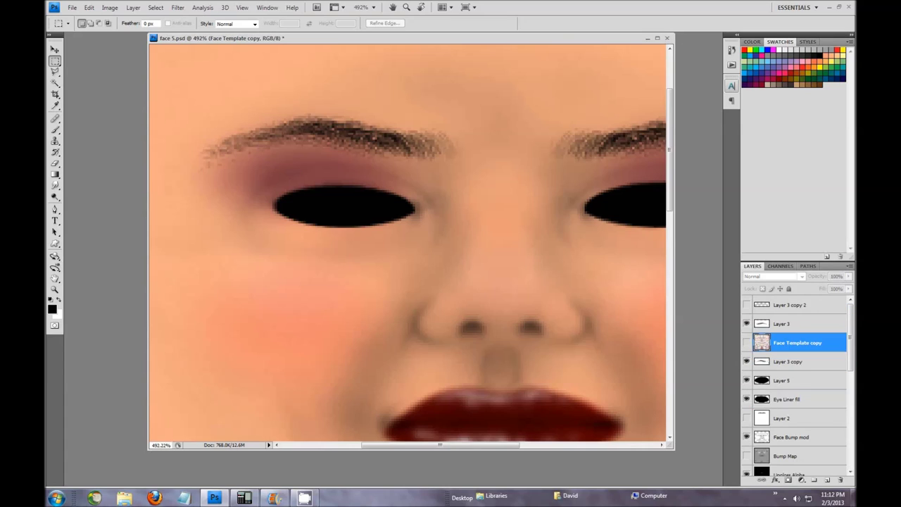
Show the template and tune it to a faint opacity, then hide it and select Layer 5.
click(747, 342)
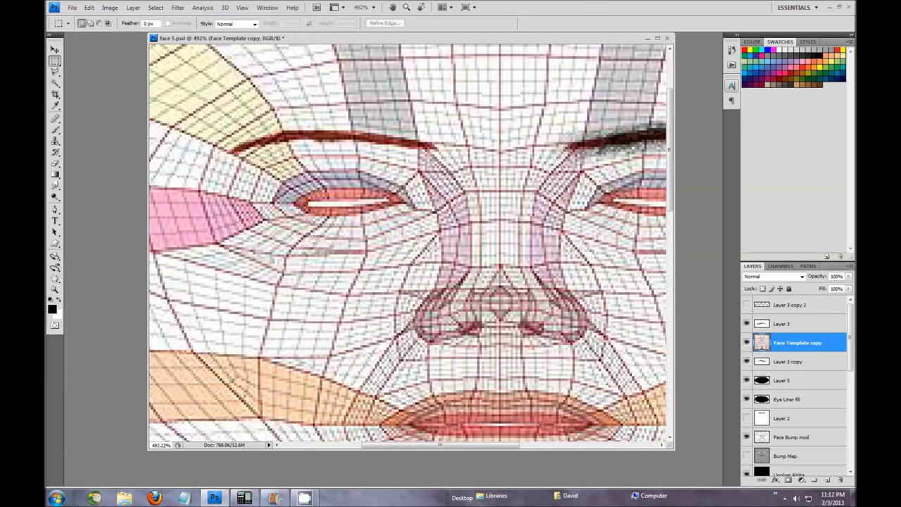
key(1)
key(7)
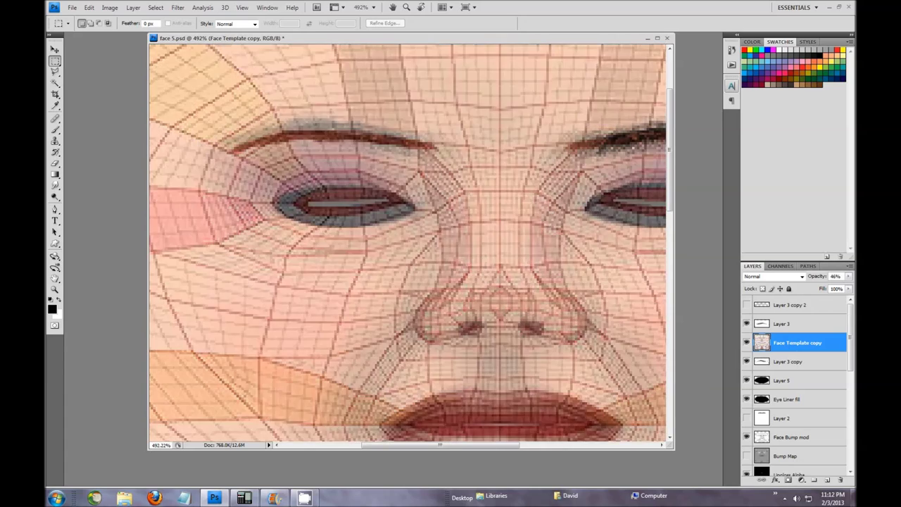
key(2)
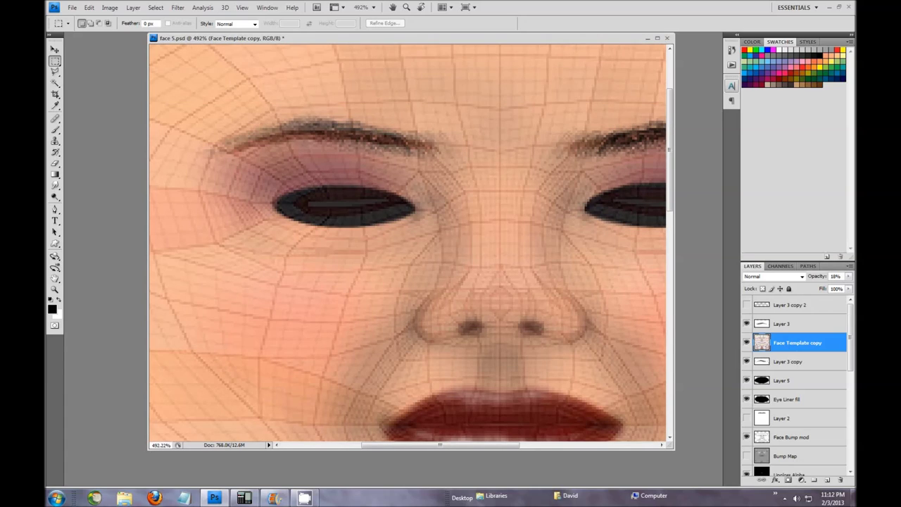
key(3)
key(4)
key(2)
key(7)
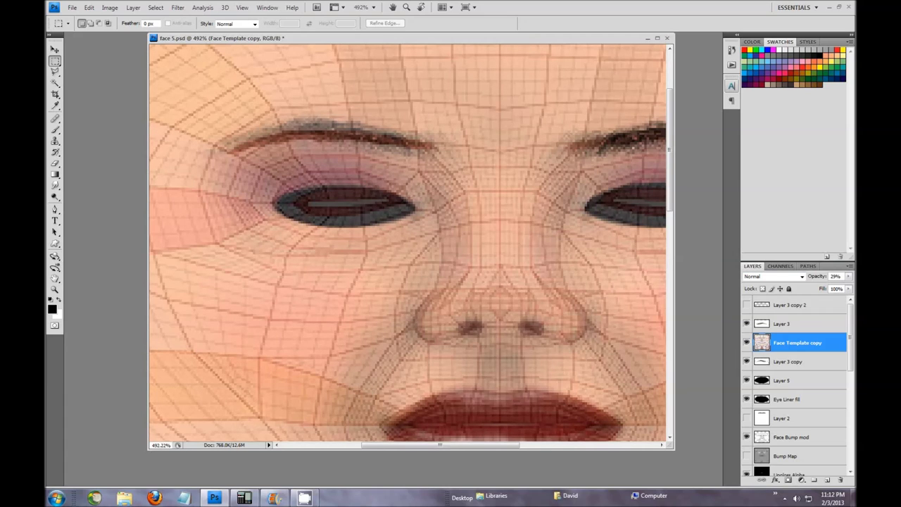
key(2)
key(4)
click(746, 342)
click(796, 380)
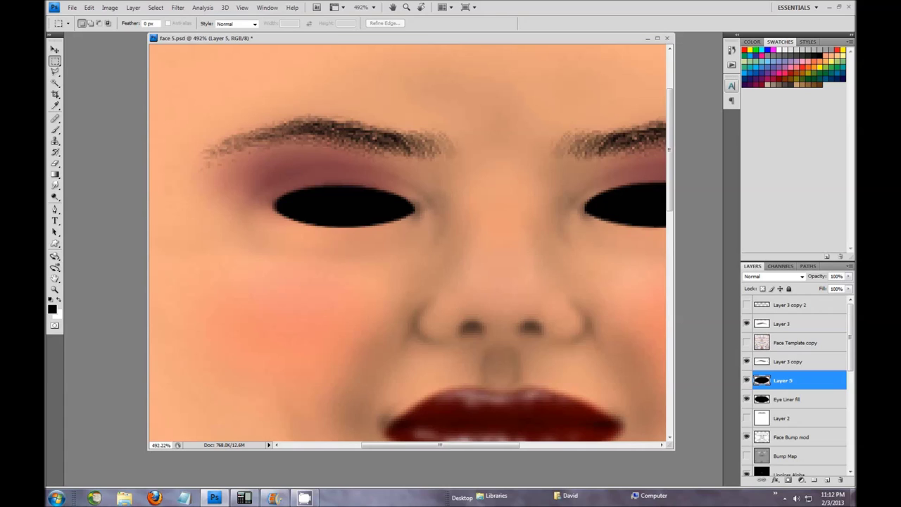
Shrink the right eye fill on Layer 5 and nudge it right and up.
key(ctrl+t)
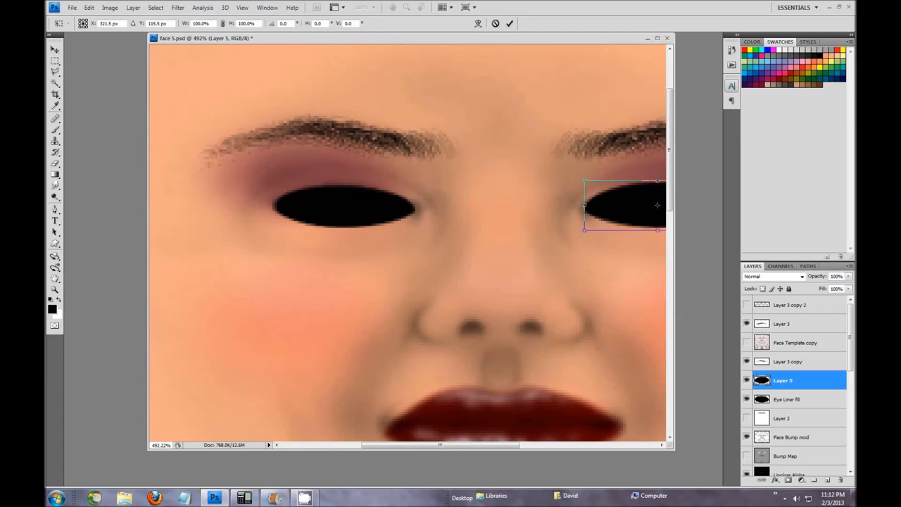
scroll(408, 243, right, 4)
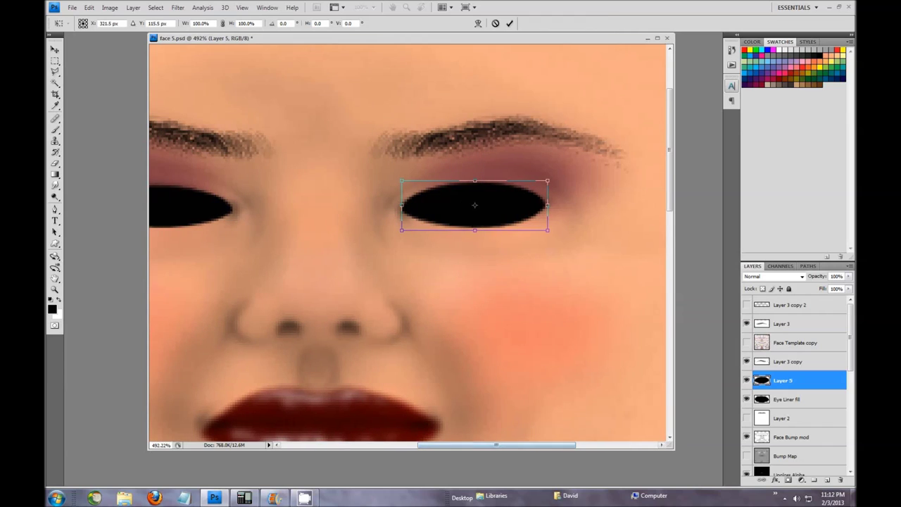
mouse_move(547, 181)
mouse_down()
mouse_move(528, 196)
mouse_move(540, 183)
mouse_up()
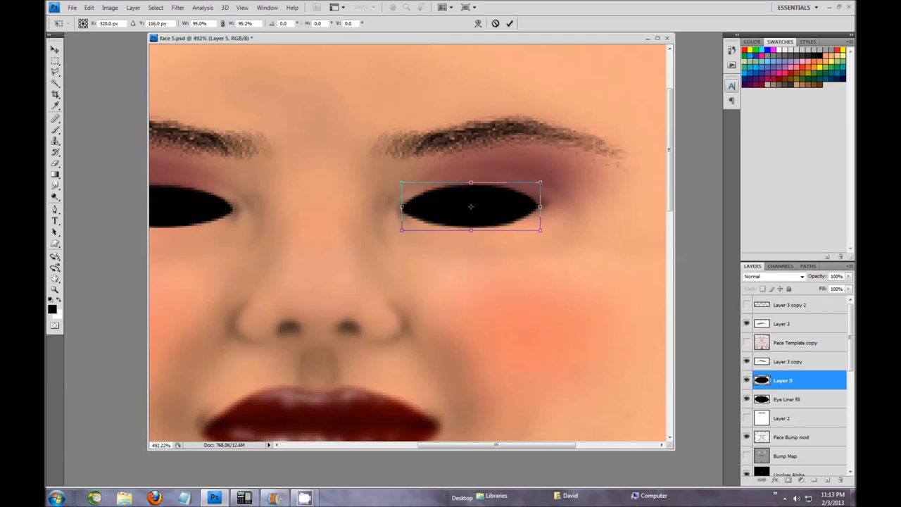
drag(471, 206, 477, 204)
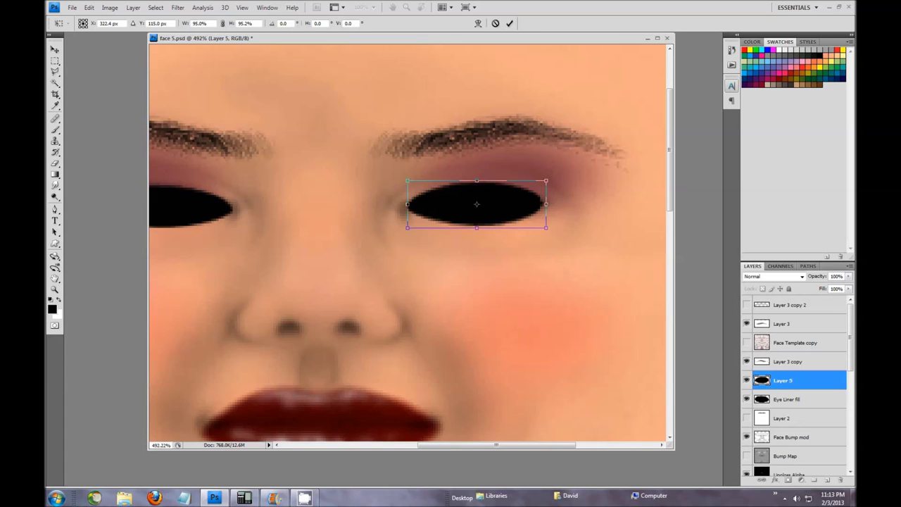
key(Return)
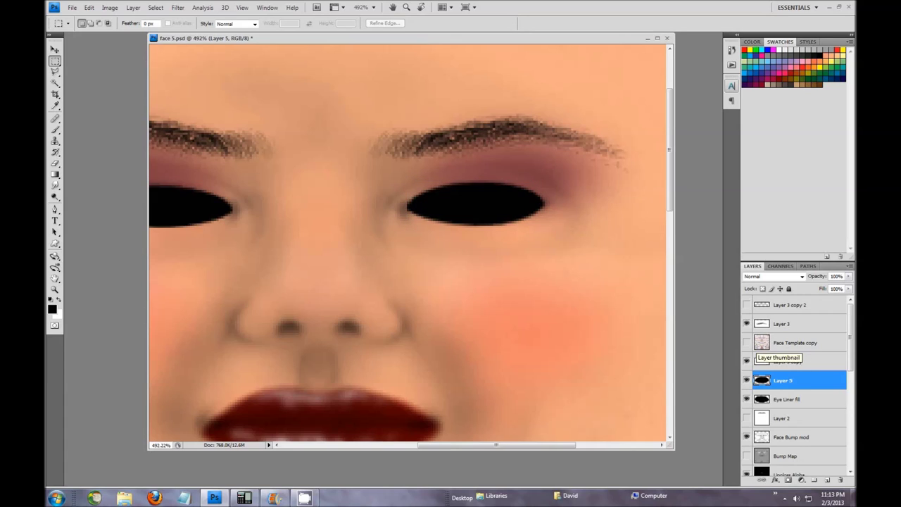
Show the template, compare the eye fill against it, and stretch the right eye about 106% taller.
click(746, 343)
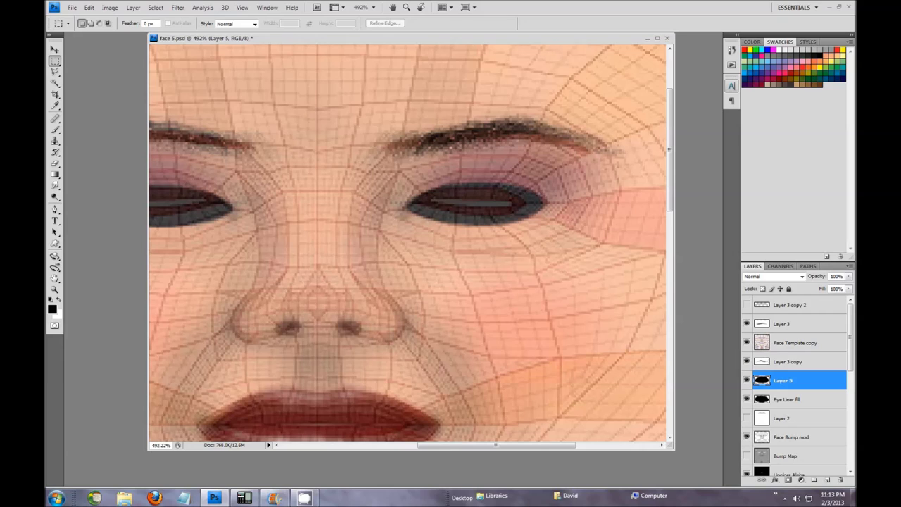
click(746, 380)
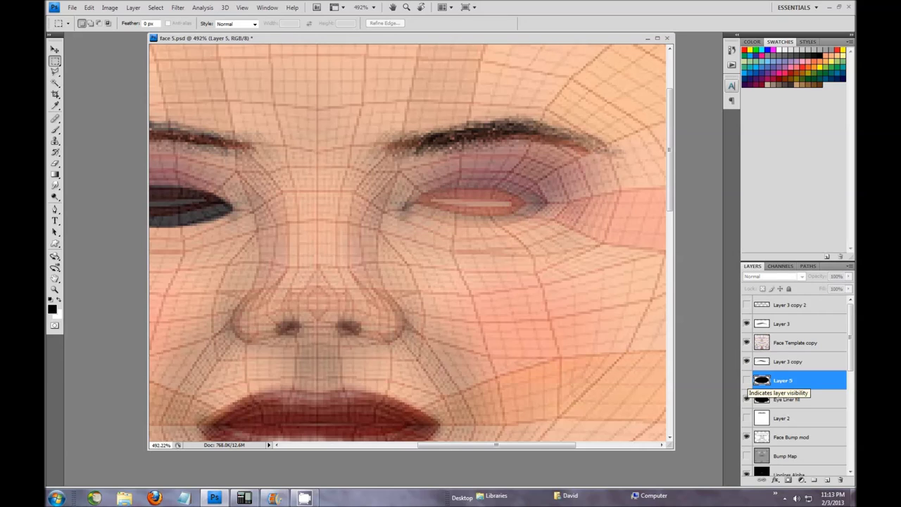
click(746, 380)
click(747, 380)
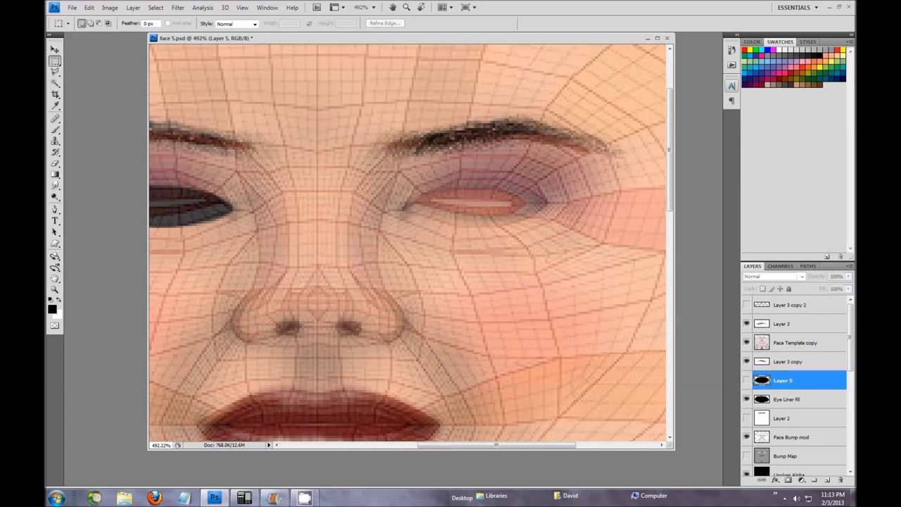
click(746, 380)
click(747, 381)
click(746, 381)
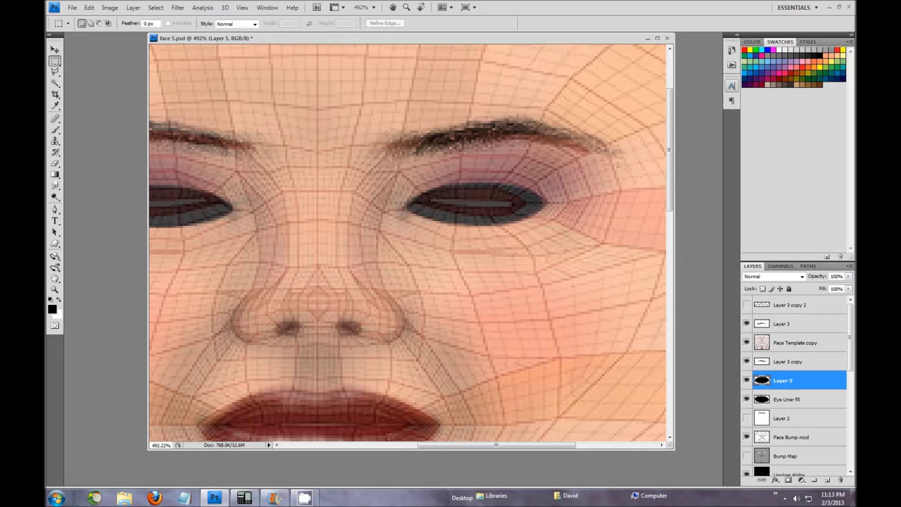
key(ctrl+t)
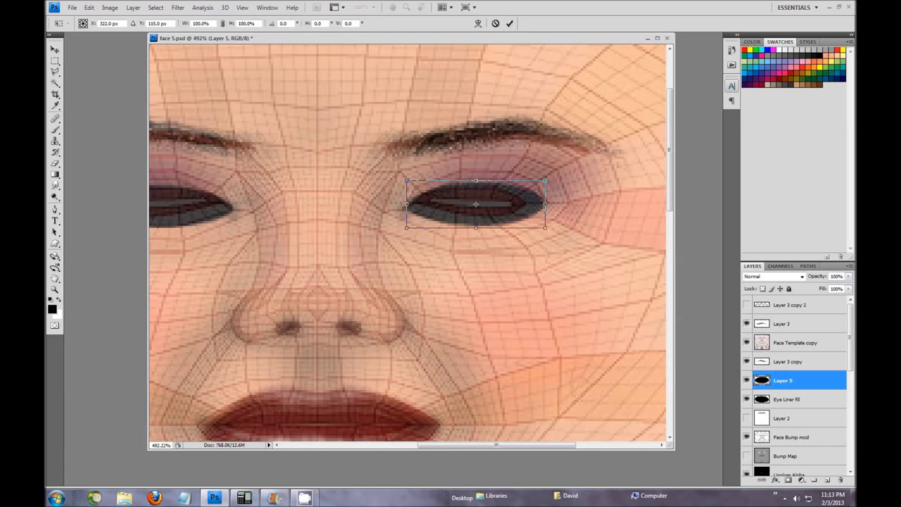
drag(475, 181, 475, 177)
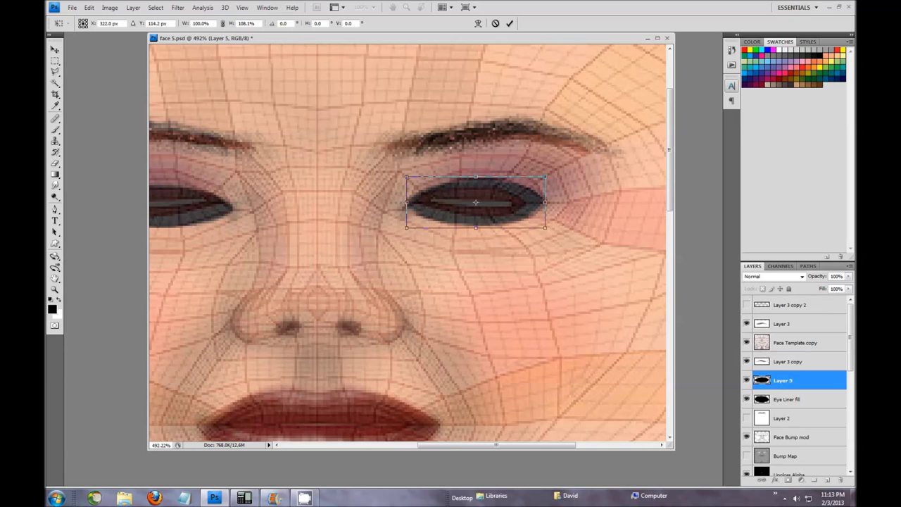
key(Return)
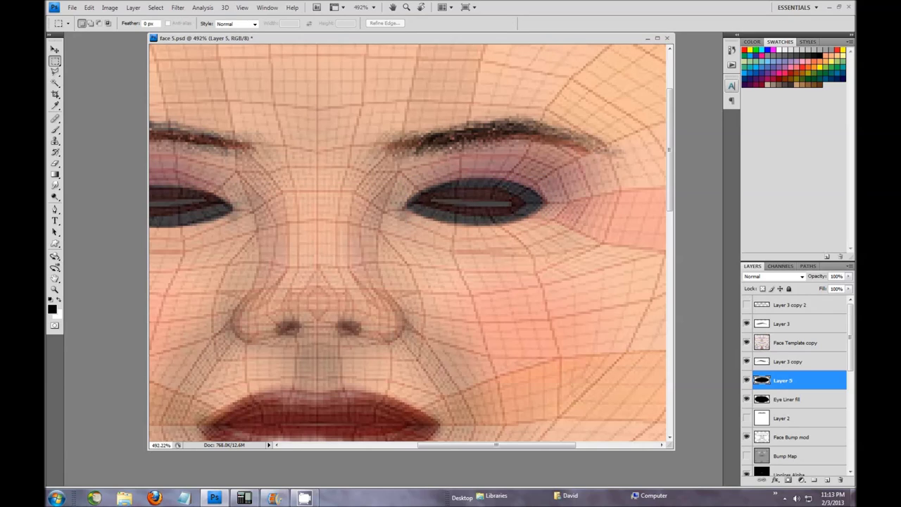
click(789, 399)
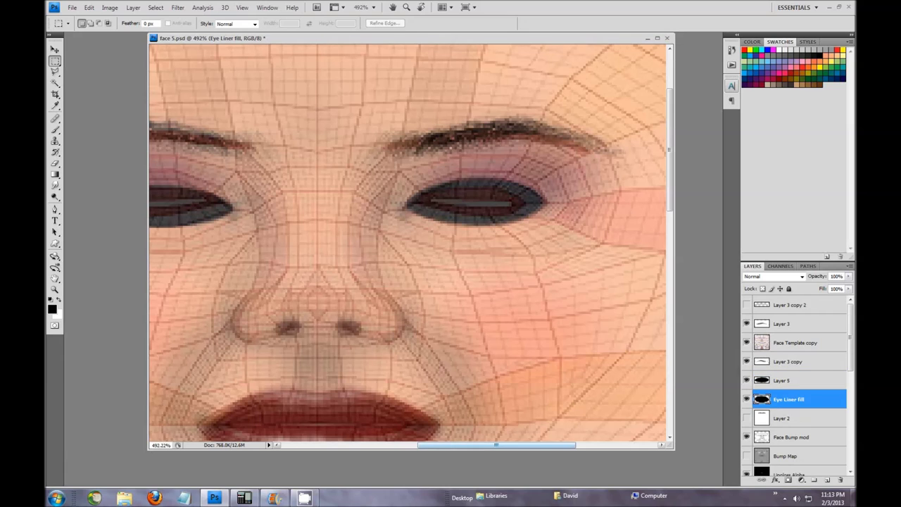
Narrow and slightly skew the left eye liner shape with Free Transform.
drag(408, 246, 626, 292)
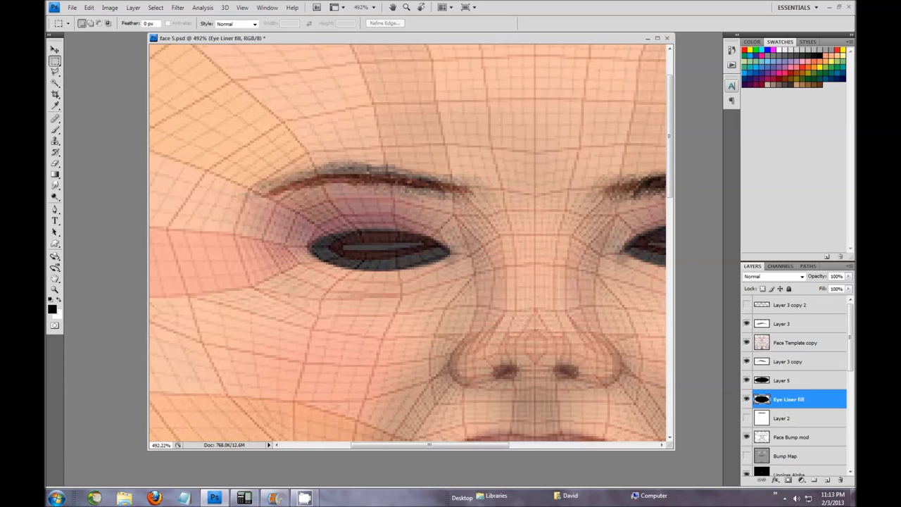
click(747, 342)
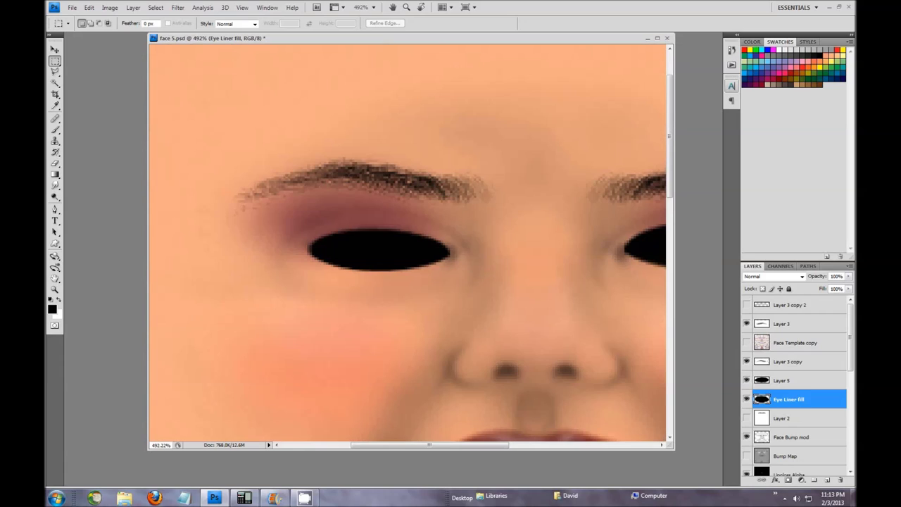
key(ctrl+t)
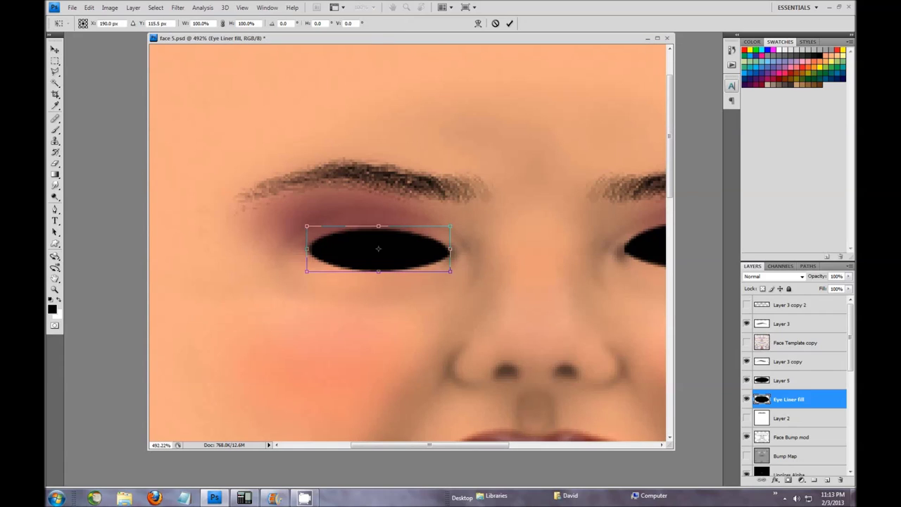
mouse_move(378, 226)
mouse_down()
mouse_move(378, 245)
mouse_move(378, 227)
mouse_up()
mouse_move(378, 271)
mouse_down()
mouse_move(378, 246)
mouse_move(378, 271)
mouse_up()
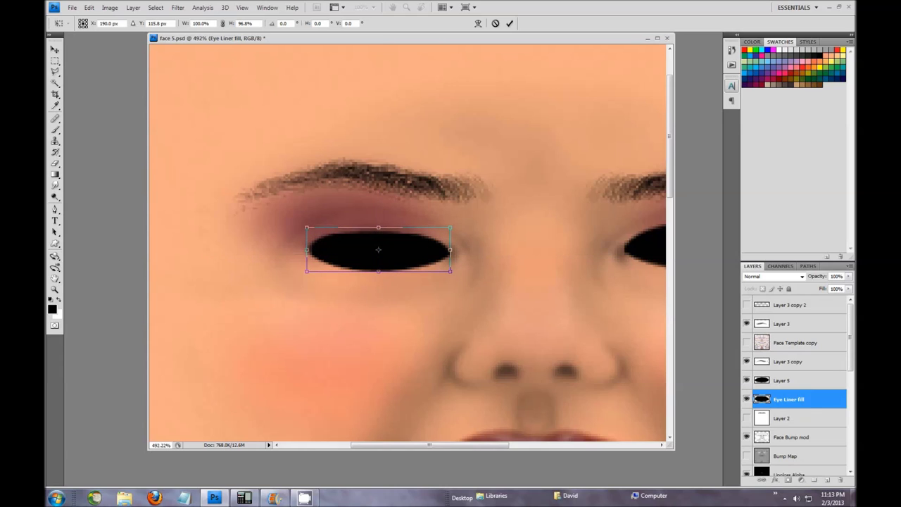
mouse_move(306, 249)
mouse_down()
mouse_move(345, 249)
mouse_move(308, 250)
mouse_up()
mouse_move(451, 271)
mouse_down()
mouse_move(401, 261)
mouse_move(451, 271)
mouse_up()
mouse_move(308, 249)
mouse_down()
mouse_move(324, 249)
mouse_move(307, 250)
mouse_up()
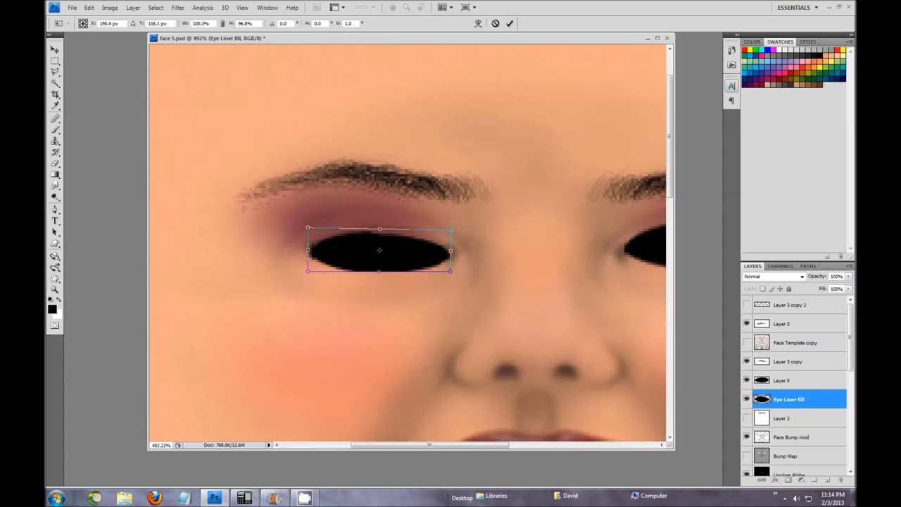
drag(451, 229, 453, 227)
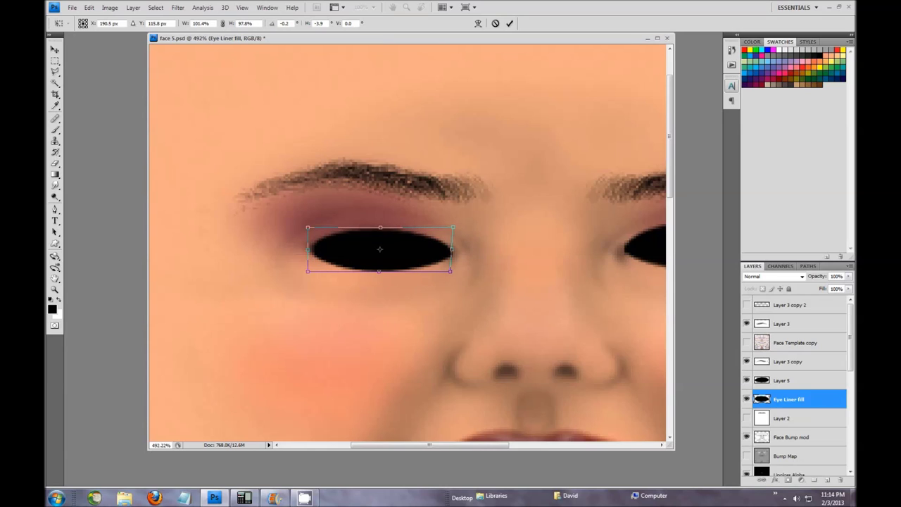
key(Return)
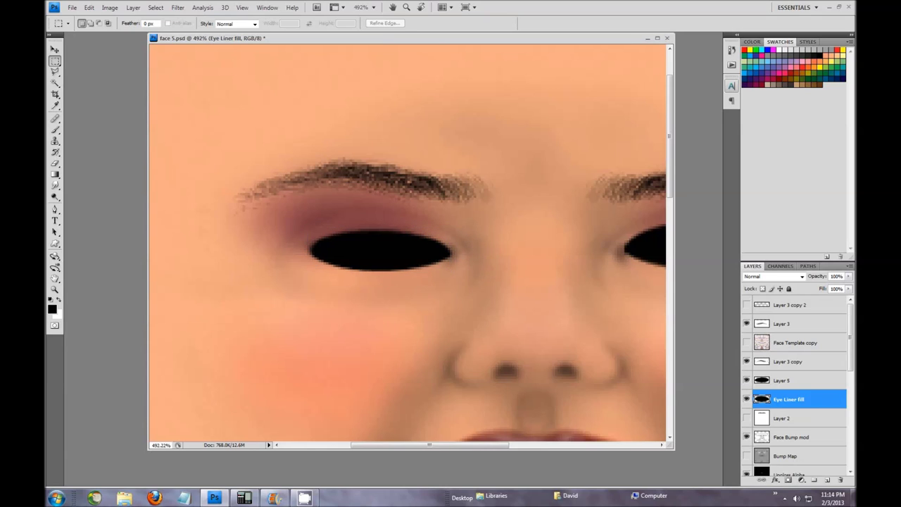
Show the template wireframe and nudge the eye liner fill slightly up and left to align.
click(746, 342)
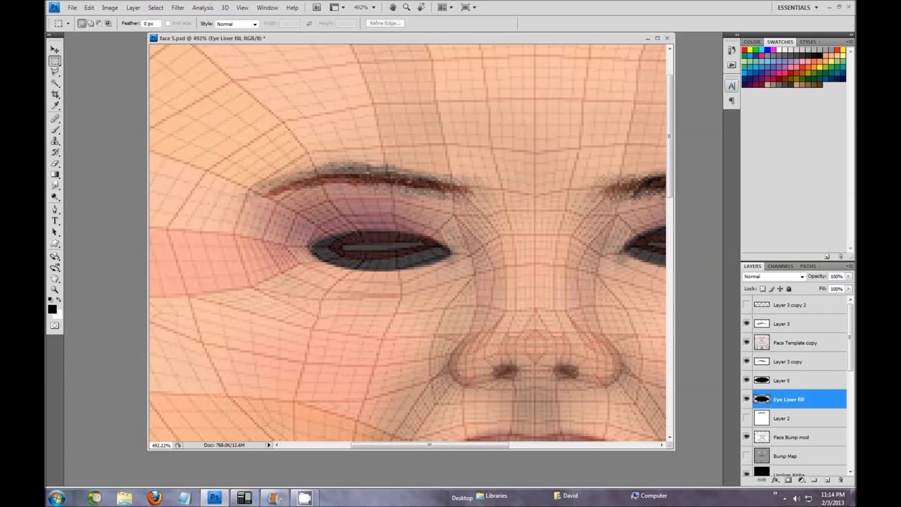
click(746, 399)
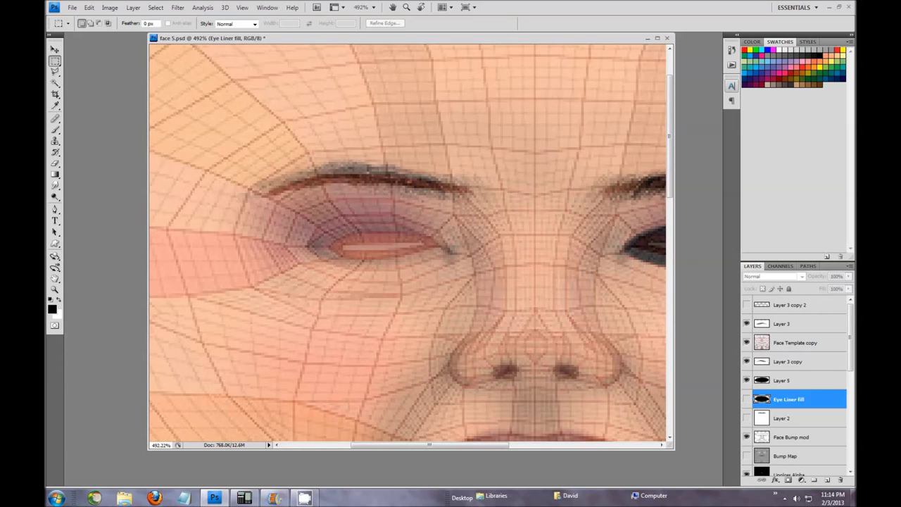
click(746, 399)
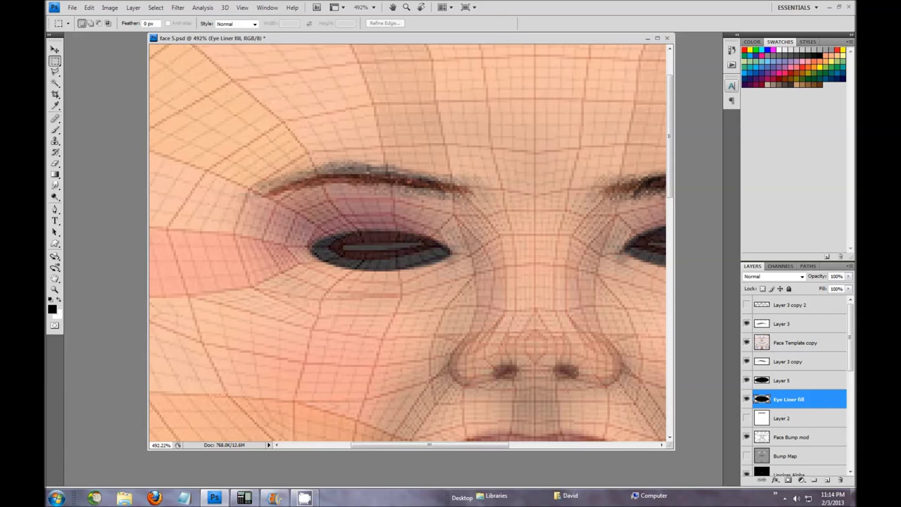
key(ctrl+t)
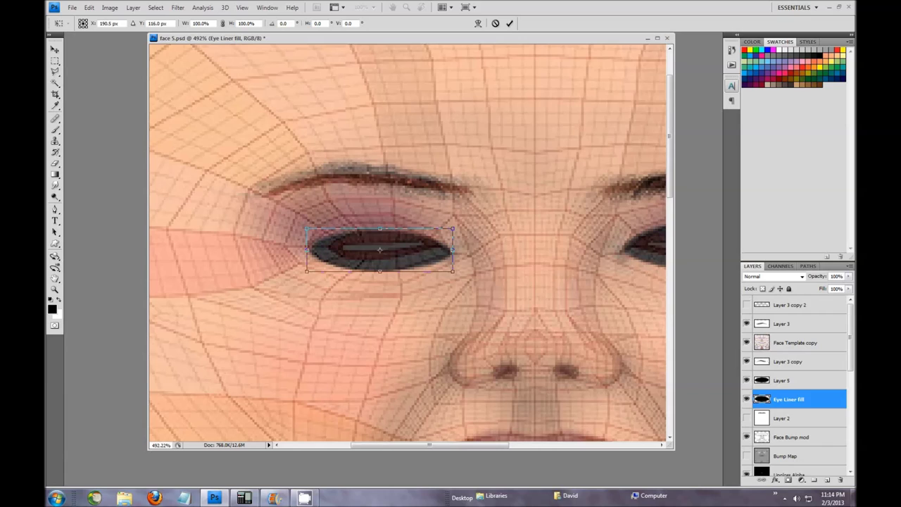
drag(380, 249, 379, 250)
key(Return)
Stretch the eye liner fill about 122% taller upward, then hide the template.
click(746, 400)
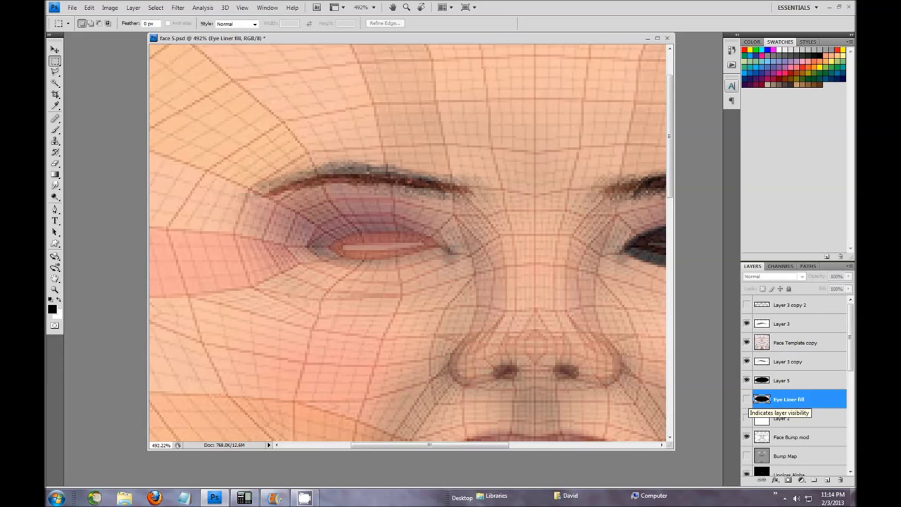
click(746, 399)
click(746, 399)
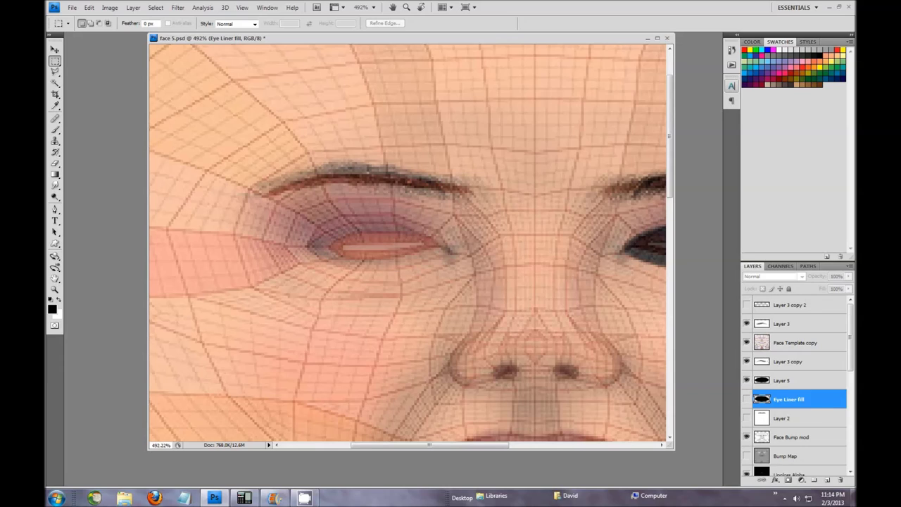
click(746, 399)
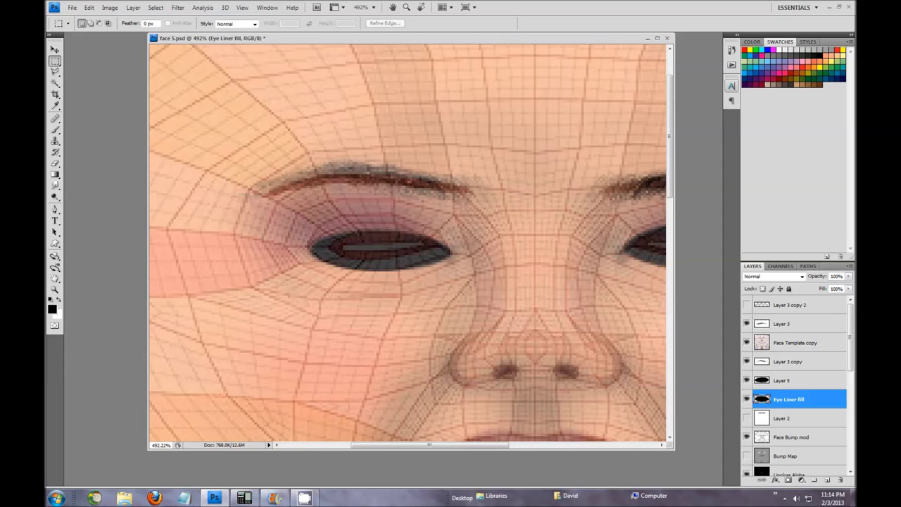
key(ctrl+t)
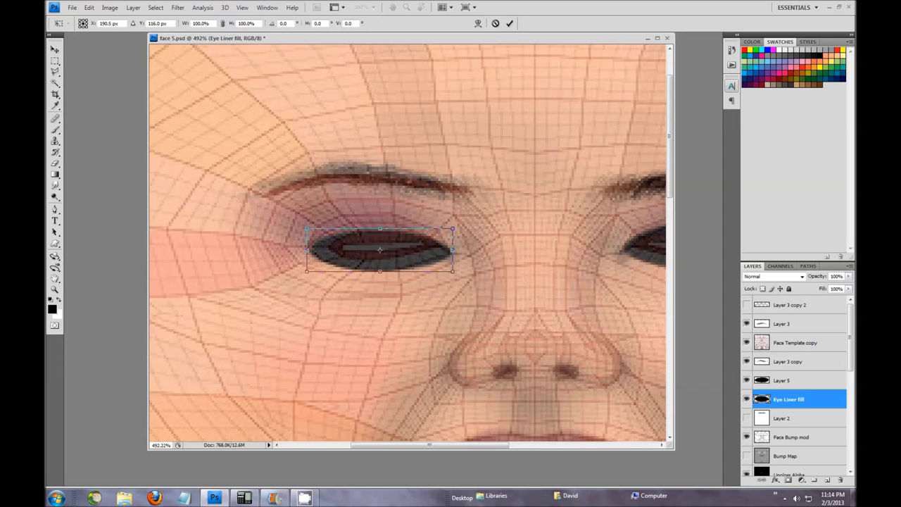
drag(453, 228, 452, 219)
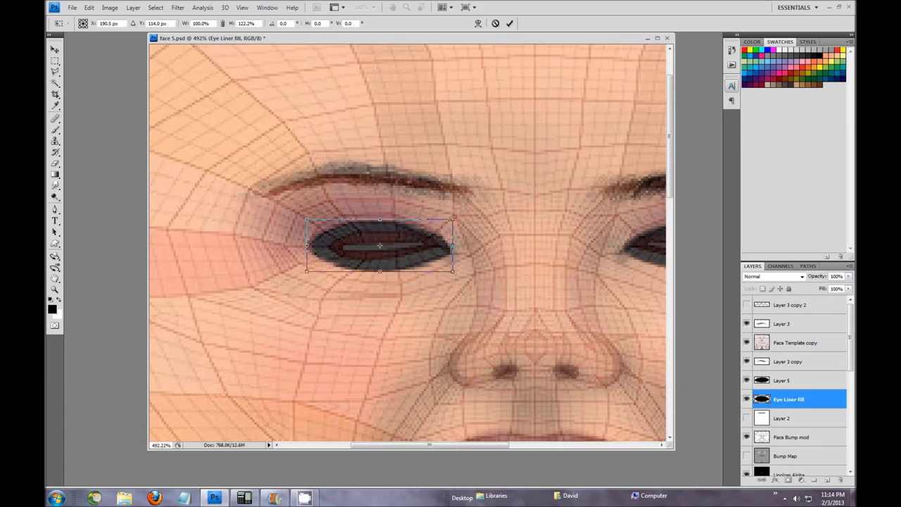
key(Return)
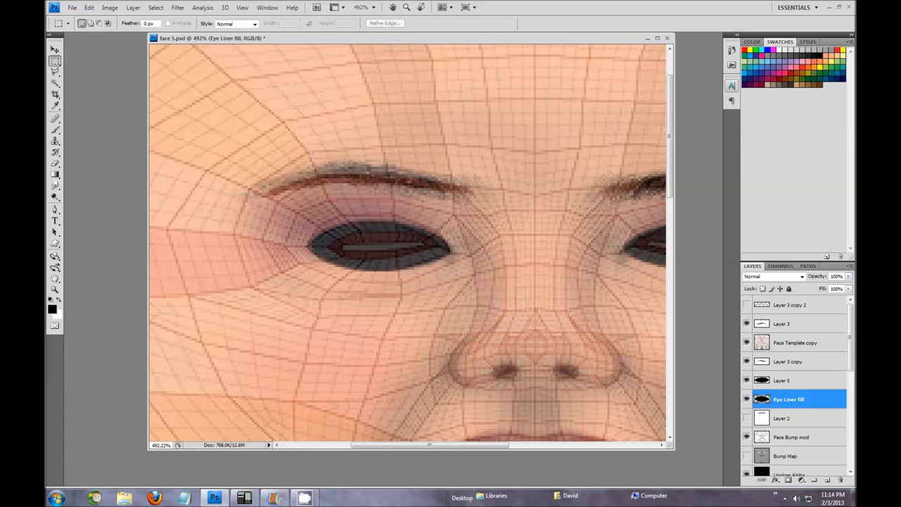
click(746, 342)
scroll(407, 242, down, 5)
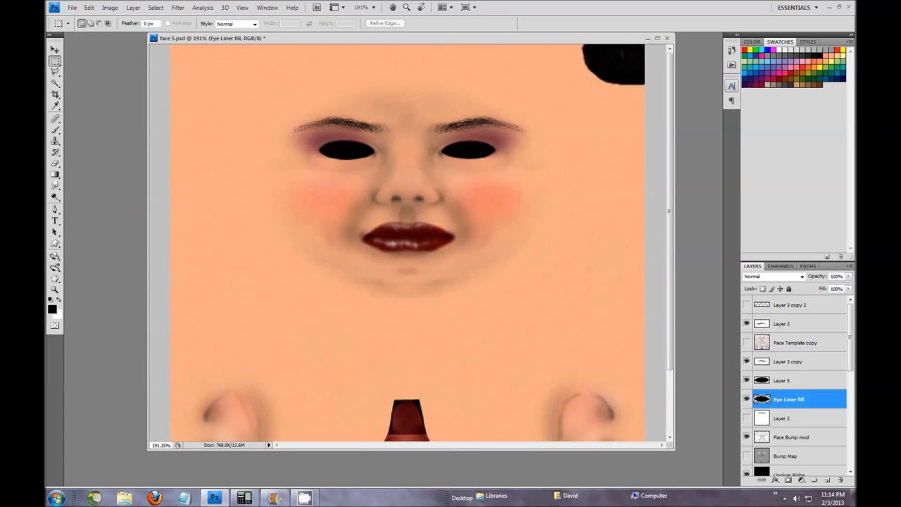
Check Layer 1's contents by toggling its visibility, then make it the active layer.
scroll(407, 243, up, 2)
scroll(407, 243, down, 3)
scroll(407, 243, up, 4)
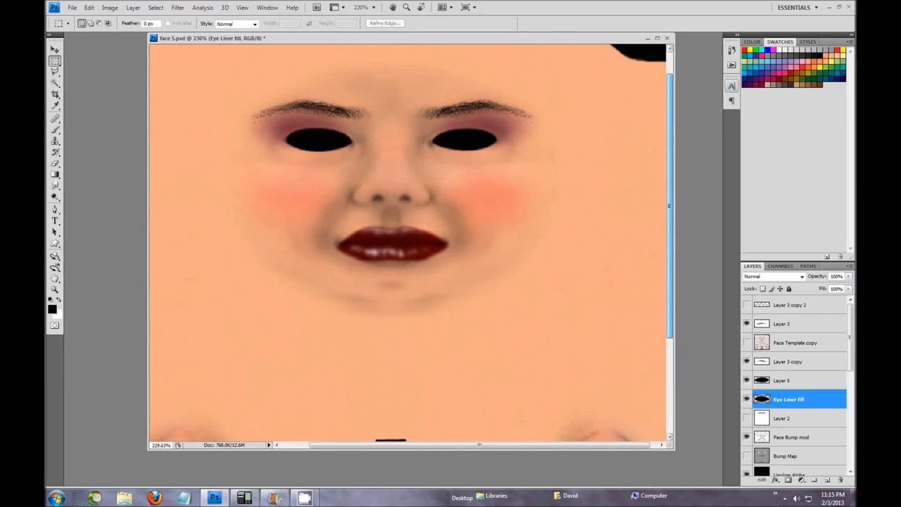
scroll(795, 387, down, 3)
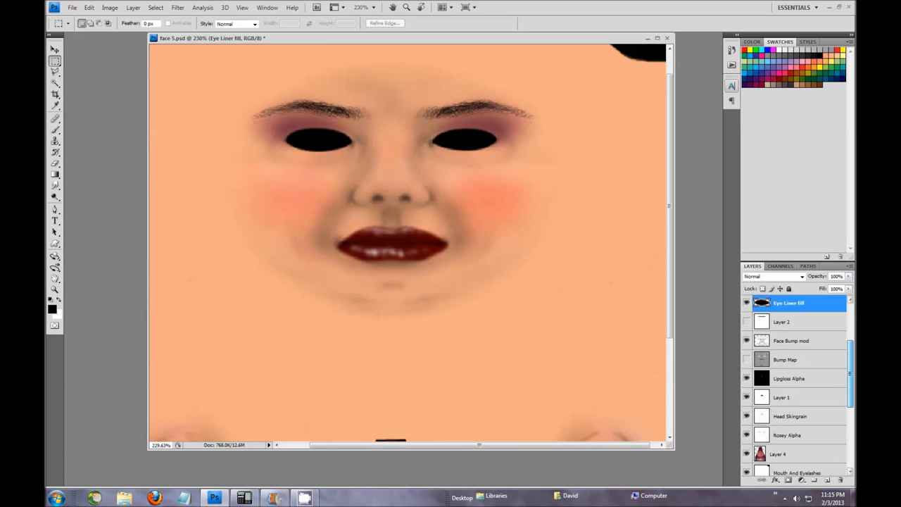
scroll(796, 387, down, 1)
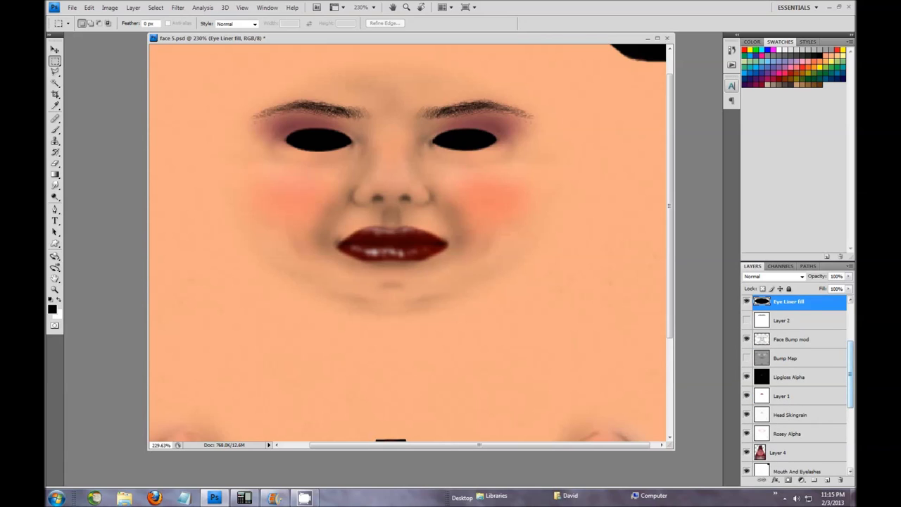
key(ctrl+a)
click(746, 396)
click(746, 395)
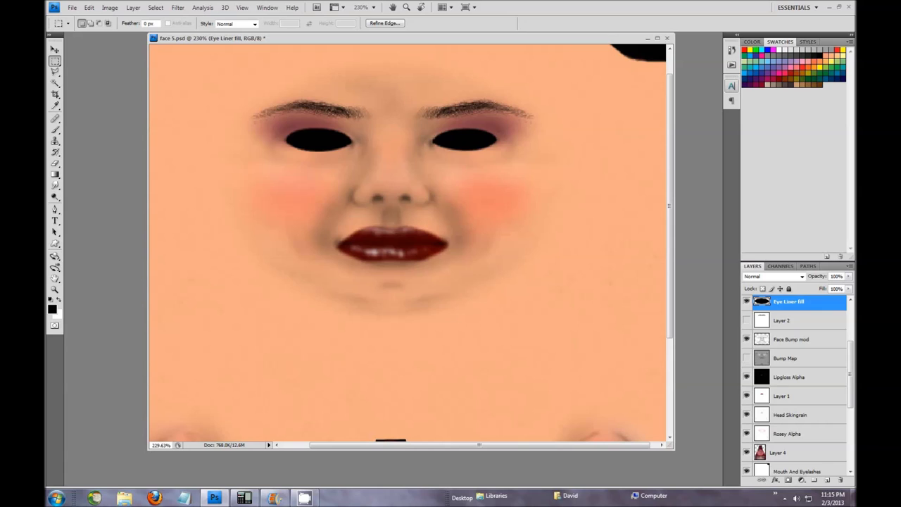
click(783, 396)
Select the lips with the Magic Wand and add a new empty Layer 6 above Layer 1.
key(w)
key(ctrl+d)
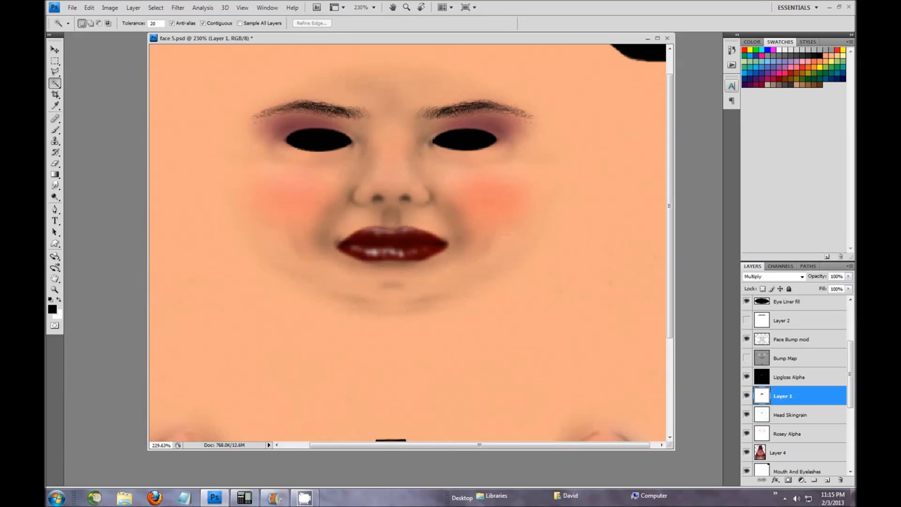
click(391, 242)
click(827, 480)
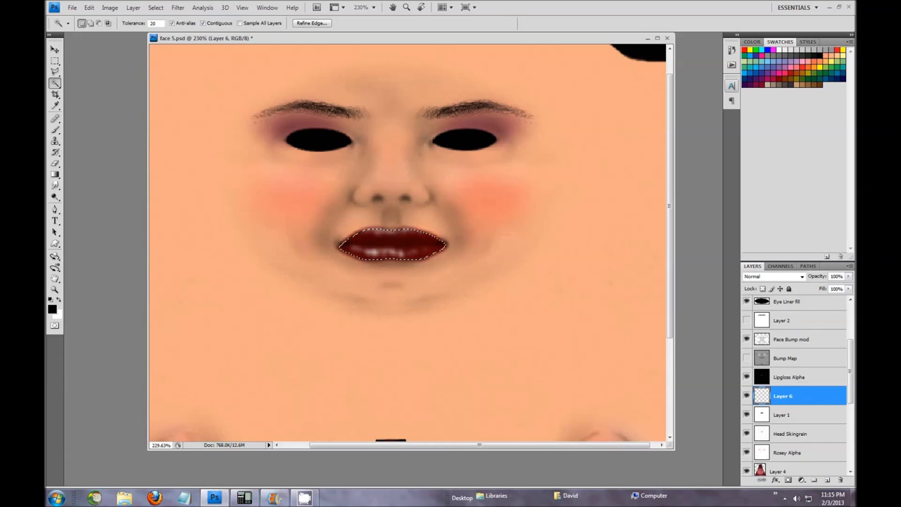
click(89, 7)
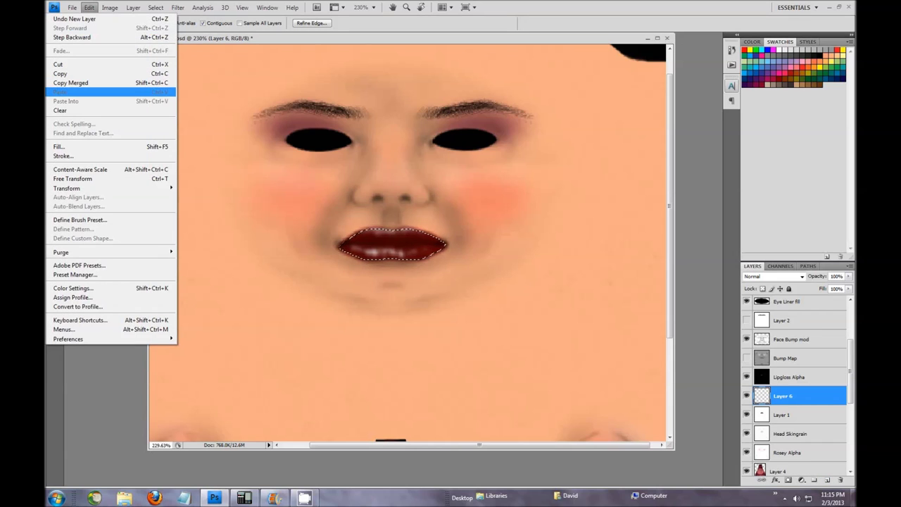
Stroke the lip selection on Layer 6 with a thin black outside outline, then deselect.
click(63, 155)
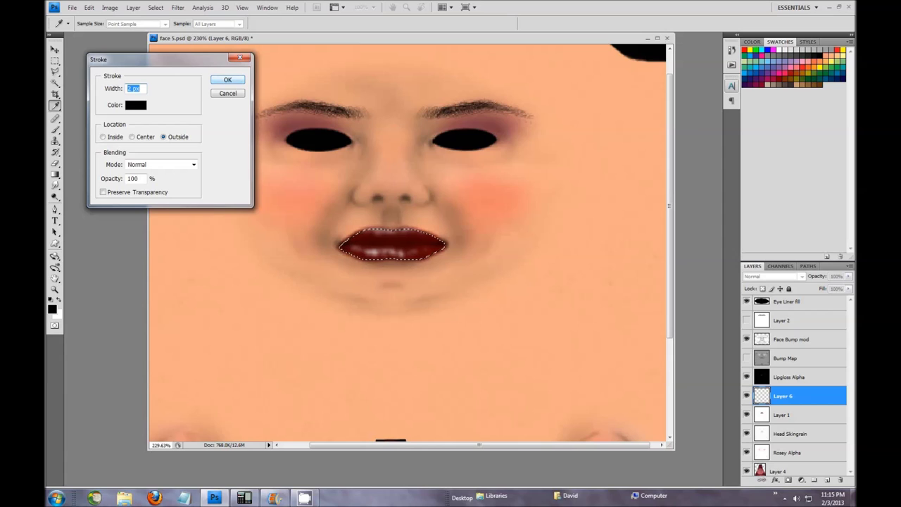
key(Return)
key(w)
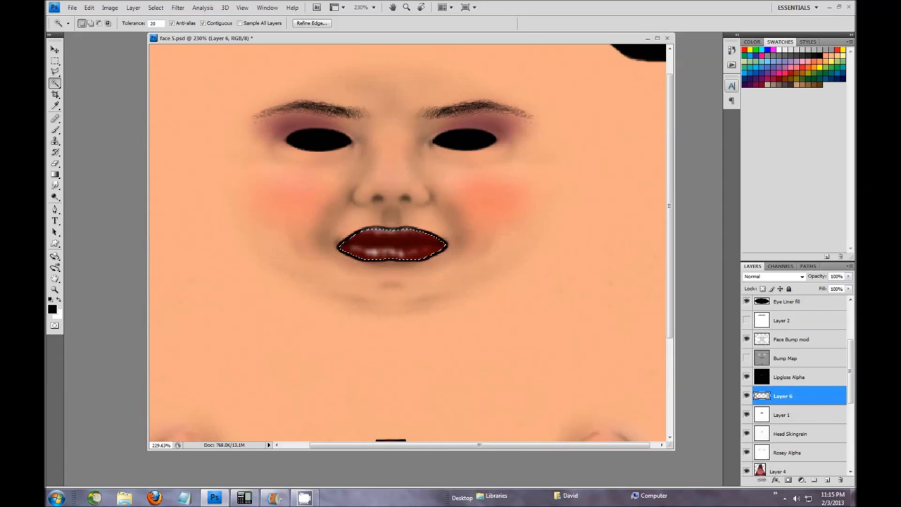
key(ctrl+d)
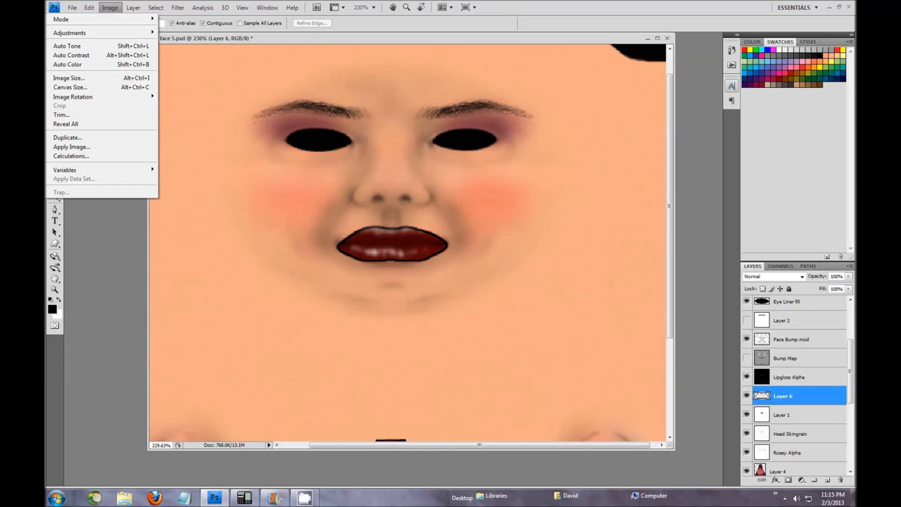
Soften the lip outline with a 1.4 px Gaussian Blur and add a new Layer 7.
mouse_move(178, 7)
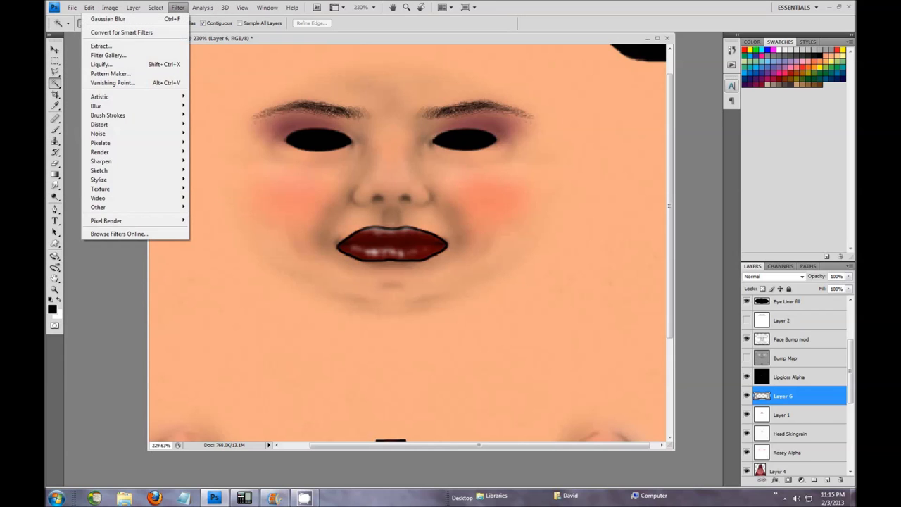
mouse_move(141, 106)
click(214, 143)
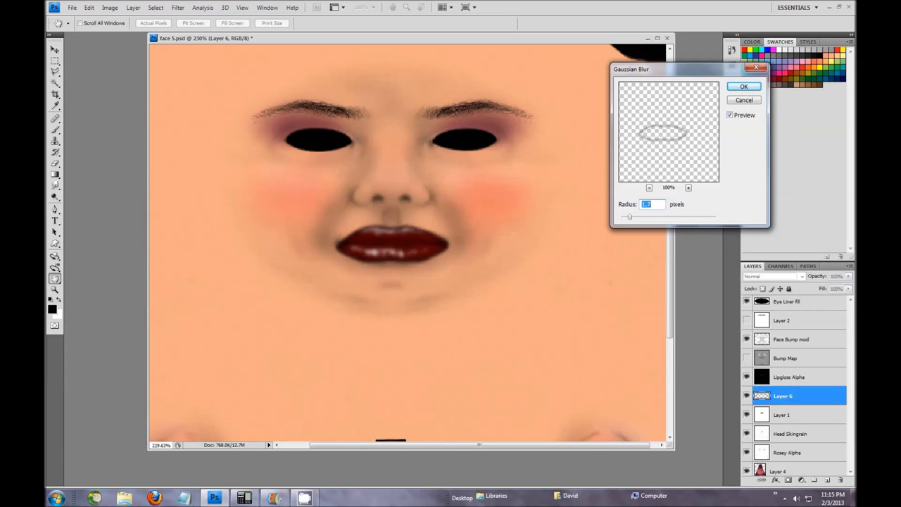
text(1.4)
double_click(642, 204)
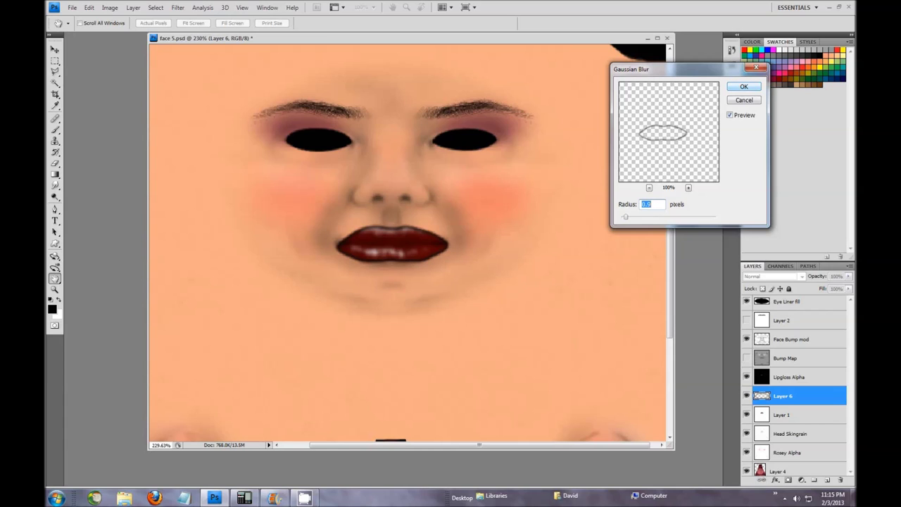
key(Return)
key(w)
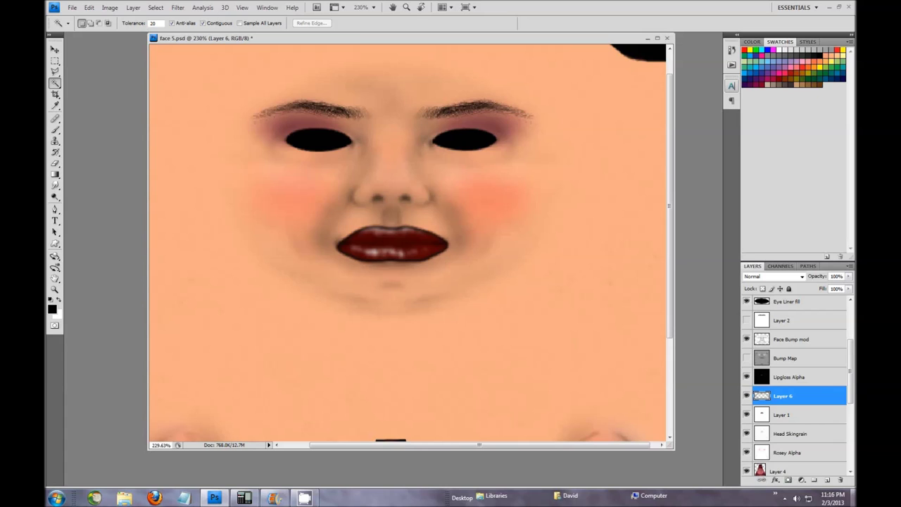
click(827, 480)
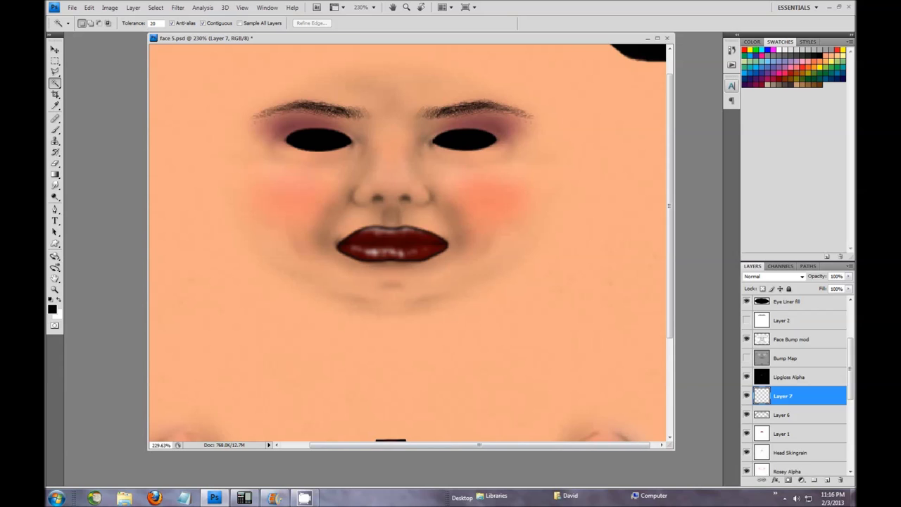
Zoom in on the lips and select a 1 px hard Brush.
key(ctrl+plus)
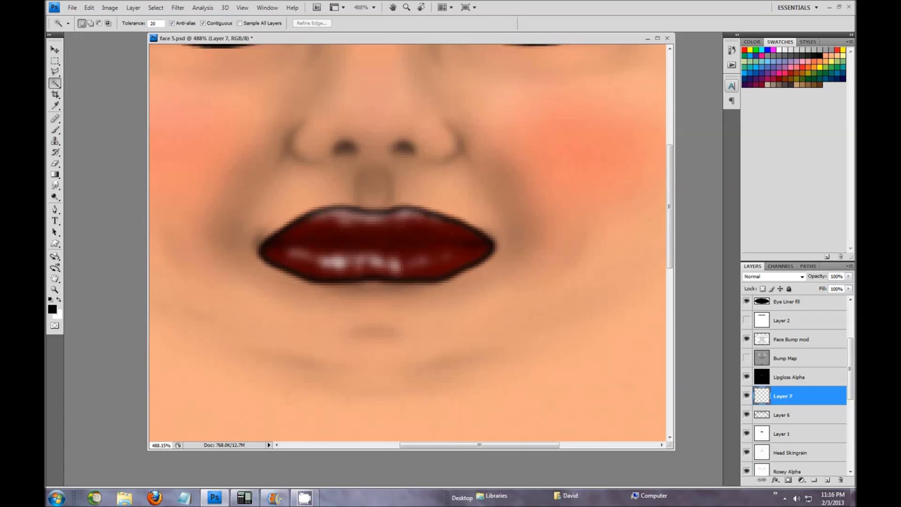
click(55, 130)
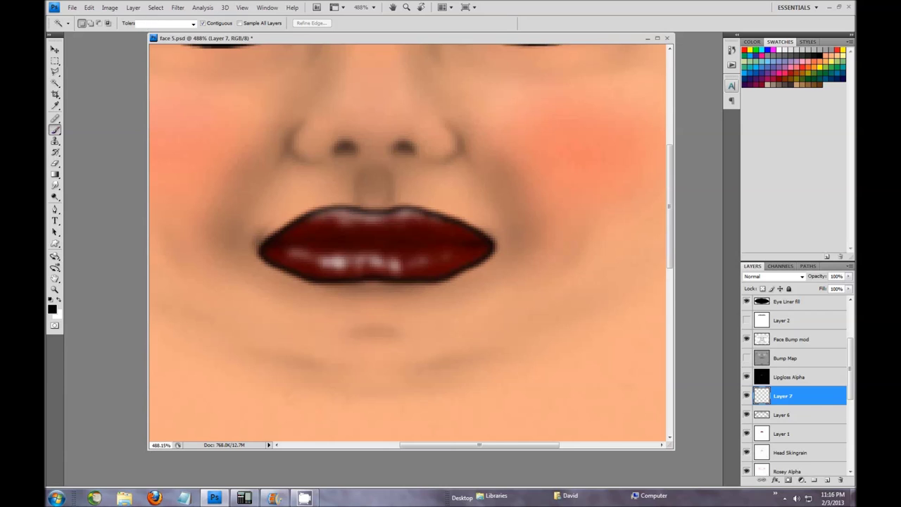
click(109, 23)
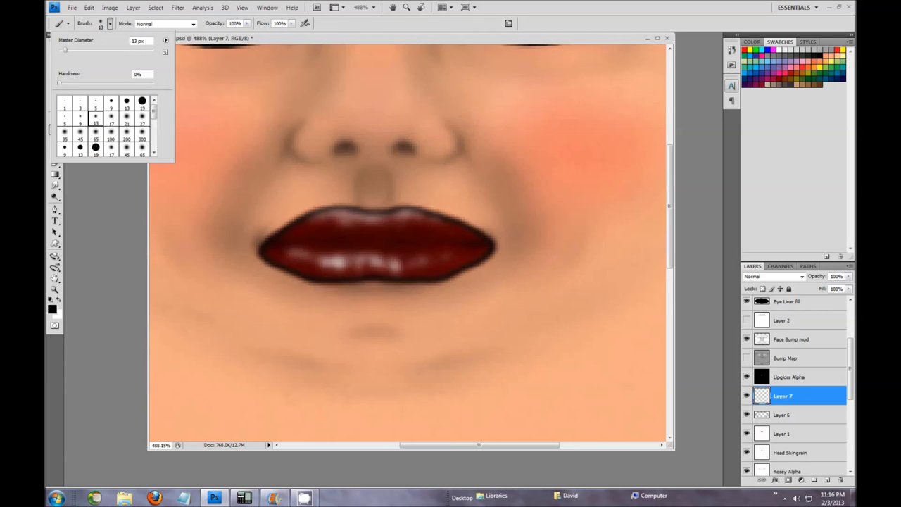
click(64, 103)
click(314, 262)
Paint six short dark crease strokes across the lower and upper lips.
drag(314, 261, 315, 272)
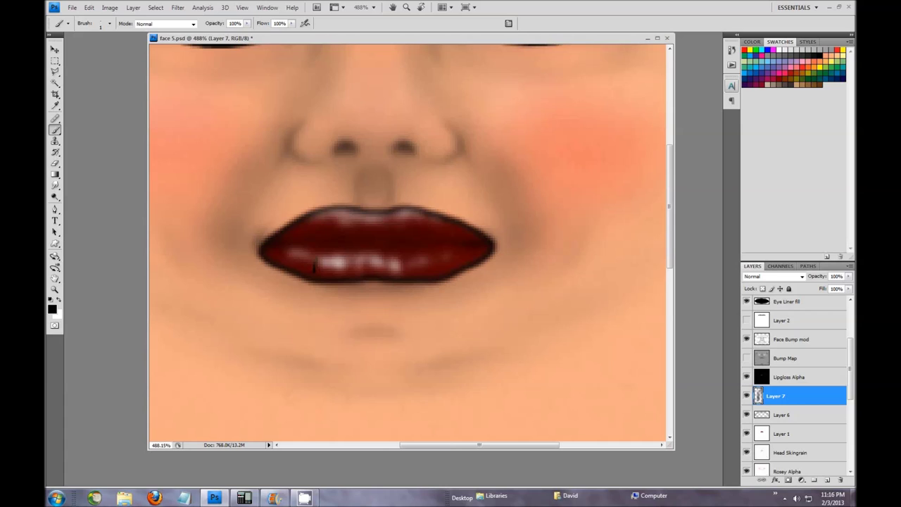
drag(330, 270, 335, 275)
mouse_move(415, 269)
mouse_down()
mouse_move(418, 277)
mouse_move(435, 269)
mouse_up()
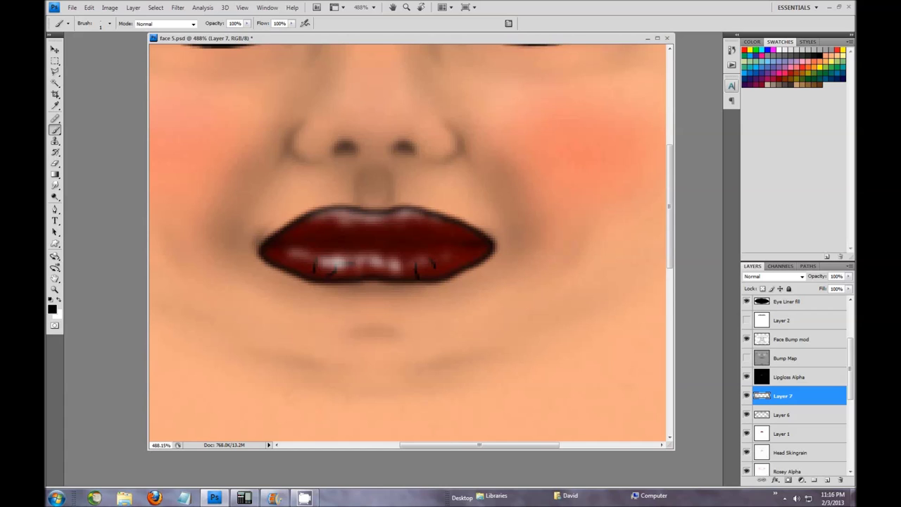
drag(423, 220, 429, 232)
mouse_move(328, 219)
mouse_down()
mouse_move(343, 235)
mouse_move(323, 236)
mouse_up()
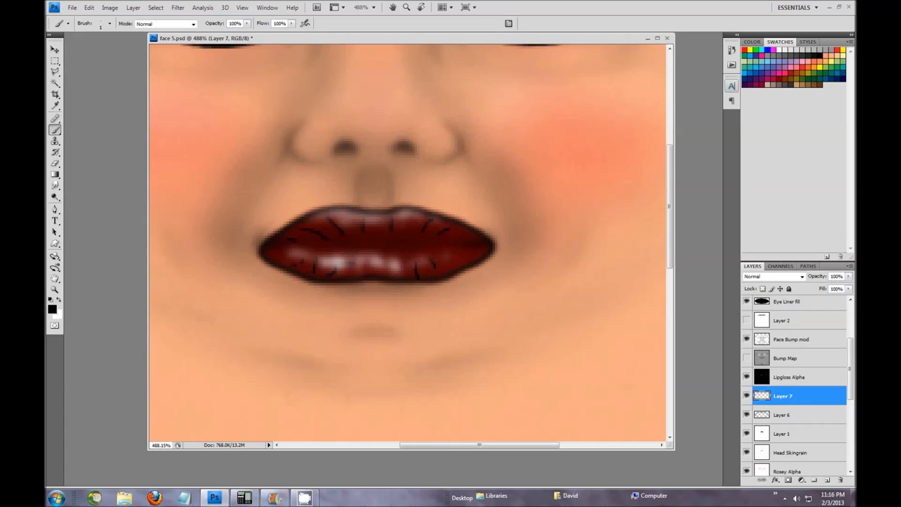
drag(366, 264, 371, 273)
click(133, 7)
Add Bevel and Emboss to Layer 7's creases with a new gloss contour and 4 px size.
mouse_move(84, 60)
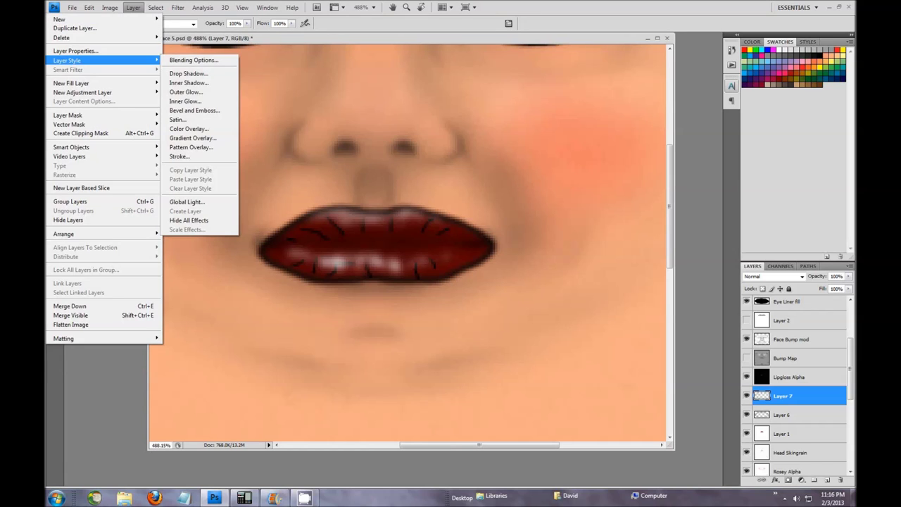
click(194, 111)
drag(352, 106, 627, 97)
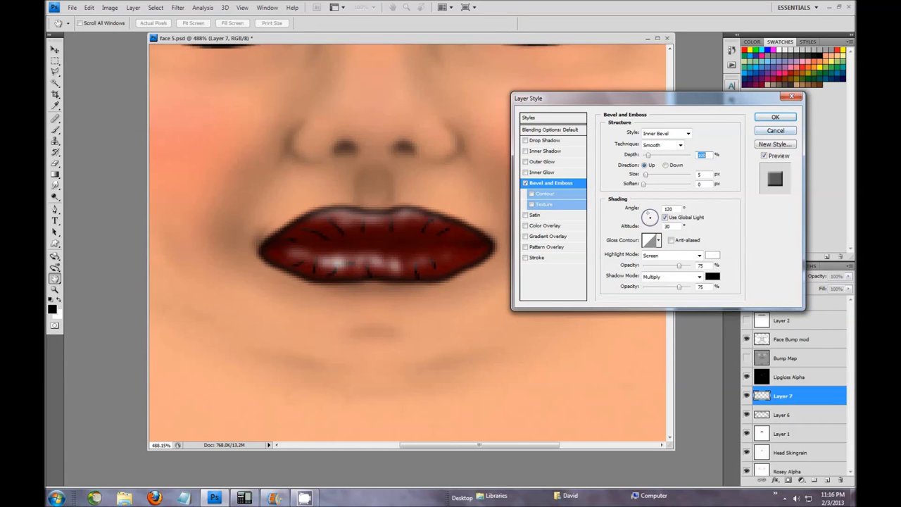
click(658, 240)
click(619, 278)
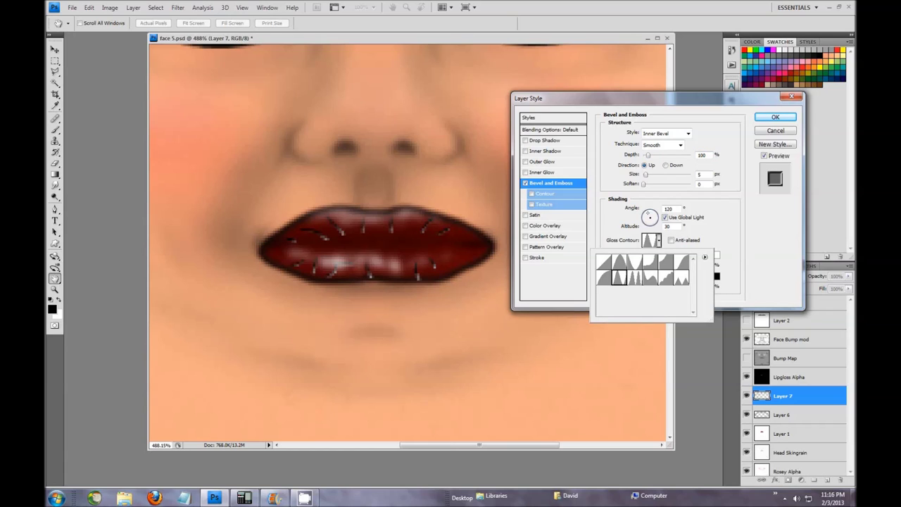
click(634, 277)
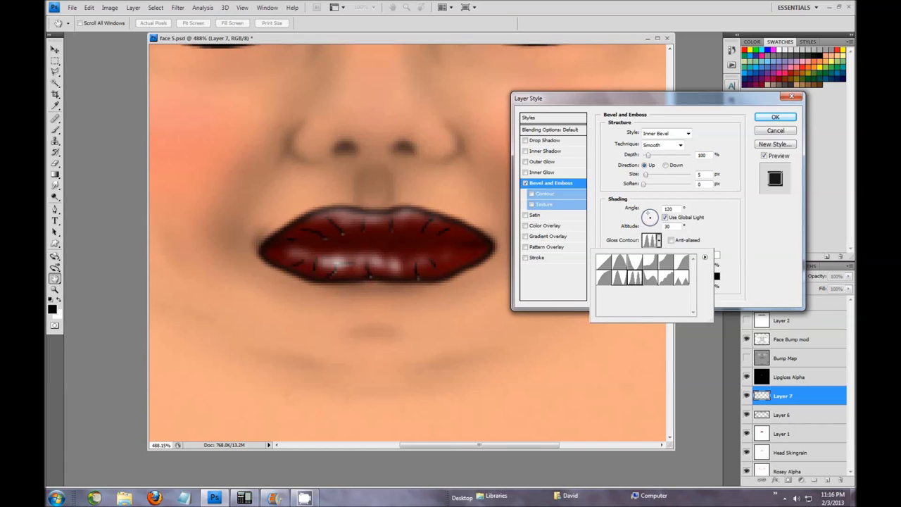
click(700, 174)
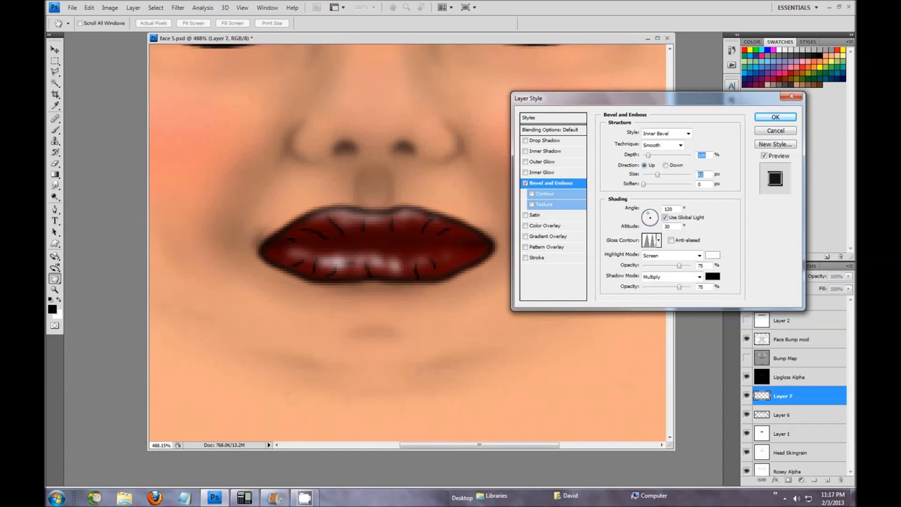
text(4)
key(shift+Tab)
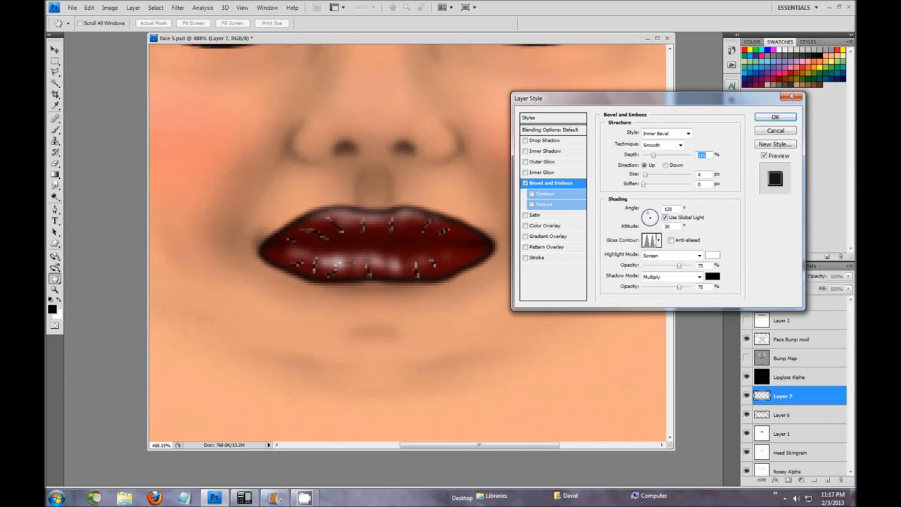
key(Tab)
key(Return)
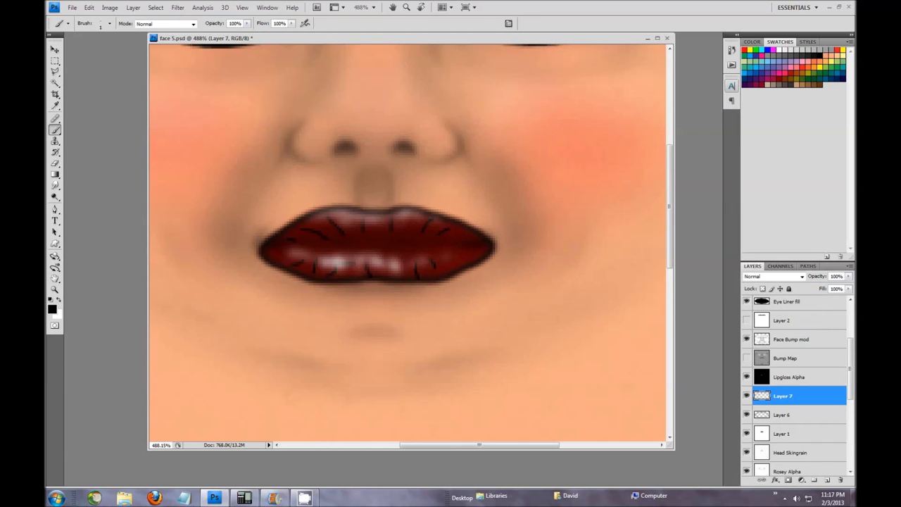
click(178, 7)
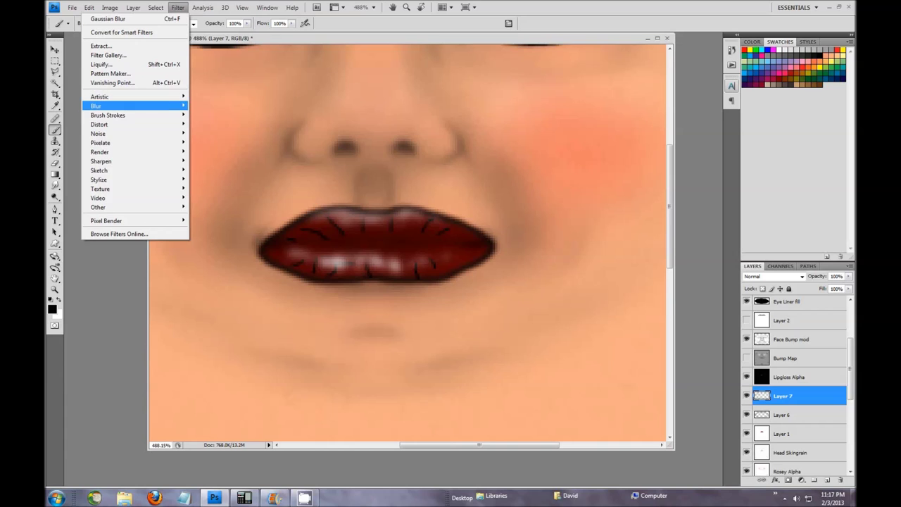
Apply a Gaussian Blur of about 1.7 px to the Layer 7 crease lines.
mouse_move(134, 106)
click(218, 142)
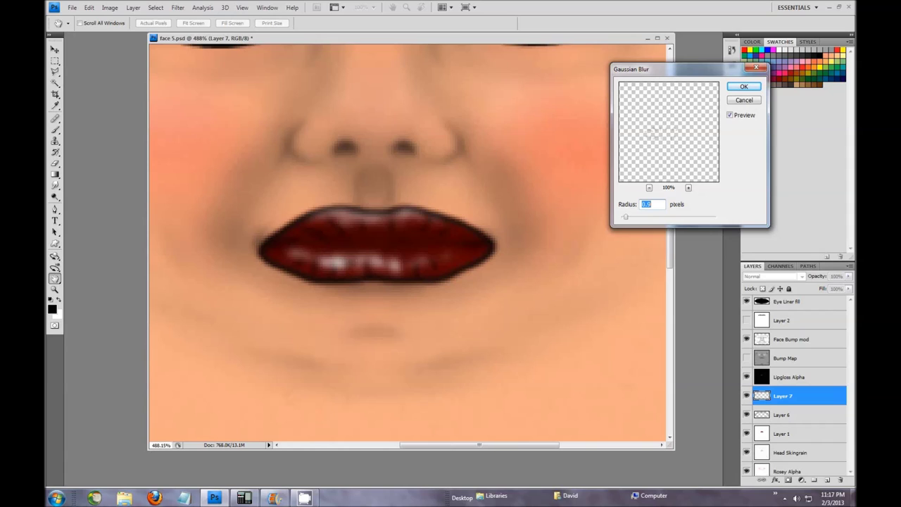
text(2.2)
key(Down)
key(Down)
key(Down)
key(Down)
key(Down)
double_click(642, 204)
key(Return)
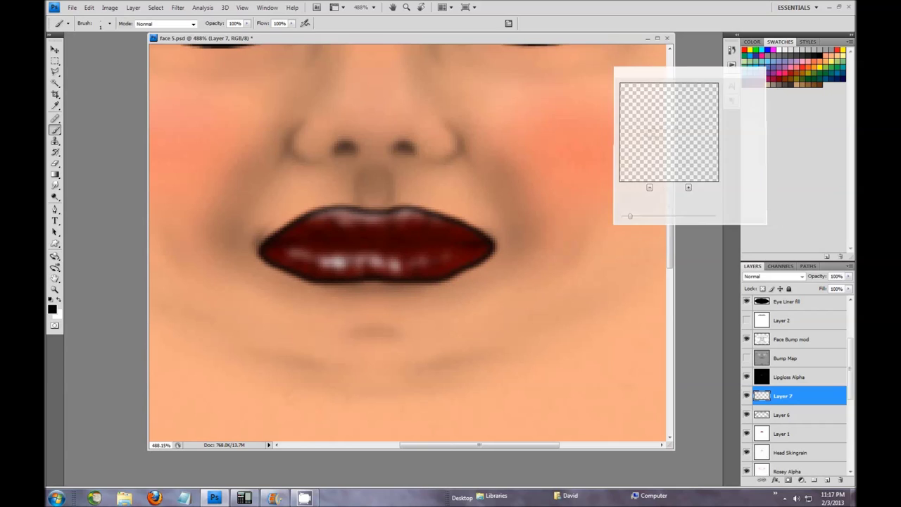
scroll(408, 243, down, 10)
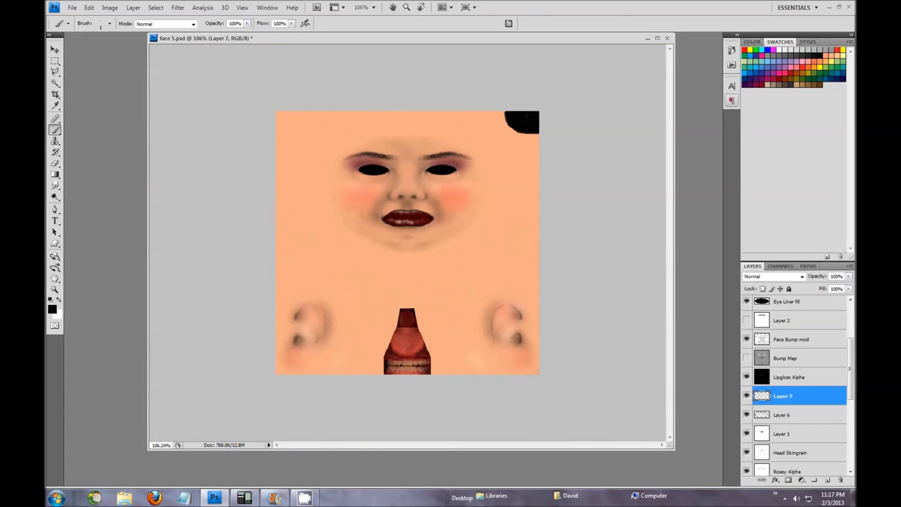
scroll(407, 243, up, 3)
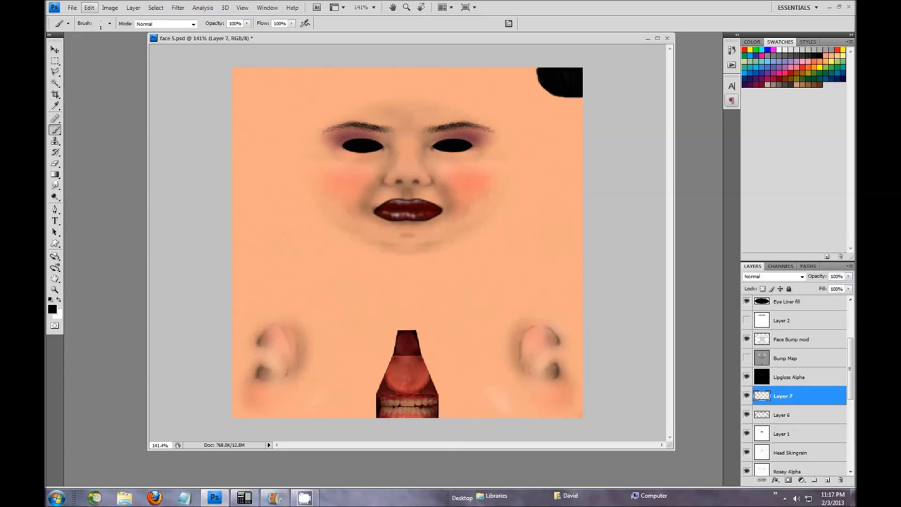
Save the document under the new name face 6.psd.
click(72, 7)
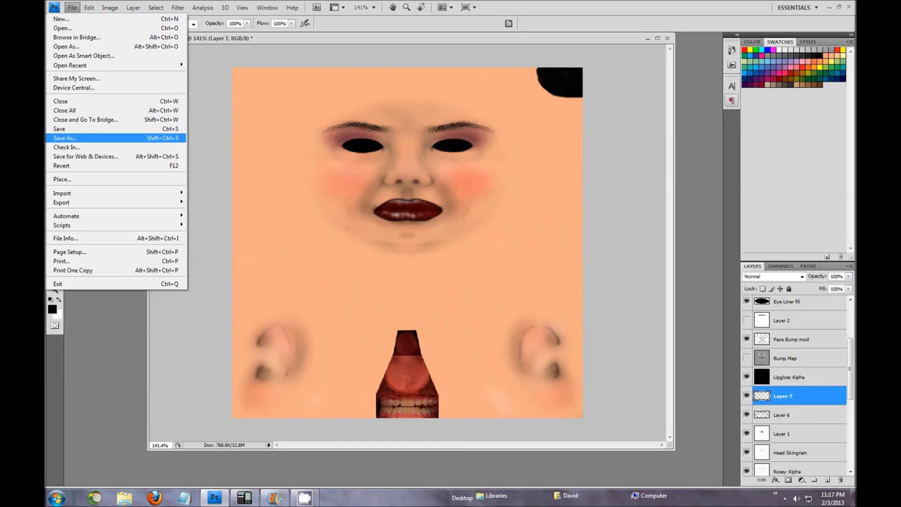
click(64, 138)
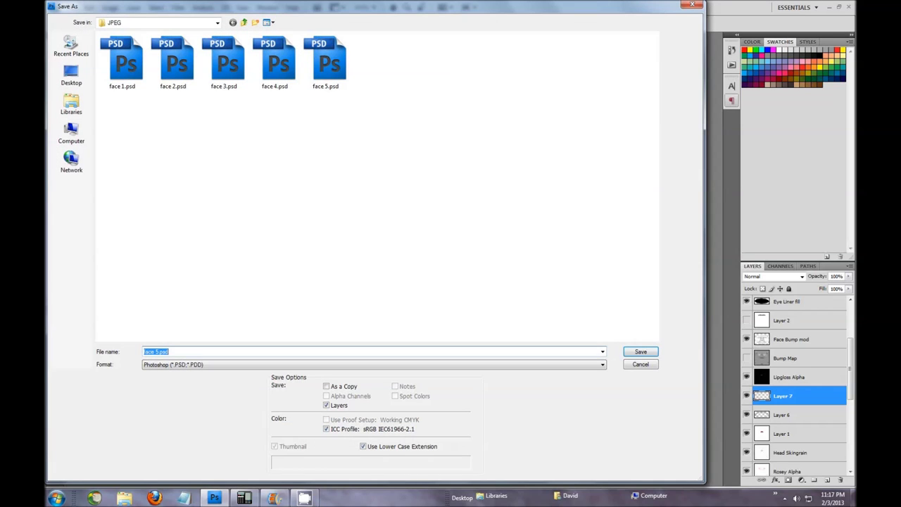
click(156, 351)
key(BackSpace)
text(6)
key(Return)
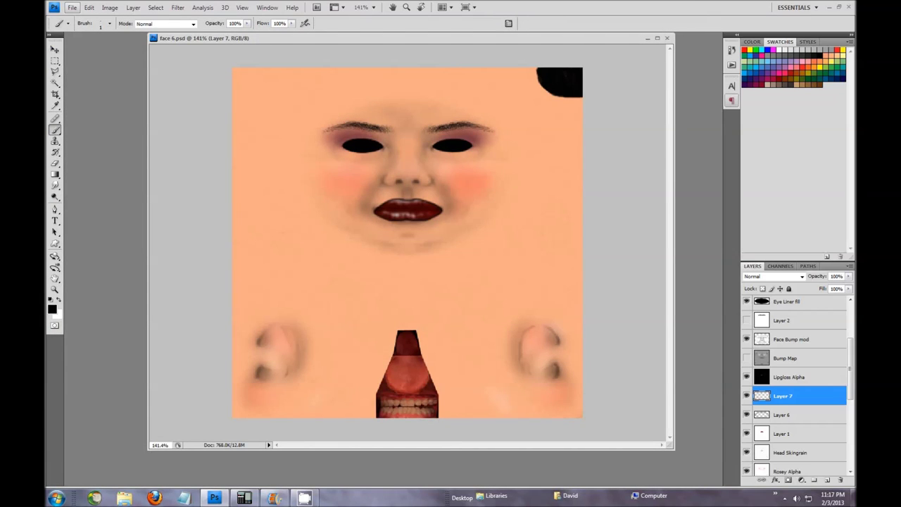
Save a 24 bits/pixel Targa copy named face 6.tga.
click(72, 8)
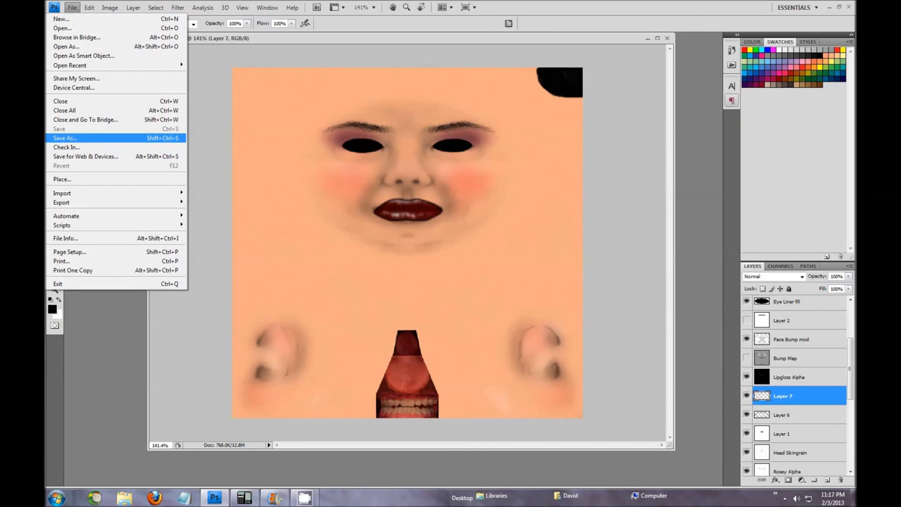
click(63, 137)
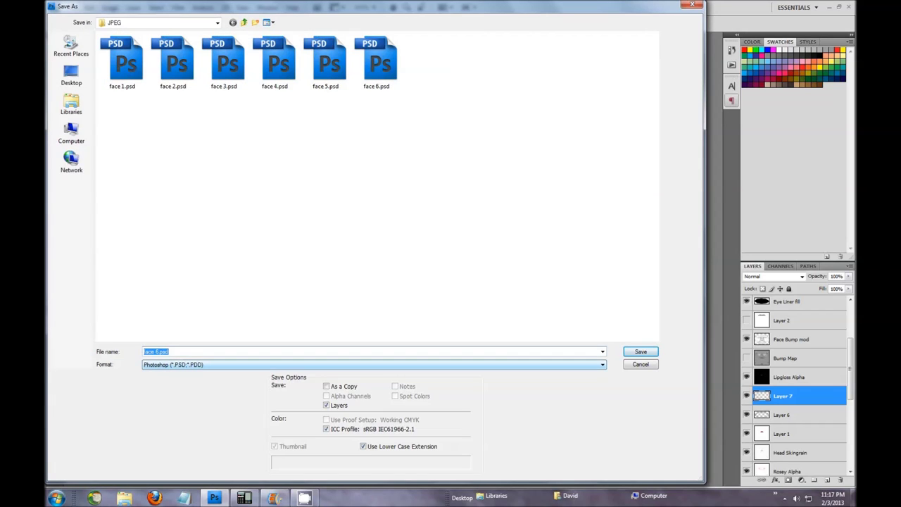
click(373, 364)
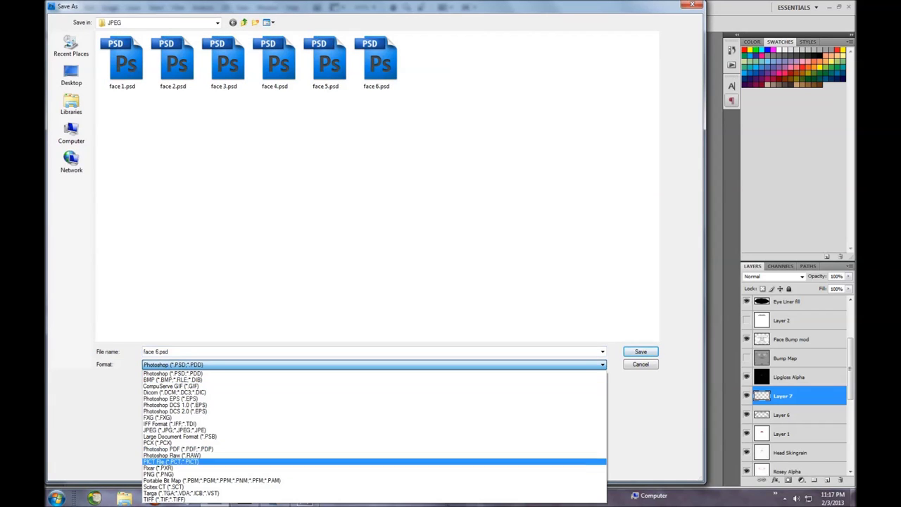
click(180, 493)
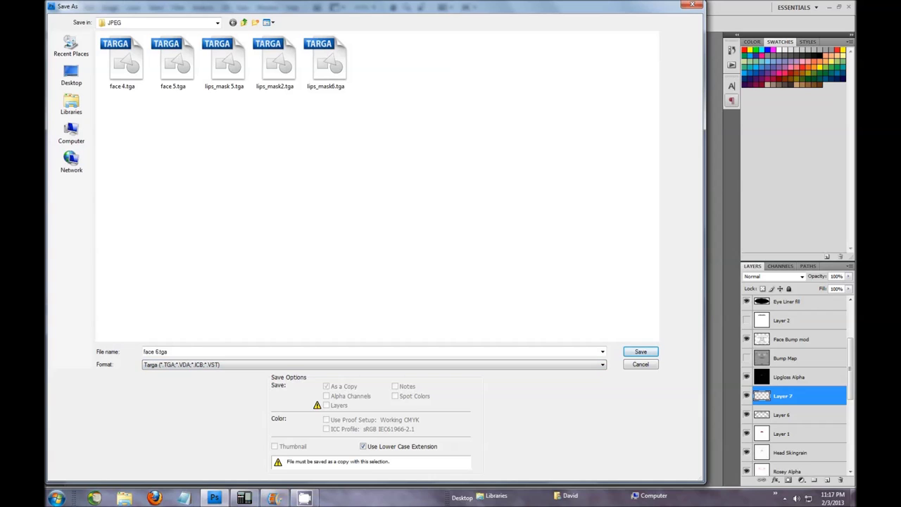
click(640, 351)
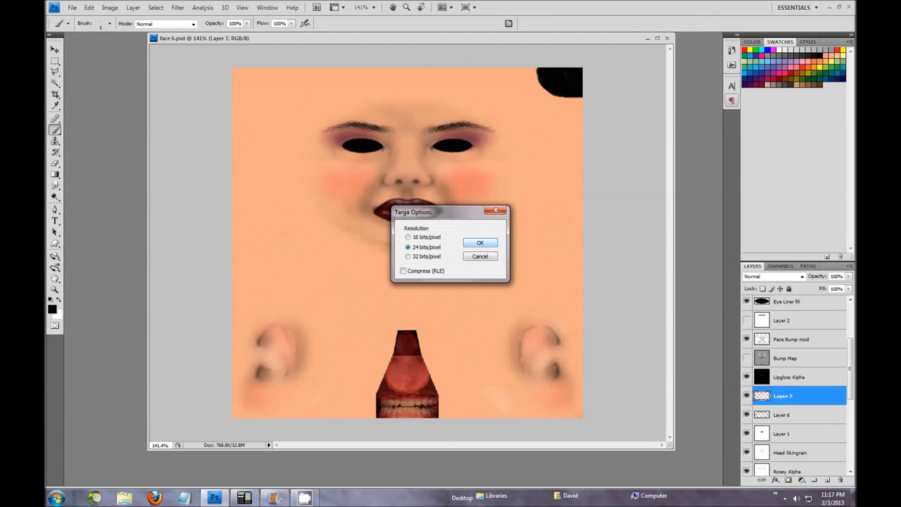
click(480, 242)
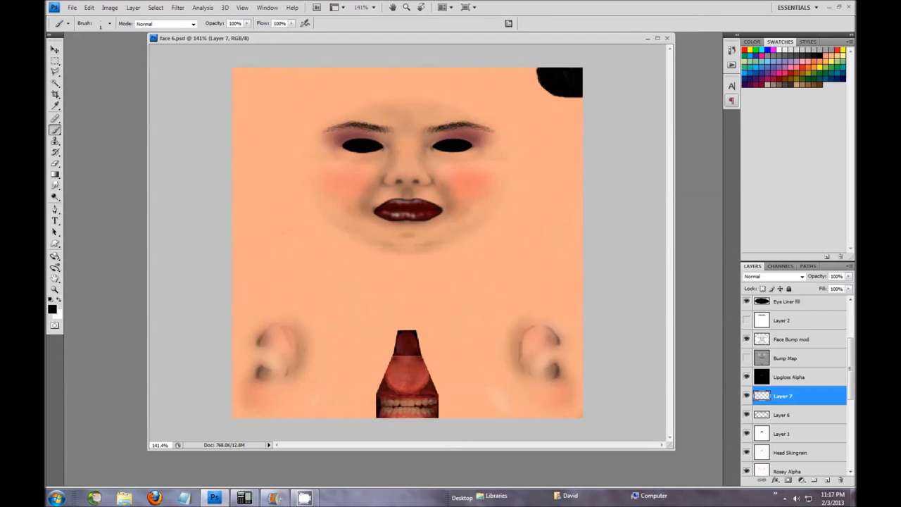